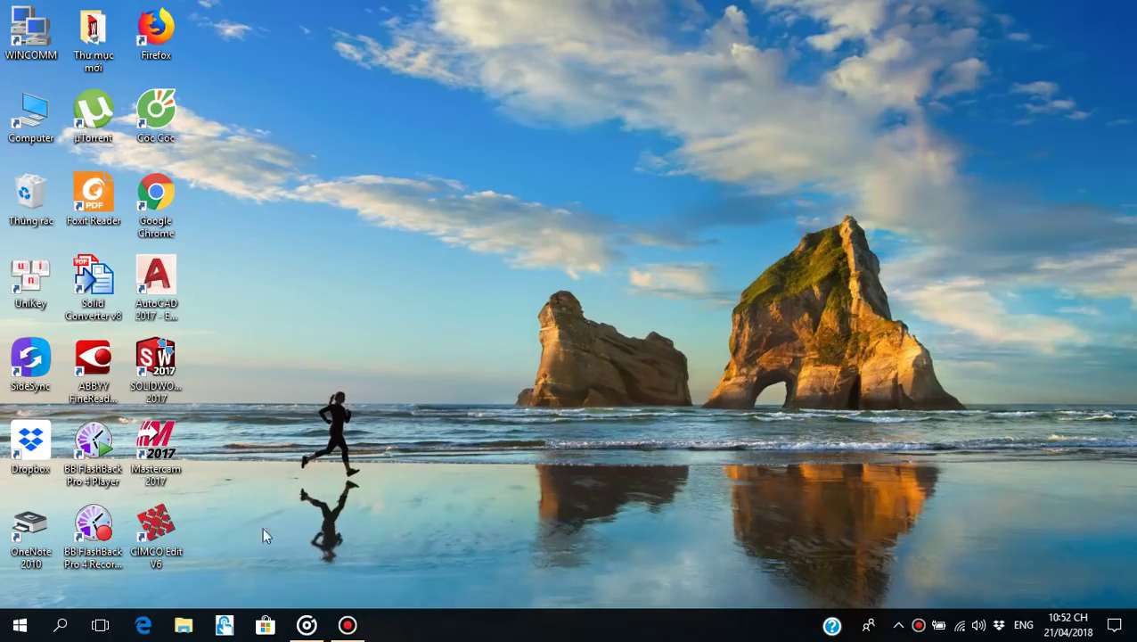
Open Butterfly Valve Assembly.pdf from E:\Solidwork\bai tap assembly\assembly in File Explorer.
left_click(183, 625)
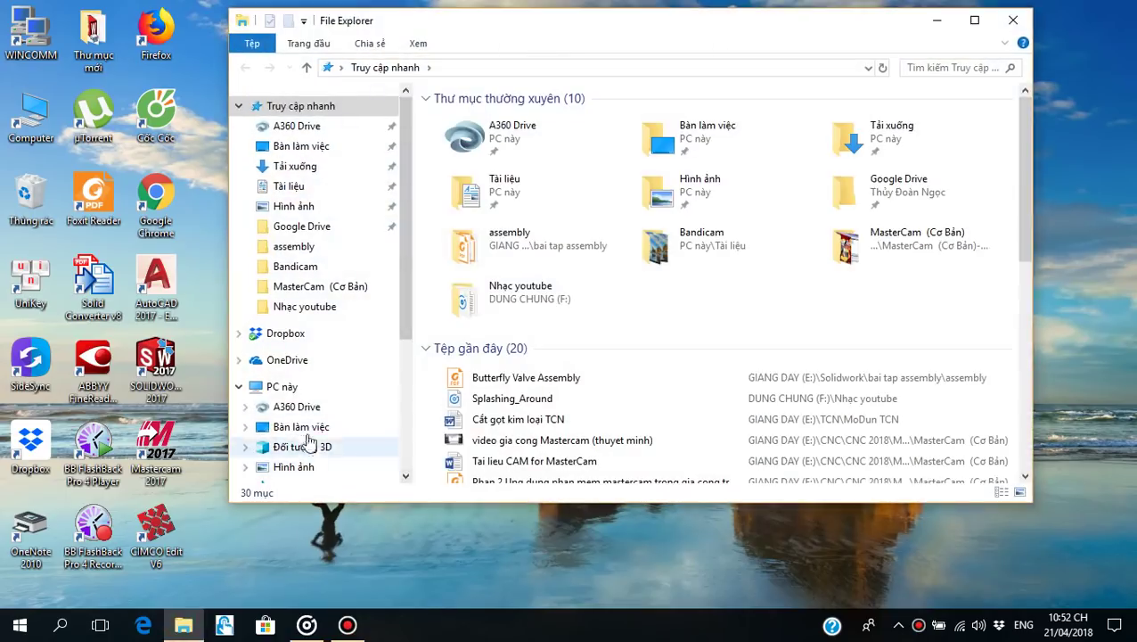
left_click(290, 391)
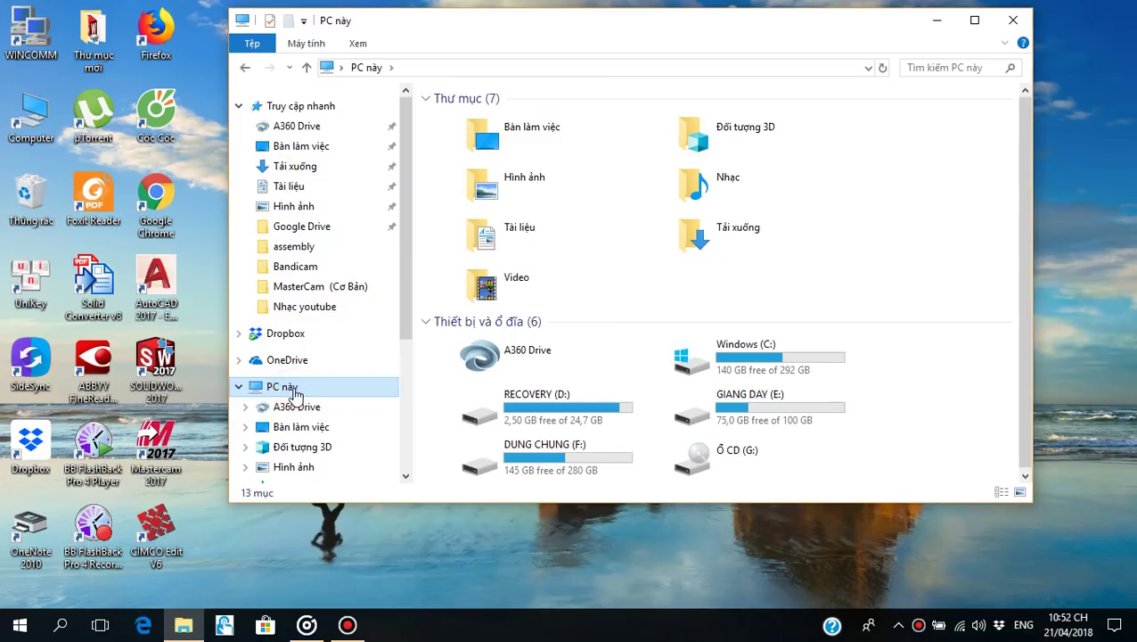
double_click(701, 401)
left_click(486, 357)
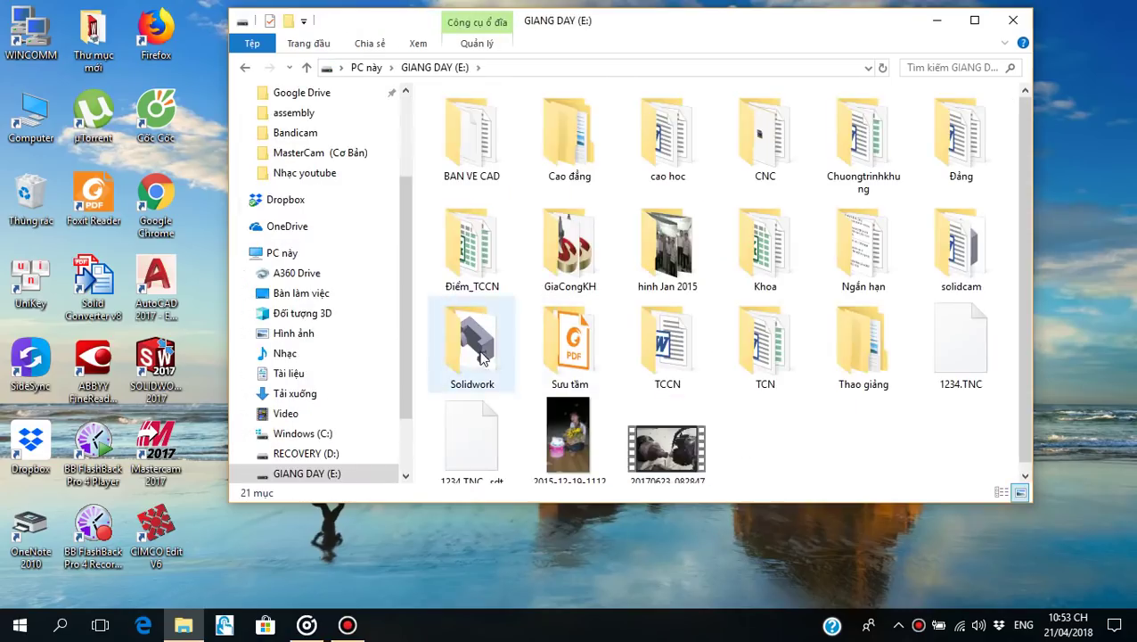
double_click(480, 356)
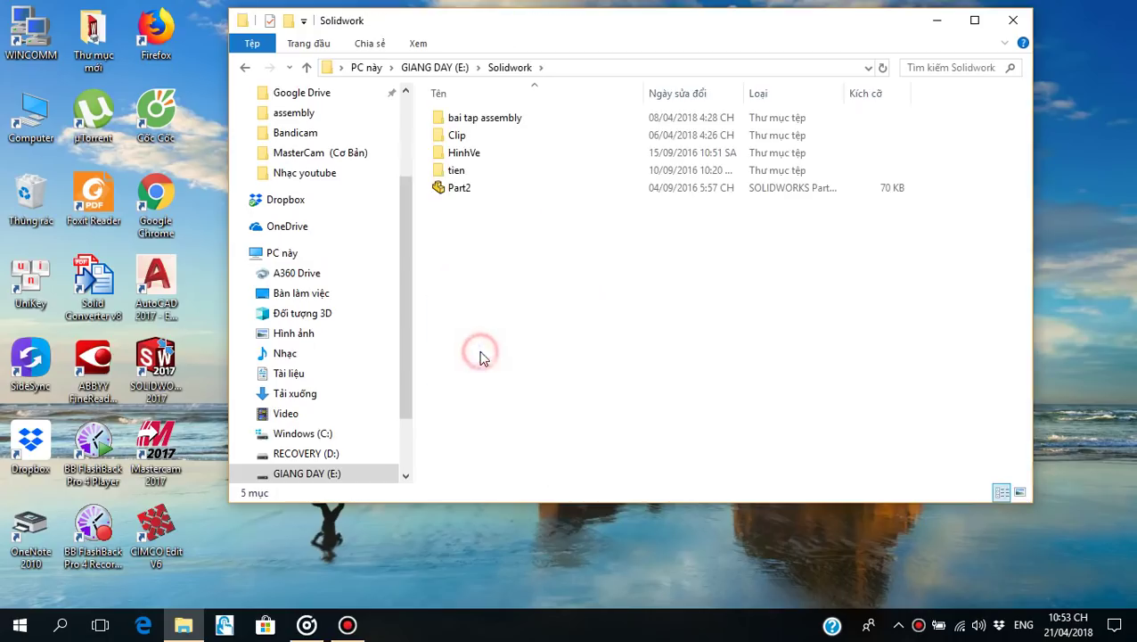
double_click(473, 119)
double_click(476, 121)
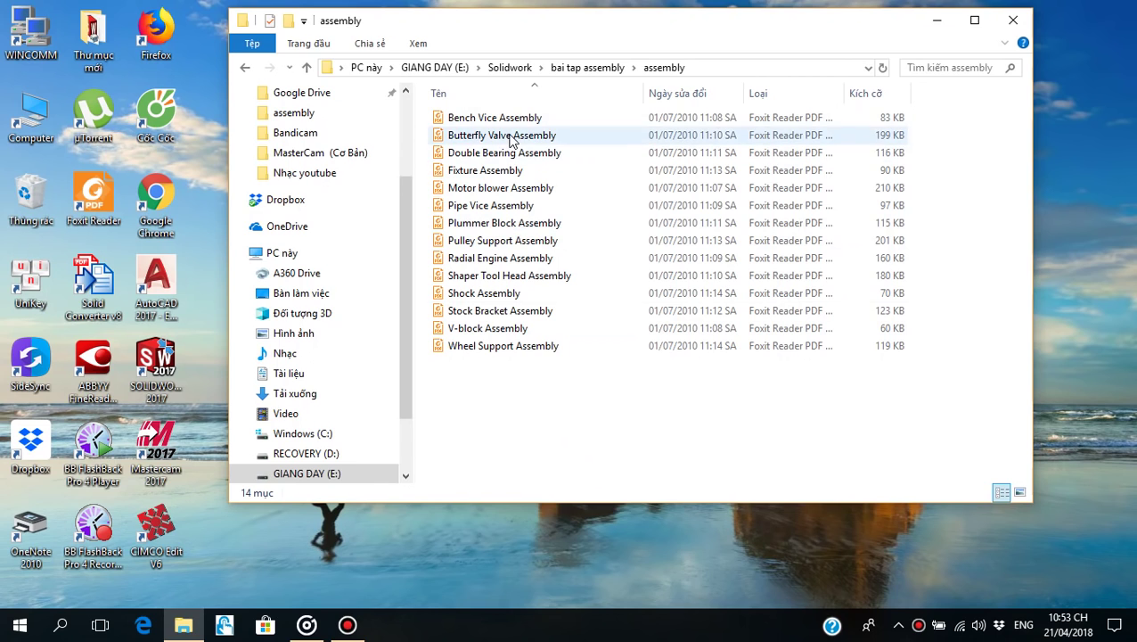
double_click(513, 135)
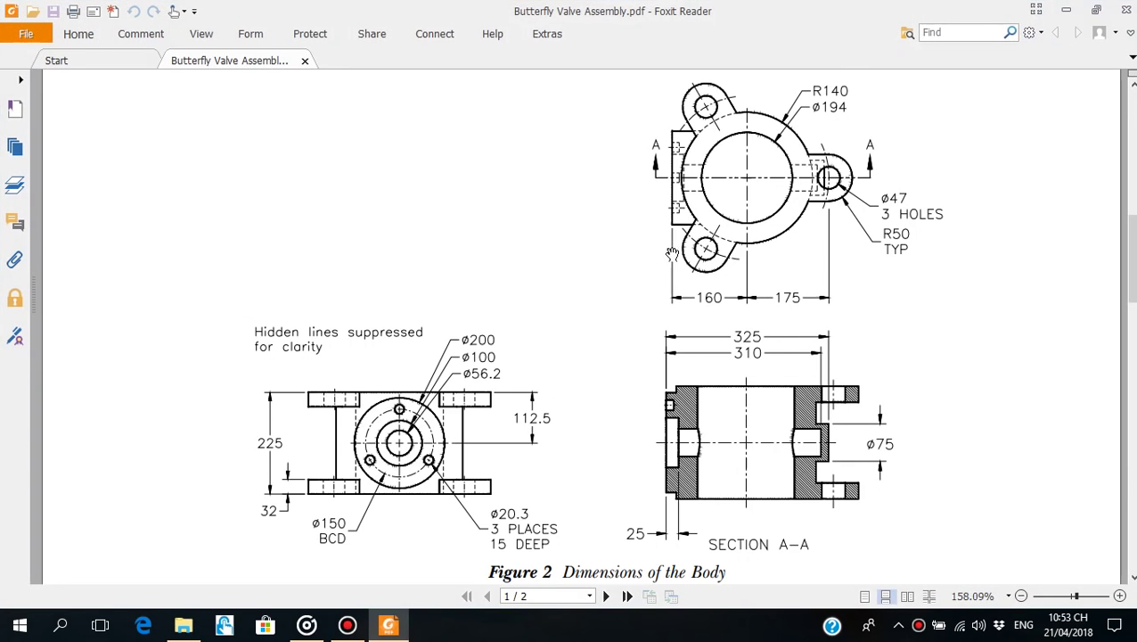
Scroll down through the drawing sheets to the shaft and retainer views.
scroll(1081, 181, "up", 5)
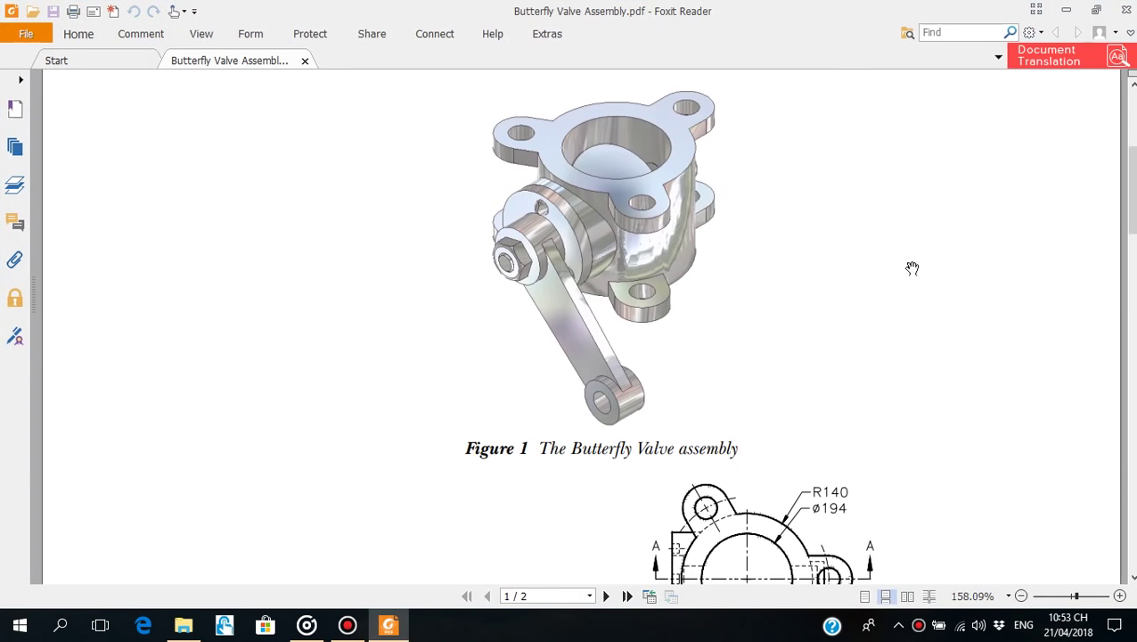
scroll(783, 329, "up", 3)
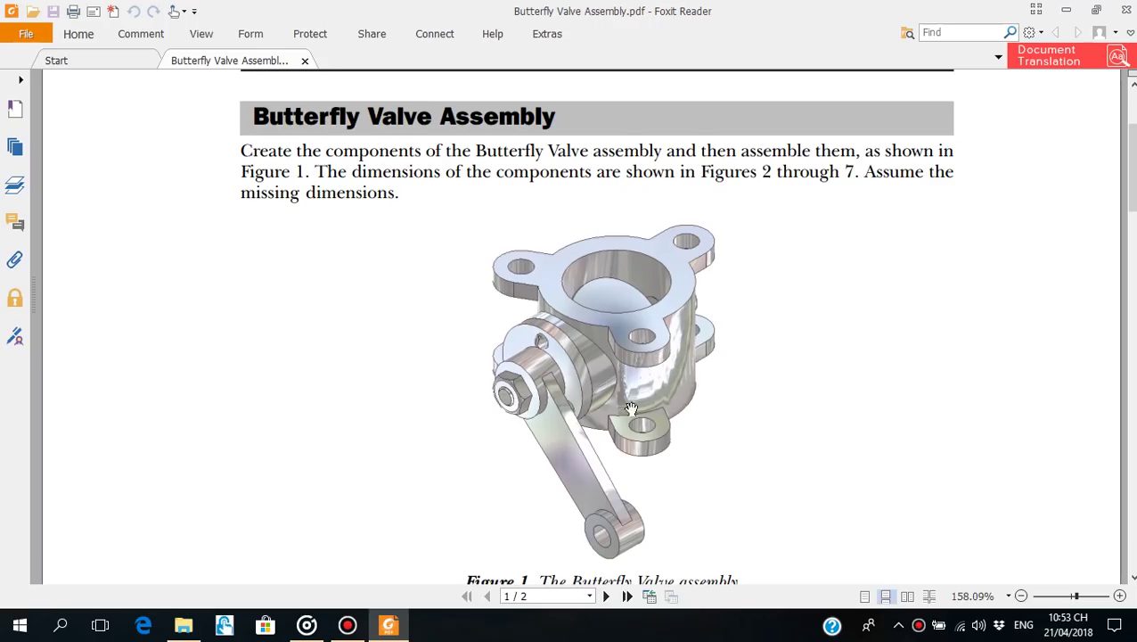
scroll(631, 413, "down", 3)
scroll(664, 370, "down", 1)
scroll(669, 312, "down", 3)
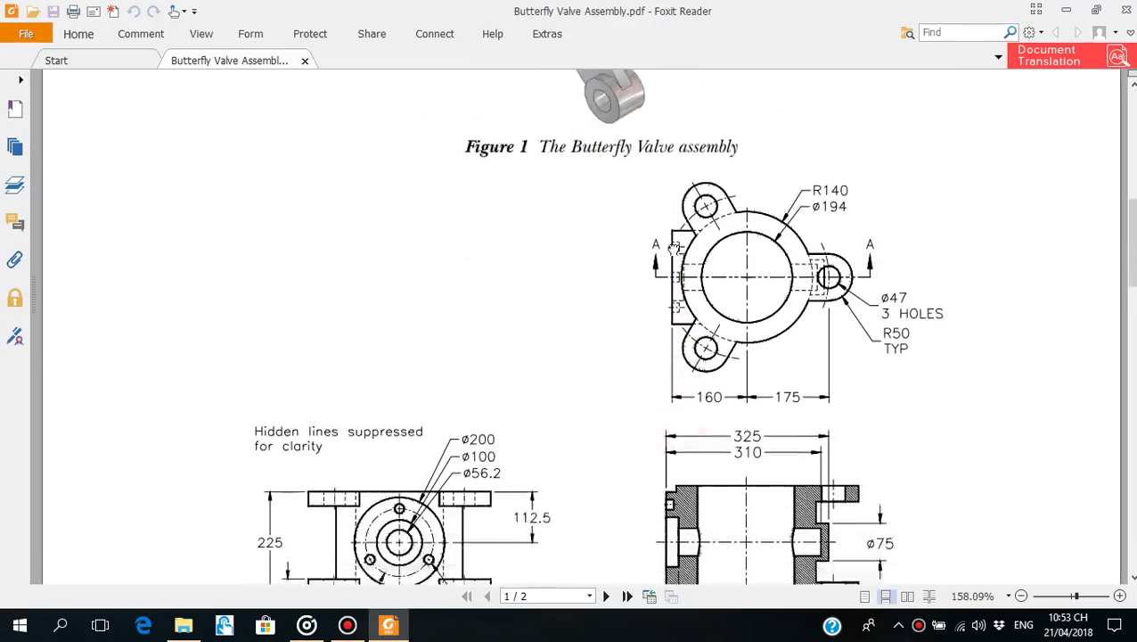
scroll(678, 234, "down", 2)
scroll(678, 234, "down", 1)
scroll(677, 233, "up", 2)
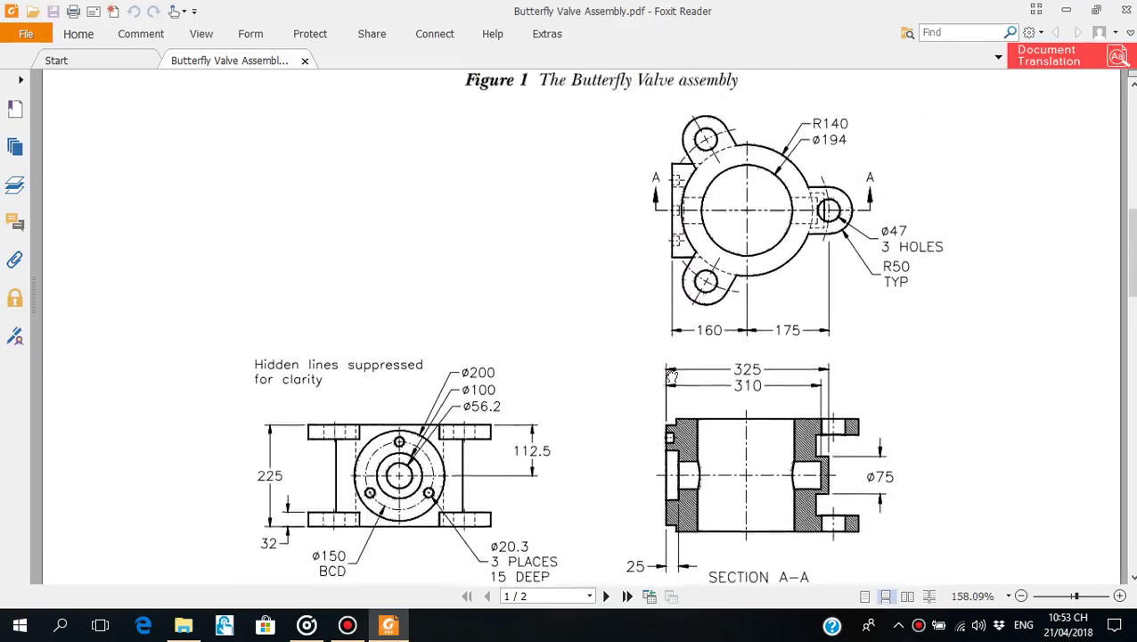
scroll(677, 234, "down", 2)
scroll(677, 233, "down", 1)
left_click_drag(660, 536, 676, 173)
left_click_drag(650, 500, 671, 270)
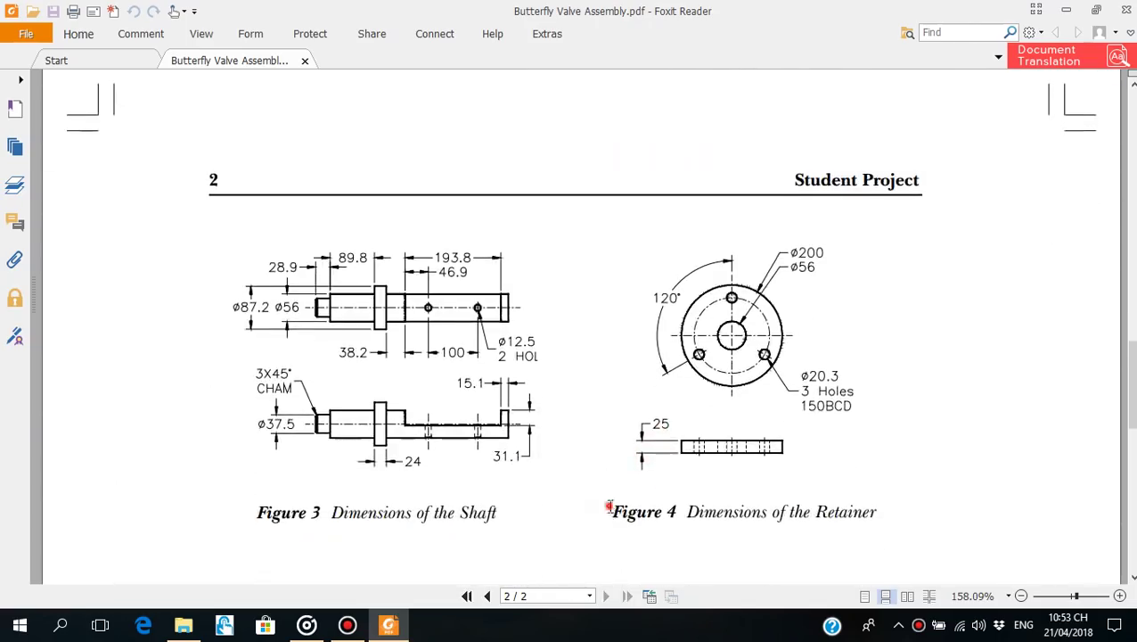
Page down to Figure 7's plate, nut and screw, then back to the arm views.
scroll(595, 457, "down", 2)
scroll(594, 451, "down", 3)
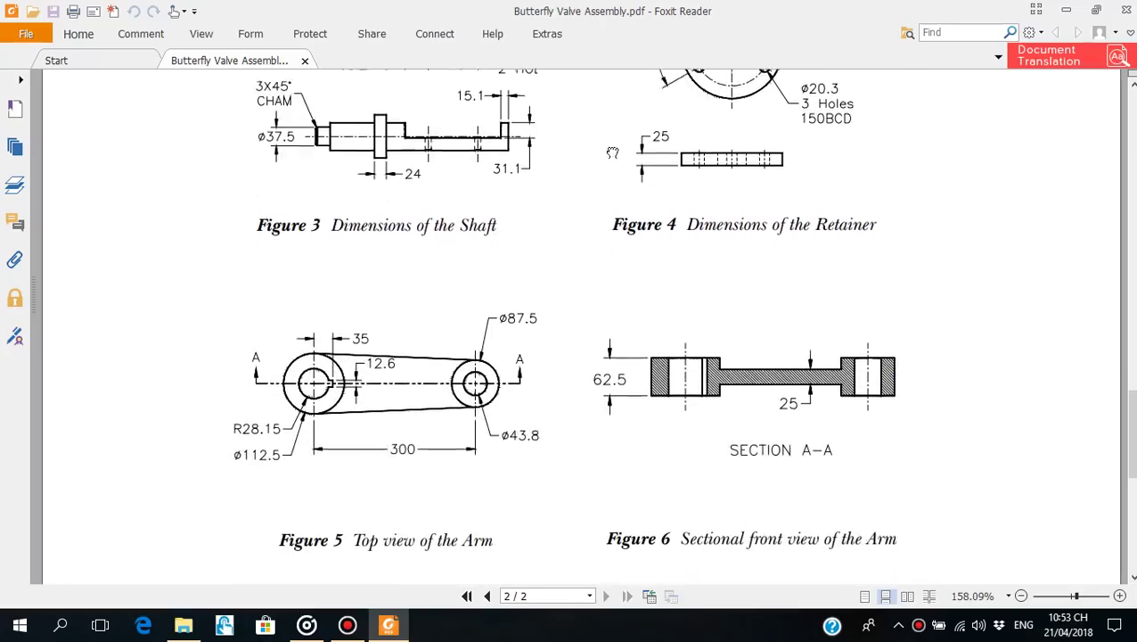
scroll(593, 352, "down", 3)
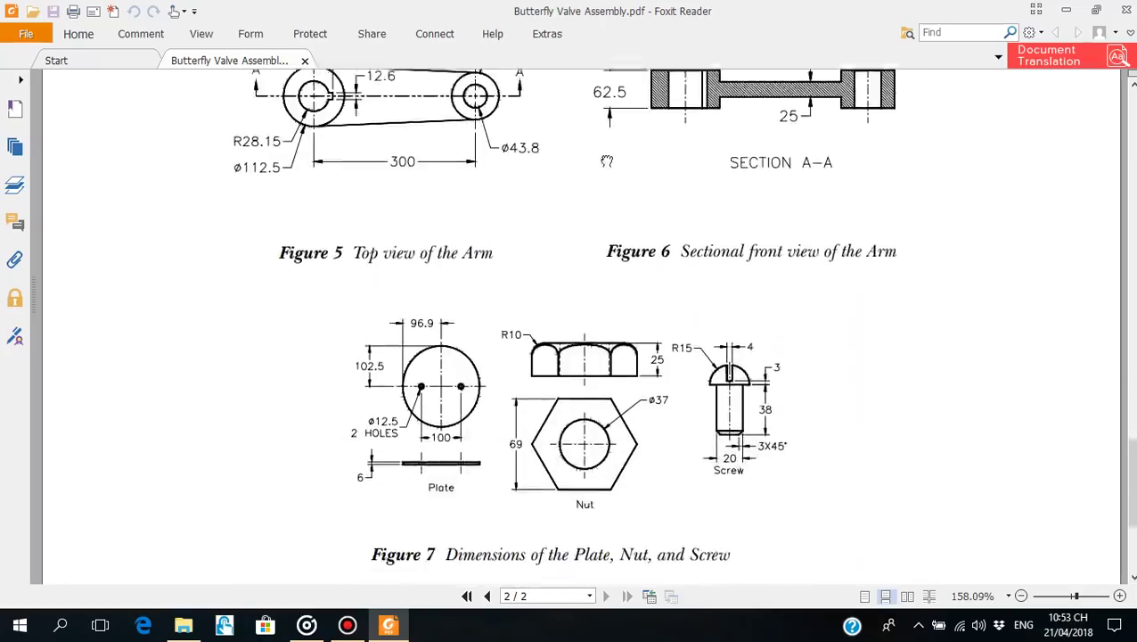
left_click_drag(593, 431, 627, 241)
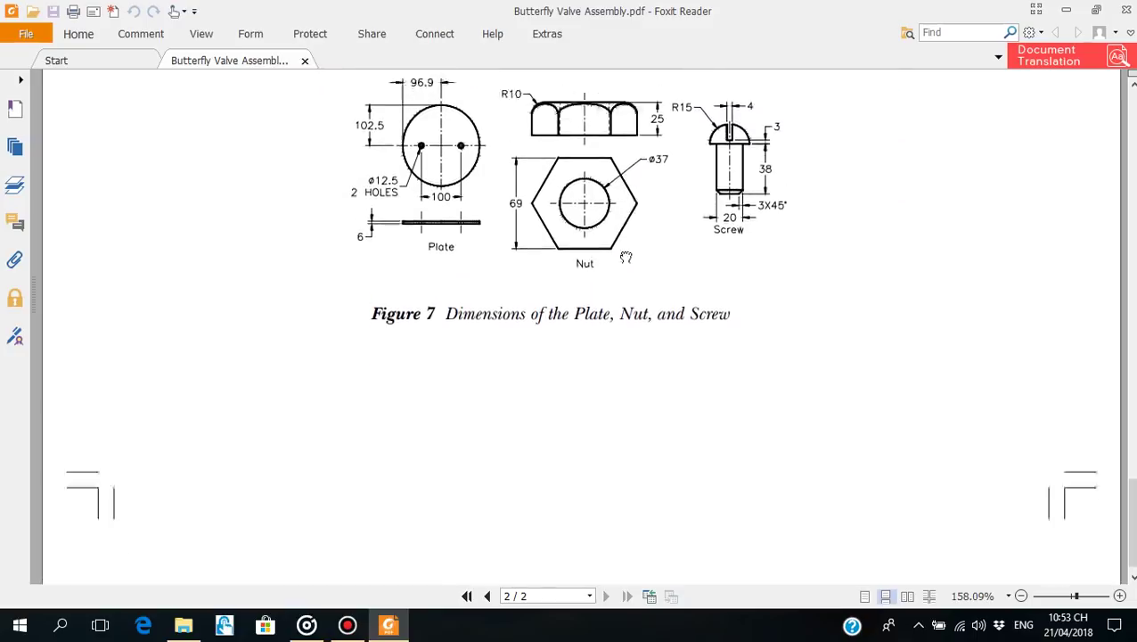
left_click_drag(627, 241, 615, 514)
scroll(624, 503, "up", 5)
scroll(702, 432, "up", 5)
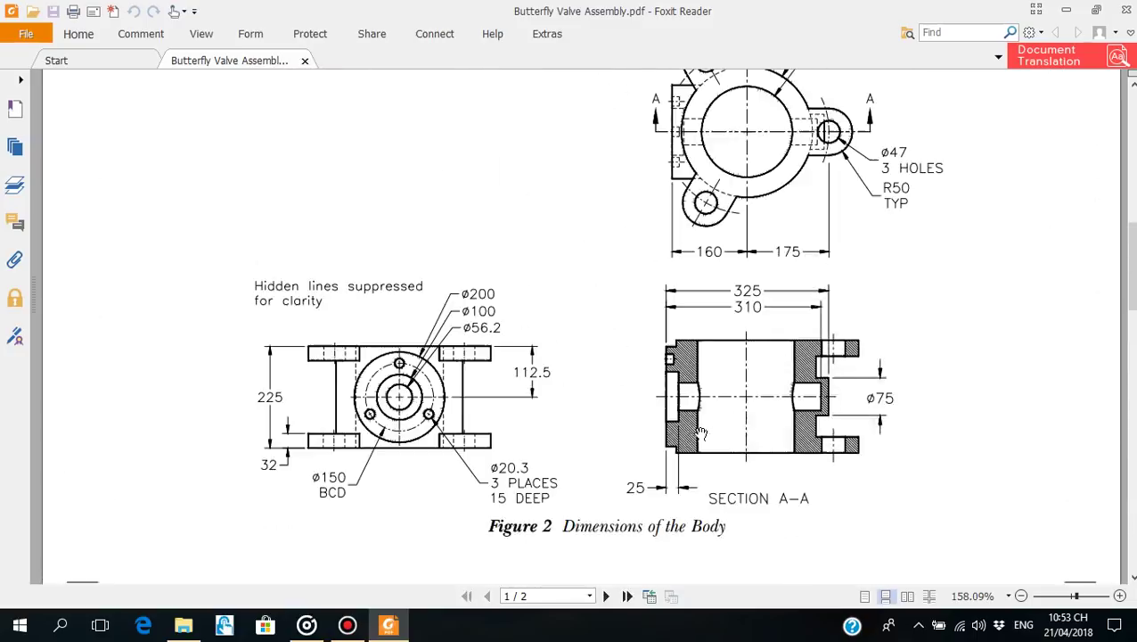
Return to Figure 1's valve render and full Section A-A view, then minimize Foxit Reader.
left_click_drag(653, 255, 647, 477)
mouse_move(655, 251)
left_mouse_down()
mouse_move(658, 368)
mouse_move(668, 262)
mouse_move(665, 414)
mouse_move(604, 322)
left_mouse_up()
left_click_drag(673, 418, 673, 375)
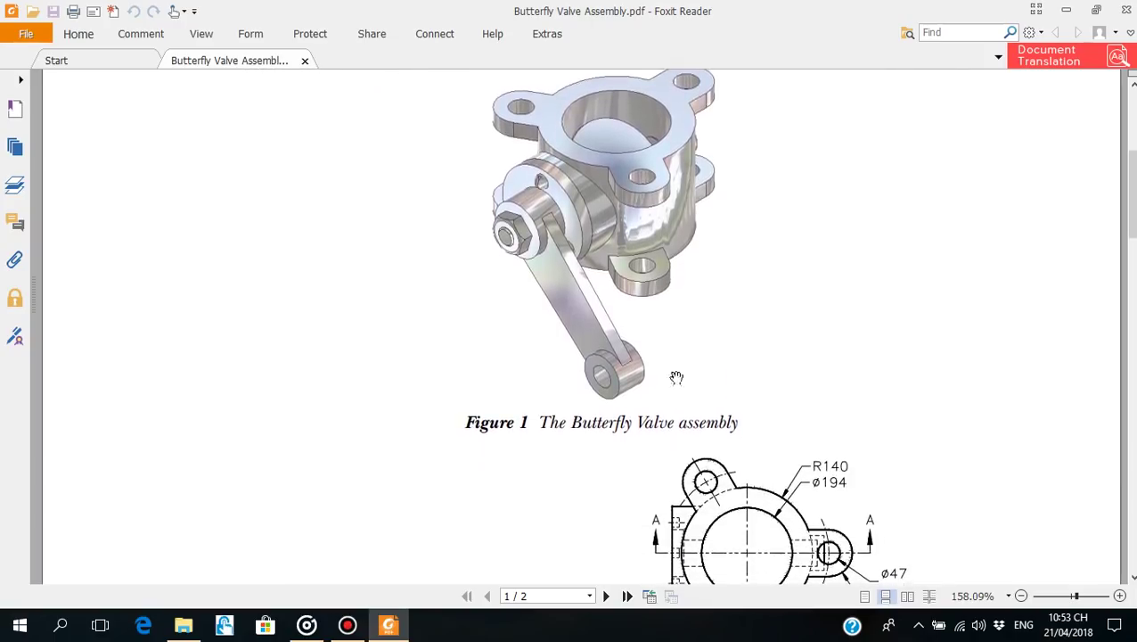
left_click_drag(668, 461, 685, 240)
mouse_move(668, 436)
left_mouse_down()
mouse_move(665, 333)
mouse_move(650, 413)
mouse_move(658, 375)
left_mouse_up()
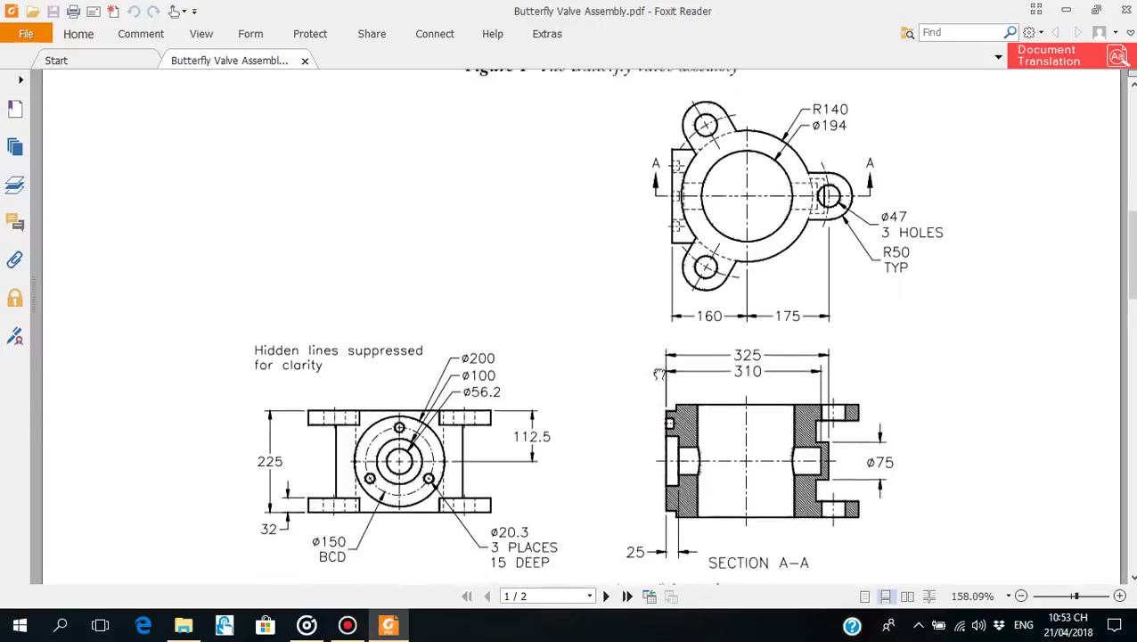
left_click(1066, 9)
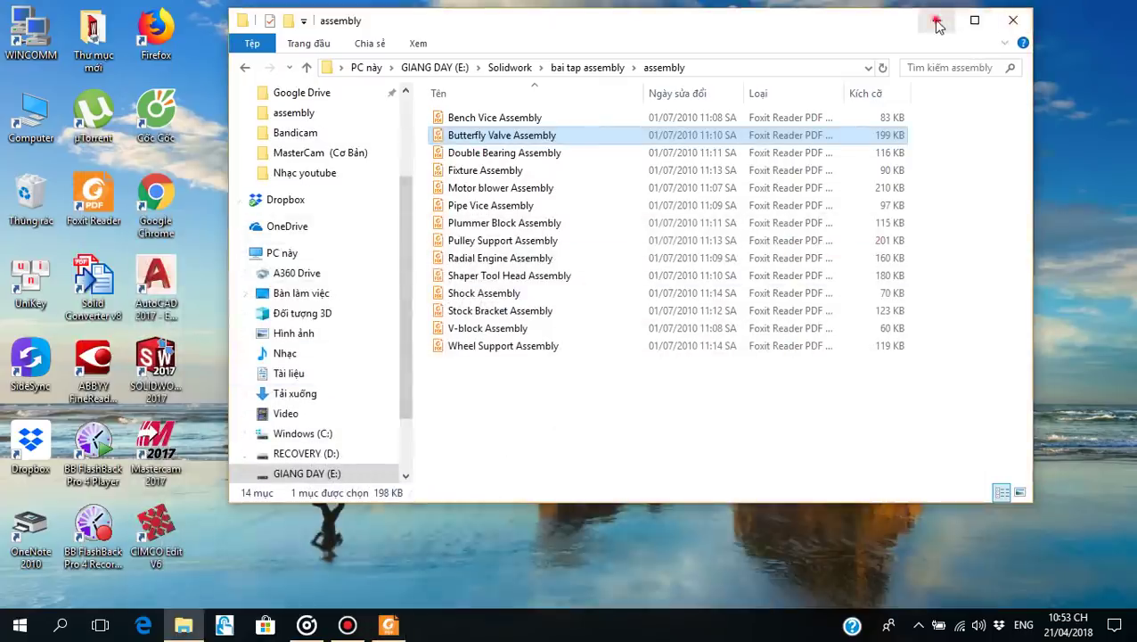
Launch SOLIDWORKS 2017 from its desktop shortcut and bring up the New SOLIDWORKS Document dialog.
left_click(937, 20)
right_click(156, 374)
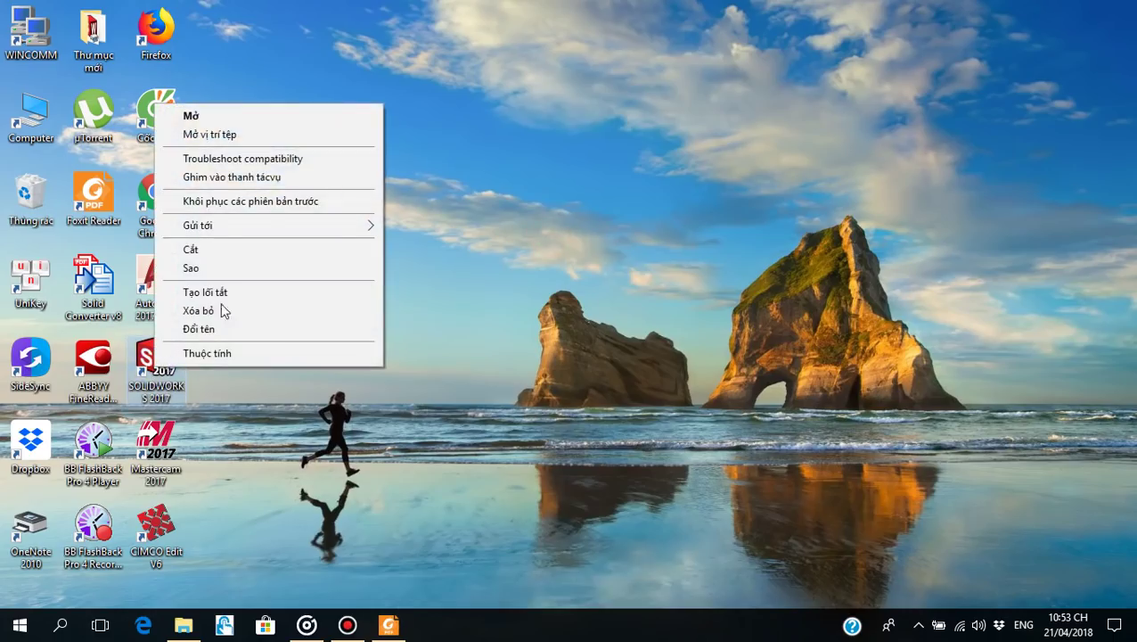
left_click(304, 112)
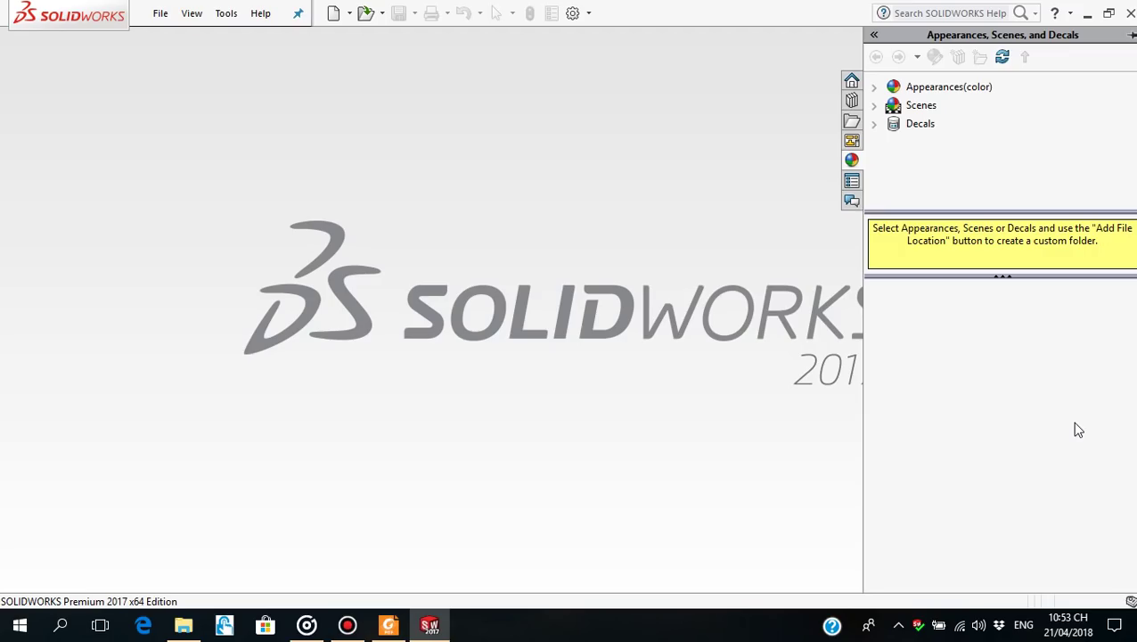
left_click(543, 265)
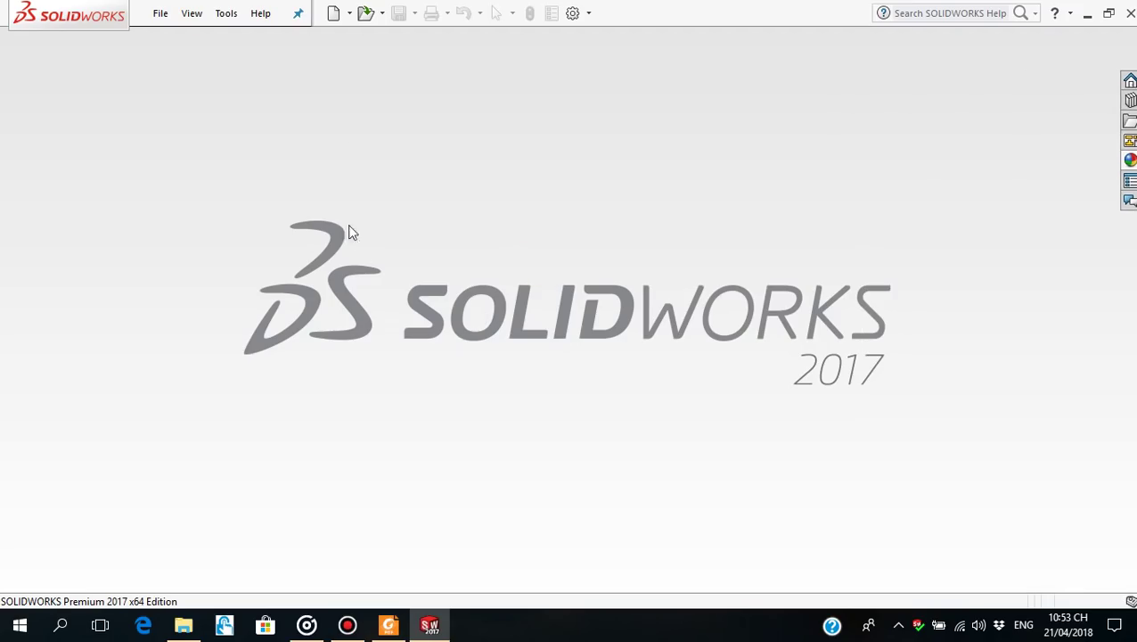
left_click(336, 16)
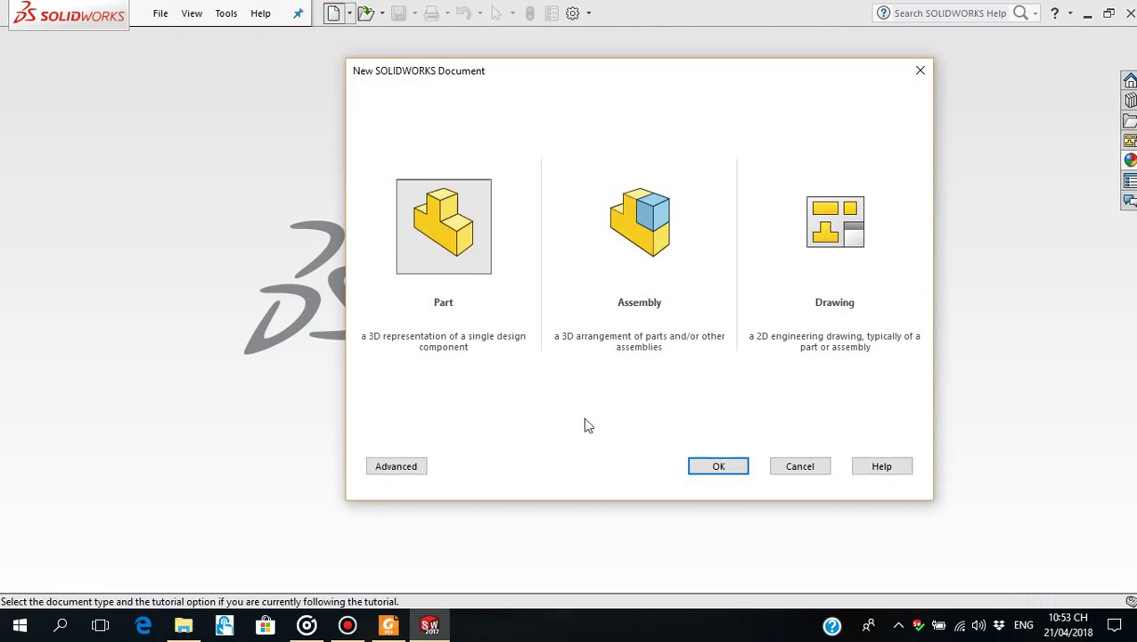
Create a new part, start Sketch1 on the Front Plane viewed face-on, and check the PDF.
left_click(457, 258)
left_click(724, 463)
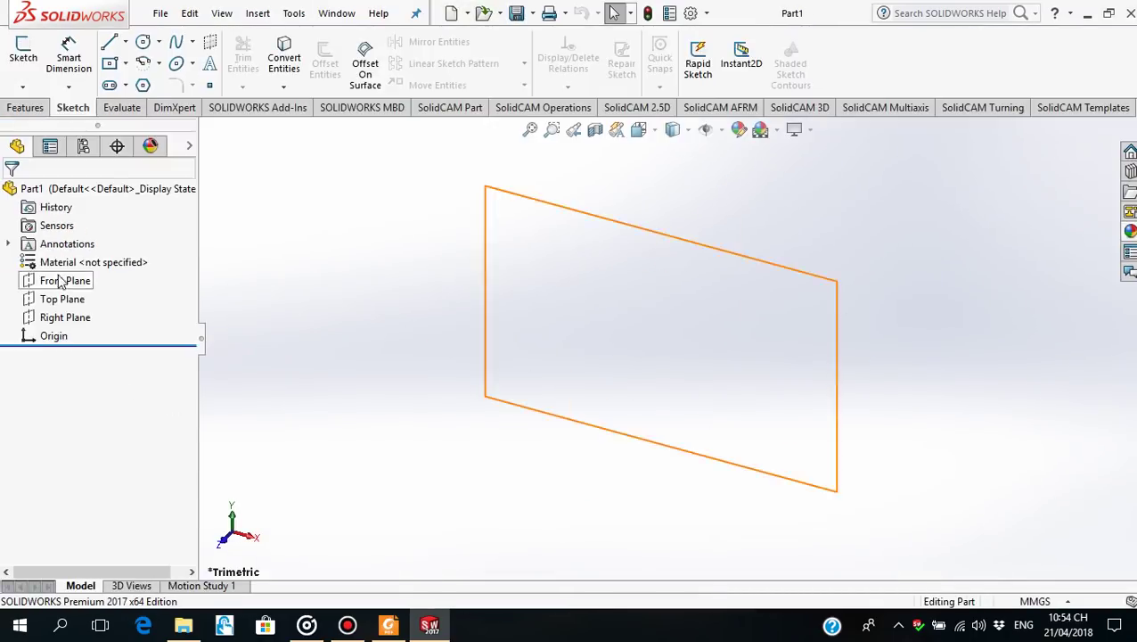
left_click(71, 280)
left_click(148, 253)
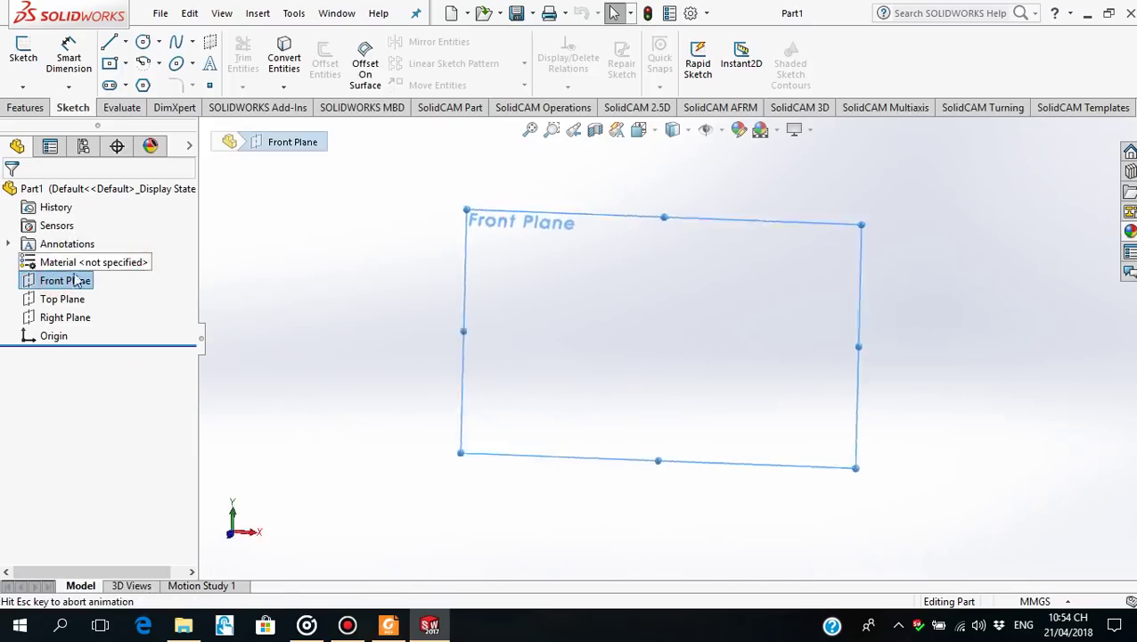
left_click(45, 256)
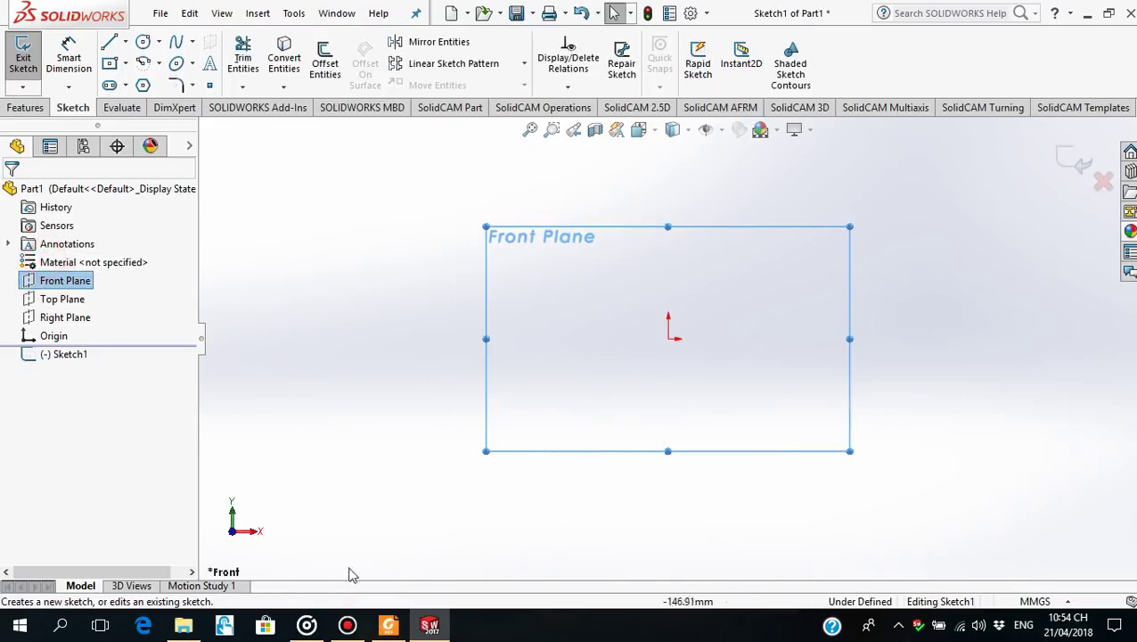
mouse_move(389, 625)
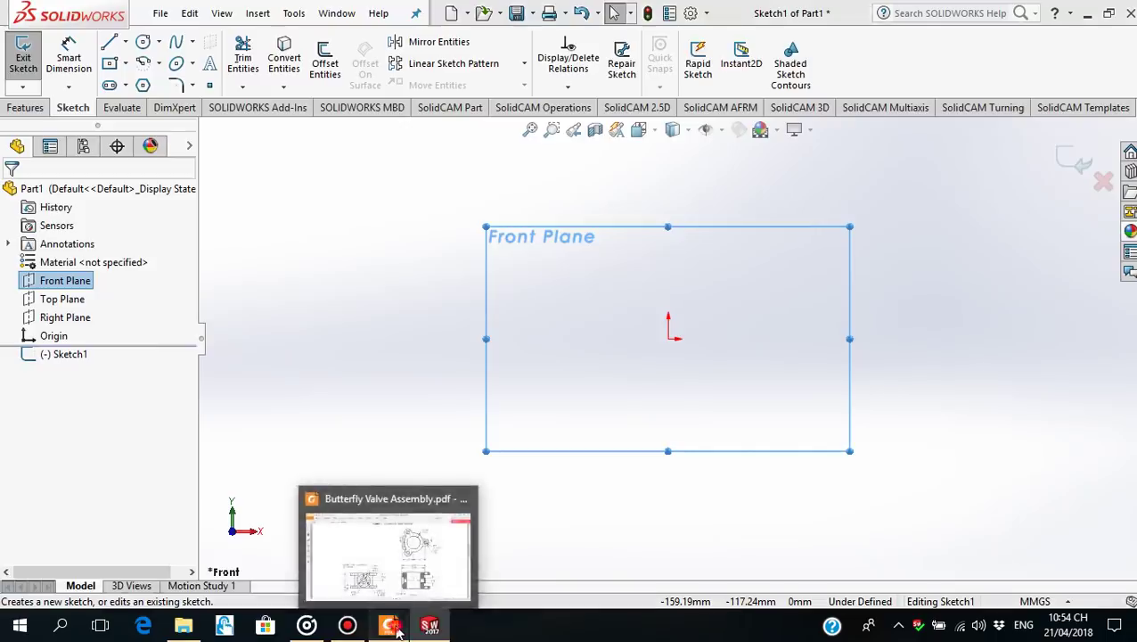
left_click(399, 630)
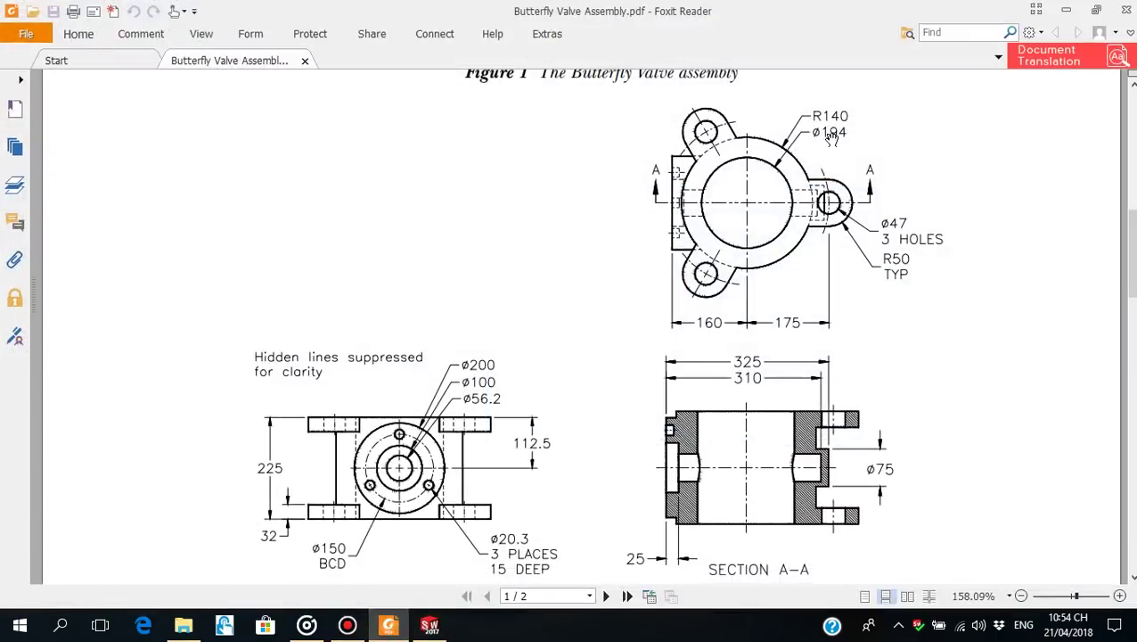
left_click(389, 624)
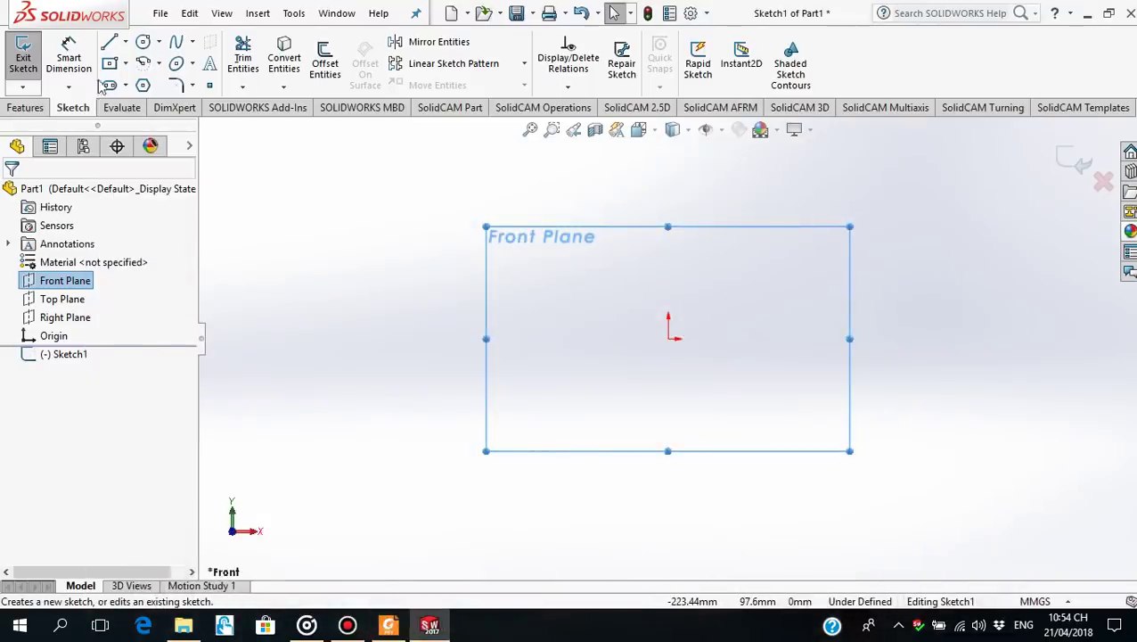
Draw two concentric circles centred on the origin.
left_click(143, 46)
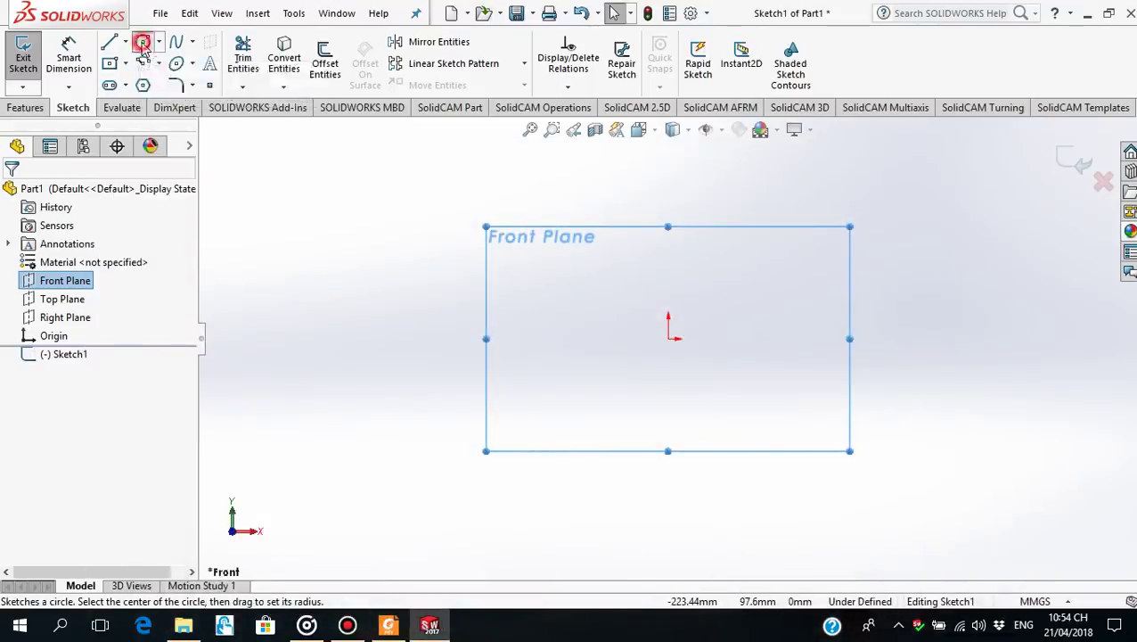
left_click(669, 337)
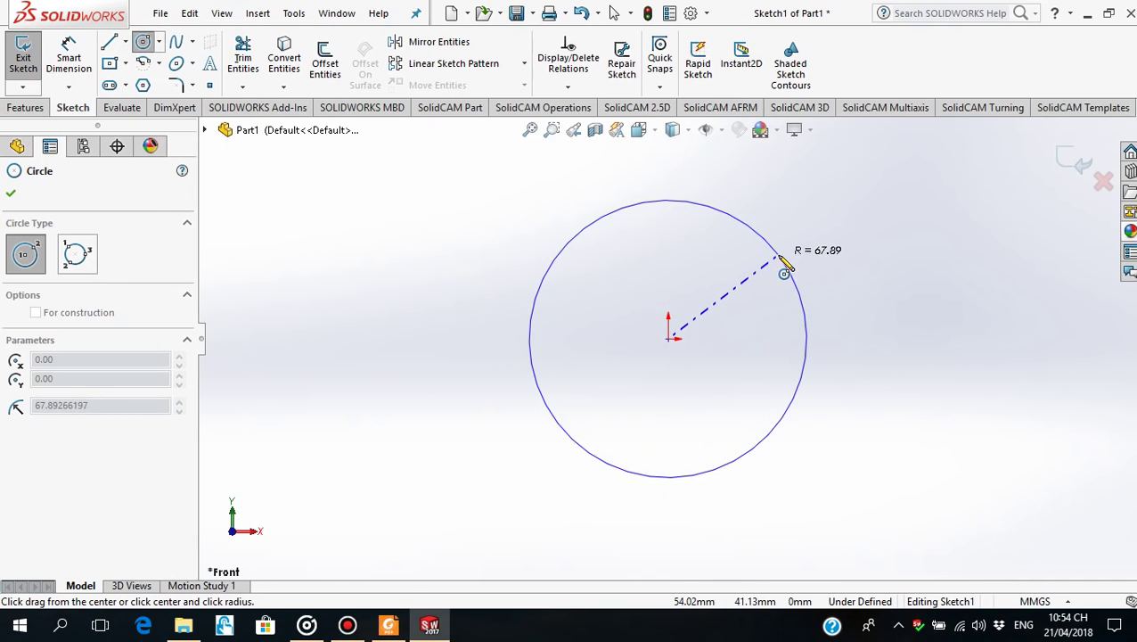
left_click(762, 274)
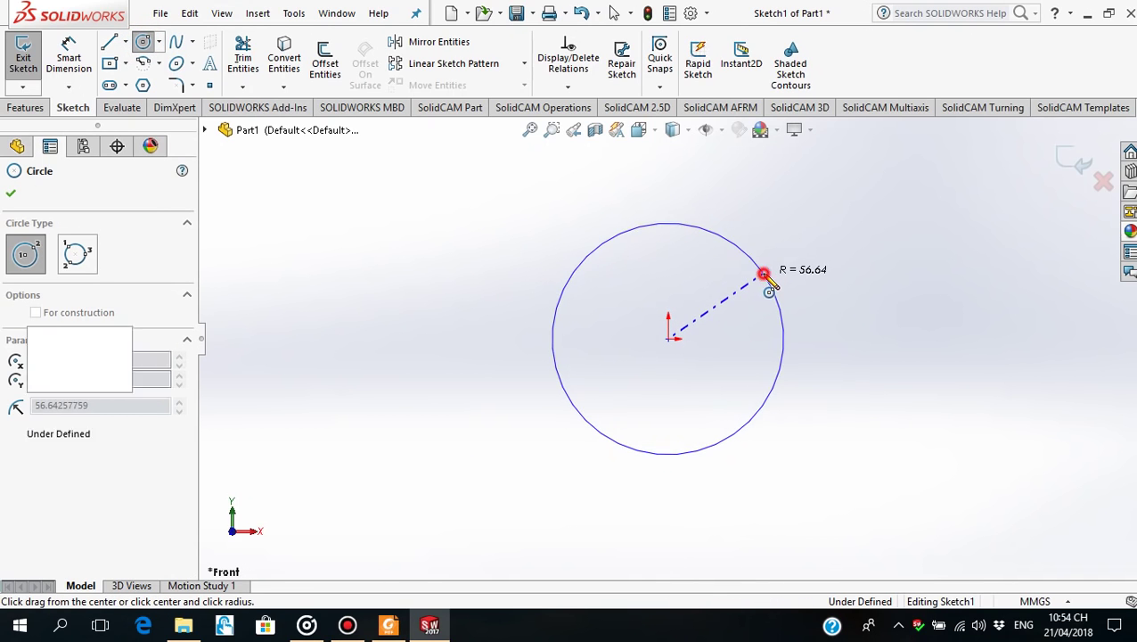
left_click(669, 339)
left_click(813, 282)
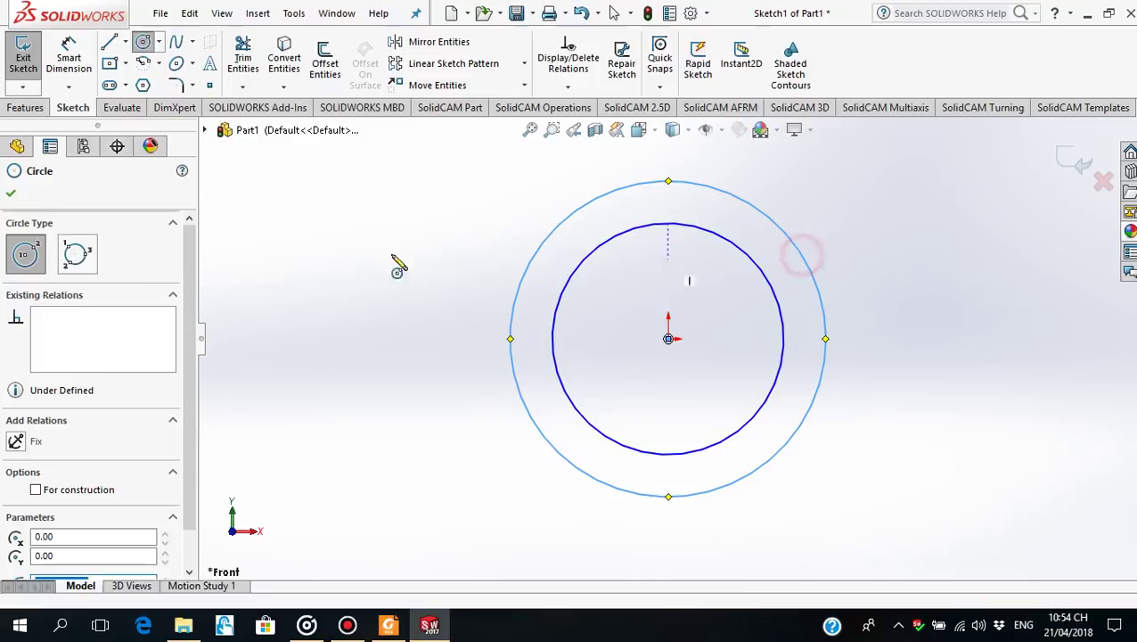
left_click(12, 192)
Dimension the outer circle's diameter as 140*2 (280 mm), then view the drawing PDF.
left_click(69, 58)
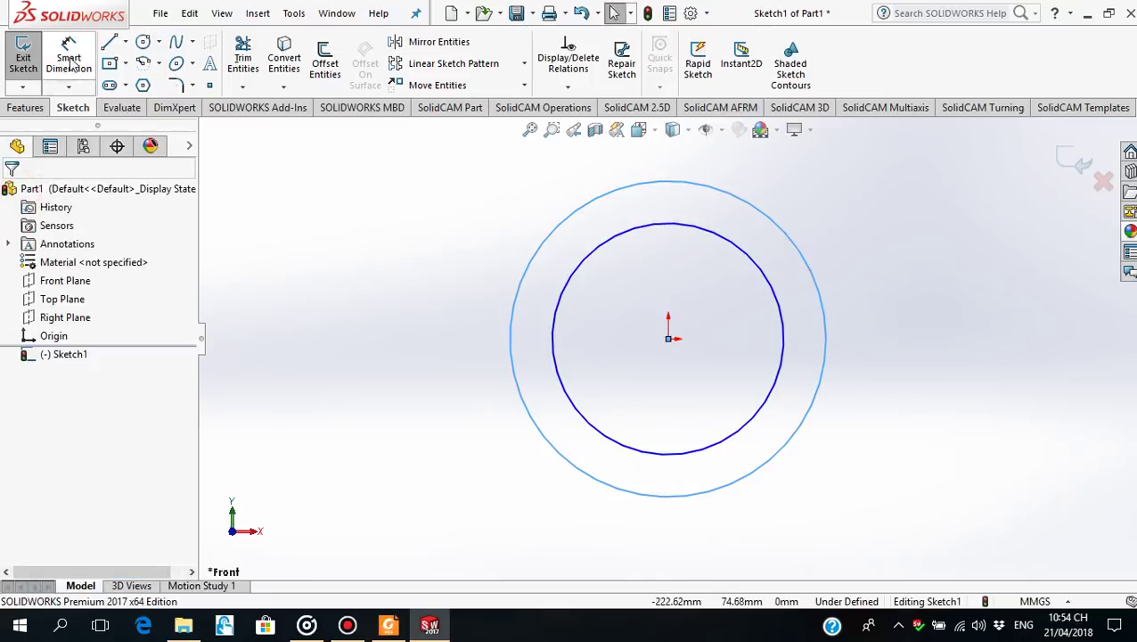
left_click(521, 392)
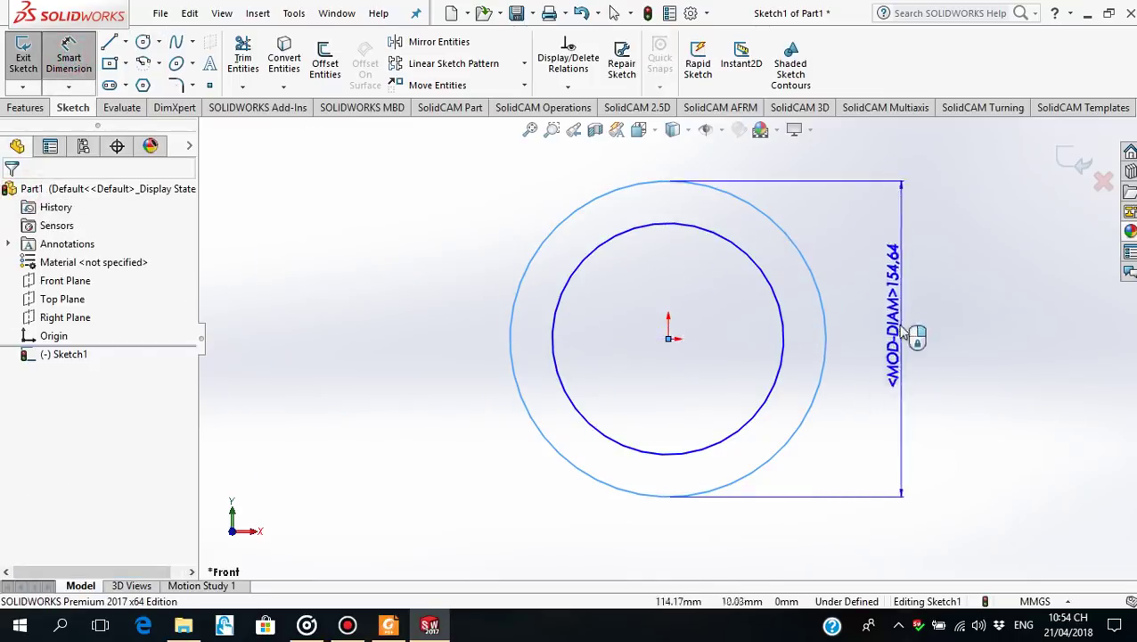
left_click(863, 351)
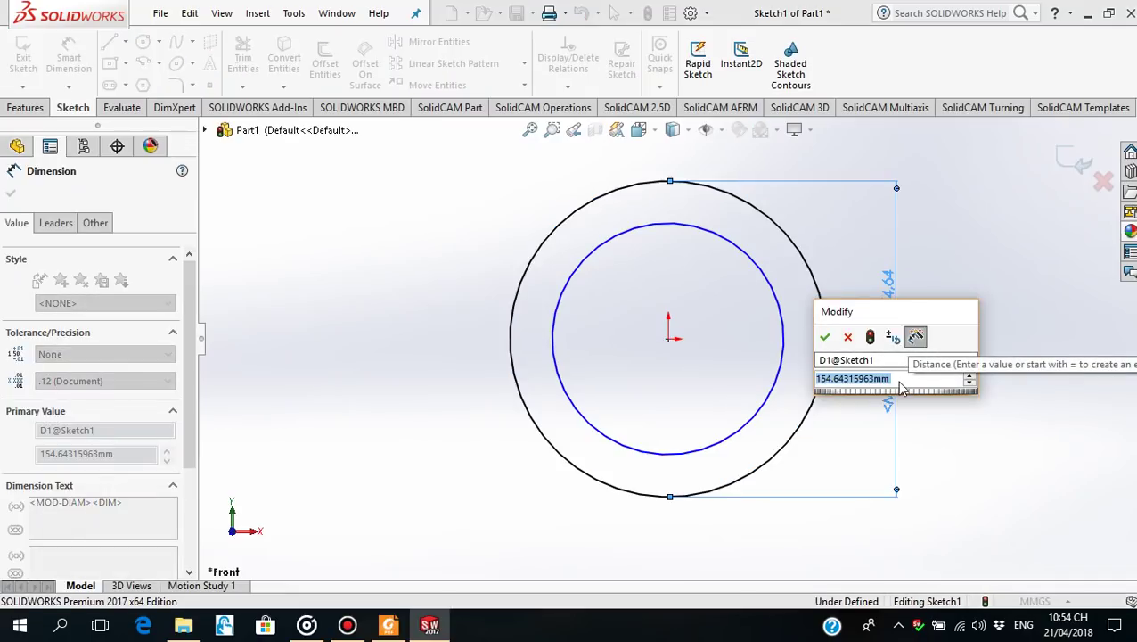
type("1")
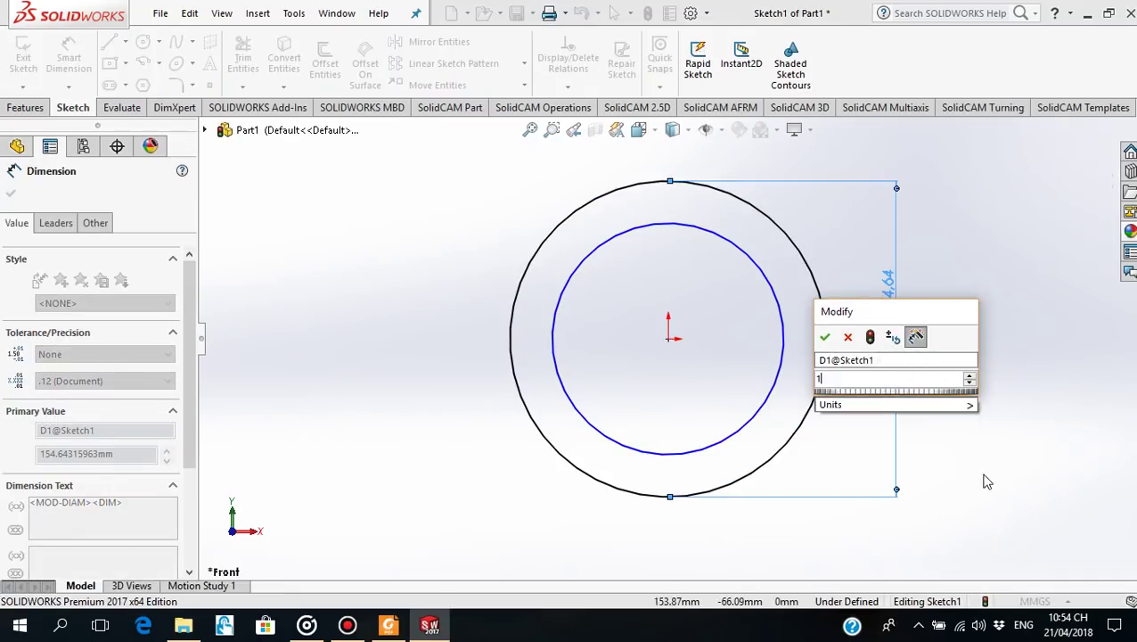
type("40")
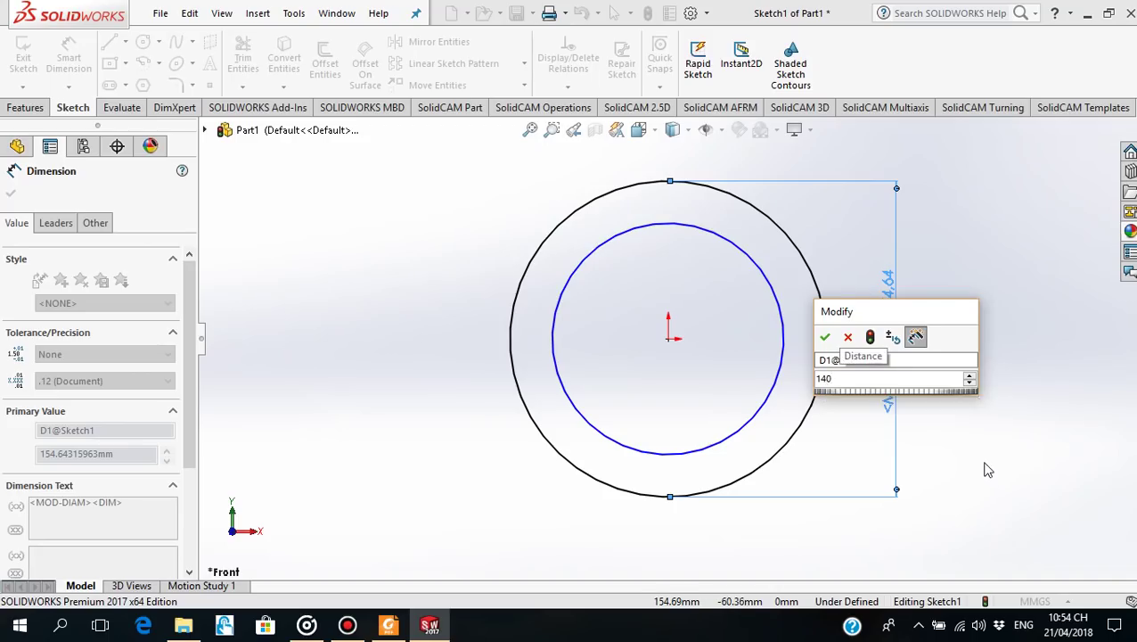
type("*2")
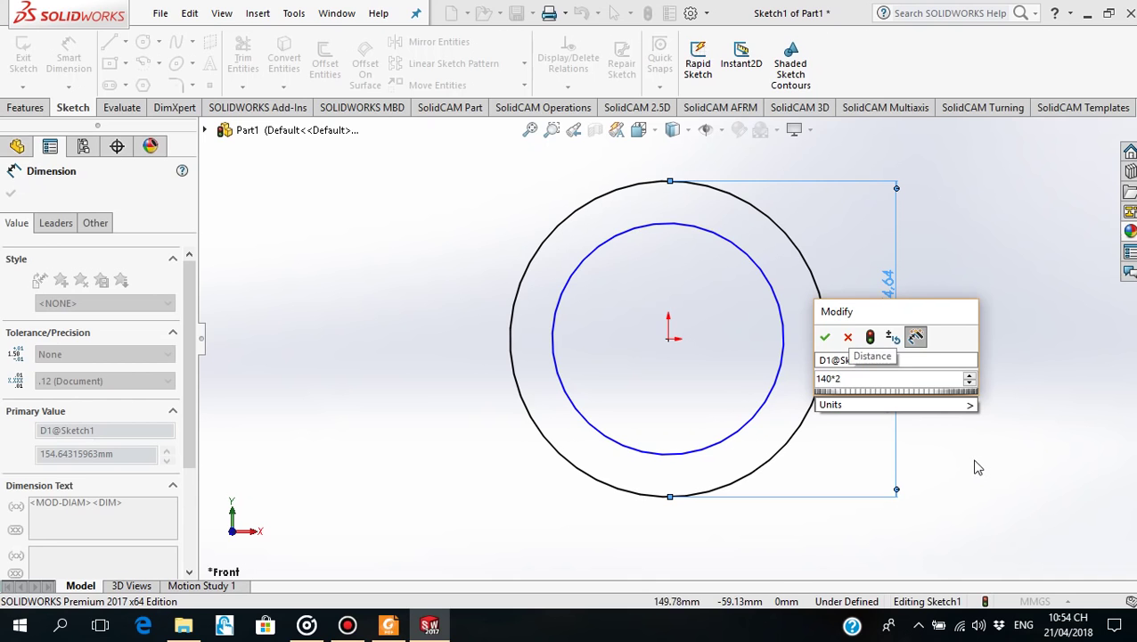
key("Return")
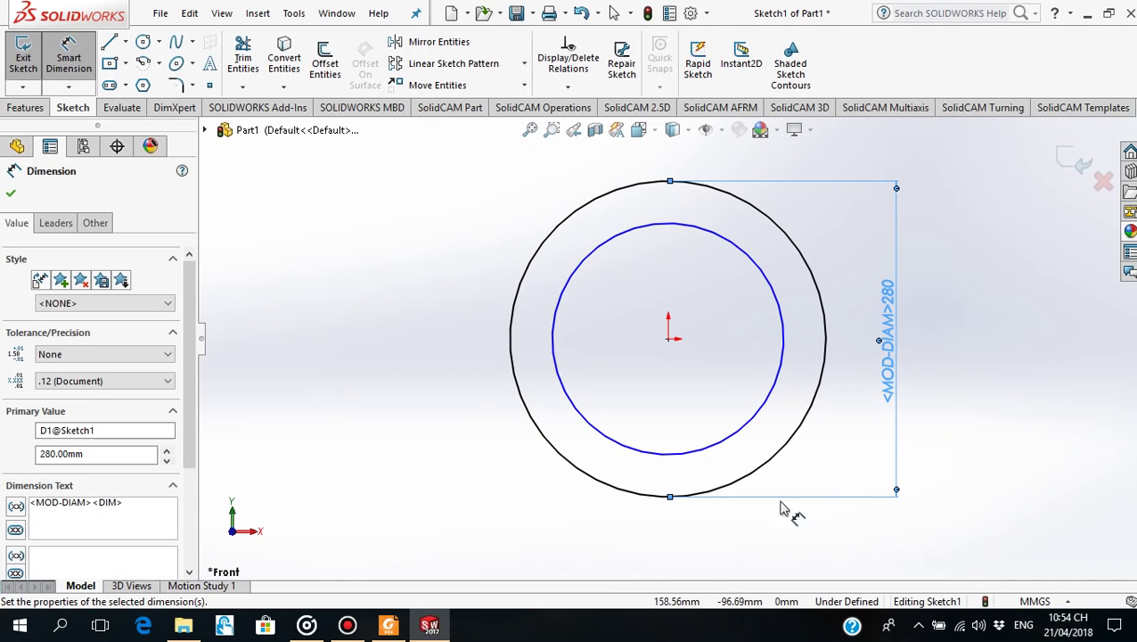
left_click(390, 623)
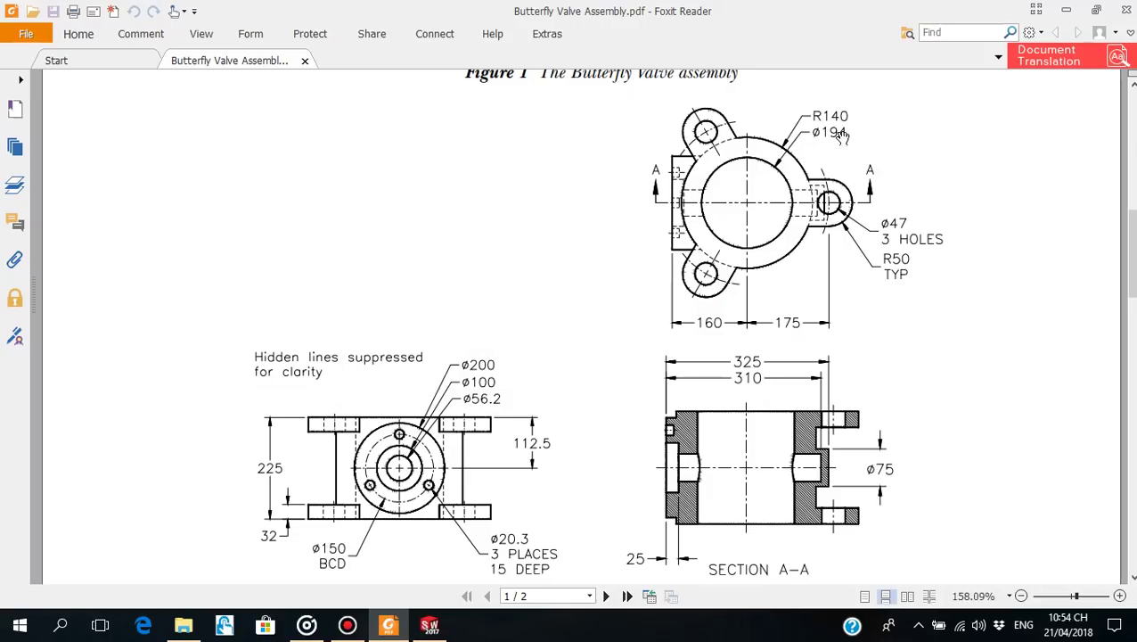
Dimension the inner circle at 194 mm diameter, then switch back to the valve drawing PDF.
left_click(390, 628)
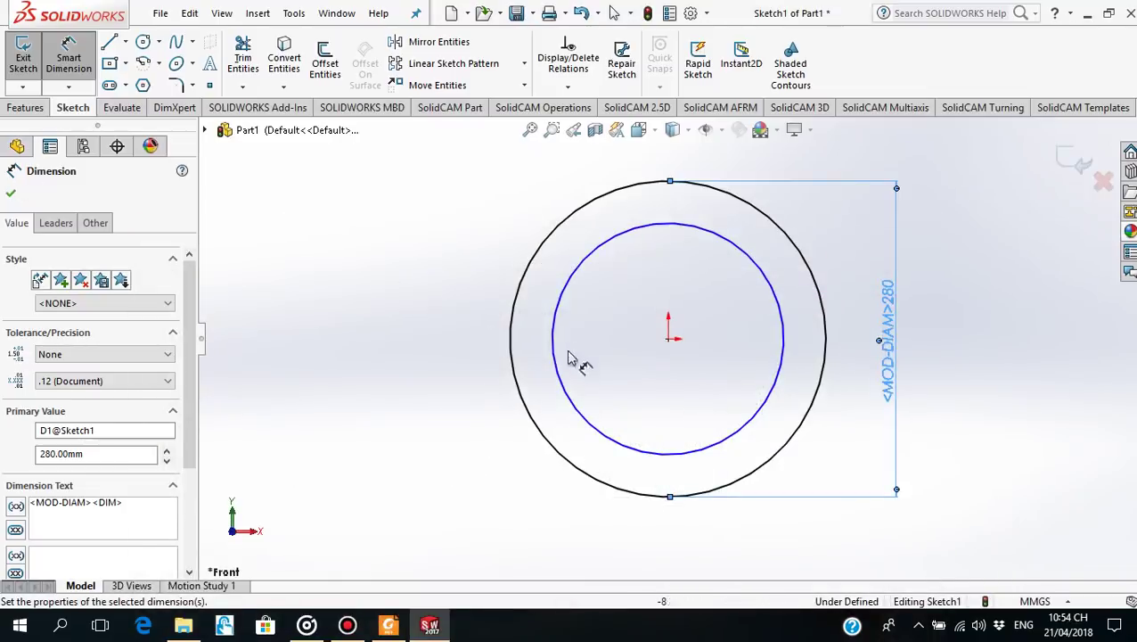
left_click(558, 362)
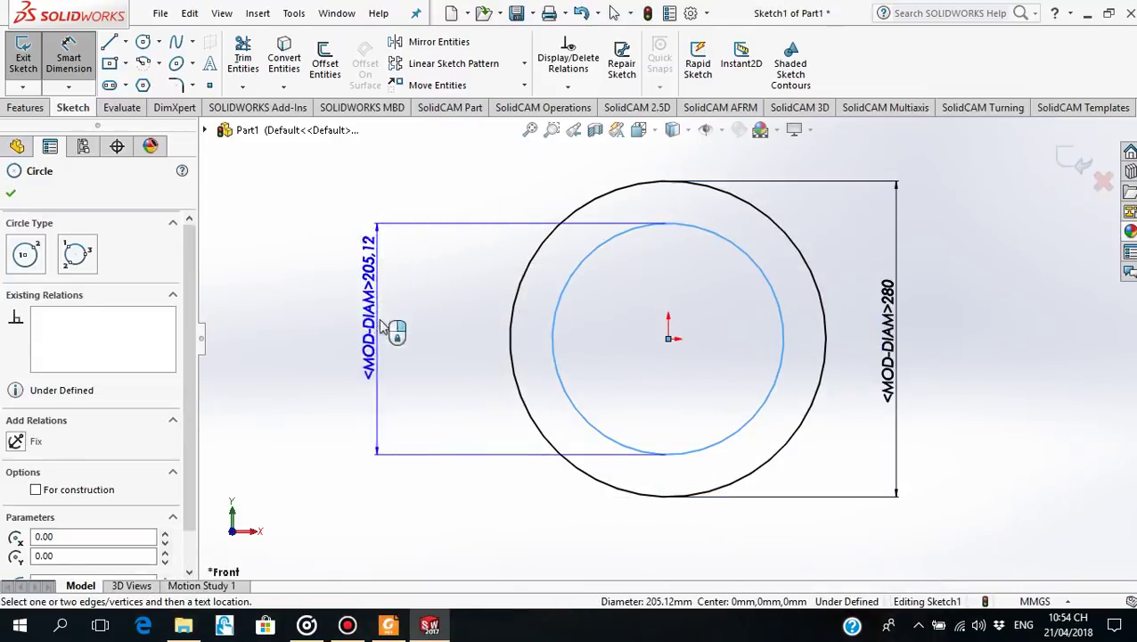
left_click(389, 323)
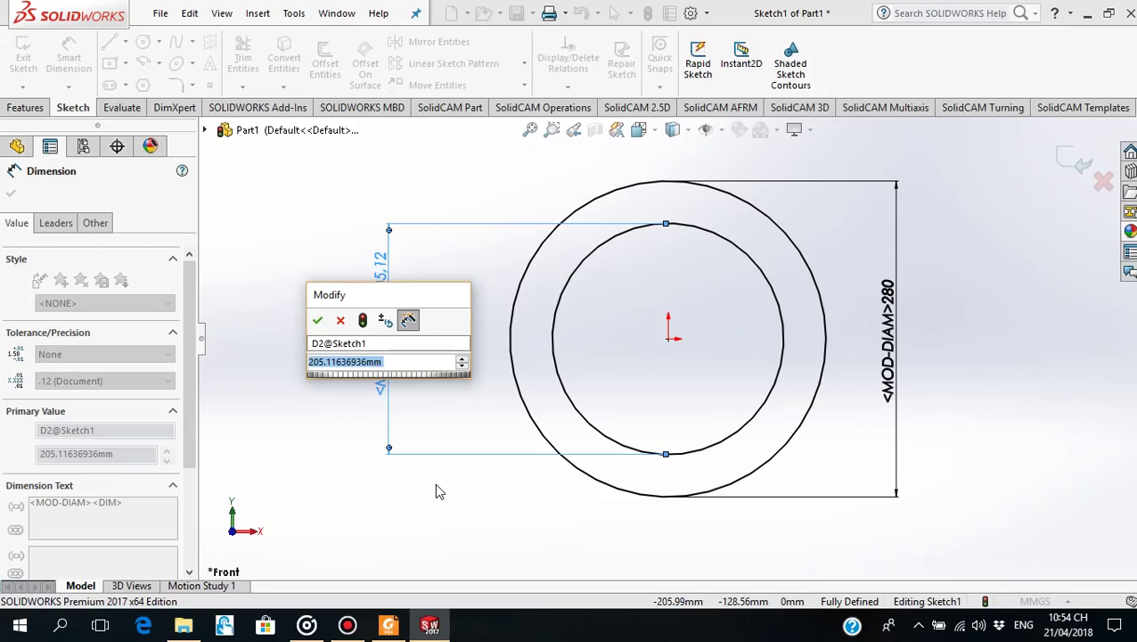
type("194")
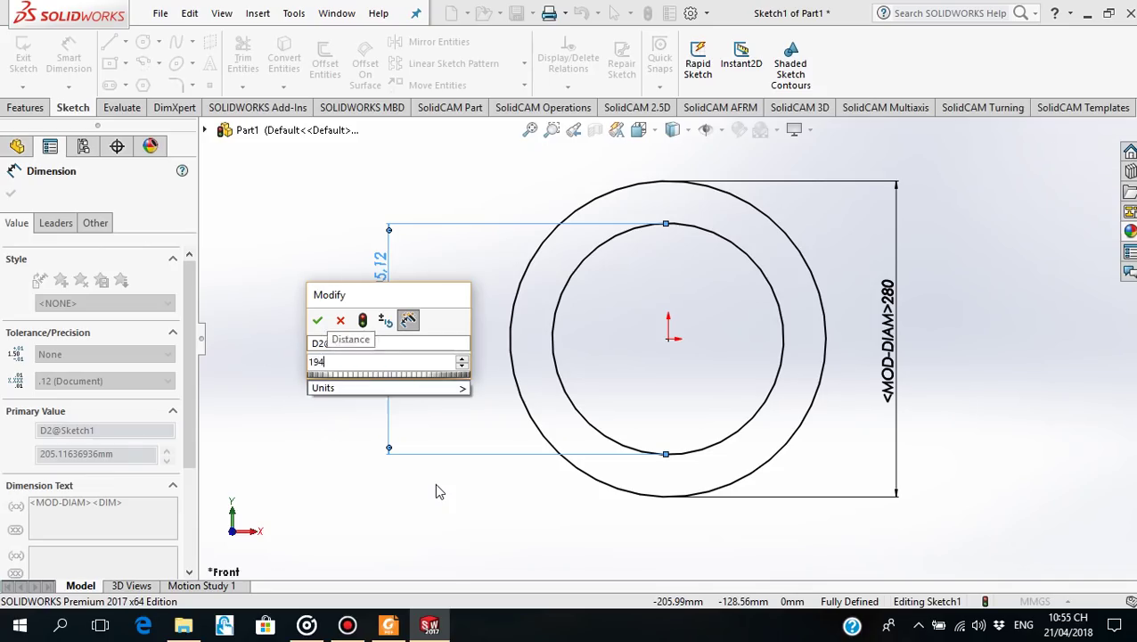
key("Return")
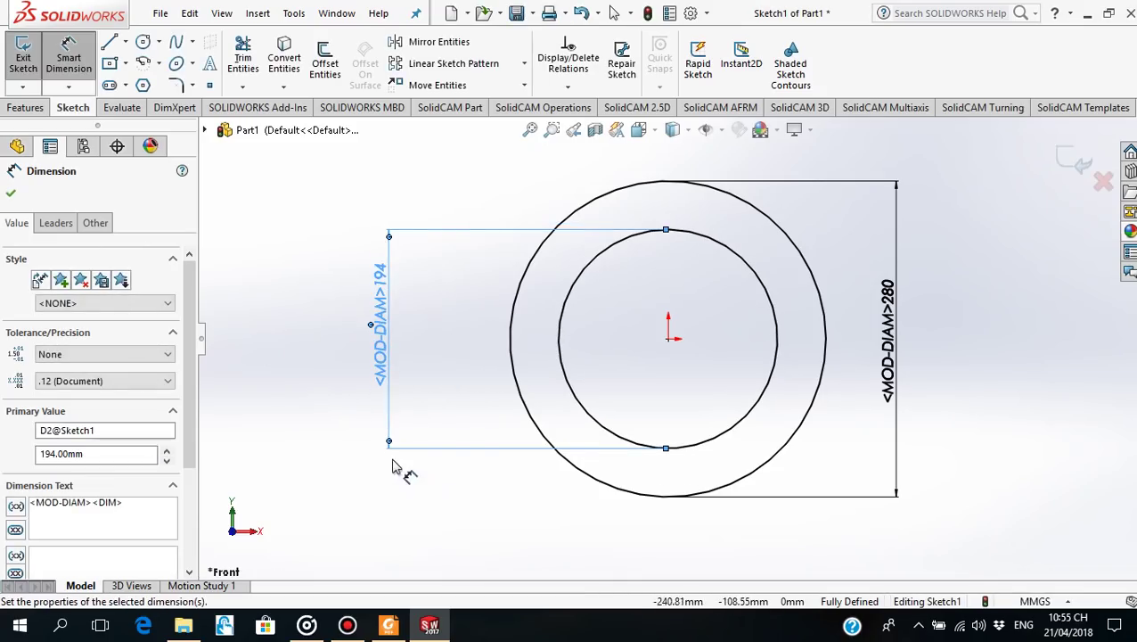
left_click(11, 193)
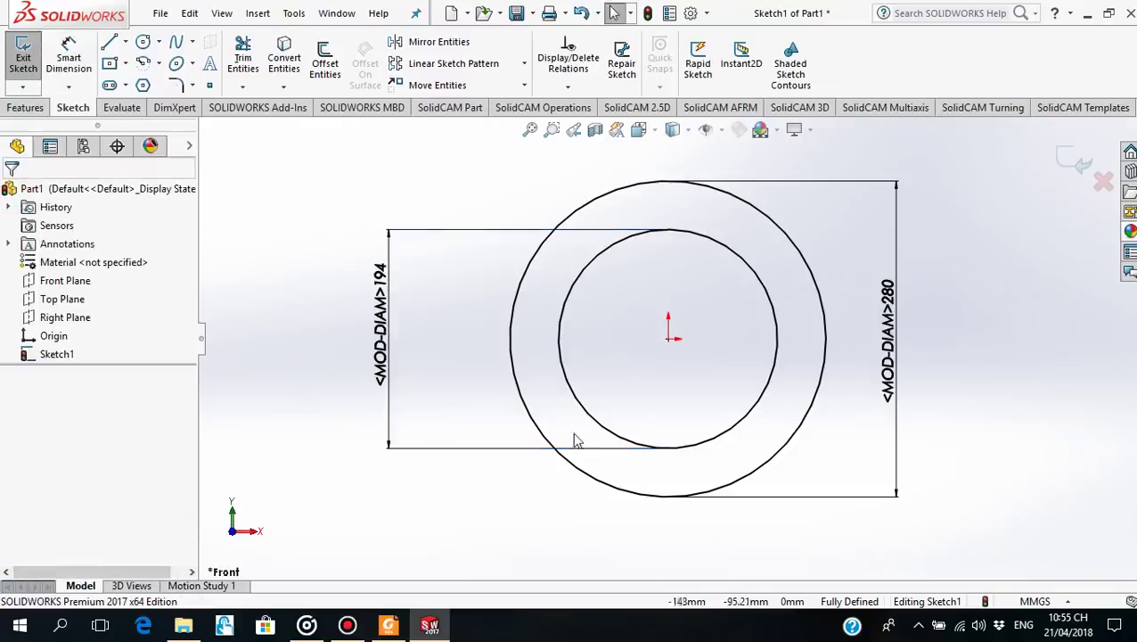
left_click(390, 626)
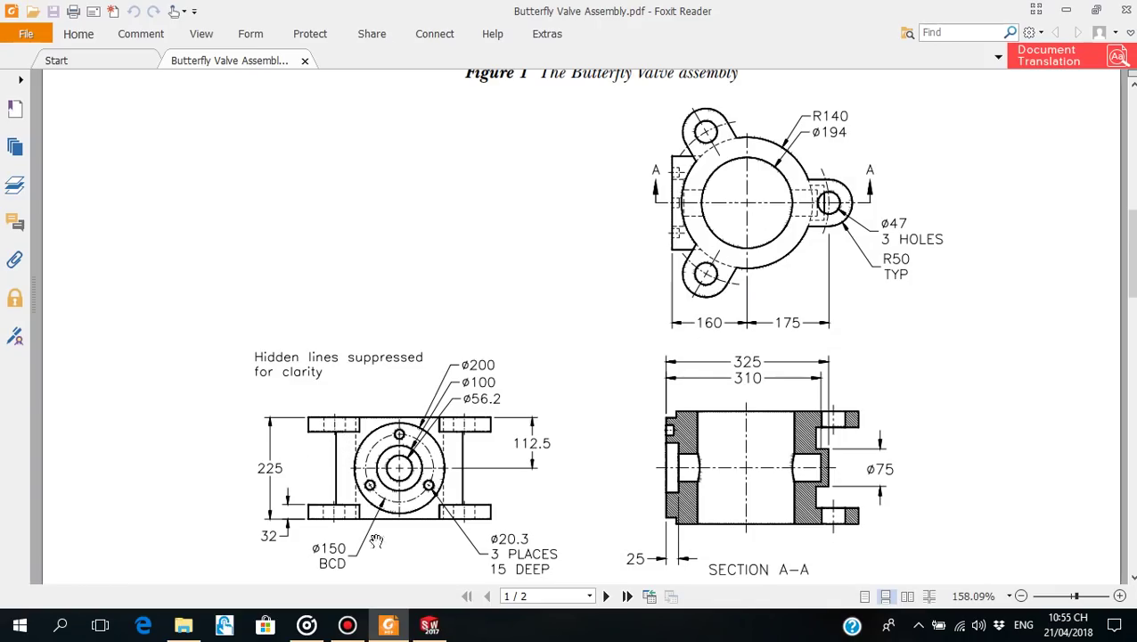
Extrude the ring sketch 225 mm with a Mid Plane end condition into a hollow tube.
left_click(388, 626)
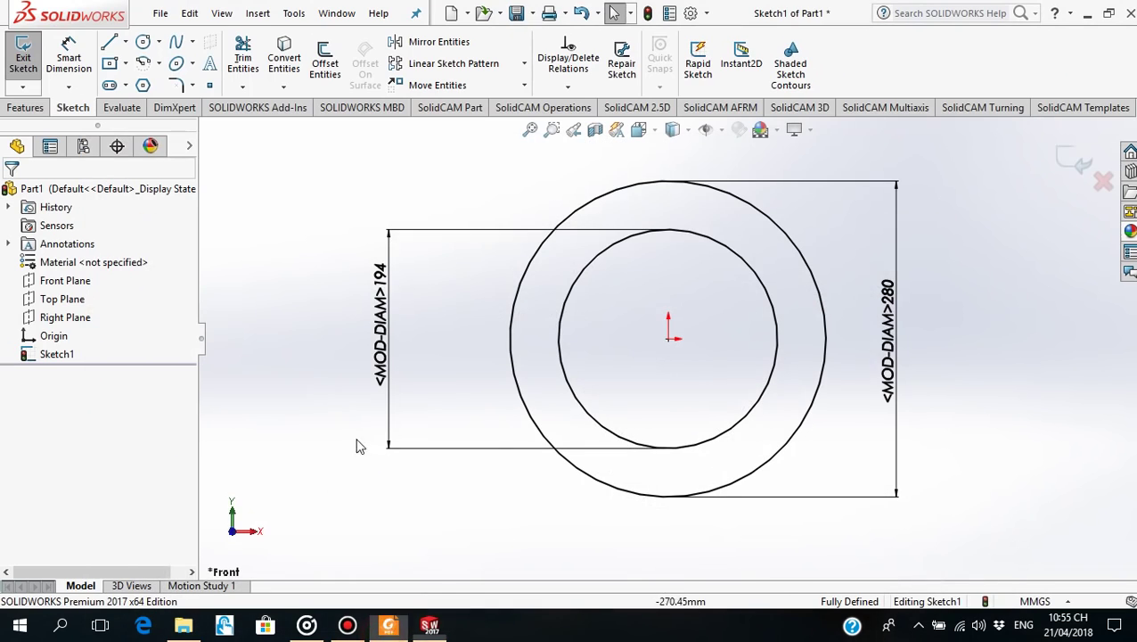
left_click(27, 107)
left_click(30, 58)
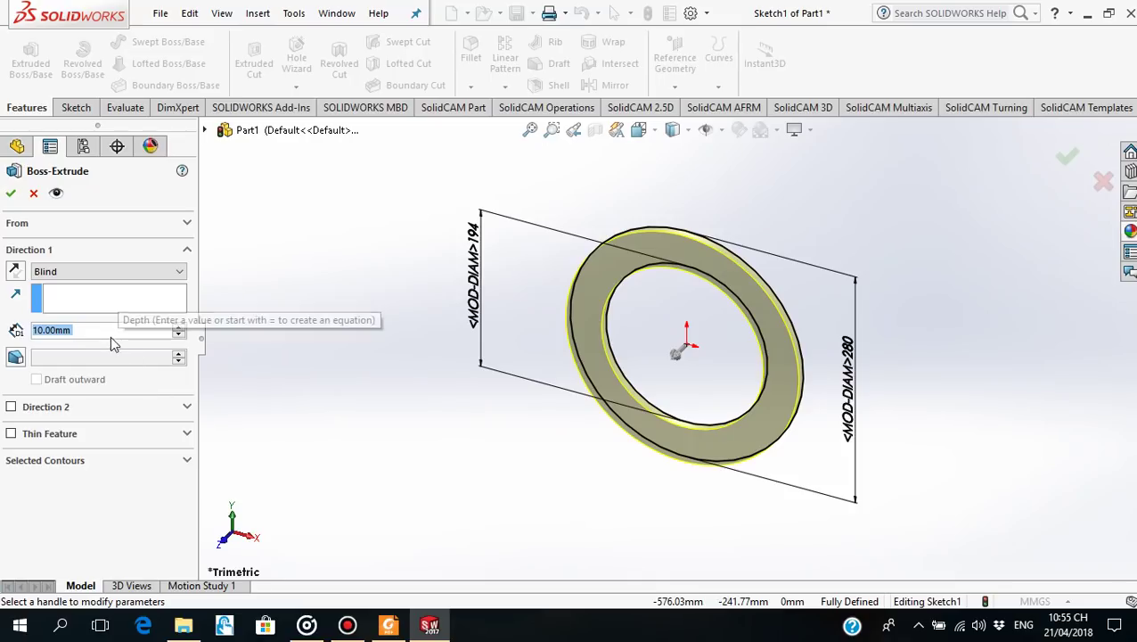
type("22")
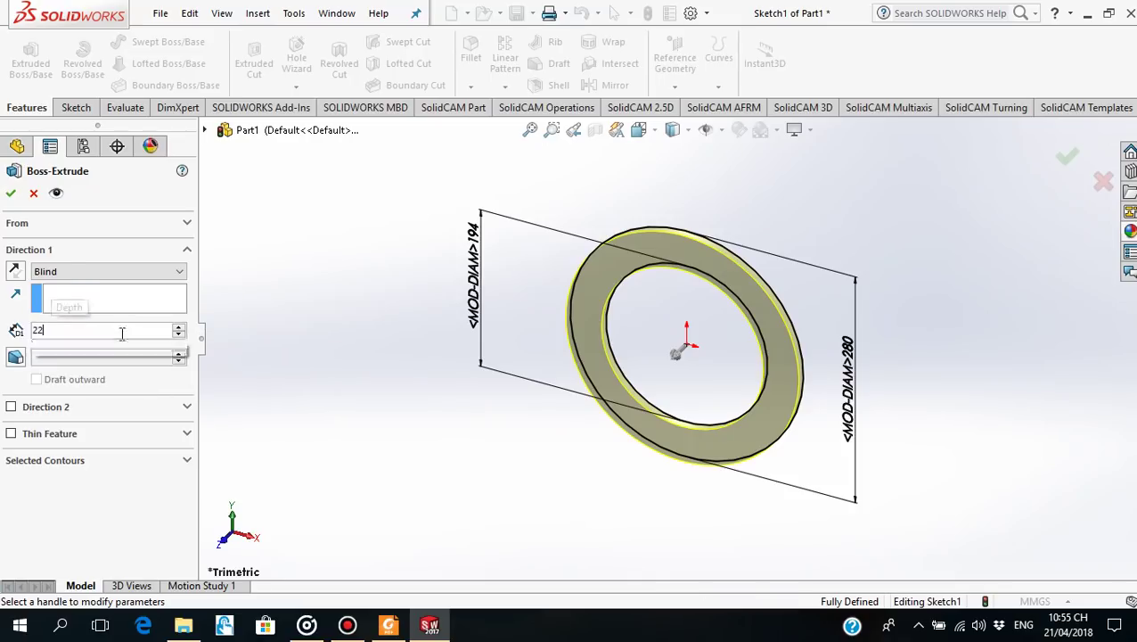
type("5")
key("Return")
middle_click_drag(717, 347, 706, 309)
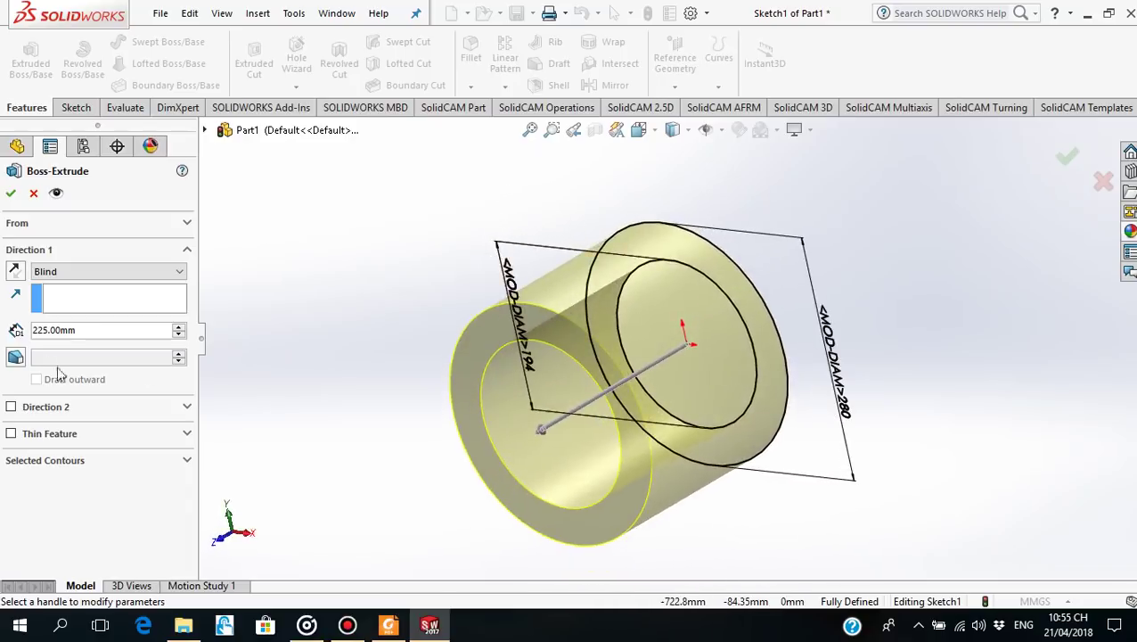
left_click(181, 275)
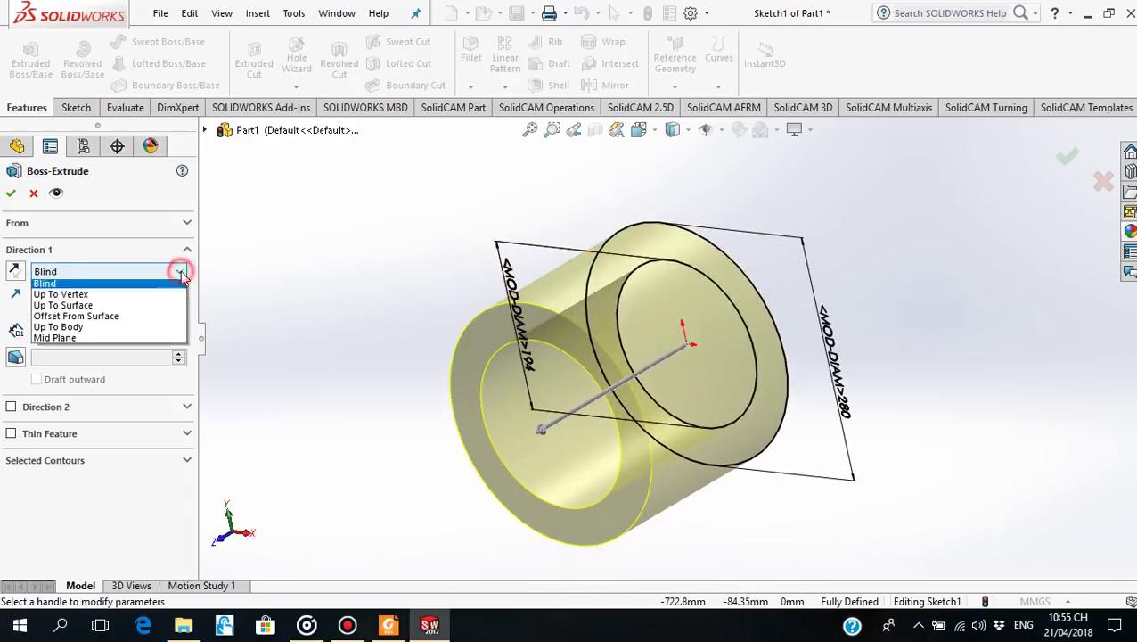
left_click(109, 341)
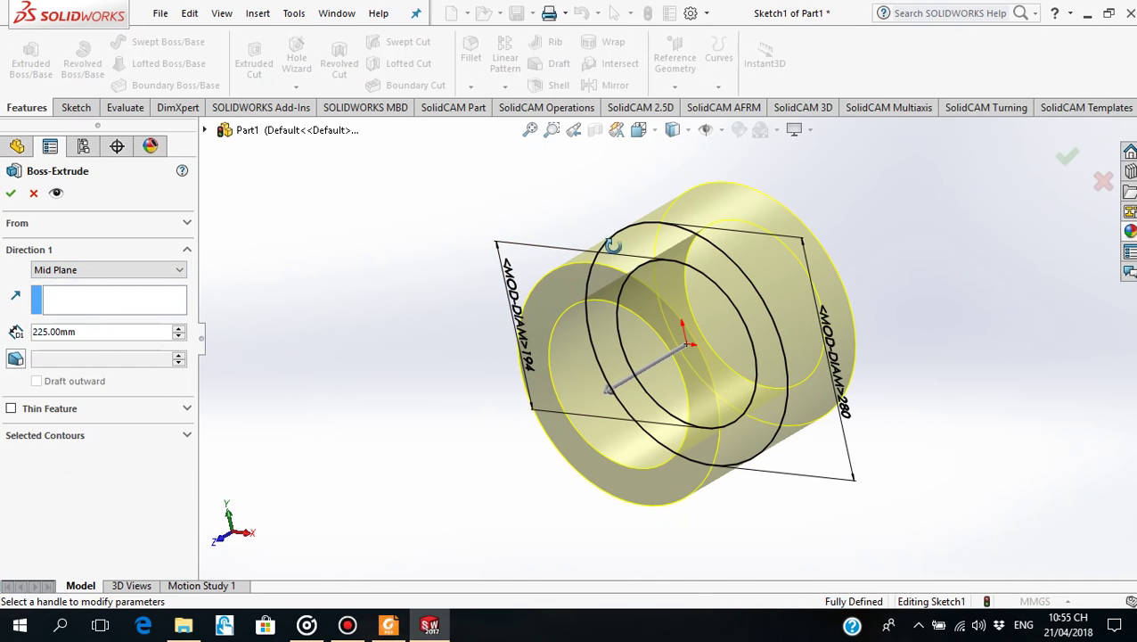
mouse_move(554, 268)
middle_mouse_down()
mouse_move(596, 316)
mouse_move(586, 257)
middle_mouse_up()
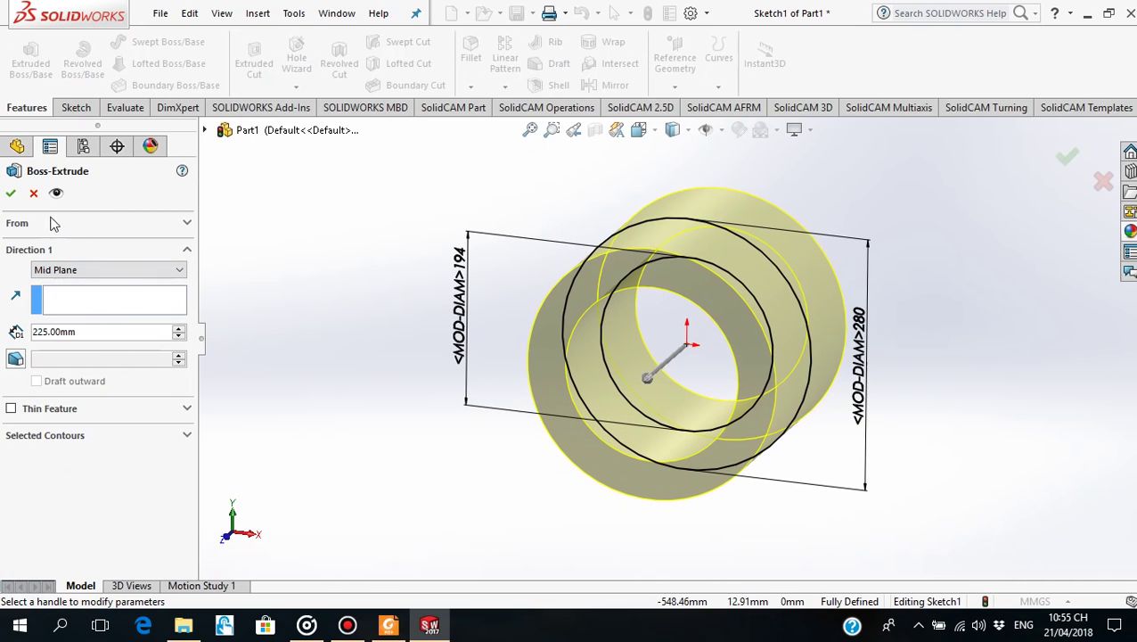
left_click(9, 192)
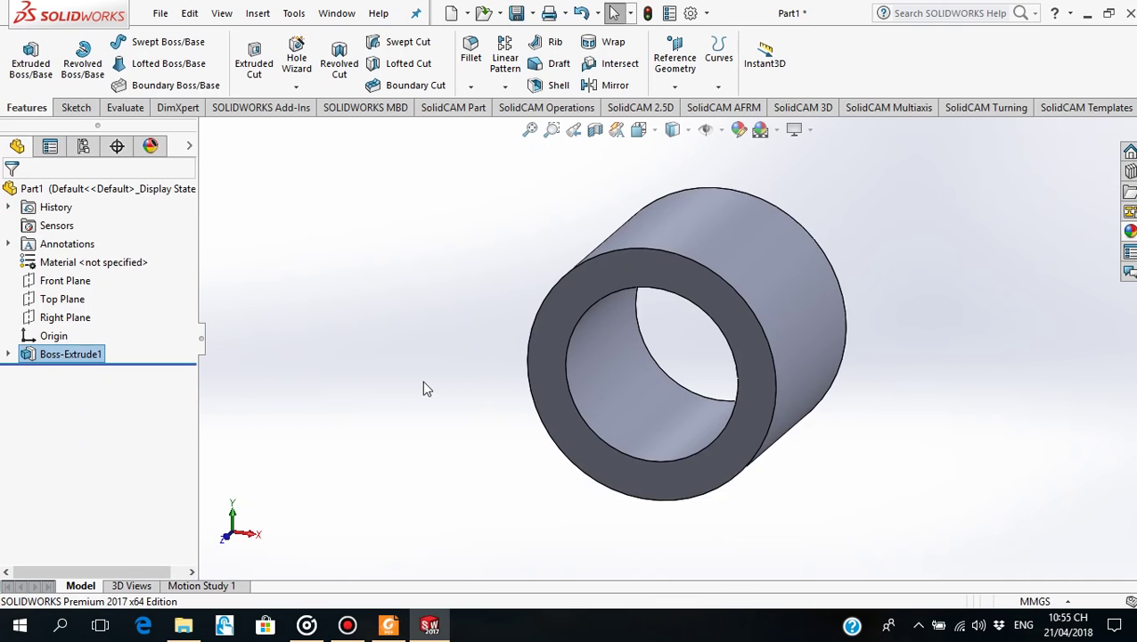
mouse_move(422, 381)
middle_mouse_down()
mouse_move(437, 274)
mouse_move(424, 339)
middle_mouse_up()
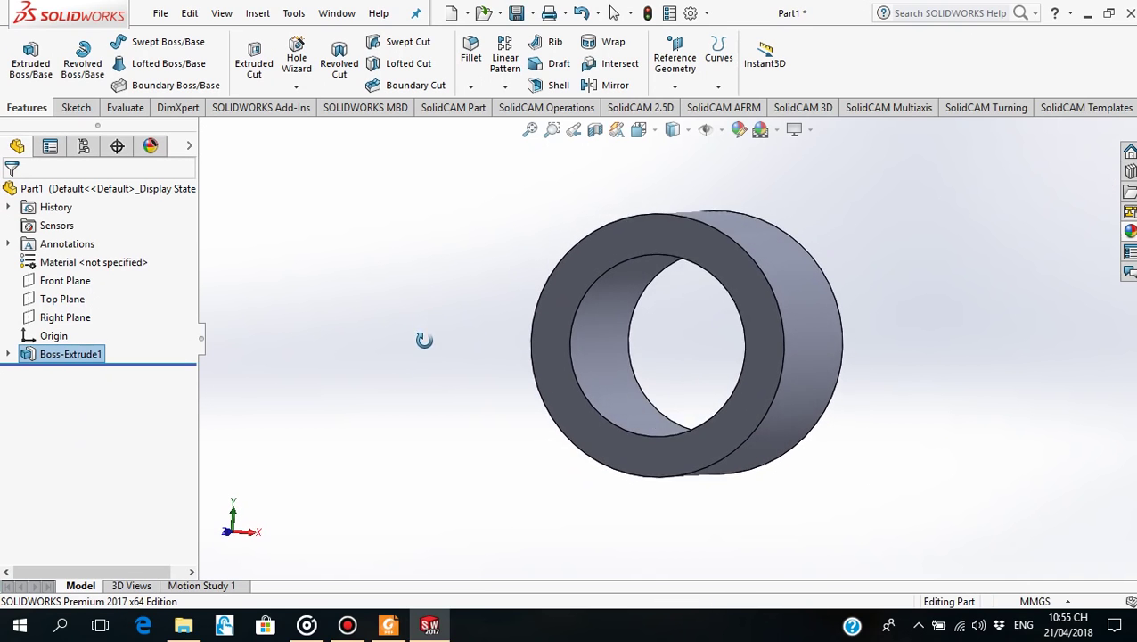
Start a new sketch on the tube's front ring face, viewed face-on.
left_click(389, 625)
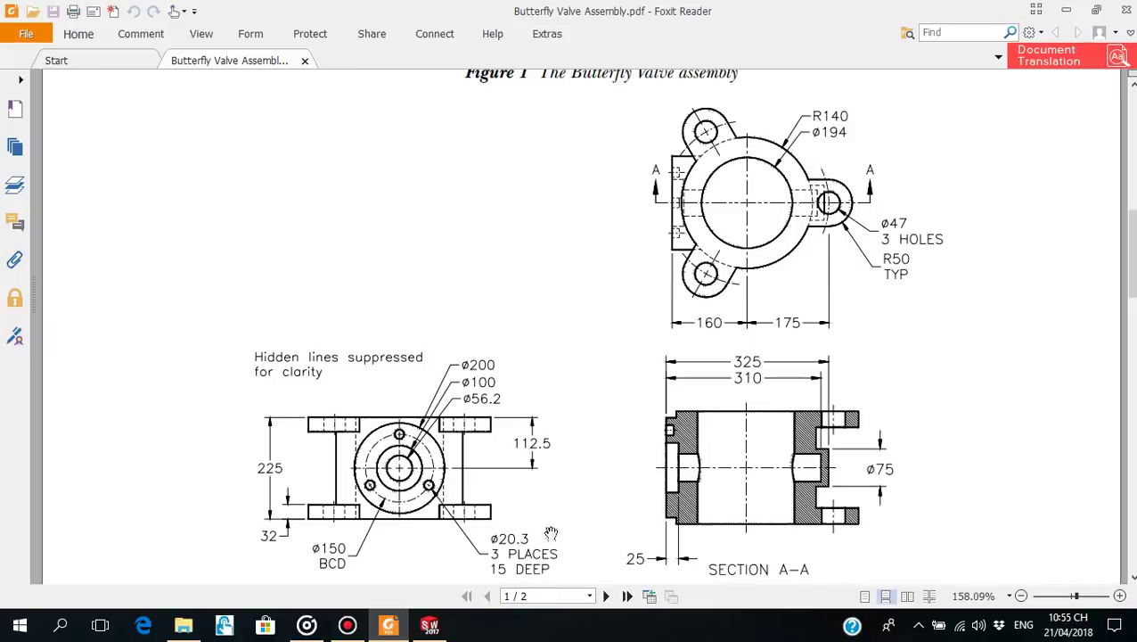
left_click(429, 625)
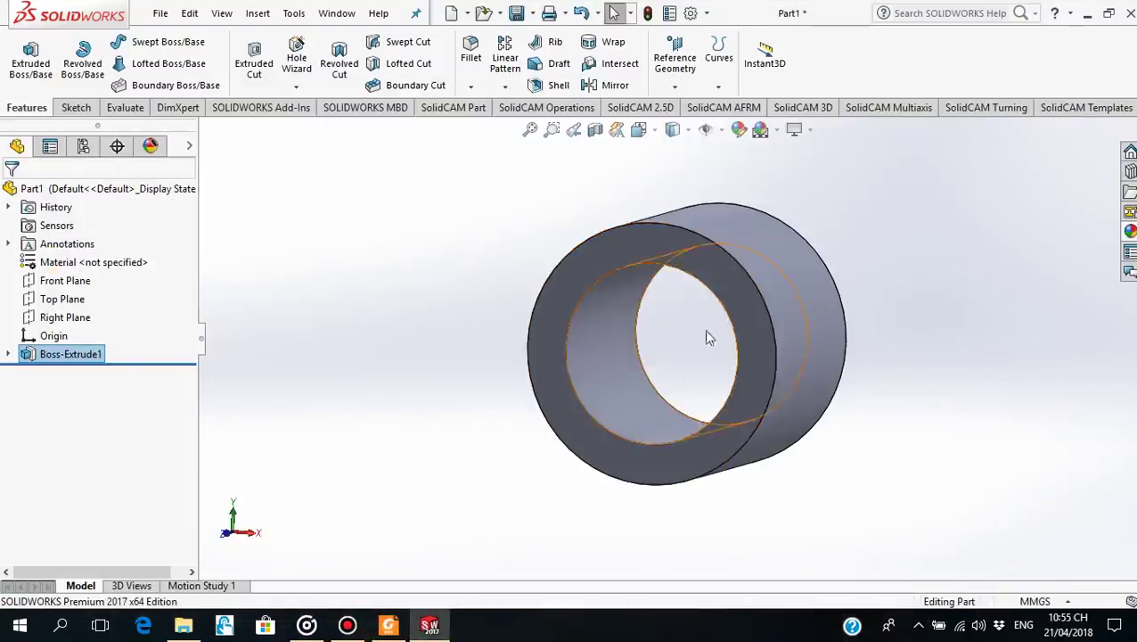
left_click(735, 303)
left_click(885, 250)
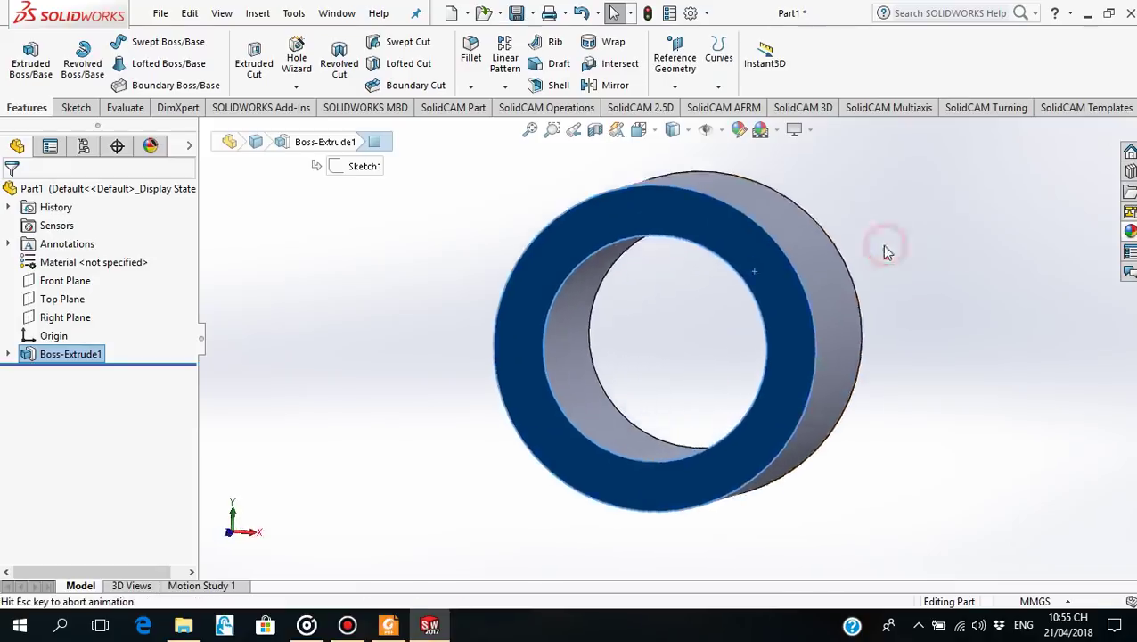
left_click(502, 287)
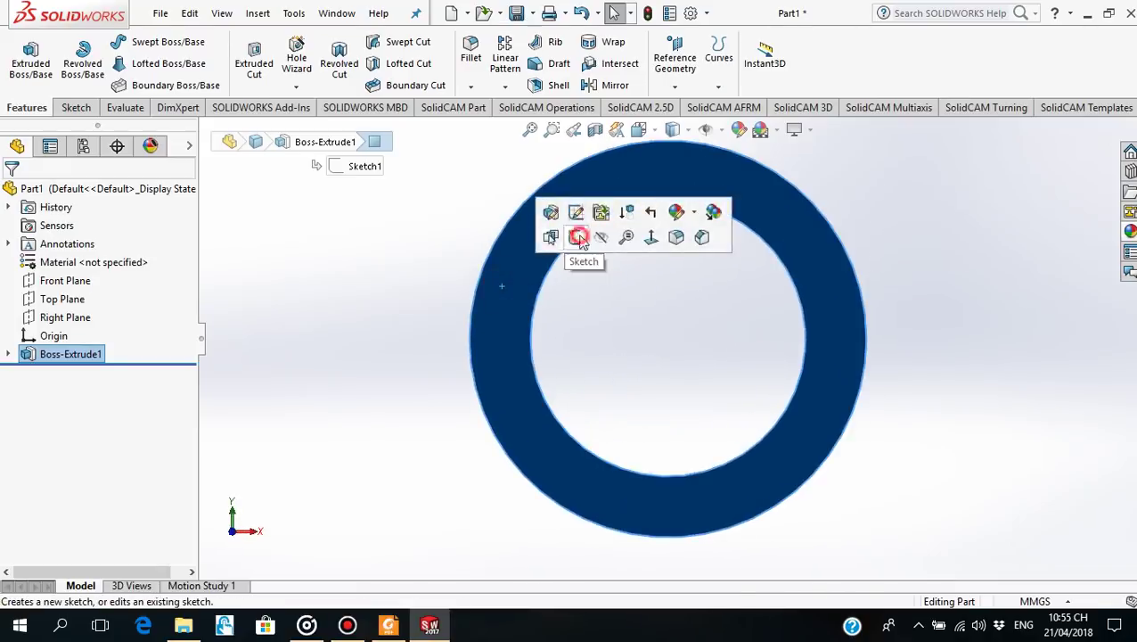
left_click(579, 237)
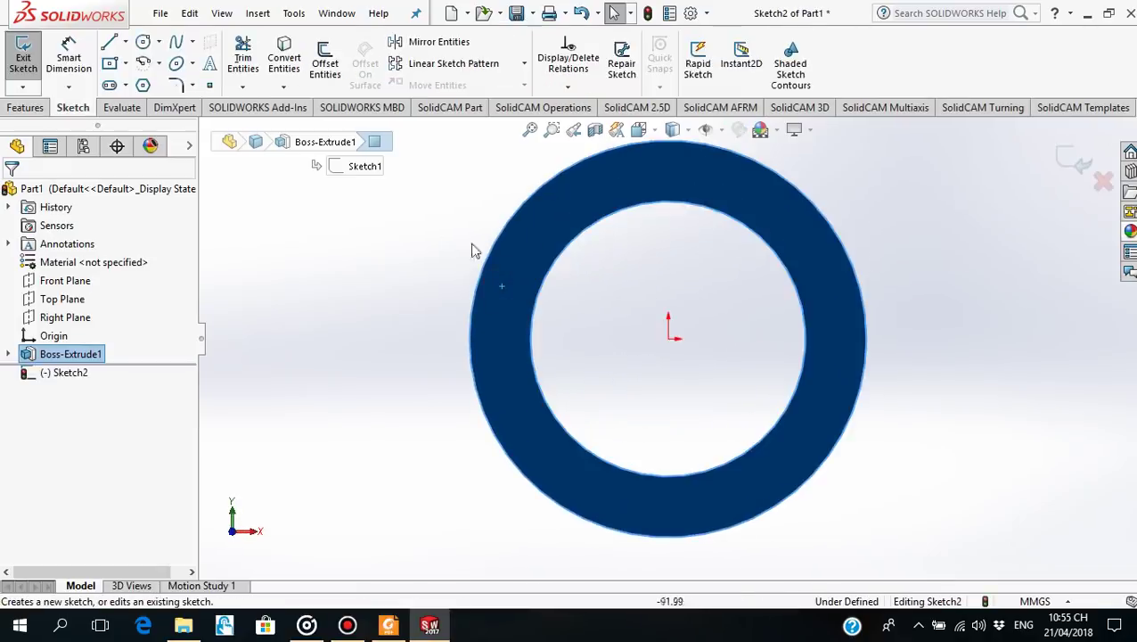
Draw a small and a larger concentric circle to the right of the ring.
left_click(143, 42)
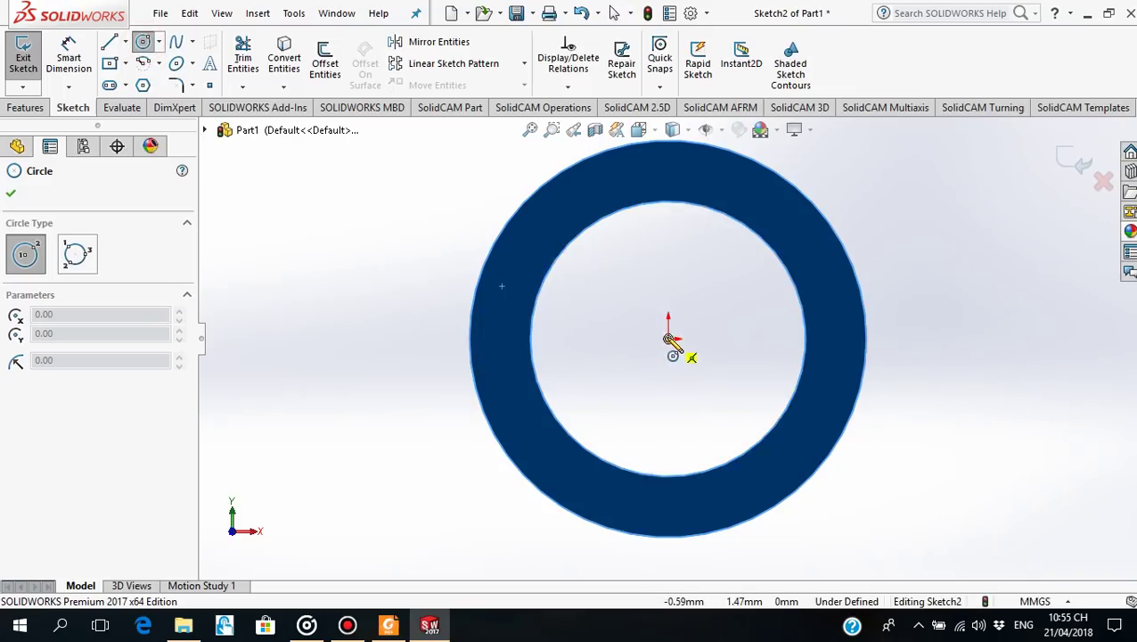
left_click(944, 339)
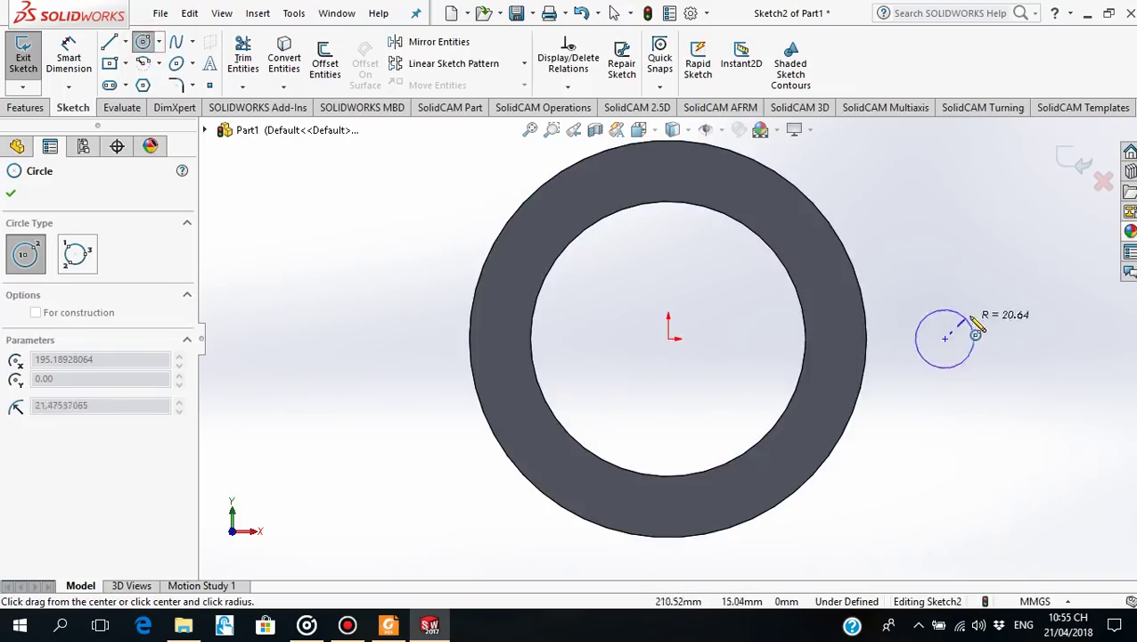
left_click(968, 316)
left_click(944, 339)
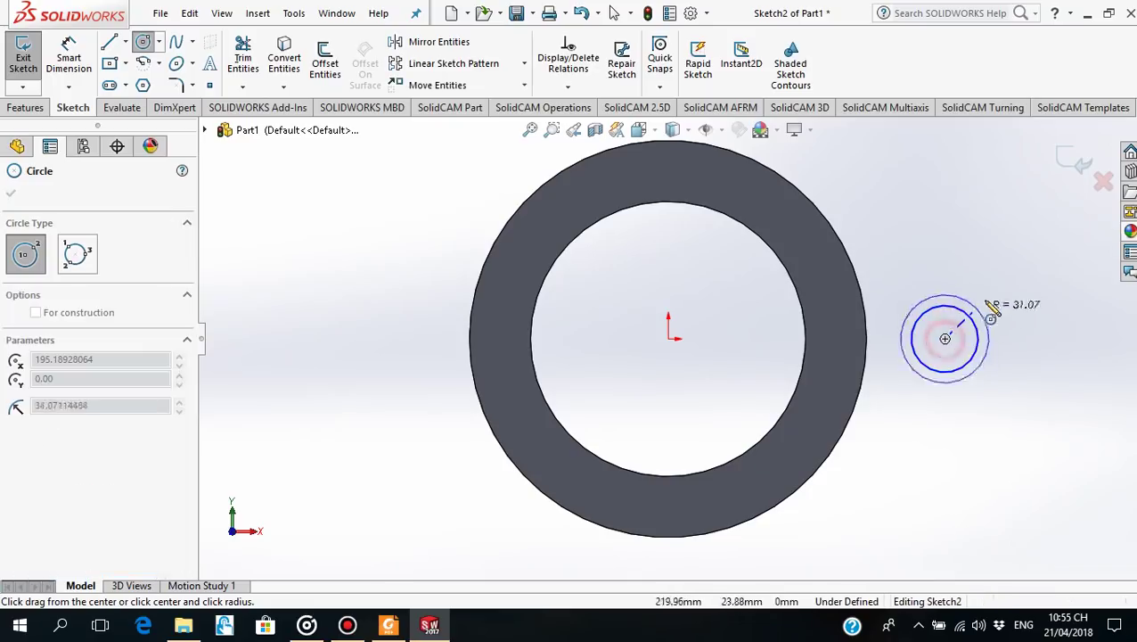
left_click(994, 289)
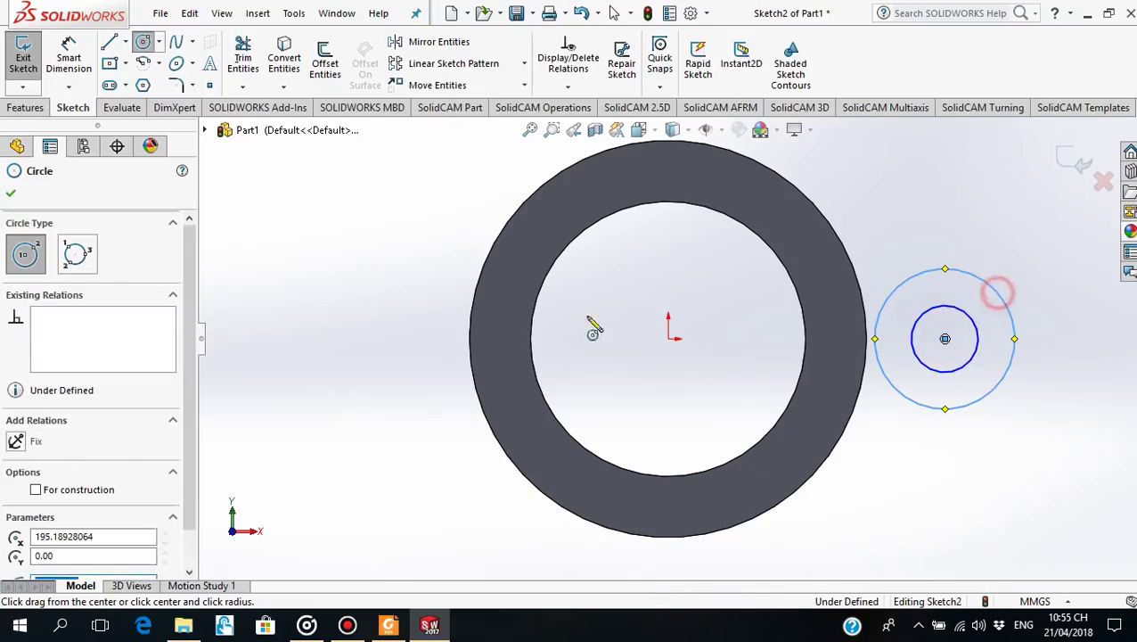
left_click(11, 193)
left_click(388, 627)
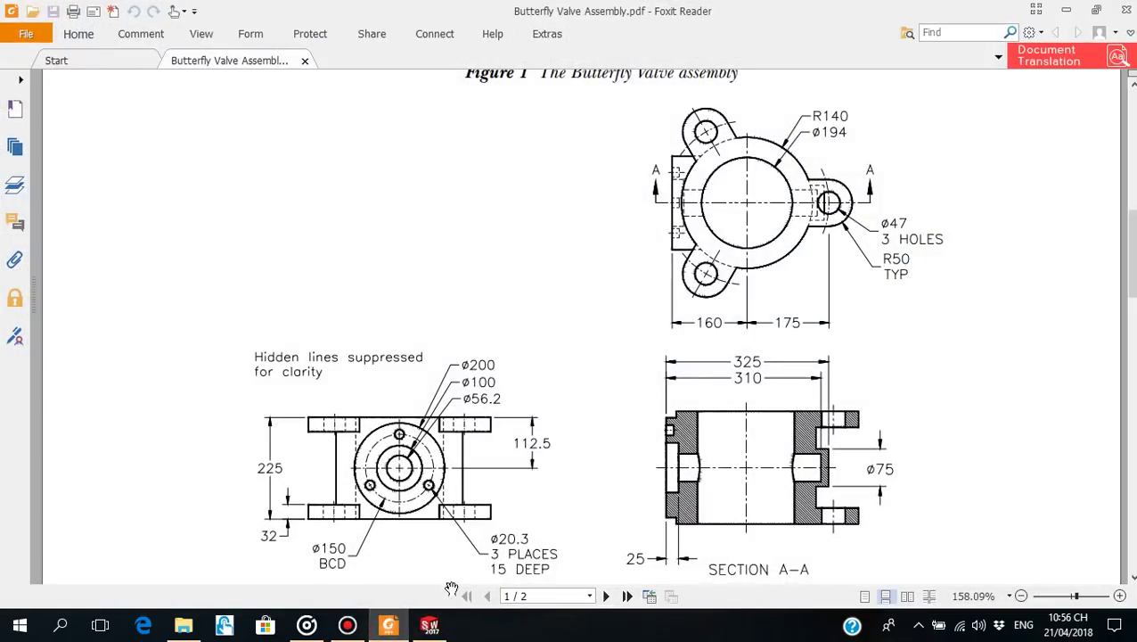
Dimension the outer lug circle at 100 diameter, after cancelling a mistaken pick.
left_click(392, 627)
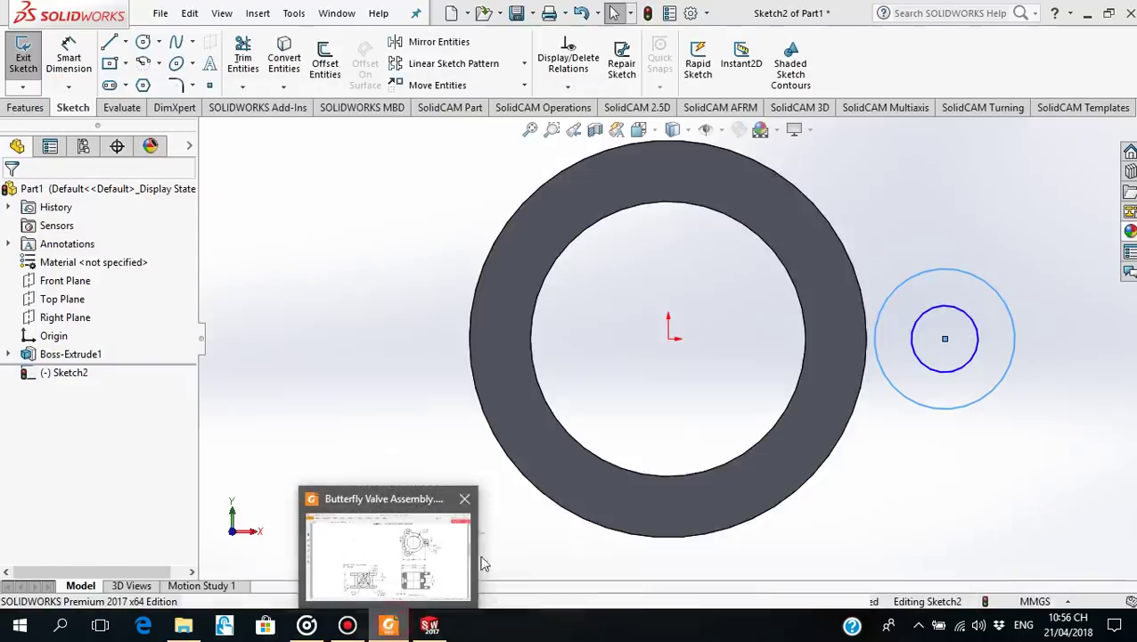
left_click(69, 53)
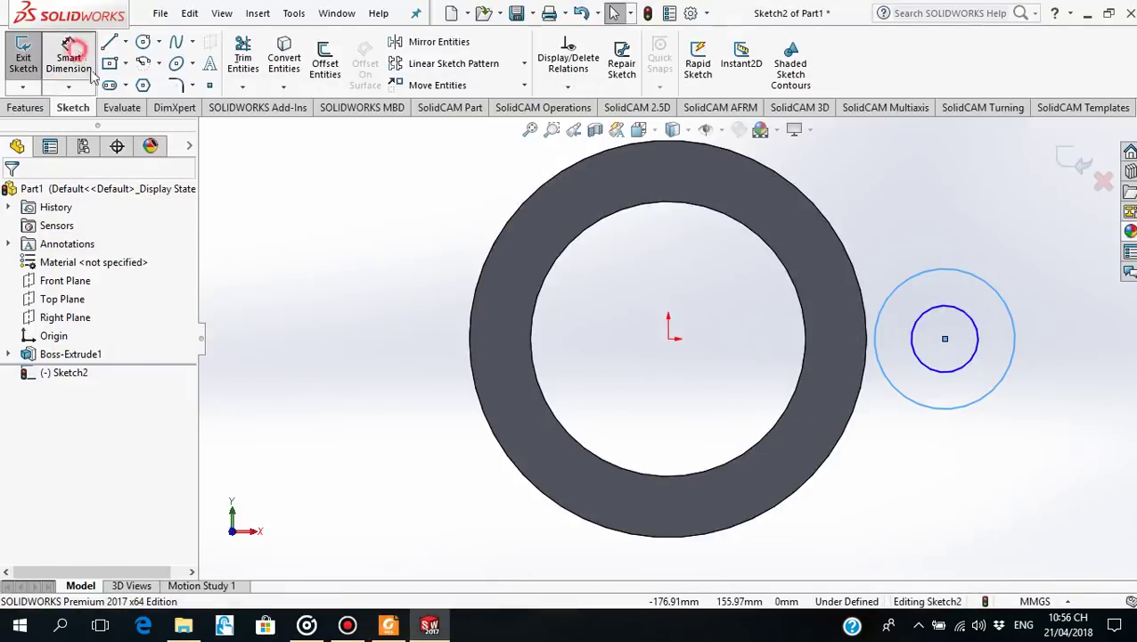
left_click(914, 330)
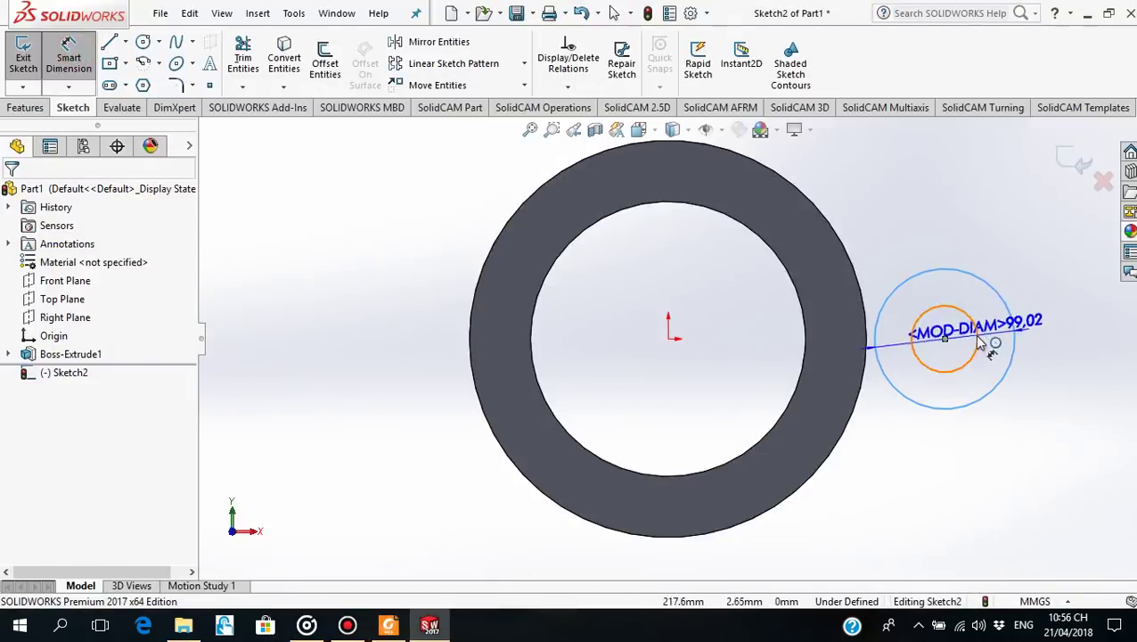
left_click(978, 342)
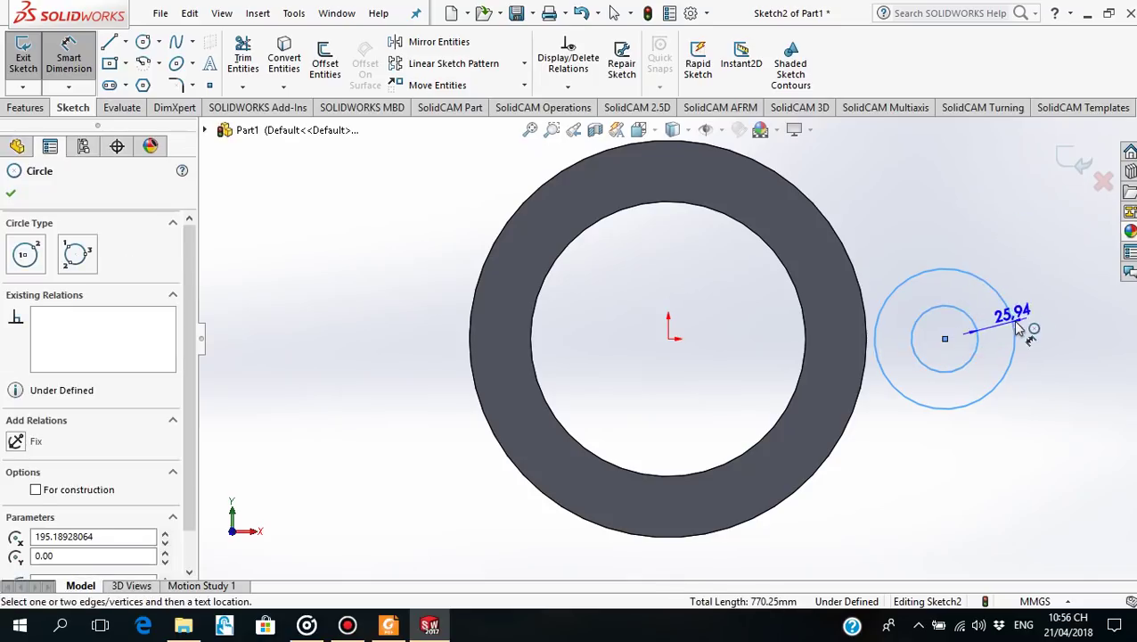
left_click(1017, 317)
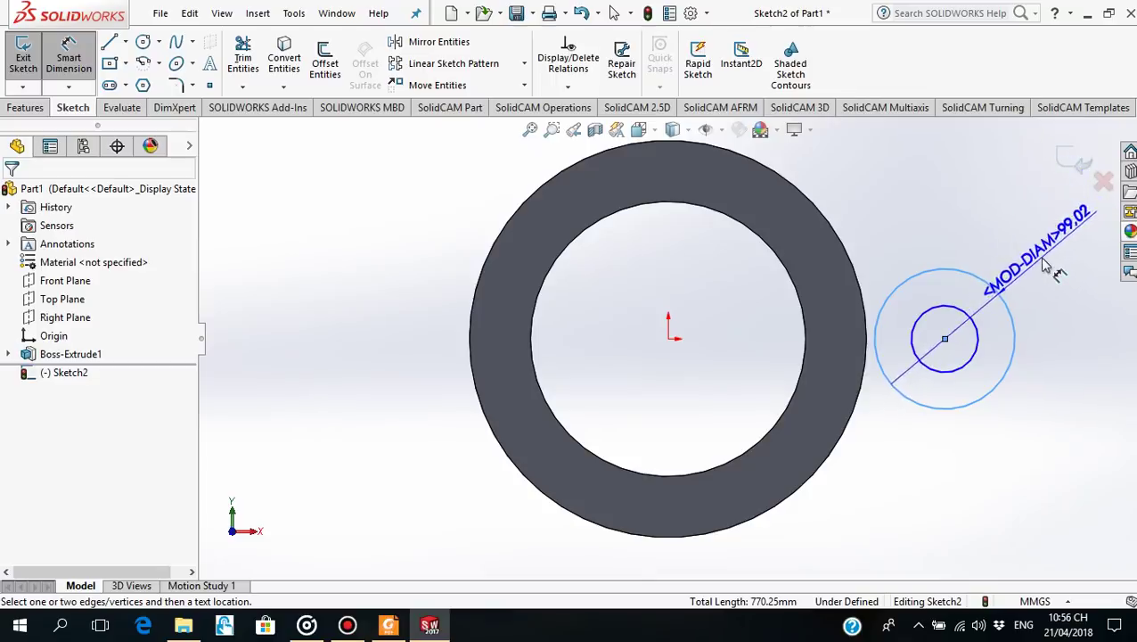
key("Escape")
left_click(1007, 301)
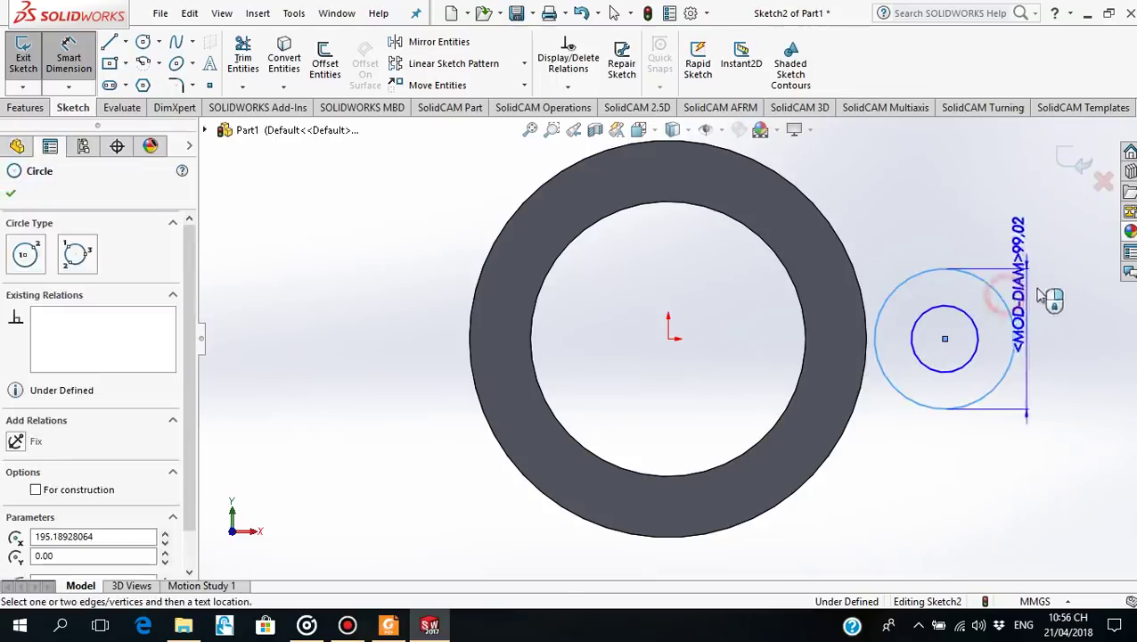
left_click(1074, 334)
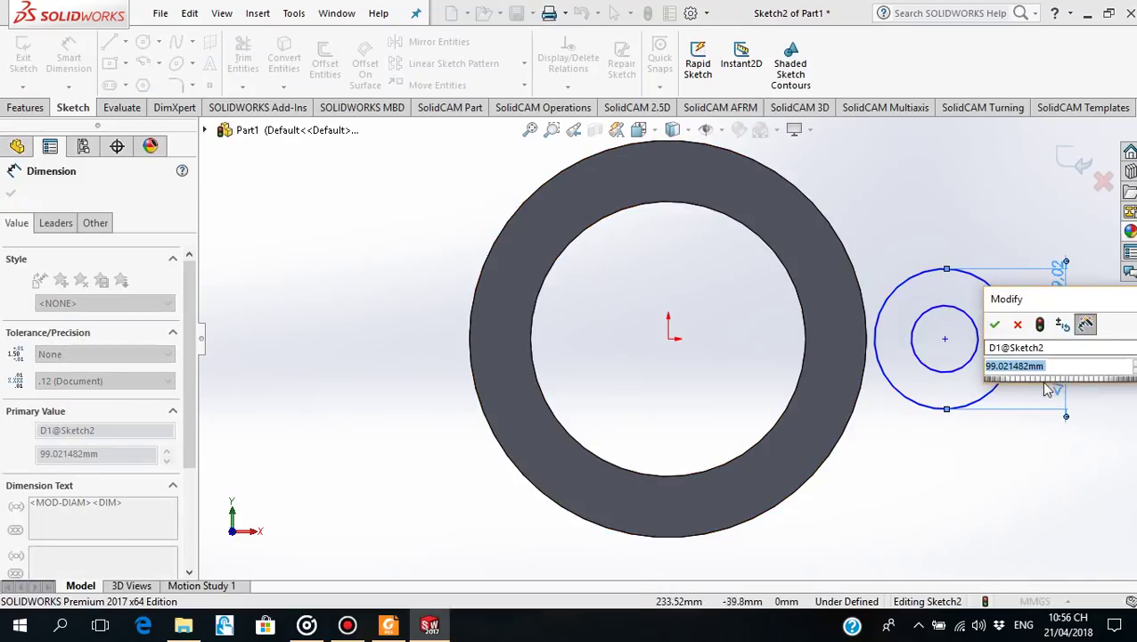
type("100")
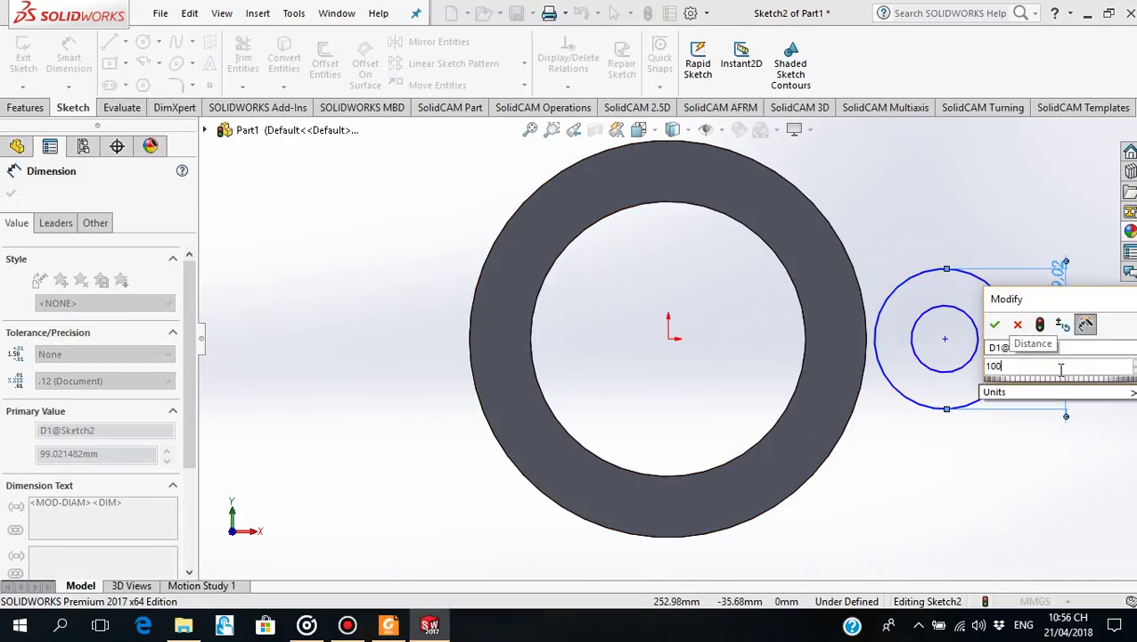
key("Return")
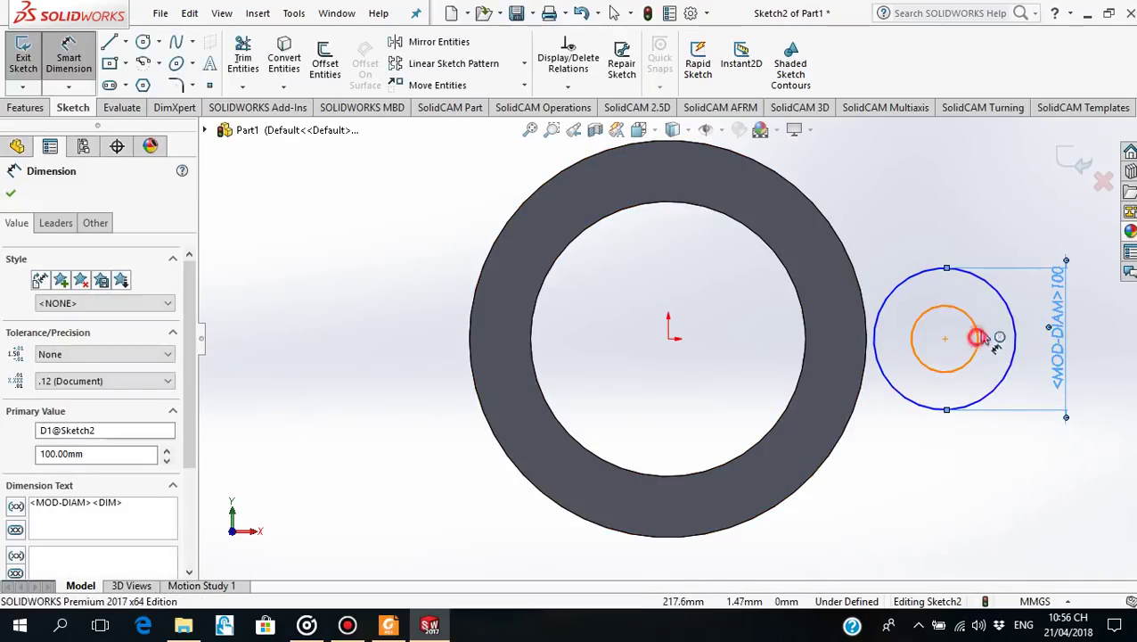
Dimension the inner lug circle at 47 diameter and bring up the drawing.
left_click(979, 331)
left_click(1012, 227)
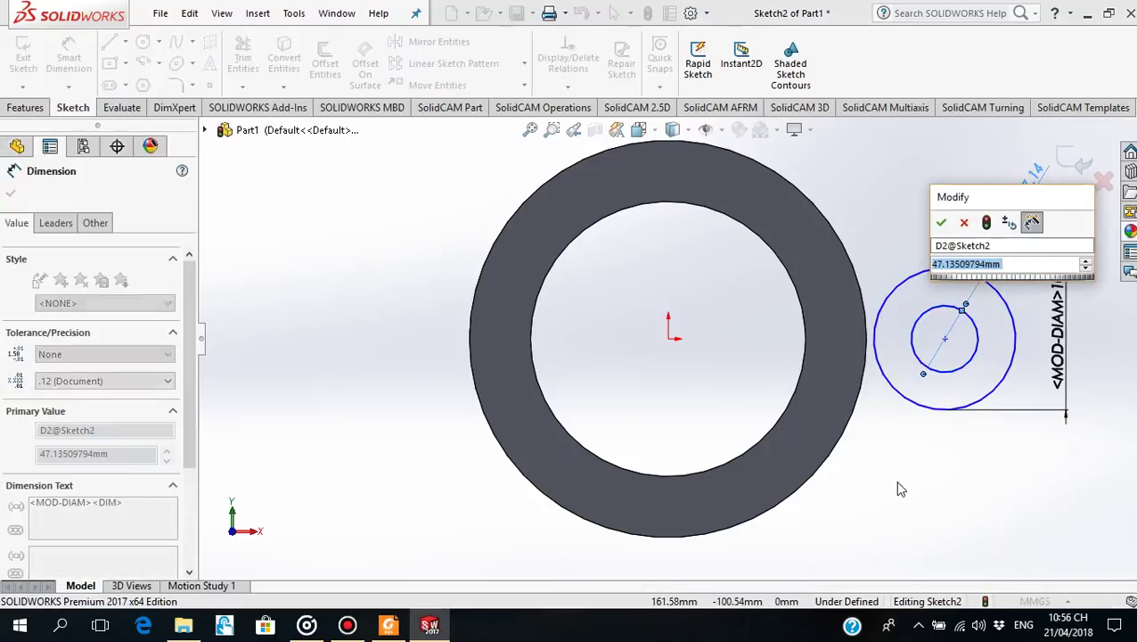
type("47")
key("Return")
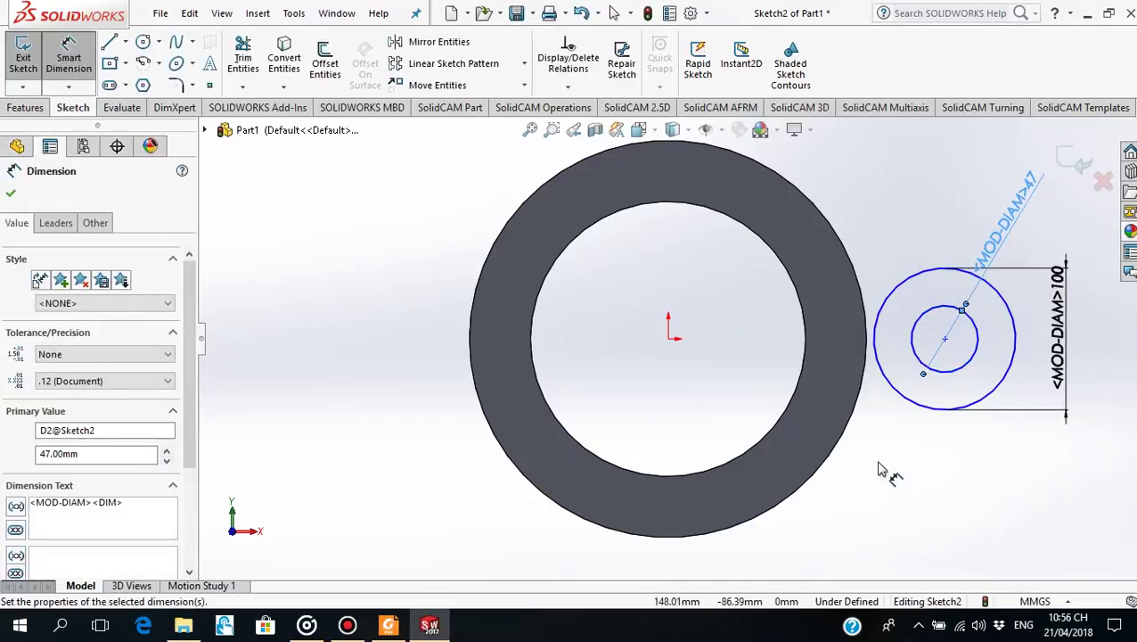
left_click(11, 196)
left_click(388, 624)
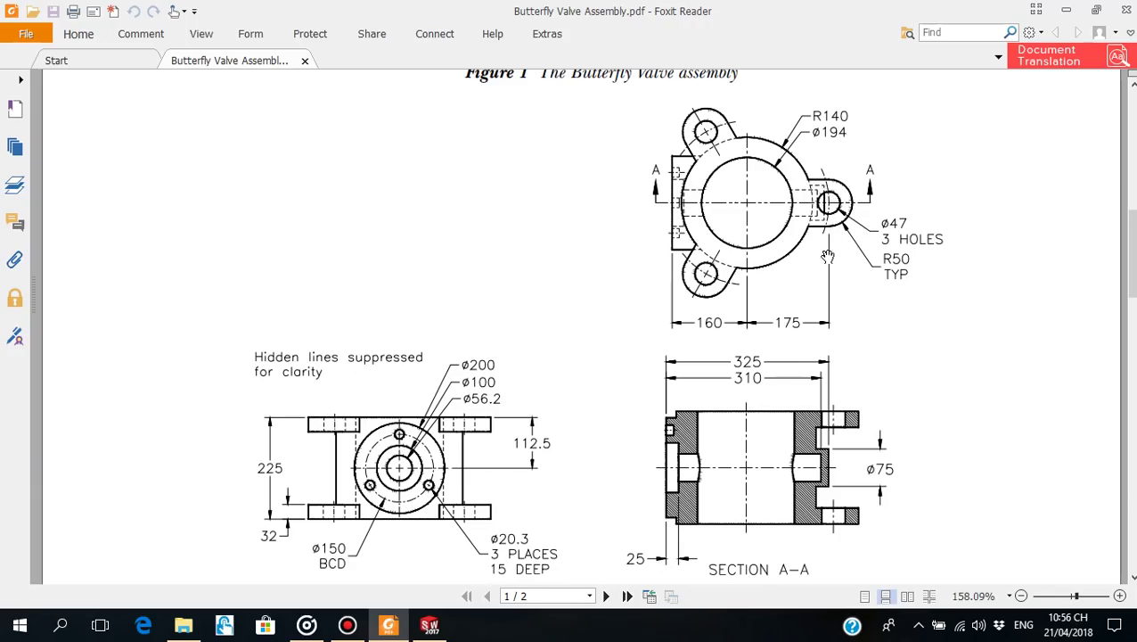
Dimension the horizontal distance from the origin to the lug circles' centre as 175 mm.
left_click(388, 624)
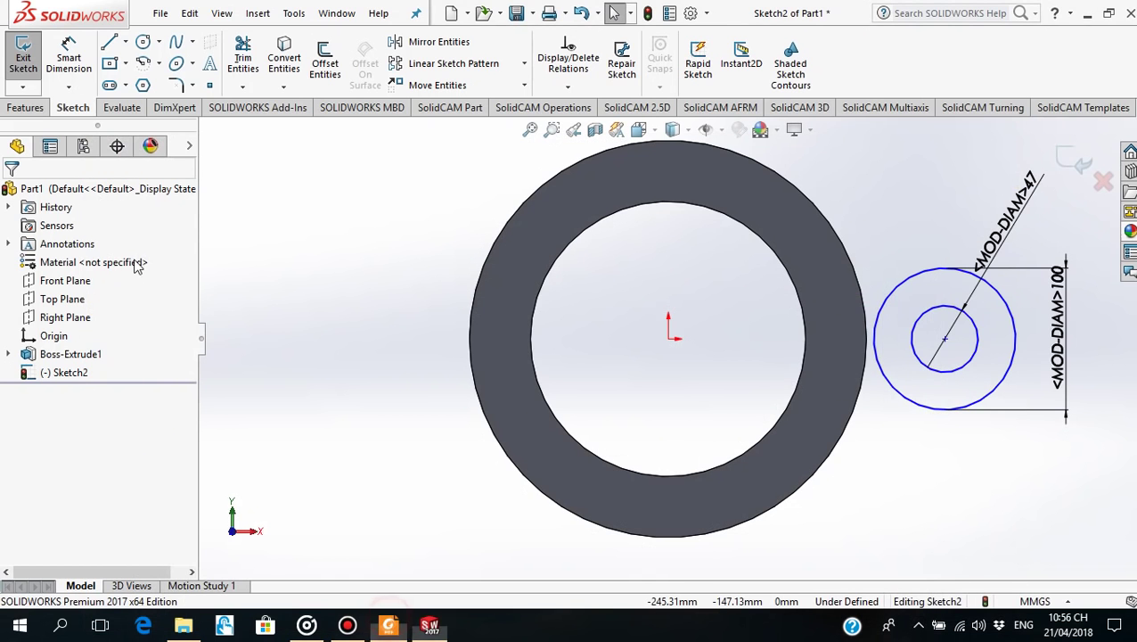
left_click(72, 61)
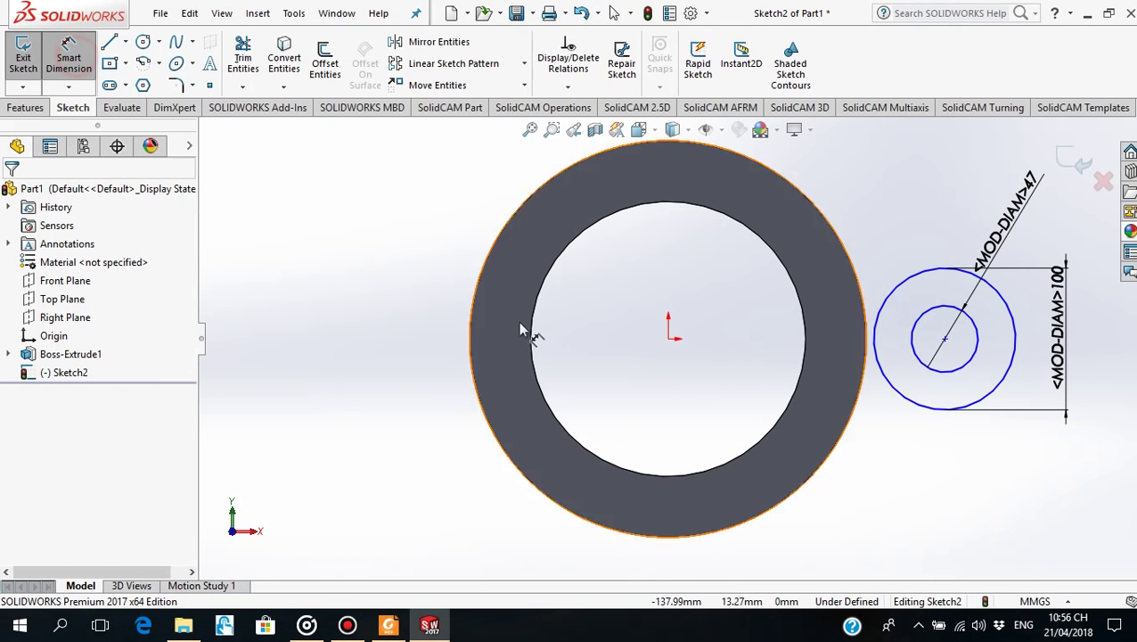
left_click(669, 340)
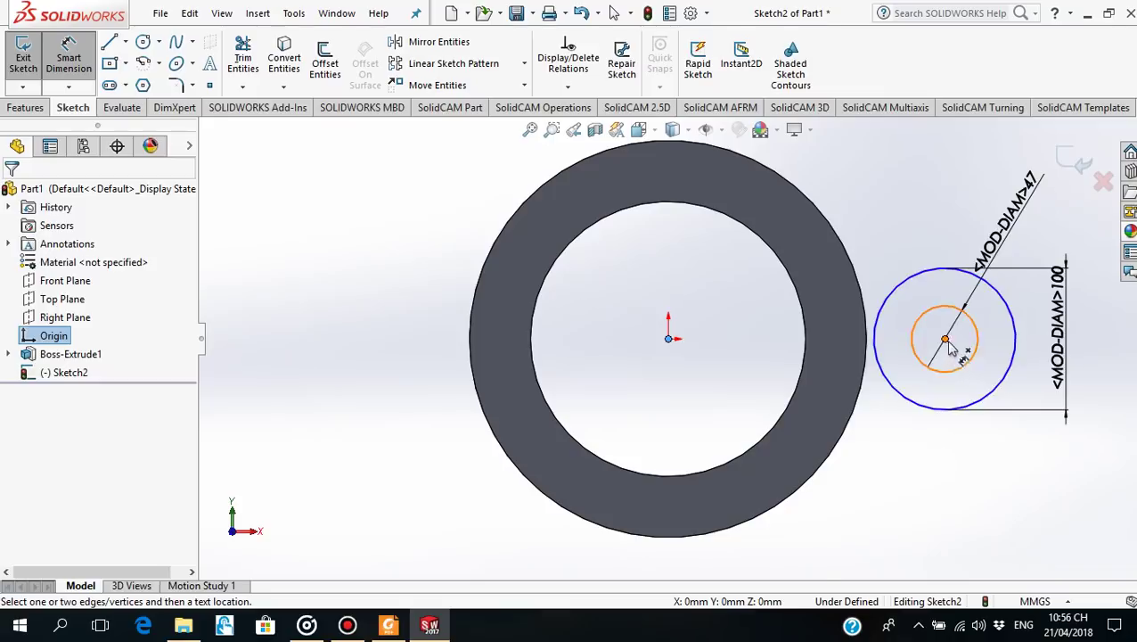
left_click(945, 339)
left_click(816, 557)
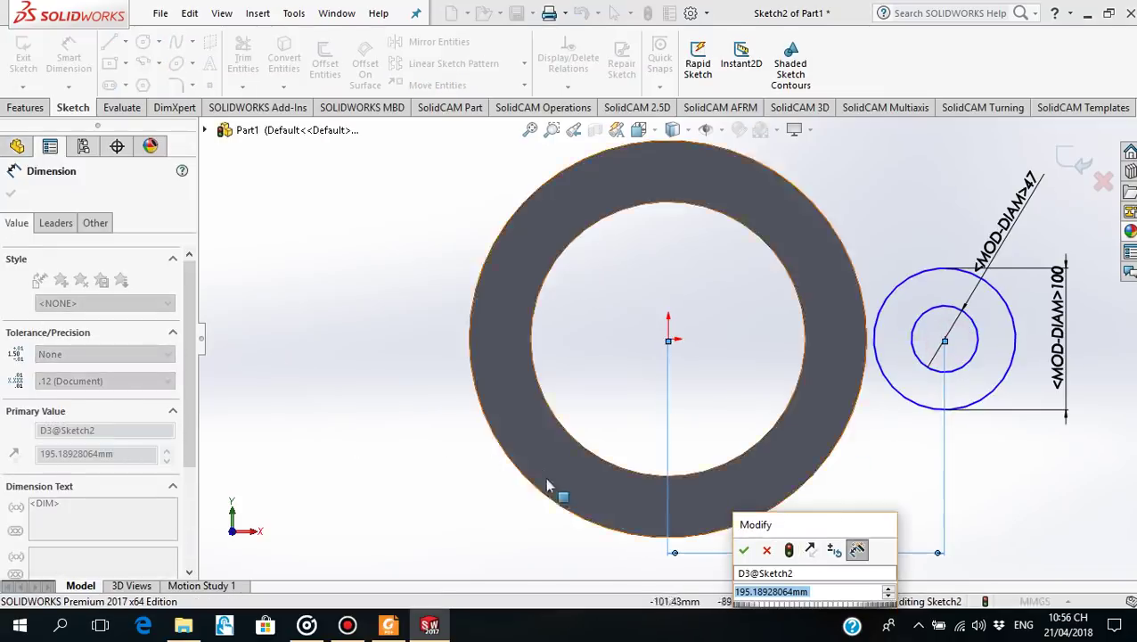
type("175")
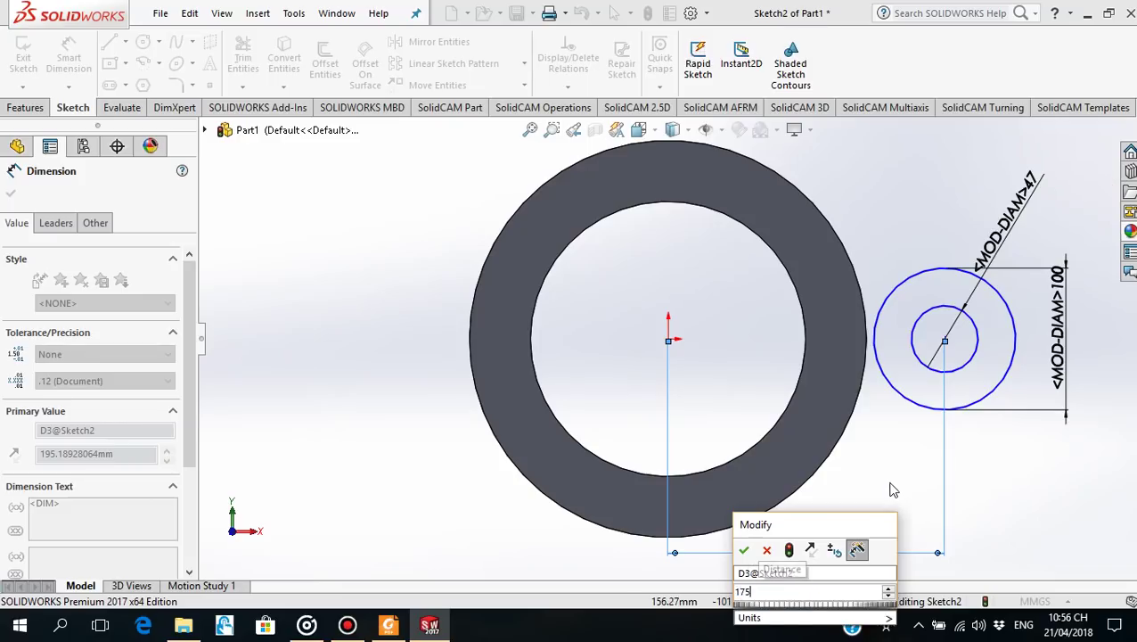
key("Return")
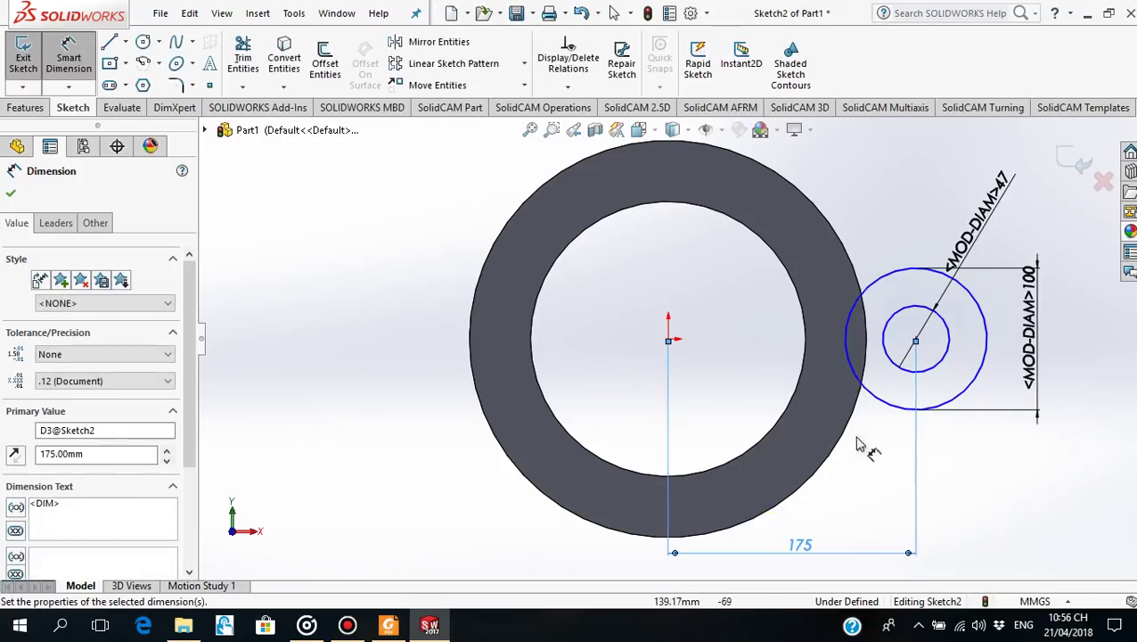
left_click(11, 195)
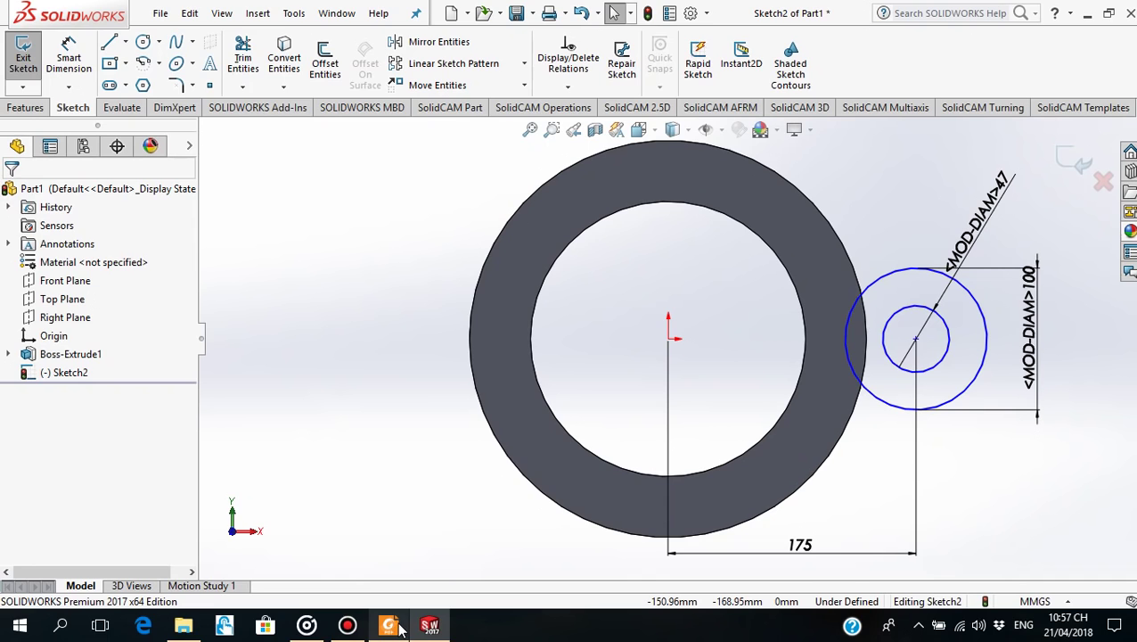
mouse_move(388, 625)
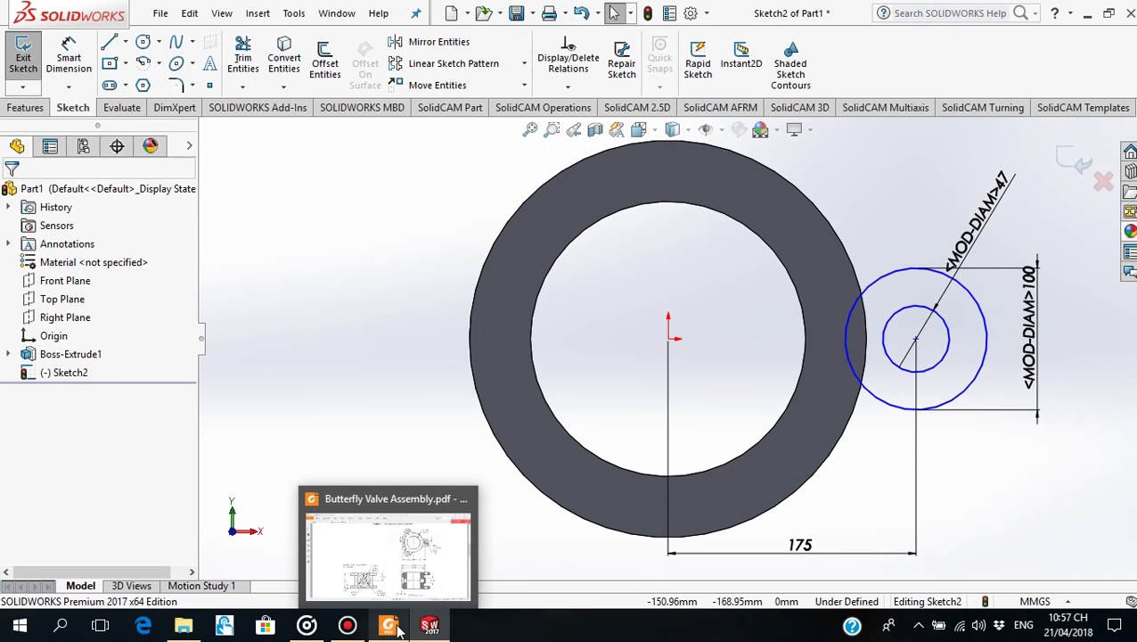
Draw horizontal lines from the ø100 lug circle's top and bottom quadrants across to the ring's edge.
left_click(438, 563)
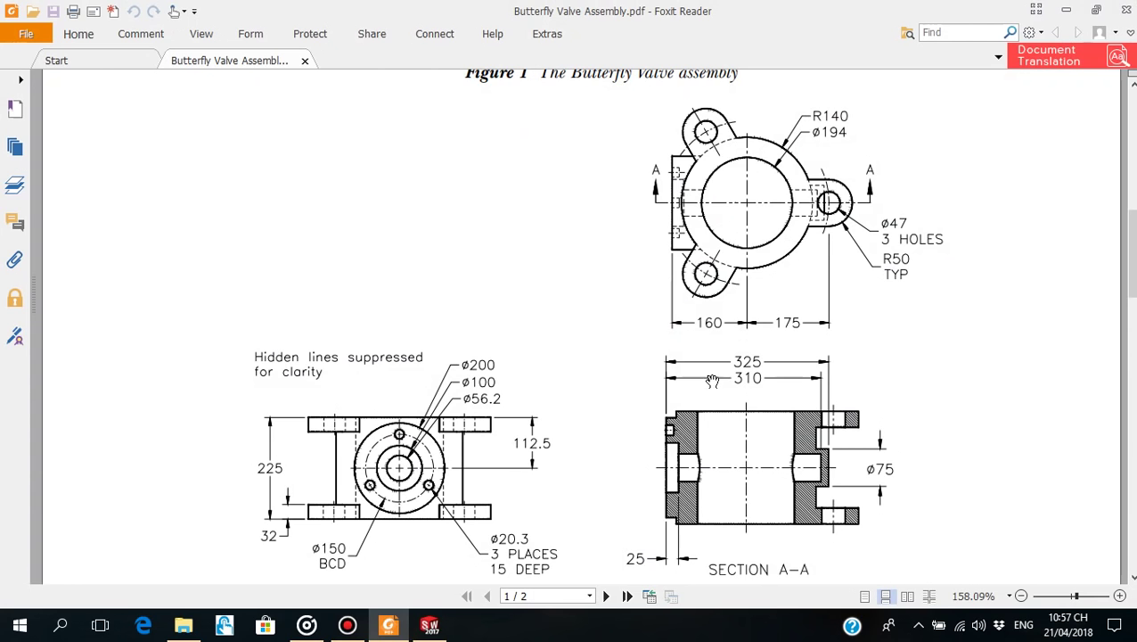
left_click(387, 625)
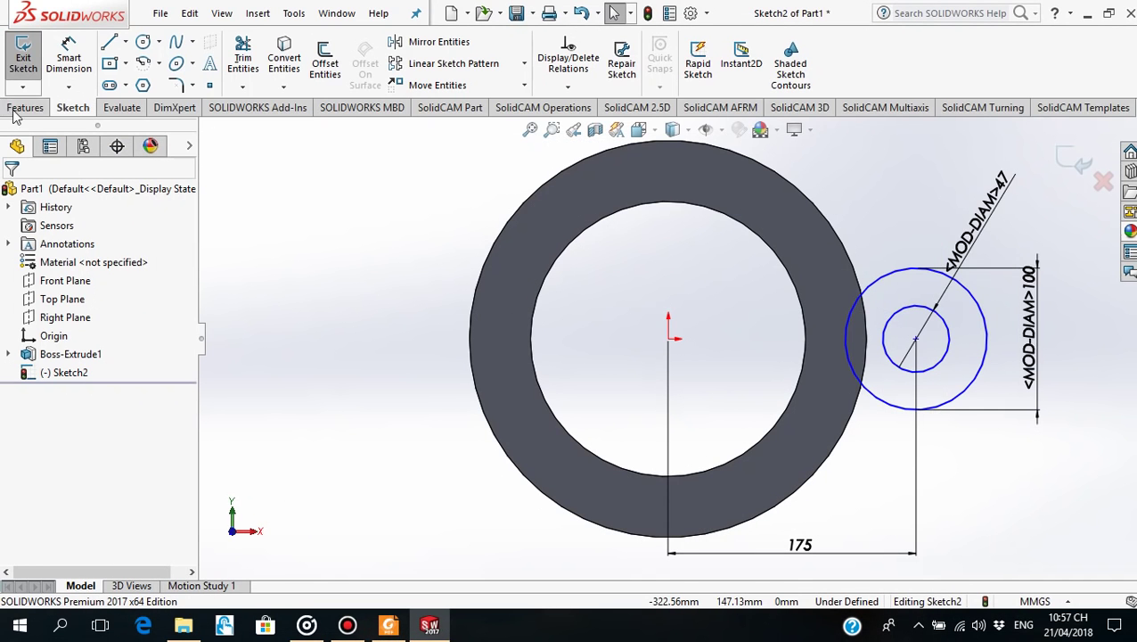
left_click(110, 42)
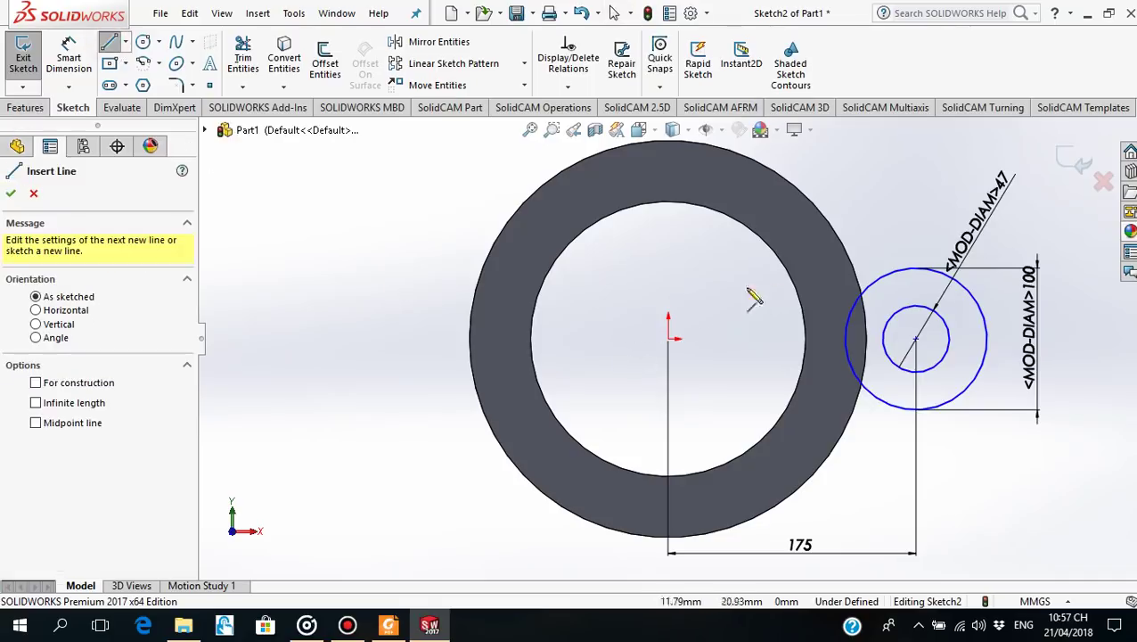
left_click(916, 267)
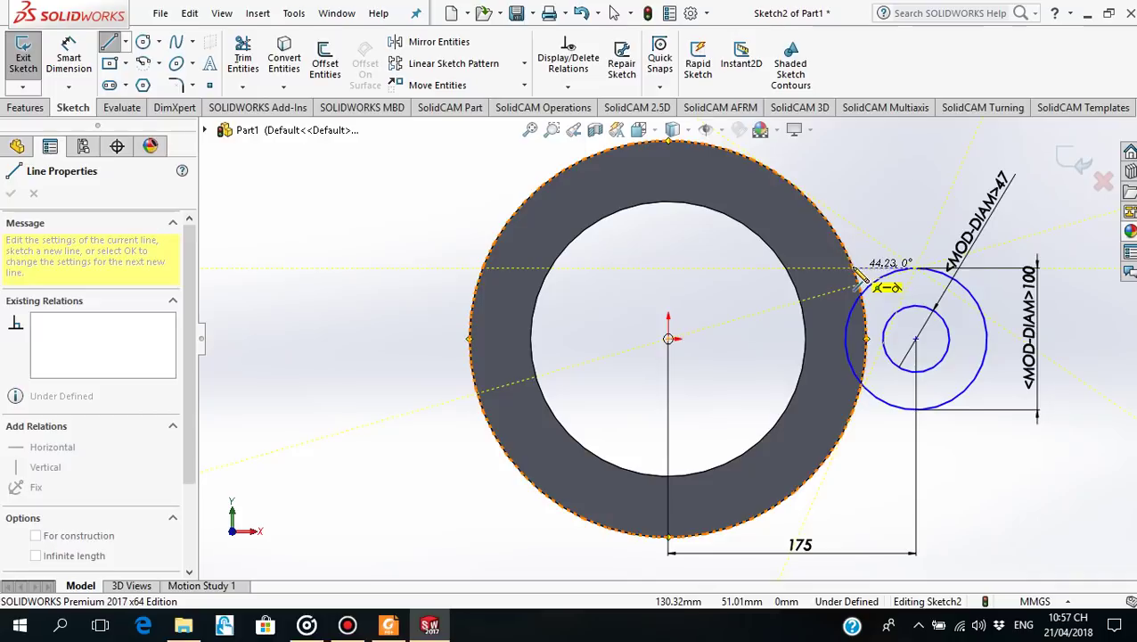
left_click(854, 268)
key("Escape")
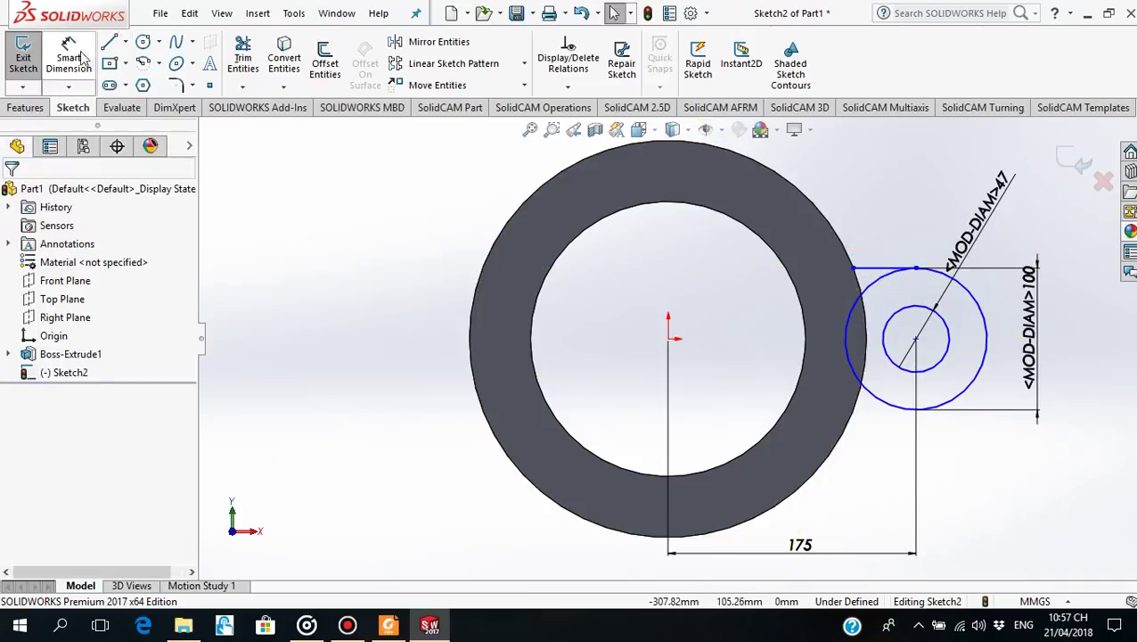
key("l")
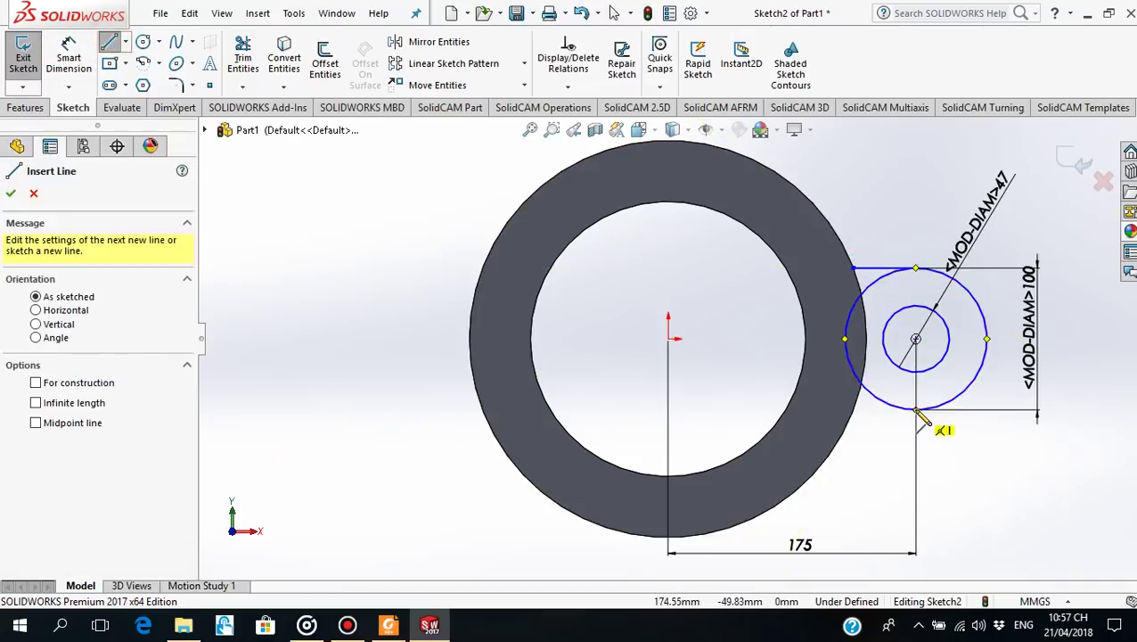
left_click(916, 409)
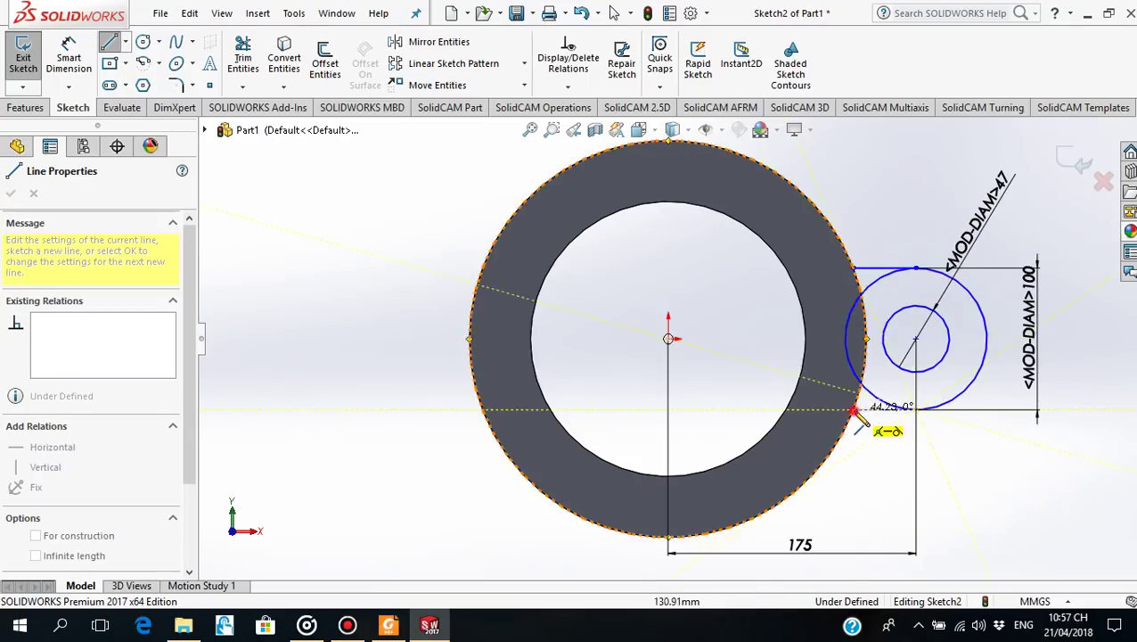
left_click(854, 411)
key("Escape")
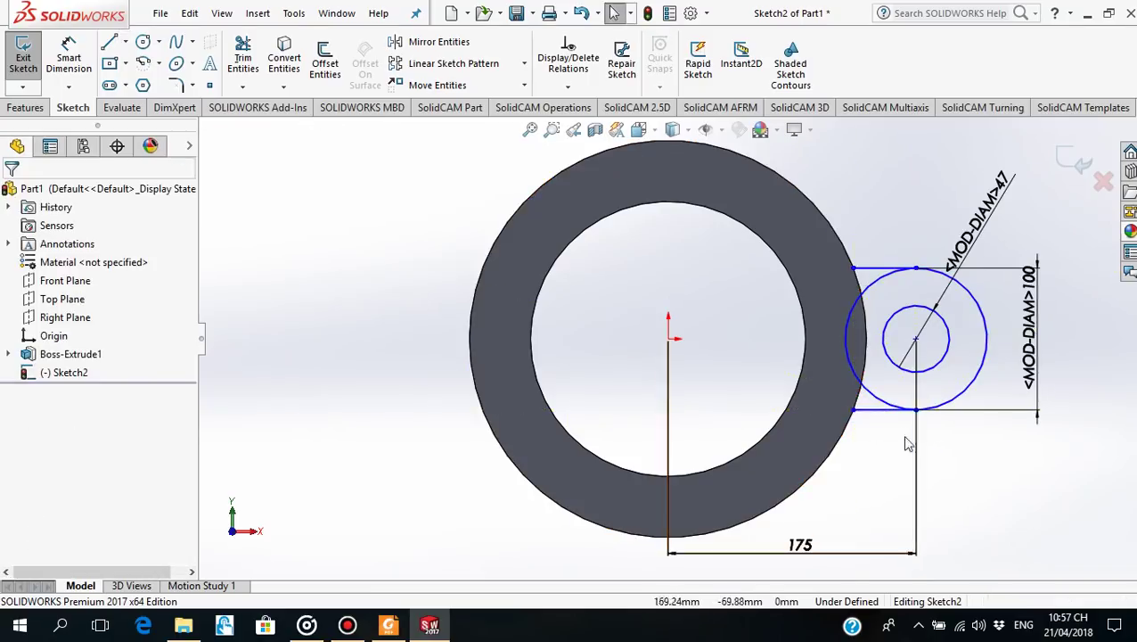
Power-trim the ø100 circle's inner arc between the two horizontal lines, leaving a U-shaped lug.
left_click(243, 58)
left_click_drag(874, 294, 861, 299)
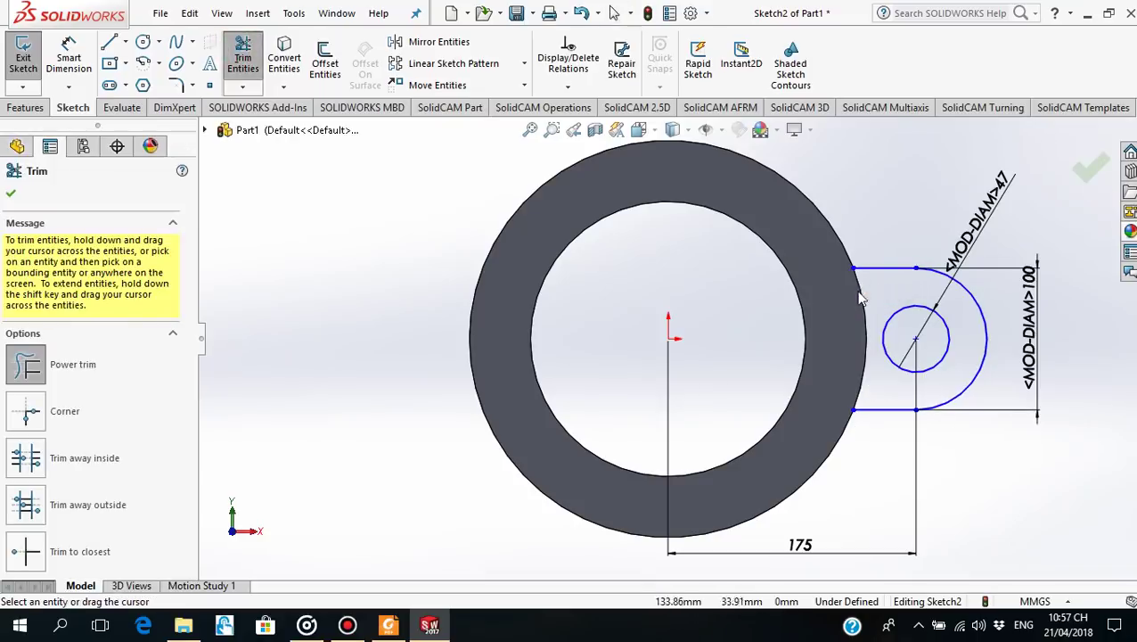
scroll(851, 414, "down", 3)
scroll(854, 398, "up", 4)
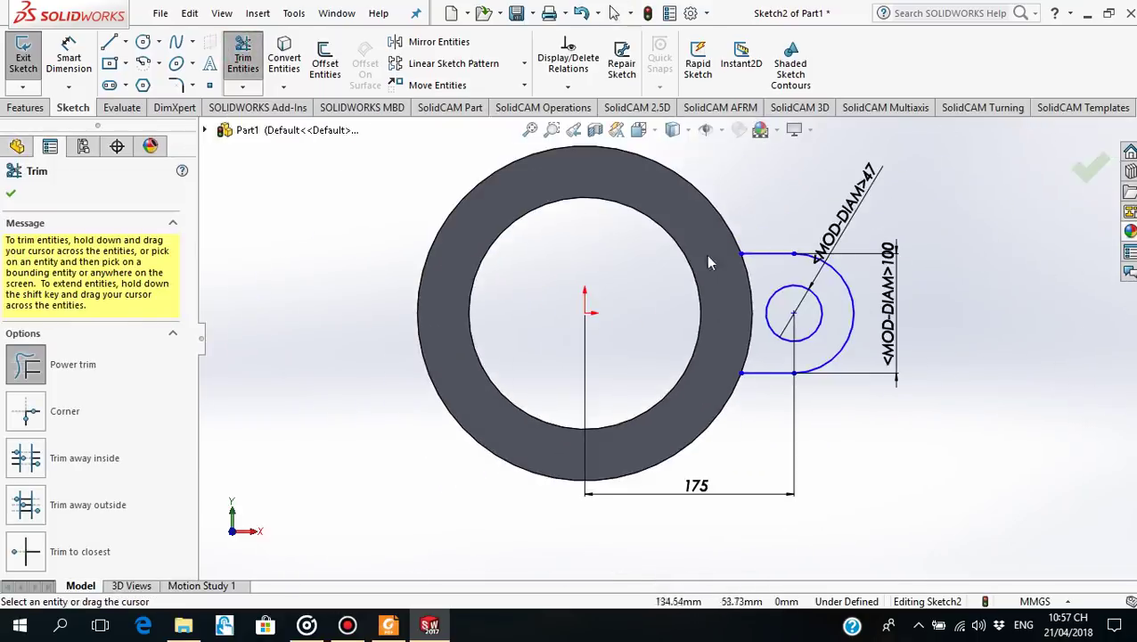
scroll(533, 270, "up", 1)
scroll(515, 381, "down", 1)
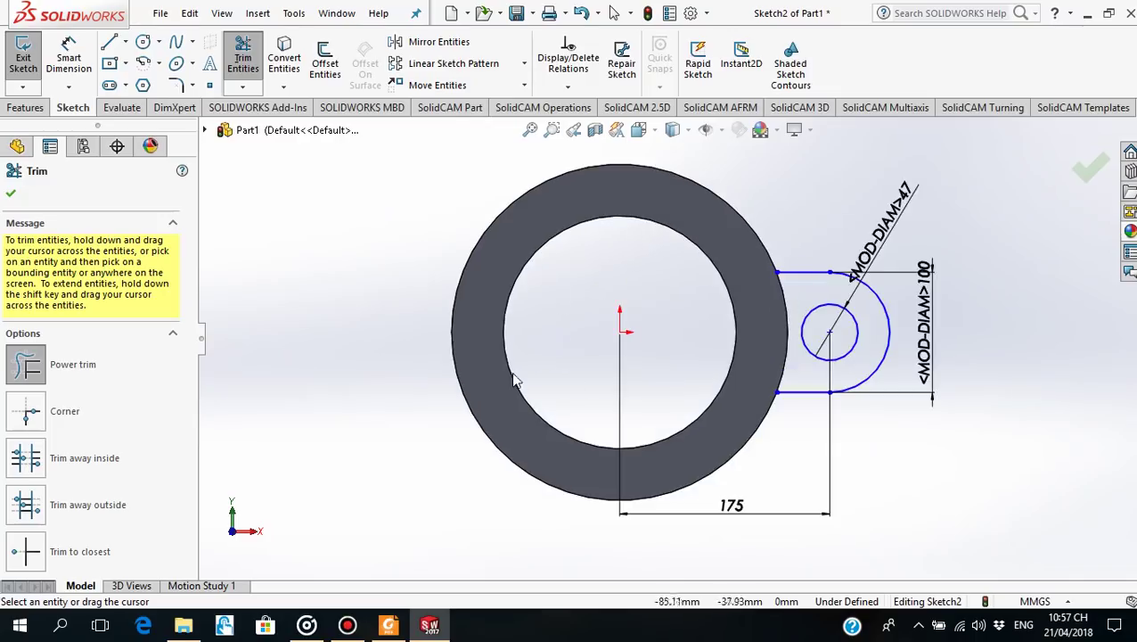
left_click(10, 195)
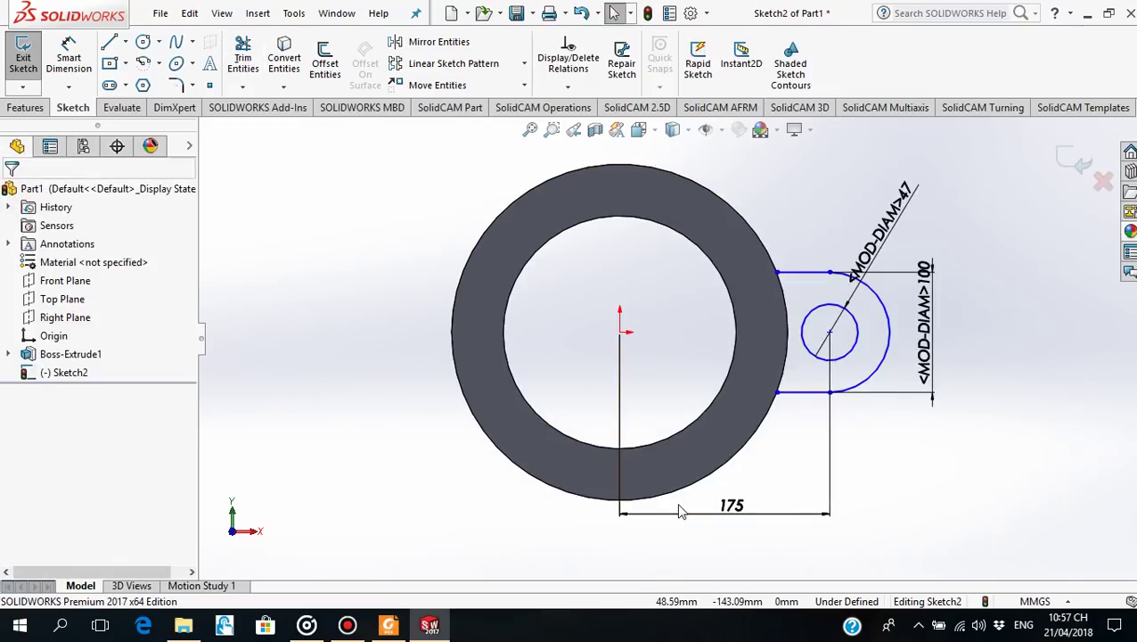
Circular-pattern the lug's two lines and arcs into 3 equally spaced instances over 360°.
left_click(523, 63)
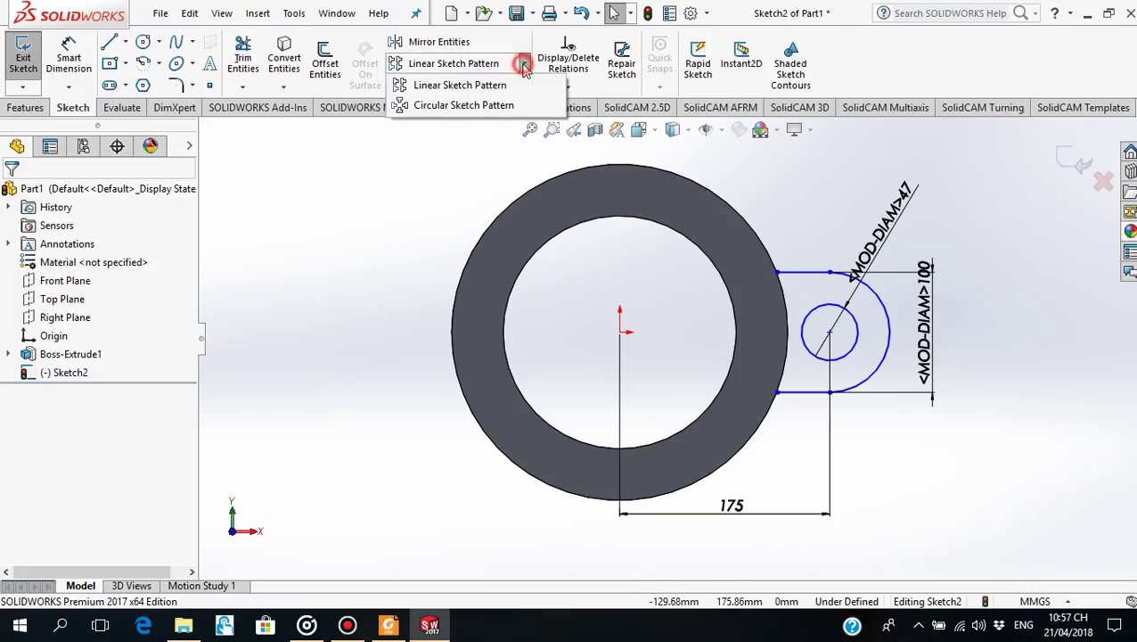
left_click(463, 105)
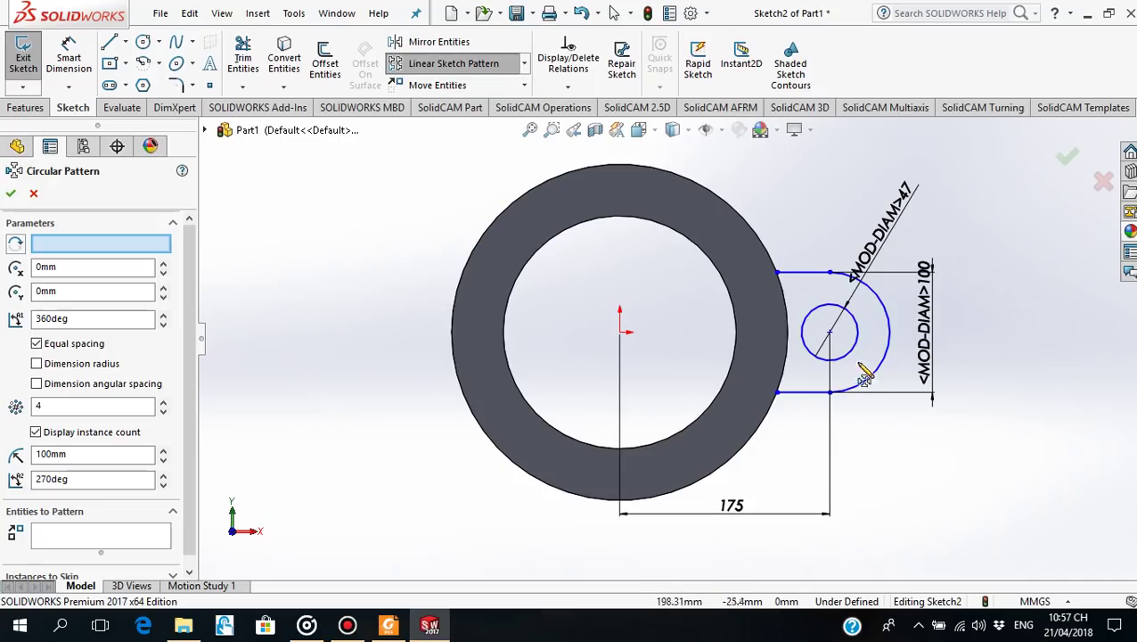
left_click(801, 393)
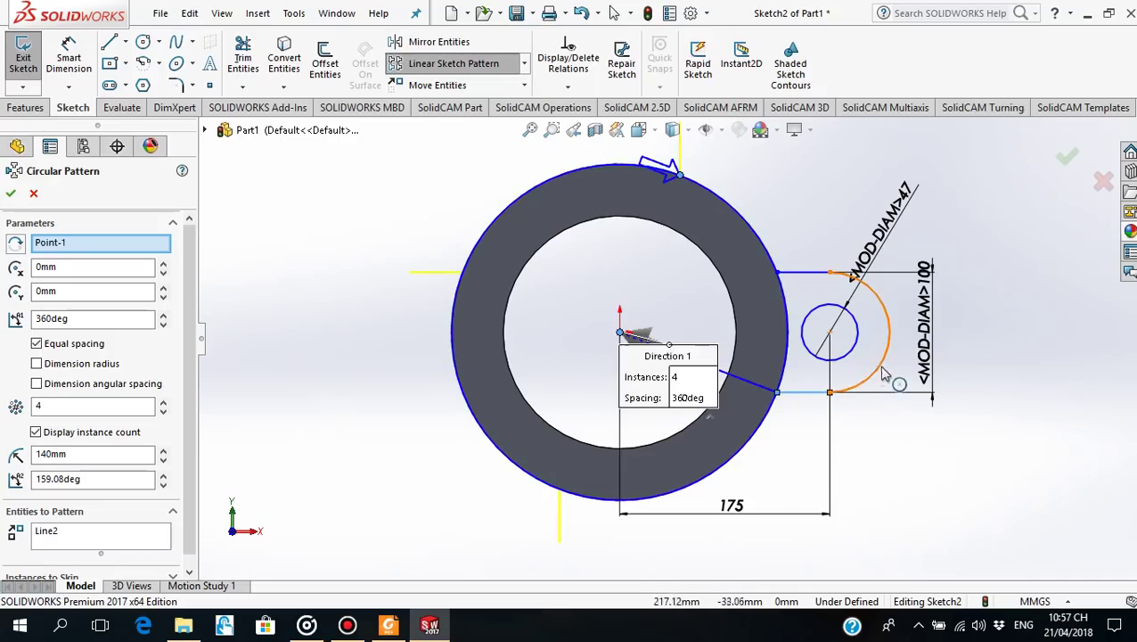
left_click(878, 379)
left_click(847, 350)
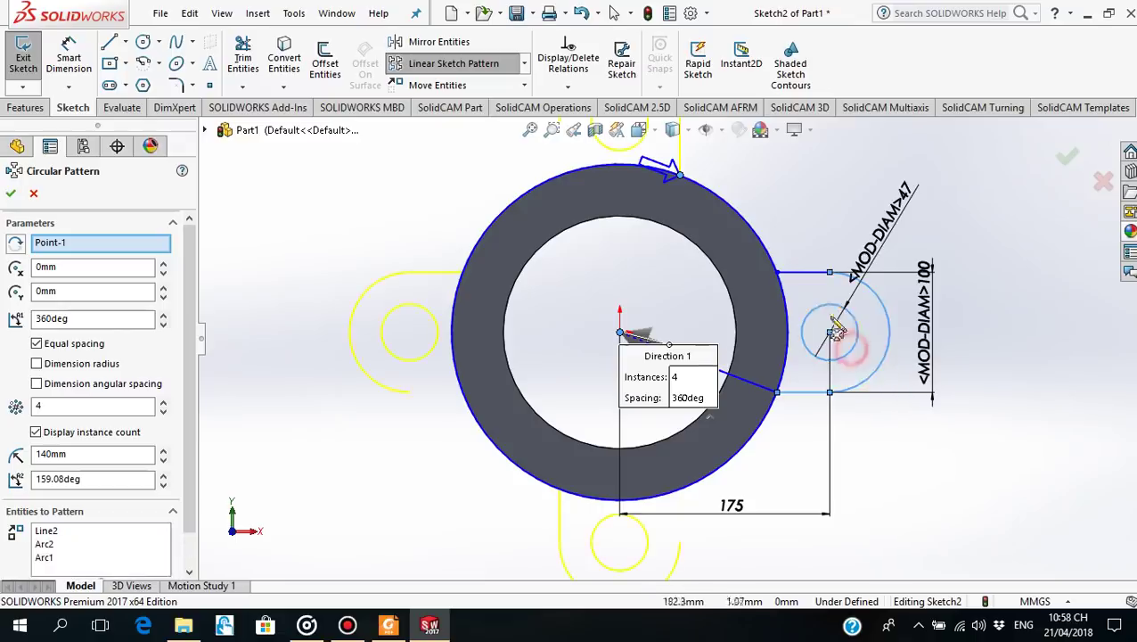
left_click(812, 278)
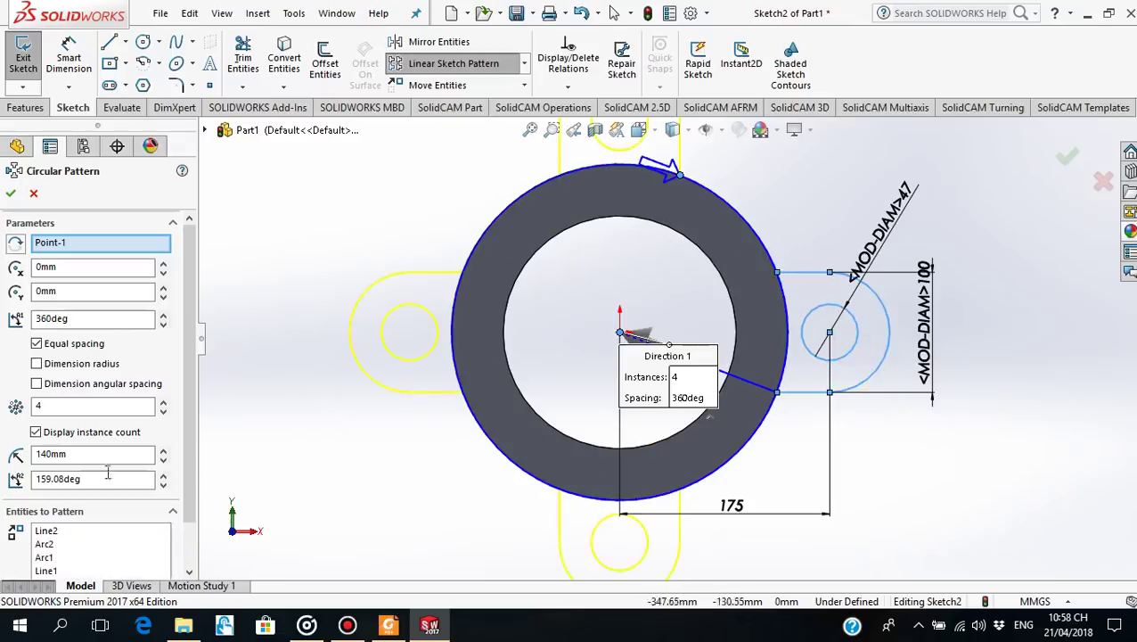
left_click(163, 411)
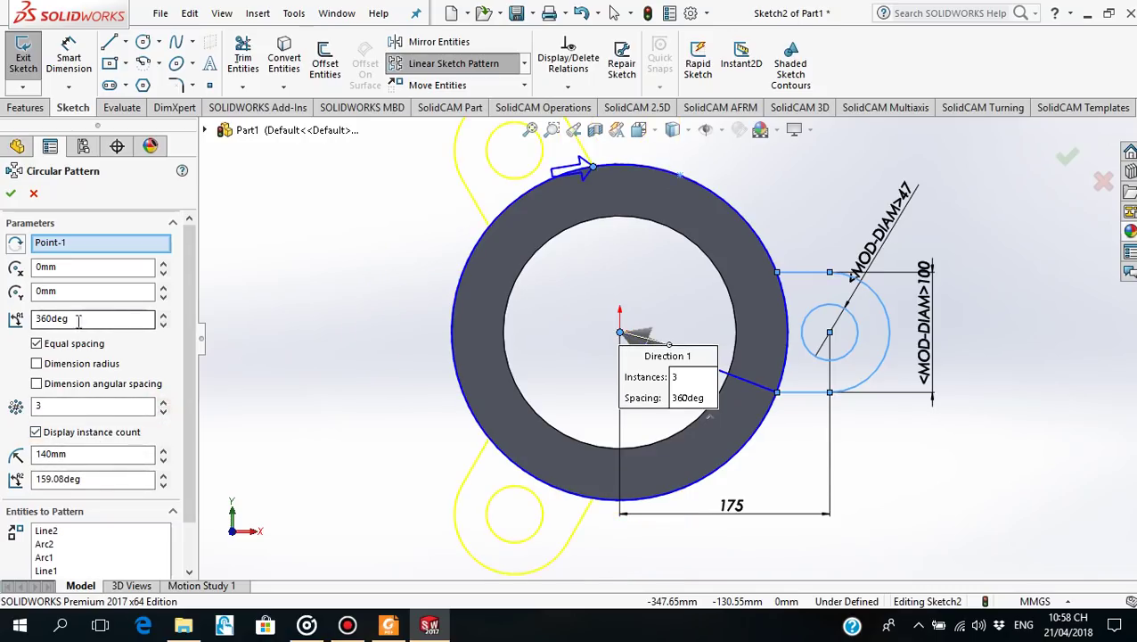
left_click(12, 195)
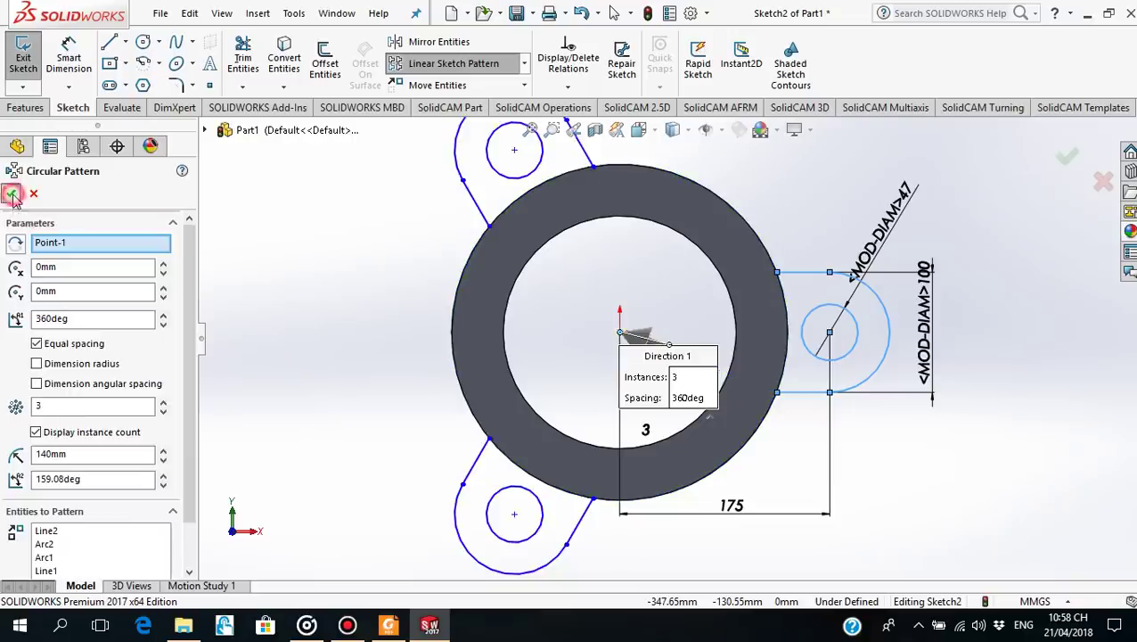
mouse_move(652, 281)
middle_mouse_down()
mouse_move(615, 323)
mouse_move(642, 287)
mouse_move(643, 297)
middle_mouse_up()
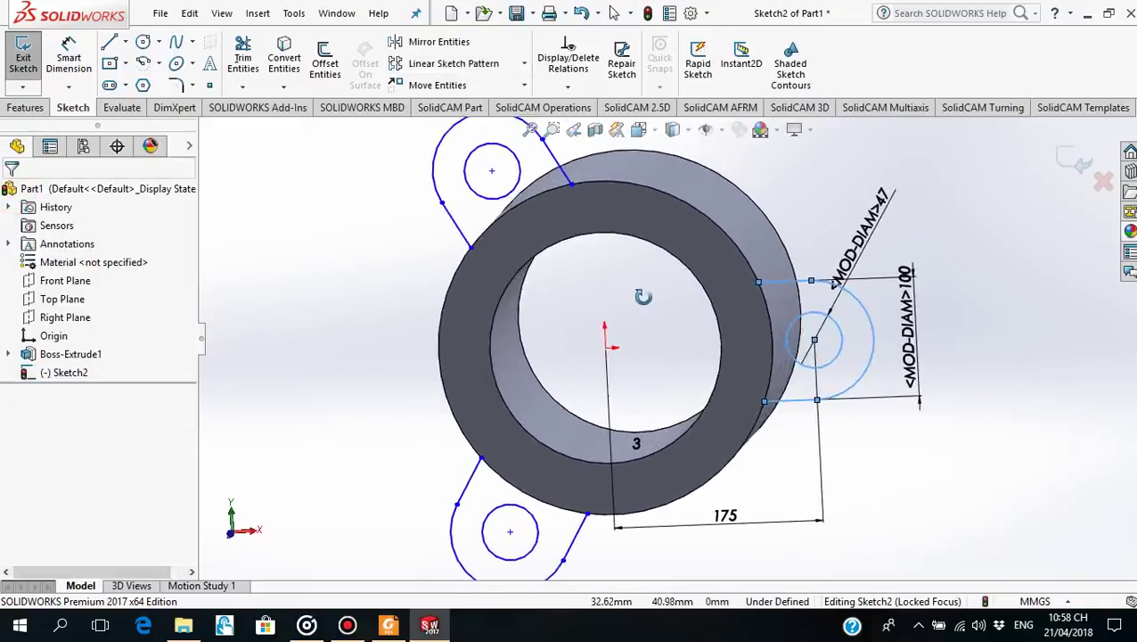
Start an Extruded Boss/Base on the lug sketch with a Blind depth of 32 mm.
left_click(24, 107)
left_click(27, 78)
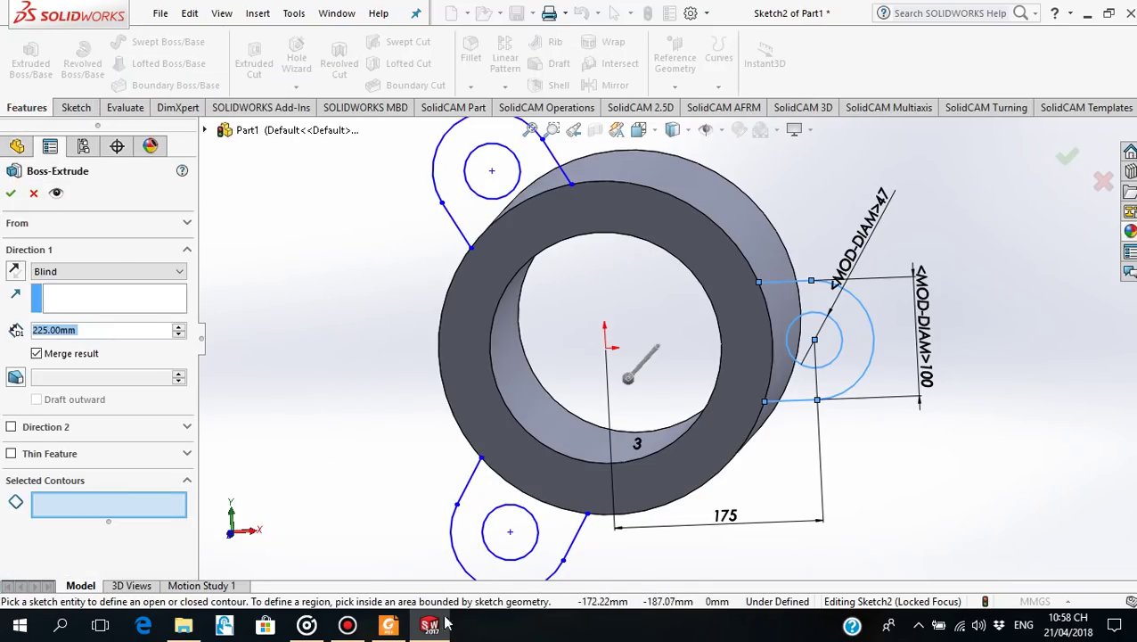
left_click(392, 625)
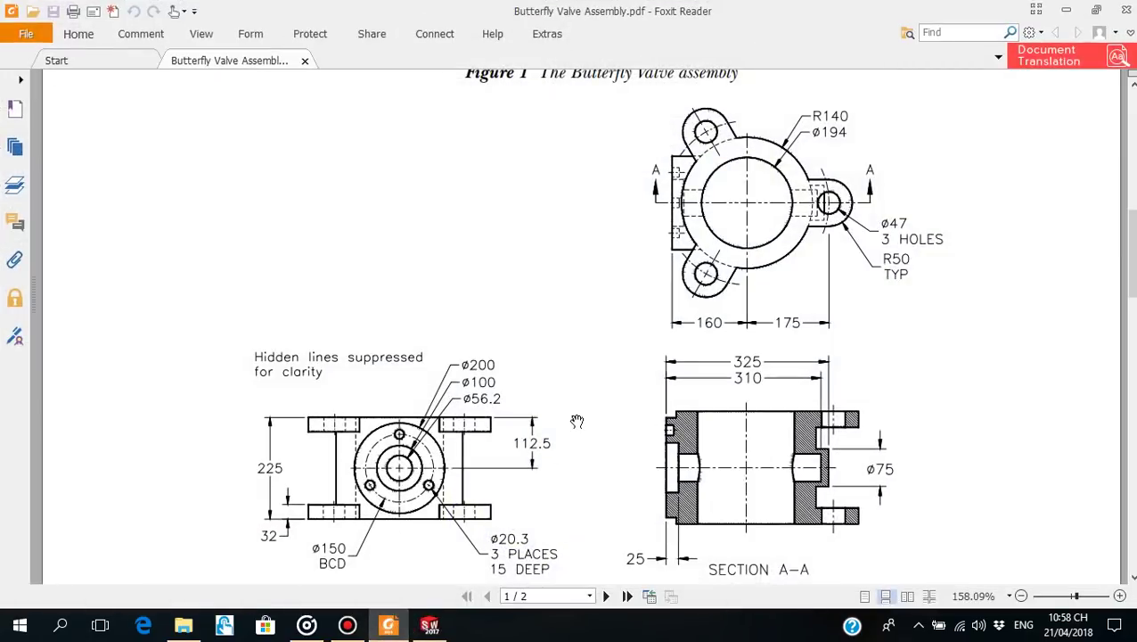
left_click(388, 624)
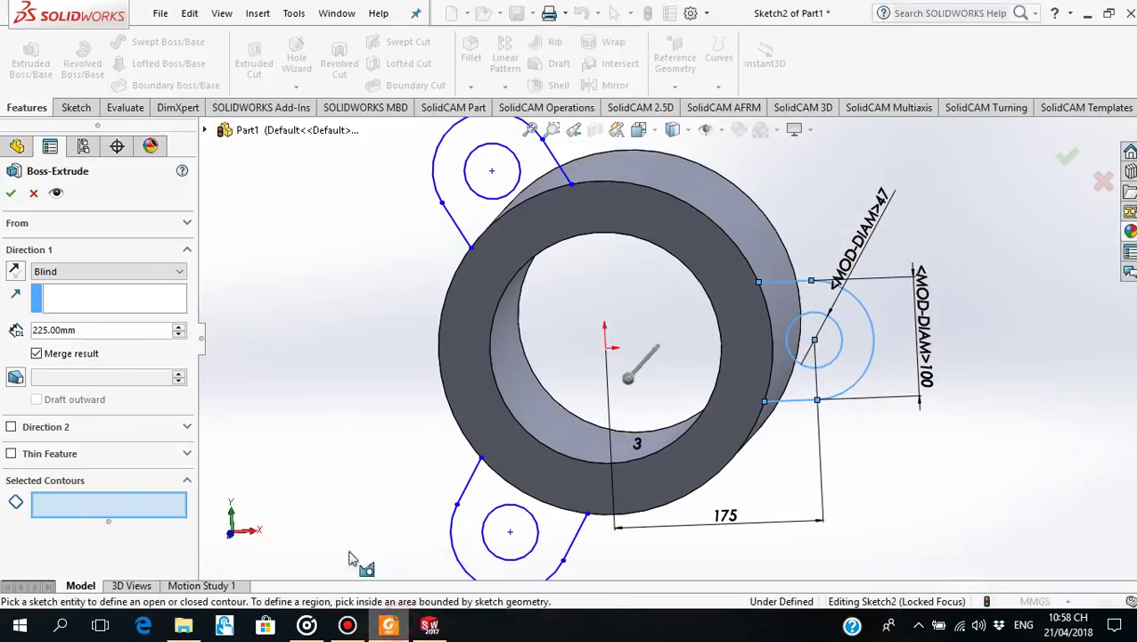
double_click(85, 329)
type("32")
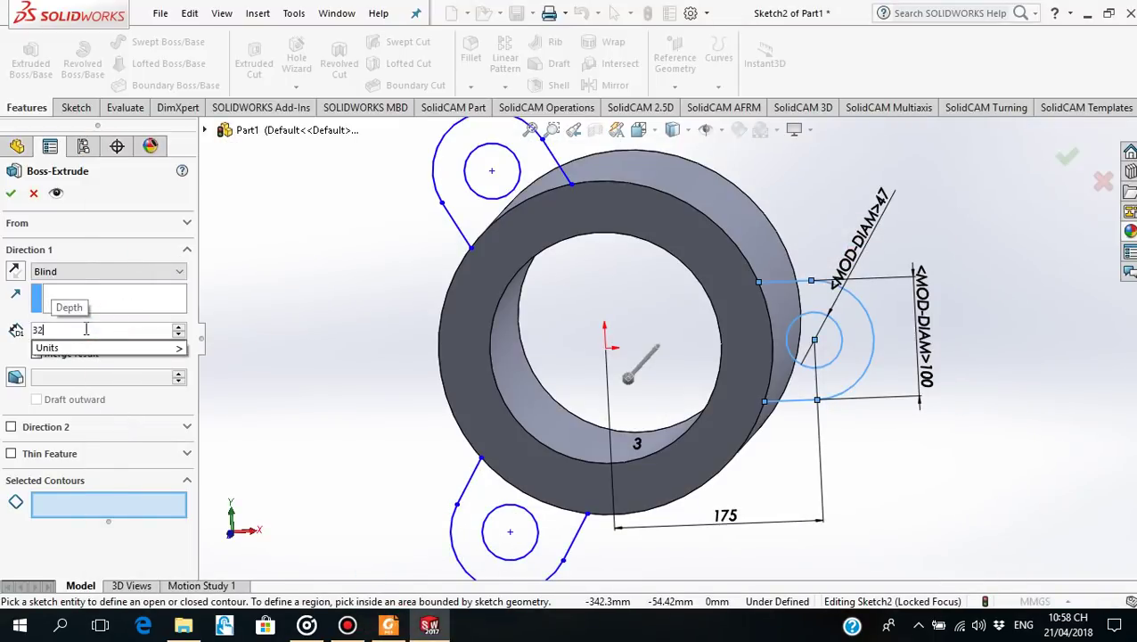
key("Return")
Select the upper, right and bottom lug regions, reverse the direction and confirm Boss-Extrude2.
mouse_move(568, 308)
middle_mouse_down()
mouse_move(529, 348)
mouse_move(318, 374)
middle_mouse_up()
left_click(402, 223)
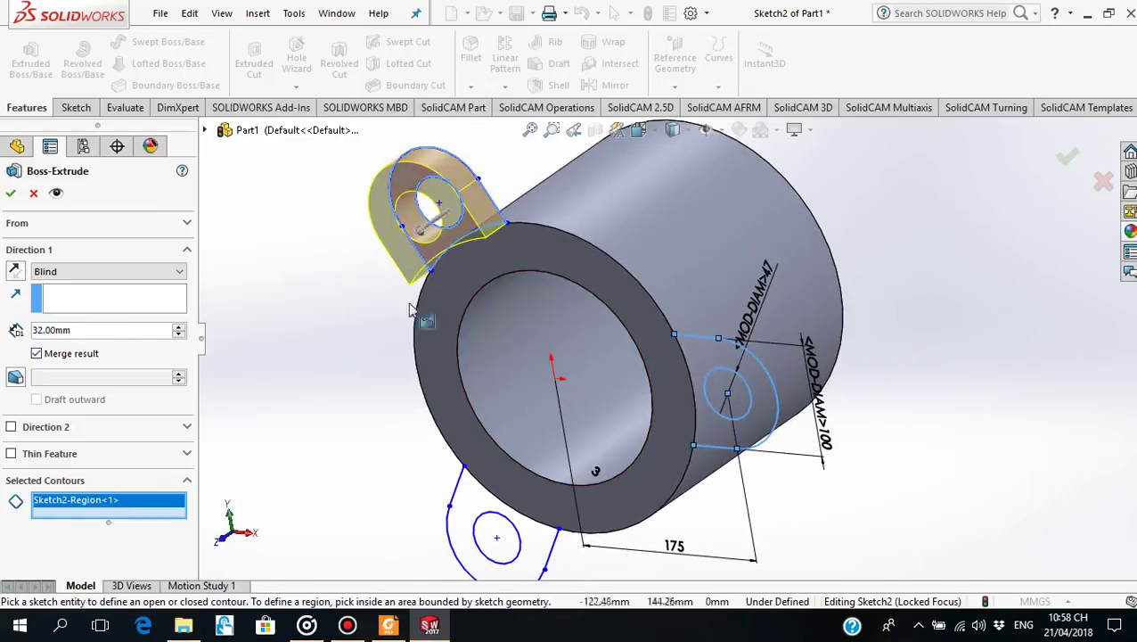
left_click(756, 430)
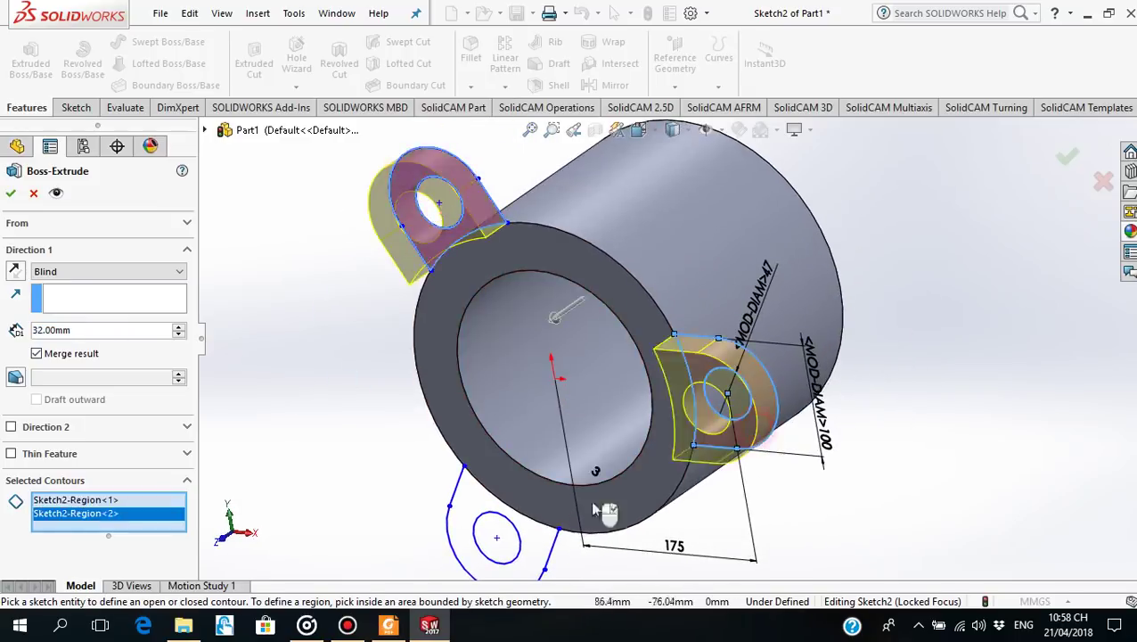
left_click(528, 561)
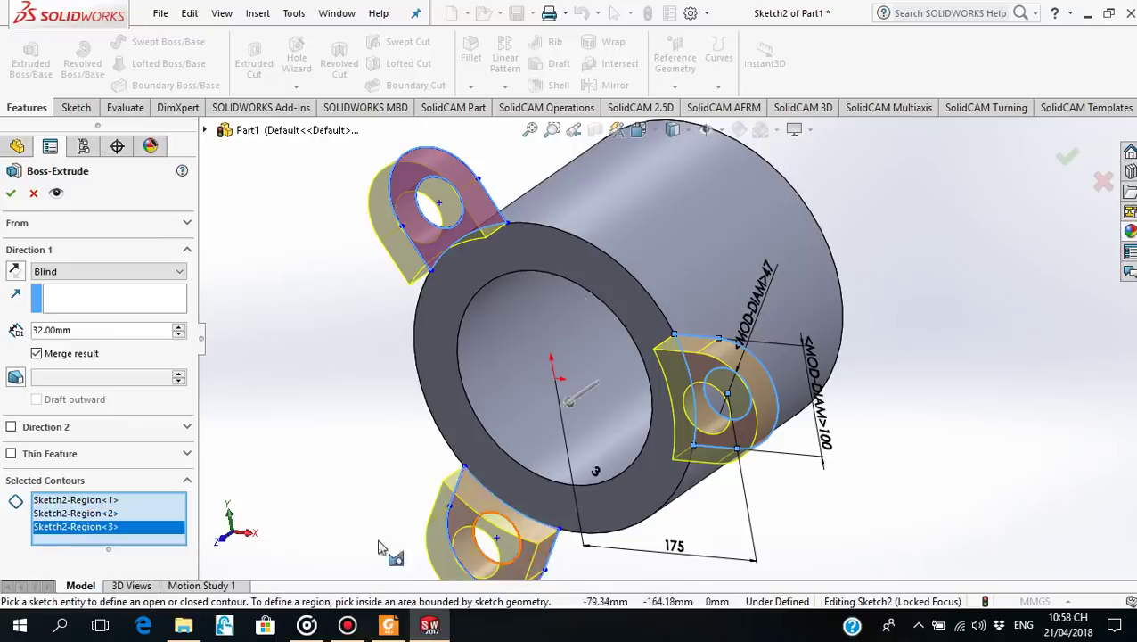
left_click(13, 273)
middle_click_drag(627, 205, 663, 240)
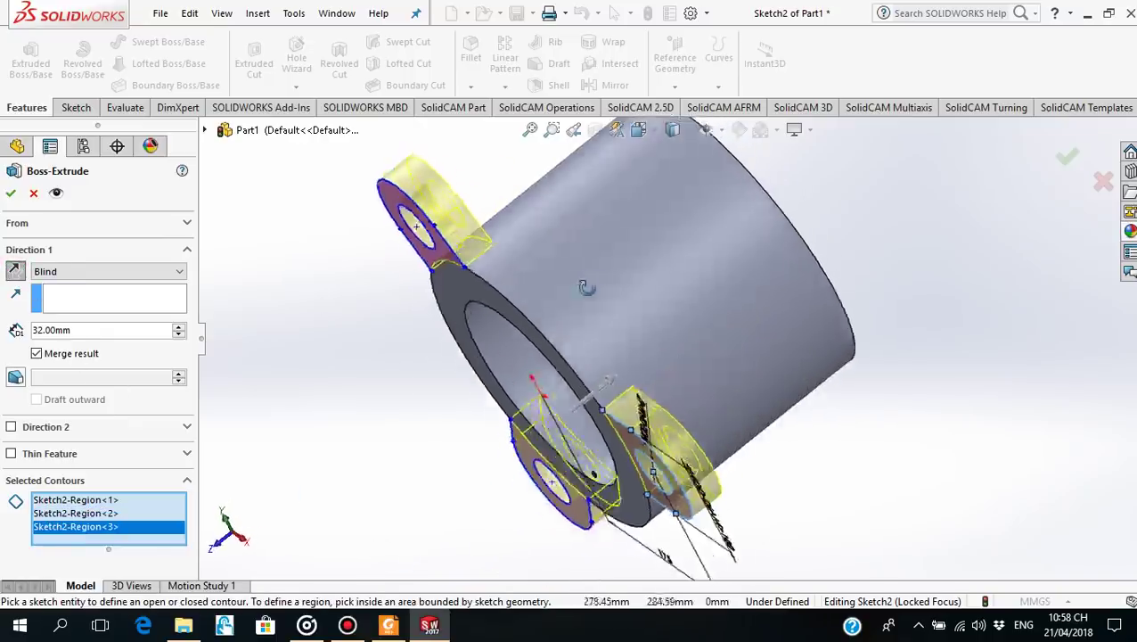
left_click(8, 193)
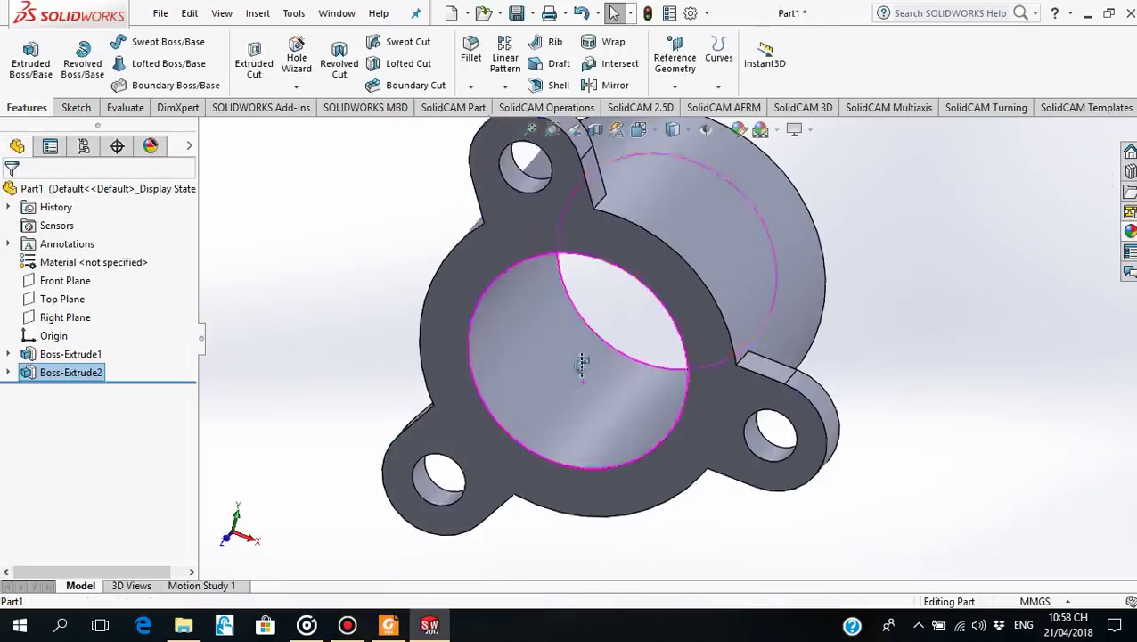
Mirror Boss-Extrude2 across the Front Plane to create Mirror1.
mouse_move(583, 361)
middle_mouse_down()
mouse_move(596, 316)
mouse_move(649, 326)
mouse_move(636, 346)
middle_mouse_up()
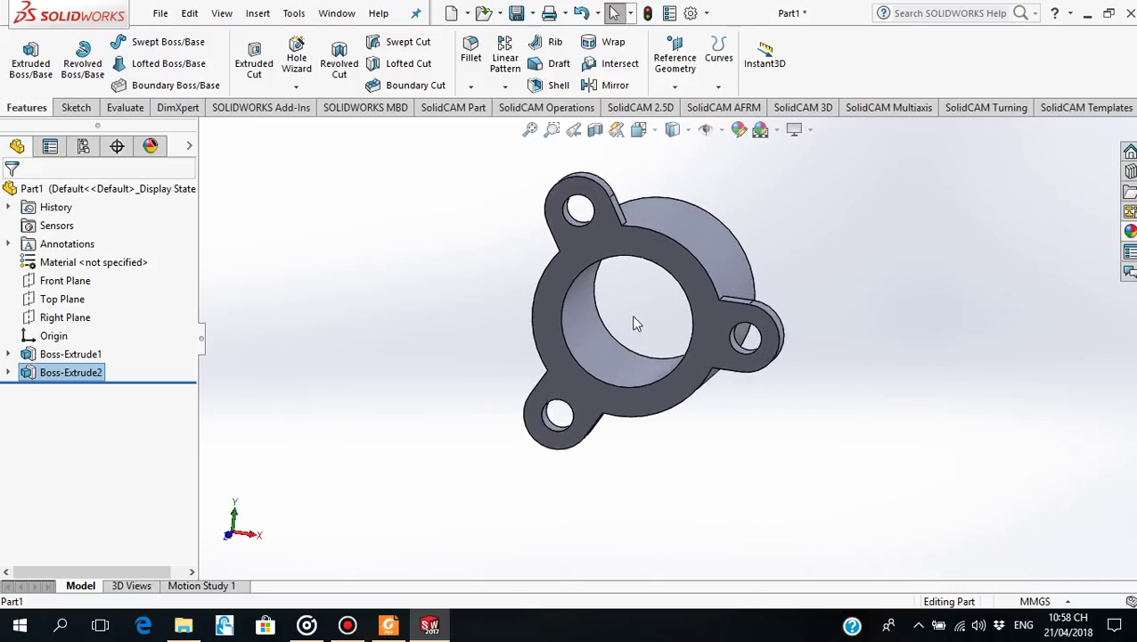
mouse_move(636, 323)
middle_mouse_down()
mouse_move(617, 393)
mouse_move(496, 338)
middle_mouse_up()
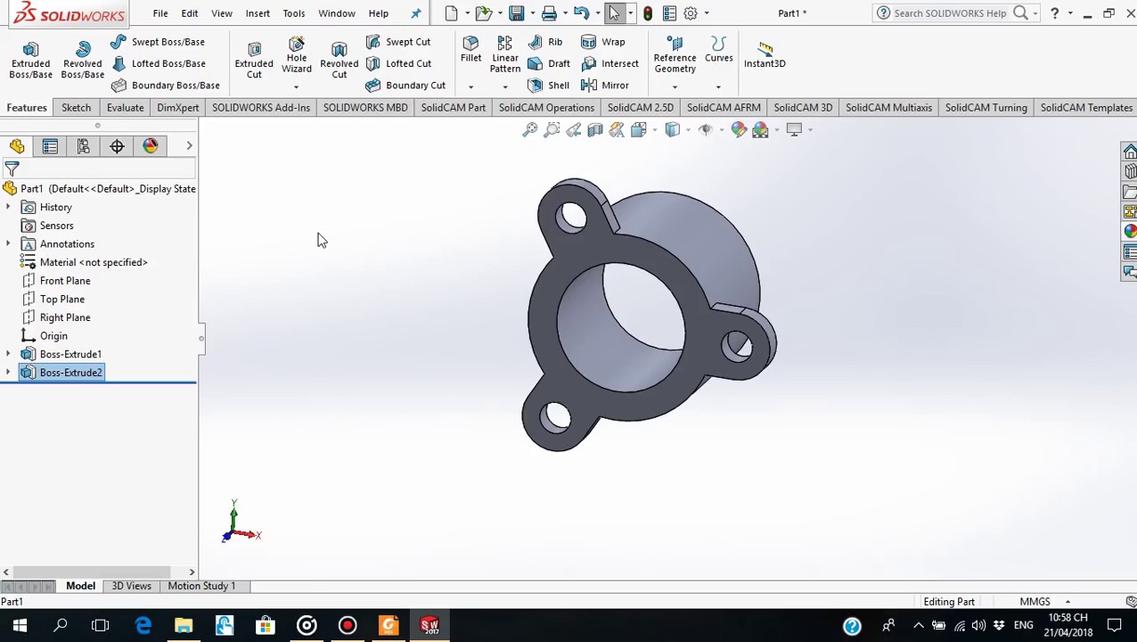
left_click(507, 87)
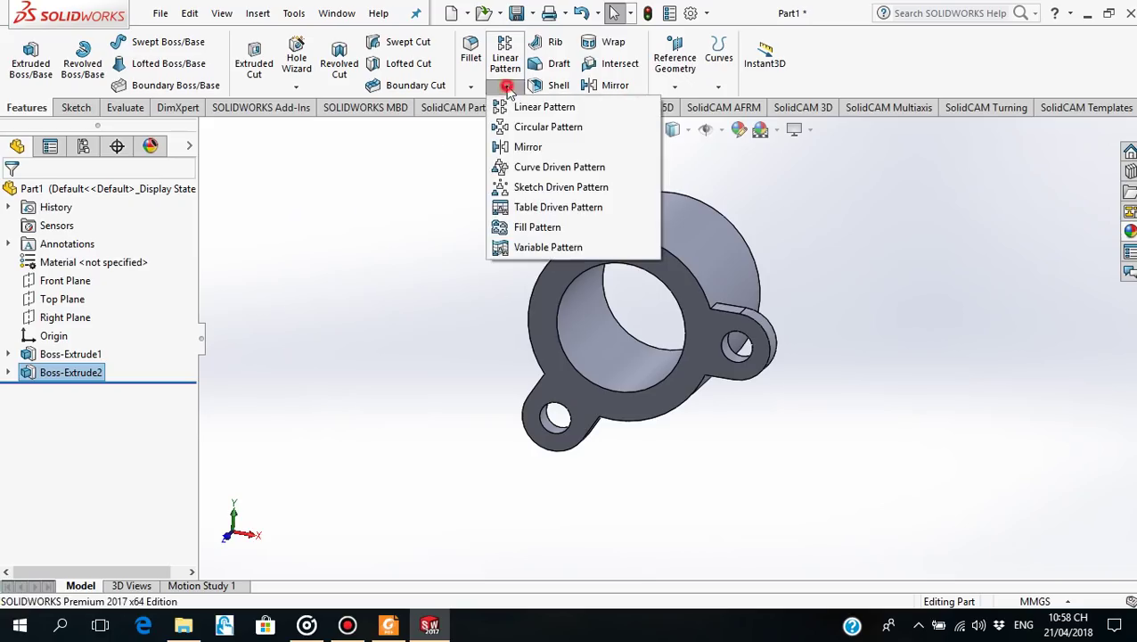
left_click(530, 148)
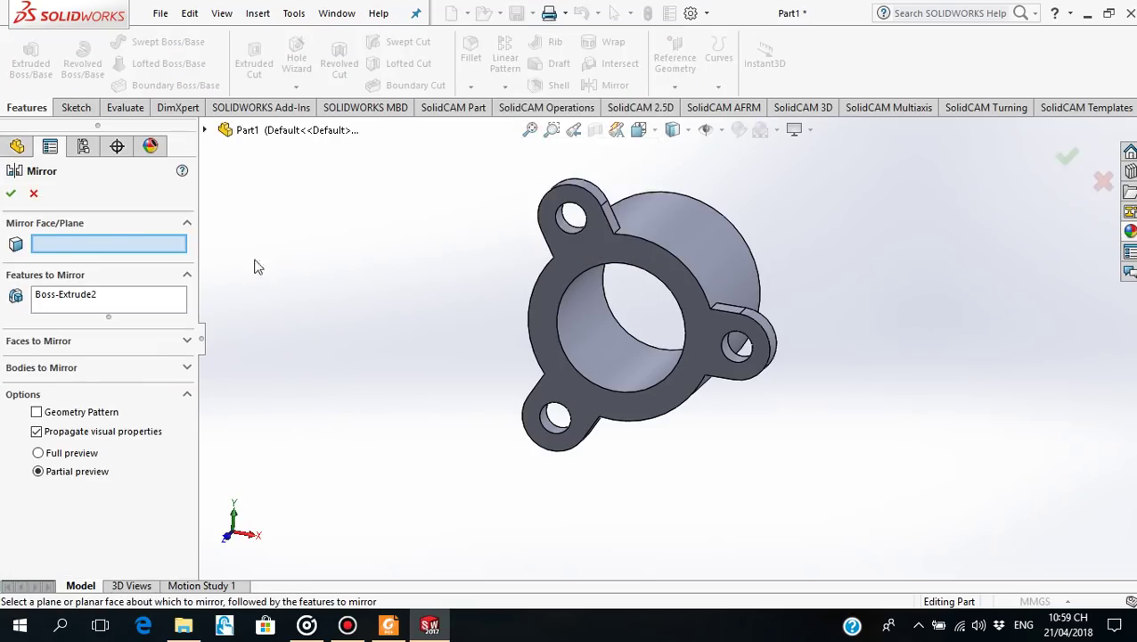
left_click(204, 129)
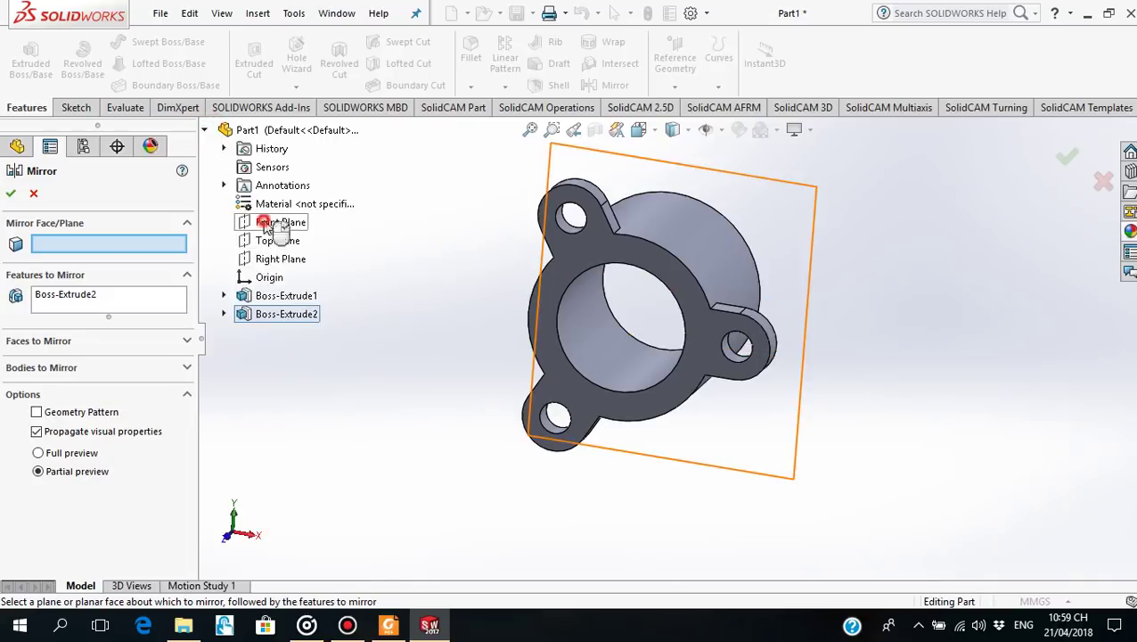
left_click(268, 222)
mouse_move(932, 354)
middle_mouse_down()
mouse_move(850, 429)
mouse_move(907, 360)
middle_mouse_up()
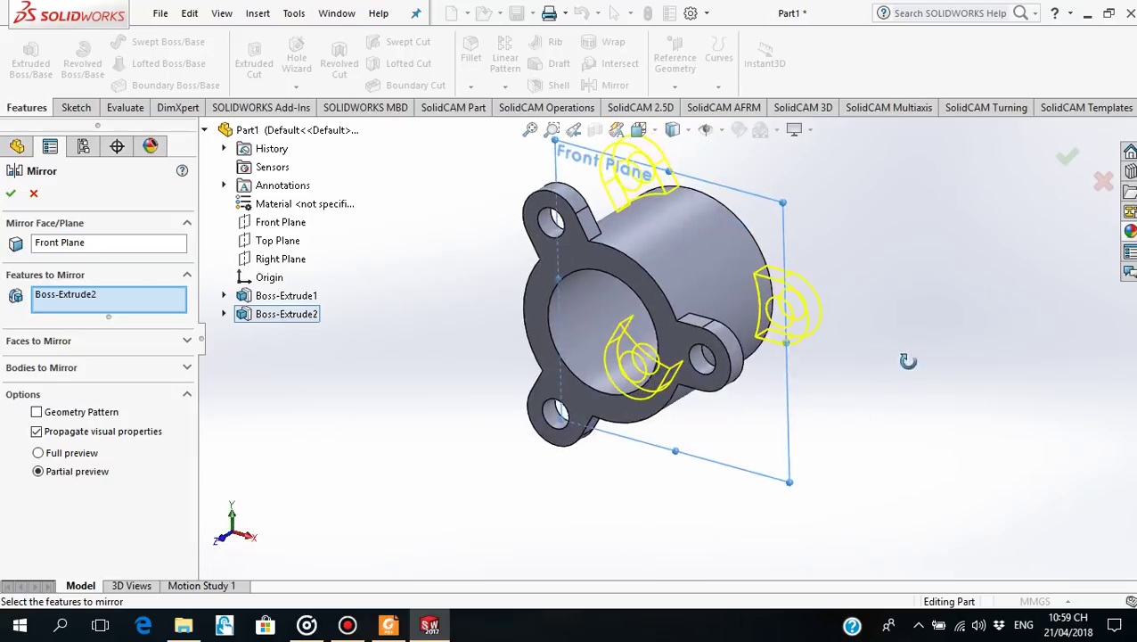
left_click(11, 196)
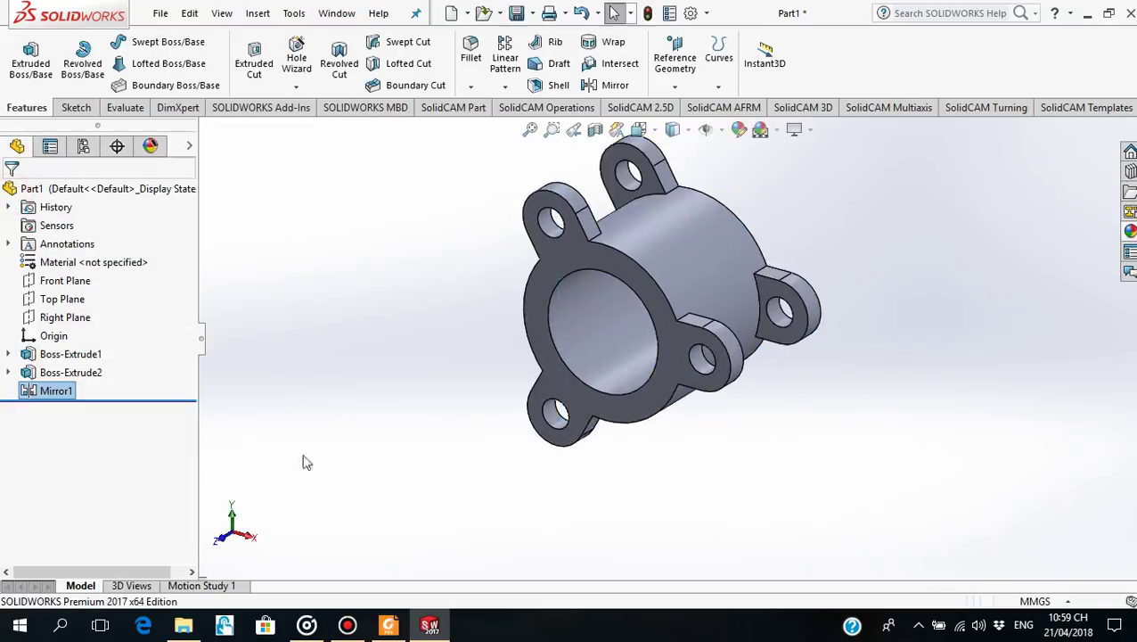
mouse_move(305, 461)
middle_mouse_down()
mouse_move(631, 363)
mouse_move(579, 300)
mouse_move(621, 268)
mouse_move(609, 255)
mouse_move(621, 293)
middle_mouse_up()
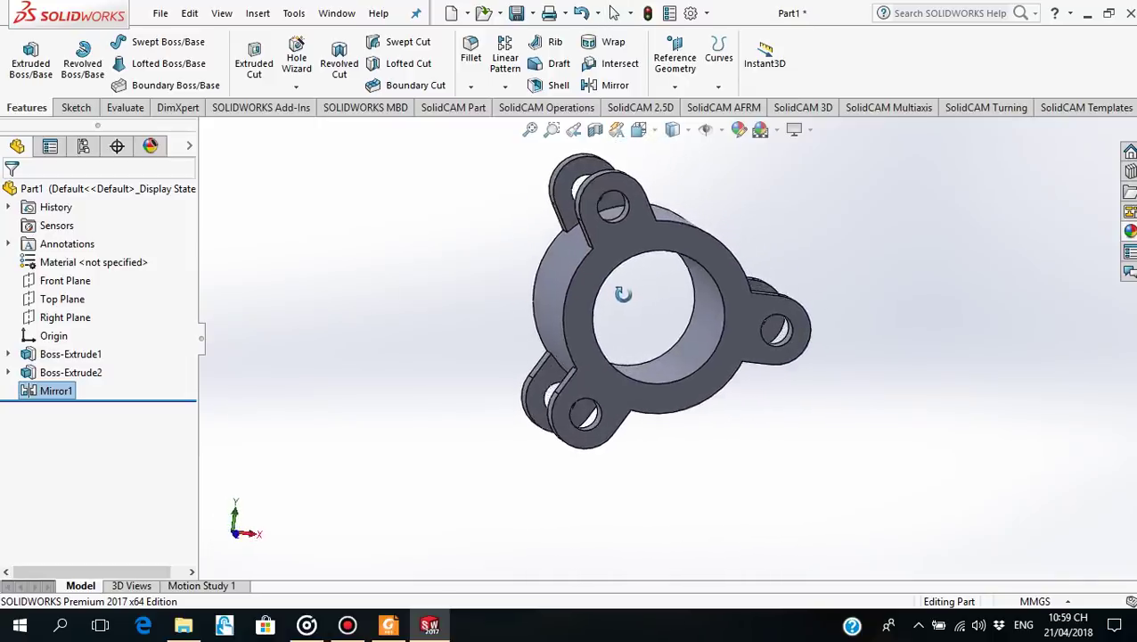
Consult the valve drawing, then select Right Plane and rotate the lugged tube to another angle.
left_click(388, 625)
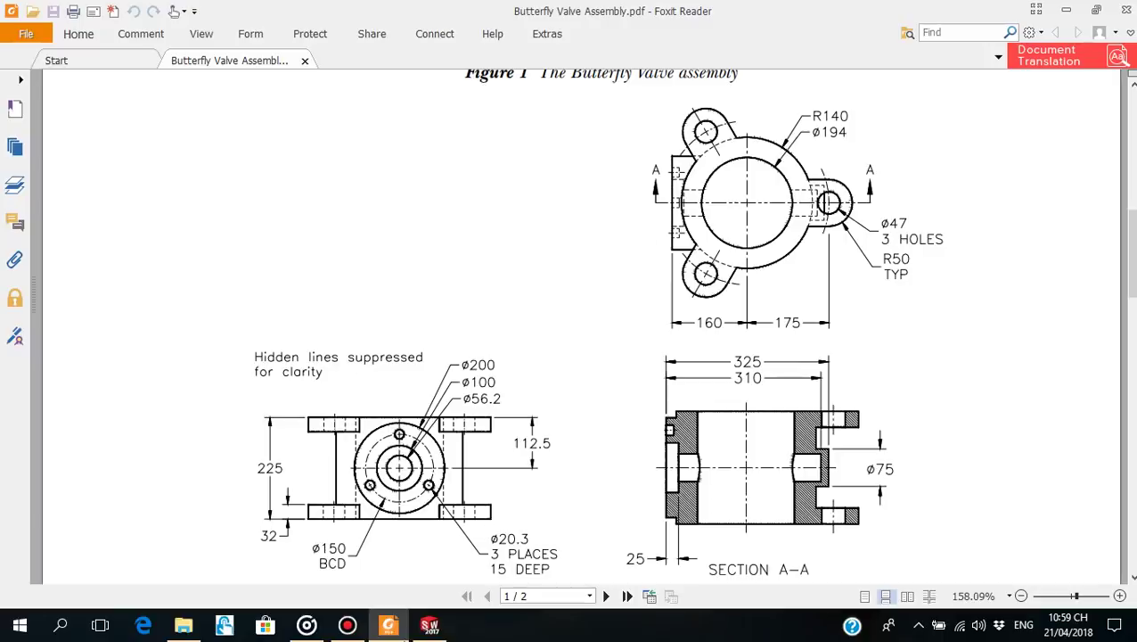
left_click(398, 630)
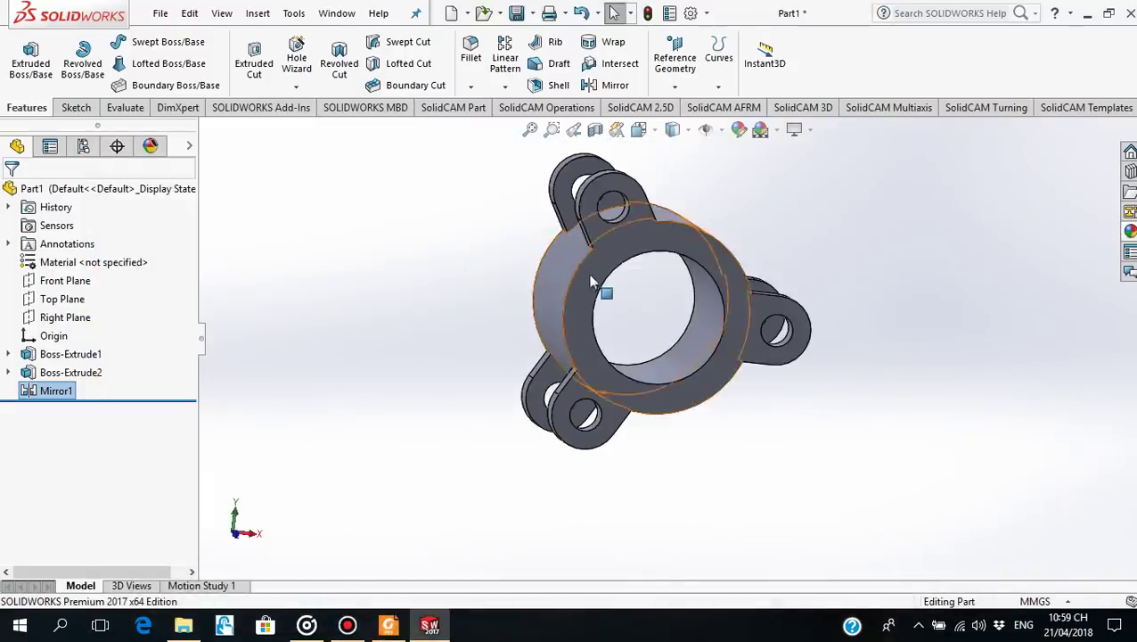
middle_click_drag(638, 301, 728, 314)
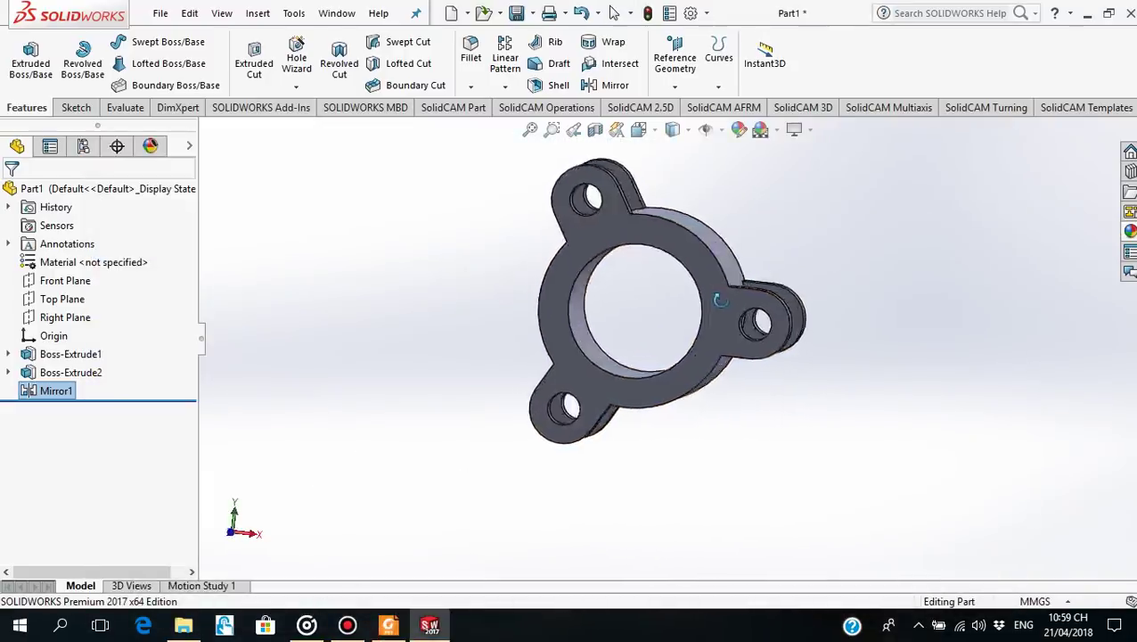
left_click(66, 317)
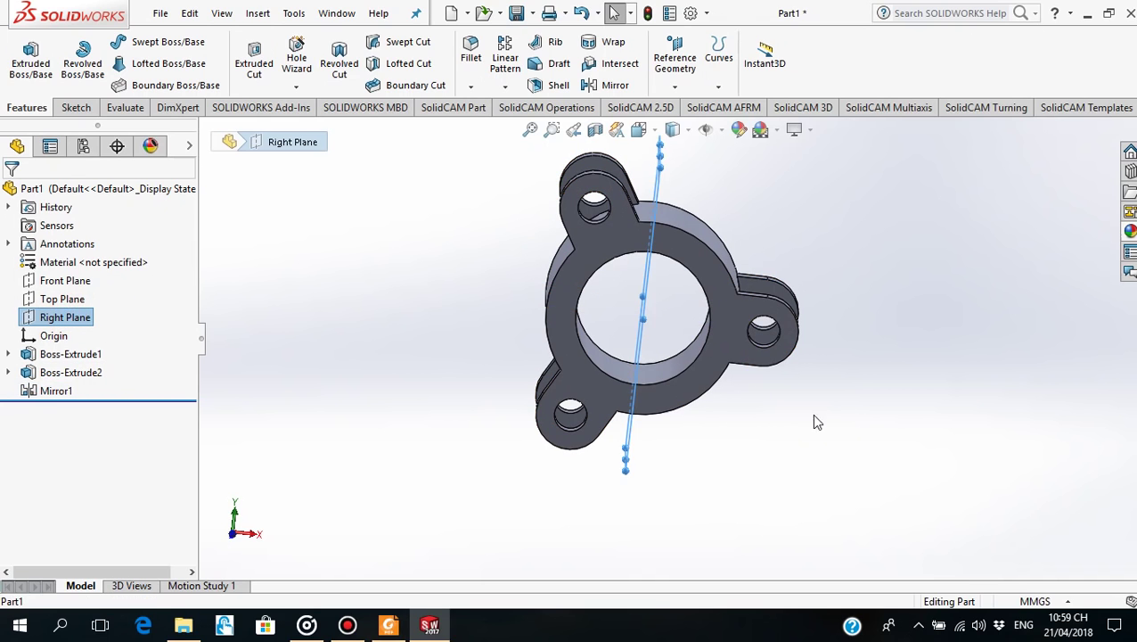
mouse_move(811, 413)
middle_mouse_down()
mouse_move(804, 372)
mouse_move(740, 399)
middle_mouse_up()
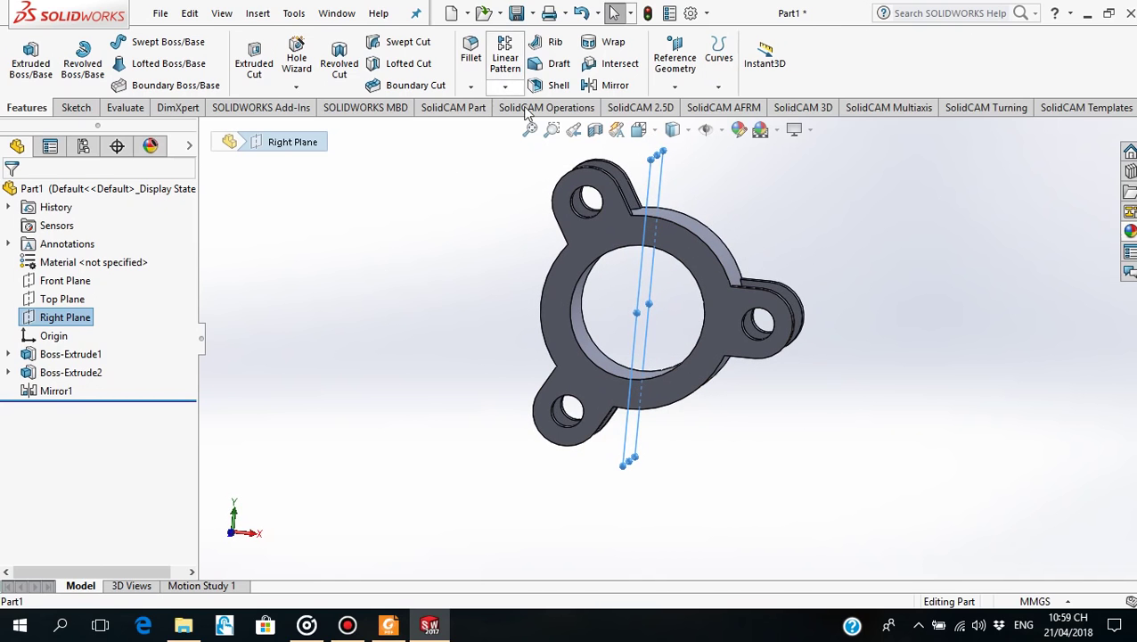
Create Plane1 offset 160 mm from the Right Plane, flipped to the opposite side.
left_click(676, 86)
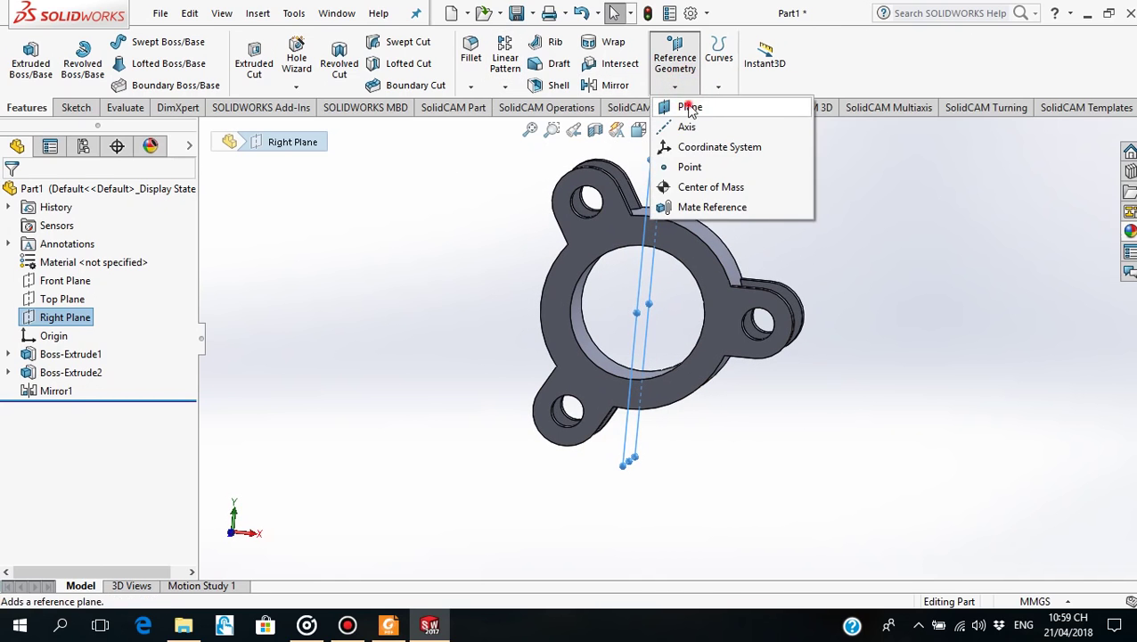
left_click(691, 108)
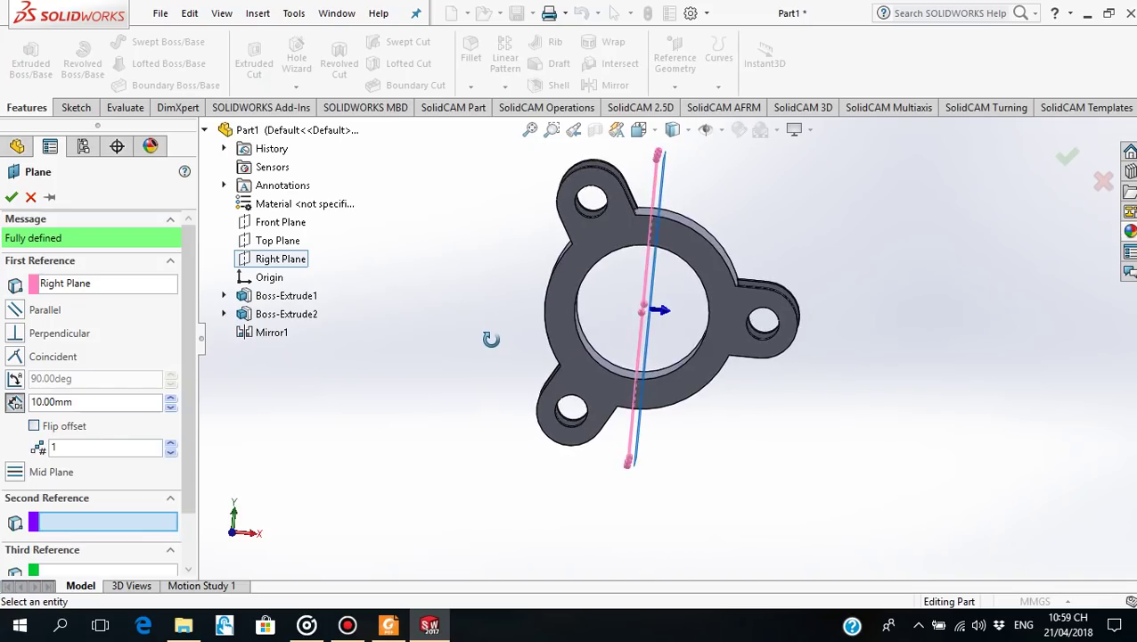
left_click(78, 402)
type("160")
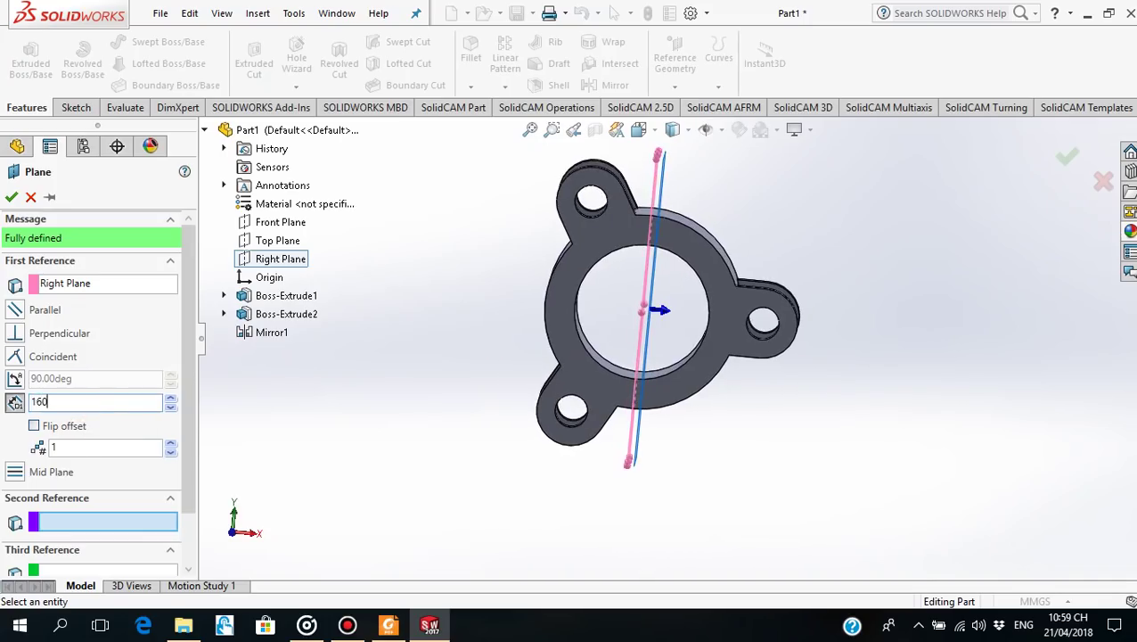
key("Return")
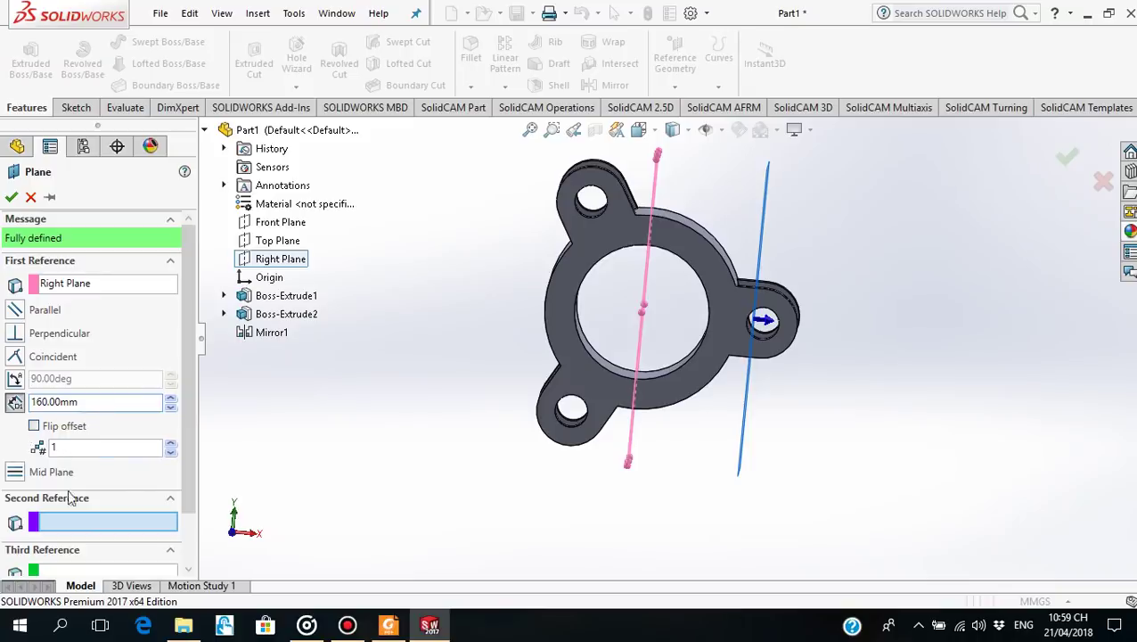
left_click(34, 427)
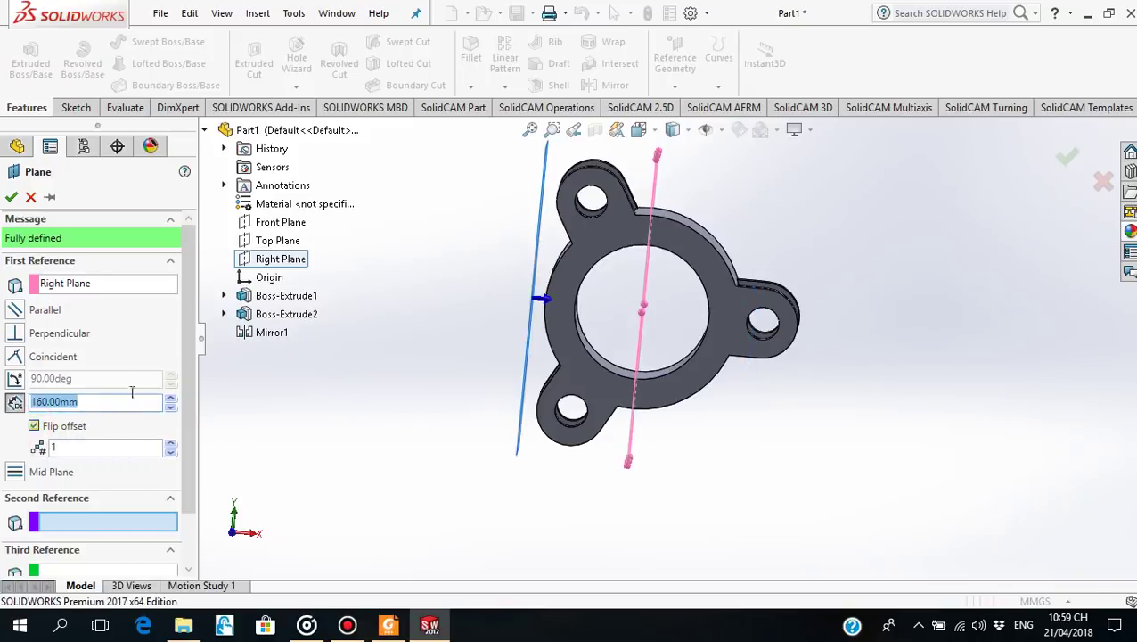
mouse_move(764, 484)
middle_mouse_down()
mouse_move(761, 413)
mouse_move(792, 462)
mouse_move(744, 468)
mouse_move(757, 443)
middle_mouse_up()
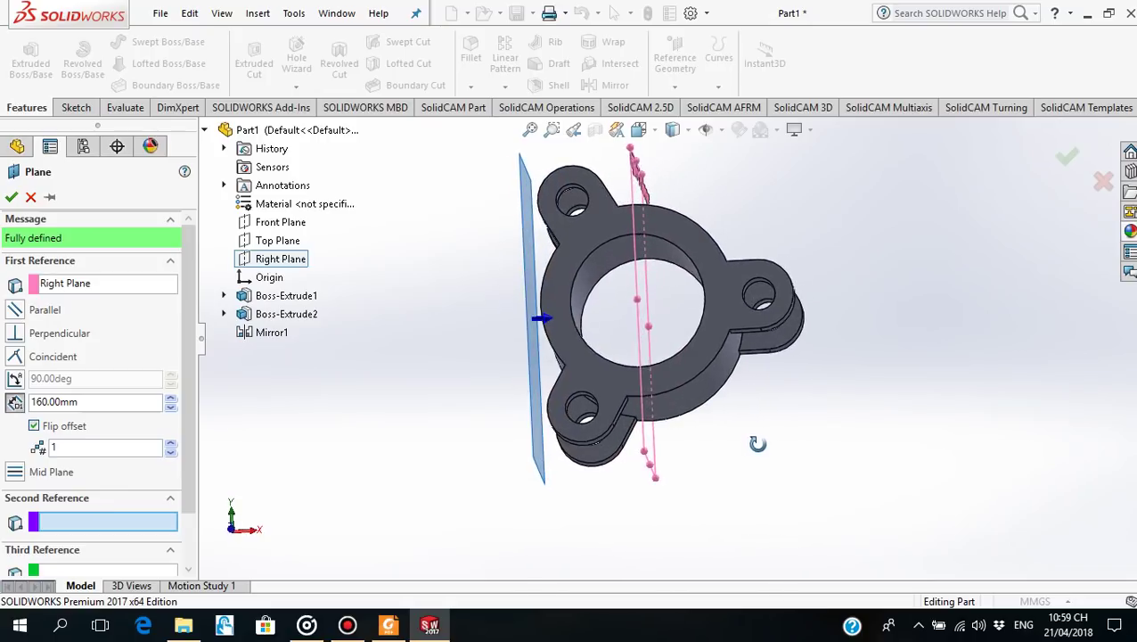
left_click(170, 445)
left_click(170, 444)
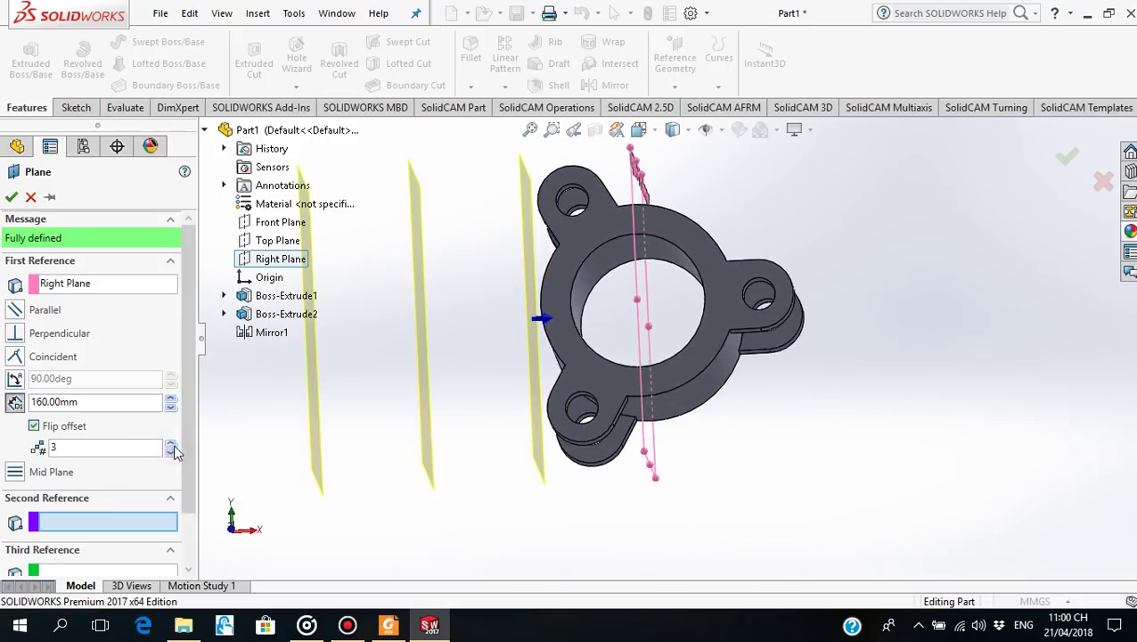
left_click(173, 452)
left_click(173, 452)
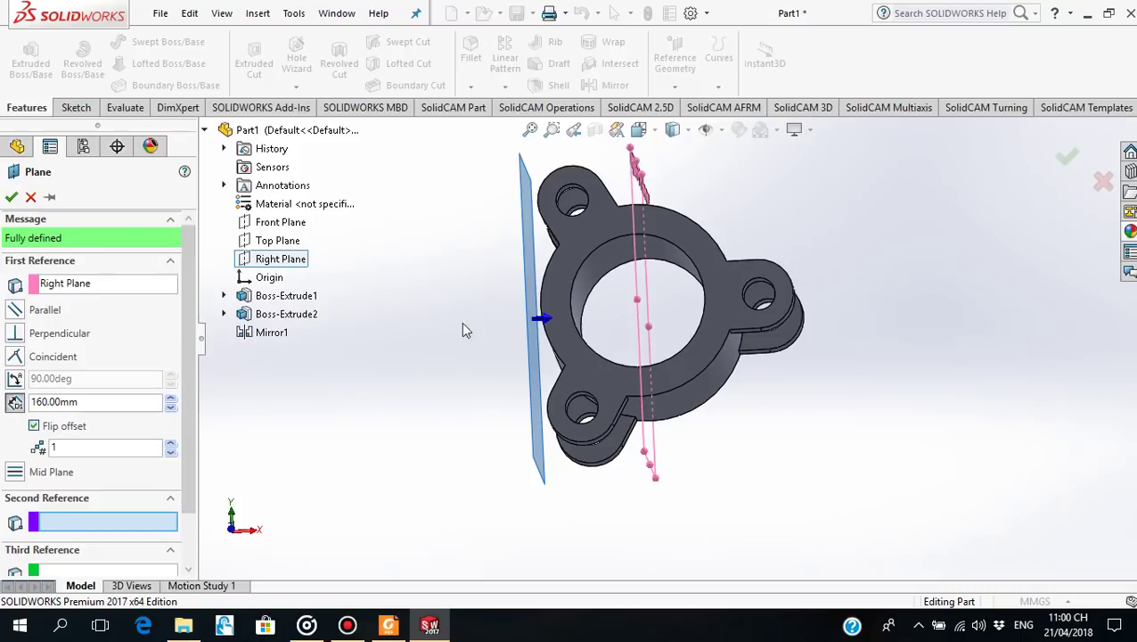
left_click(12, 199)
Orient the view Normal To Plane1.
middle_click_drag(447, 353, 495, 350)
left_click(28, 416)
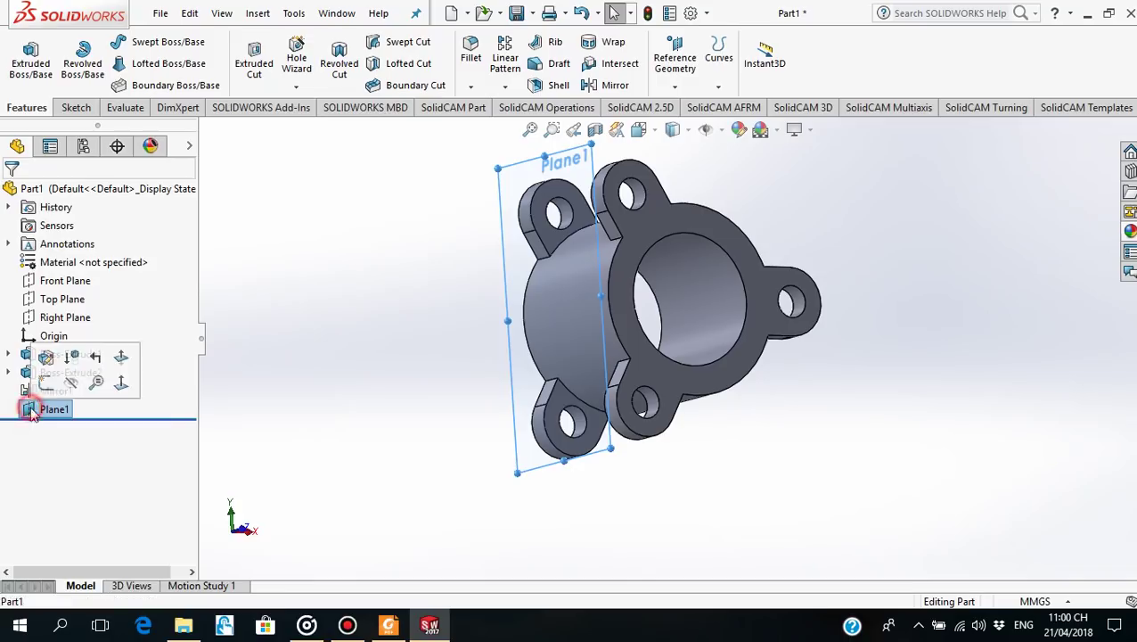
left_click(121, 356)
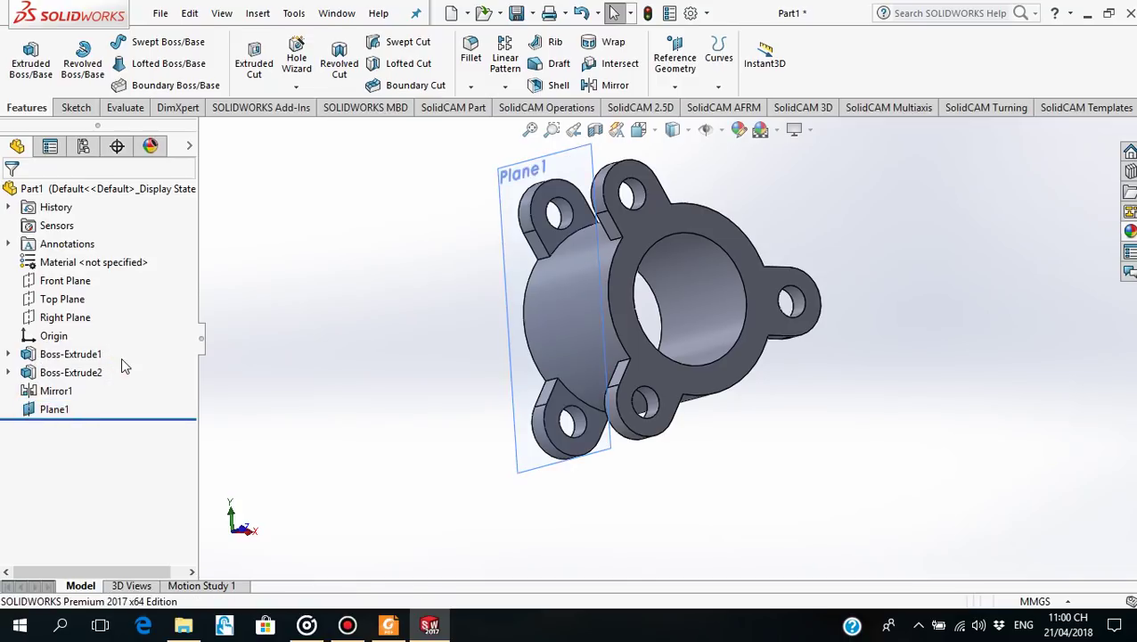
left_click(33, 410)
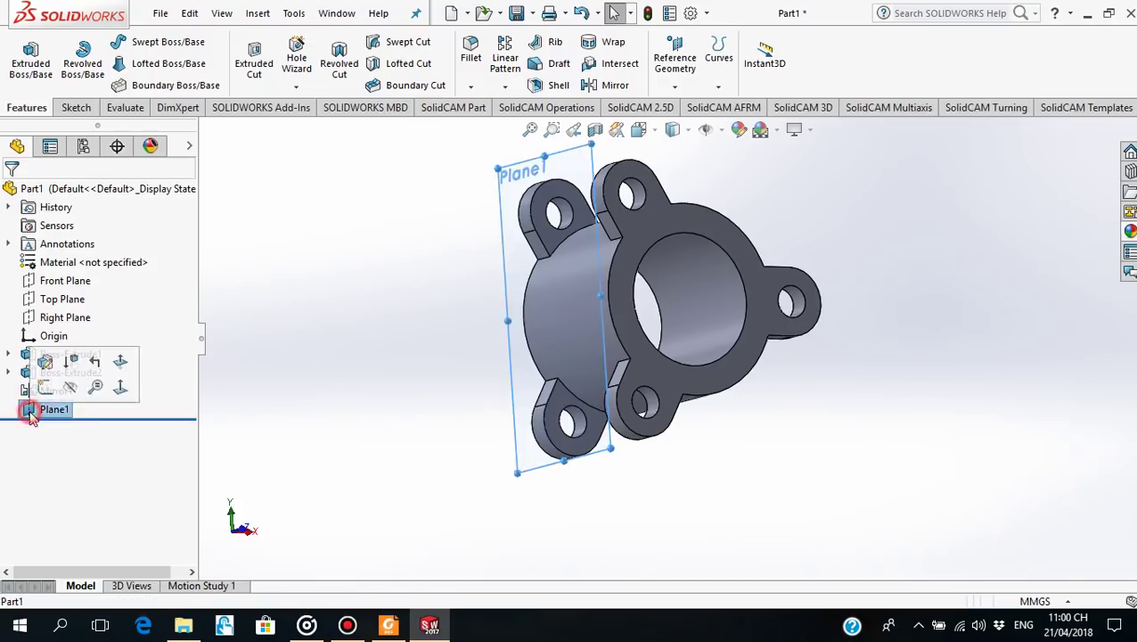
left_click(120, 389)
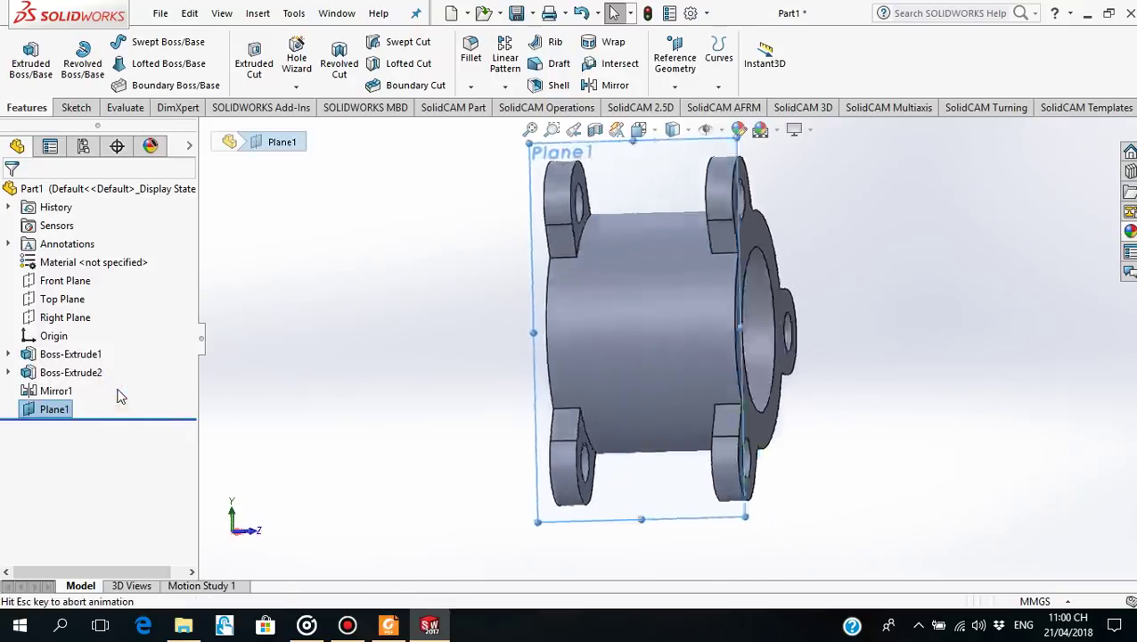
Start a sketch on Plane1 and draw a circle centred on the origin.
left_click(25, 410)
left_click(40, 378)
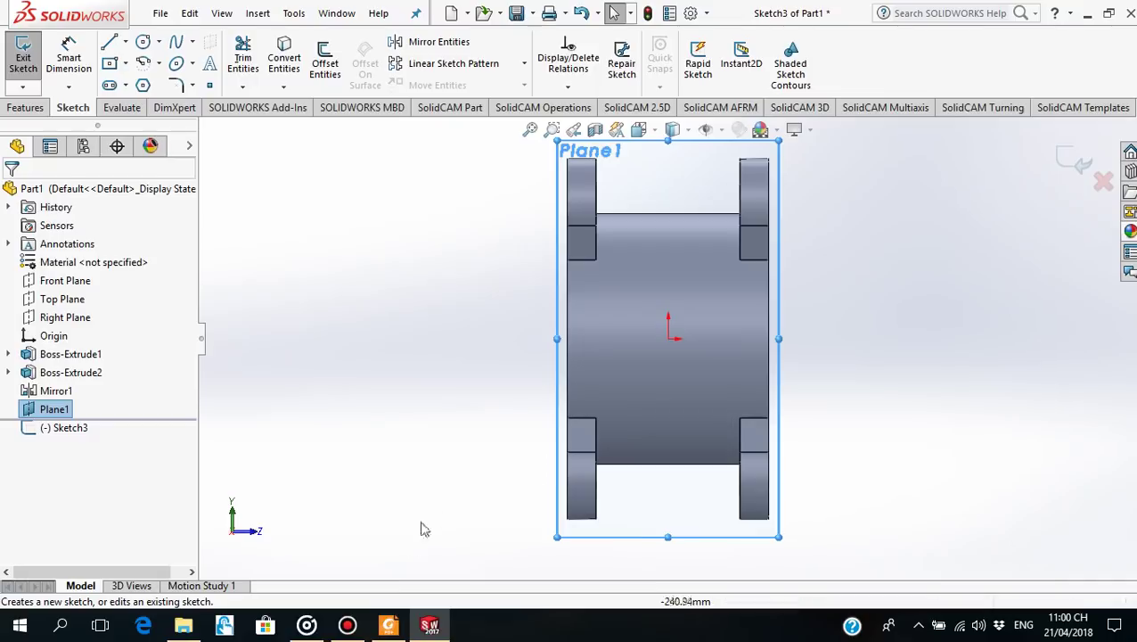
left_click(389, 625)
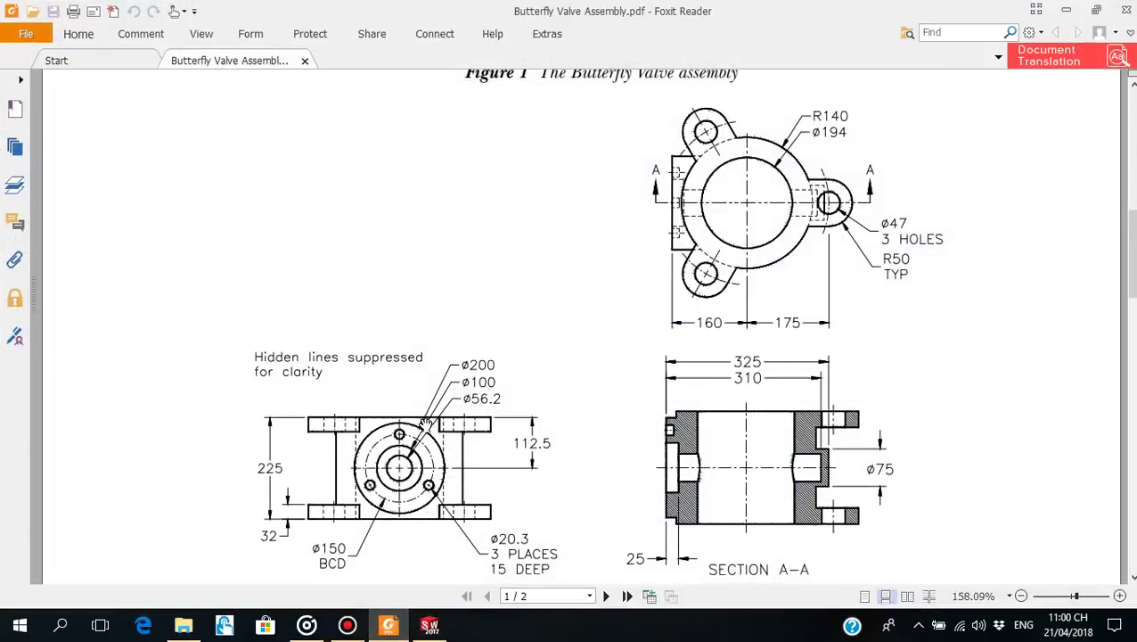
left_click(389, 627)
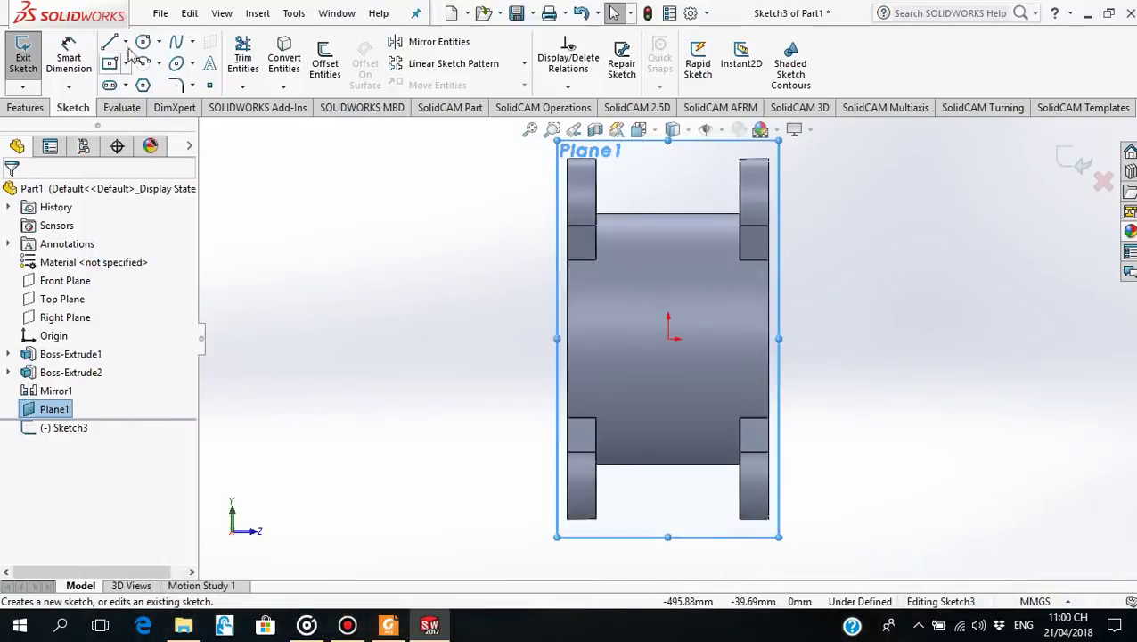
left_click(142, 46)
left_click(668, 337)
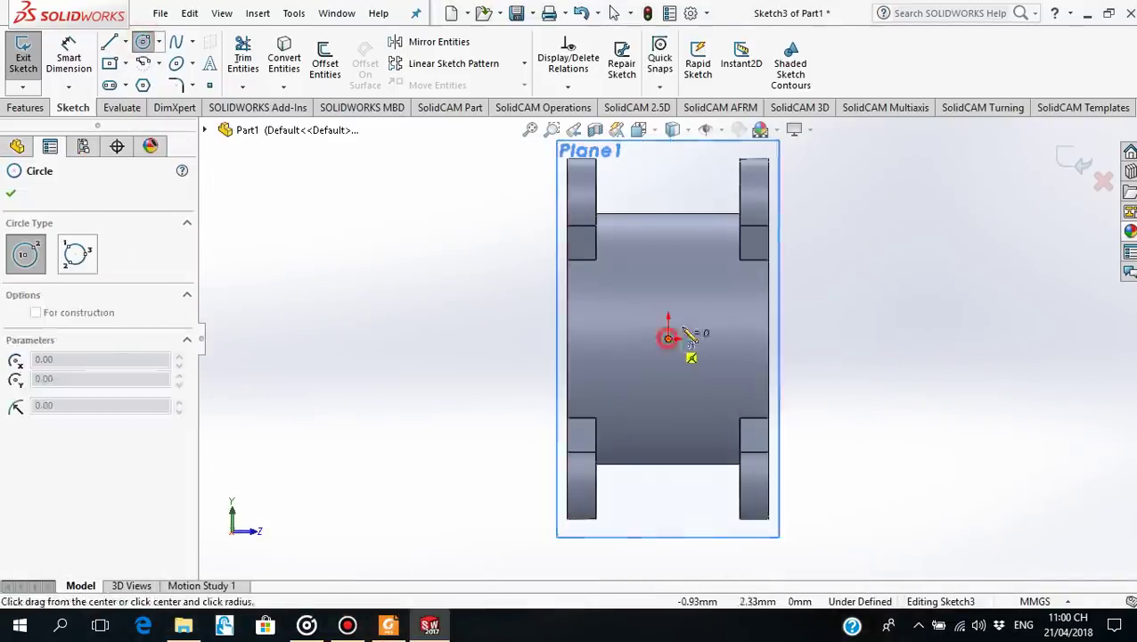
left_click(746, 278)
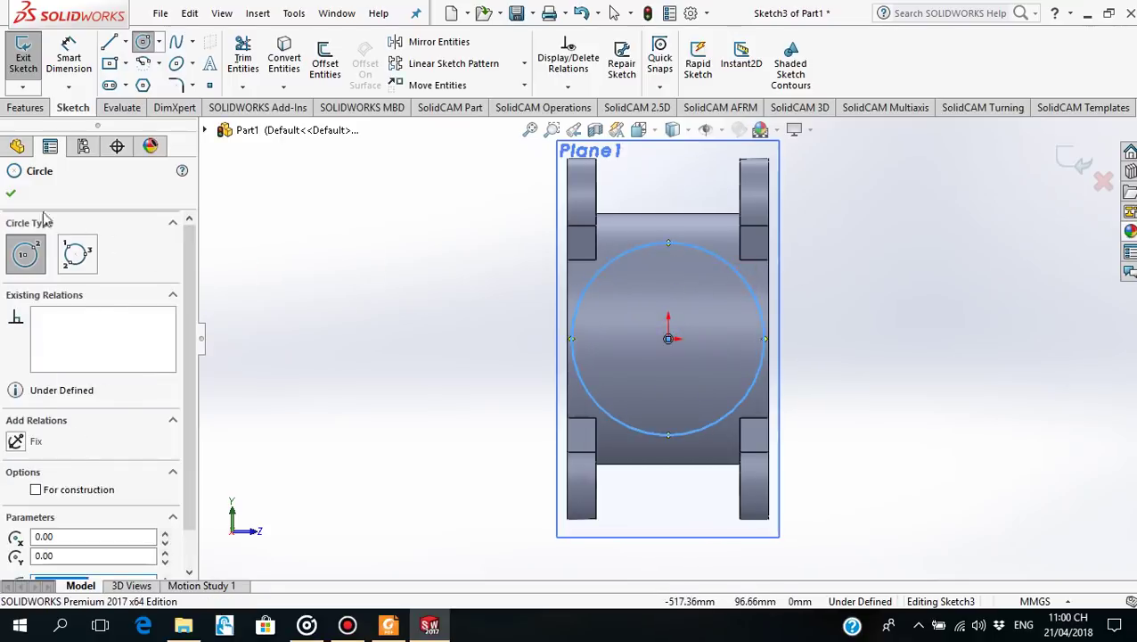
Dimension the circle's diameter to 200 mm.
left_click(11, 194)
left_click(69, 58)
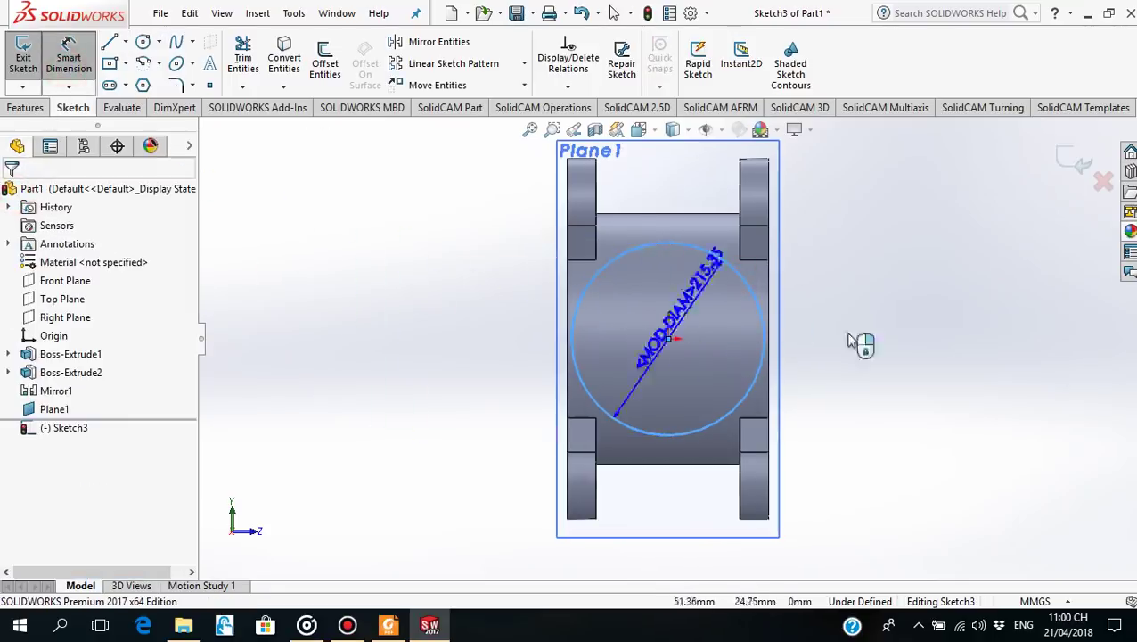
left_click(887, 354)
type("200")
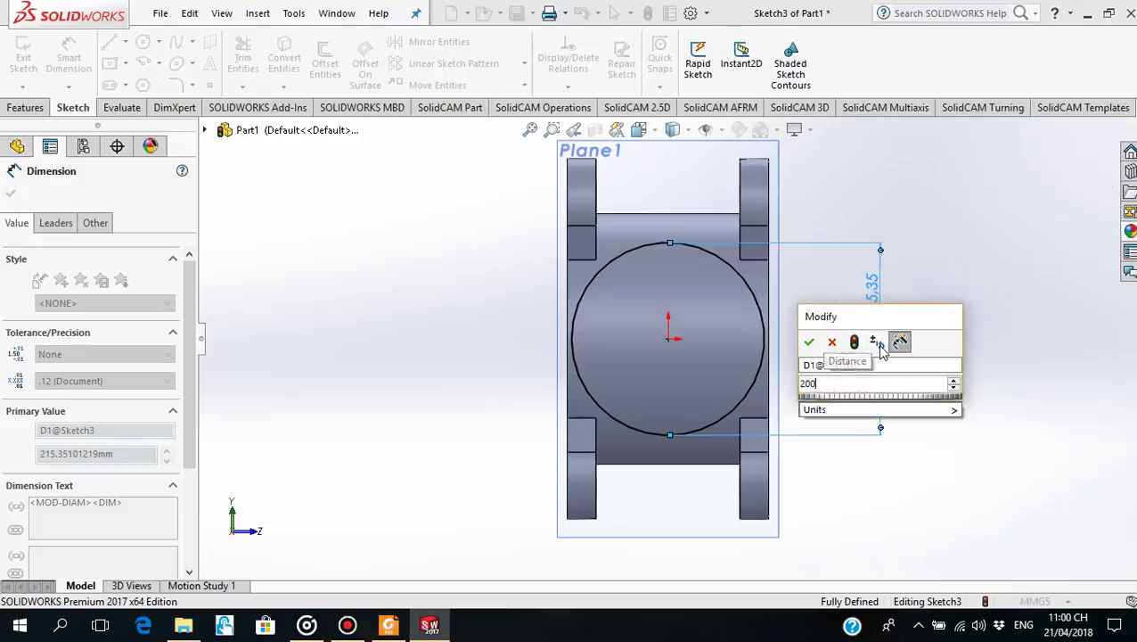
key("Return")
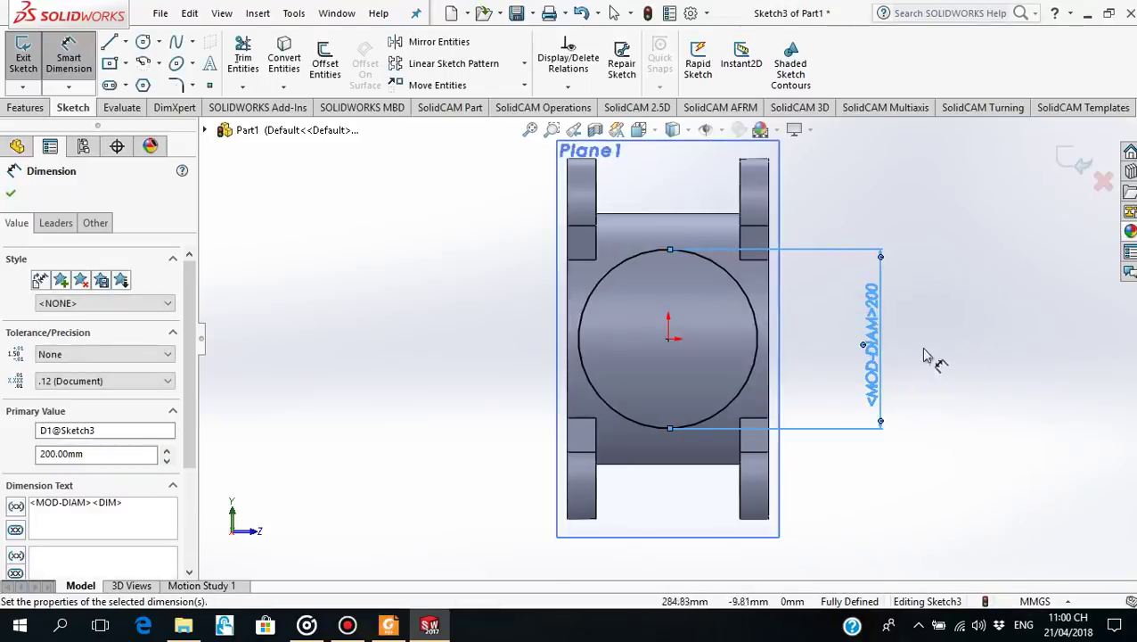
middle_click_drag(927, 356, 829, 331)
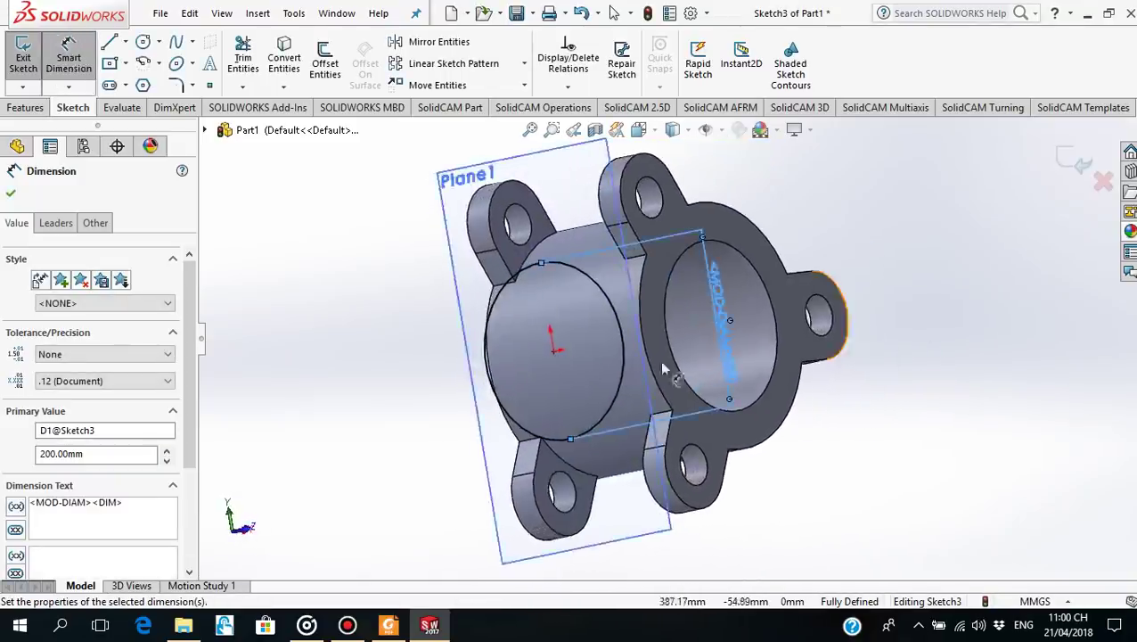
left_click(11, 194)
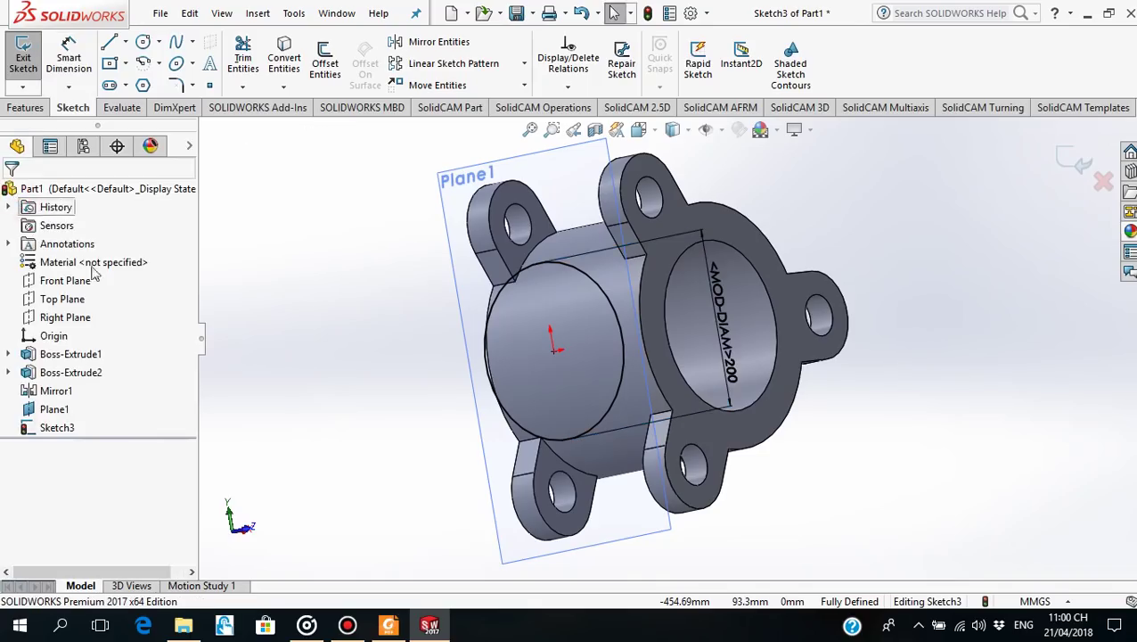
Extrude the 200 mm circle reversed, Up To Surface at the tube's outer face, creating Boss-Extrude3.
left_click(27, 108)
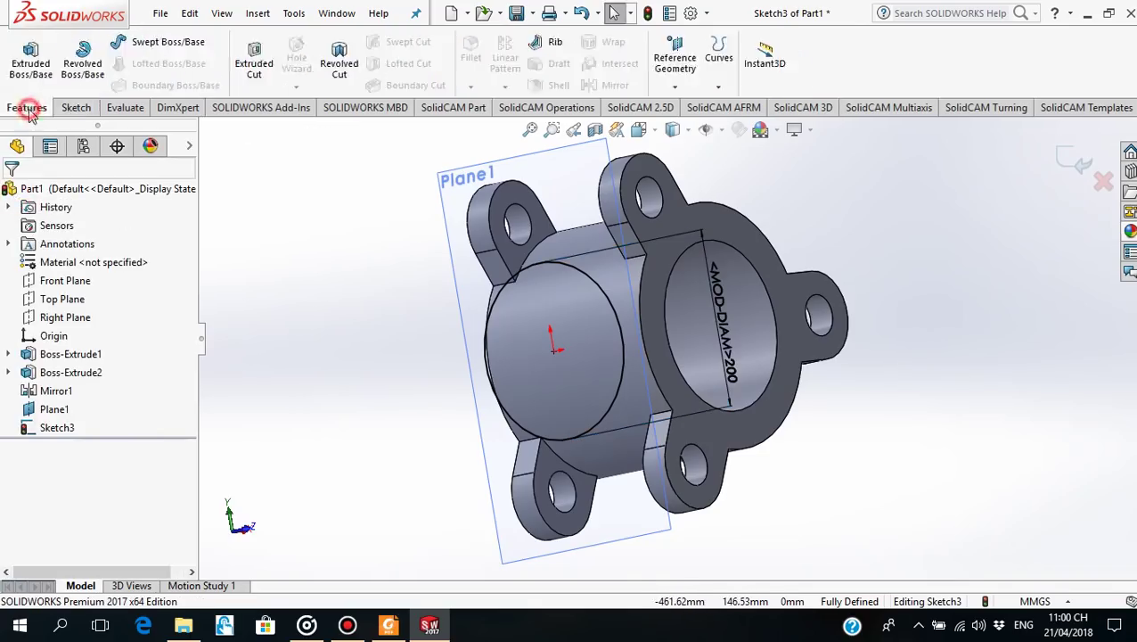
left_click(31, 58)
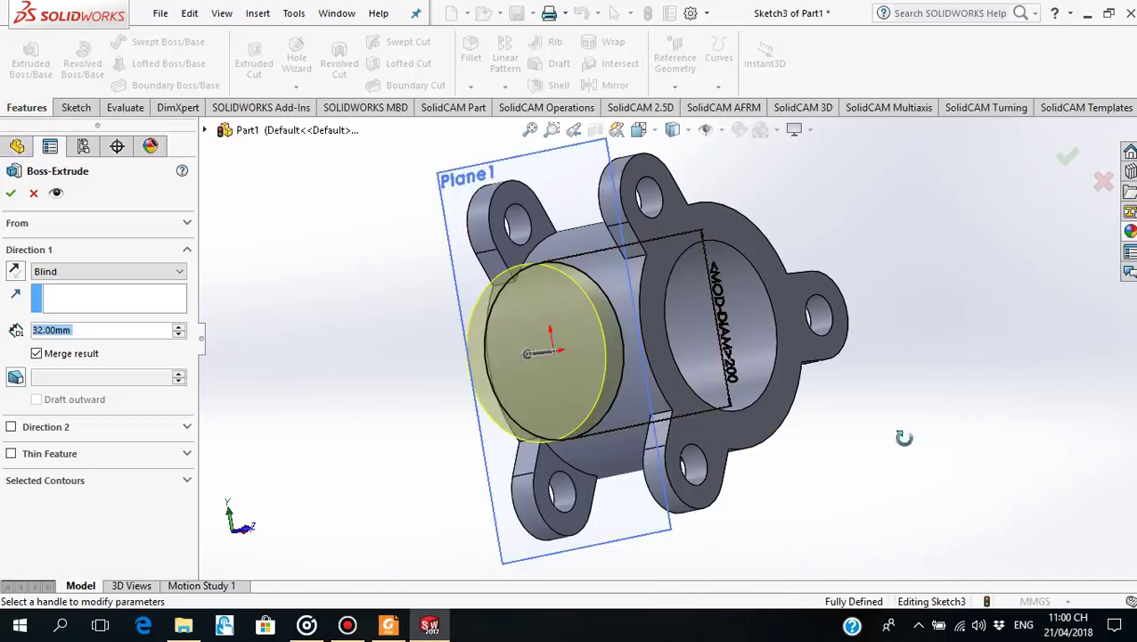
middle_click_drag(901, 435, 851, 459)
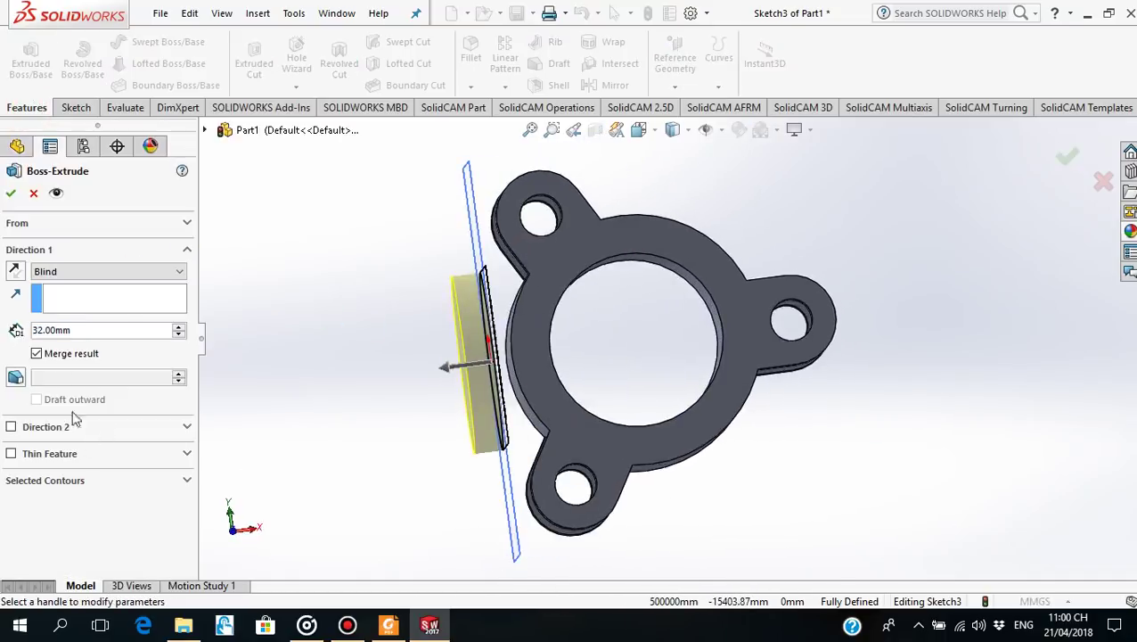
left_click(15, 270)
mouse_move(386, 455)
middle_mouse_down()
mouse_move(386, 394)
mouse_move(393, 404)
middle_mouse_up()
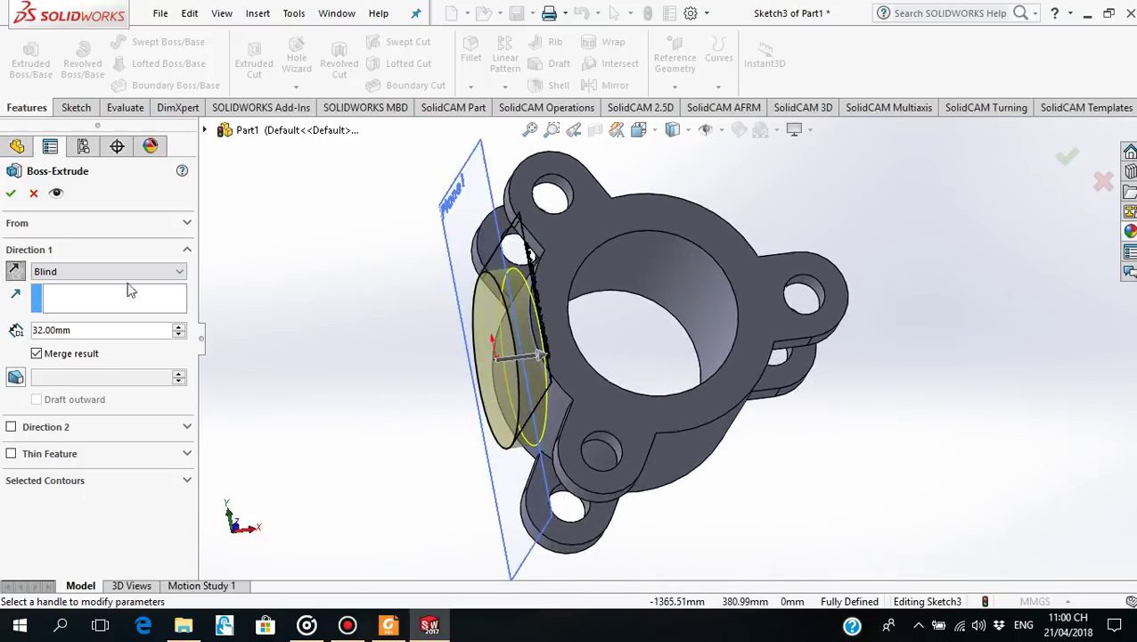
left_click(180, 273)
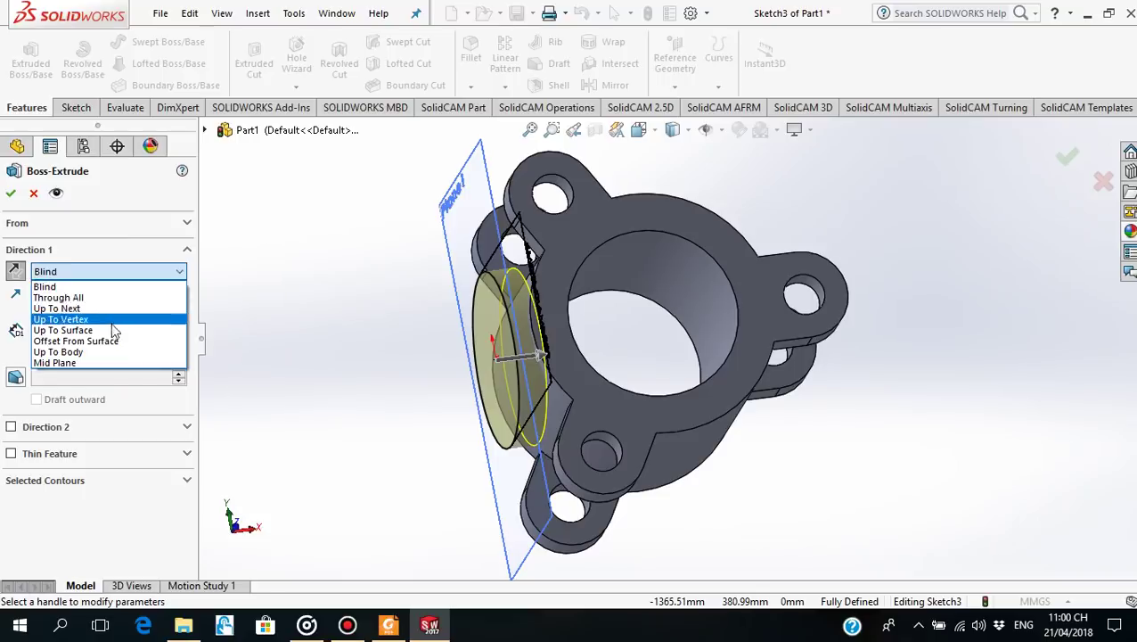
left_click(110, 329)
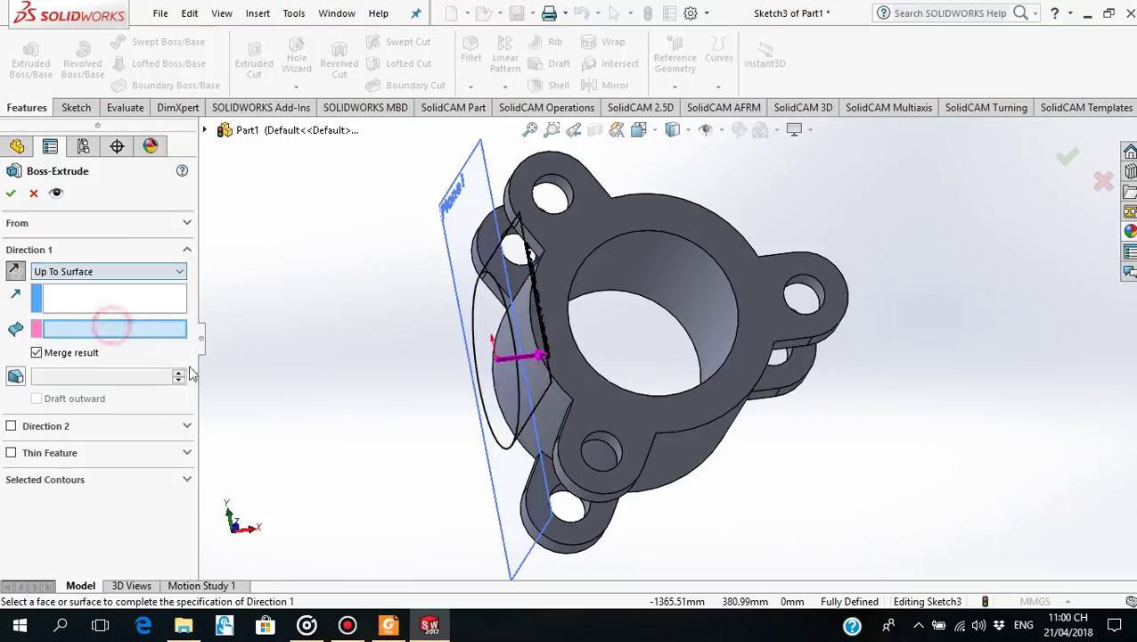
left_click(547, 428)
mouse_move(547, 428)
middle_mouse_down()
mouse_move(732, 475)
mouse_move(747, 501)
mouse_move(470, 529)
middle_mouse_up()
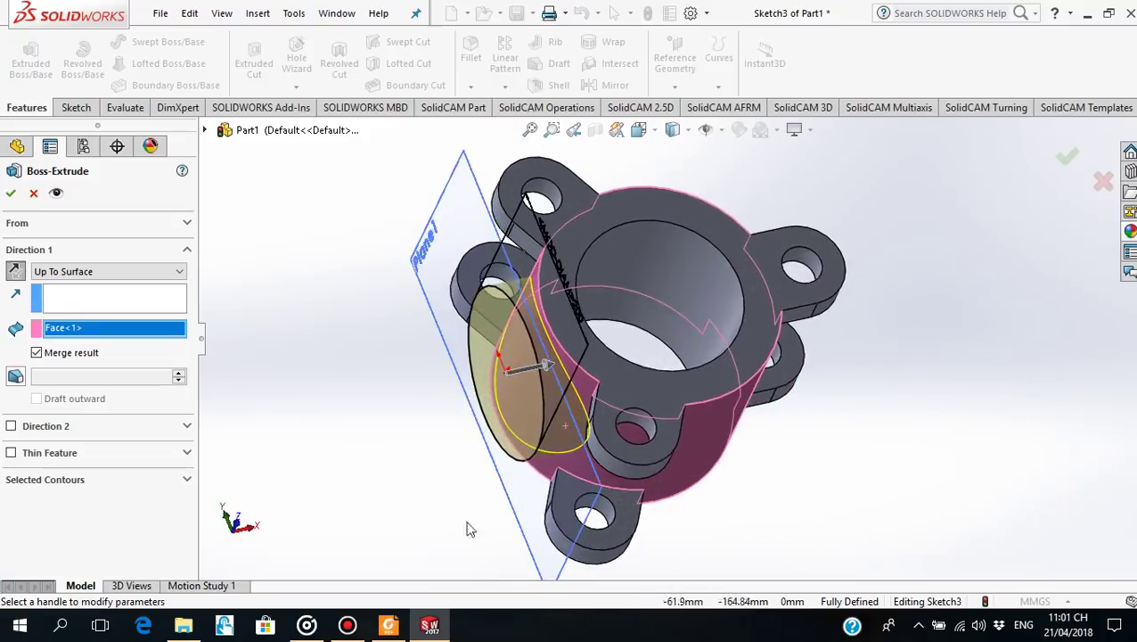
left_click(12, 197)
mouse_move(375, 473)
middle_mouse_down()
mouse_move(401, 411)
mouse_move(359, 429)
mouse_move(386, 507)
mouse_move(650, 360)
mouse_move(648, 422)
mouse_move(658, 424)
mouse_move(655, 403)
middle_mouse_up()
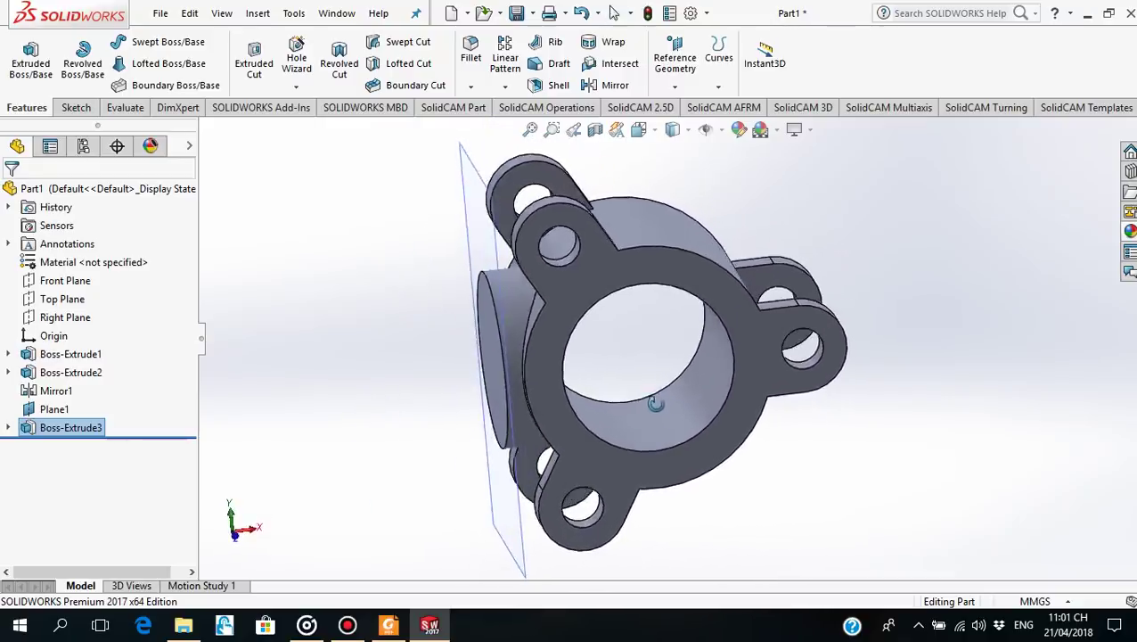
Create Plane2 offset 325 mm from Plane1 with Flip offset, across the tube.
left_click(476, 303)
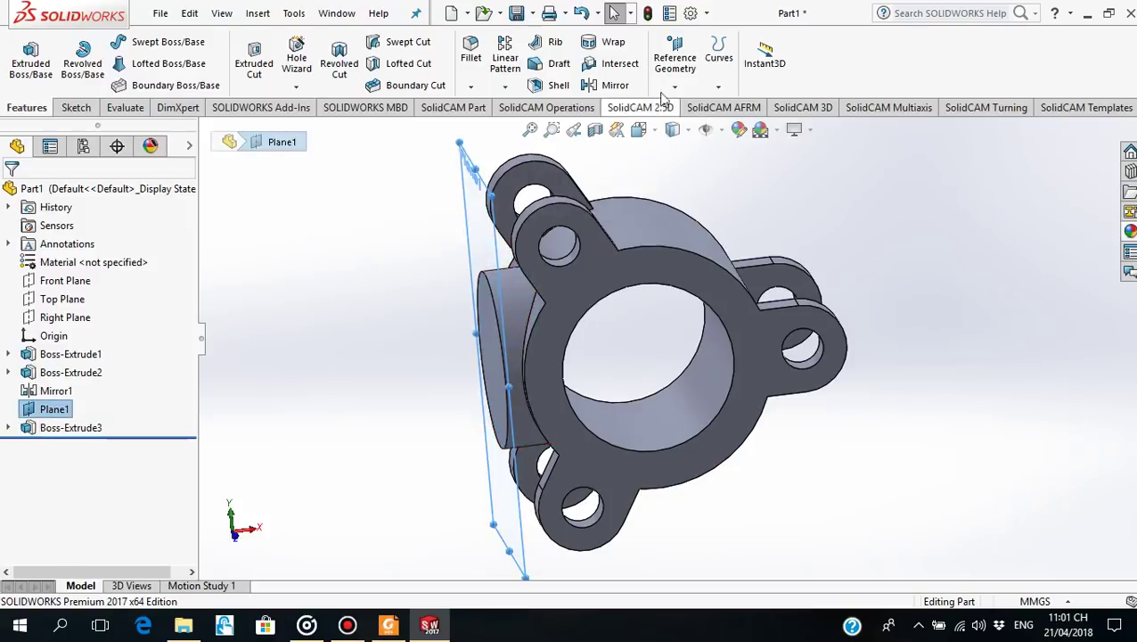
left_click(675, 61)
left_click(688, 107)
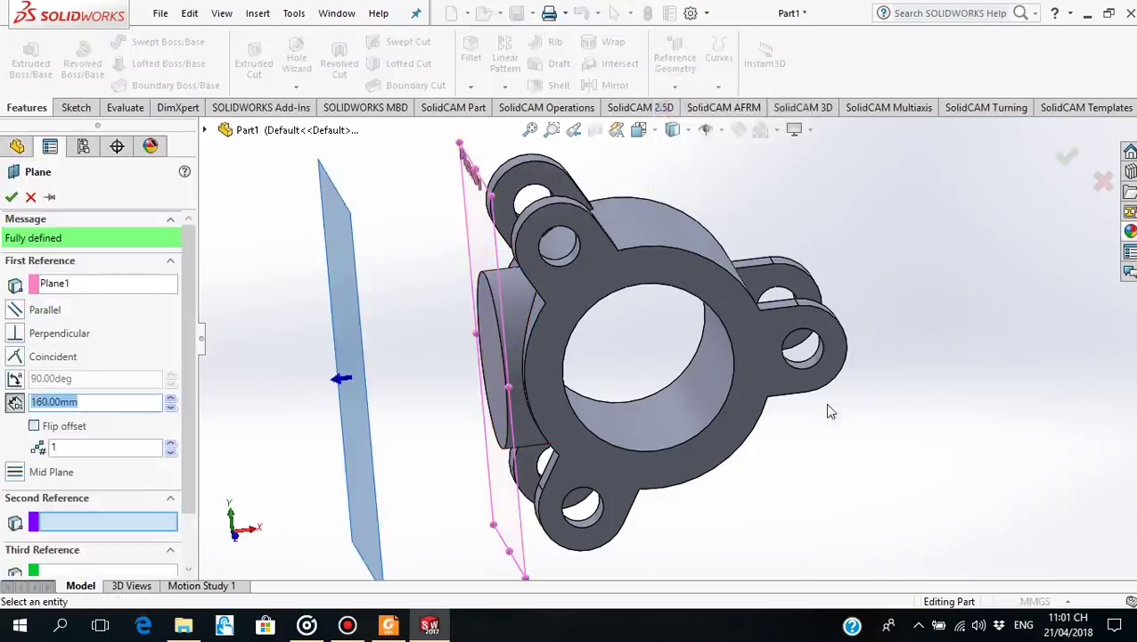
middle_click_drag(834, 427, 640, 389)
mouse_move(613, 332)
middle_mouse_down()
mouse_move(594, 323)
mouse_move(600, 348)
middle_mouse_up()
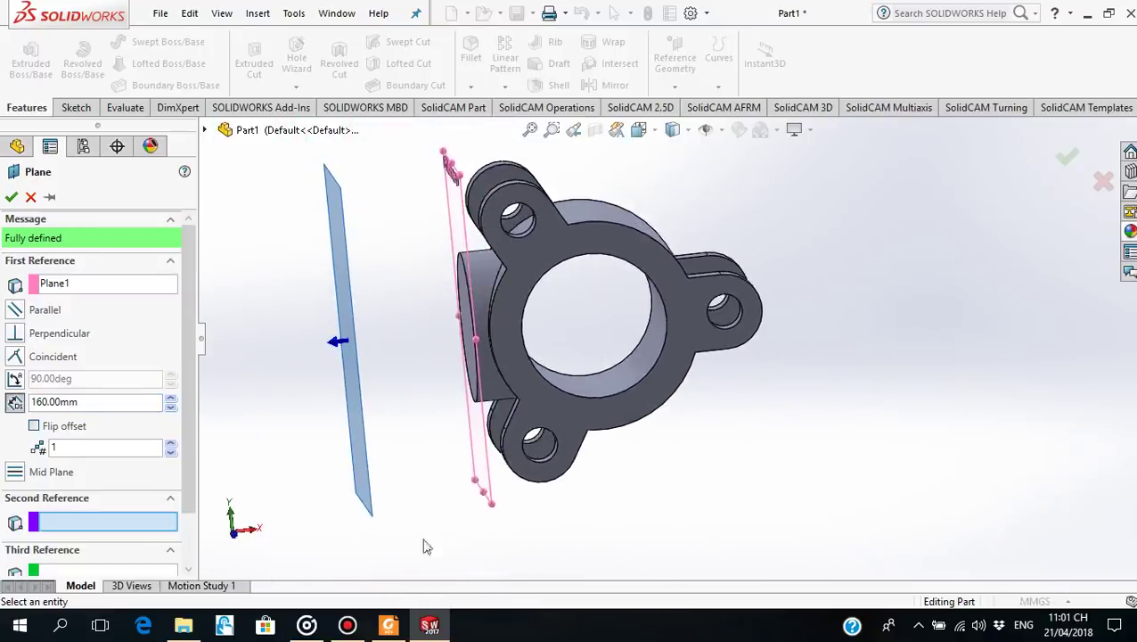
left_click(392, 629)
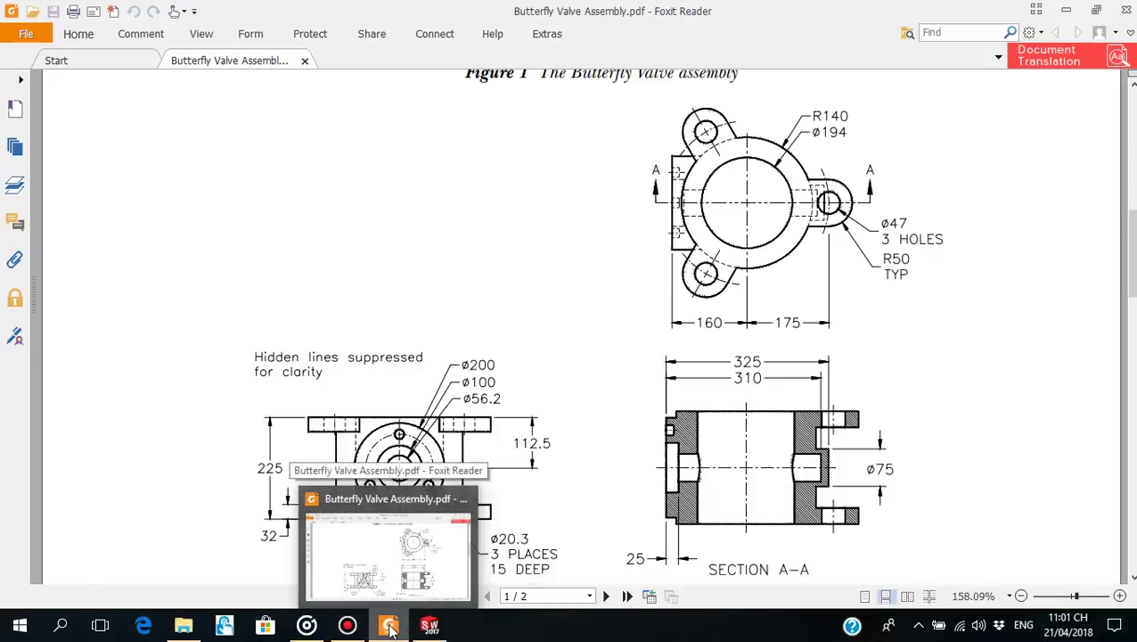
left_click(391, 628)
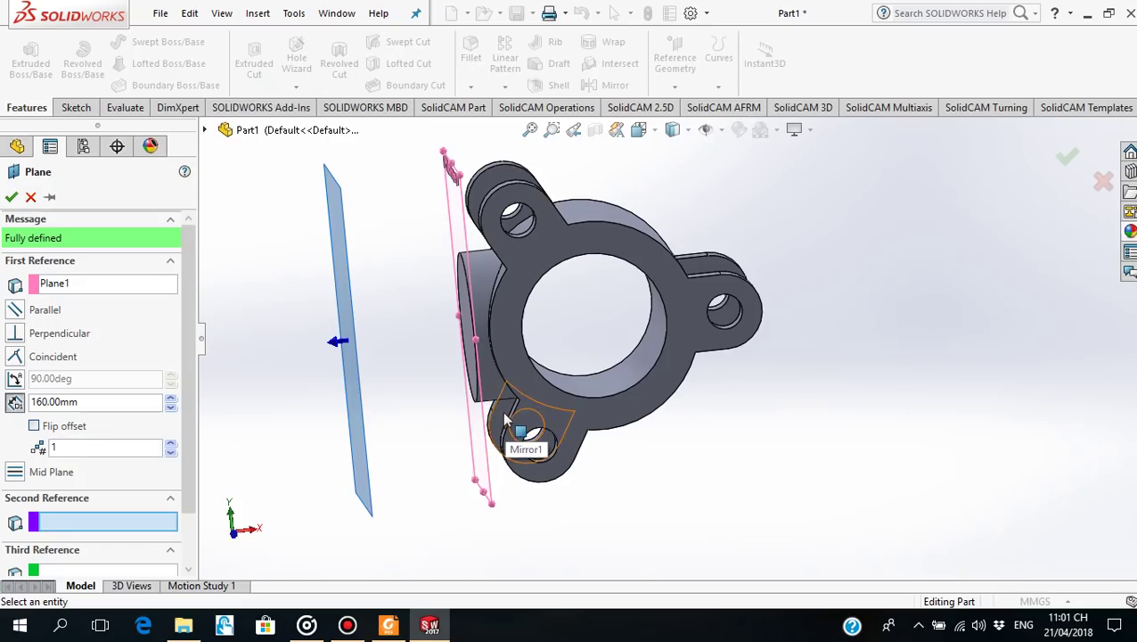
left_click(34, 427)
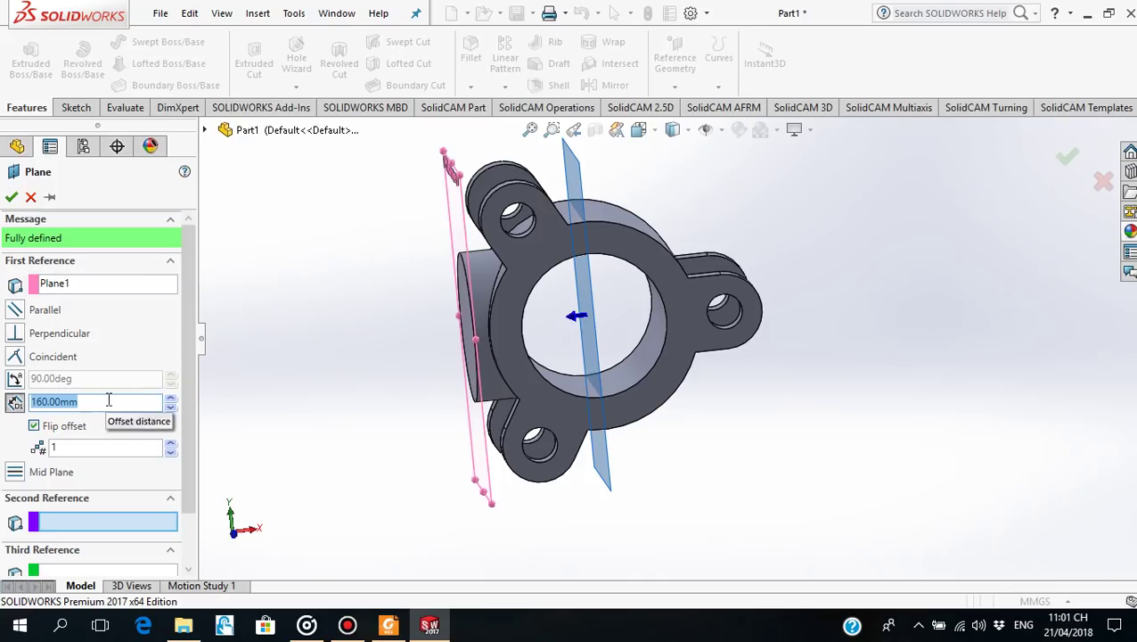
type("325")
key("Return")
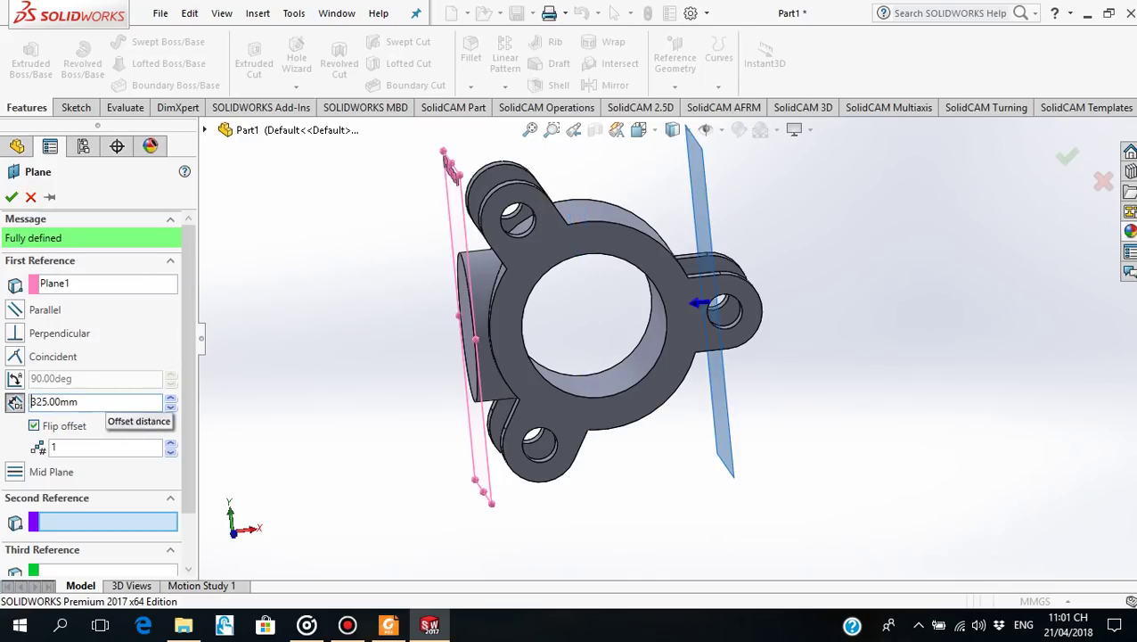
mouse_move(707, 504)
middle_mouse_down()
mouse_move(708, 427)
mouse_move(697, 419)
middle_mouse_up()
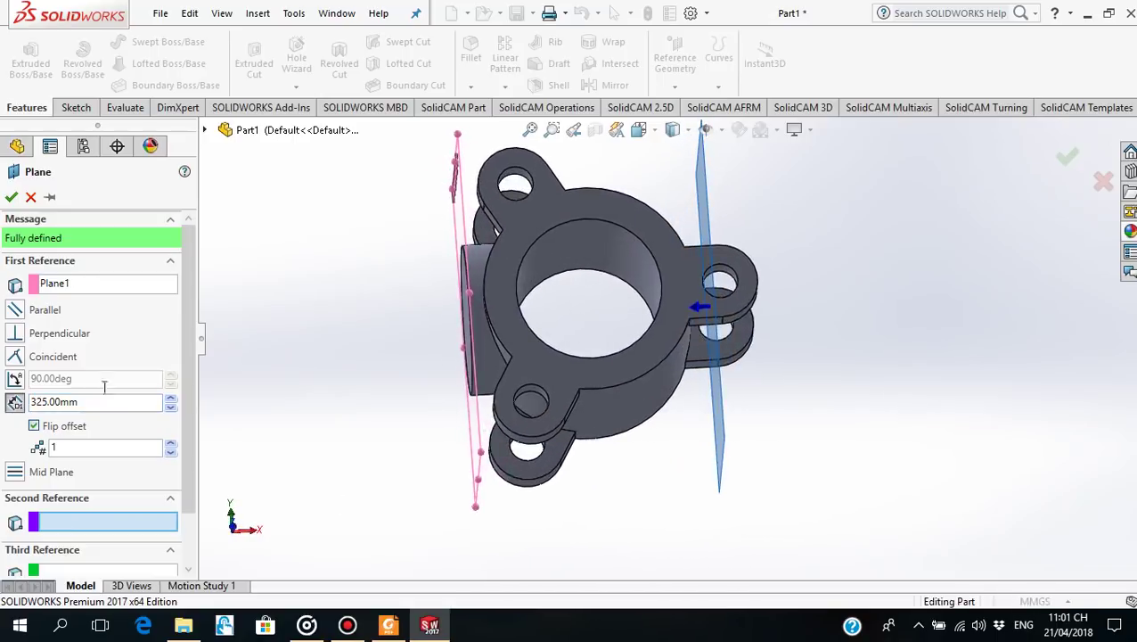
left_click(11, 196)
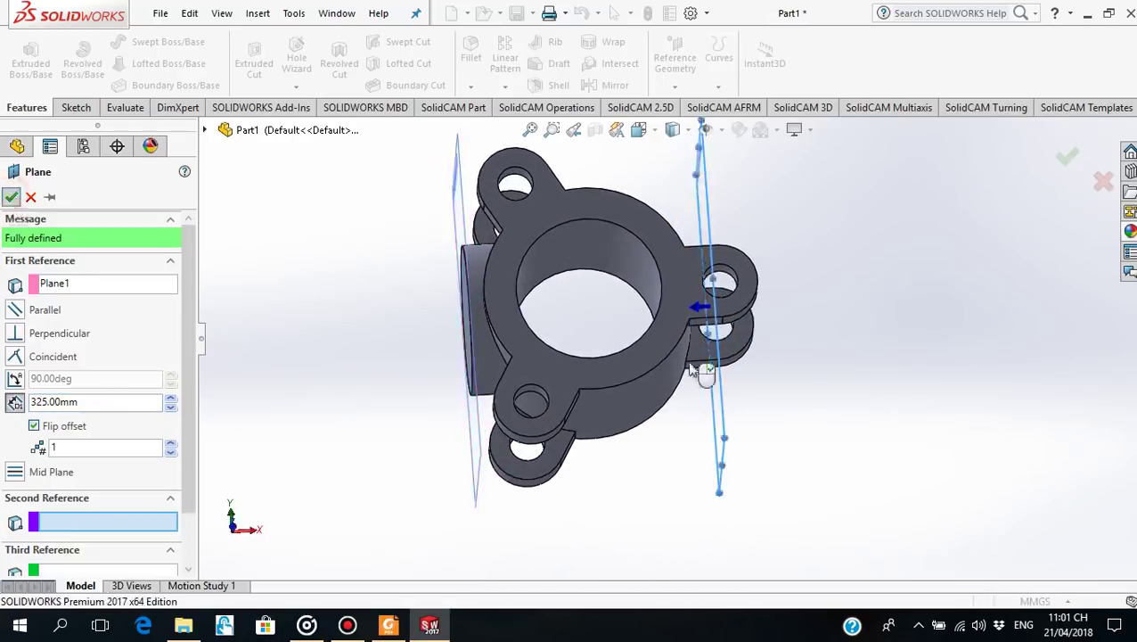
middle_click_drag(786, 374, 713, 407)
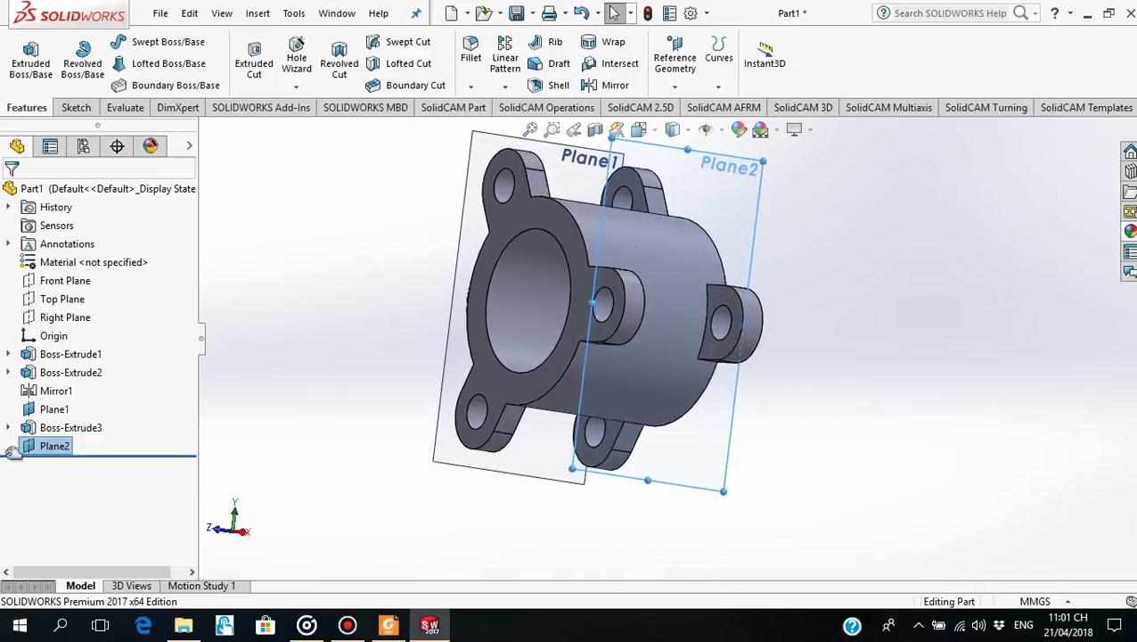
View Plane2 square-on and draw a circle centred on the origin.
left_click(93, 426)
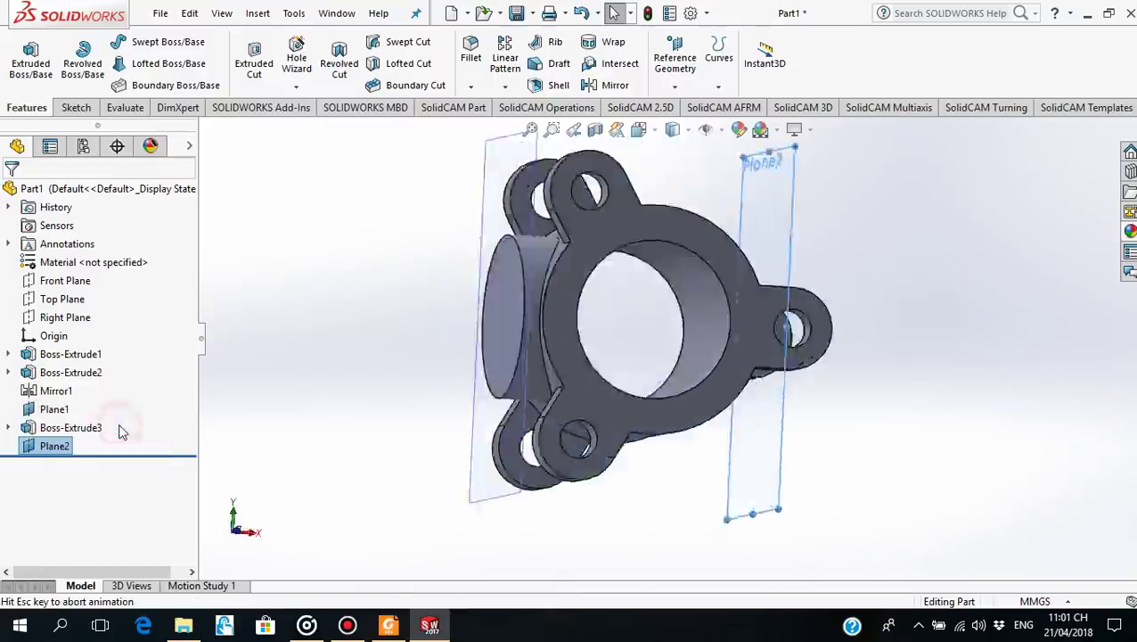
left_click(31, 448)
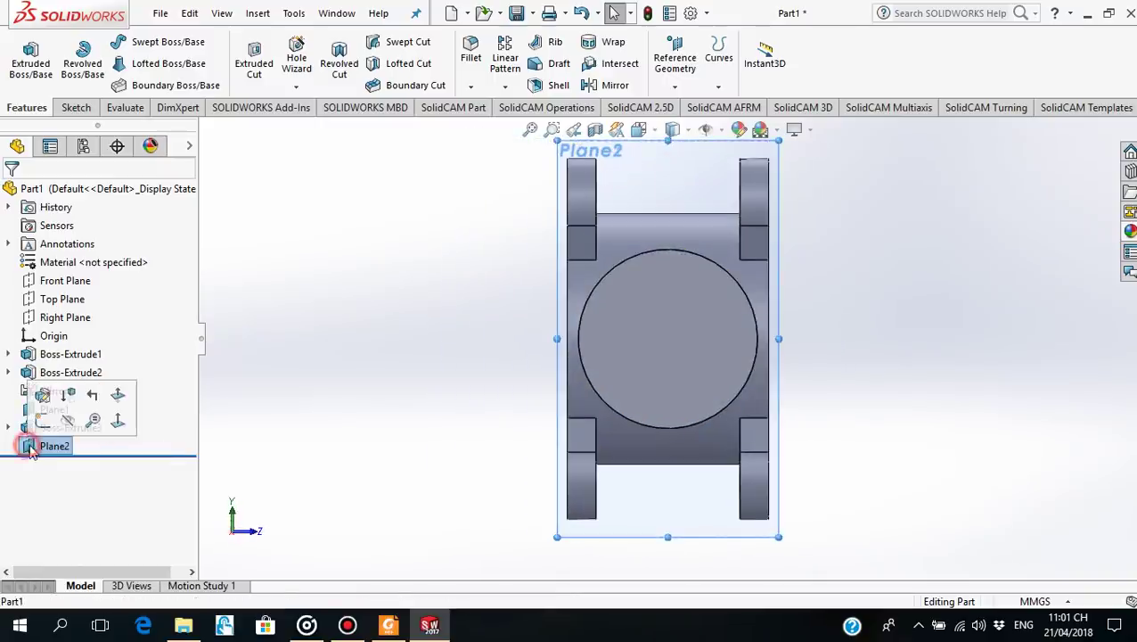
left_click(115, 422)
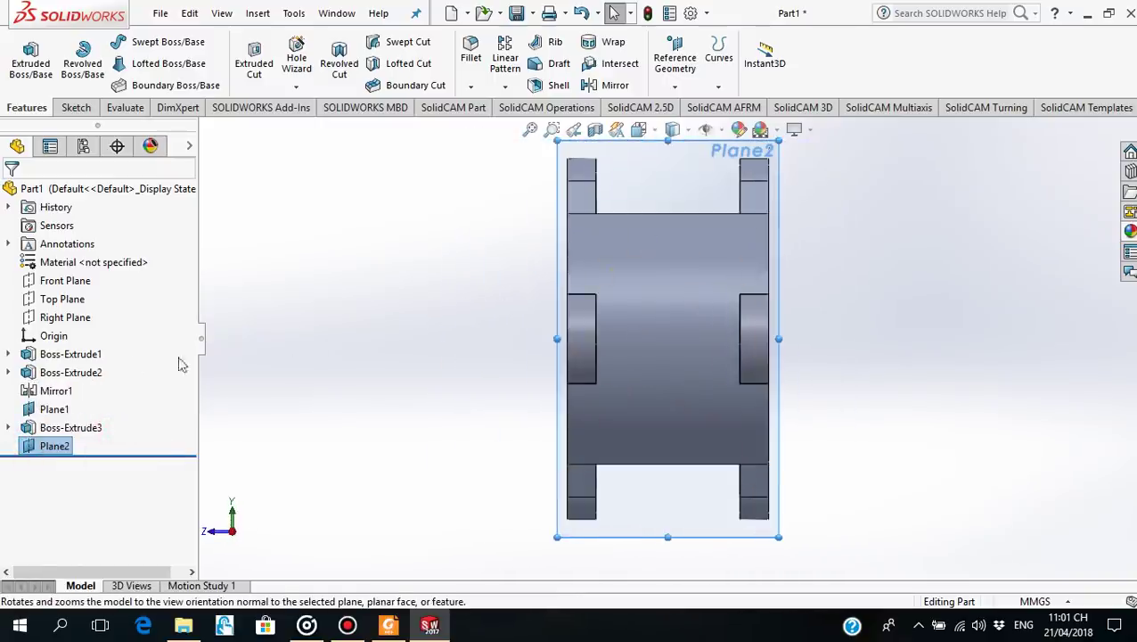
left_click(77, 108)
left_click(144, 44)
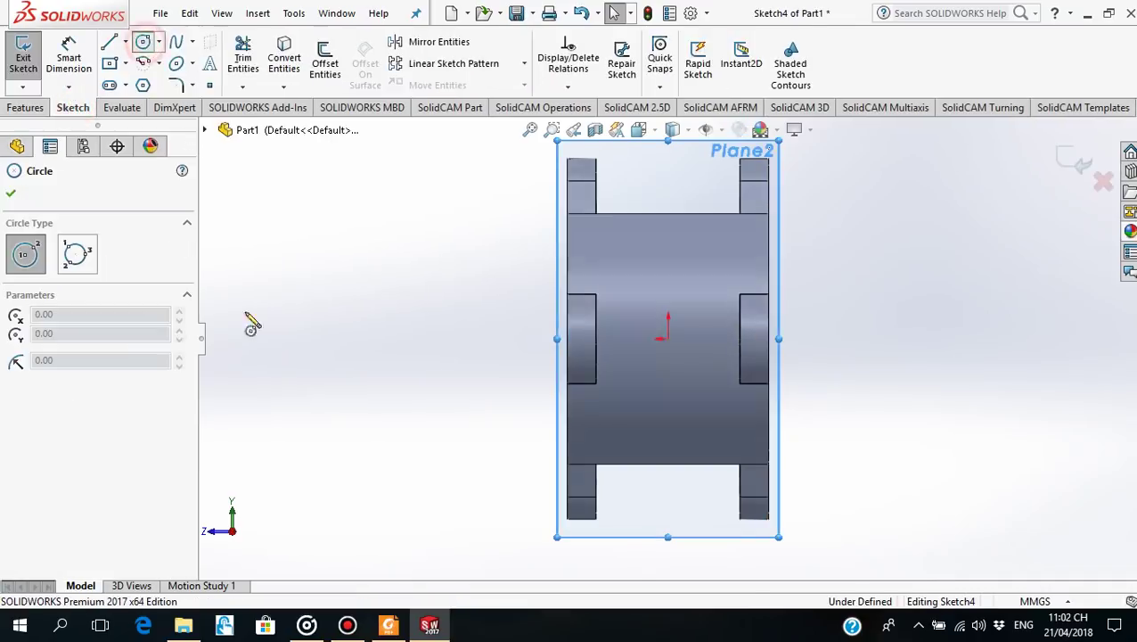
left_click(668, 338)
left_click(711, 317)
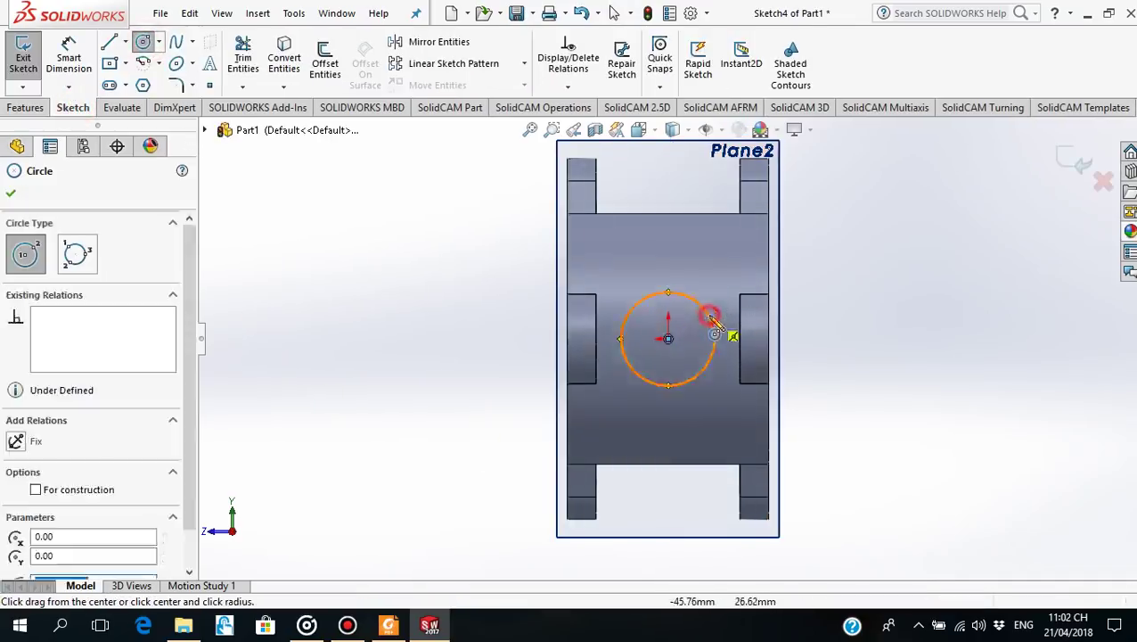
left_click(11, 196)
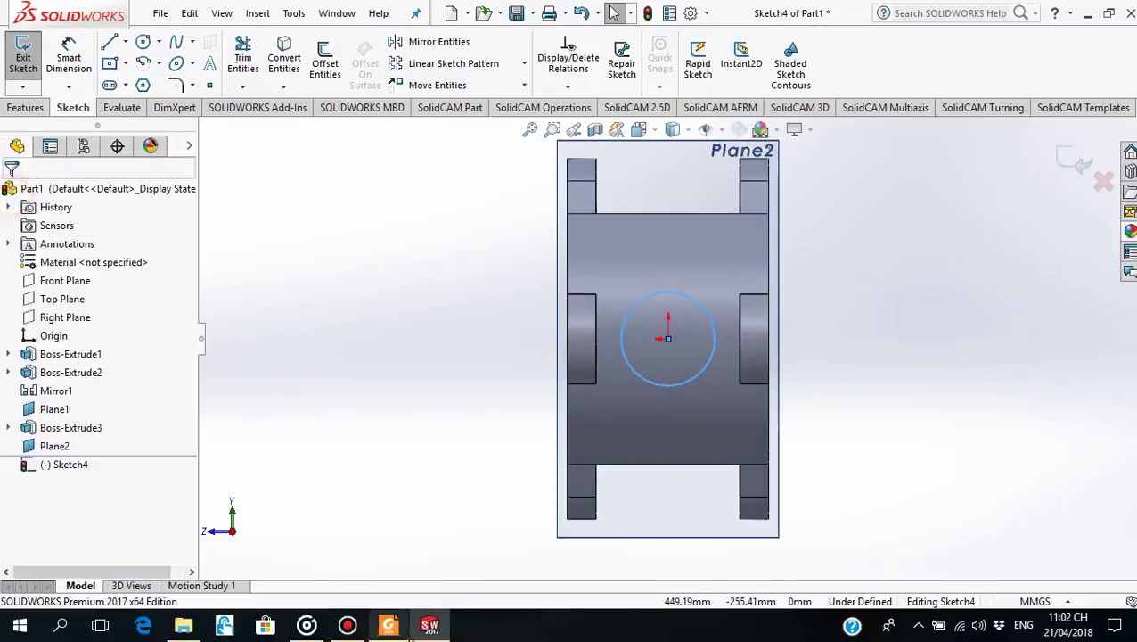
Check the valve drawing, then dimension the circle's diameter to 75 mm.
left_click(387, 626)
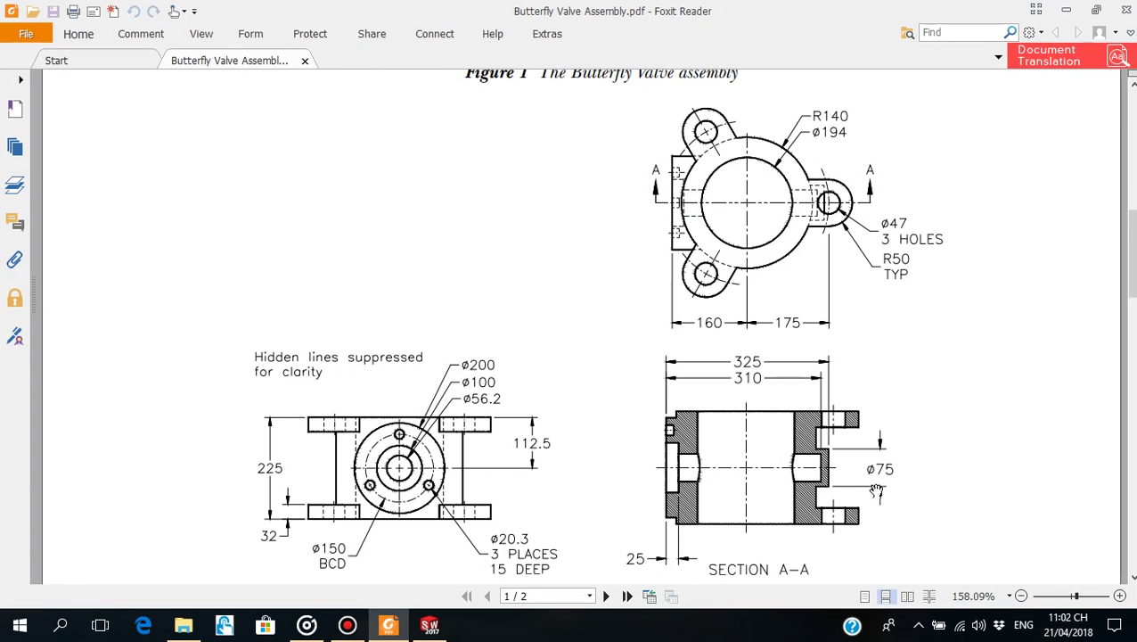
left_click(376, 630)
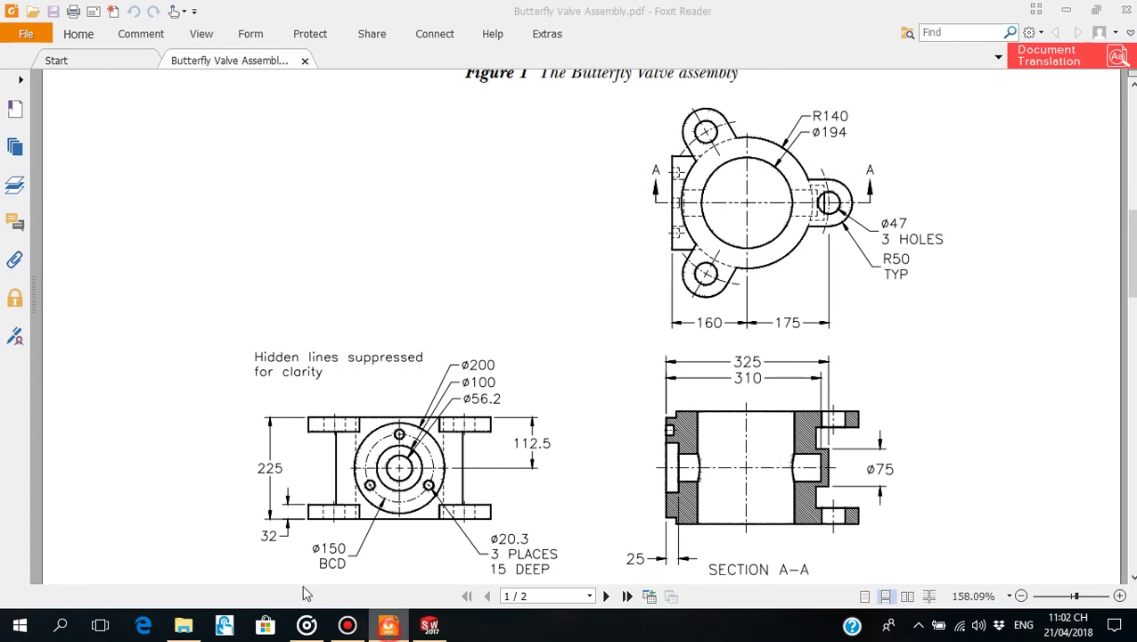
left_click(64, 72)
left_click(640, 375)
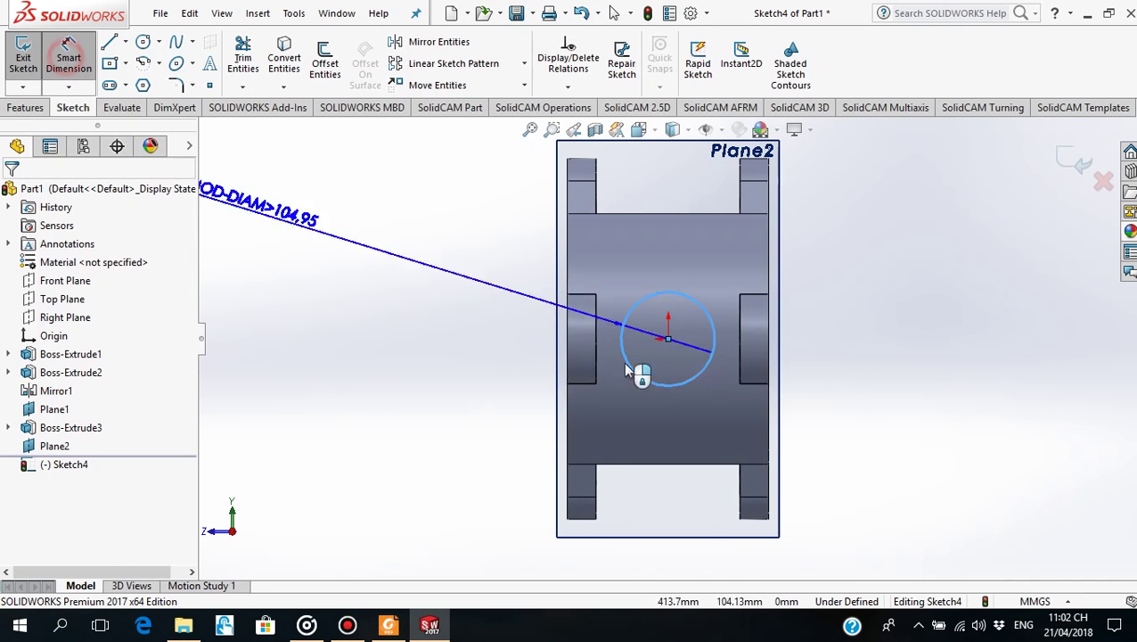
left_click(869, 376)
type("7")
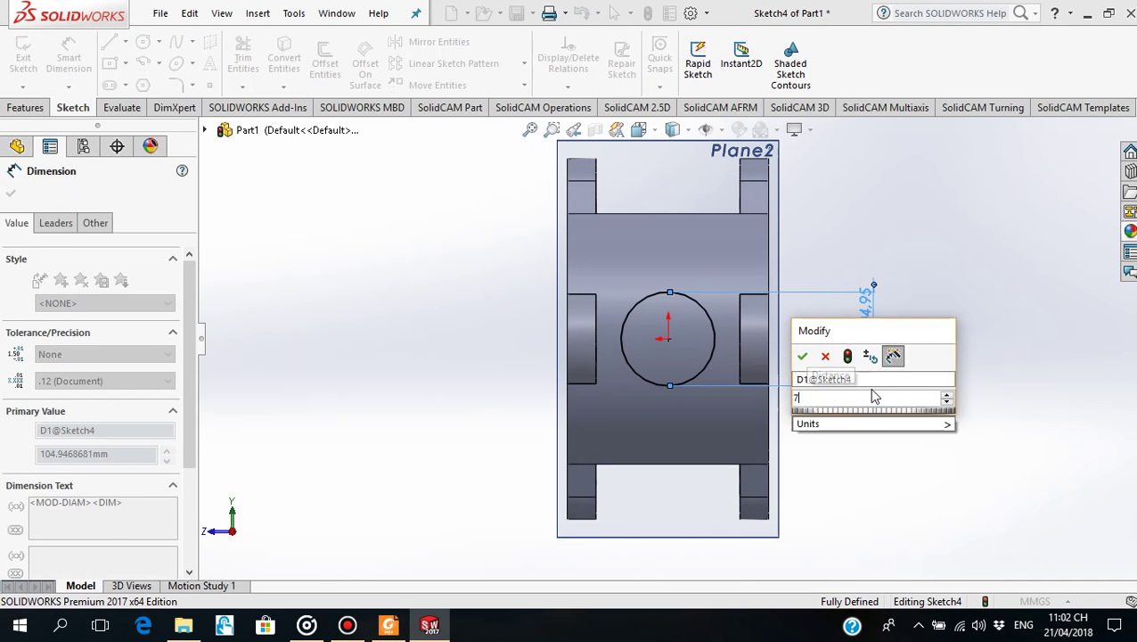
type("5")
key("Return")
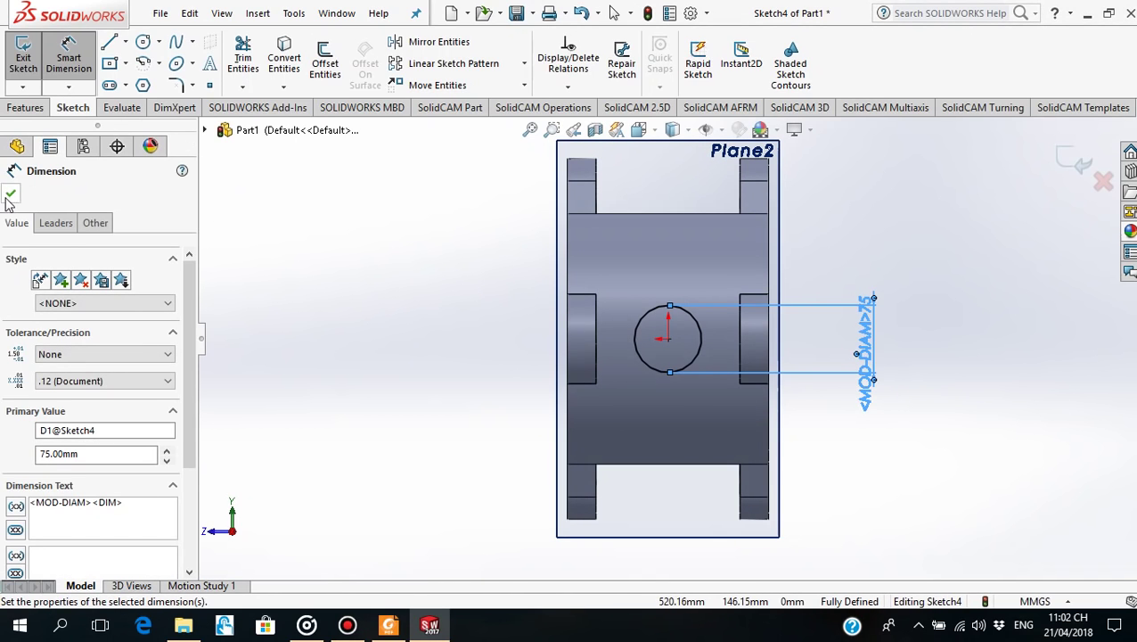
left_click(11, 196)
Extrude the Plane2 circle Up To Surface at the tube's outer face, then show the valve drawing.
left_click(25, 105)
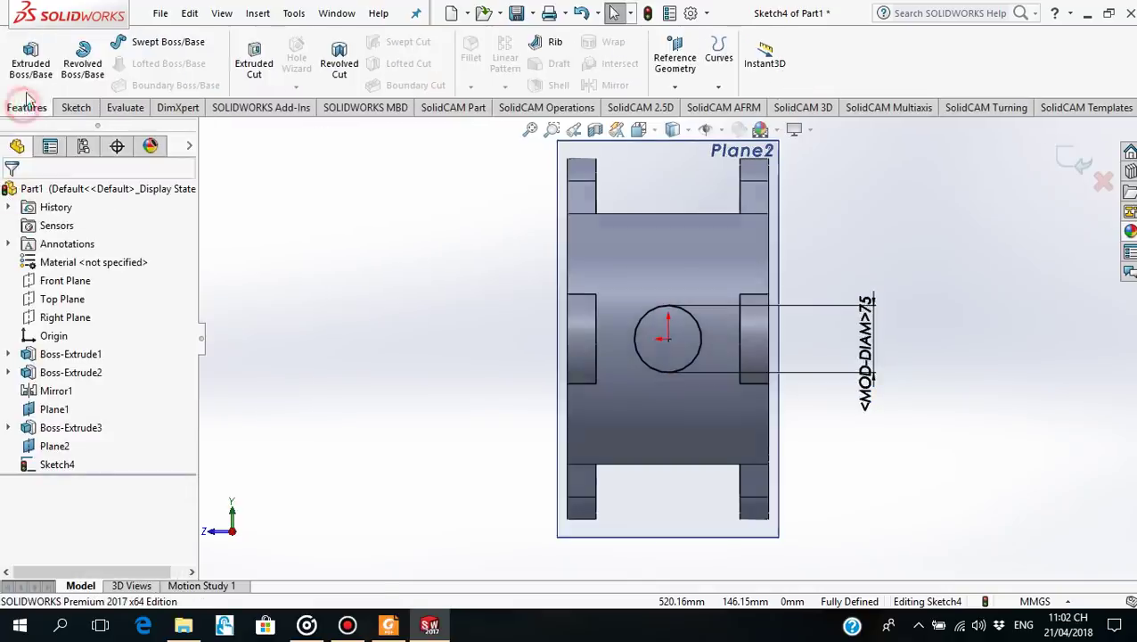
left_click(30, 58)
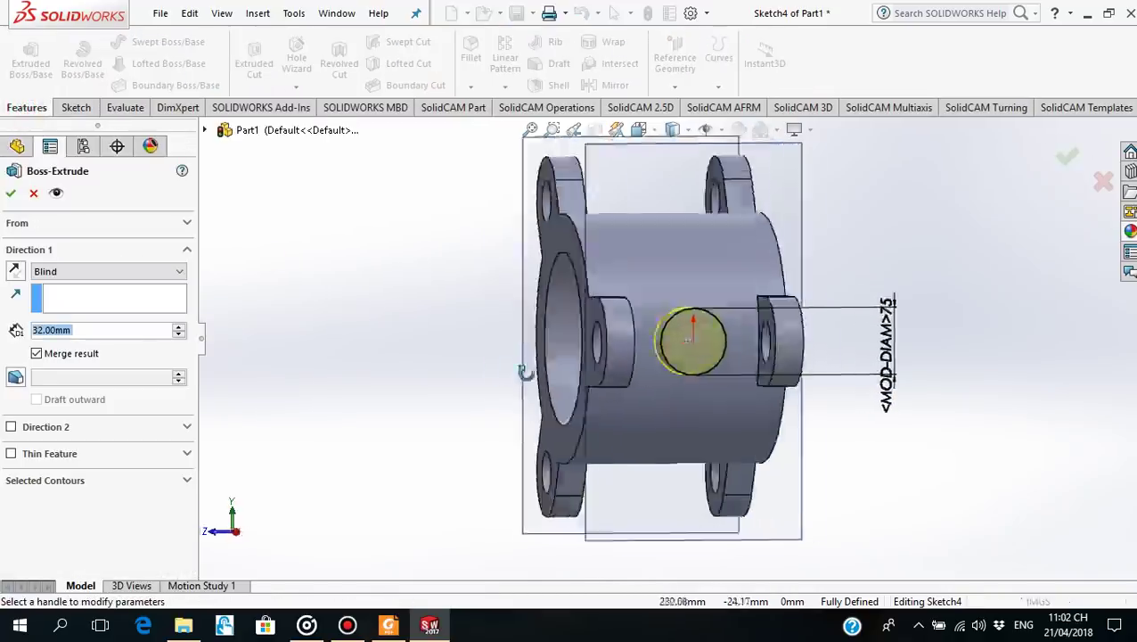
middle_click_drag(526, 372, 591, 482)
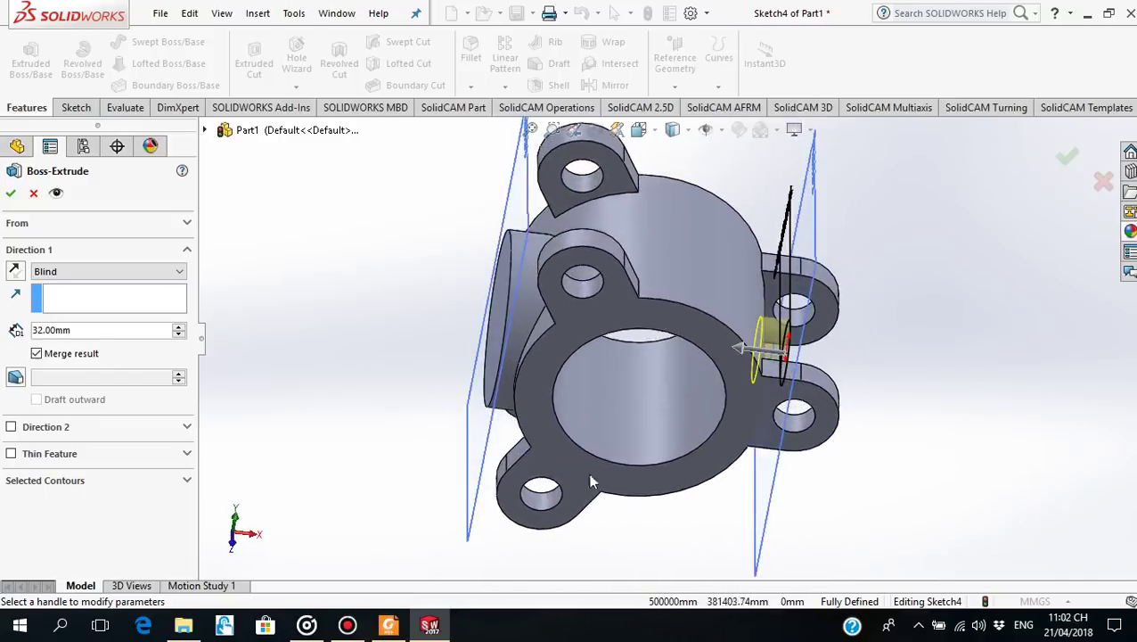
left_click(182, 277)
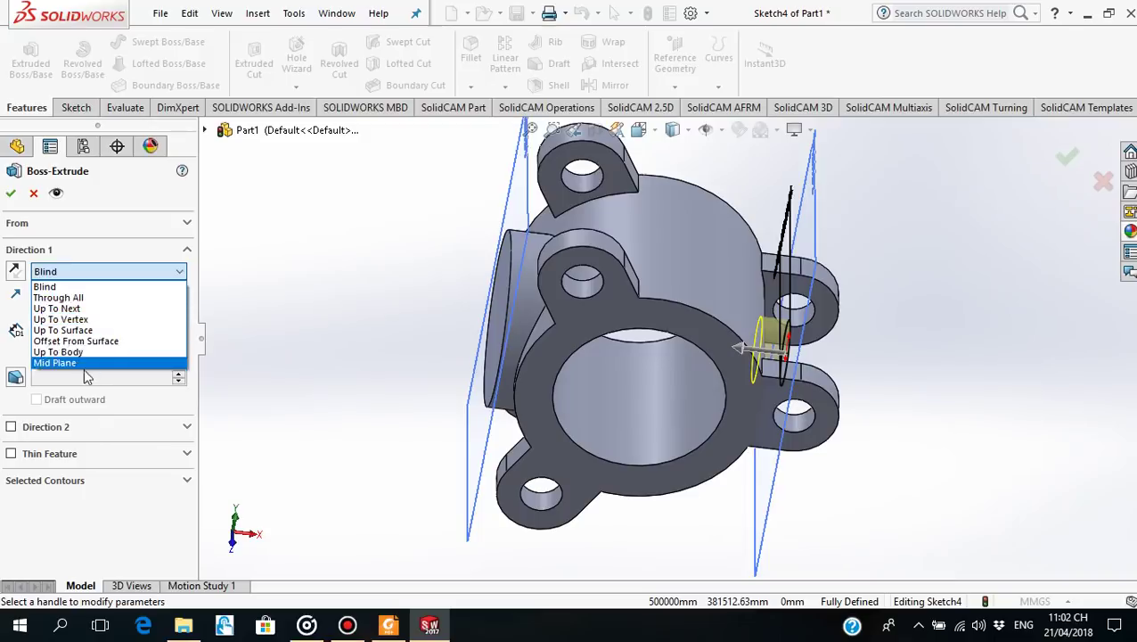
left_click(91, 331)
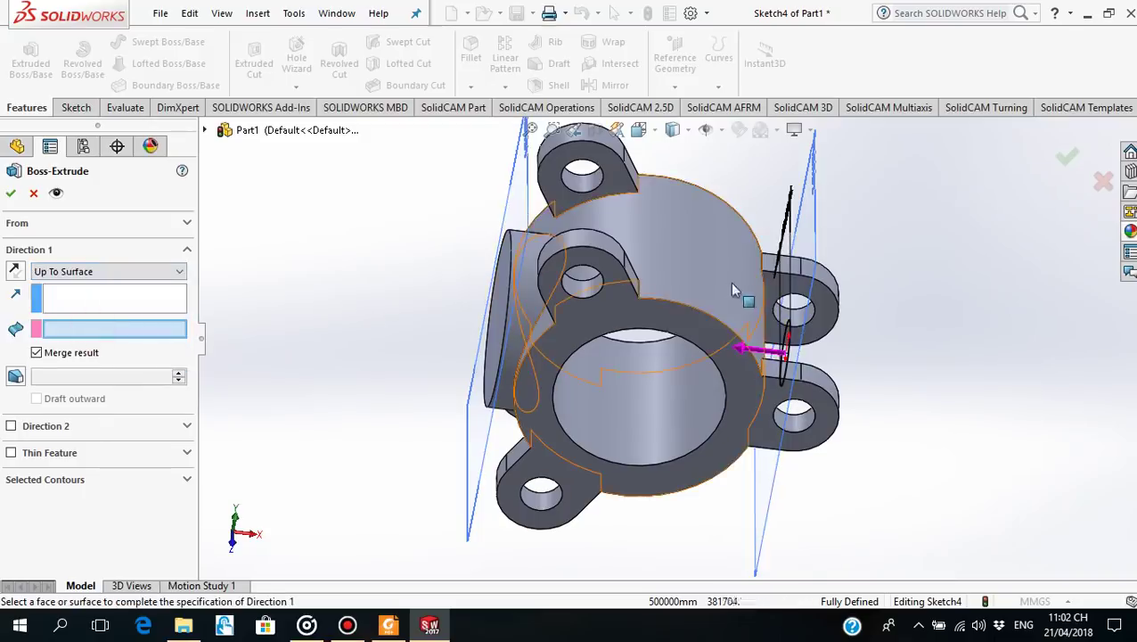
left_click(758, 367)
middle_click_drag(930, 438, 632, 468)
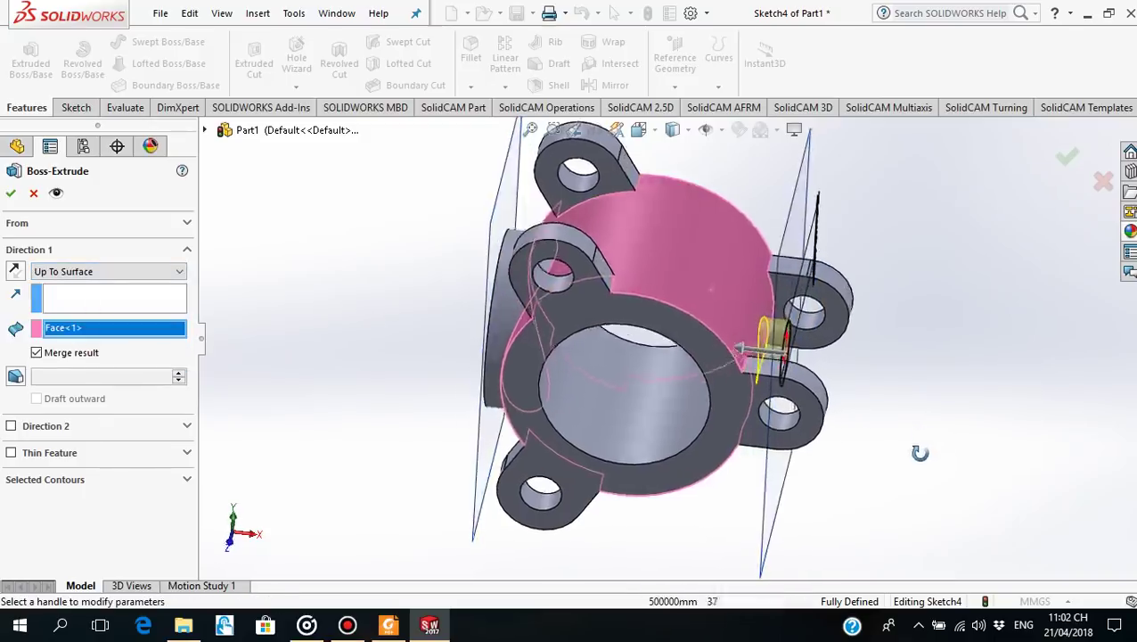
left_click(11, 195)
mouse_move(909, 446)
middle_mouse_down()
mouse_move(869, 413)
mouse_move(893, 401)
mouse_move(928, 408)
mouse_move(888, 398)
mouse_move(981, 360)
mouse_move(1006, 374)
mouse_move(1008, 392)
mouse_move(1013, 381)
mouse_move(862, 443)
mouse_move(935, 425)
middle_mouse_up()
left_click(389, 625)
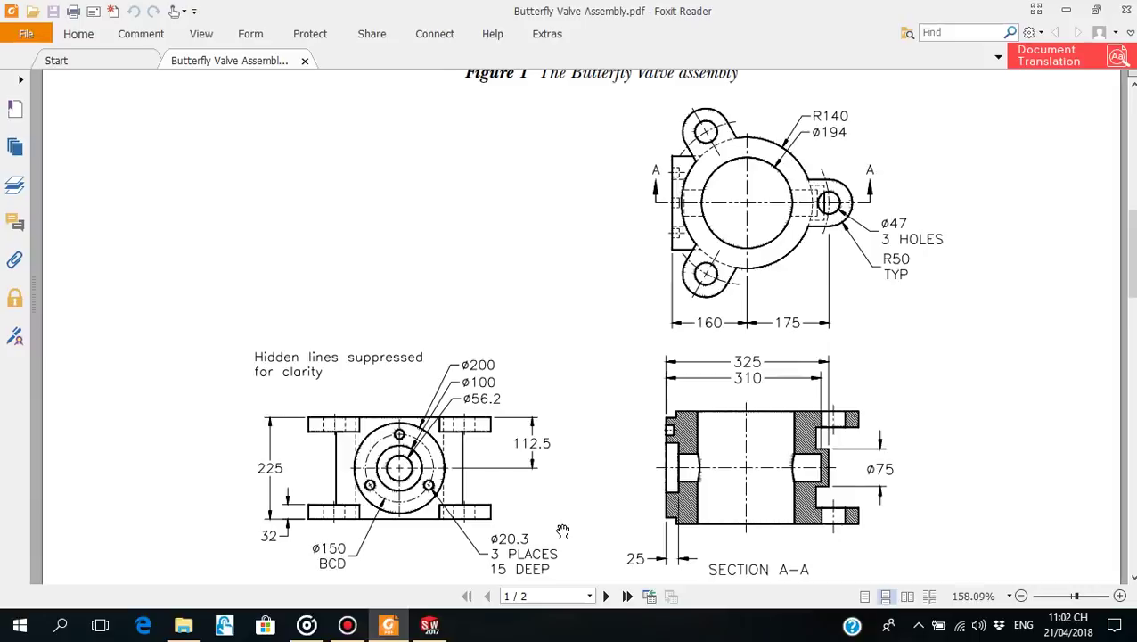
View the first side boss's end face head-on and read the bolt-hole sizes on the drawing.
left_click(389, 627)
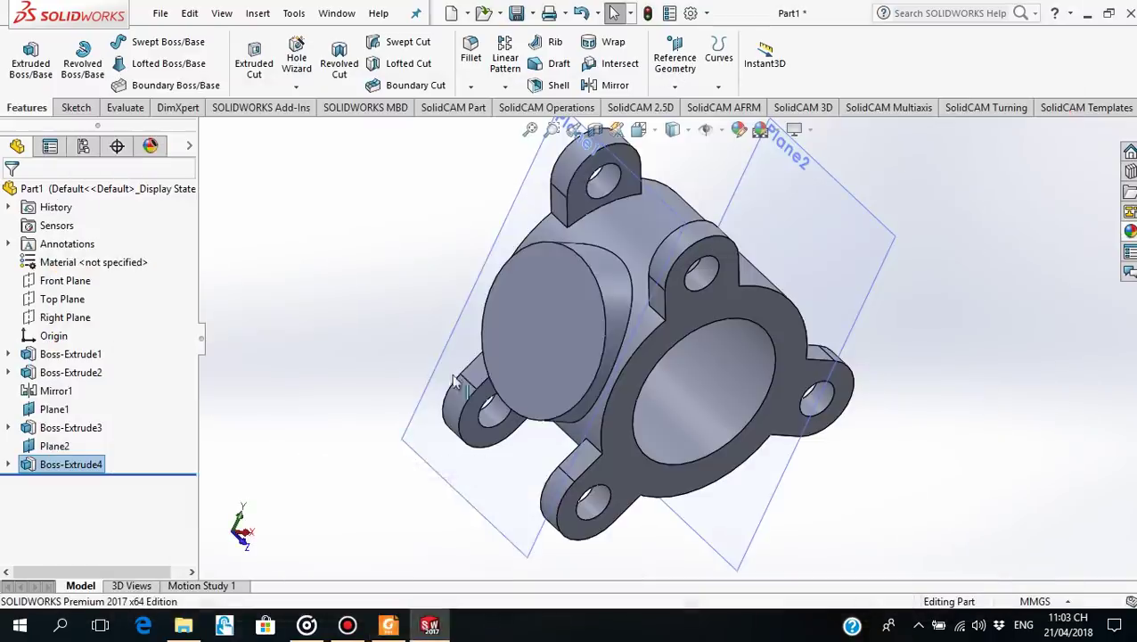
left_click(567, 326)
left_click(706, 272)
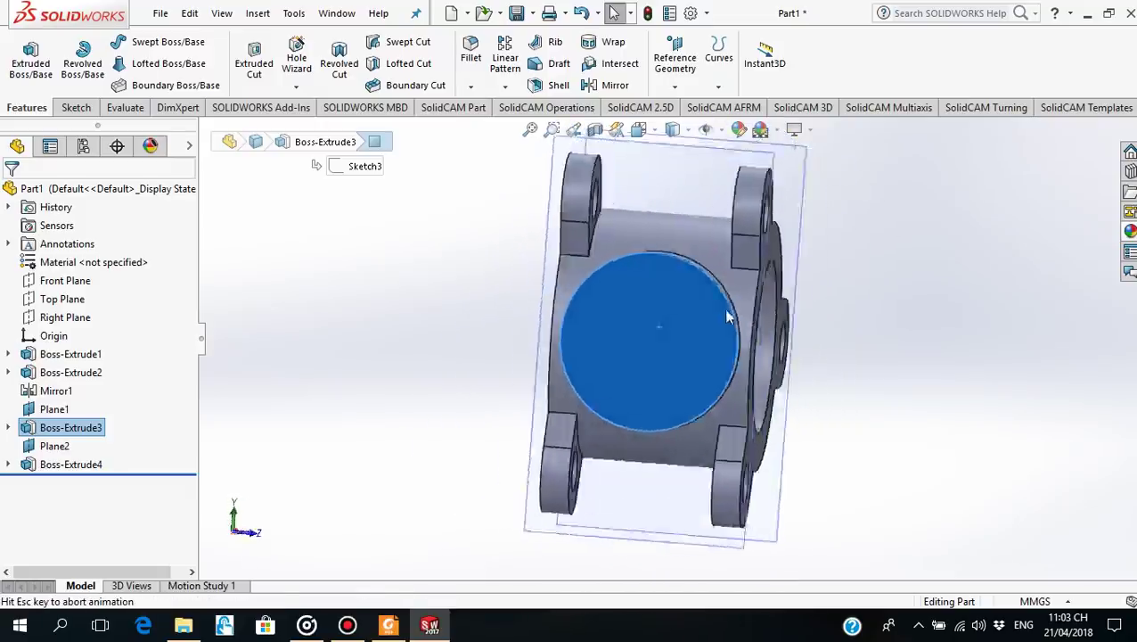
left_click(390, 627)
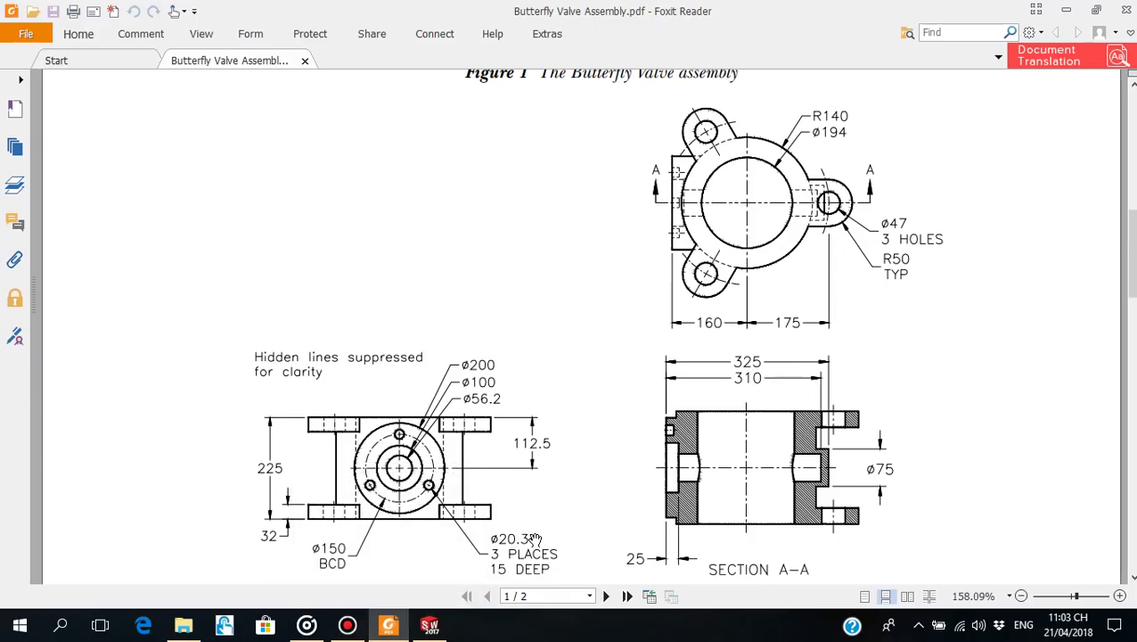
left_click(428, 624)
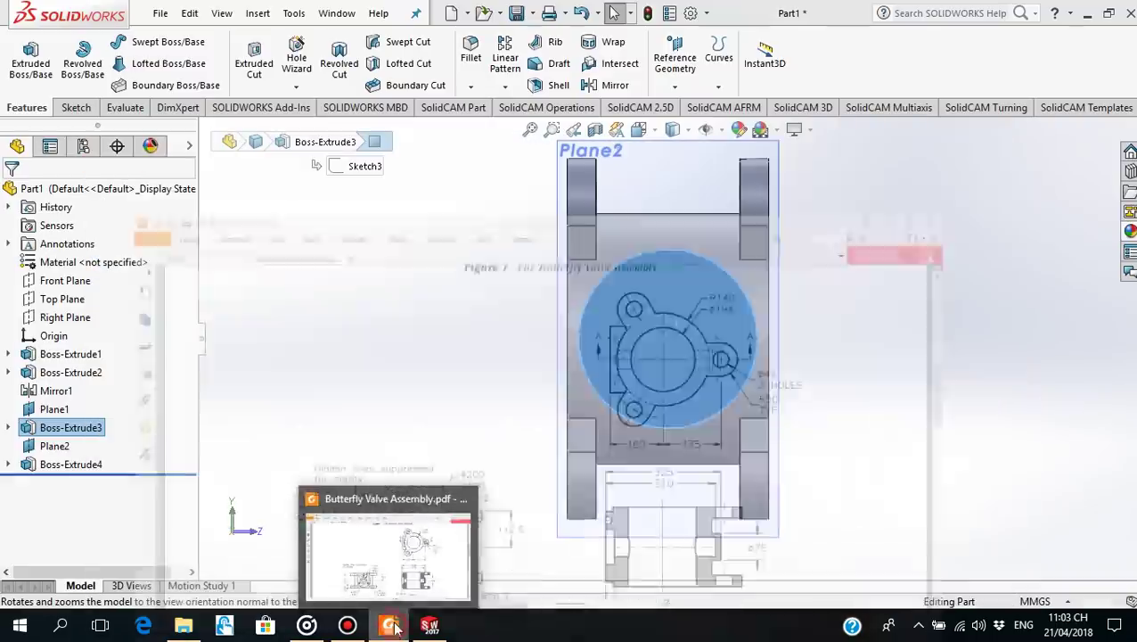
Draw a small circle right of the origin on the boss face and dimension it ø20.3.
left_click(75, 107)
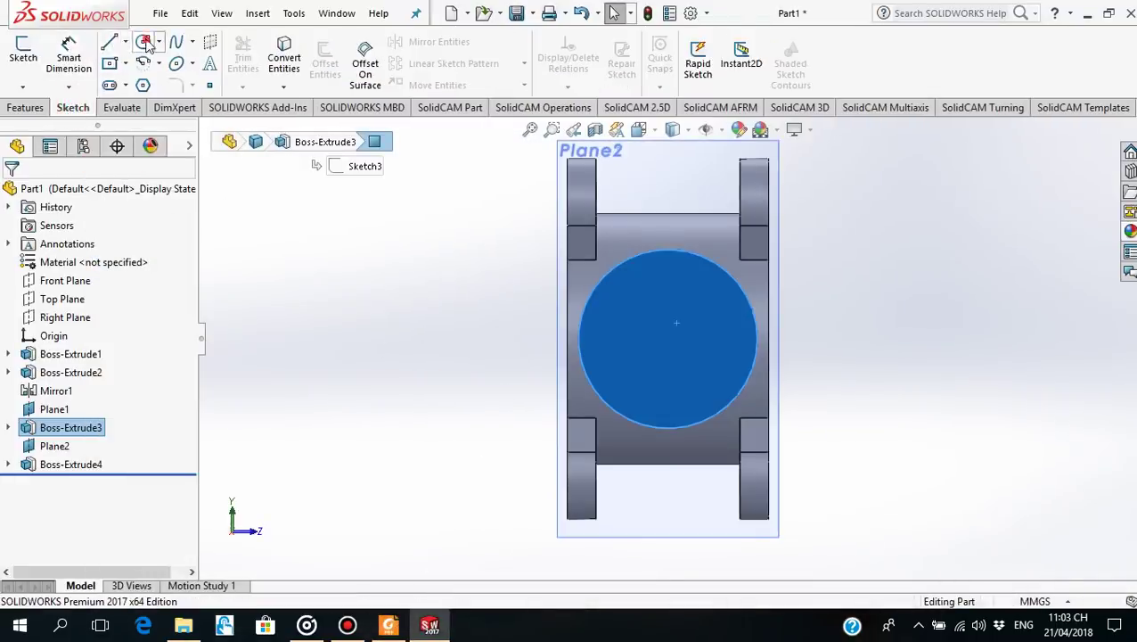
left_click(143, 42)
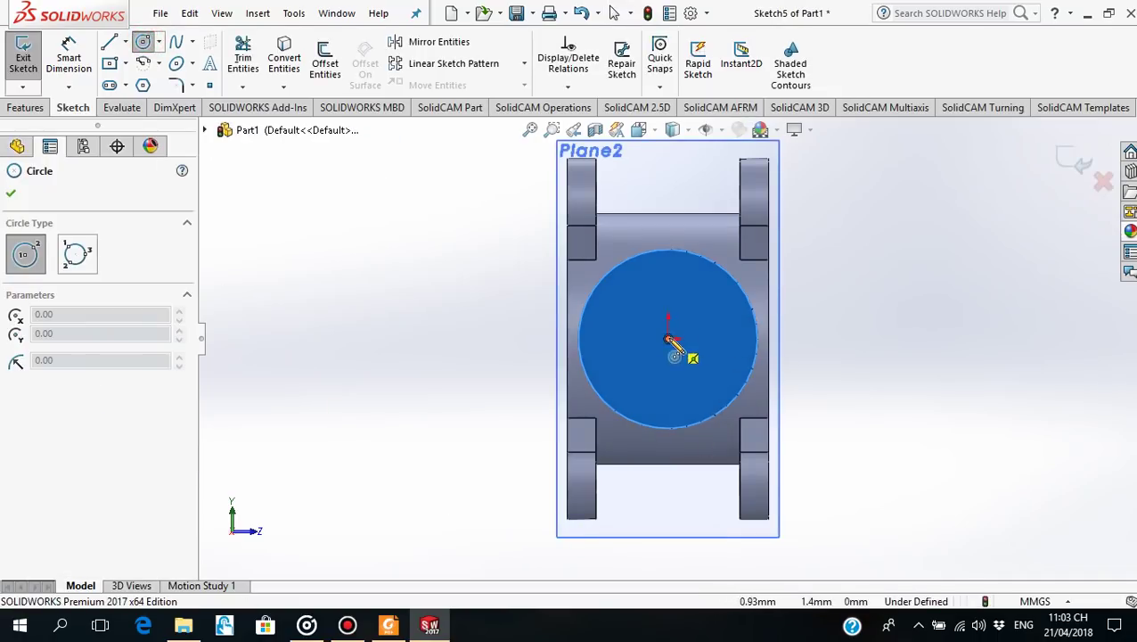
left_click(718, 339)
left_click(745, 343)
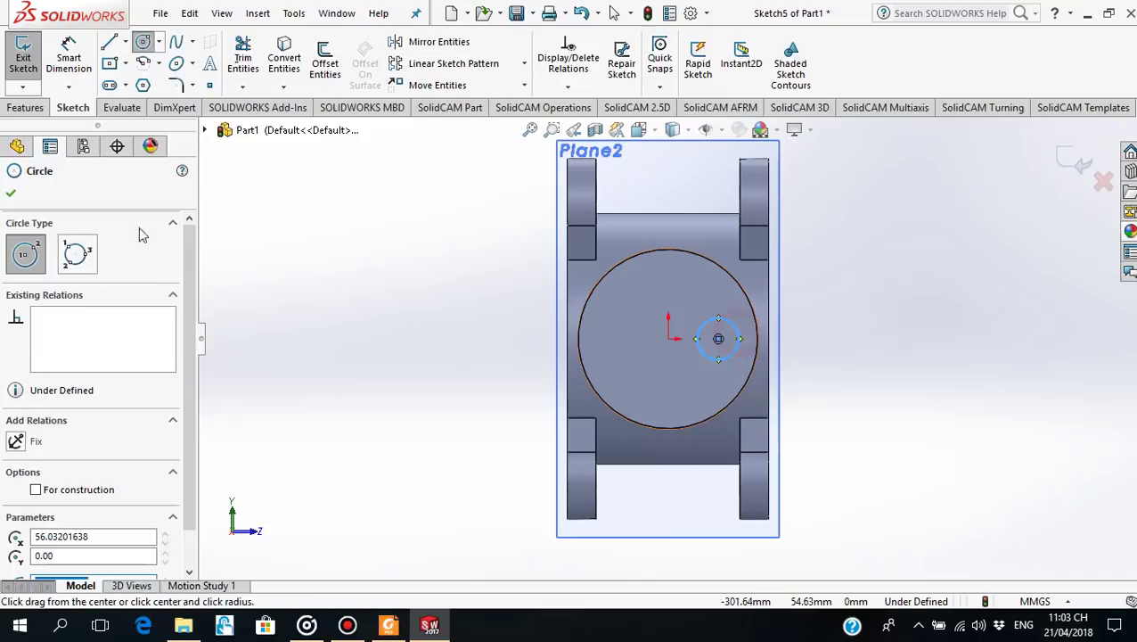
left_click(11, 194)
left_click(63, 70)
left_click(737, 330)
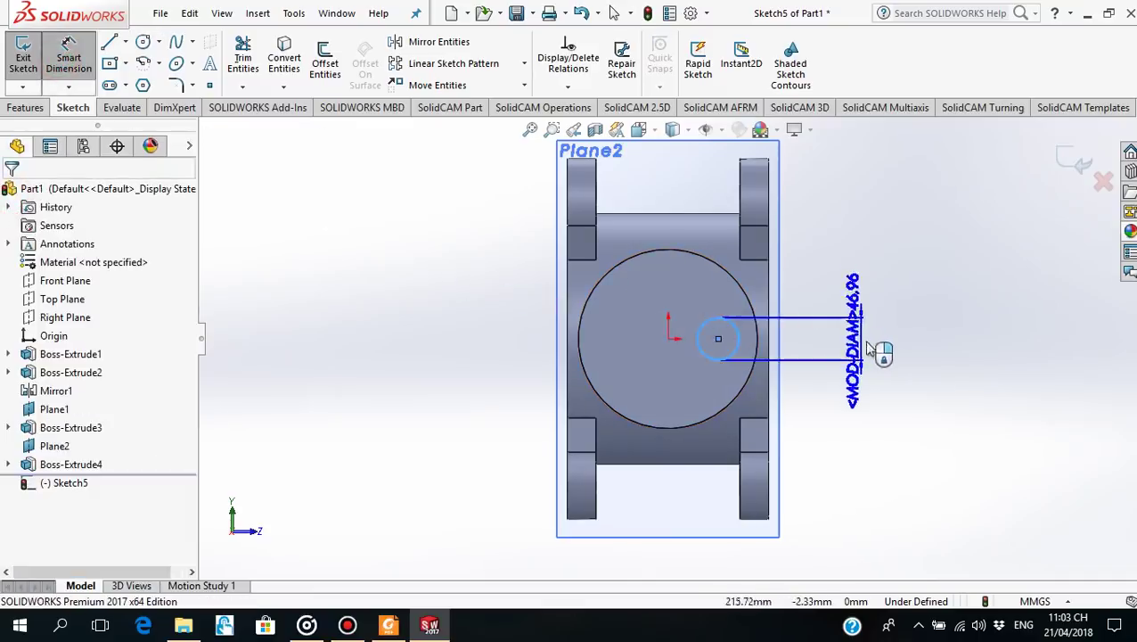
left_click(879, 356)
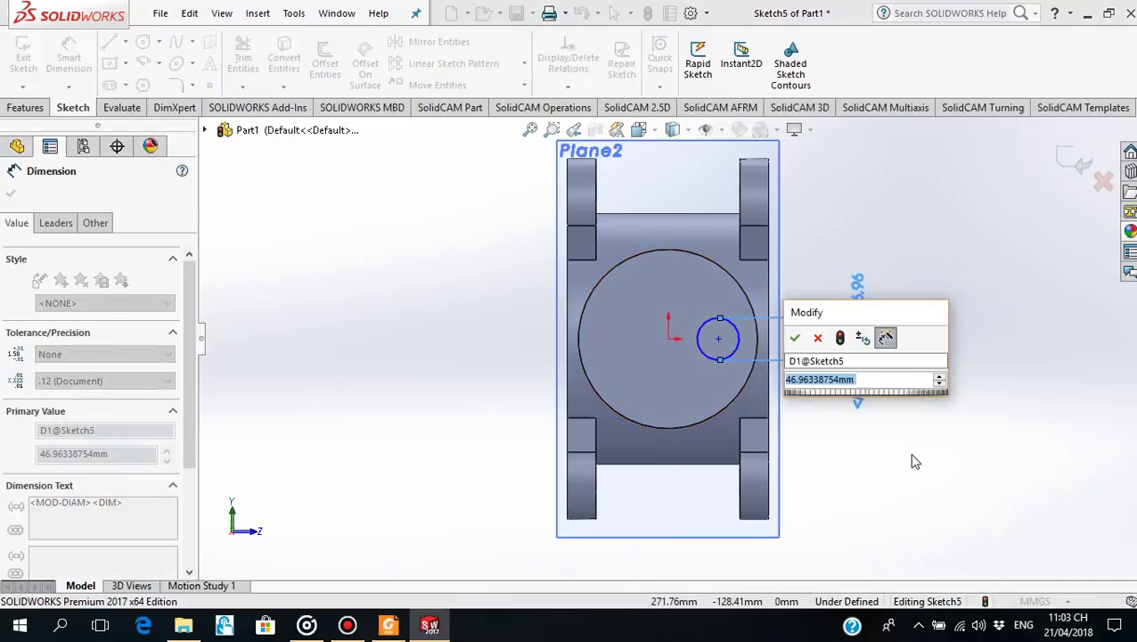
type("20")
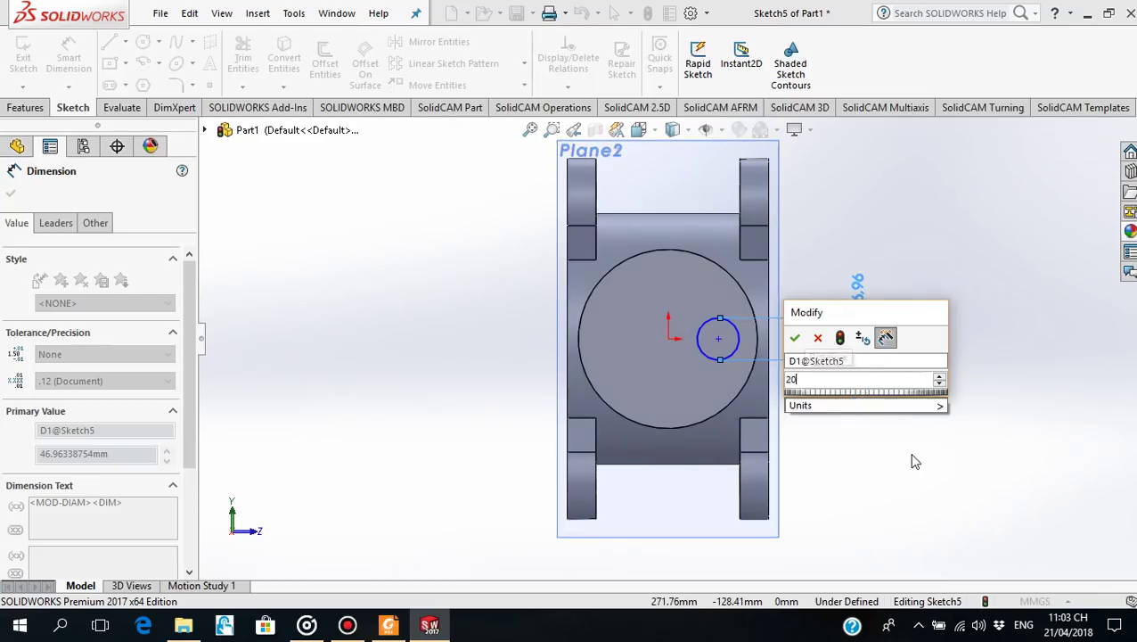
type(".3")
key("Return")
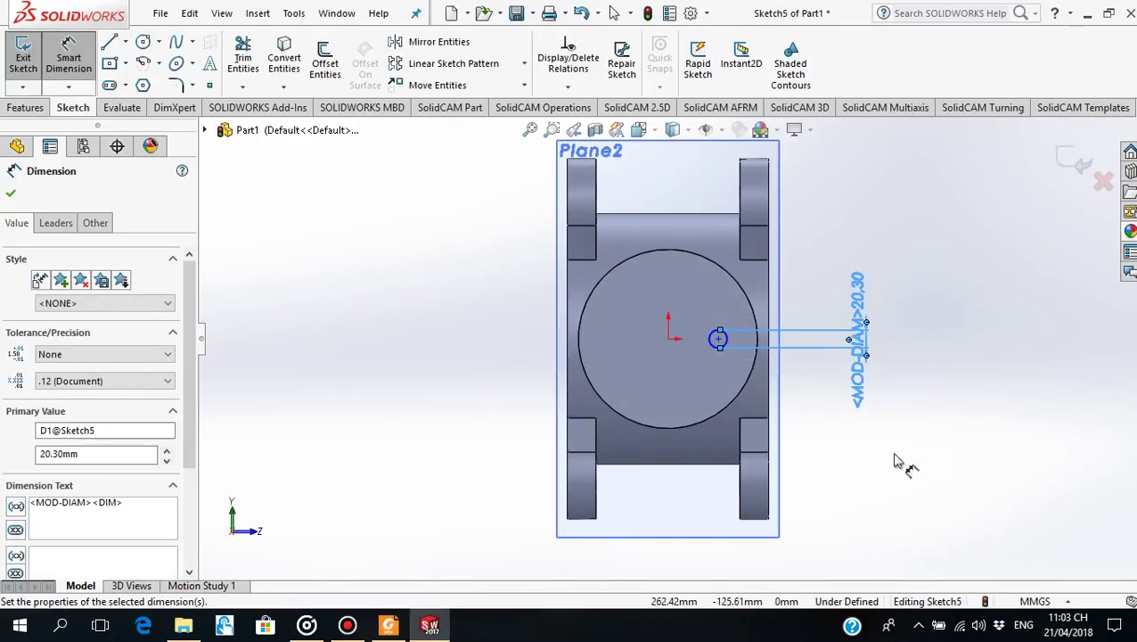
Dimension the circle's centre 150/2 = 75 mm horizontally from the origin.
scroll(709, 370, "down", 2)
scroll(709, 370, "down", 2)
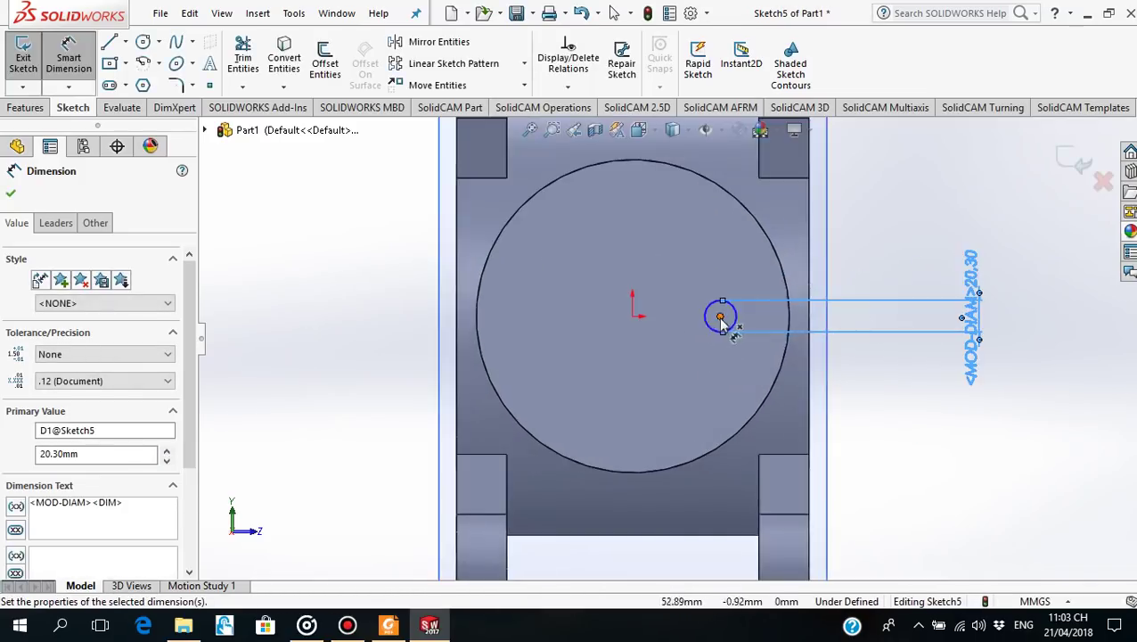
left_click(720, 316)
left_click(636, 318)
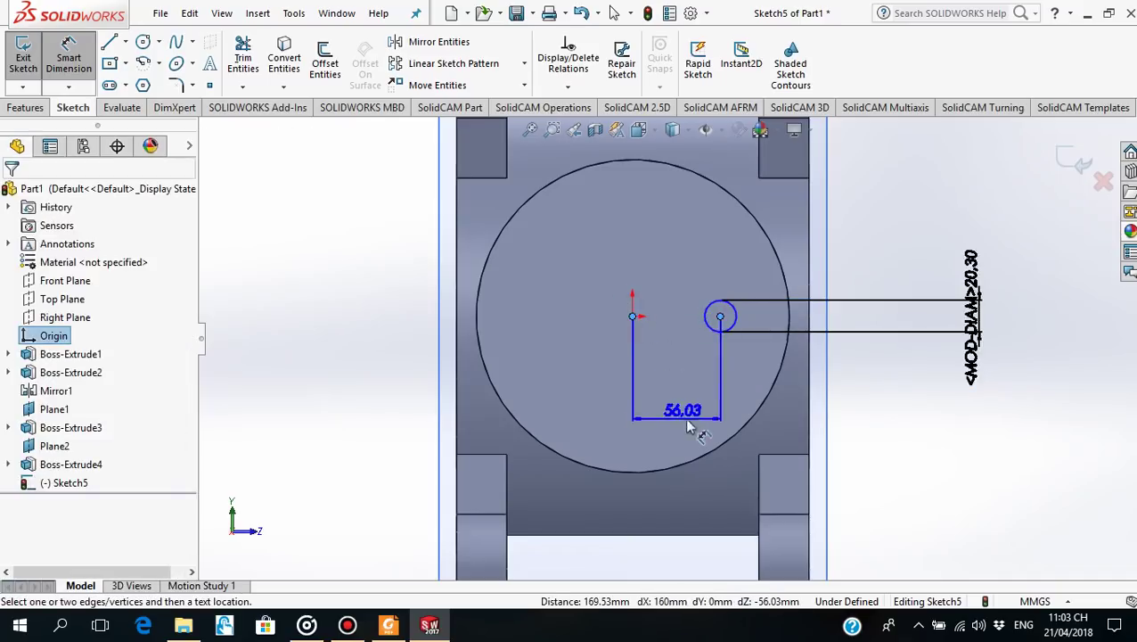
left_click(685, 417)
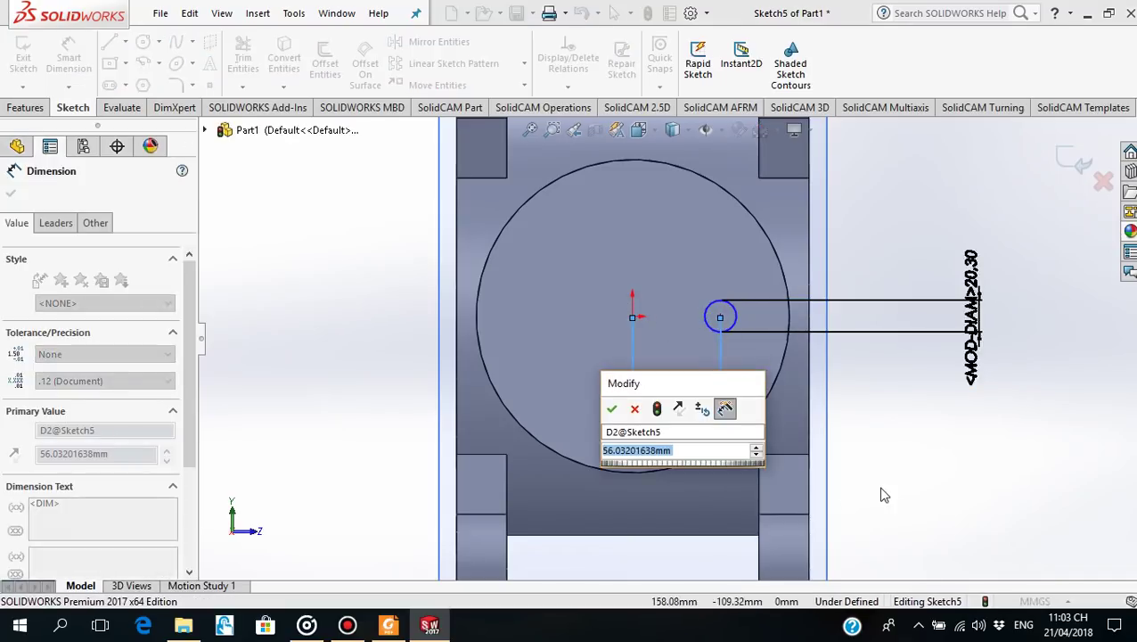
type("150")
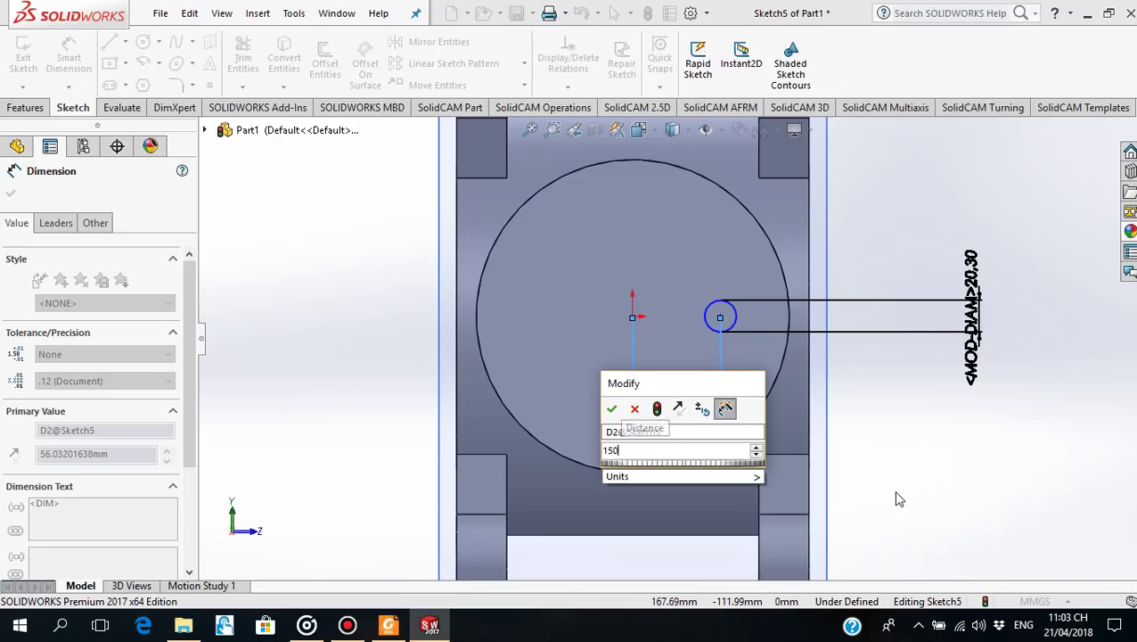
type("/2")
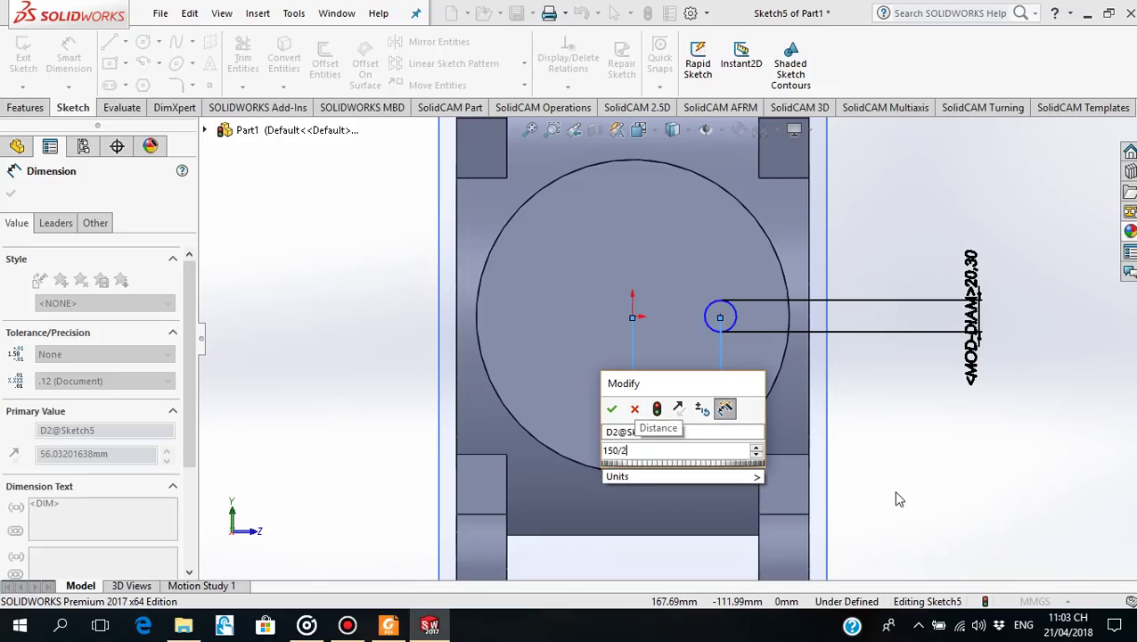
key("Return")
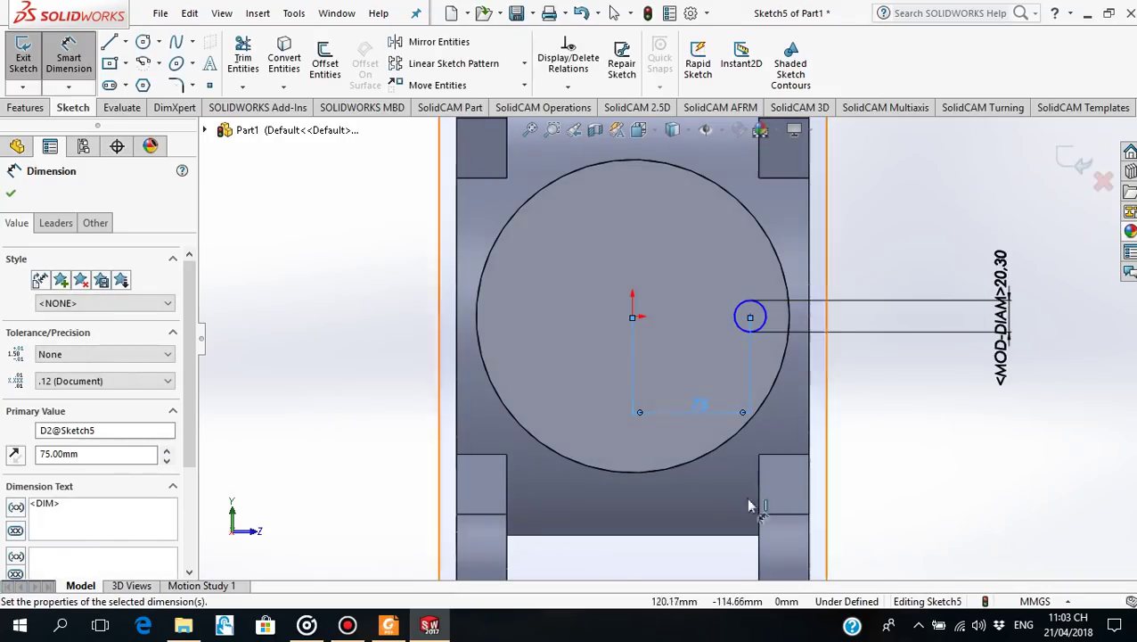
left_click(11, 194)
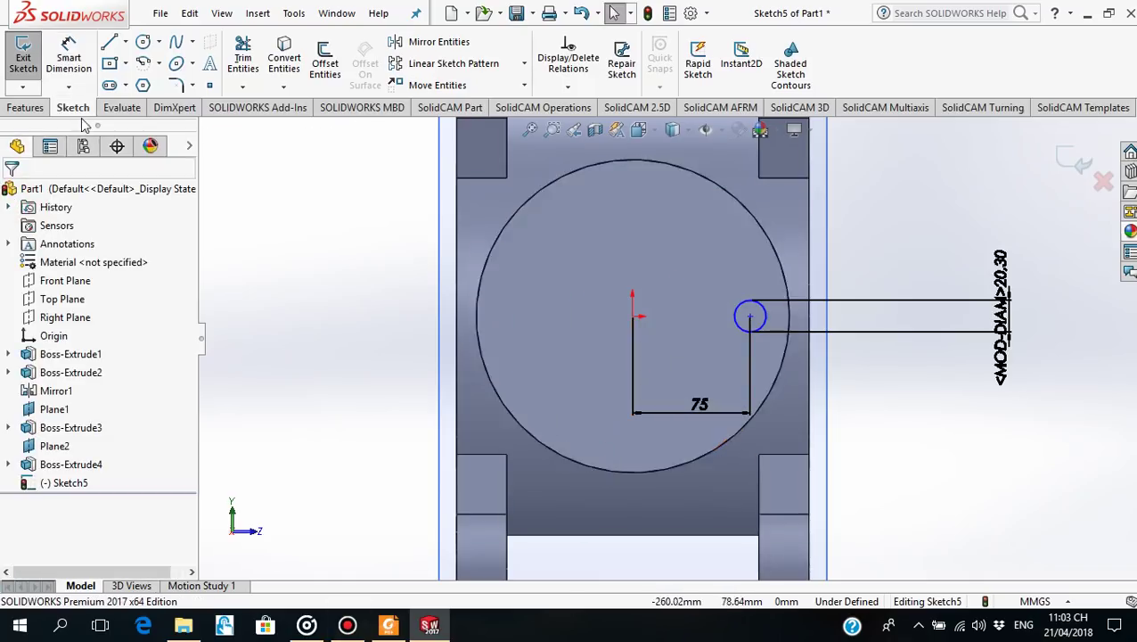
Cut the ø20.3 circle as a 15 mm deep blind Extruded Cut, checking the drawing.
left_click(390, 626)
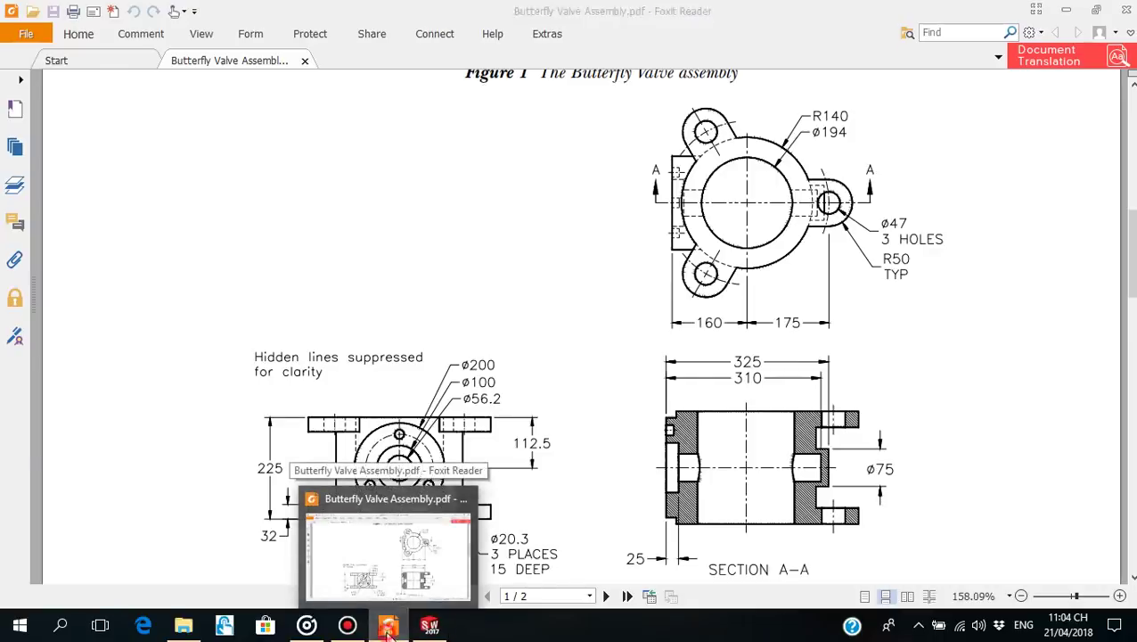
left_click(389, 628)
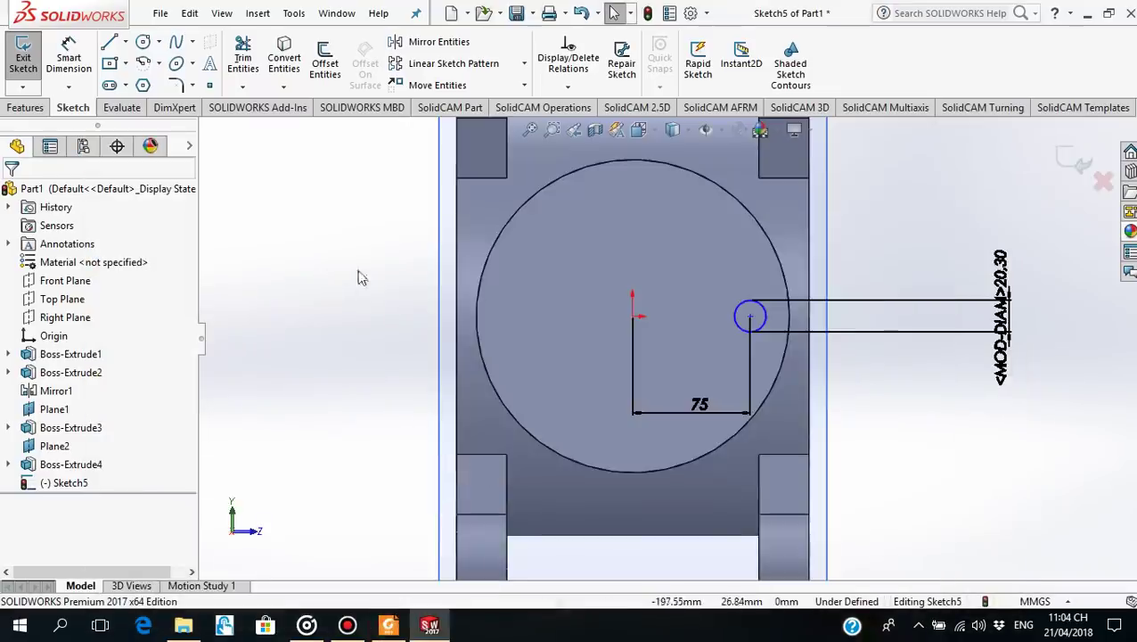
left_click(25, 107)
left_click(253, 71)
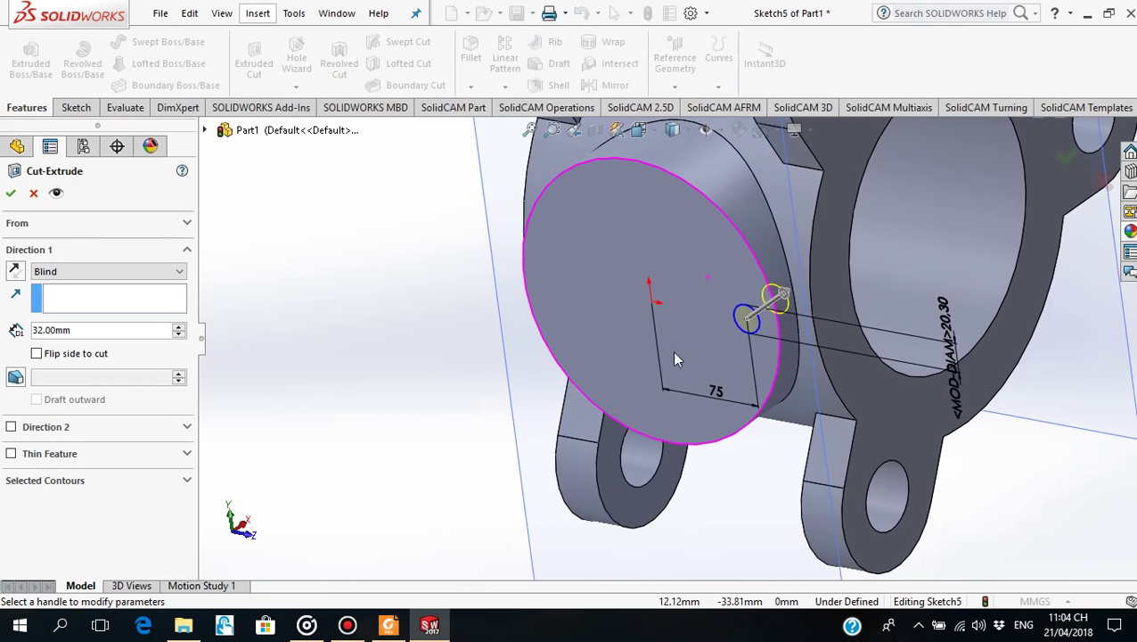
double_click(75, 332)
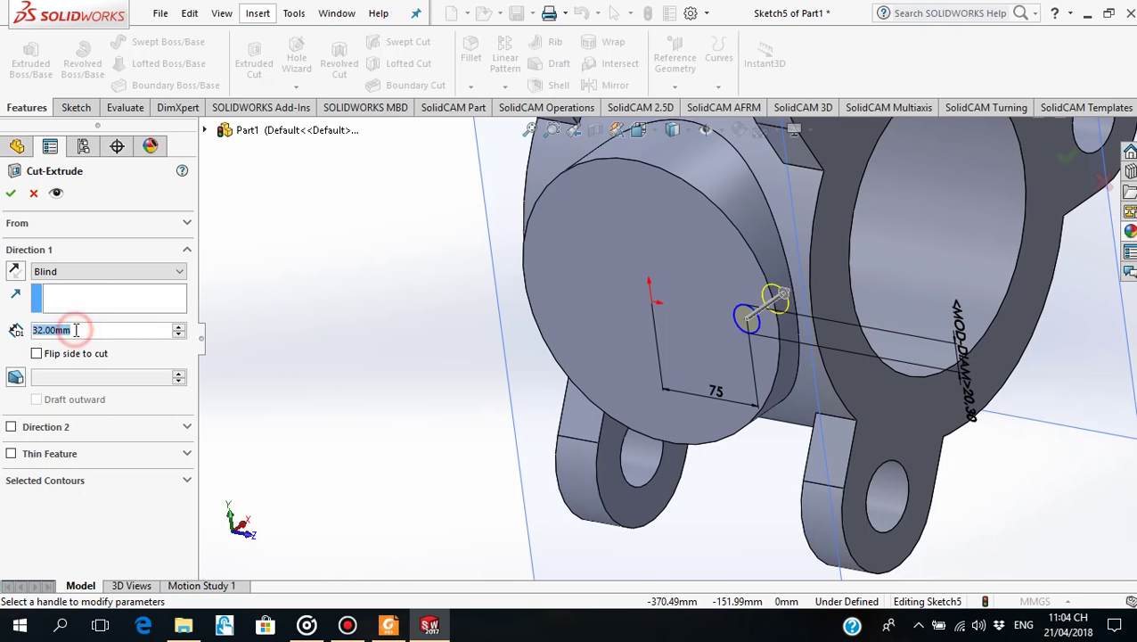
type("15")
key("Return")
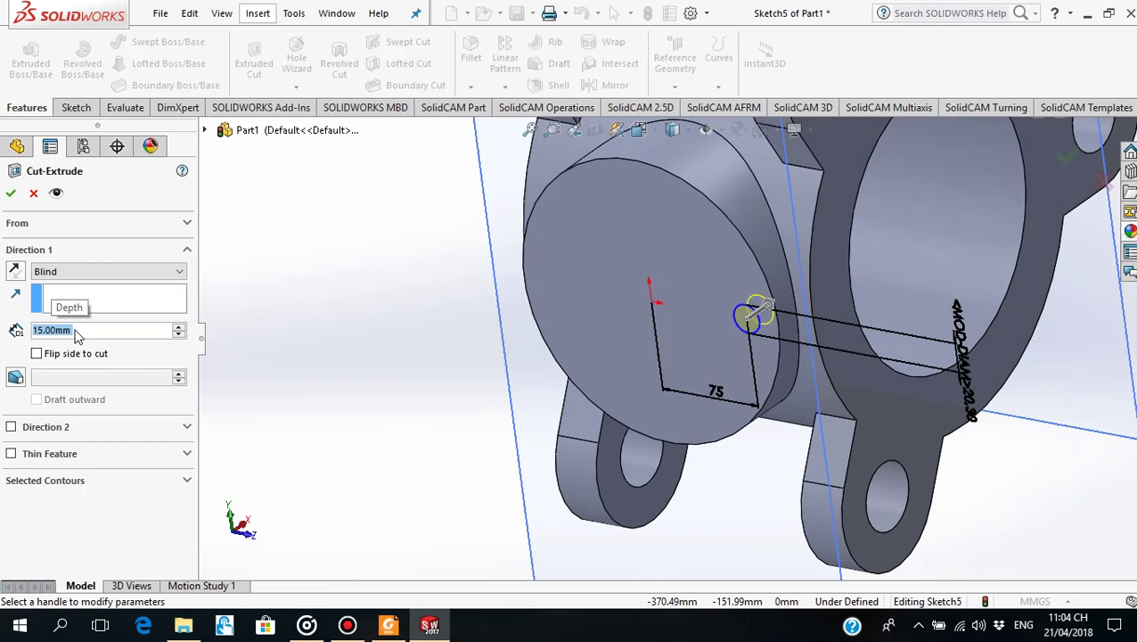
mouse_move(878, 258)
middle_mouse_down()
mouse_move(810, 295)
mouse_move(887, 236)
middle_mouse_up()
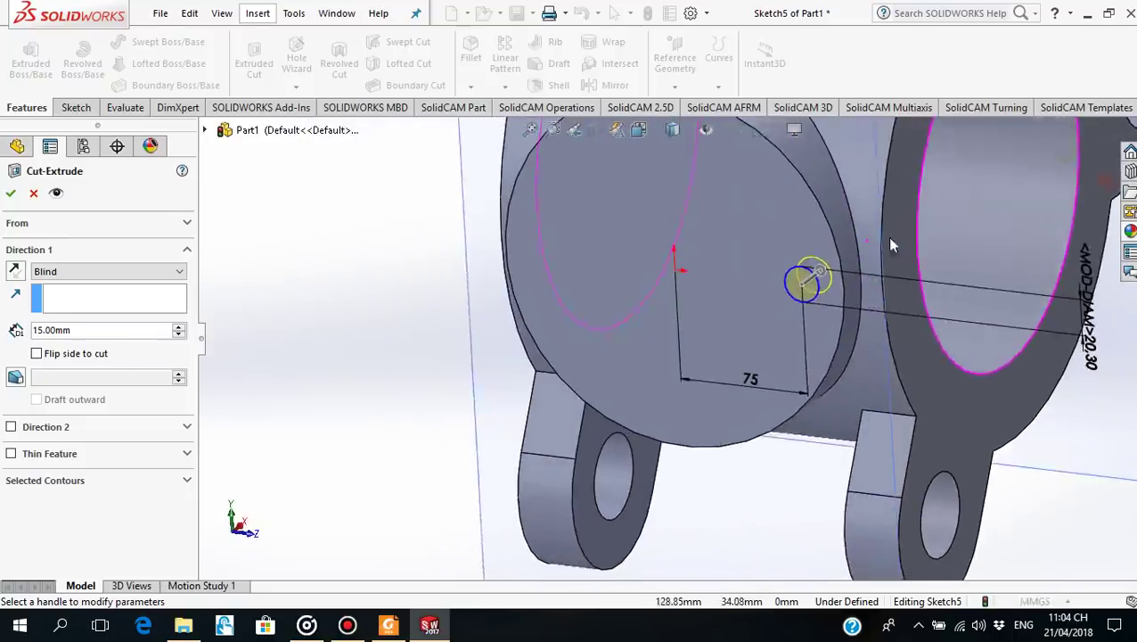
left_click(389, 626)
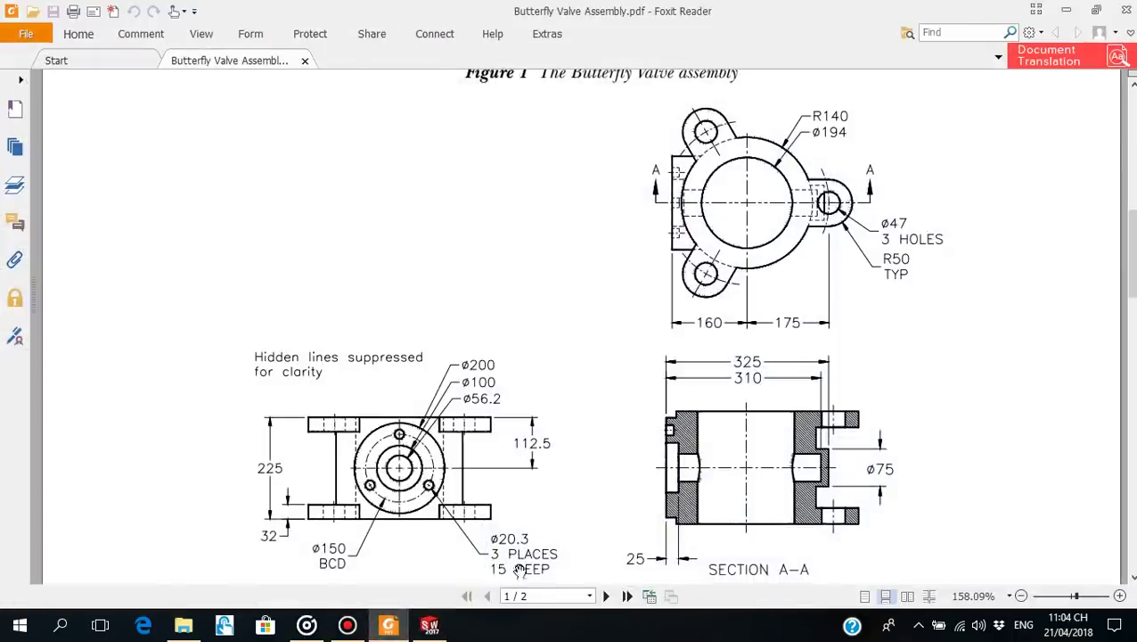
left_click(389, 626)
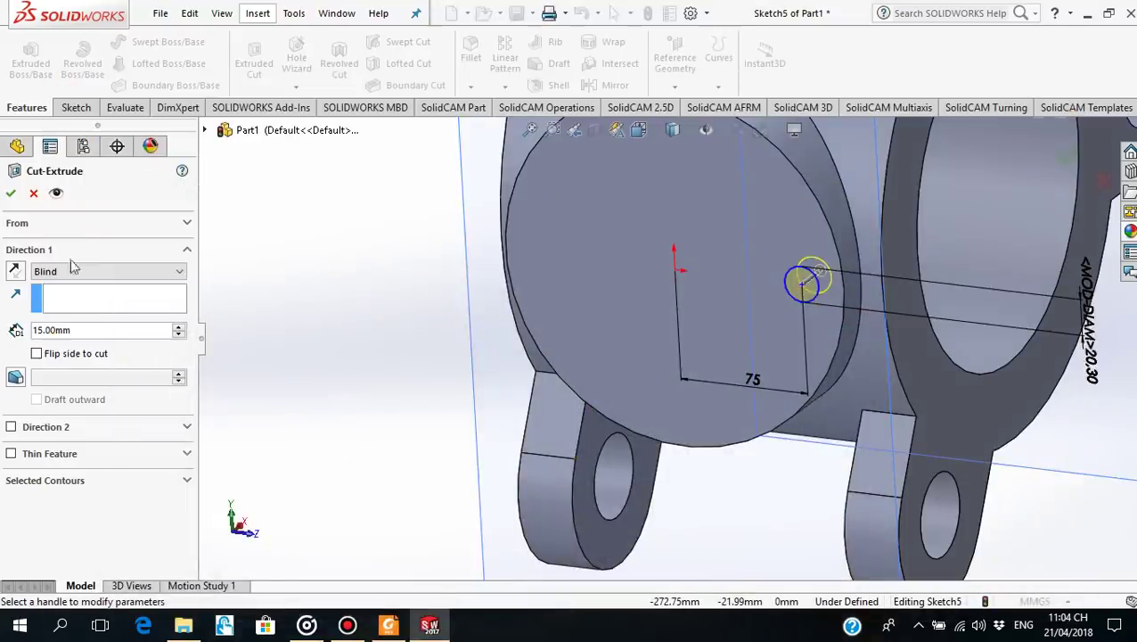
left_click(10, 194)
Turn the view head-on to the boss's circular face, then orbit to an angled view.
key("f")
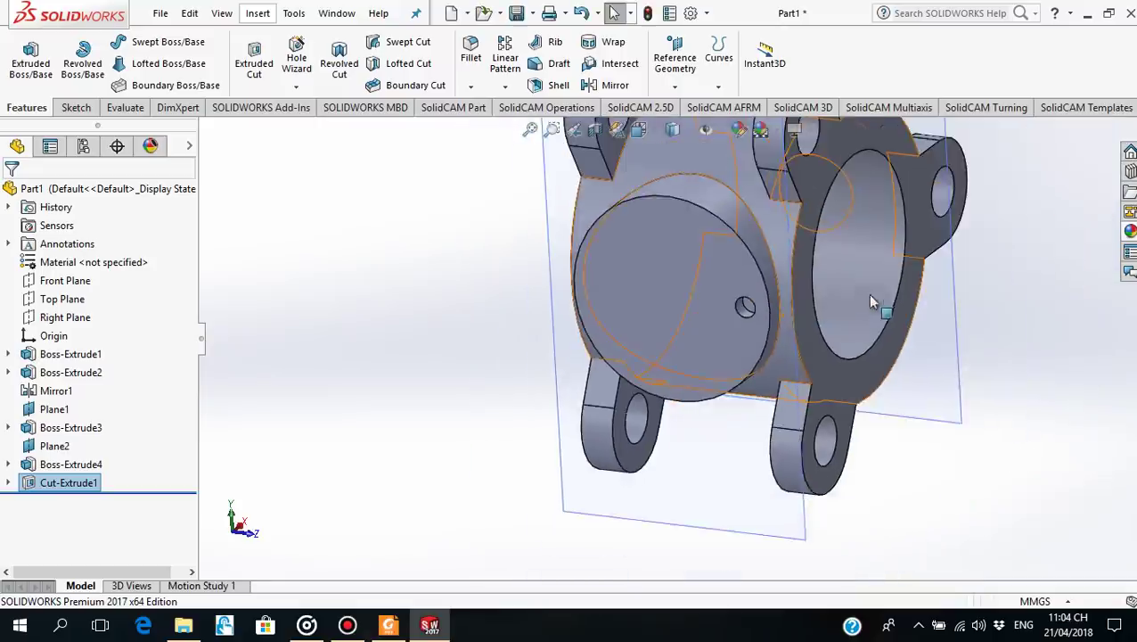
left_click(812, 324)
key("ctrl+8")
middle_click_drag(768, 272, 758, 290)
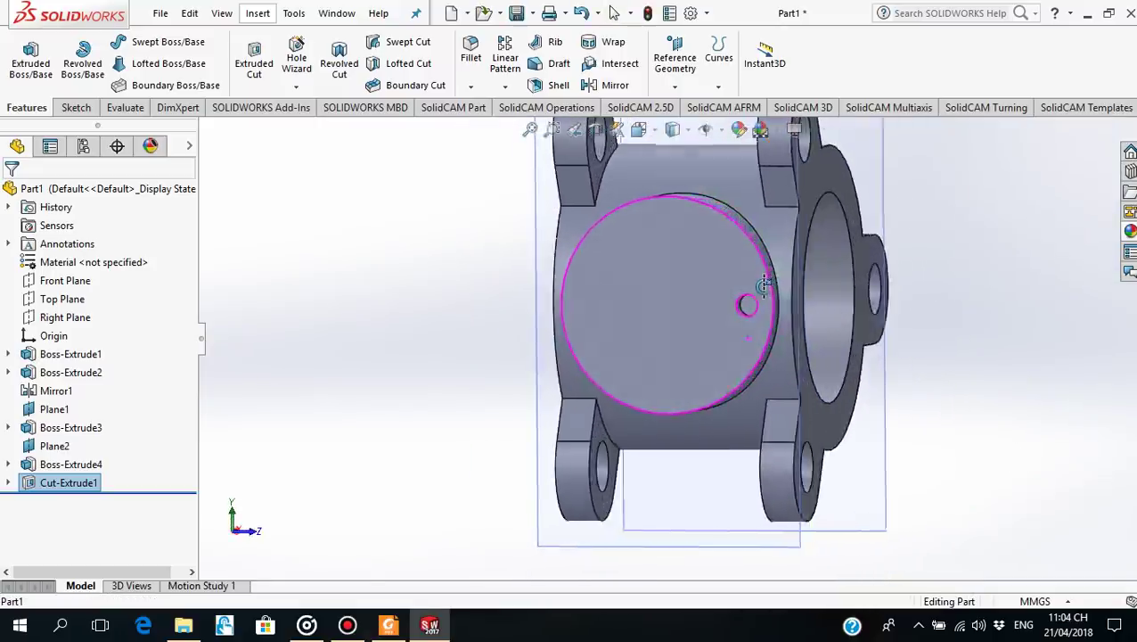
scroll(747, 308, "down", 2)
left_click(635, 361)
key("ctrl+8")
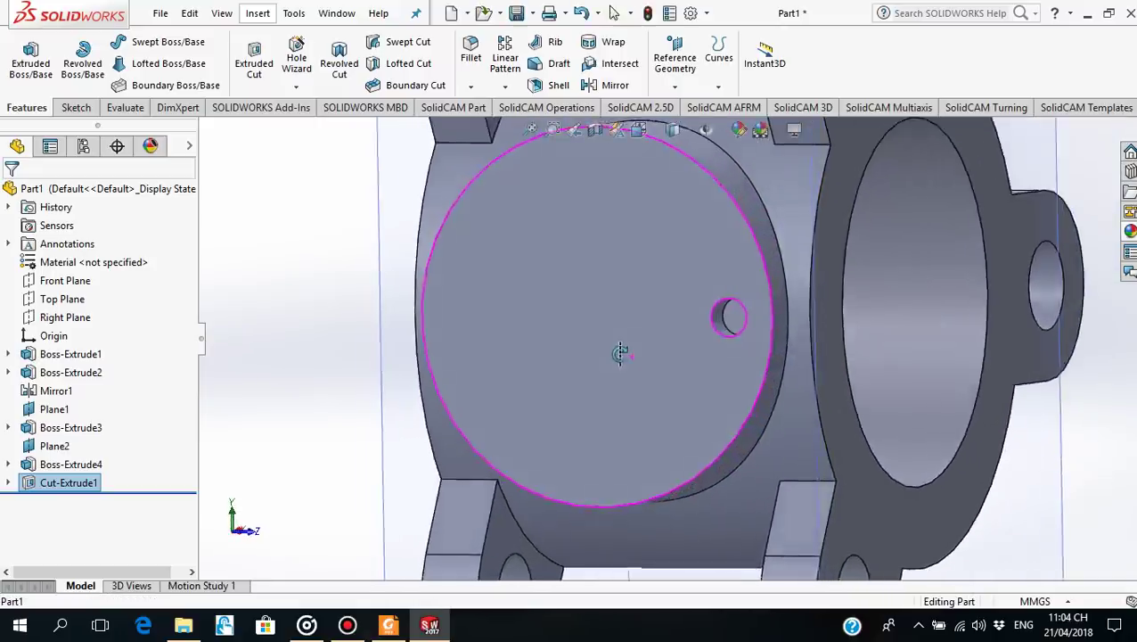
middle_click_drag(639, 346, 622, 339)
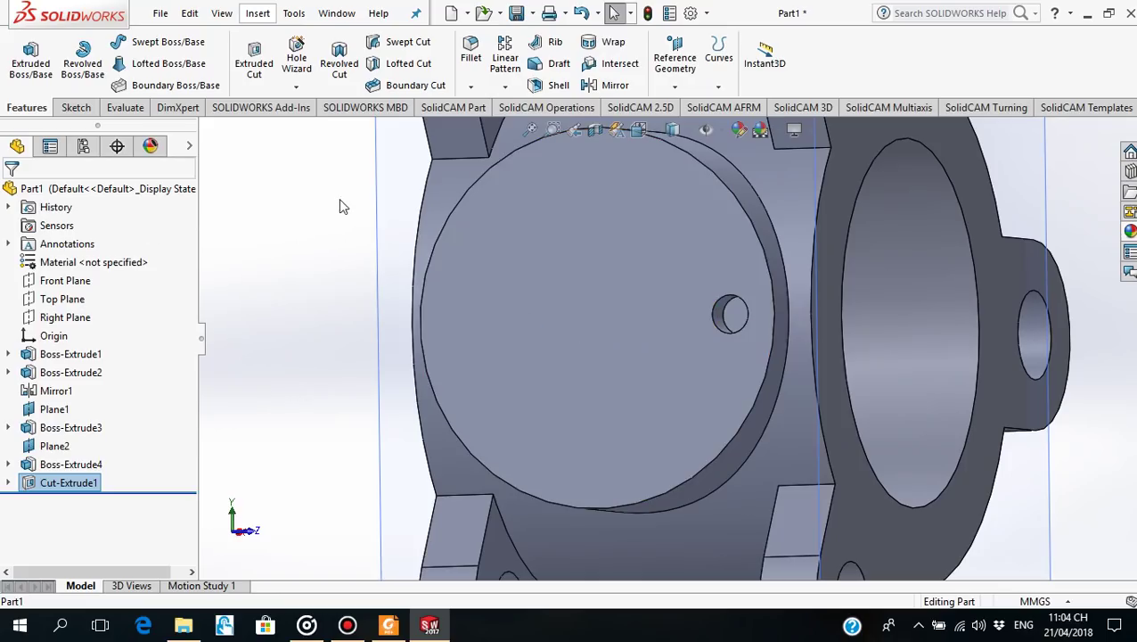
Circular-pattern the hole about the boss's cylindrical face: 3 equally spaced instances over 360°.
left_click(504, 87)
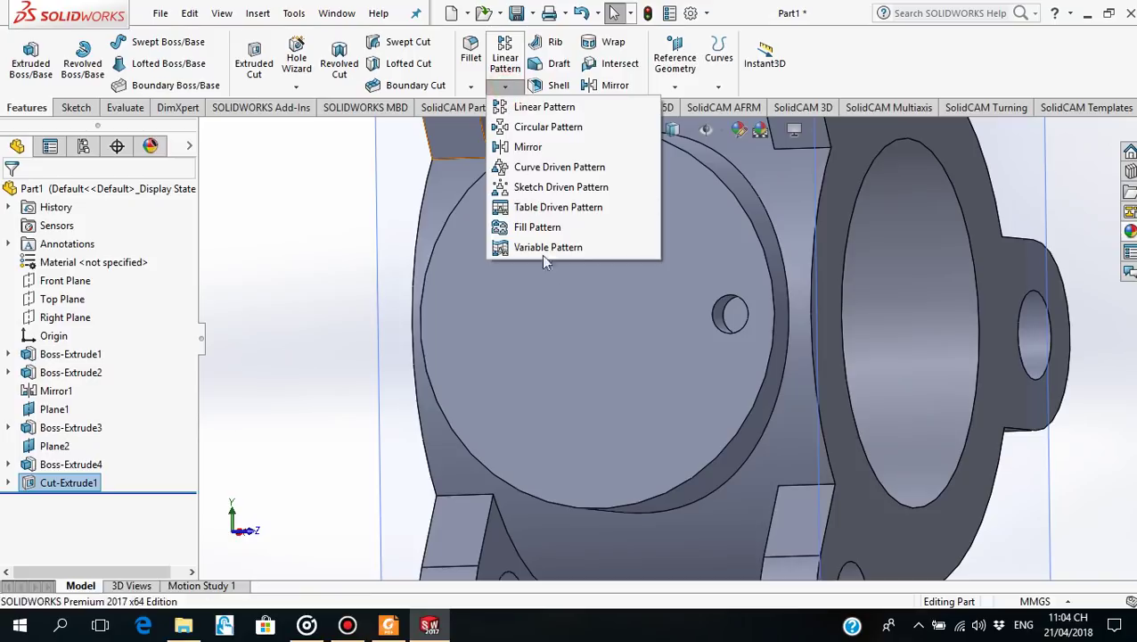
left_click(557, 129)
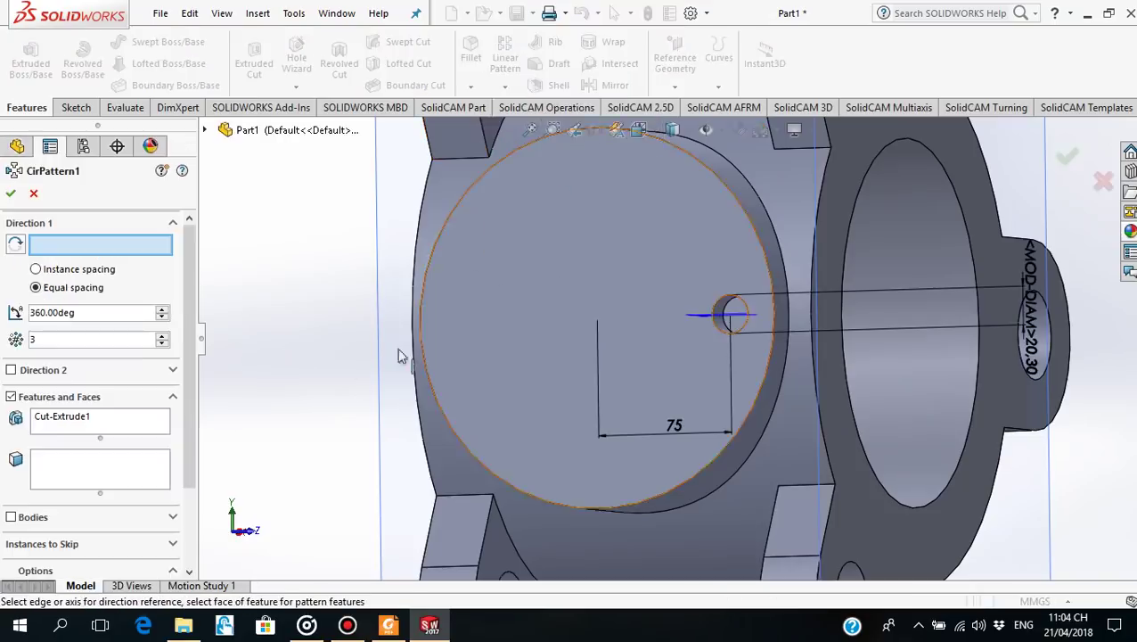
scroll(572, 466, "down", 1)
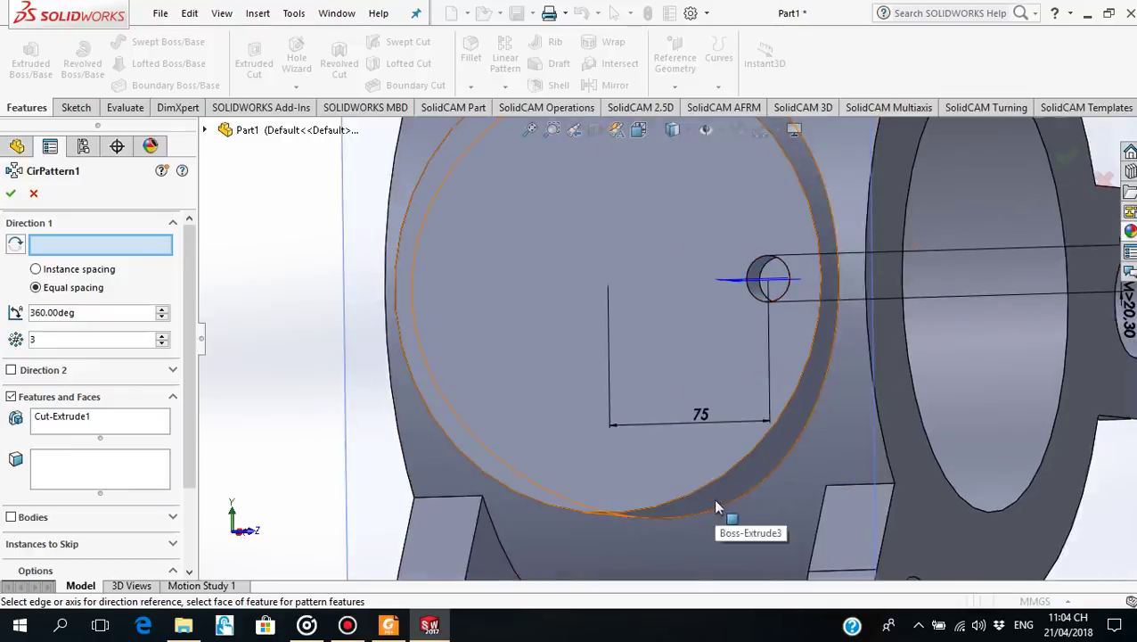
left_click(715, 500)
mouse_move(575, 456)
middle_mouse_down()
mouse_move(601, 314)
mouse_move(662, 221)
middle_mouse_up()
scroll(601, 315, "up", 2)
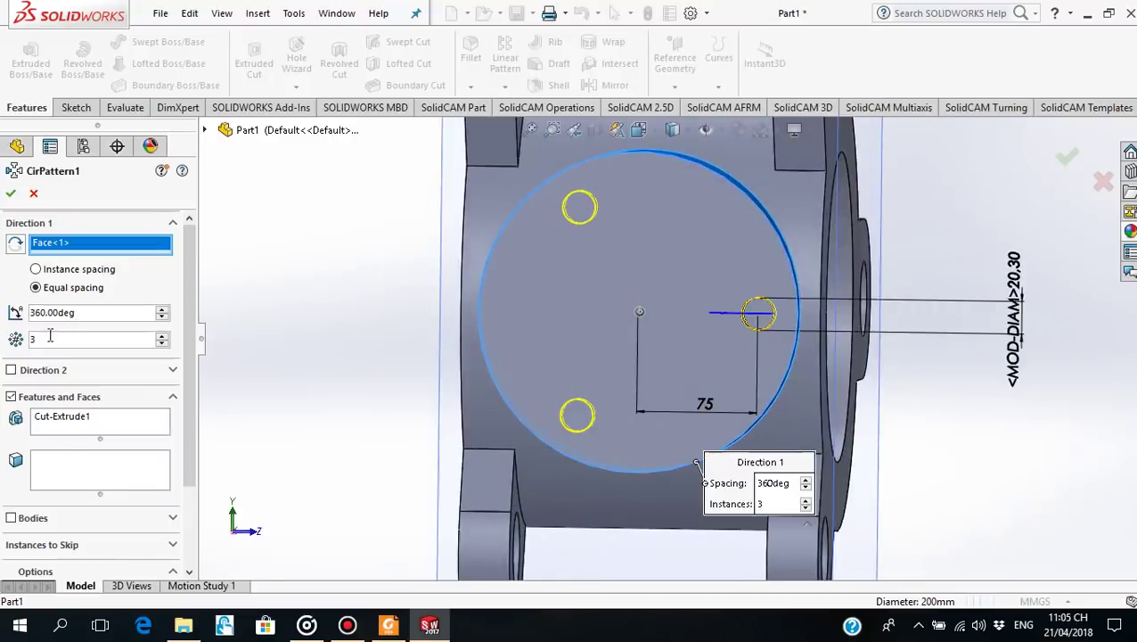
left_click(389, 626)
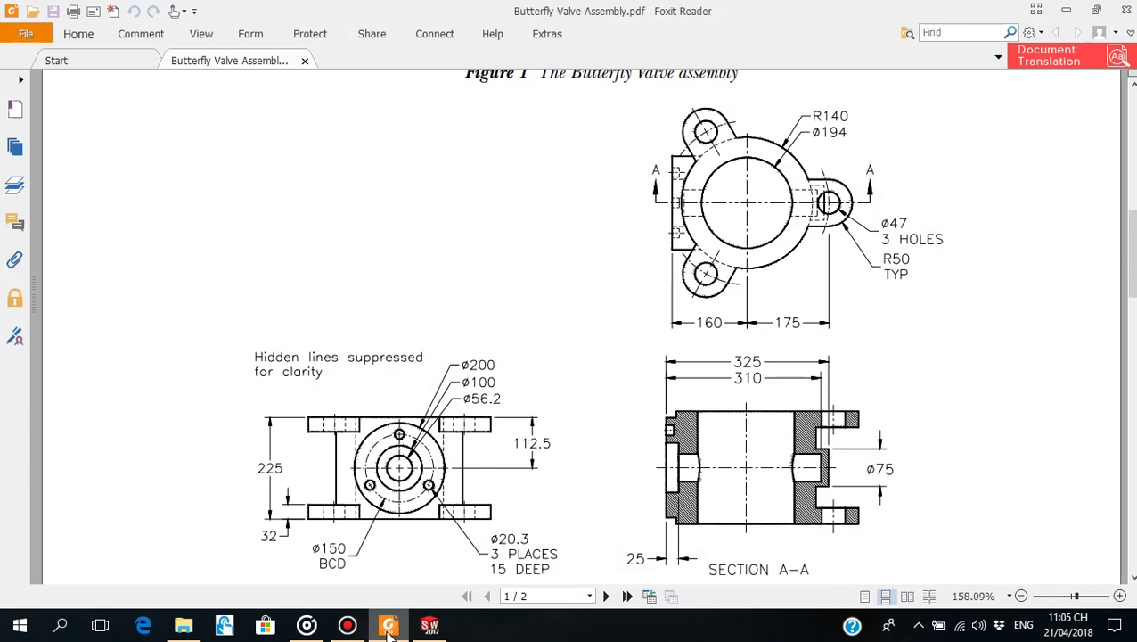
left_click(389, 627)
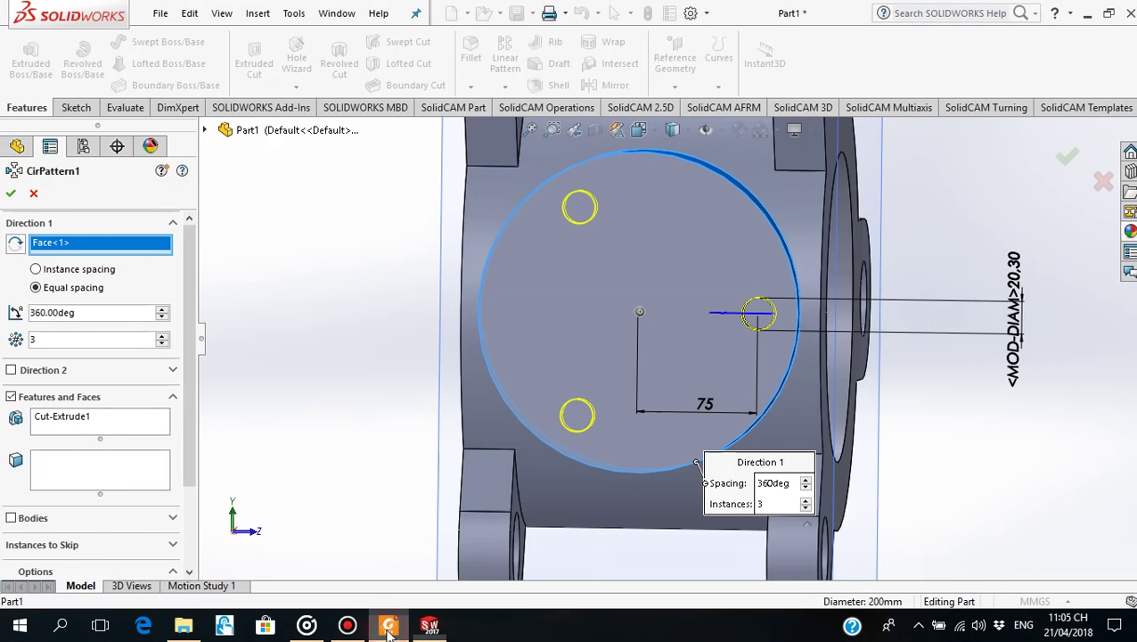
left_click(9, 194)
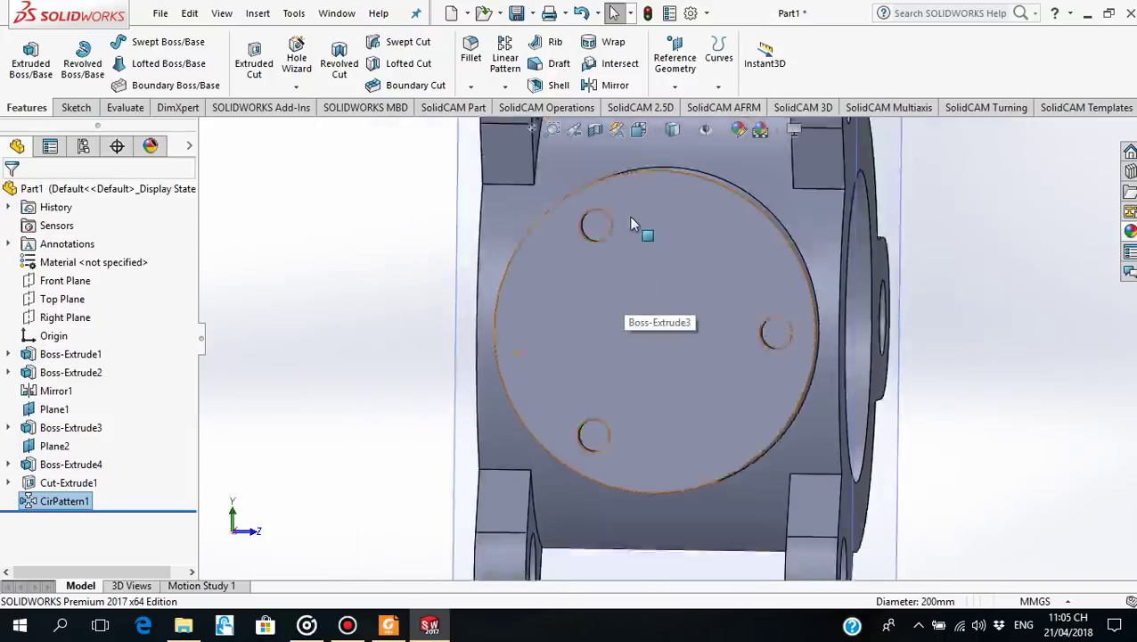
mouse_move(650, 255)
middle_mouse_down()
mouse_move(623, 290)
mouse_move(642, 312)
mouse_move(681, 287)
mouse_move(664, 252)
mouse_move(661, 267)
middle_mouse_up()
Start a sketch facing the round side boss face and draw a circle at the origin.
left_click(643, 324)
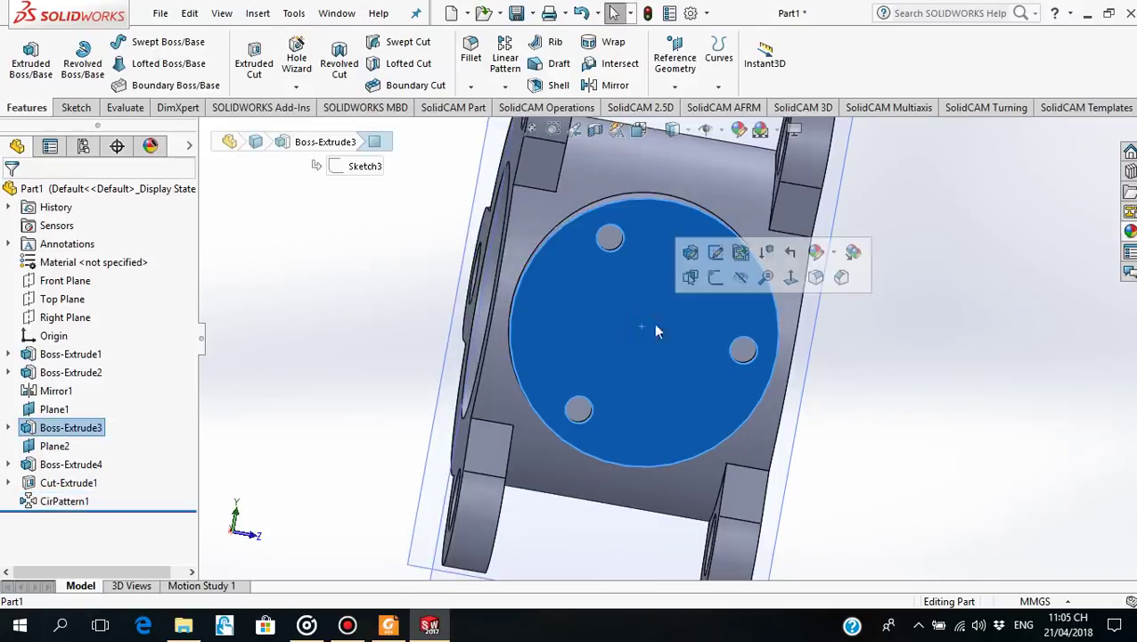
left_click(788, 279)
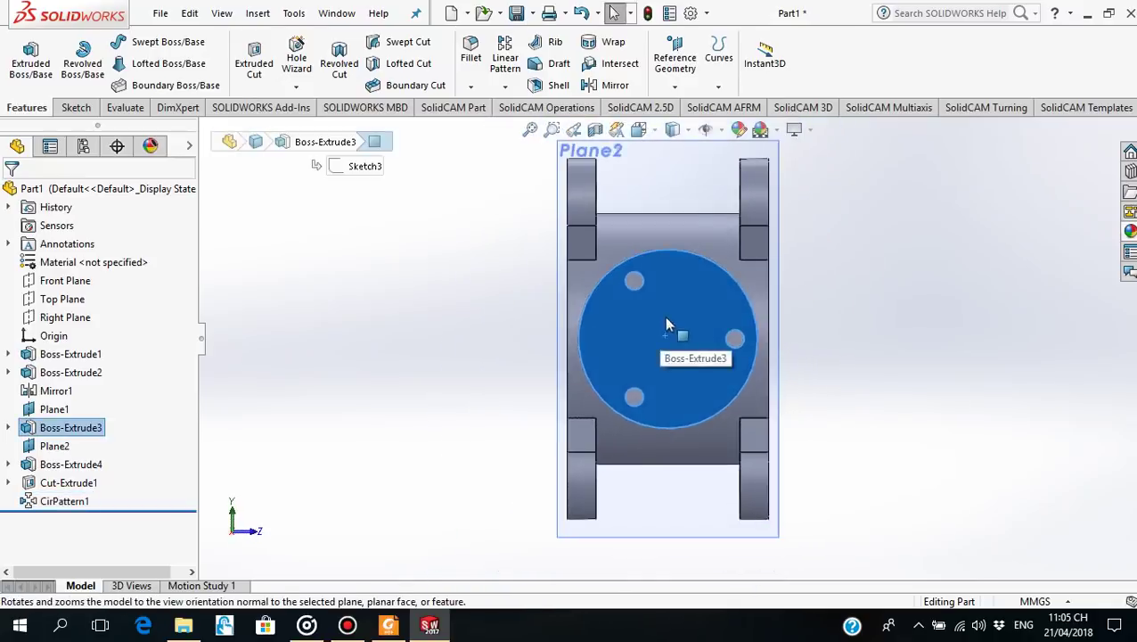
left_click(668, 324)
left_click(720, 269)
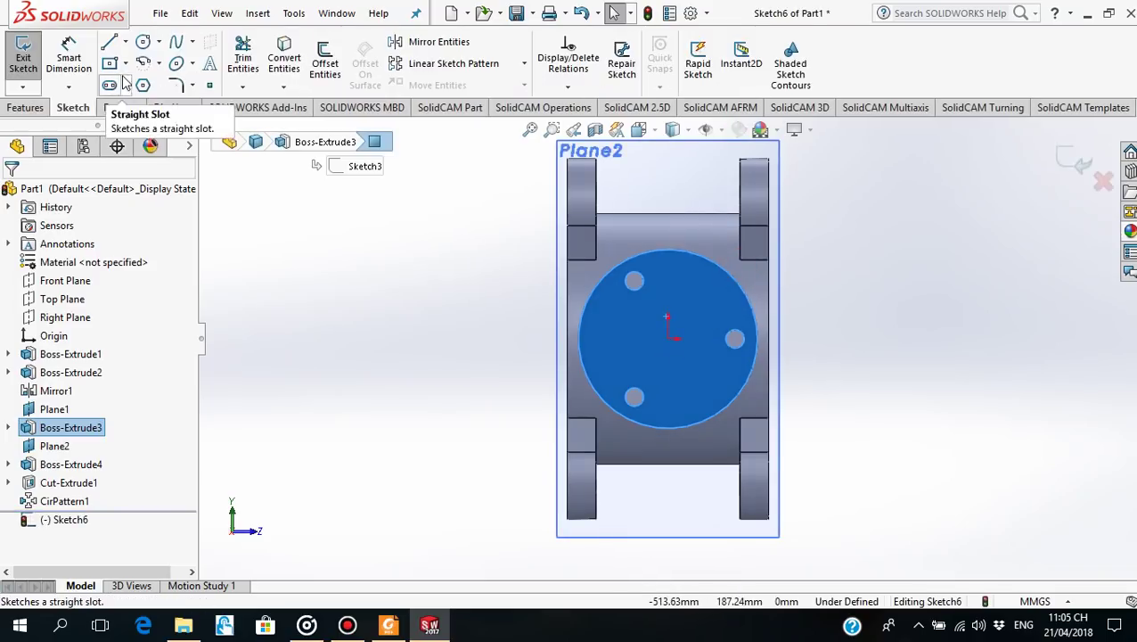
left_click(144, 42)
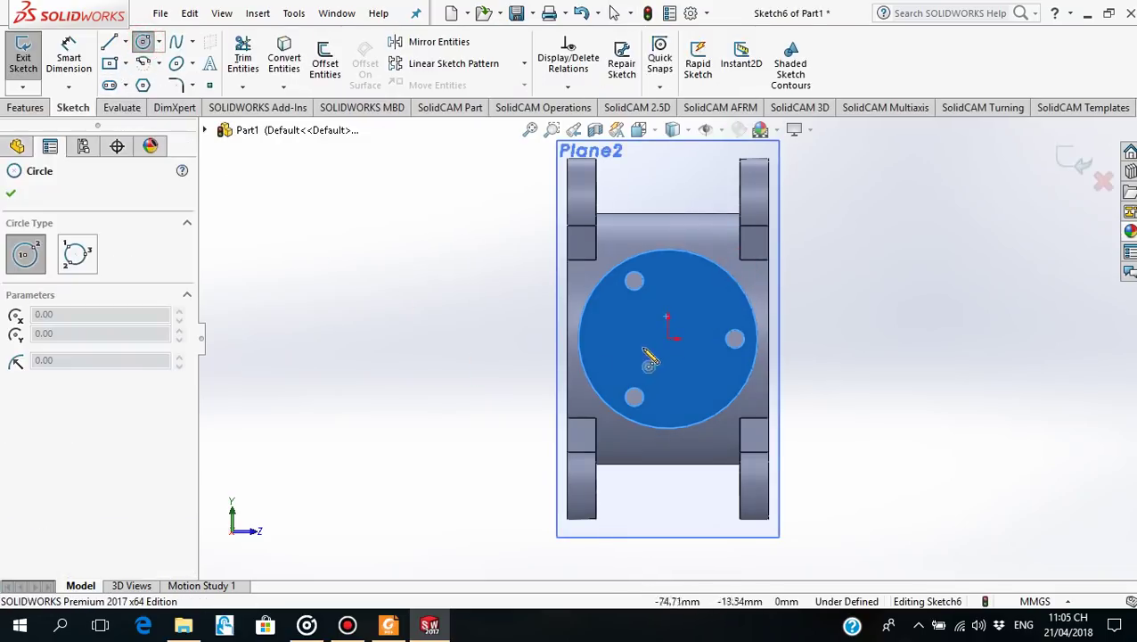
left_click(704, 322)
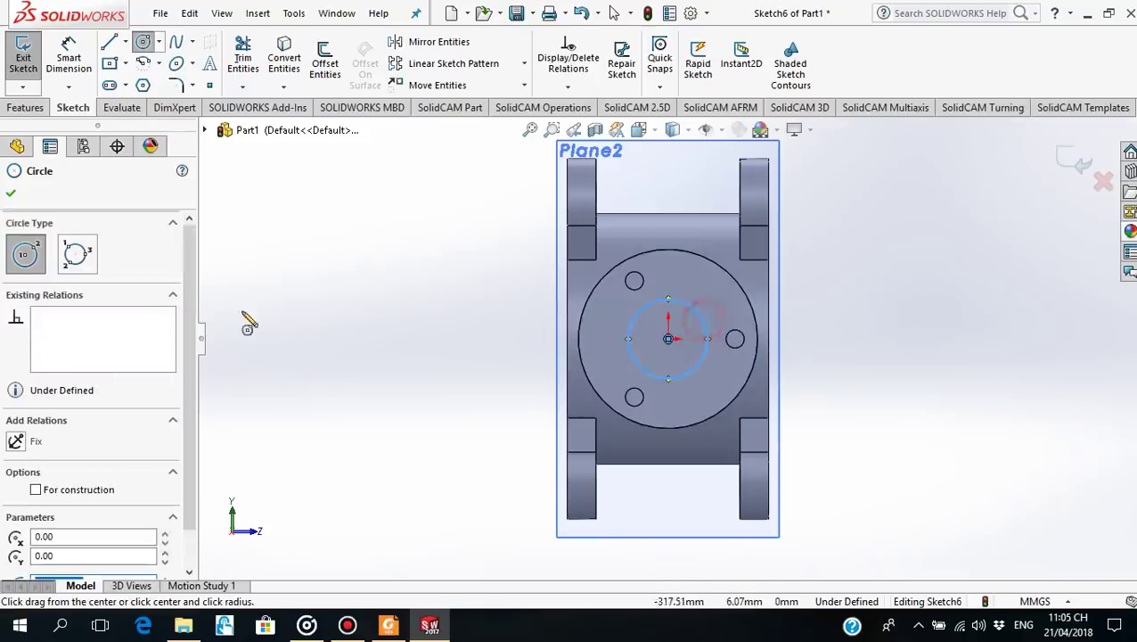
left_click(8, 197)
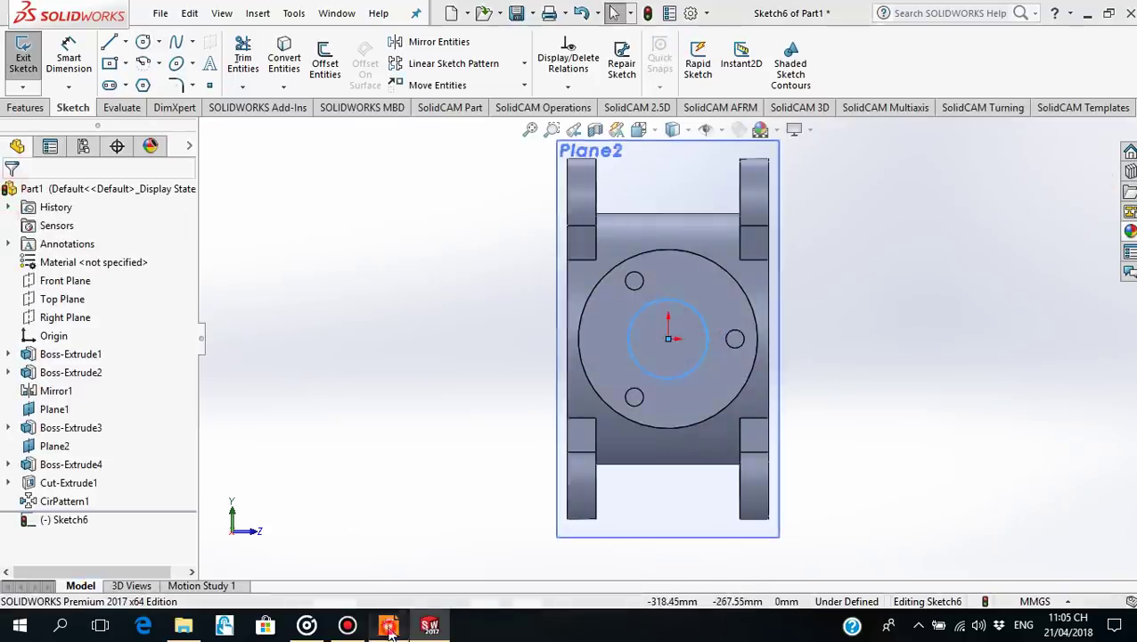
Check the bore size on the drawing and dimension the circle's diameter to 56.2 mm.
left_click(389, 625)
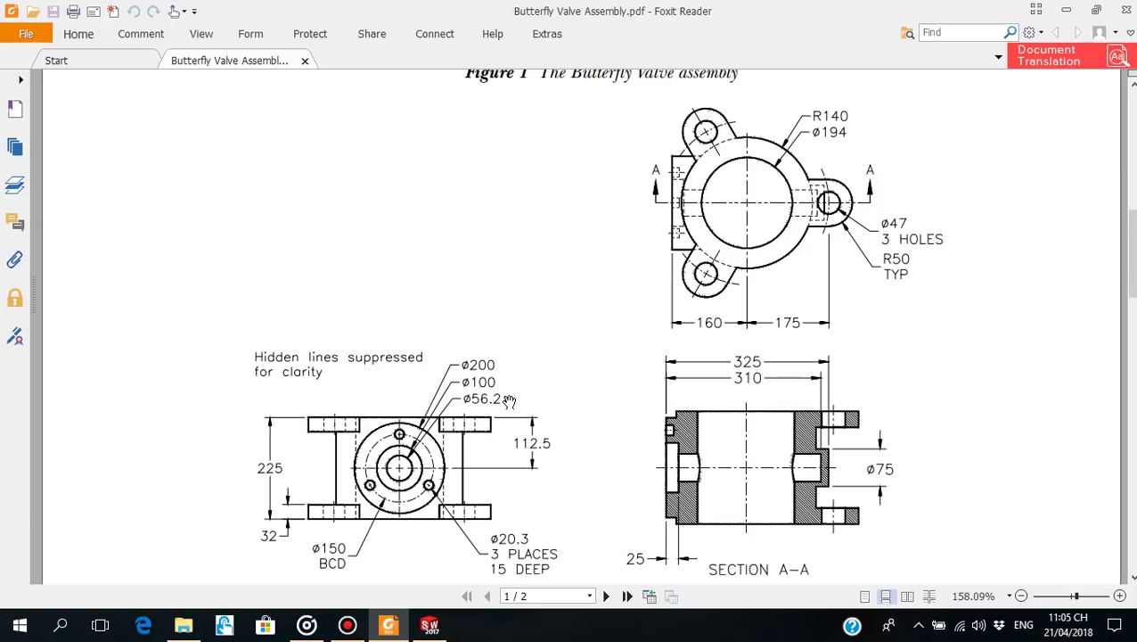
left_click(389, 627)
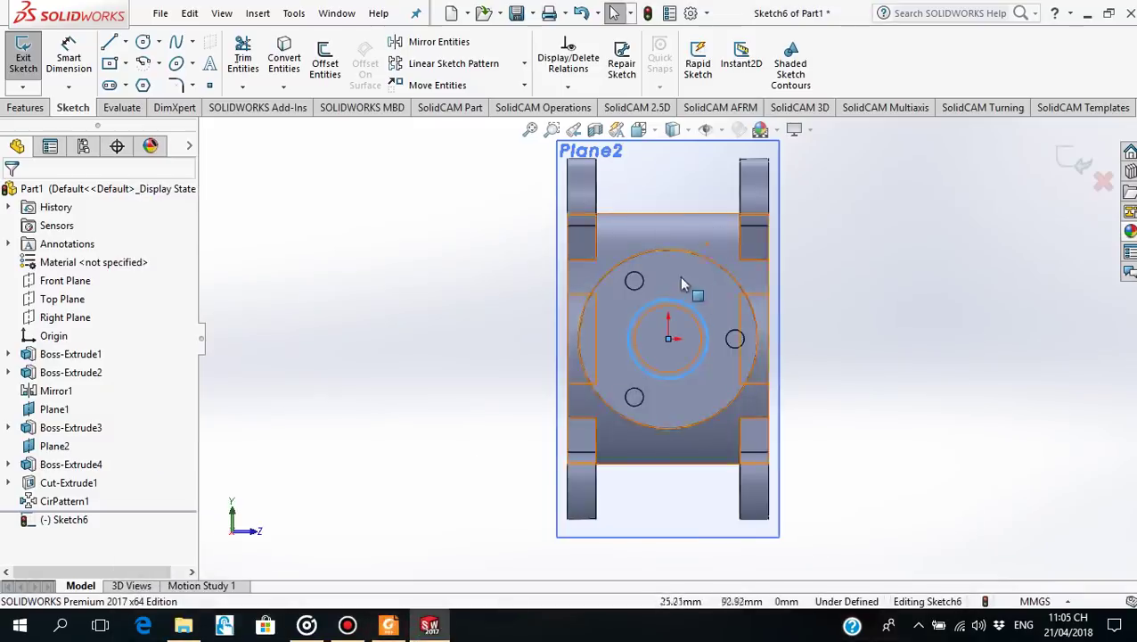
left_click(76, 64)
left_click(697, 310)
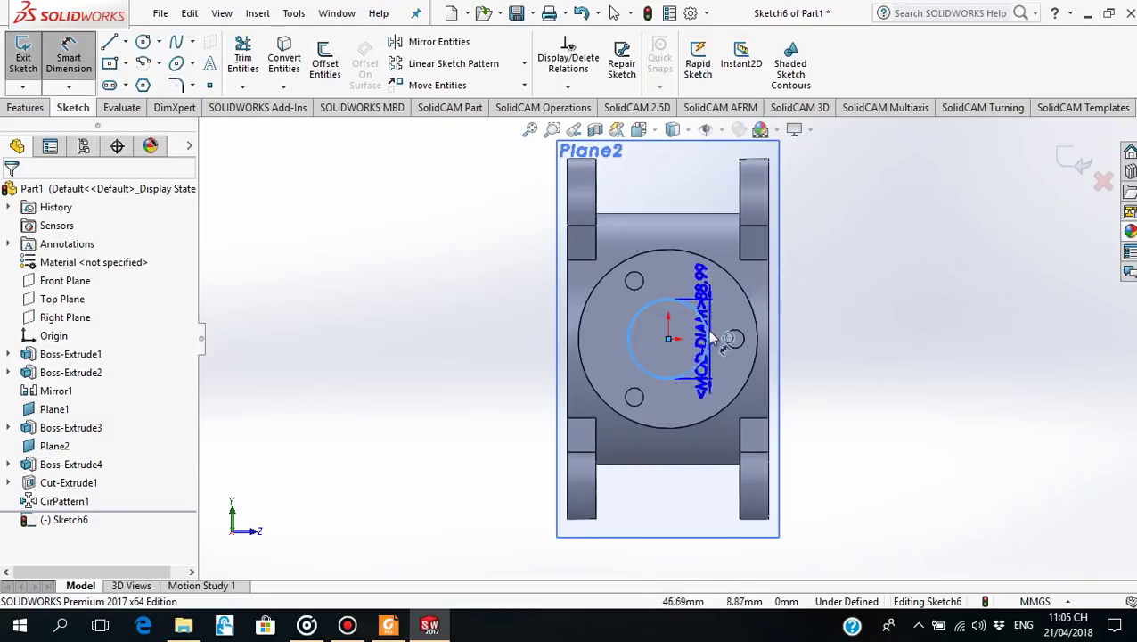
left_click(814, 358)
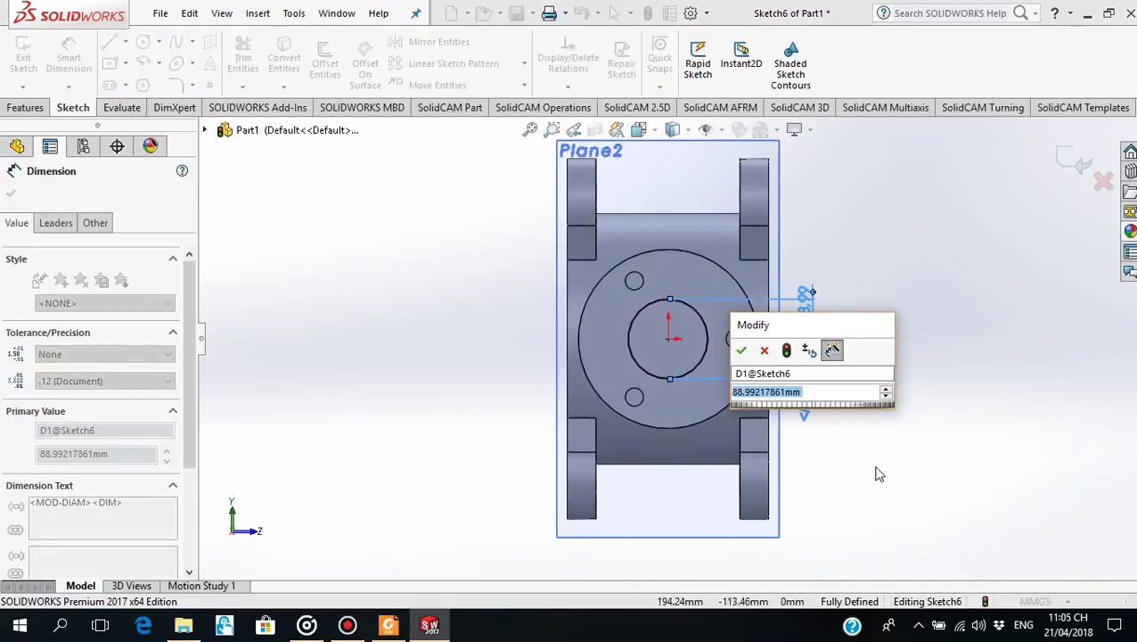
type("88.9")
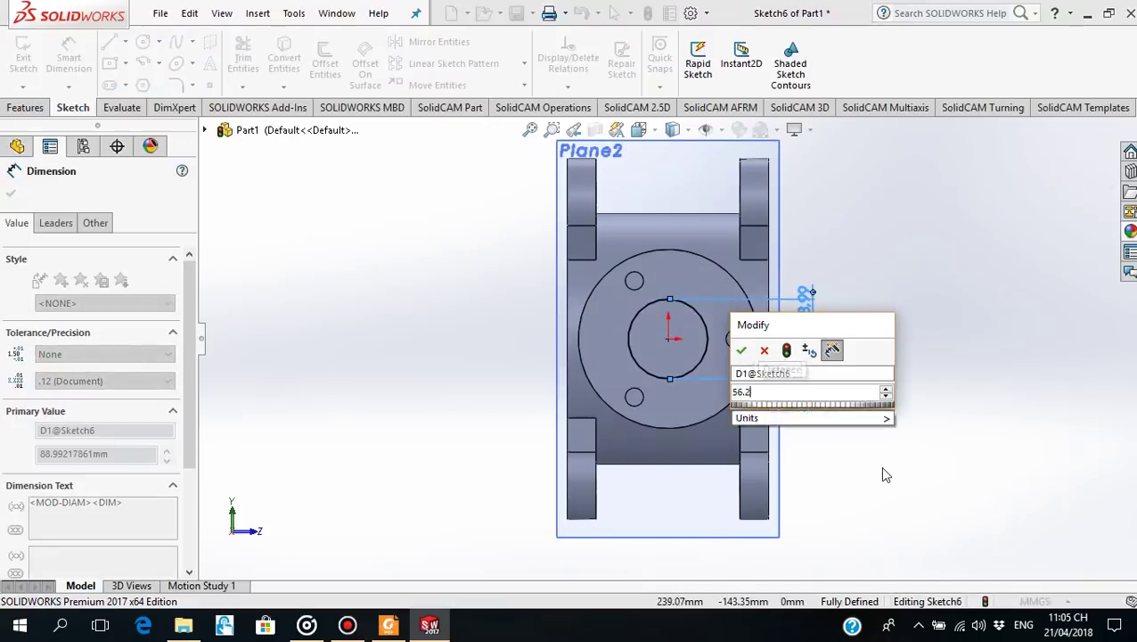
type("9")
key("Return")
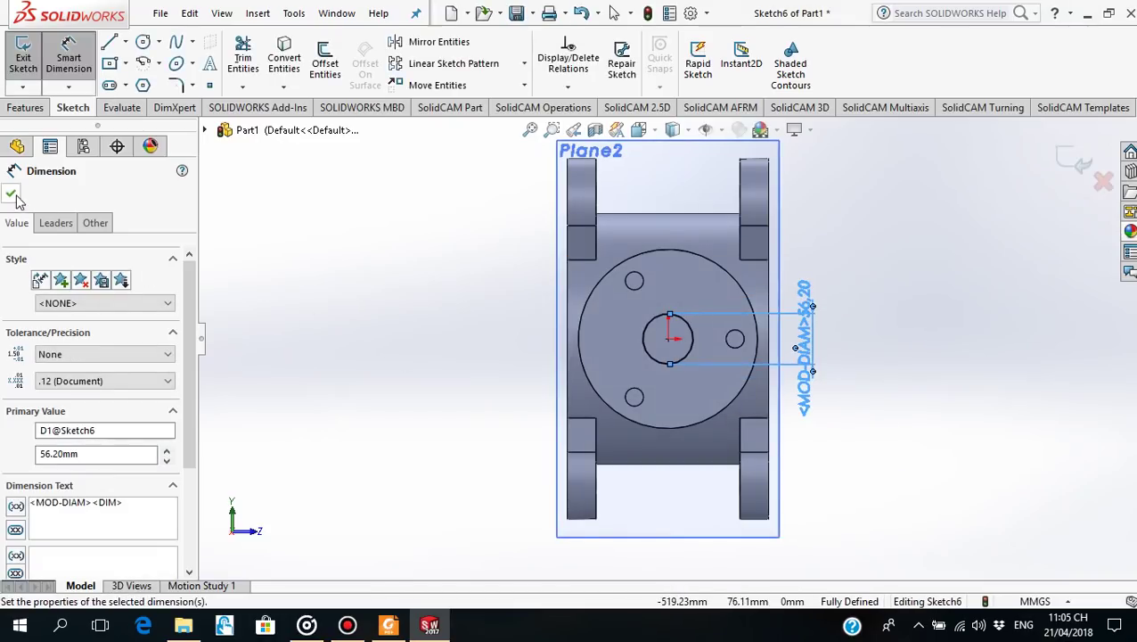
left_click(16, 197)
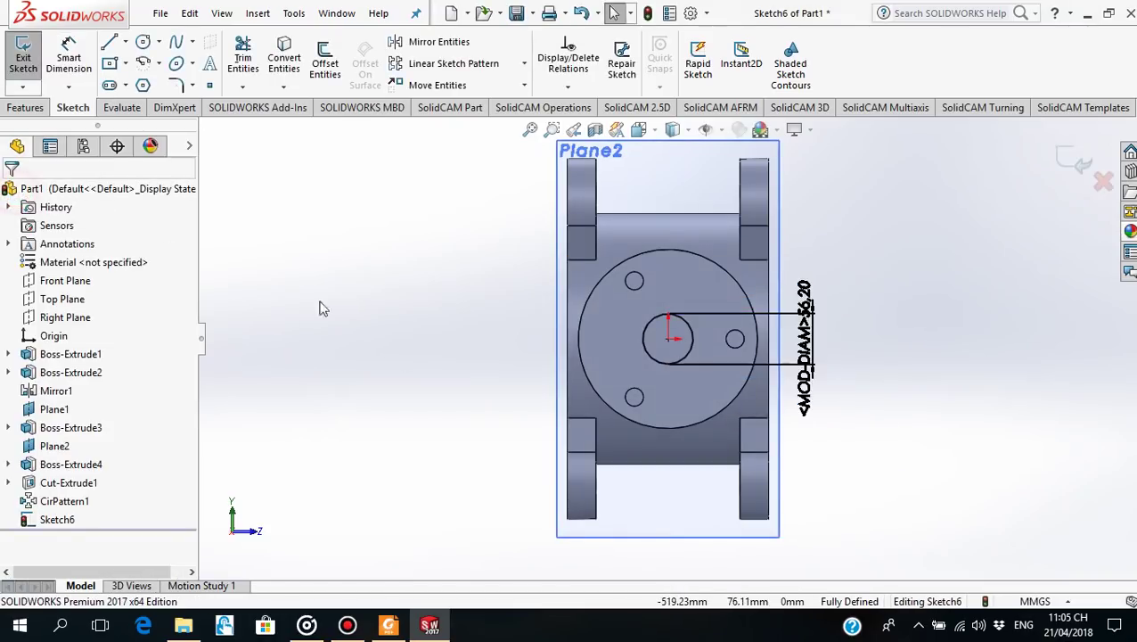
left_click(25, 107)
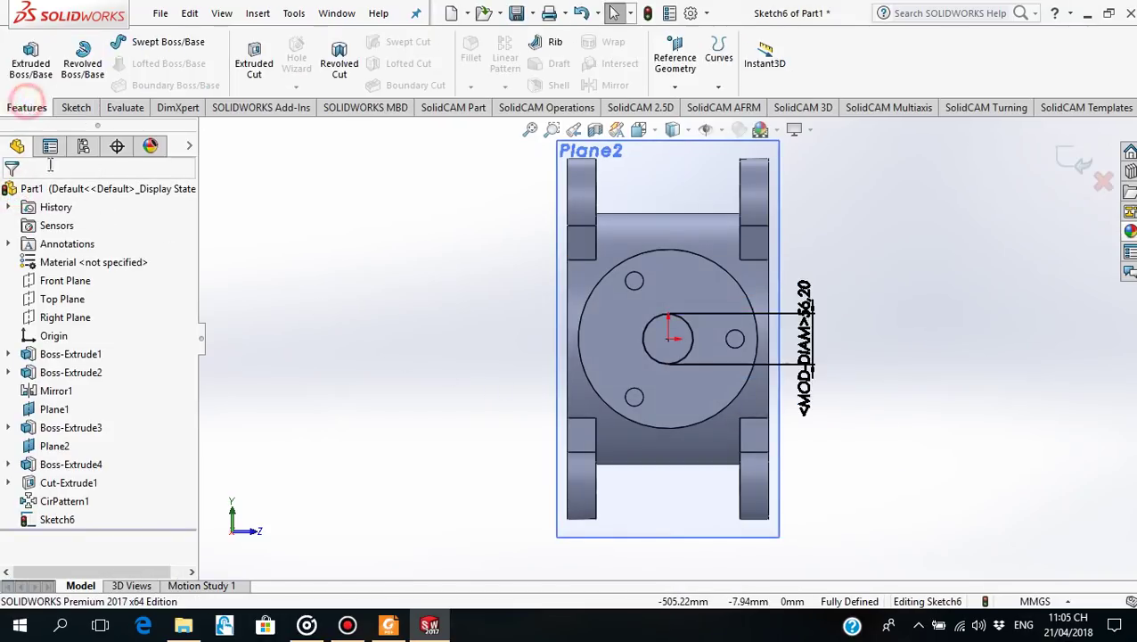
Set up a blind Extruded Cut of the 56.2 mm circle at 310 mm depth.
left_click(245, 63)
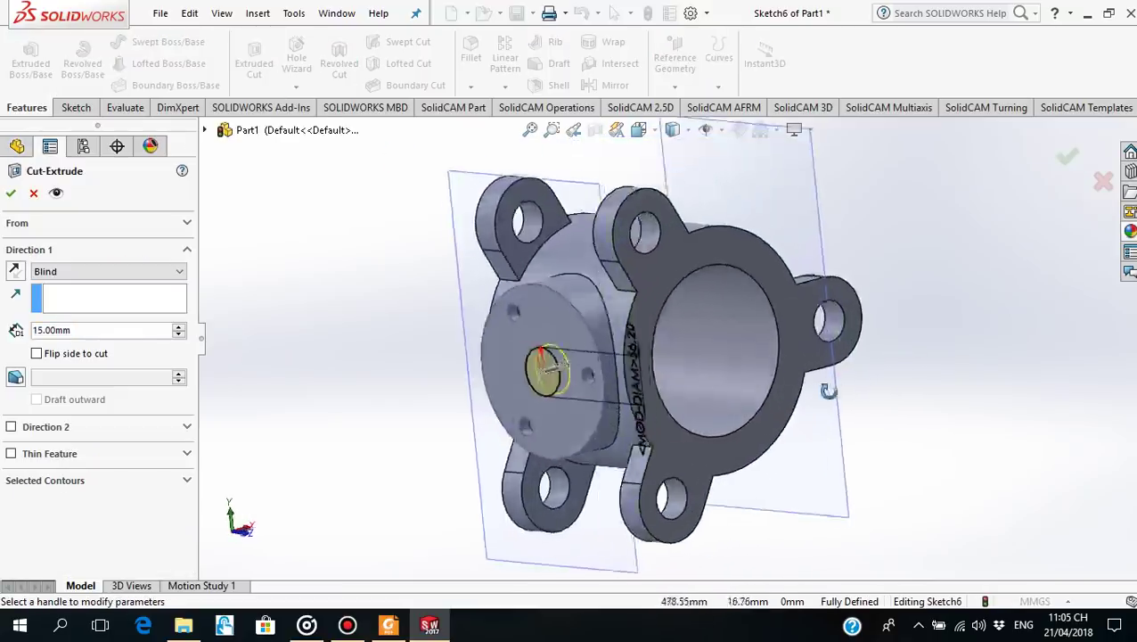
middle_click_drag(795, 401, 787, 399)
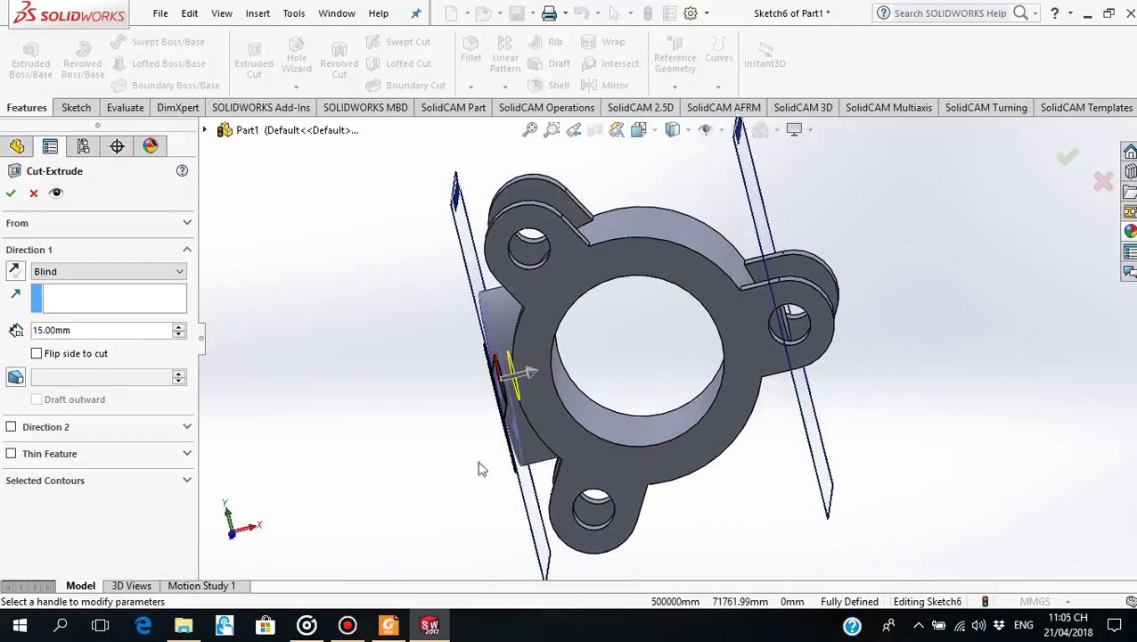
left_click(388, 625)
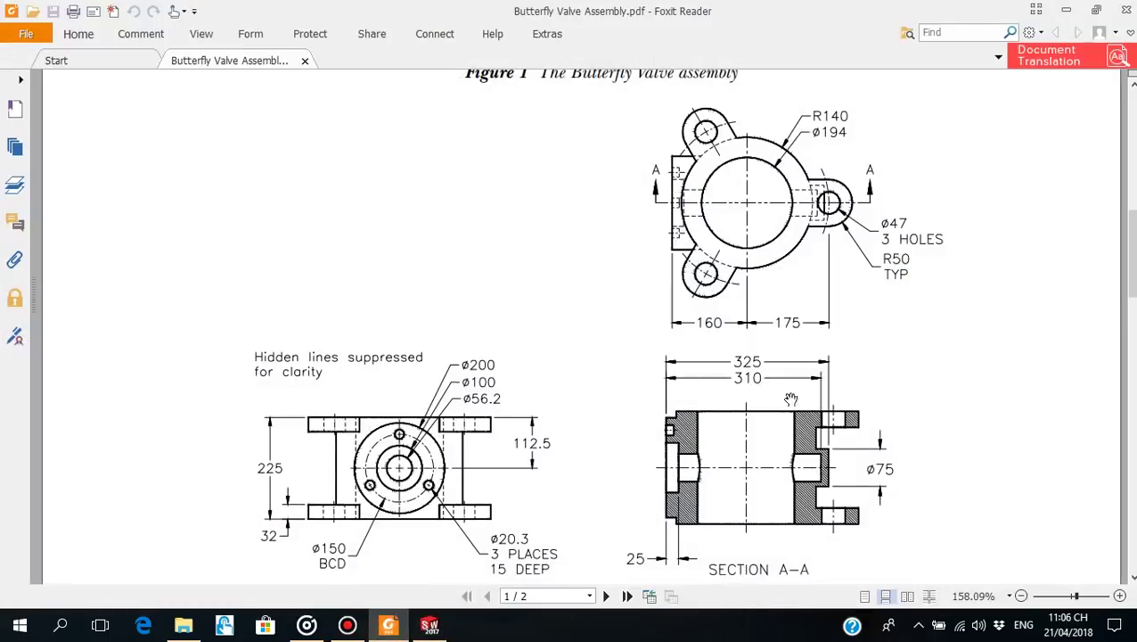
left_click(430, 625)
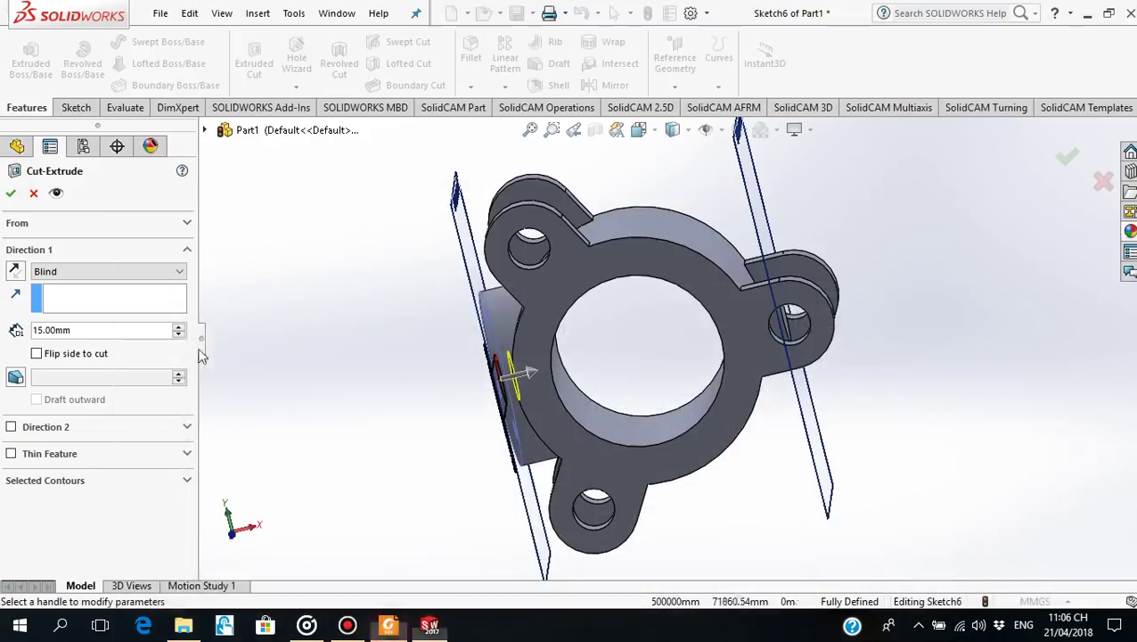
double_click(96, 330)
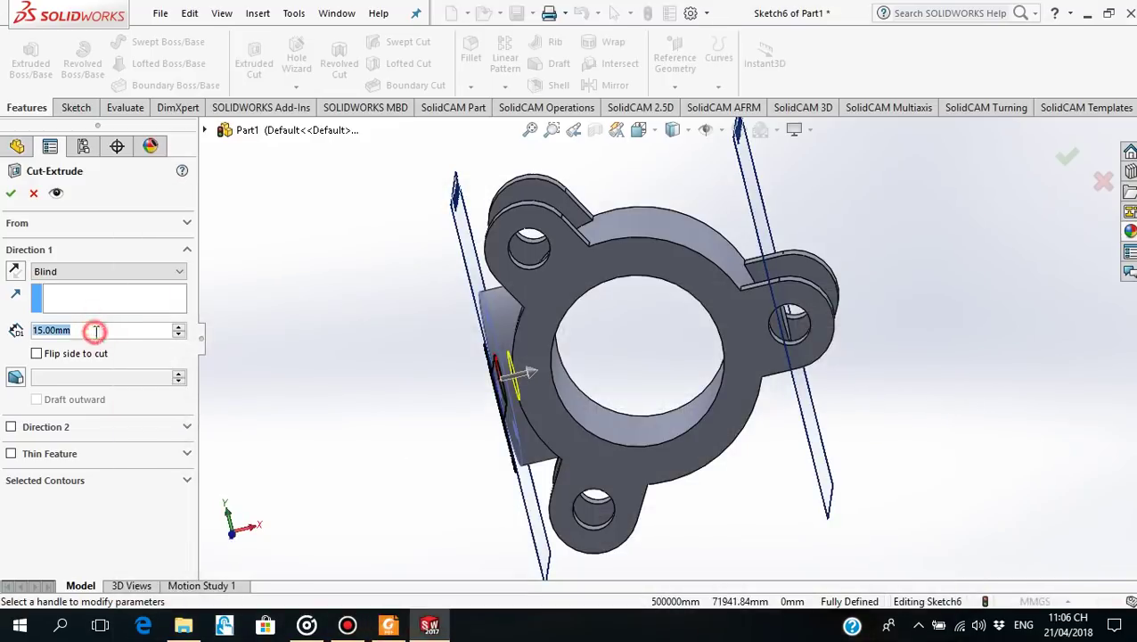
type("310")
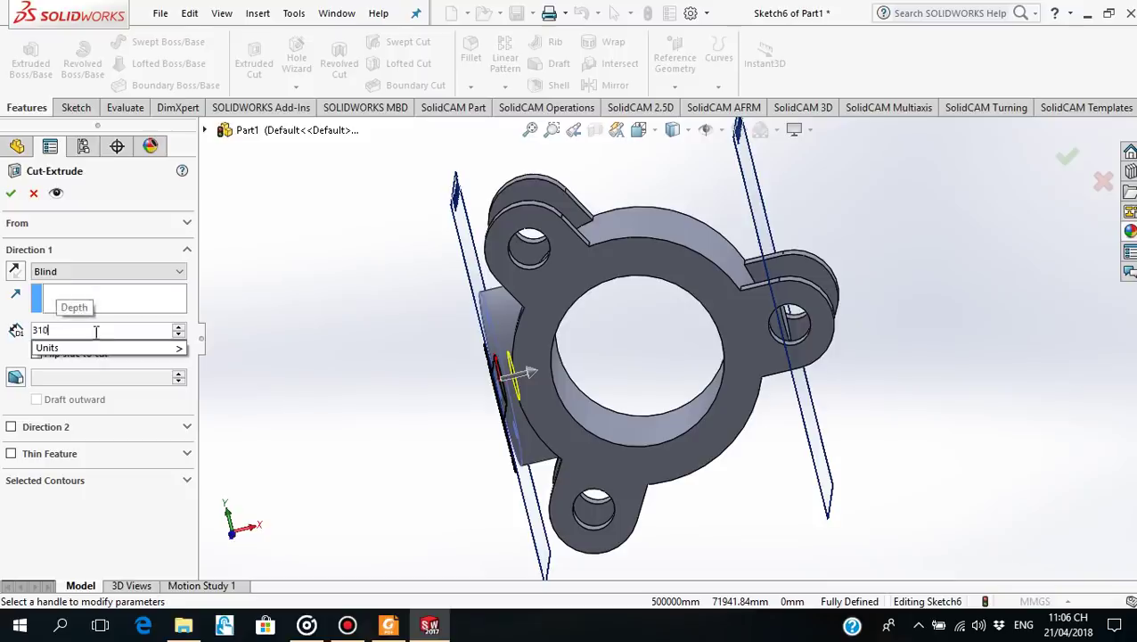
key("Return")
mouse_move(709, 321)
middle_mouse_down()
mouse_move(718, 332)
mouse_move(726, 235)
middle_mouse_up()
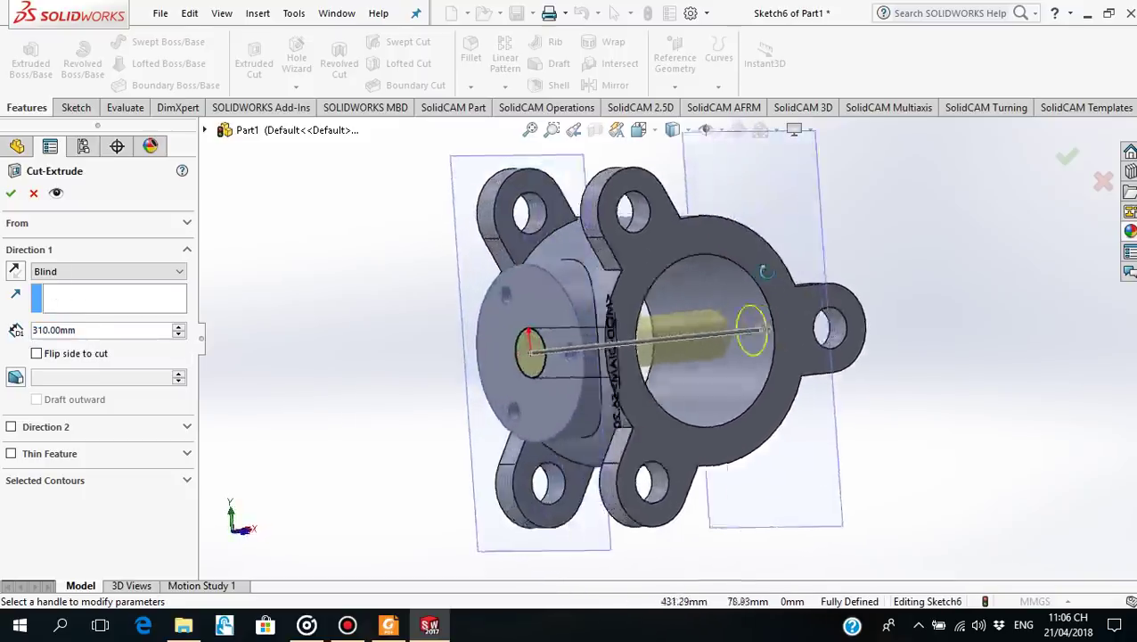
Accept the 310 mm through-bore cut and start a new sketch facing the side boss head-on.
left_click(10, 193)
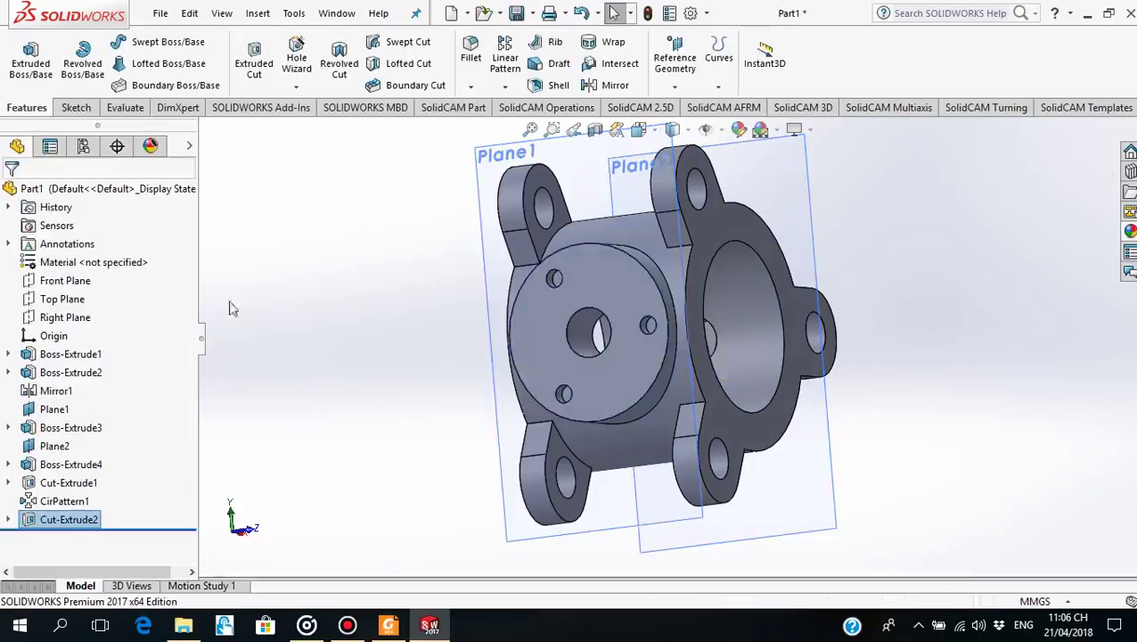
mouse_move(704, 337)
middle_mouse_down()
mouse_move(659, 338)
mouse_move(792, 296)
mouse_move(779, 296)
middle_mouse_up()
middle_click_drag(607, 340, 675, 284)
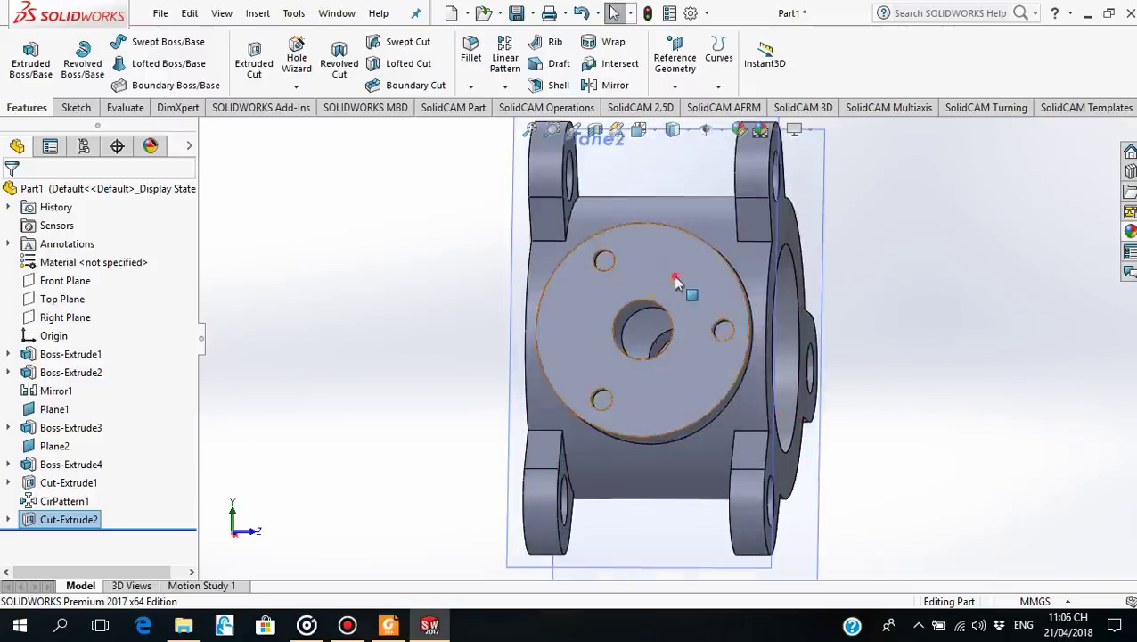
left_click(677, 278)
left_click(825, 228)
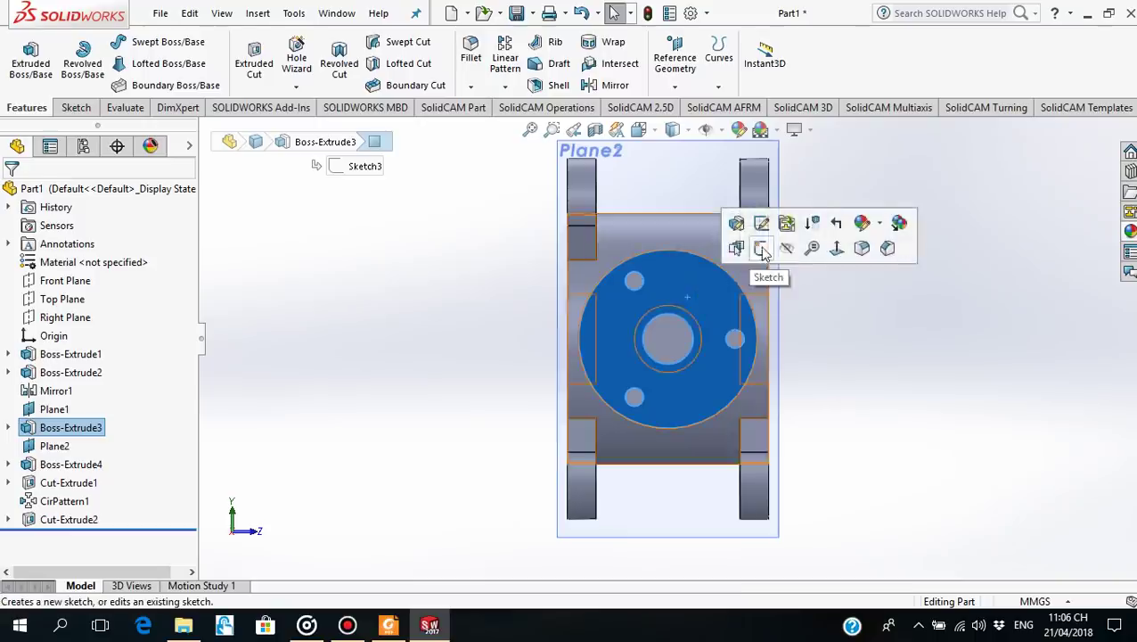
left_click(760, 248)
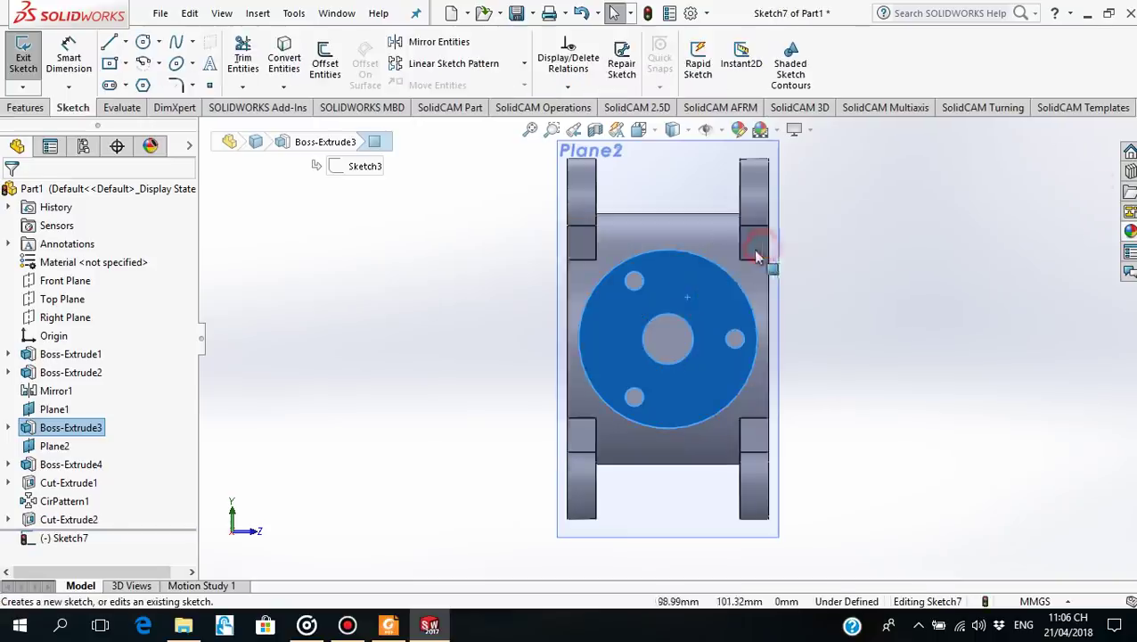
Draw a circle centred on the origin and dimension its diameter to 100 mm.
left_click(389, 625)
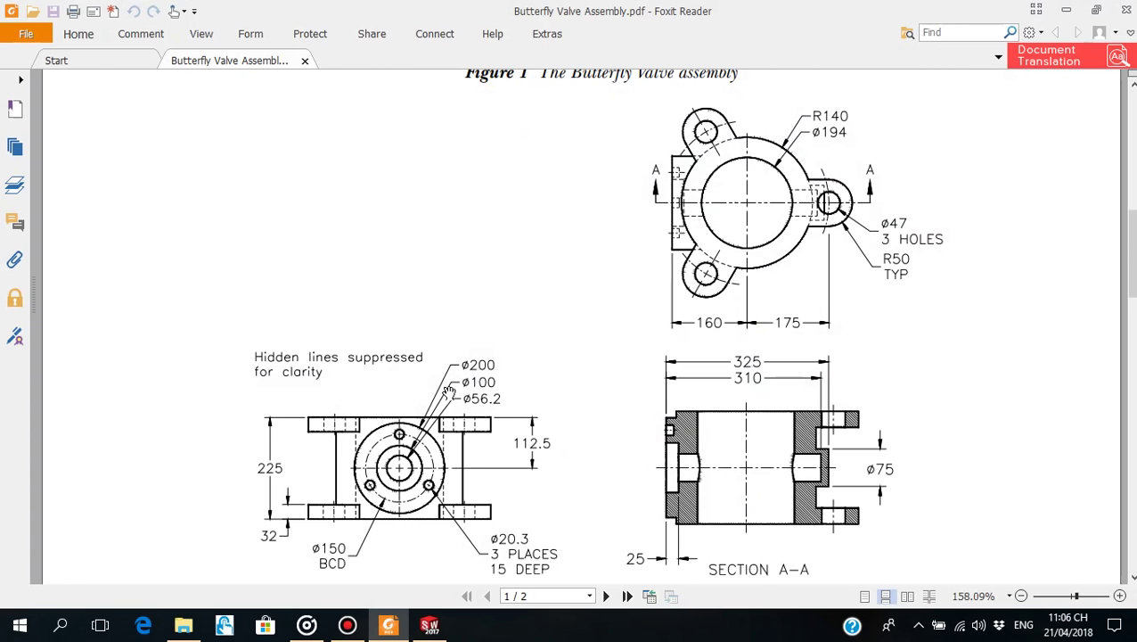
left_click(429, 625)
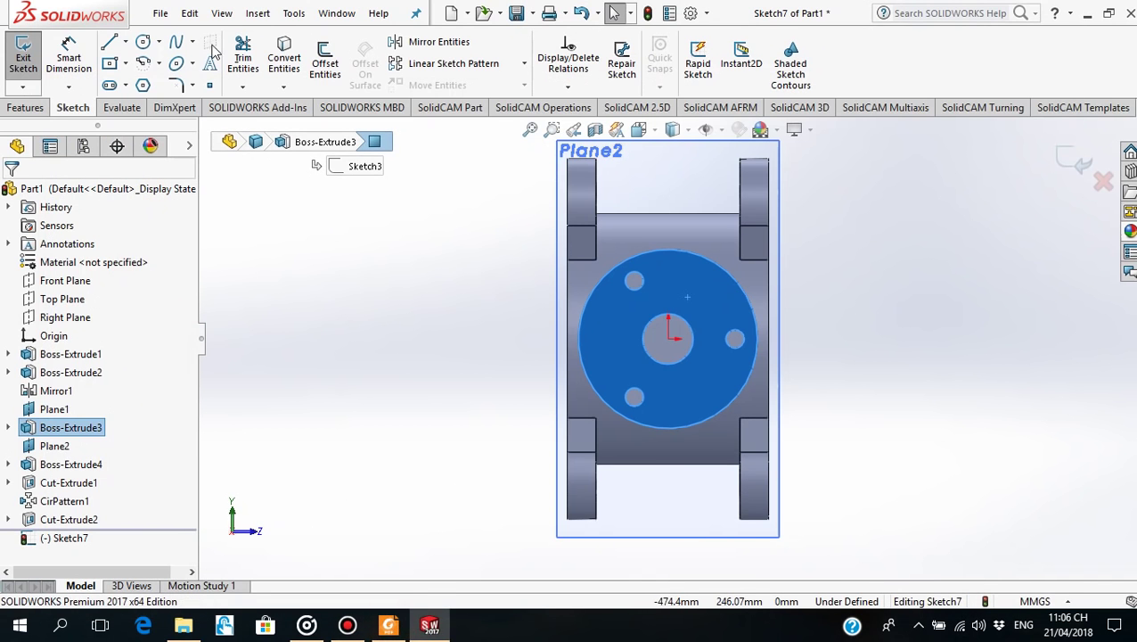
left_click(142, 42)
left_click(668, 338)
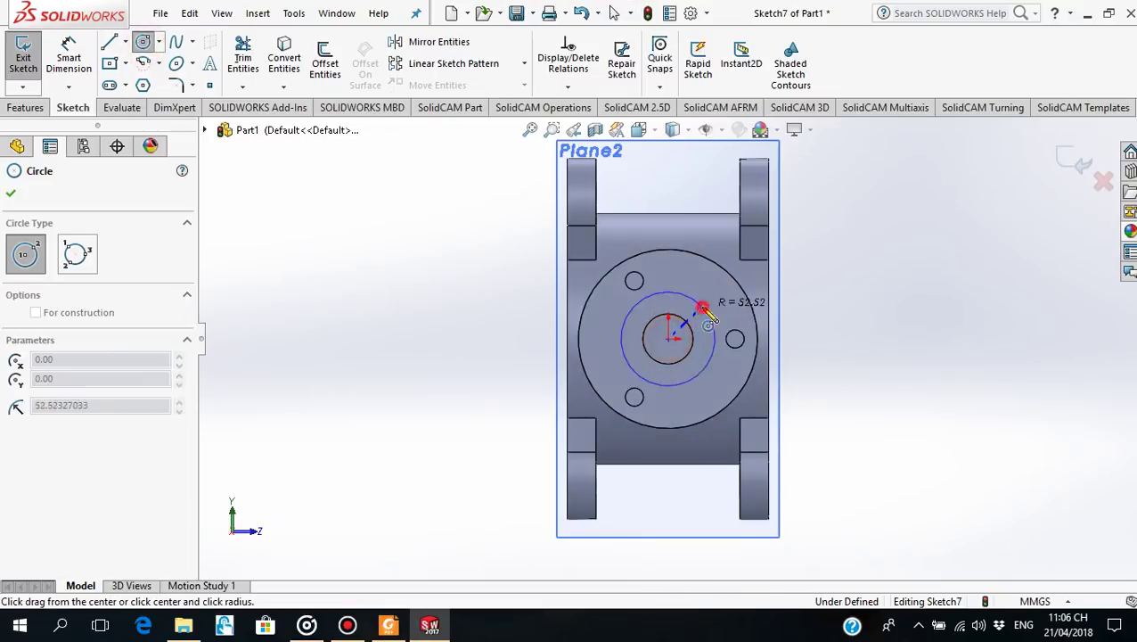
left_click(701, 307)
left_click(9, 194)
left_click(69, 55)
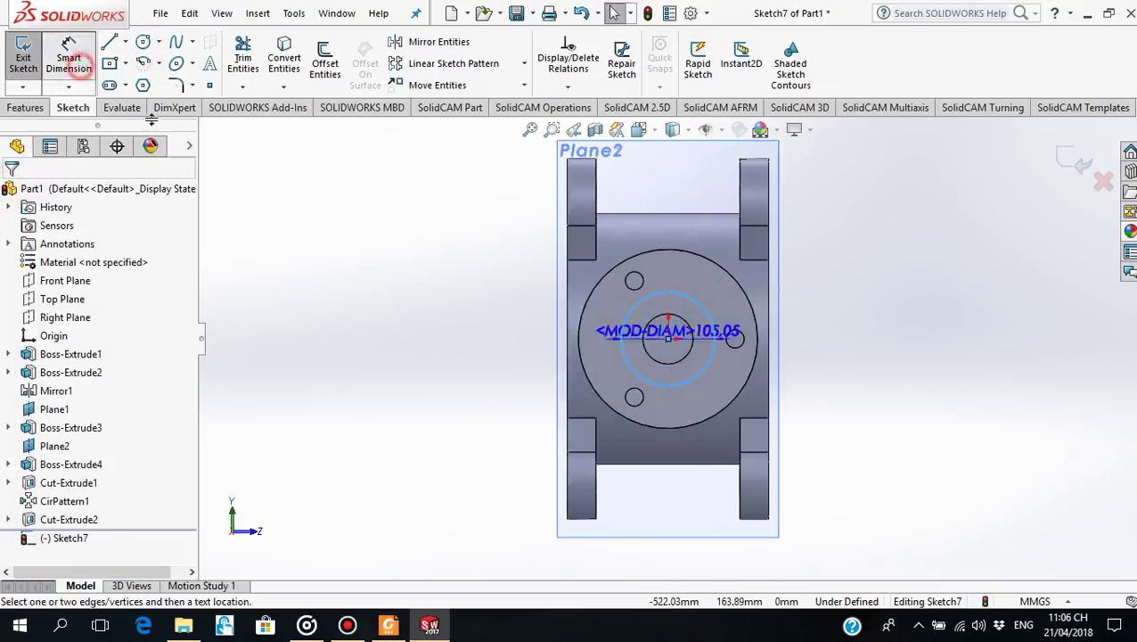
left_click(854, 366)
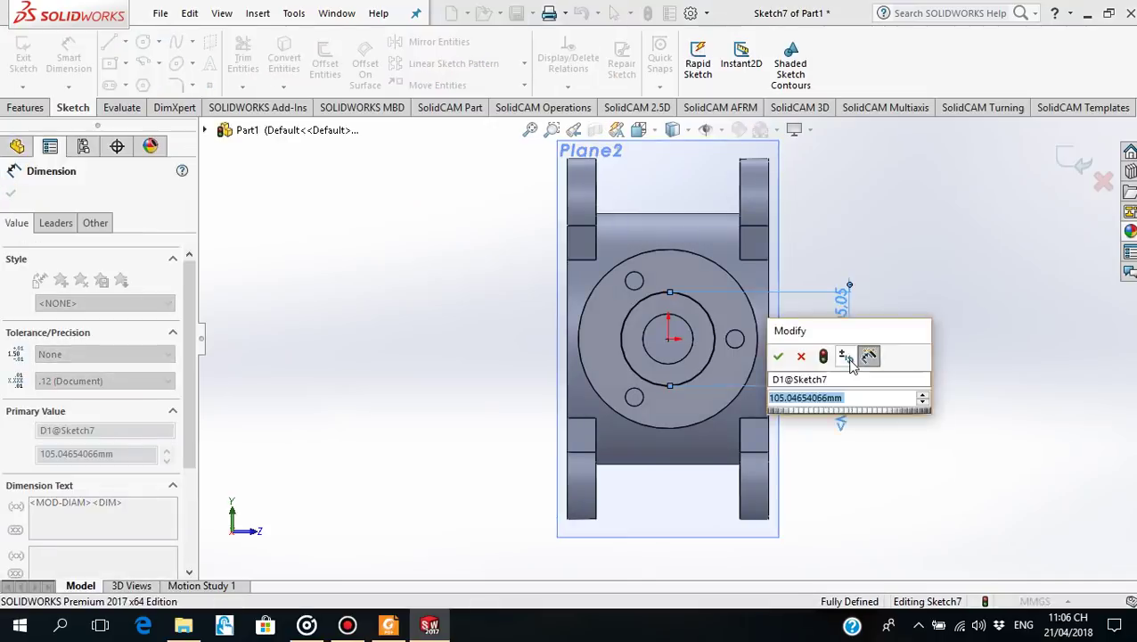
type("100")
key("Return")
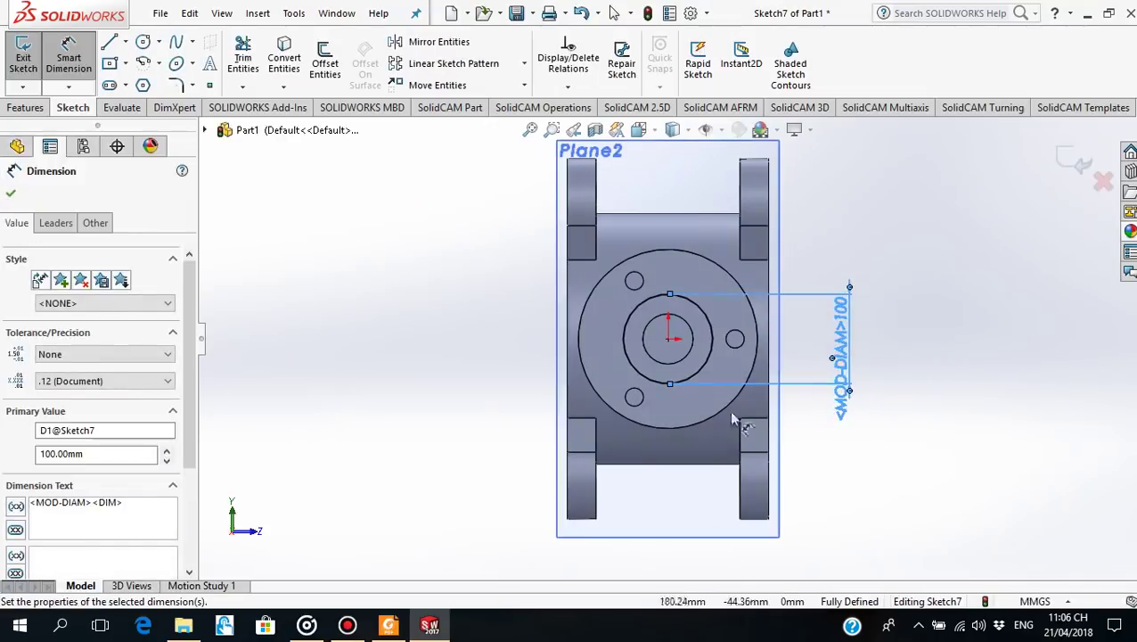
left_click(11, 194)
left_click(389, 624)
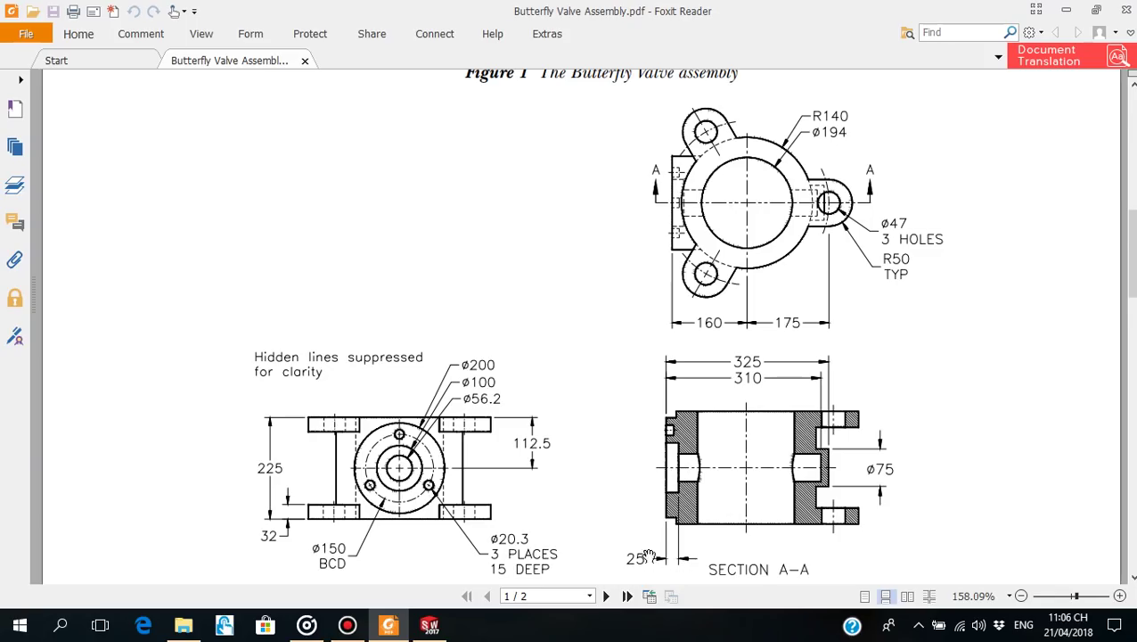
Cut the 100 mm circle 25 mm deep as a blind counterbore in the side boss.
left_click(431, 626)
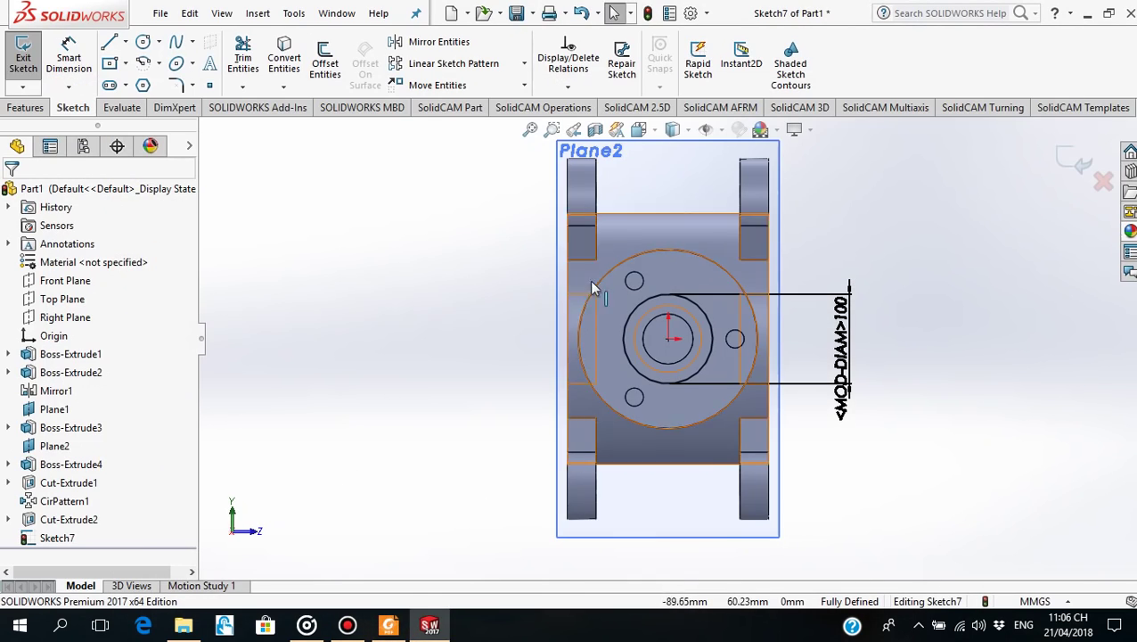
left_click(25, 107)
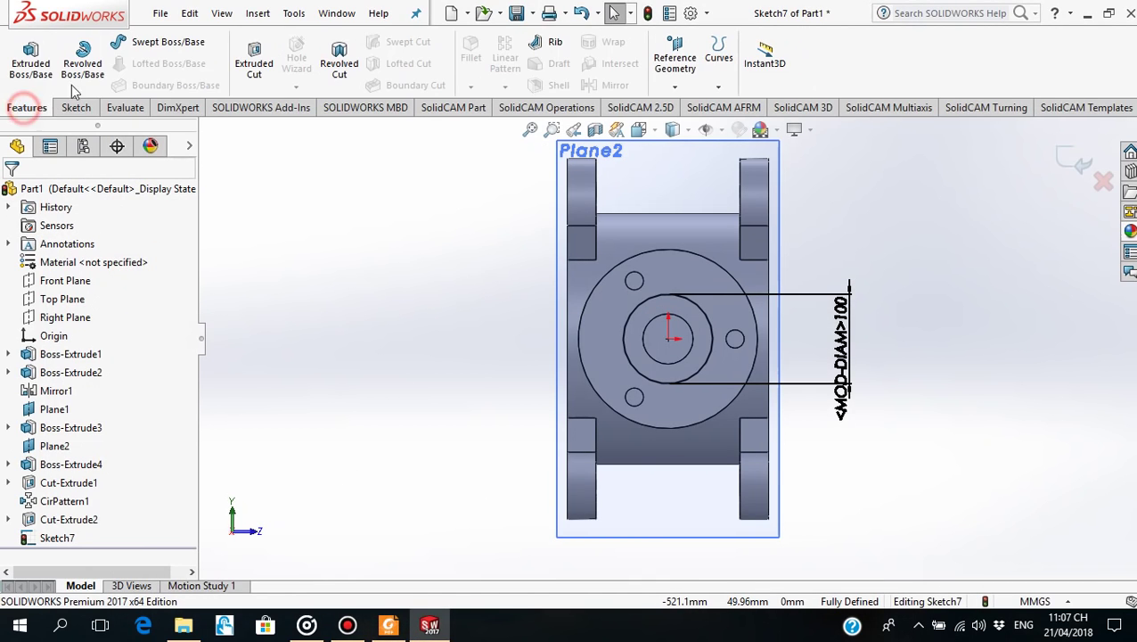
left_click(255, 68)
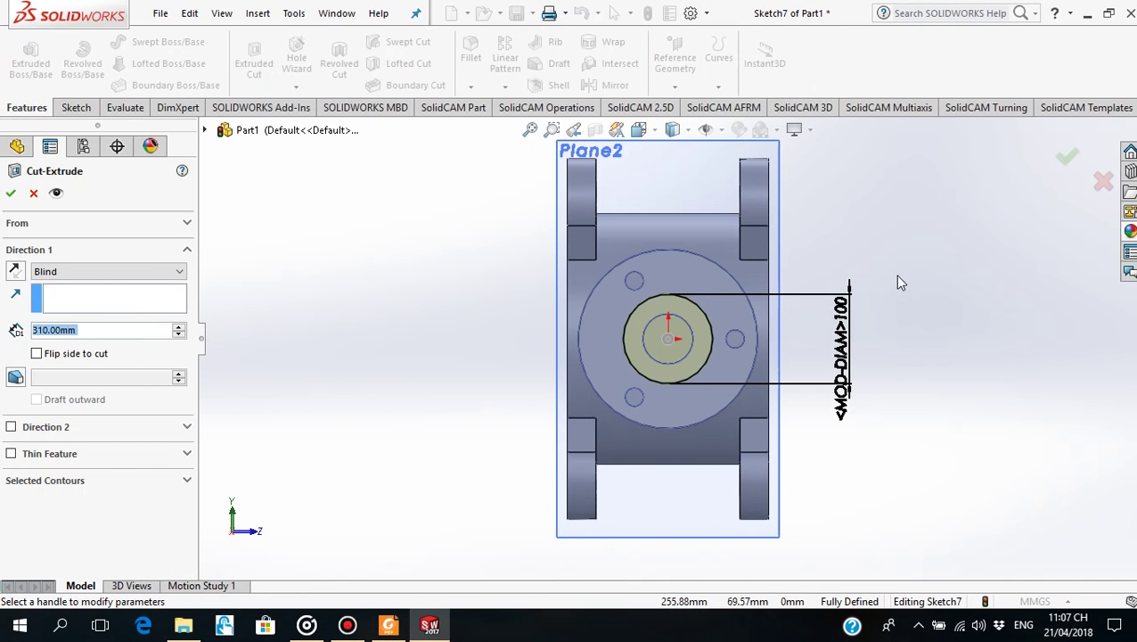
mouse_move(895, 274)
middle_mouse_down()
mouse_move(866, 307)
mouse_move(853, 306)
middle_mouse_up()
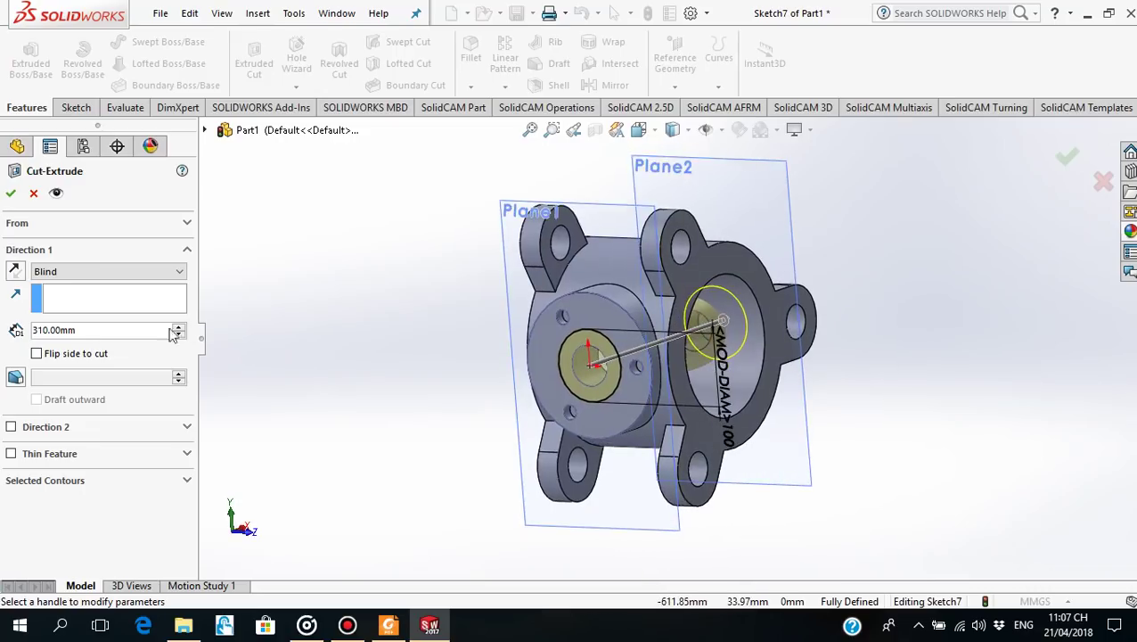
double_click(98, 331)
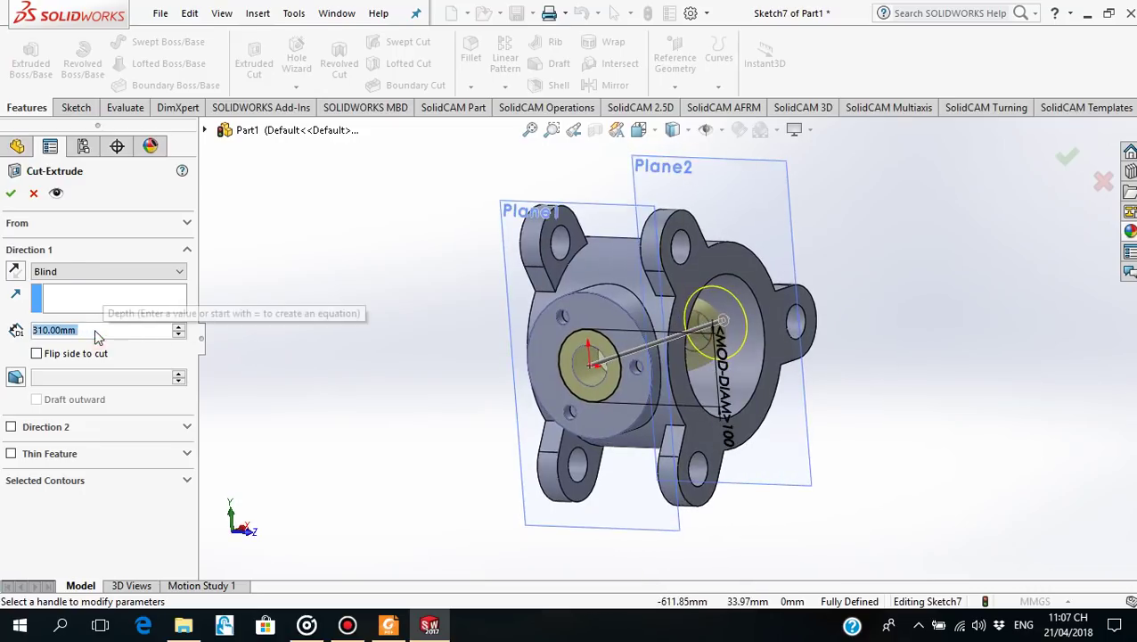
type("25")
key("Return")
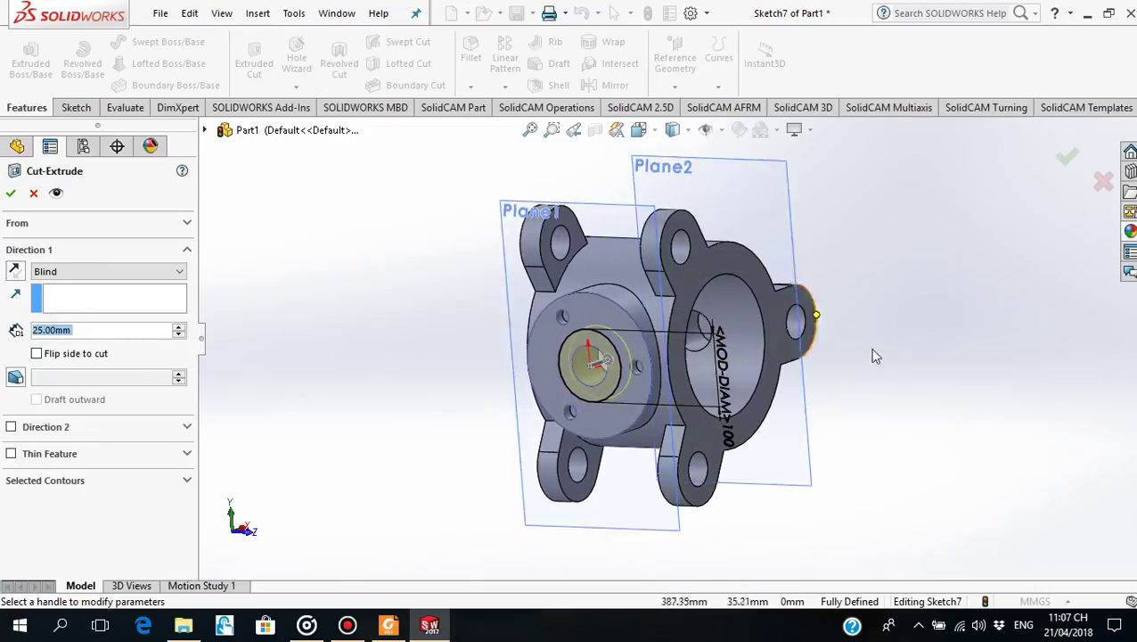
mouse_move(872, 354)
middle_mouse_down()
mouse_move(796, 376)
mouse_move(801, 363)
middle_mouse_up()
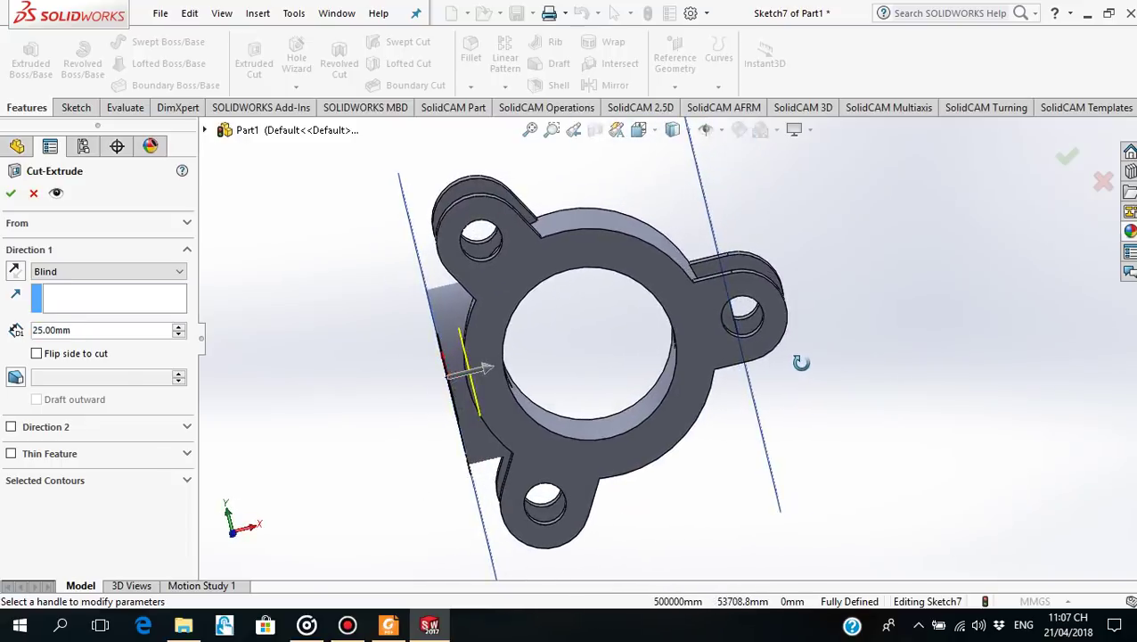
left_click(11, 192)
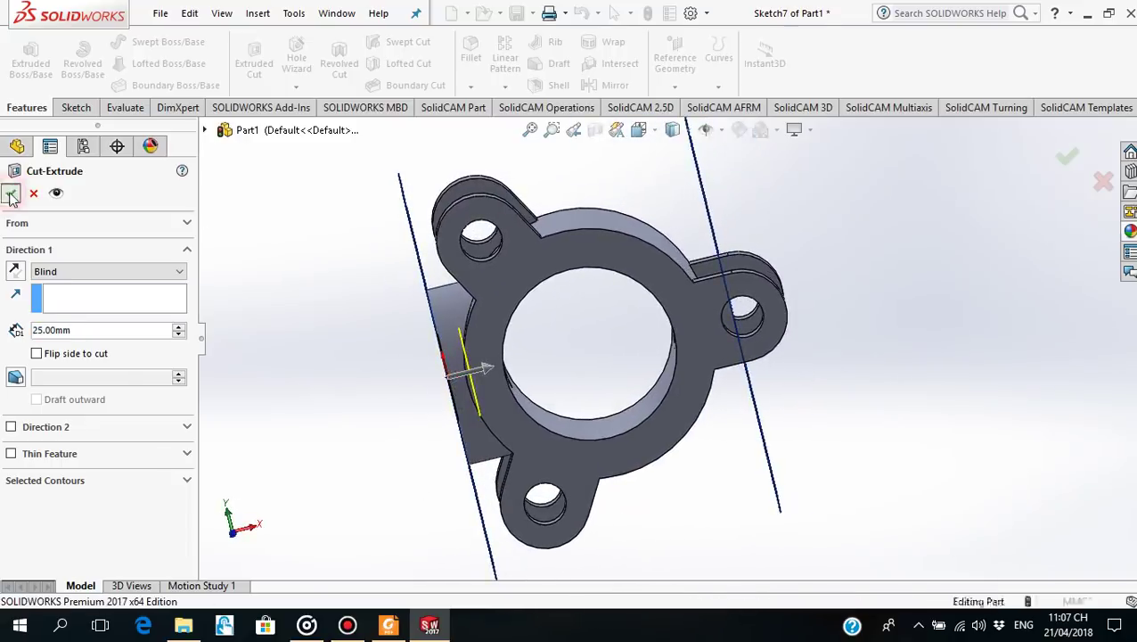
mouse_move(592, 356)
middle_mouse_down()
mouse_move(609, 327)
mouse_move(677, 312)
mouse_move(690, 219)
mouse_move(711, 234)
mouse_move(691, 234)
mouse_move(632, 336)
mouse_move(701, 260)
mouse_move(691, 392)
middle_mouse_up()
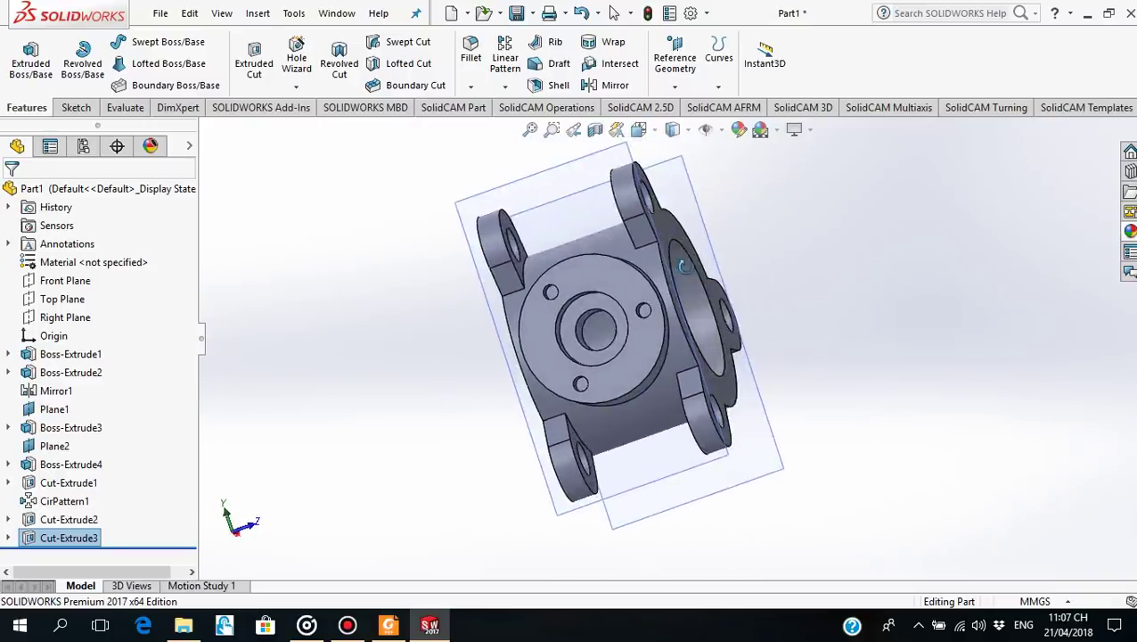
Hide Plane2 and Plane1 on the model.
left_click(778, 479)
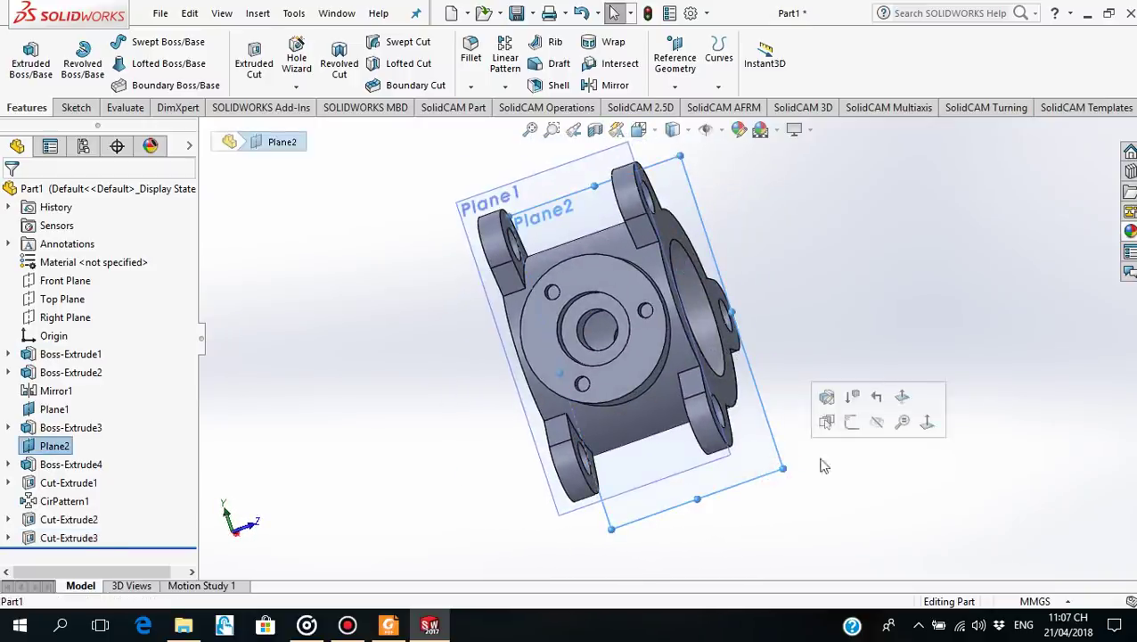
left_click(878, 425)
left_click(731, 456)
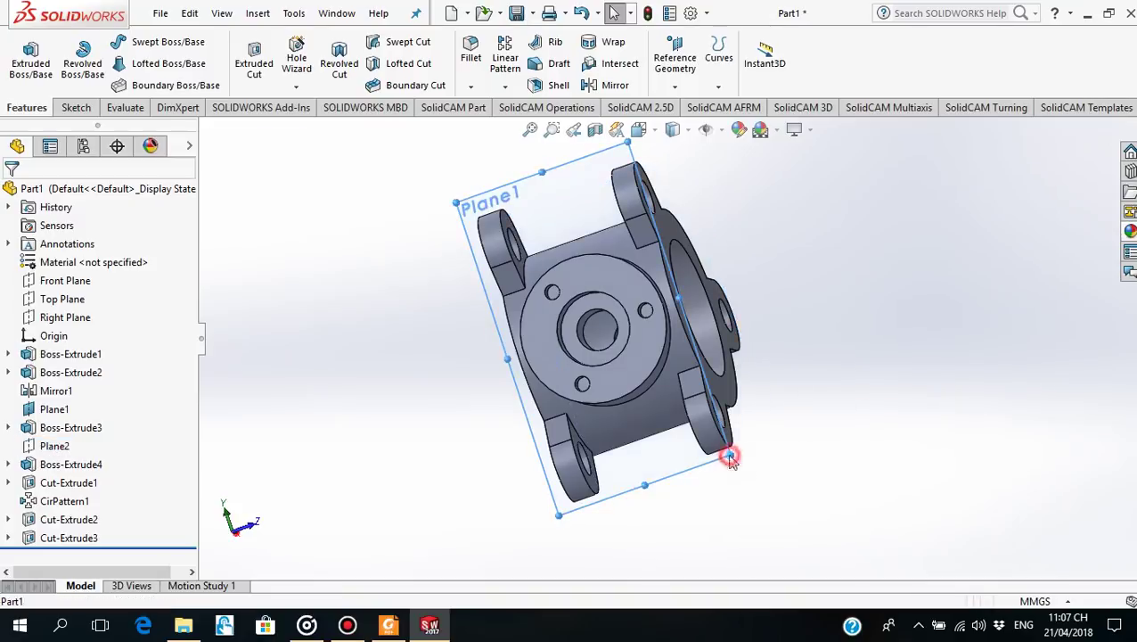
left_click(828, 405)
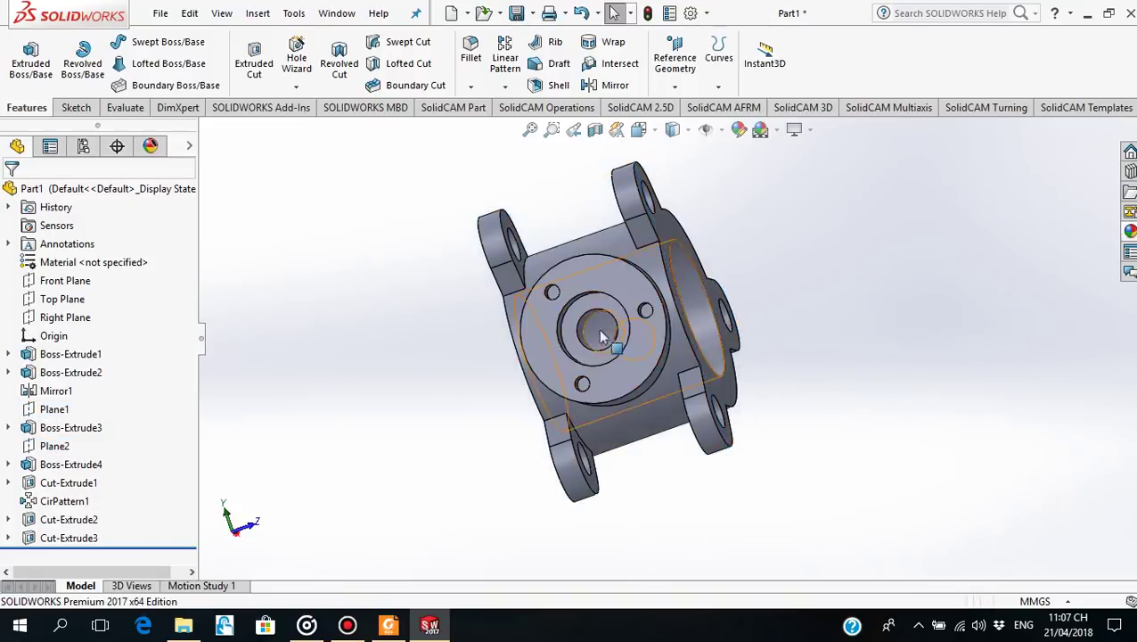
Section the valve body along the Top Plane and orbit to inspect the bores.
left_click(55, 302)
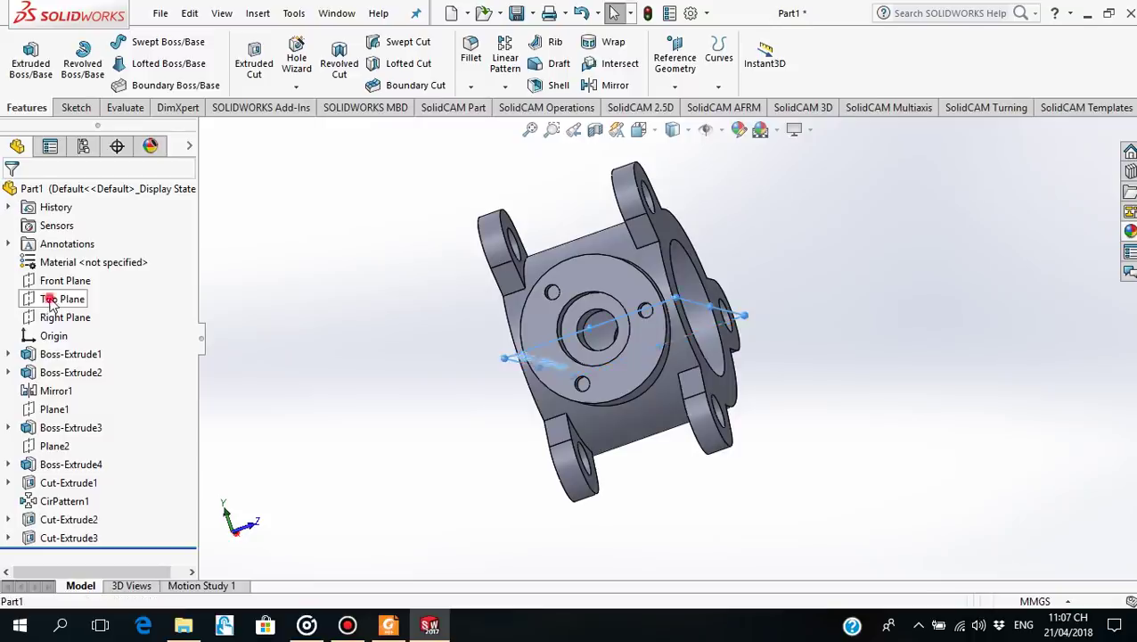
mouse_move(530, 397)
middle_mouse_down()
mouse_move(457, 371)
mouse_move(470, 353)
mouse_move(447, 320)
mouse_move(418, 404)
mouse_move(459, 338)
mouse_move(451, 371)
mouse_move(453, 345)
middle_mouse_up()
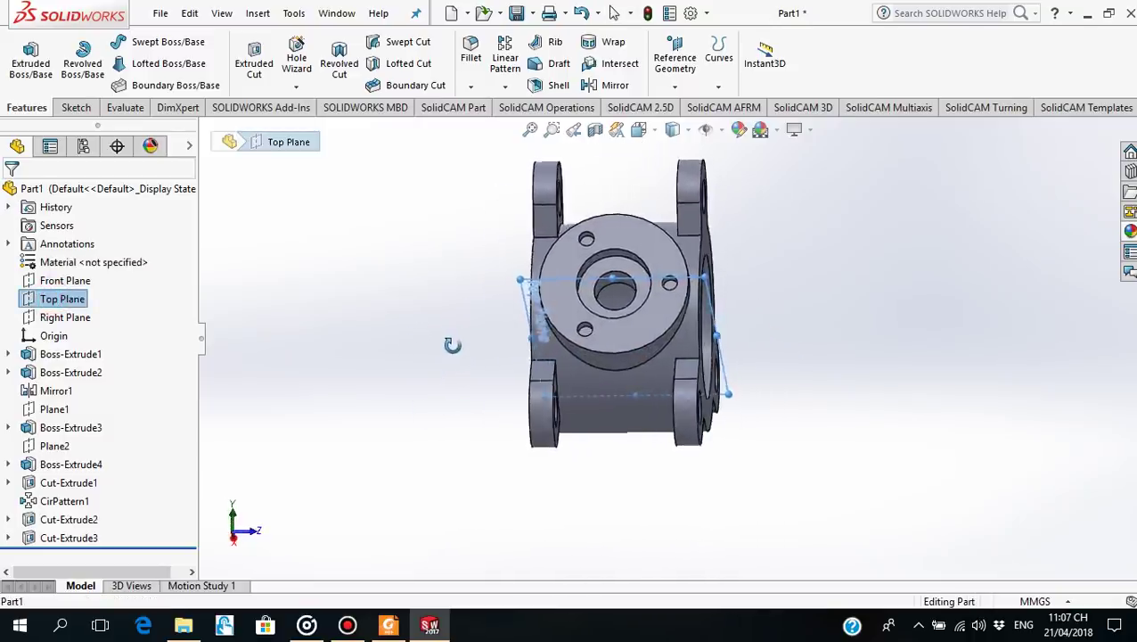
left_click(593, 132)
middle_click_drag(837, 431, 1050, 171)
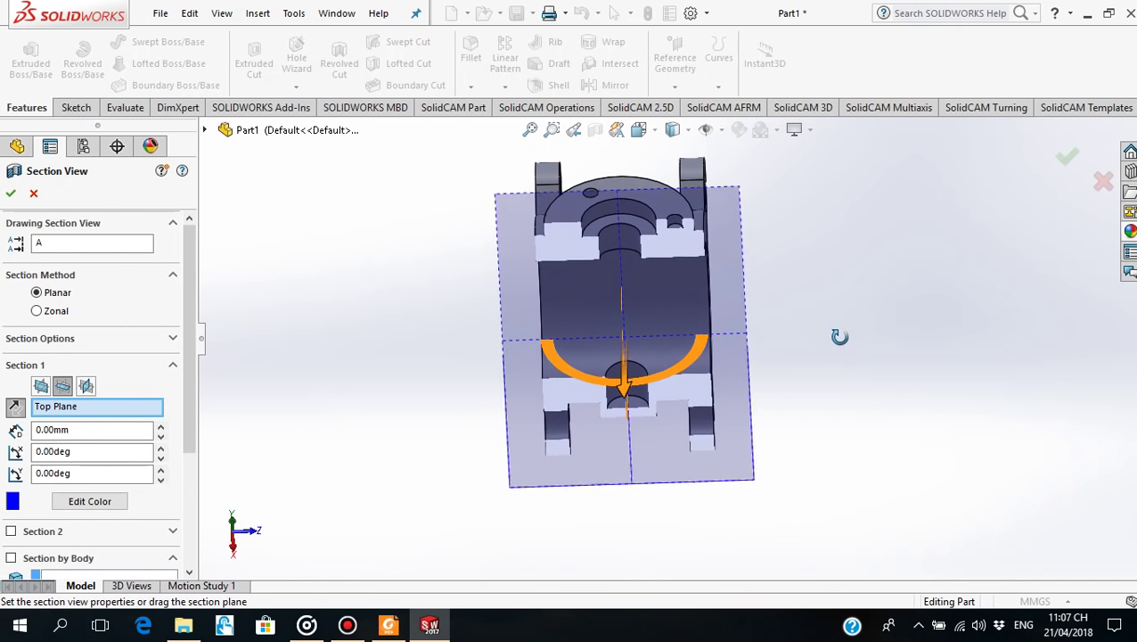
left_click(1071, 160)
mouse_move(771, 357)
middle_mouse_down()
mouse_move(775, 320)
mouse_move(754, 274)
mouse_move(805, 249)
mouse_move(800, 234)
mouse_move(782, 234)
mouse_move(757, 297)
mouse_move(769, 368)
mouse_move(772, 244)
mouse_move(785, 225)
mouse_move(859, 269)
mouse_move(853, 315)
mouse_move(700, 459)
mouse_move(676, 334)
mouse_move(749, 391)
mouse_move(790, 332)
mouse_move(776, 391)
mouse_move(727, 364)
middle_mouse_up()
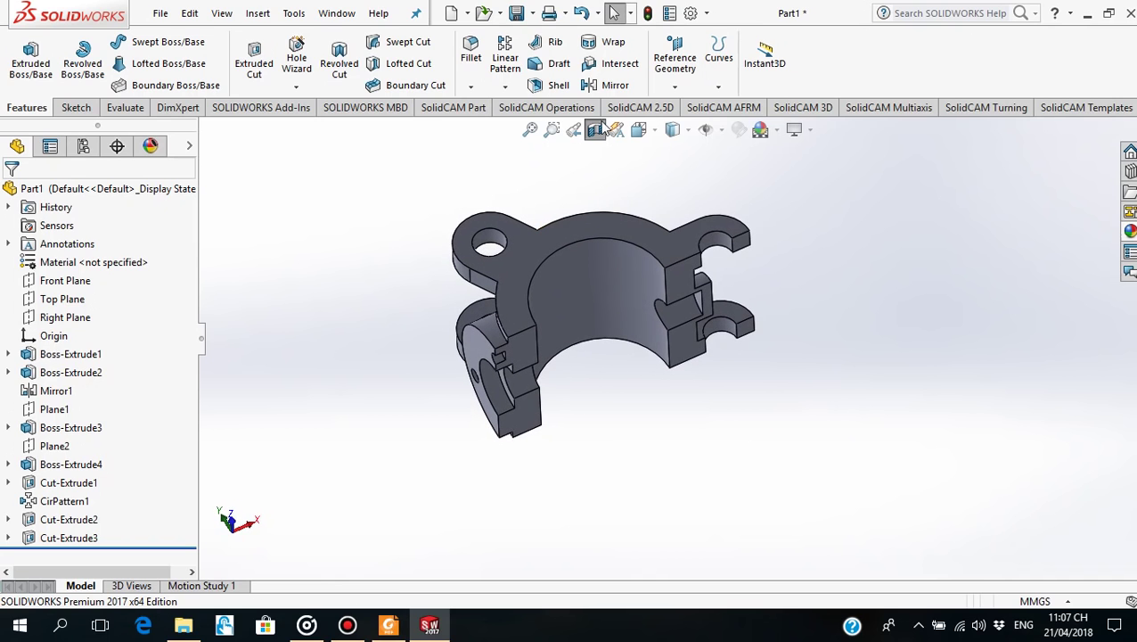
Turn off the section view, open Save As for Part1 in BT_Eto, then open Windows search.
left_click(595, 131)
mouse_move(653, 337)
middle_mouse_down()
mouse_move(641, 373)
mouse_move(643, 345)
mouse_move(628, 357)
middle_mouse_up()
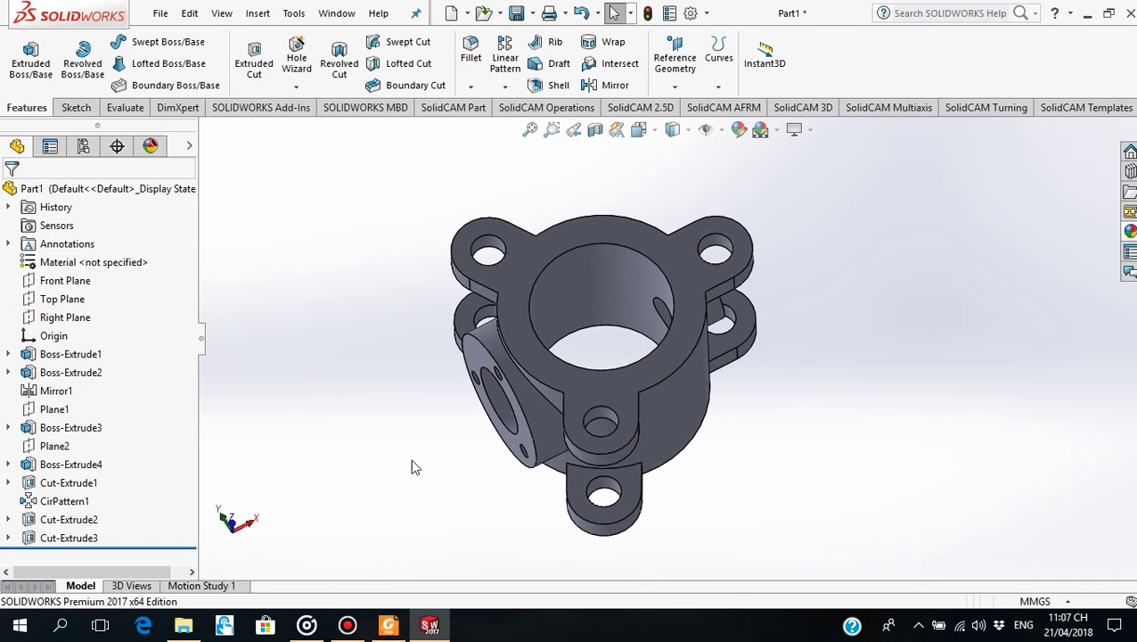
left_click(517, 13)
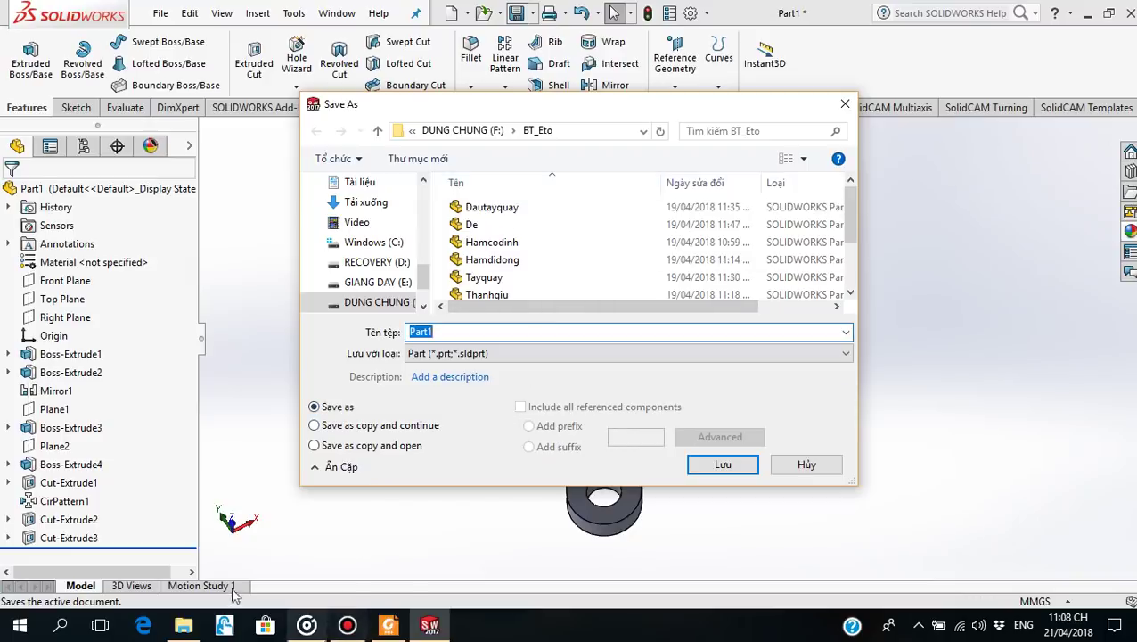
left_click(75, 629)
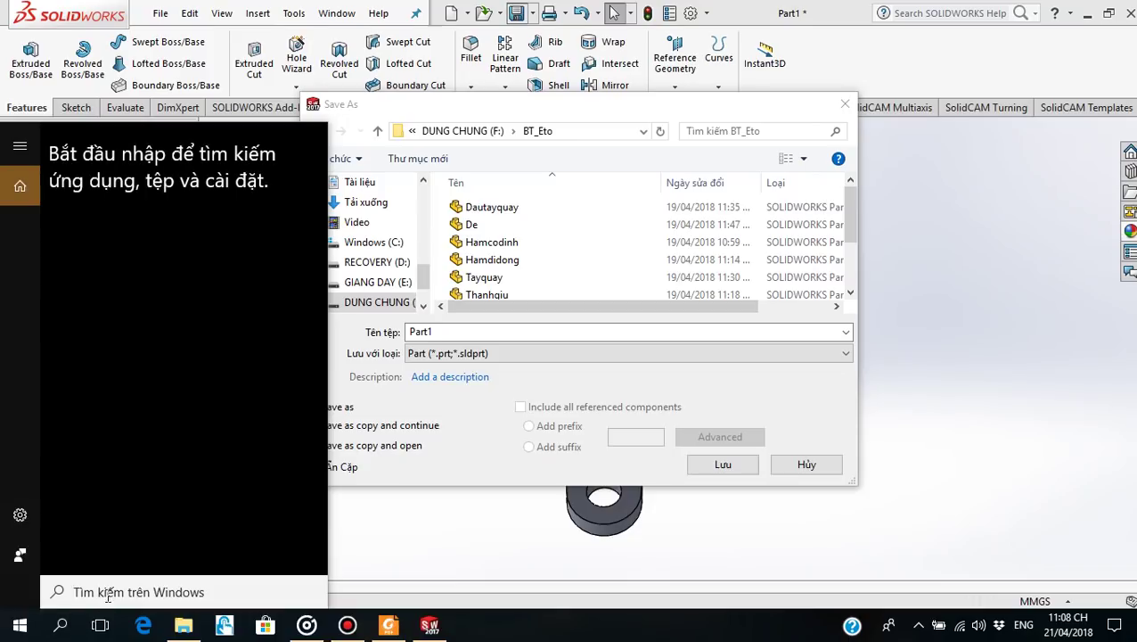
Launch Notepad from Windows search and place the cursor in the new untitled note.
type("n")
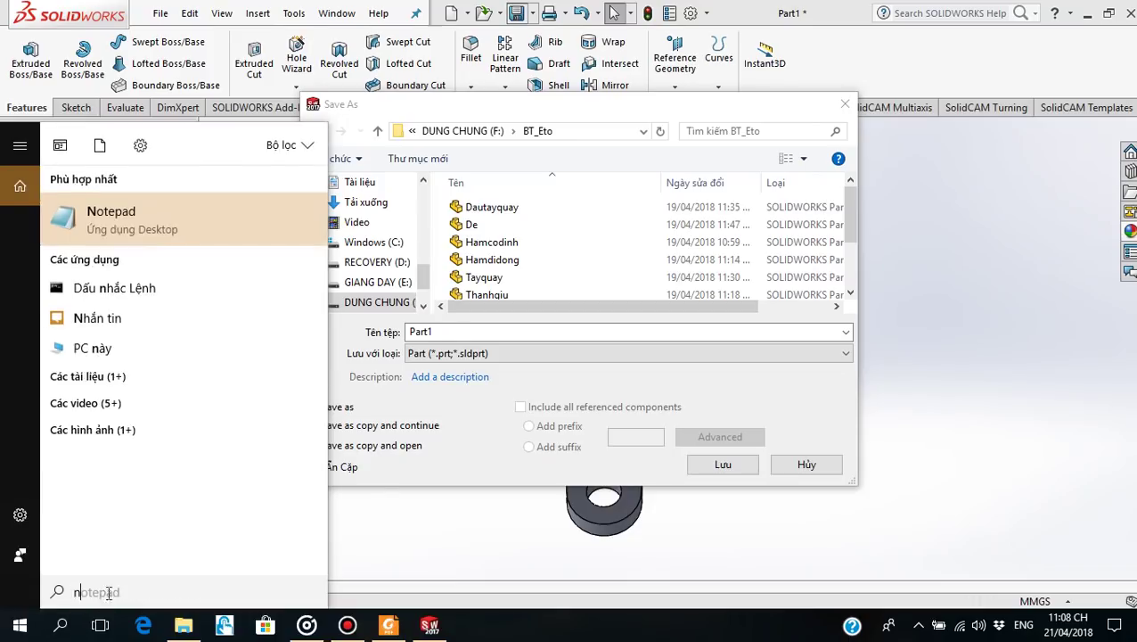
key("Return")
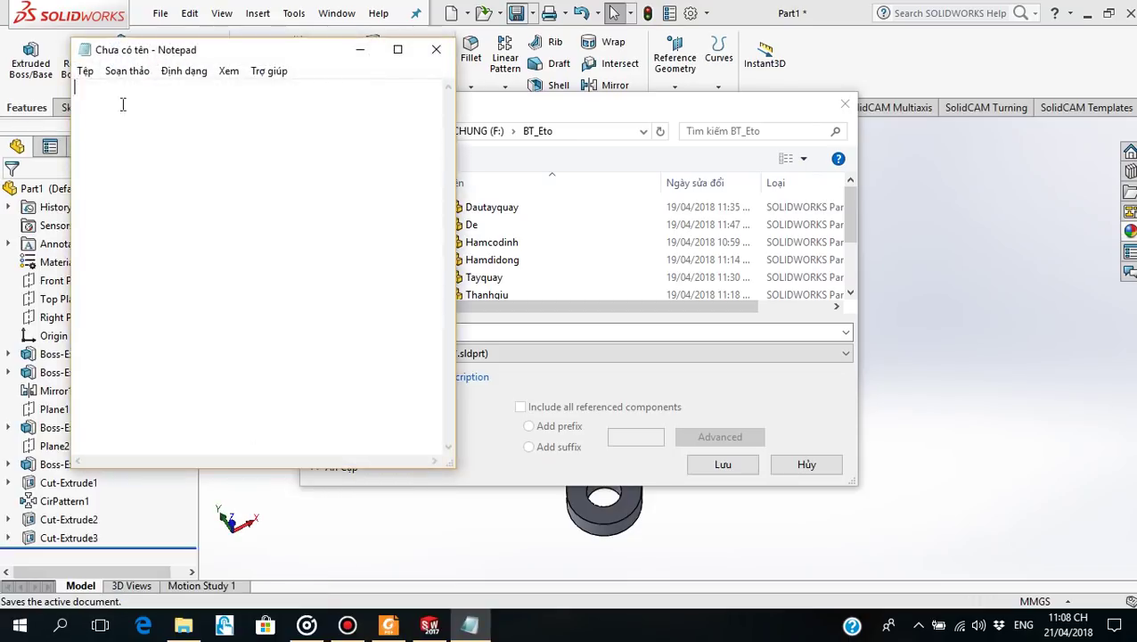
left_click(124, 100)
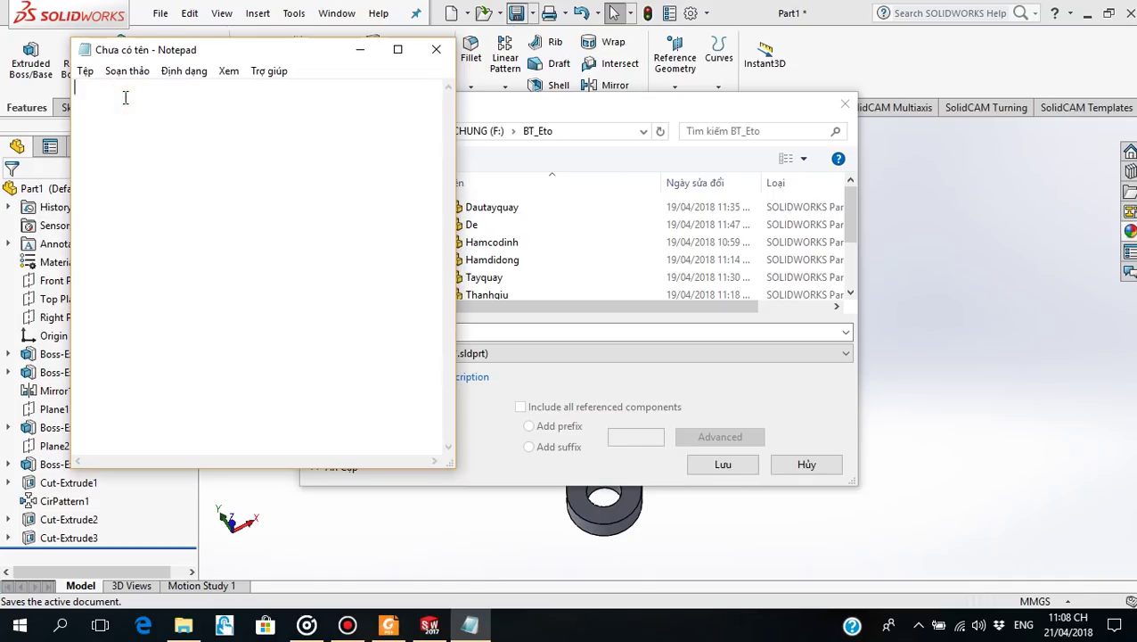
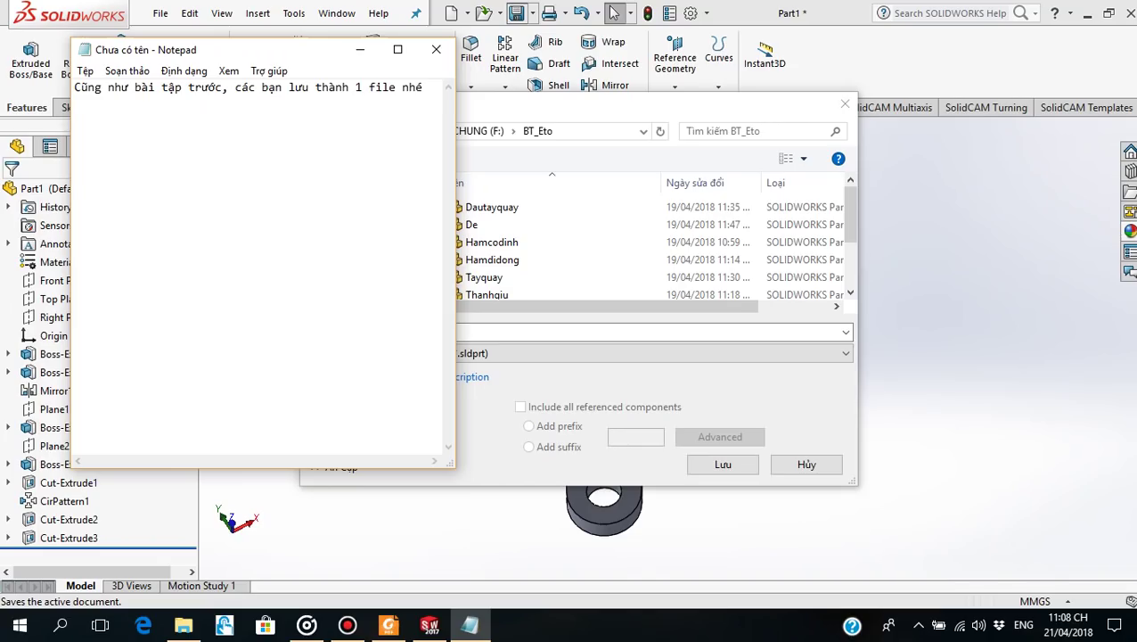
Minimize the Notepad note and bring up the Butterfly Valve Assembly PDF in Foxit Reader.
left_click(360, 49)
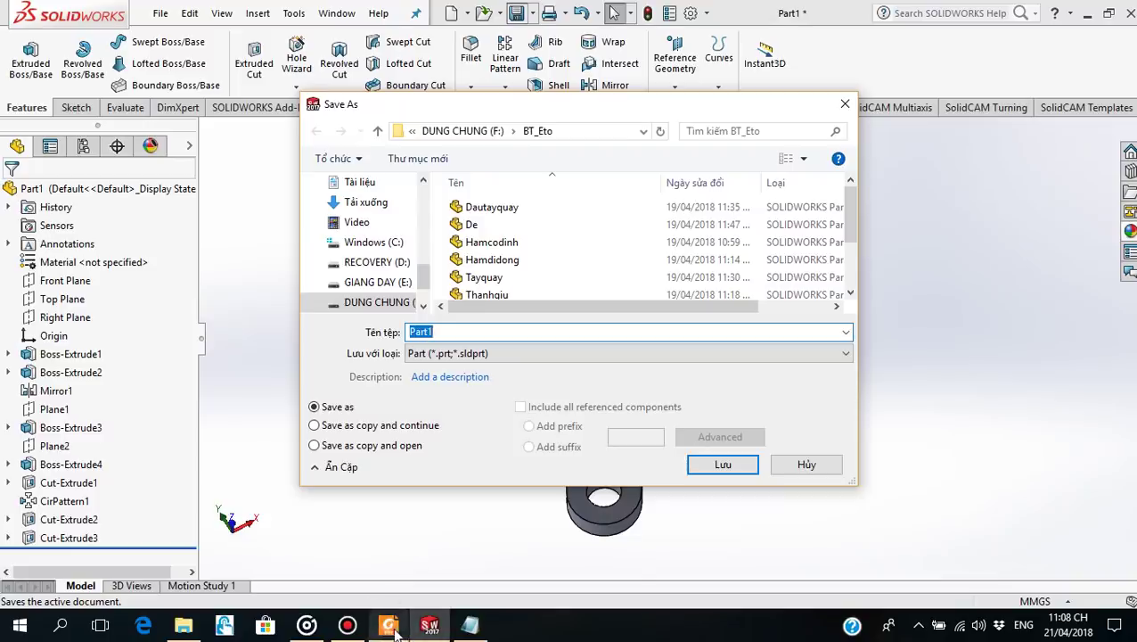
left_click(392, 626)
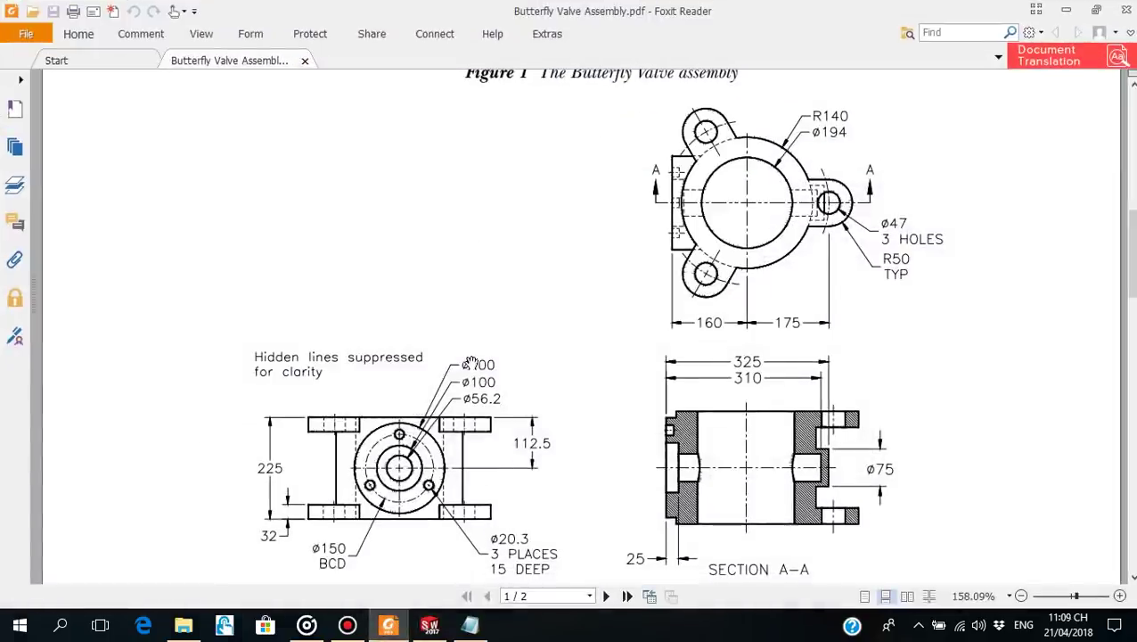
Select and copy the words 'Figure 1' from the figure caption.
scroll(530, 254, "up", 5)
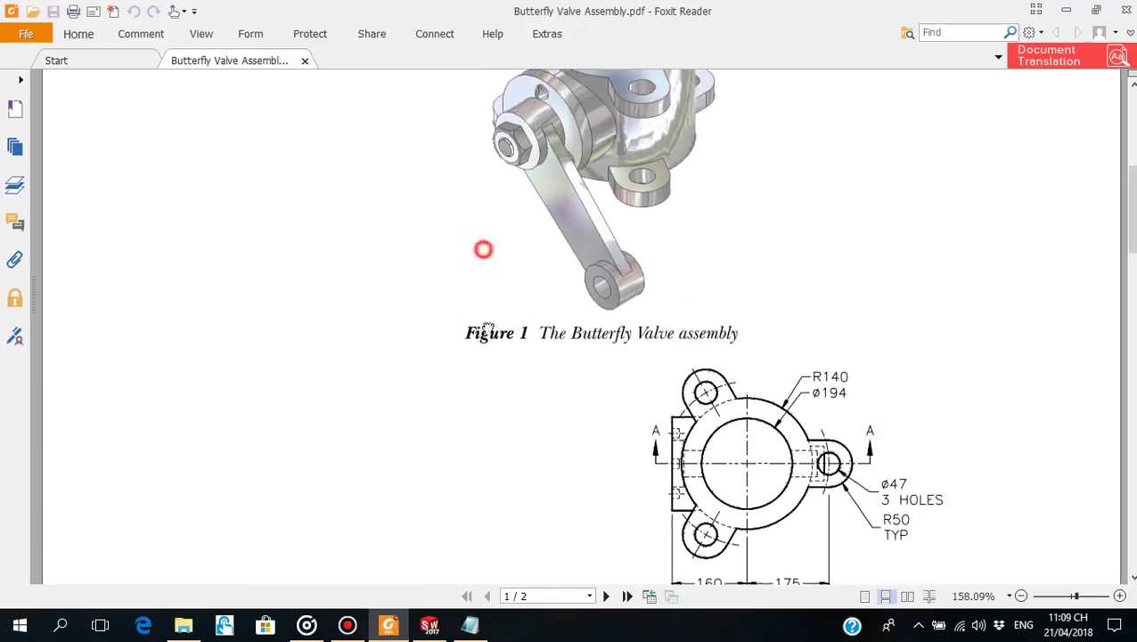
scroll(490, 321, "down", 1)
left_click(692, 286)
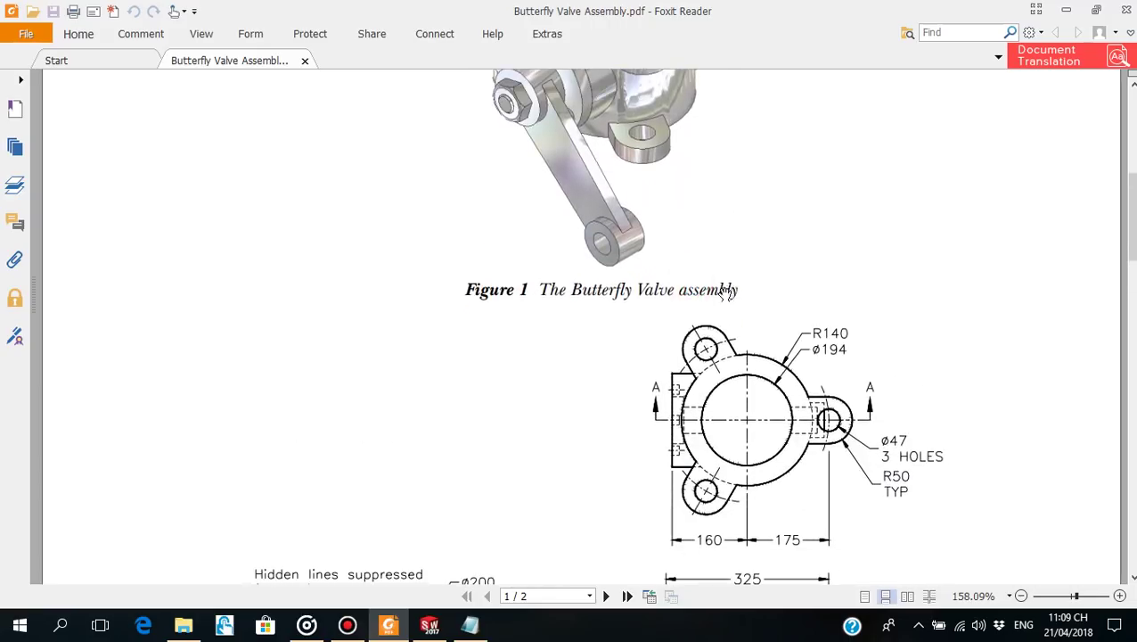
left_click(723, 287)
left_click_drag(739, 289, 550, 289)
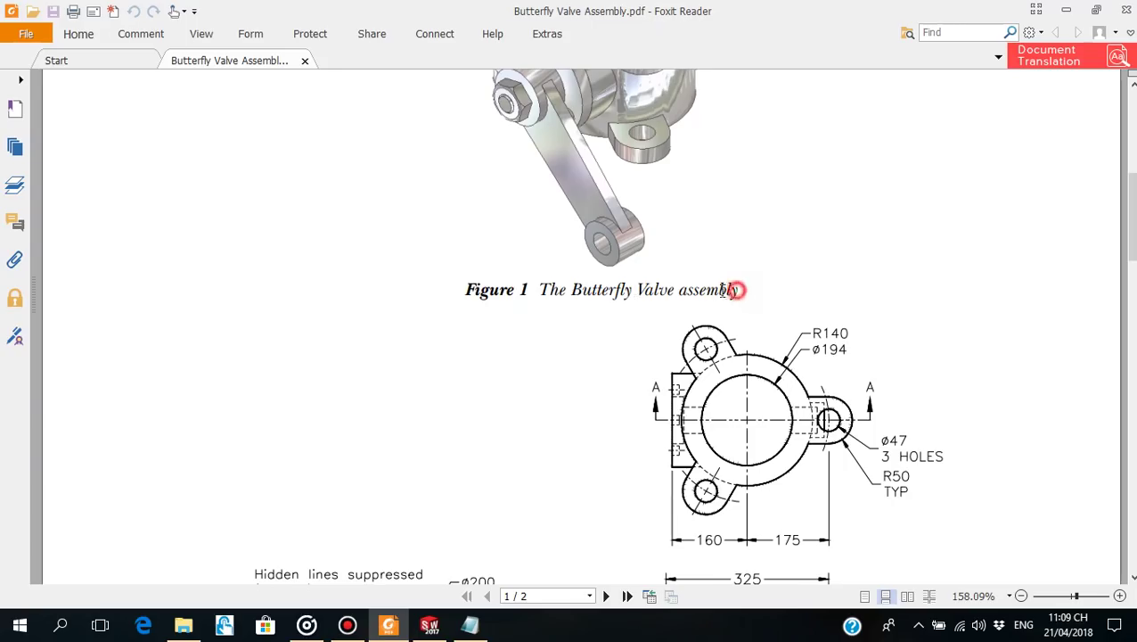
left_click(555, 316)
left_click_drag(465, 284, 513, 283)
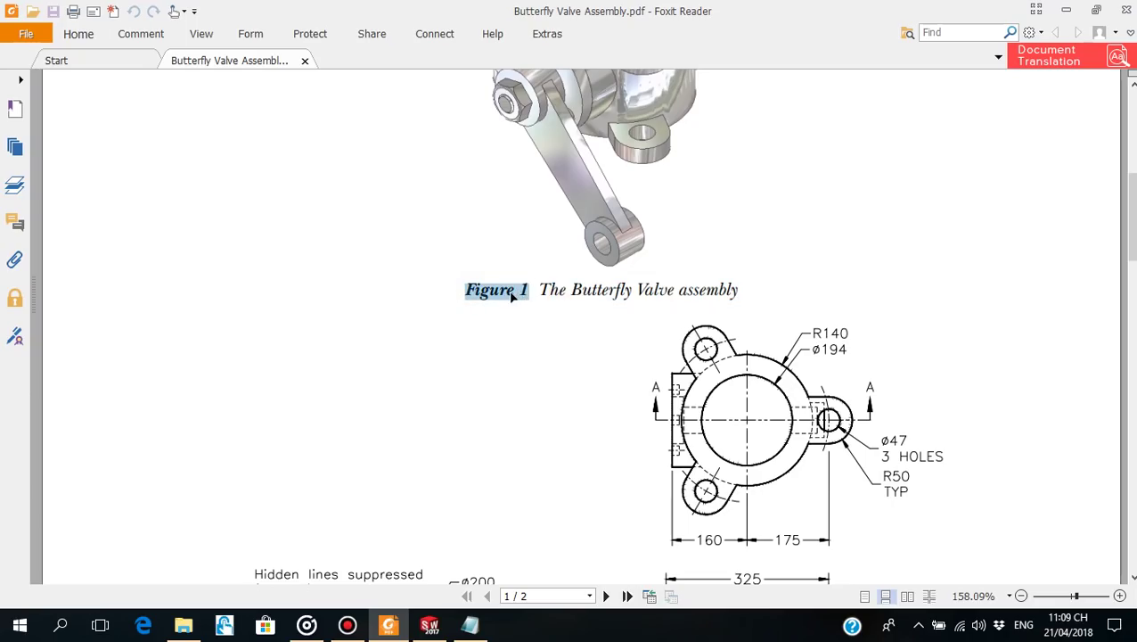
right_click(511, 294)
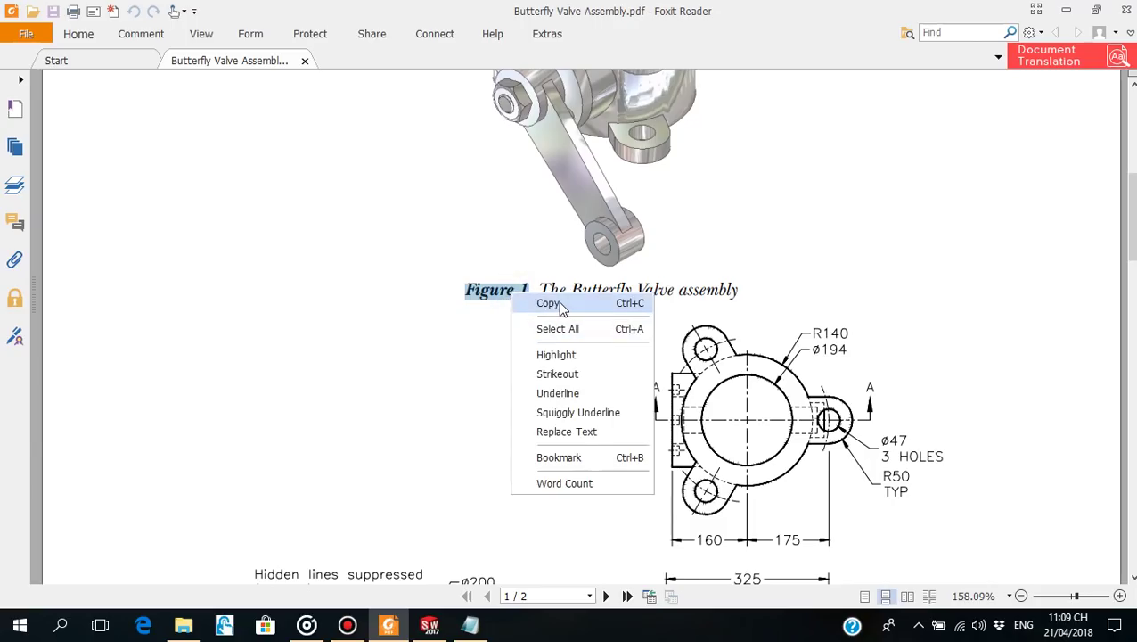
left_click(548, 304)
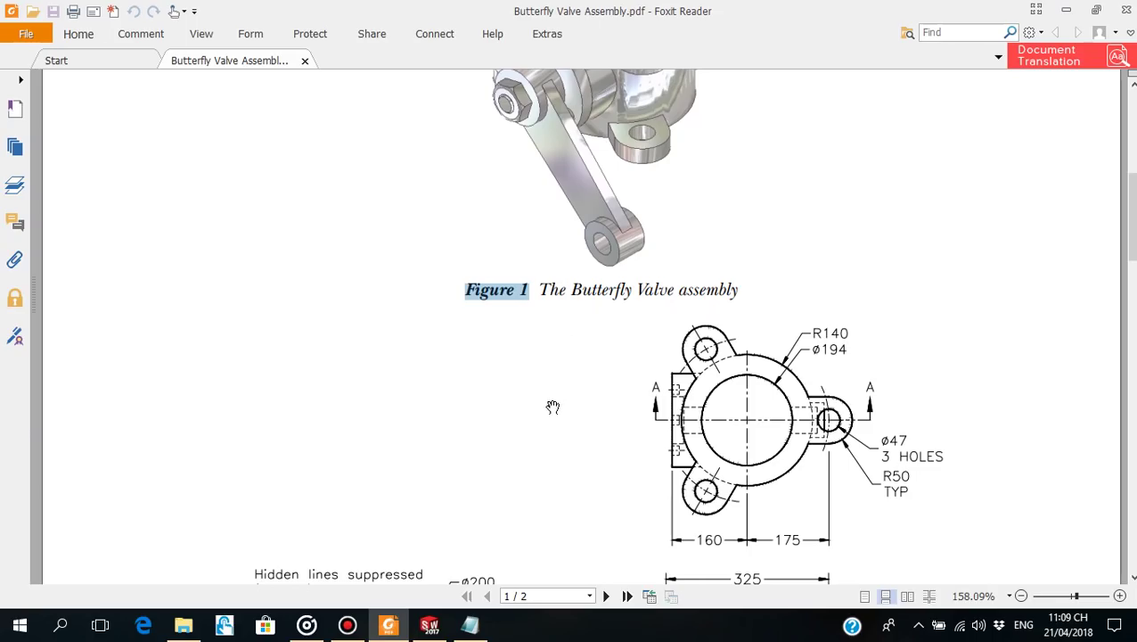
Select the full caption 'The Butterfly Valve assembly' and copy it.
left_click(609, 290)
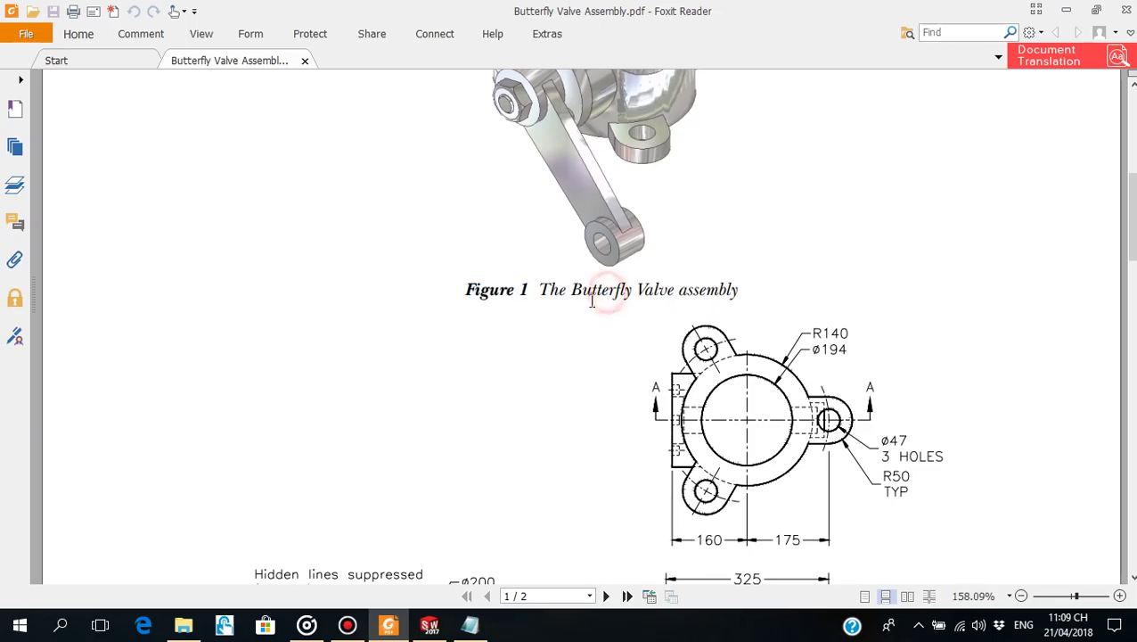
left_click_drag(539, 290, 731, 291)
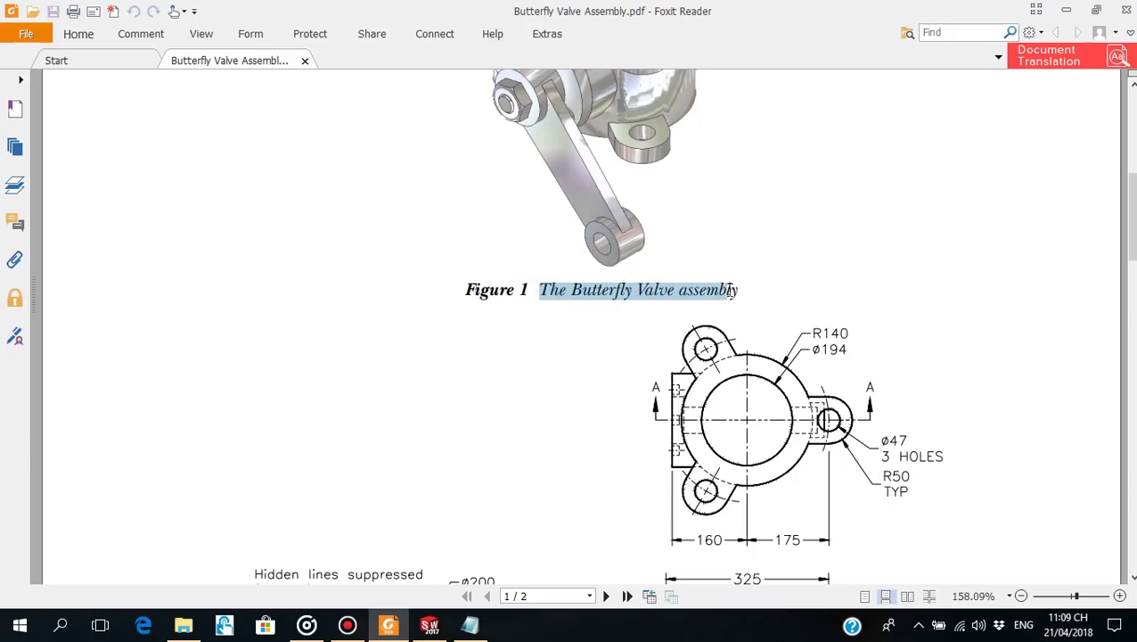
left_click(626, 341)
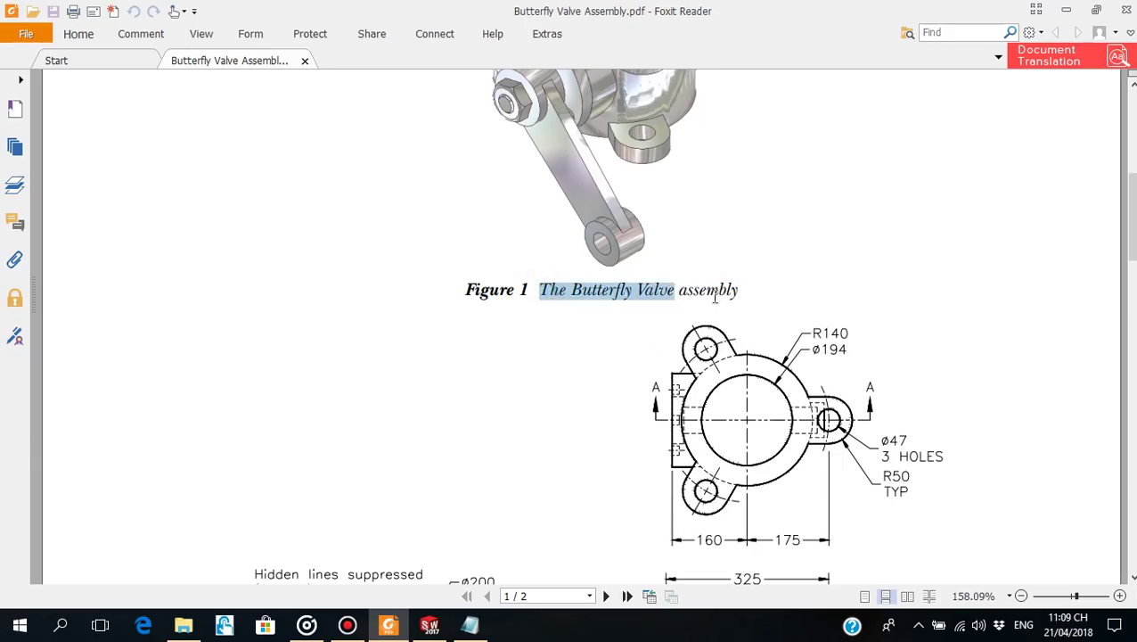
left_click_drag(543, 285, 742, 295)
right_click(704, 296)
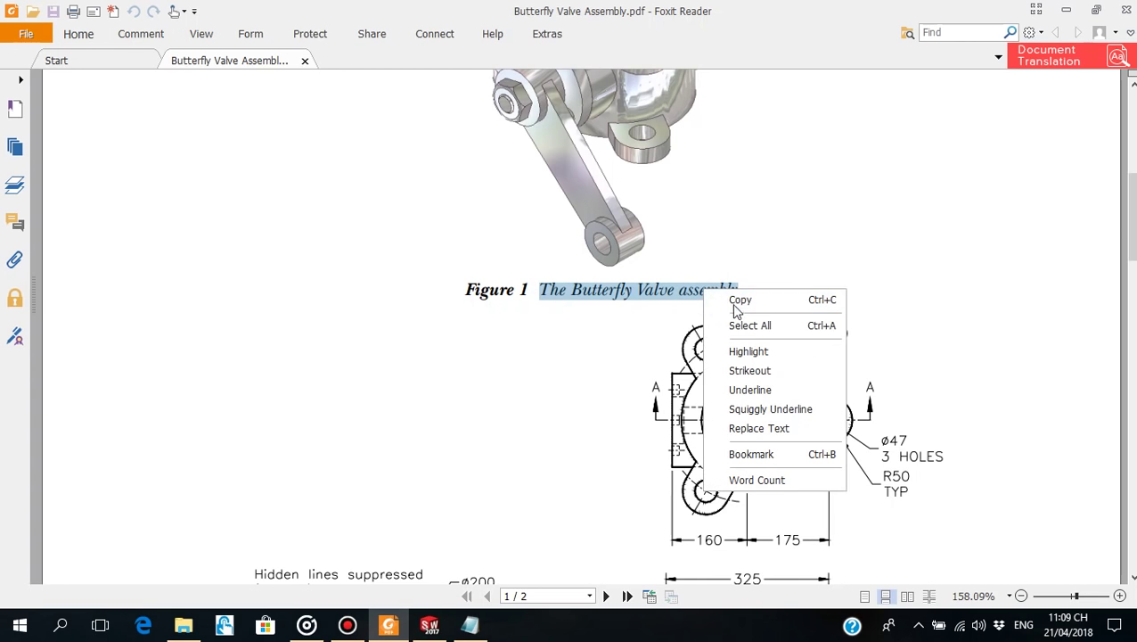
left_click(738, 303)
Paste 'The Butterfly Valve assembly' as the file name in the SOLIDWORKS Save As dialog.
left_click(429, 624)
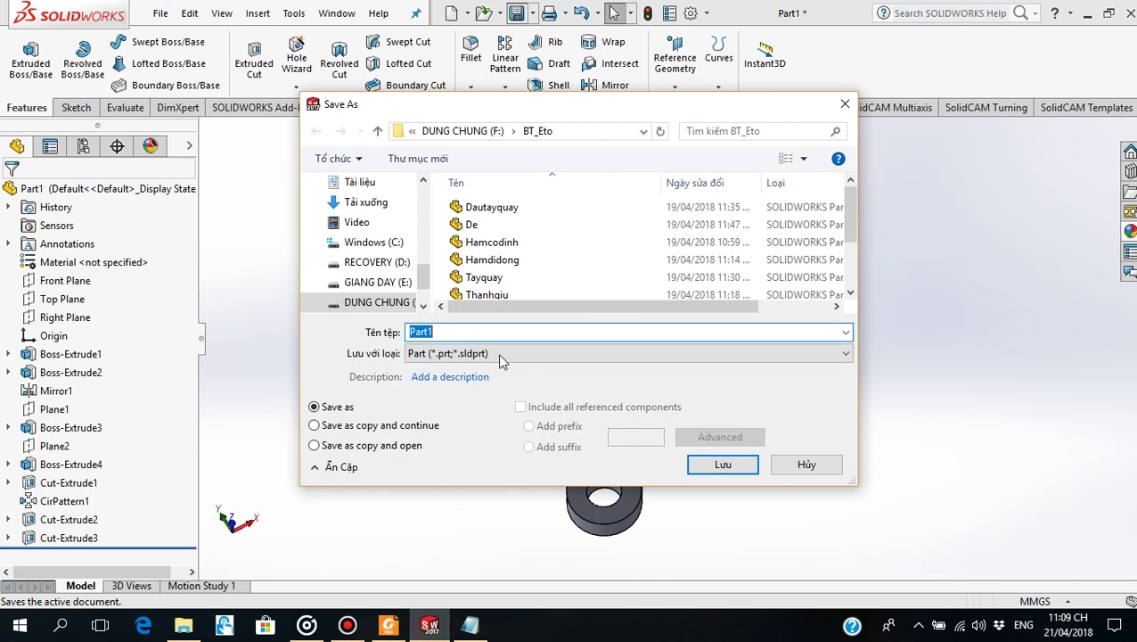
right_click(438, 331)
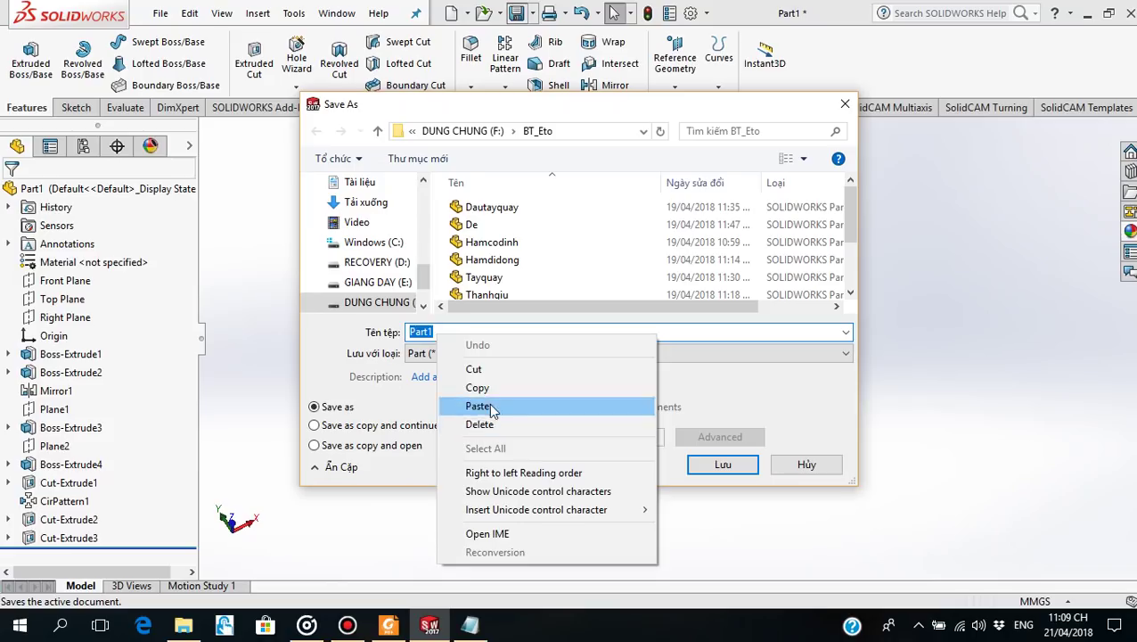
left_click(486, 403)
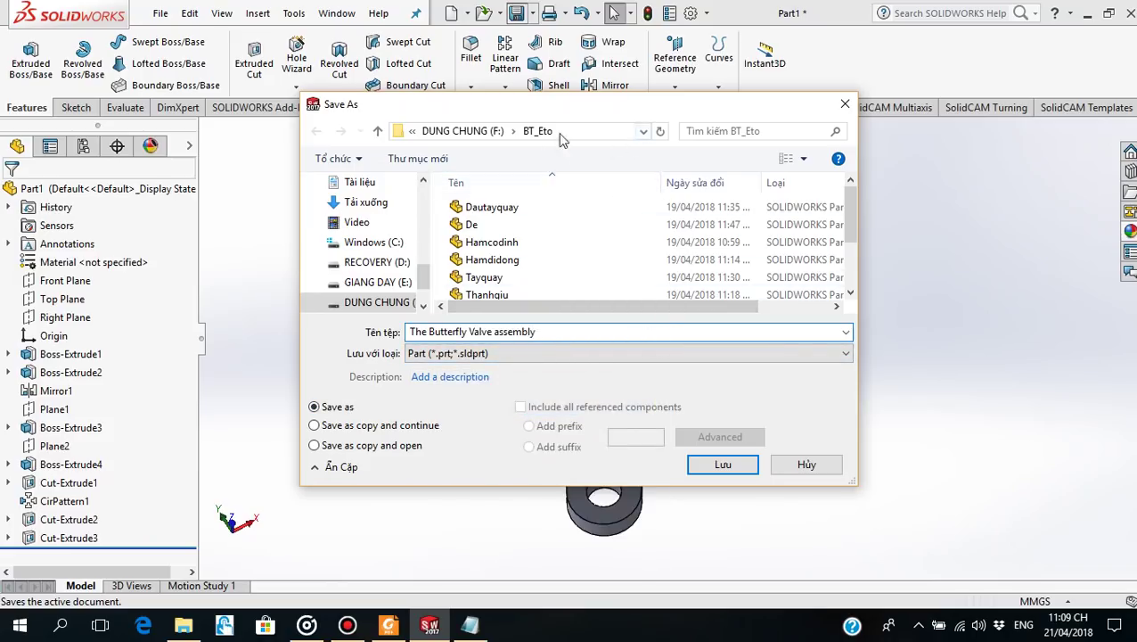
Create a new folder named BT_ on drive DUNG CHUNG (F:).
left_click(367, 302)
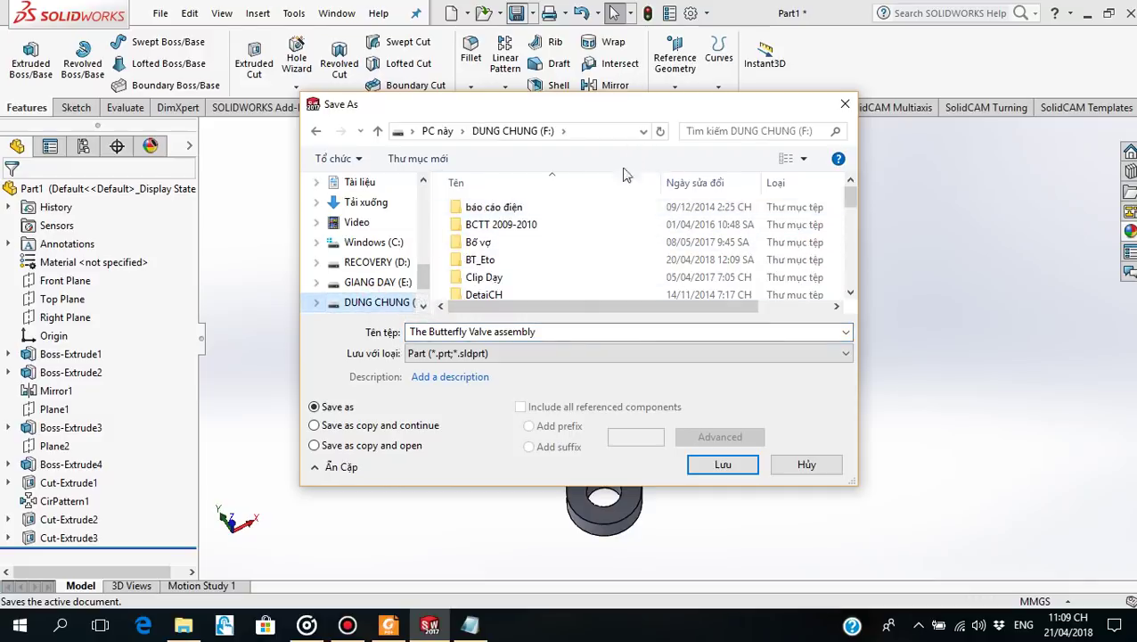
right_click(643, 214)
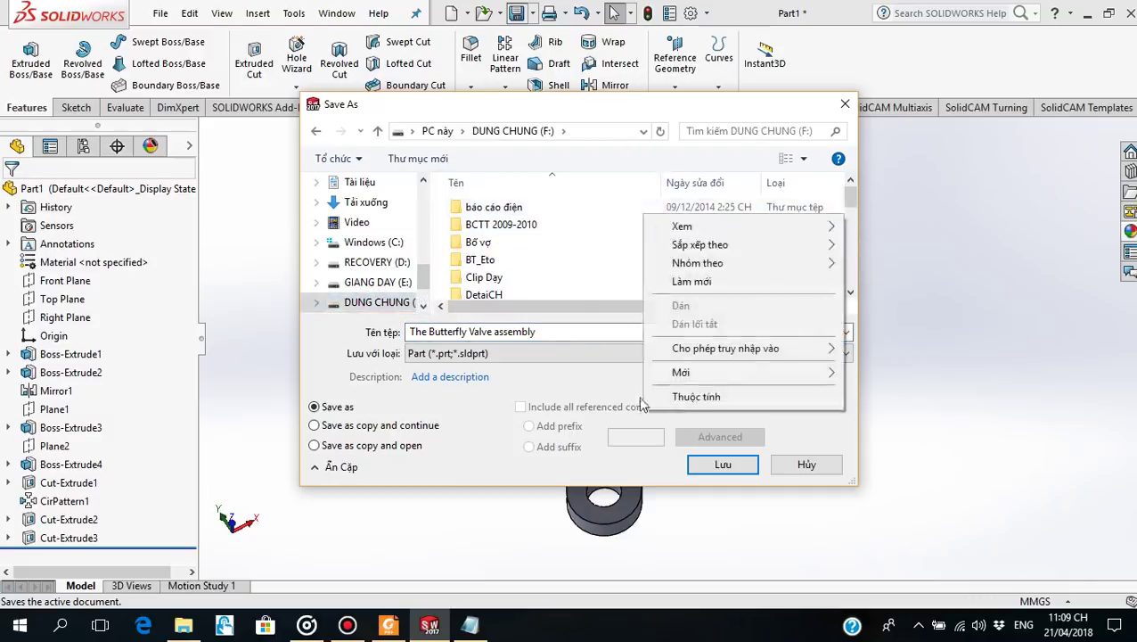
mouse_move(681, 372)
left_click(877, 375)
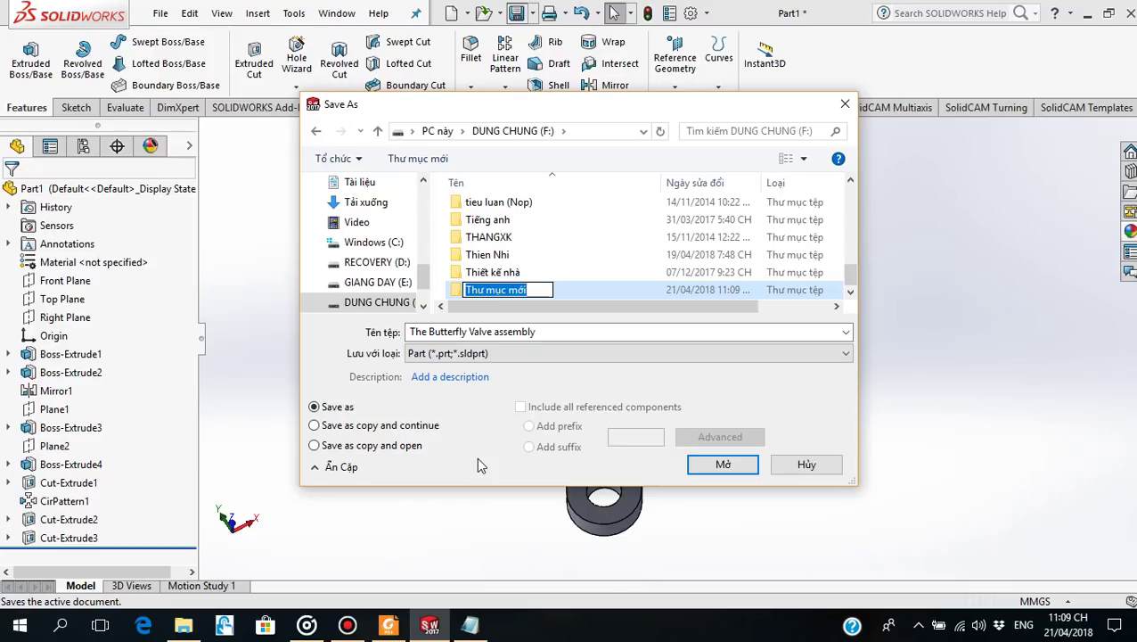
type("BT")
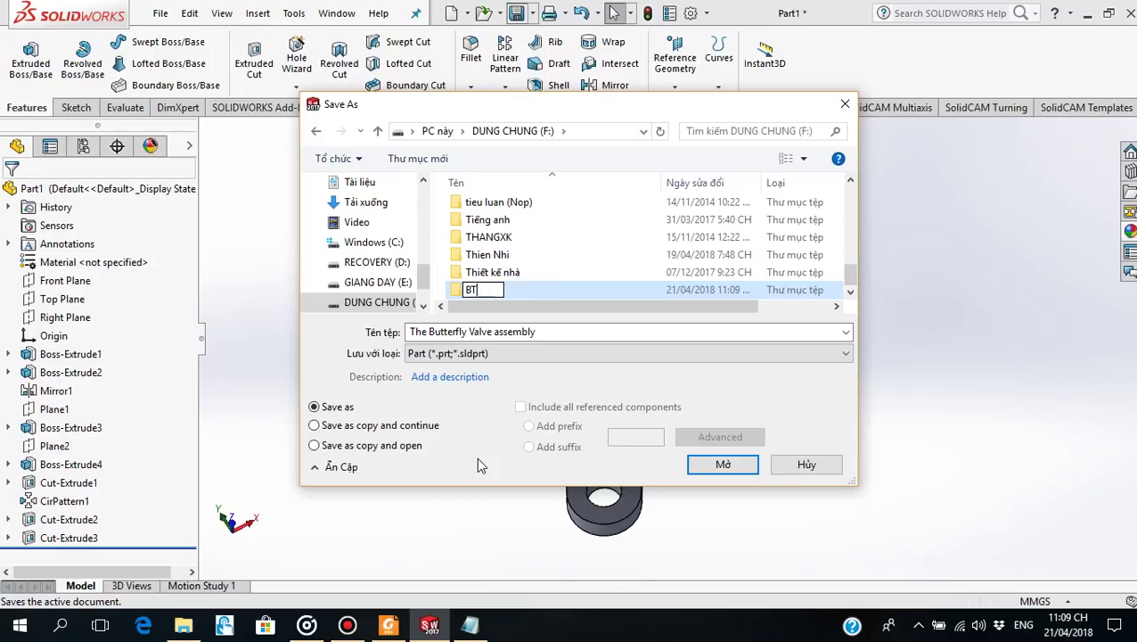
type("_")
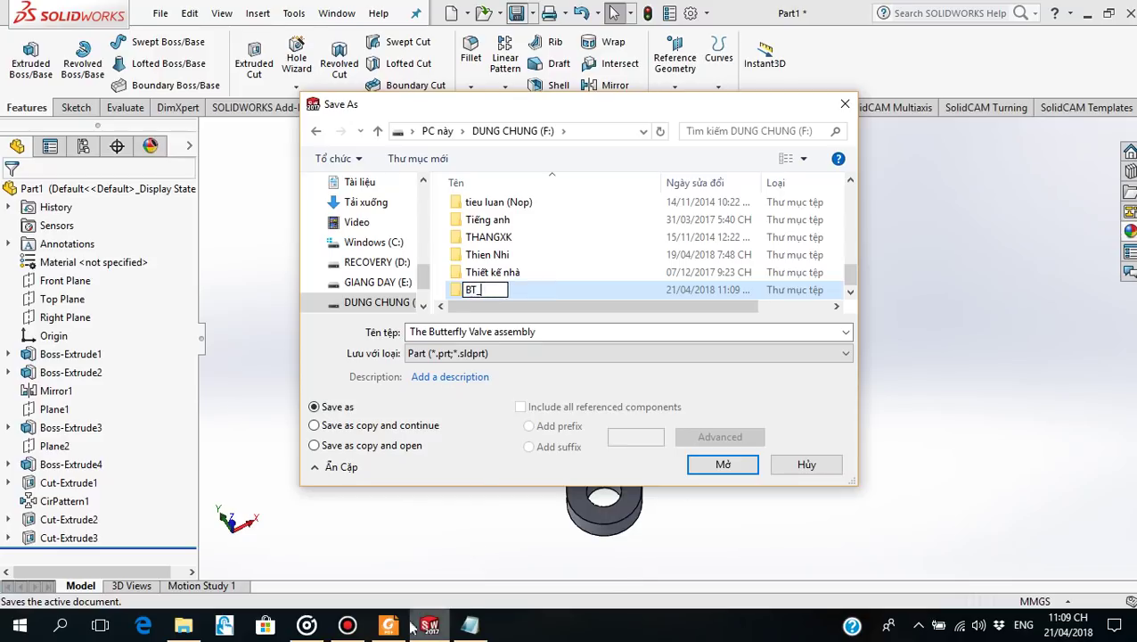
left_click(387, 625)
Move the Save As dialog down and right, then switch back to the PDF.
left_click(387, 626)
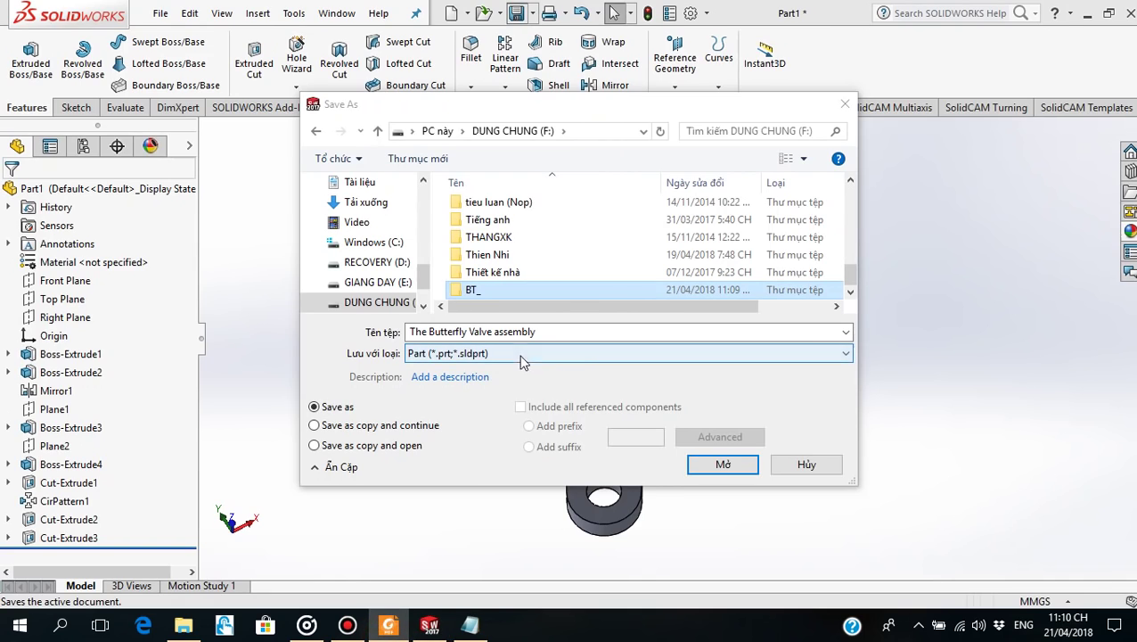
left_click(403, 470)
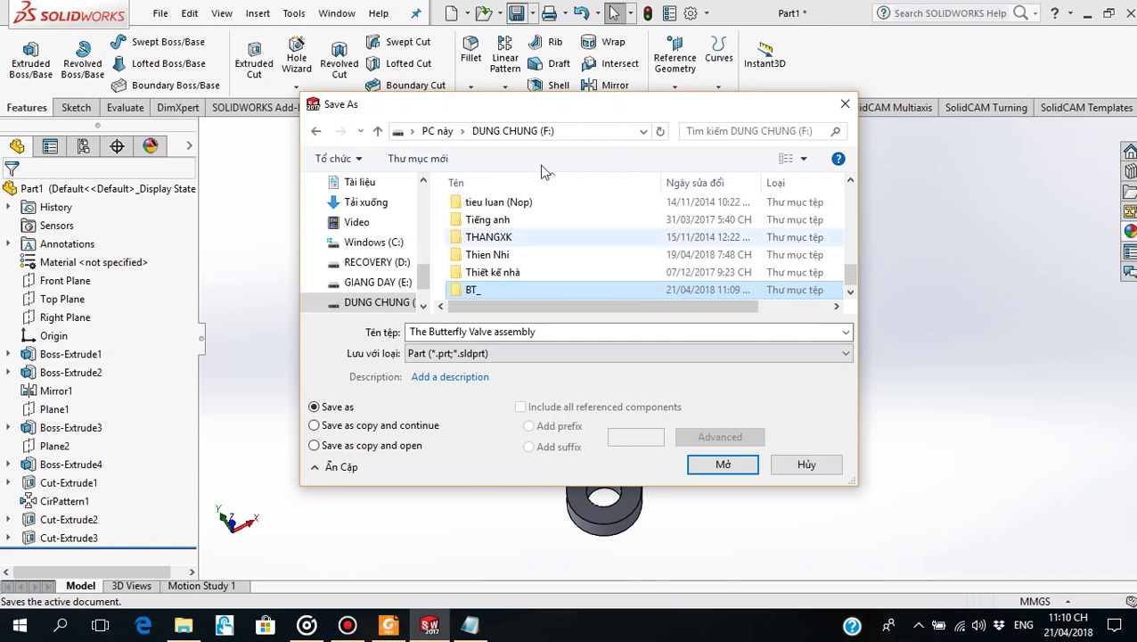
left_click_drag(540, 111, 652, 162)
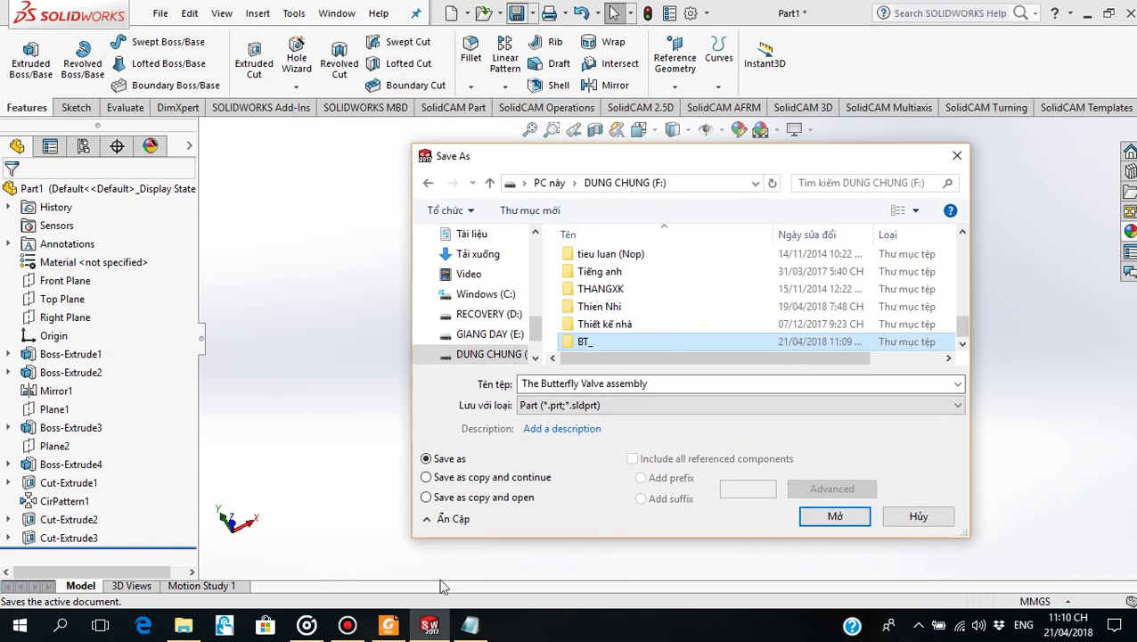
left_click(387, 626)
Copy the PDF page heading 'Butterfly Valve Assembly' and return to SOLIDWORKS.
scroll(553, 240, "up", 5)
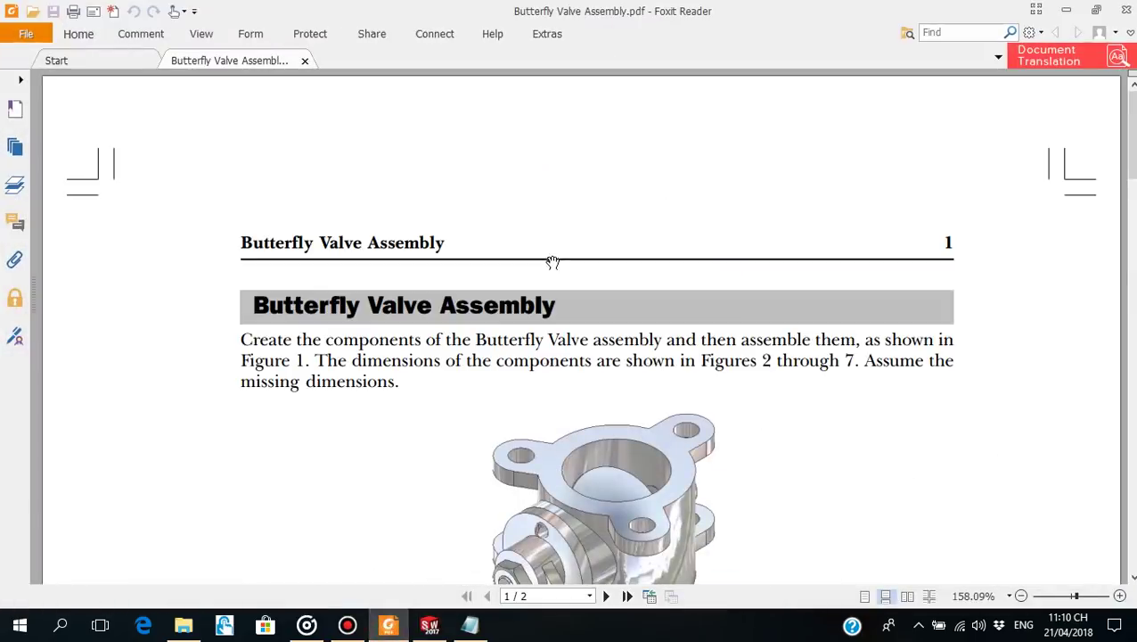
left_click(293, 317)
left_click_drag(255, 303, 562, 305)
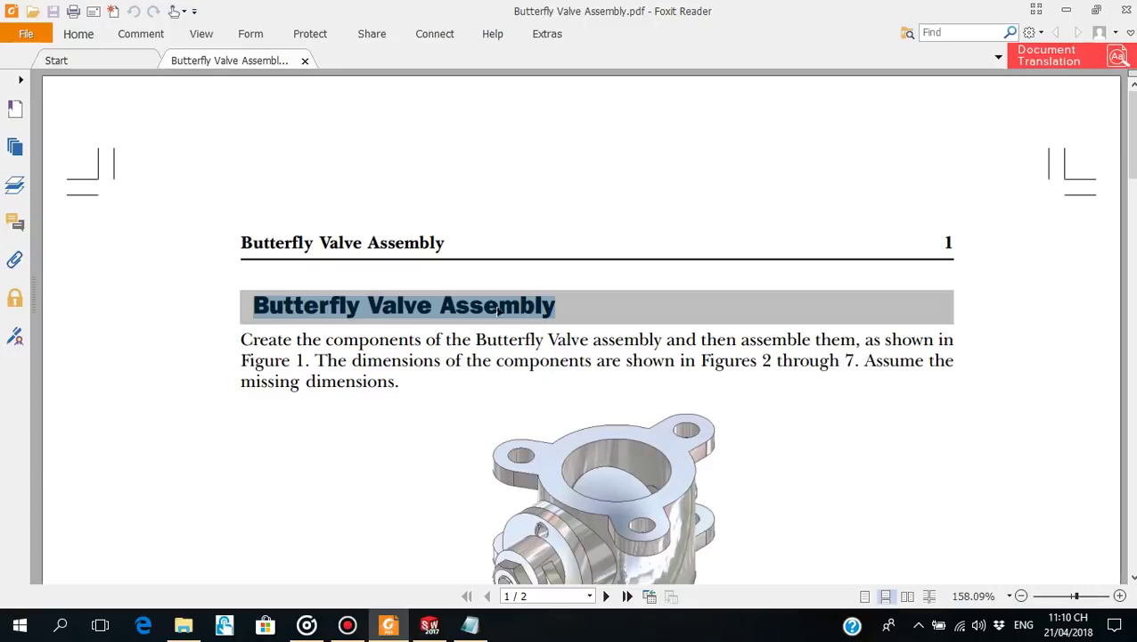
right_click(478, 308)
left_click(517, 318)
left_click(430, 625)
Rename the folder to BT_Butterfly Valve Assembly and save the part inside it.
left_click(629, 385)
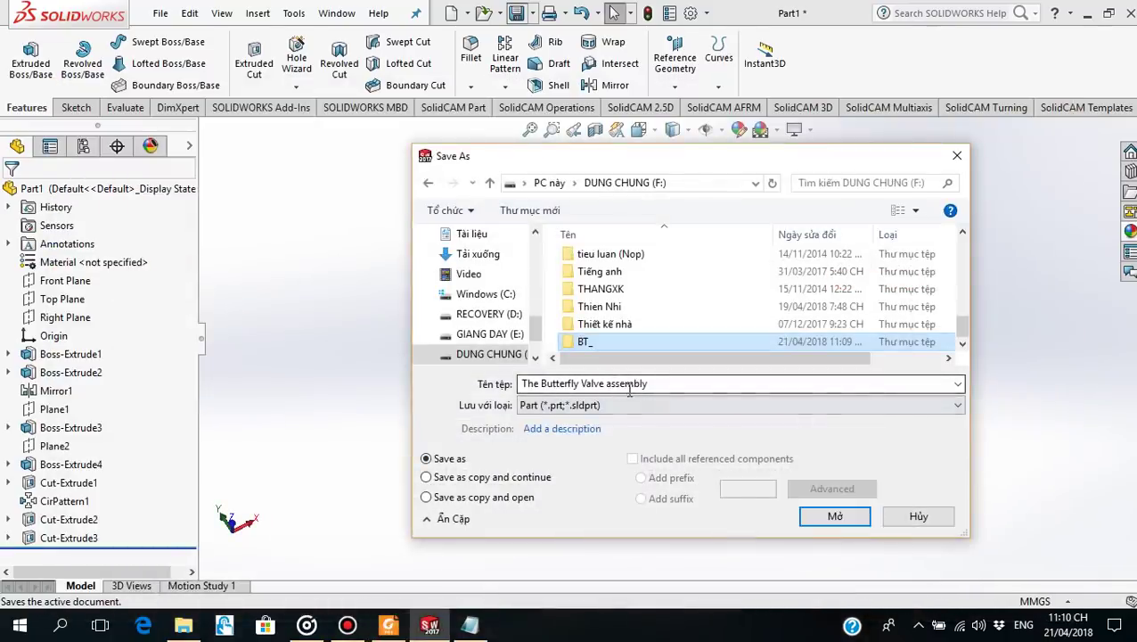
left_click(609, 342)
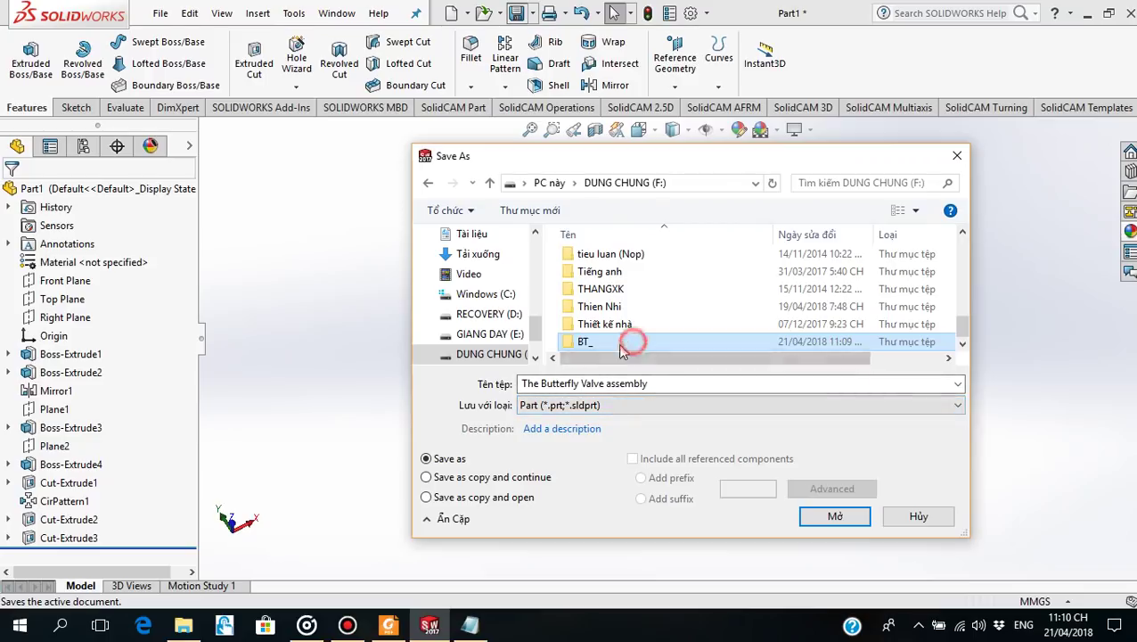
right_click(609, 342)
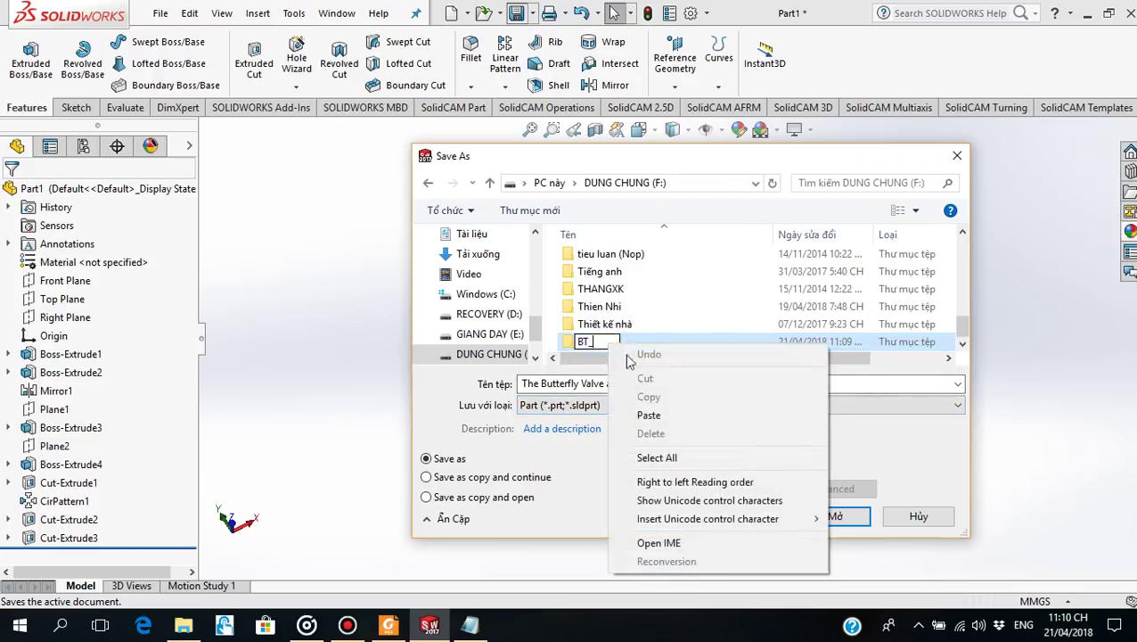
left_click(792, 413)
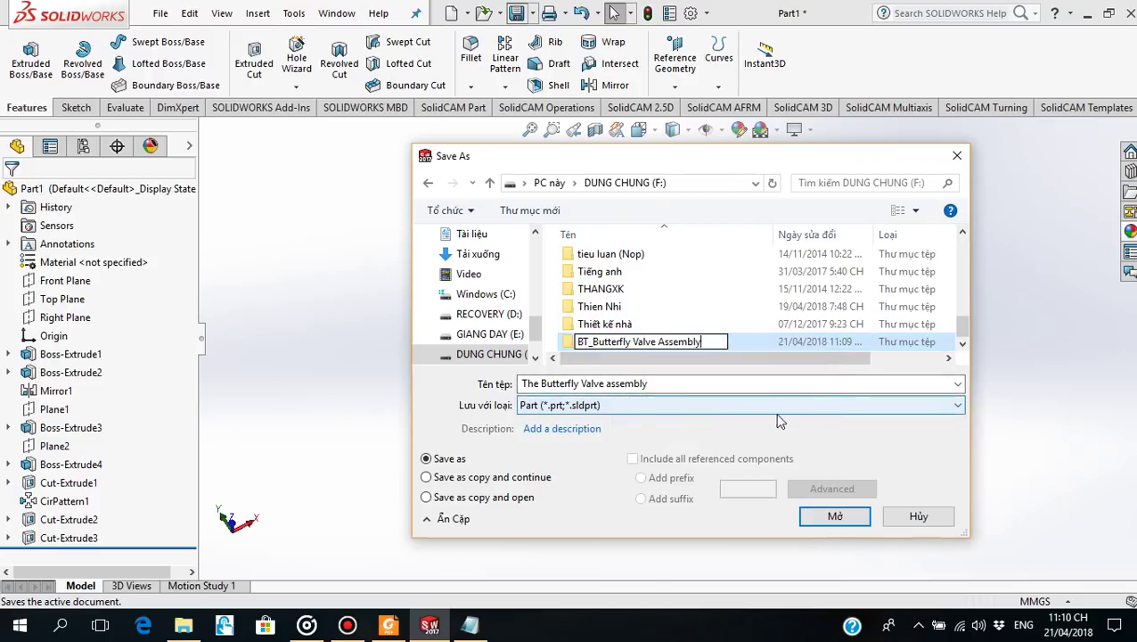
key("Return")
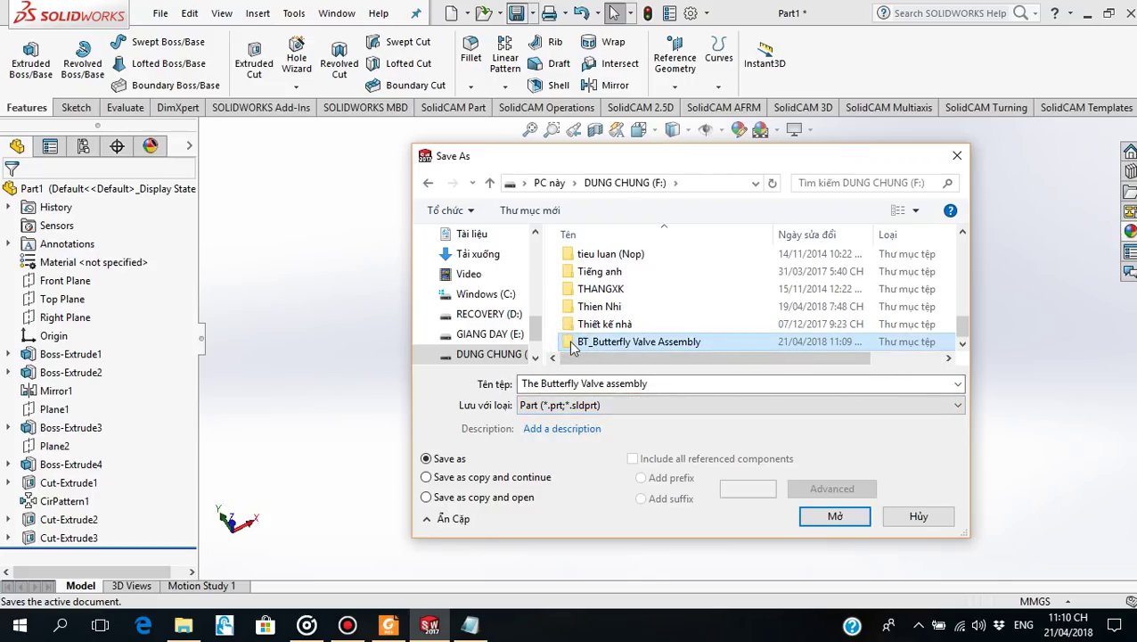
double_click(573, 344)
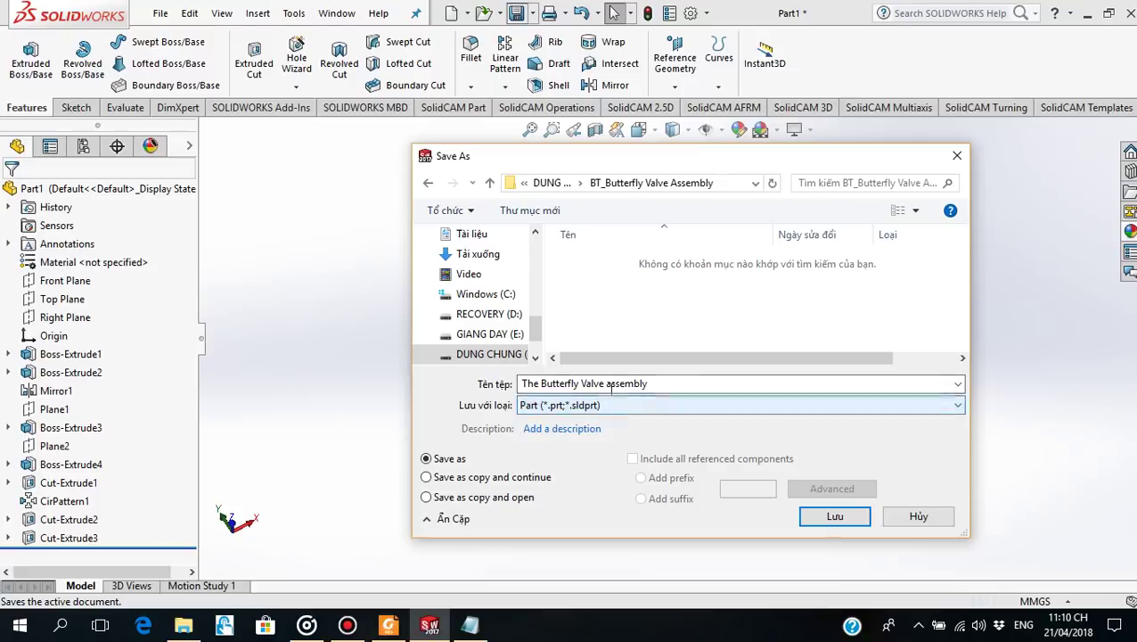
left_click(835, 517)
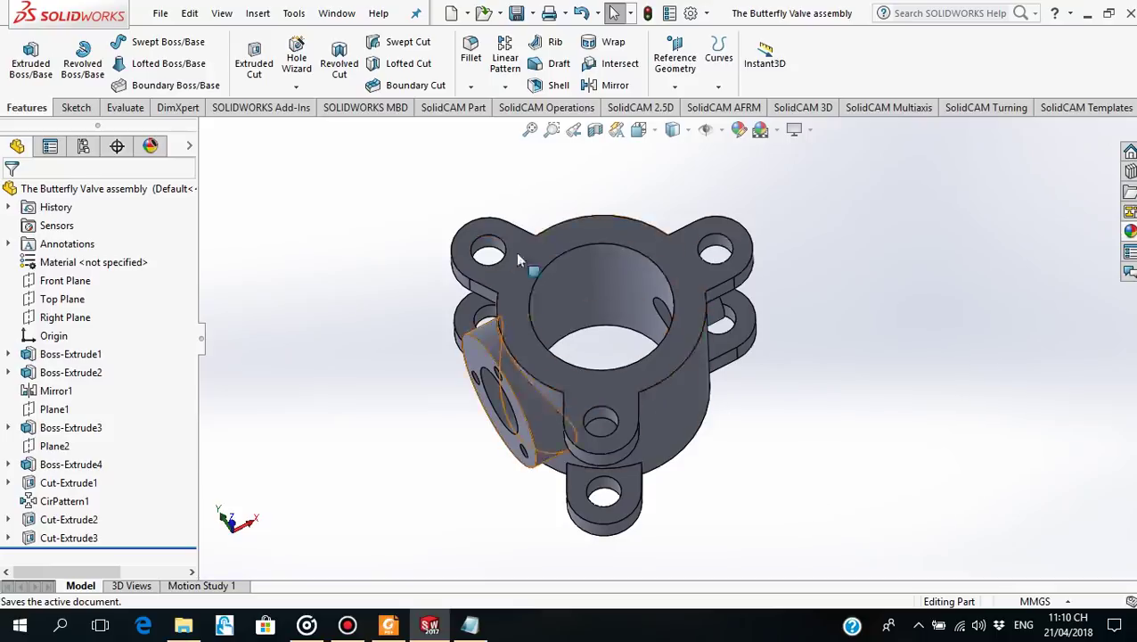
Create a new blank part, then switch to the PDF.
left_click(452, 13)
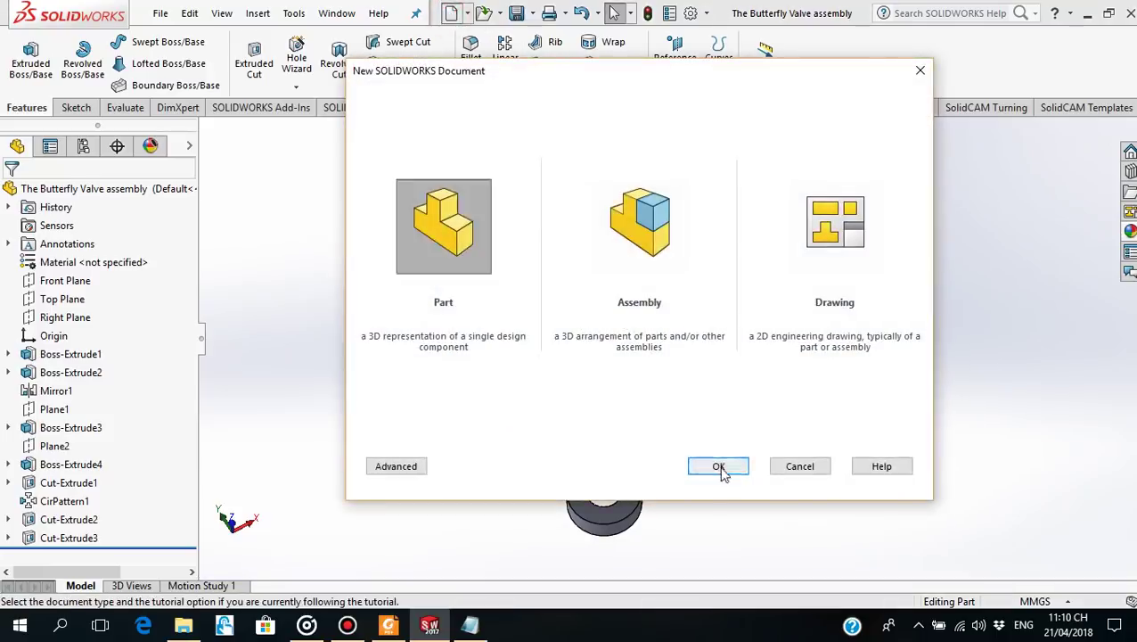
left_click(710, 466)
left_click(388, 625)
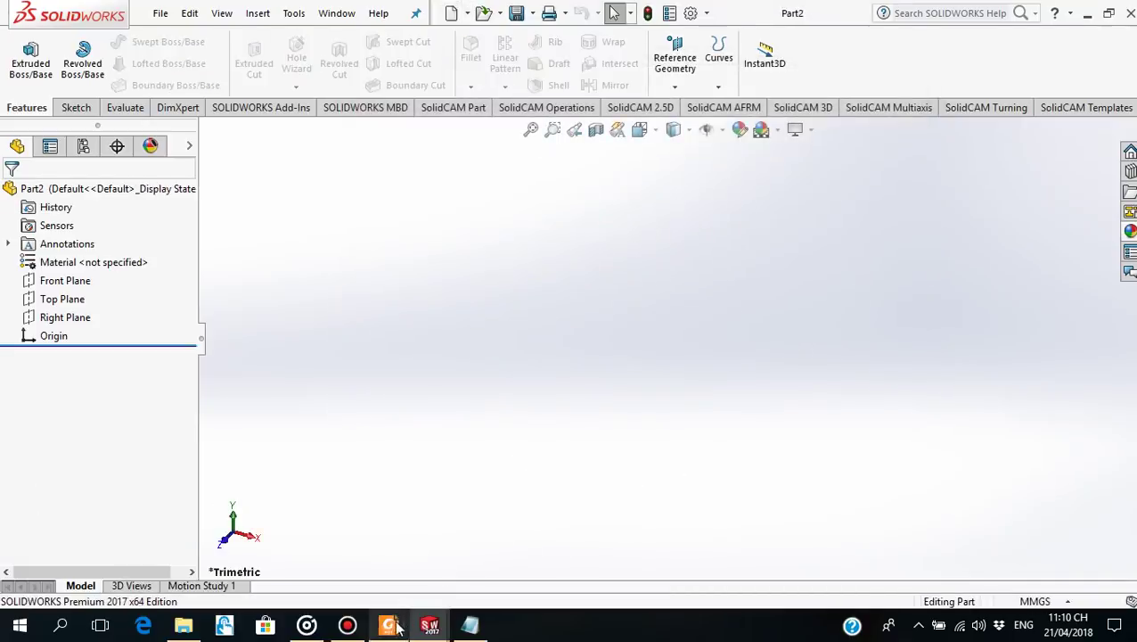
Scroll the PDF to page 2 showing the Figure 3 shaft and Figure 4 retainer drawings.
scroll(685, 369, "down", 3)
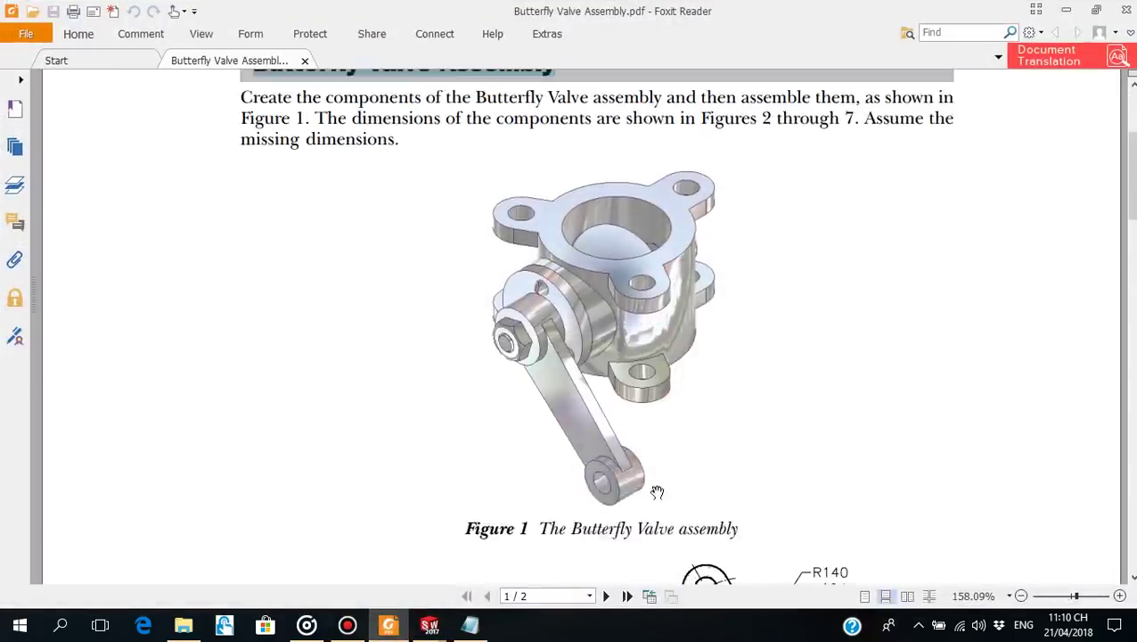
scroll(673, 267, "down", 3)
scroll(712, 403, "down", 1)
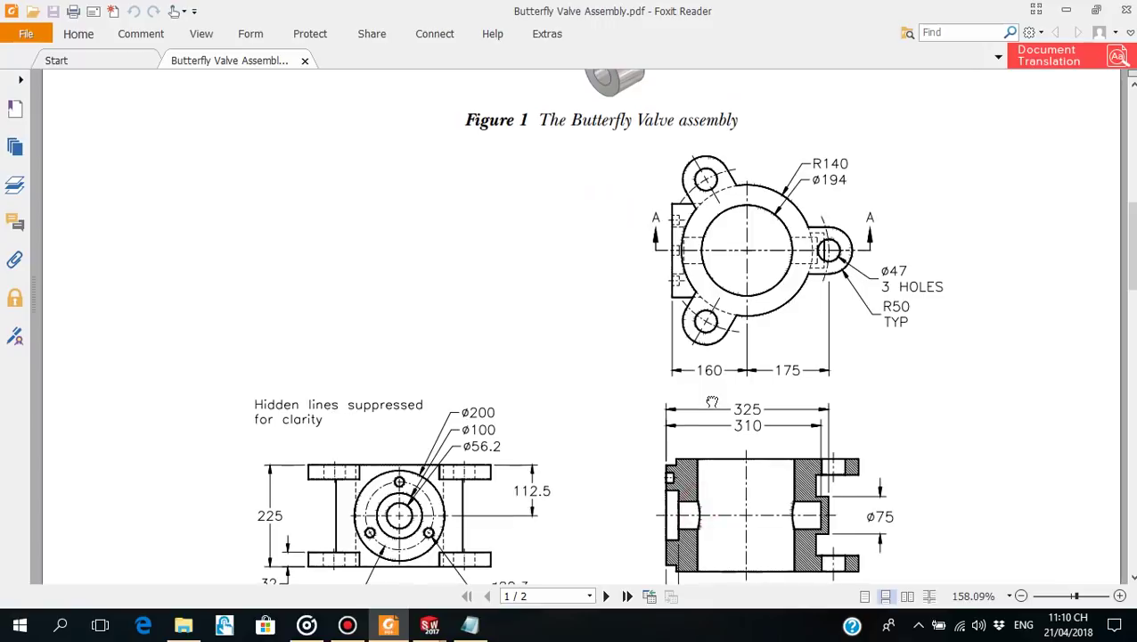
scroll(712, 403, "down", 3)
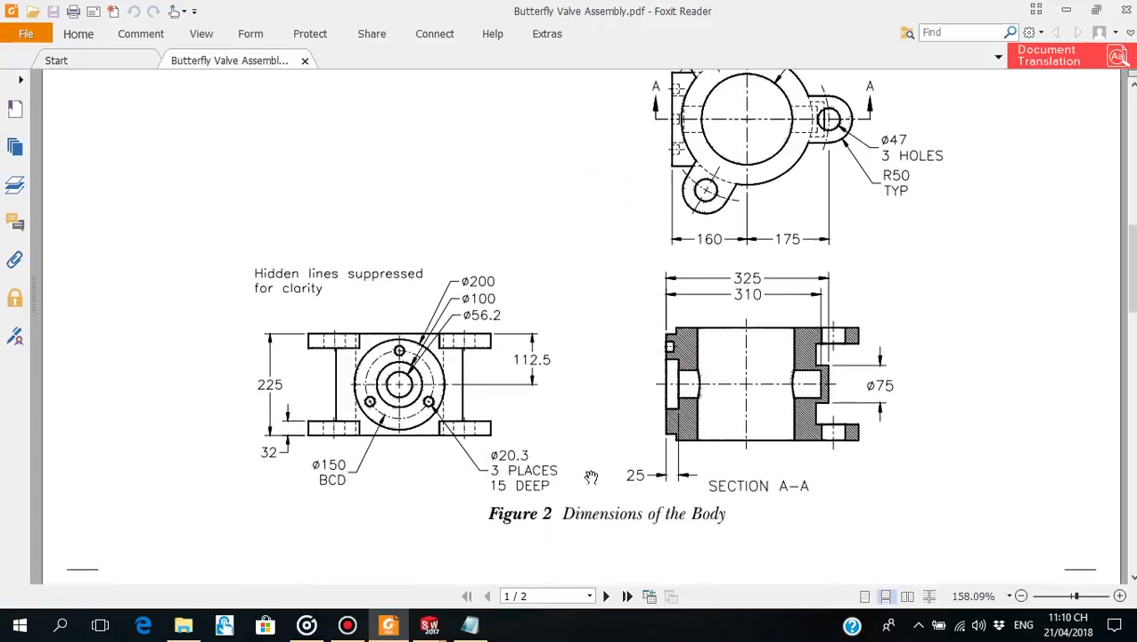
scroll(591, 466, "down", 1)
left_click_drag(594, 462, 632, 272)
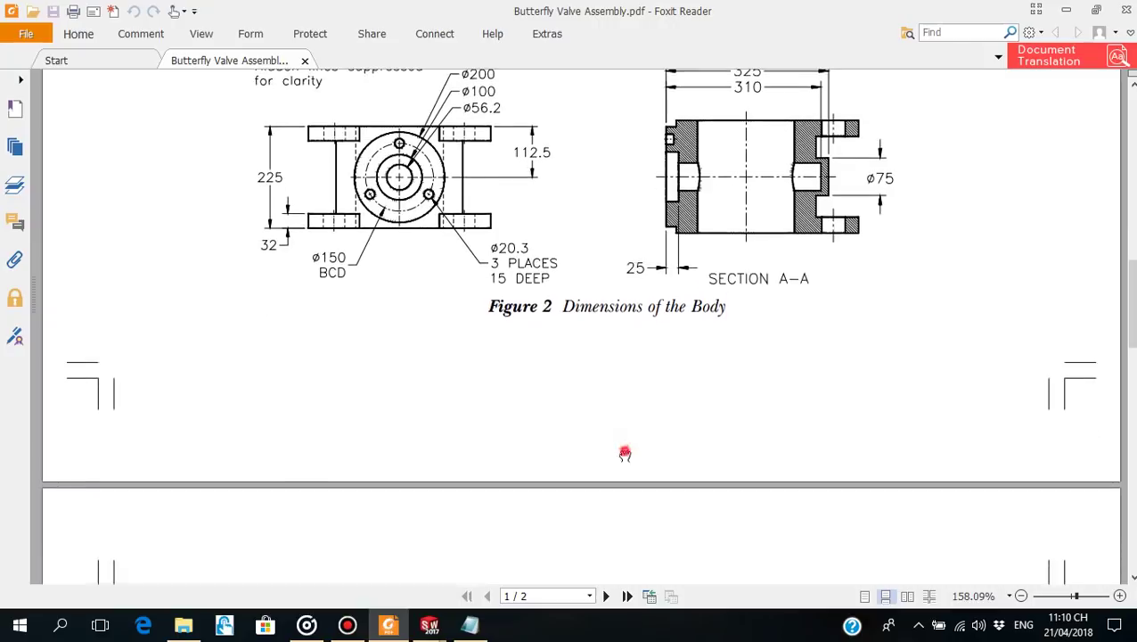
left_click_drag(625, 454, 659, 190)
mouse_move(586, 535)
left_mouse_down()
mouse_move(554, 349)
mouse_move(534, 314)
left_mouse_up()
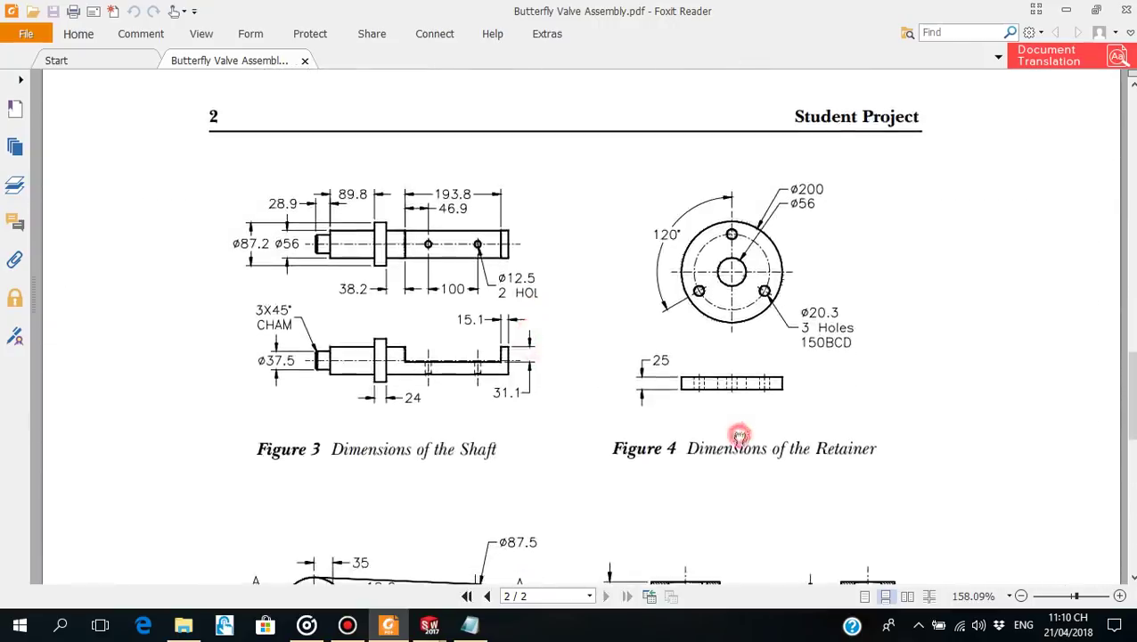
left_click_drag(736, 444, 758, 376)
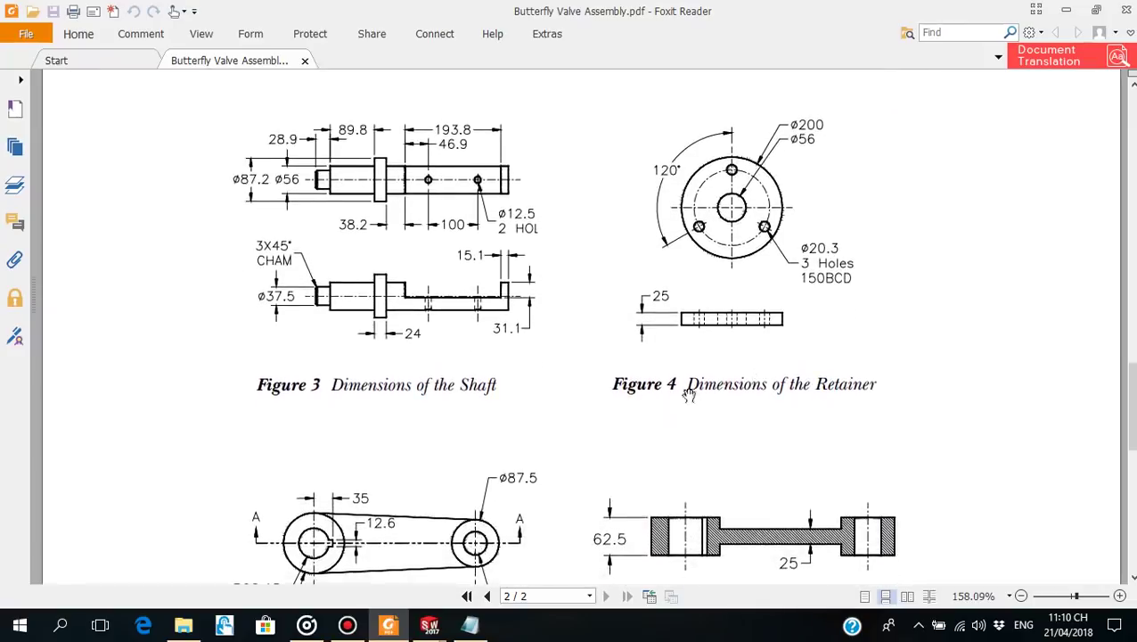
left_click_drag(734, 294, 747, 384)
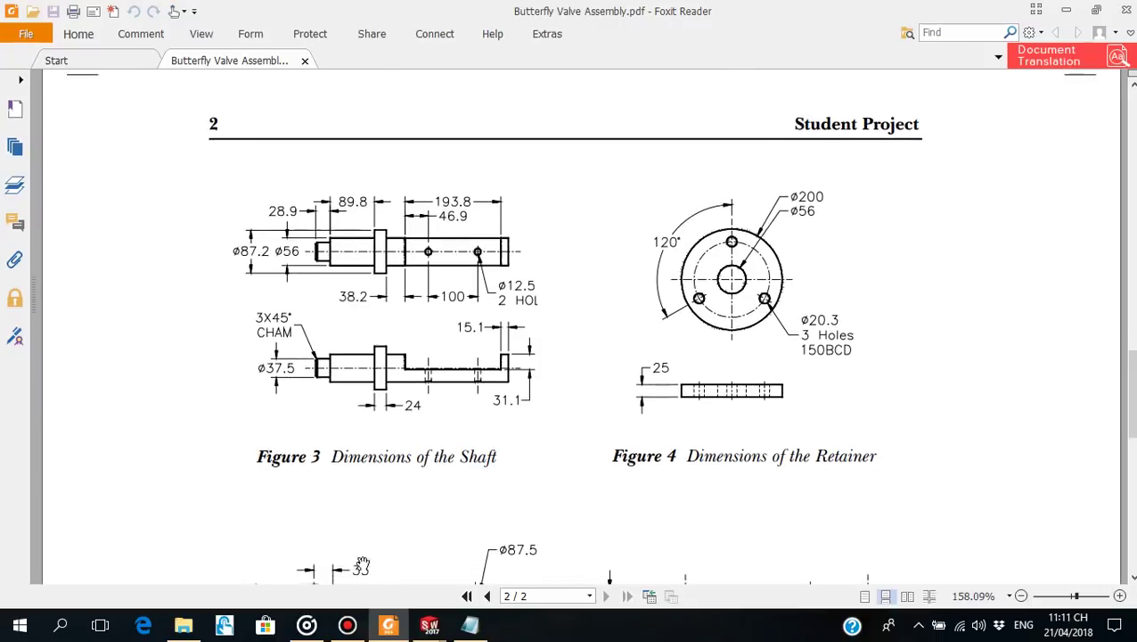
left_click(20, 625)
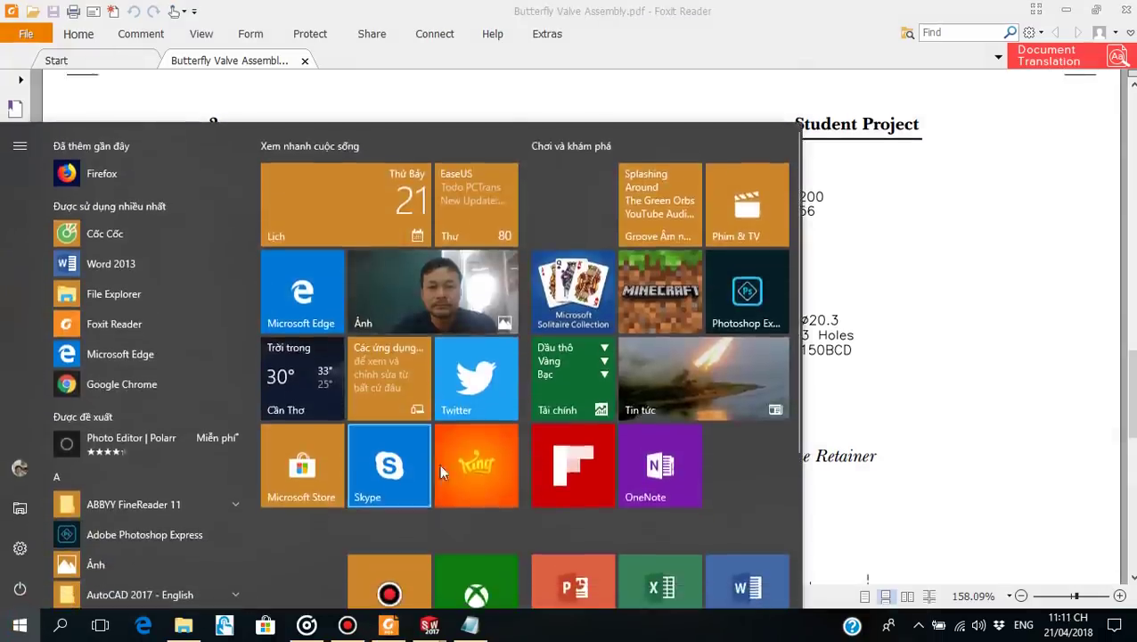
Launch Paint and paste the captured PDF page onto the canvas.
scroll(438, 472, "down", 3)
left_click(566, 470)
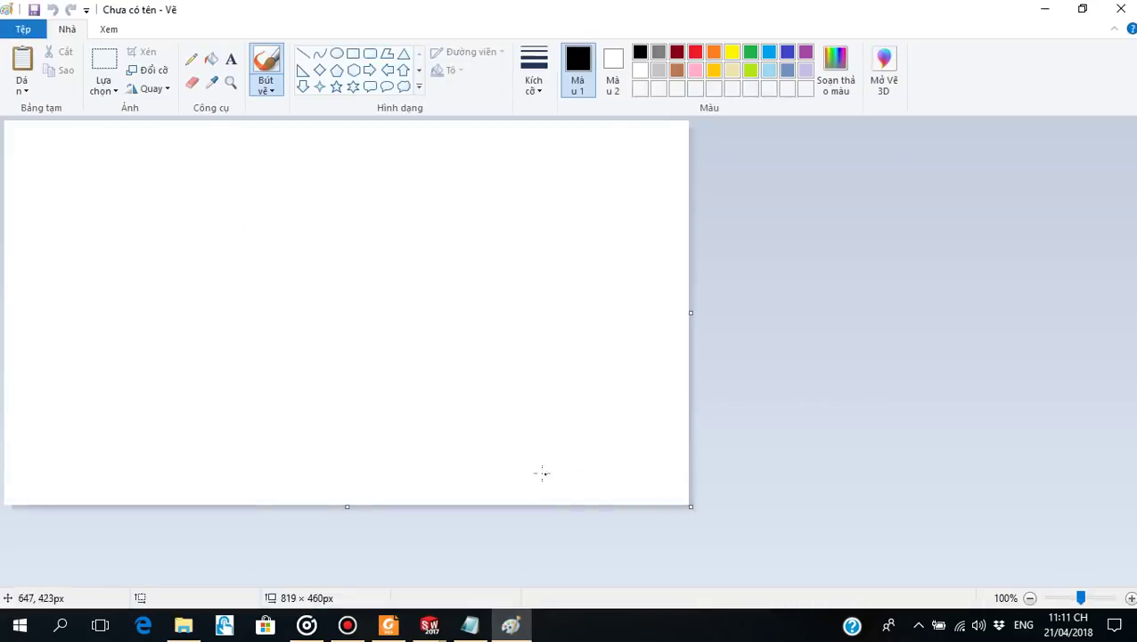
left_click(25, 64)
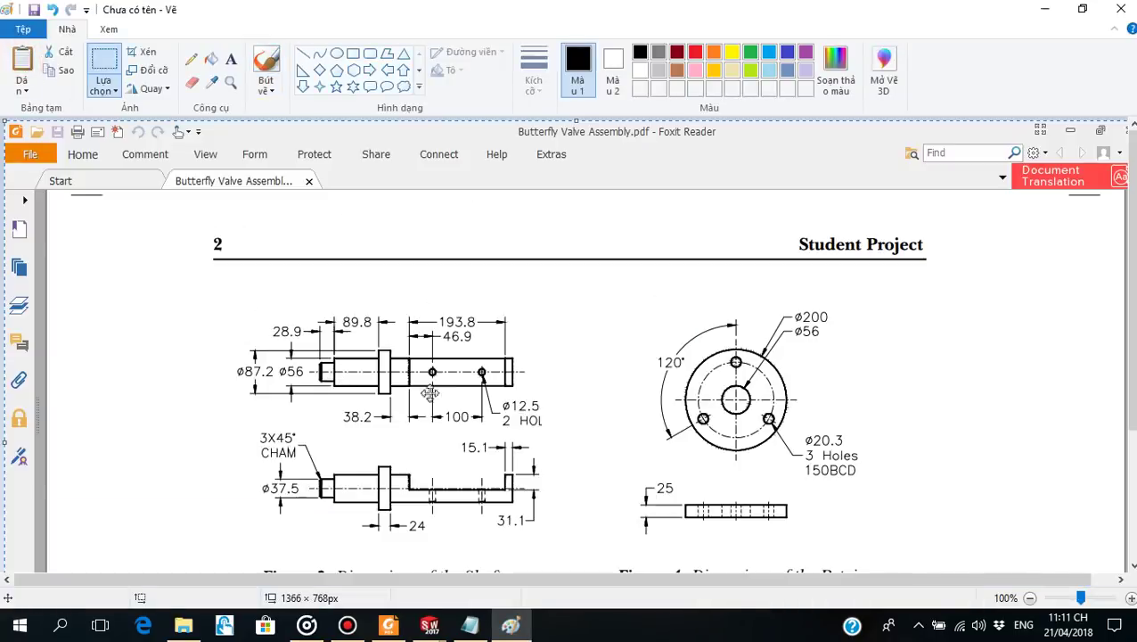
left_click_drag(618, 476, 628, 381)
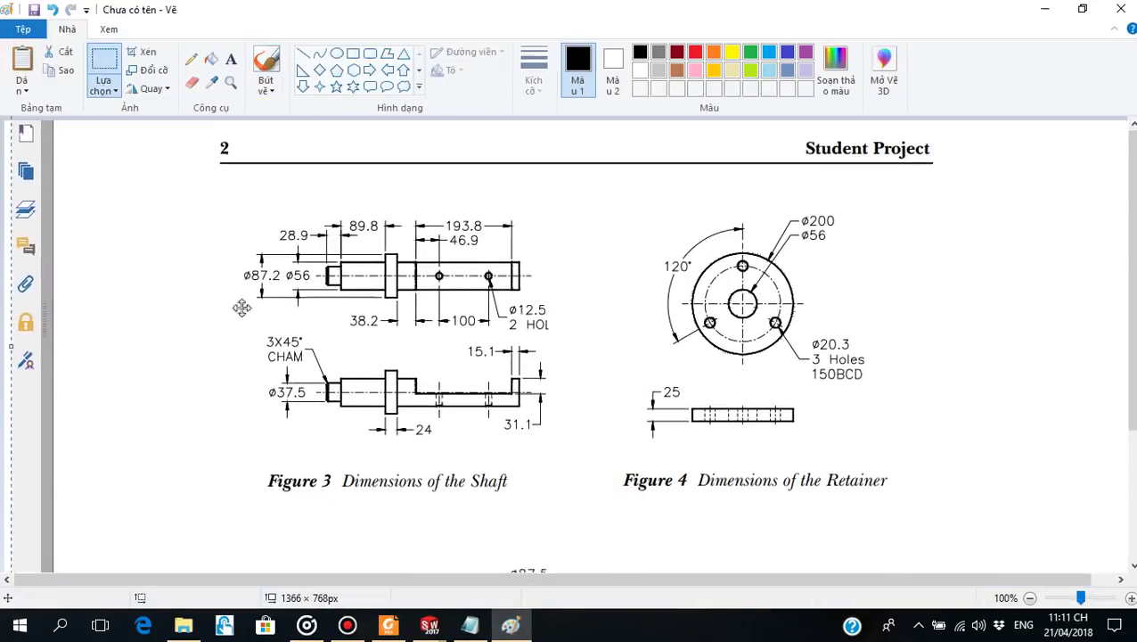
left_click(104, 61)
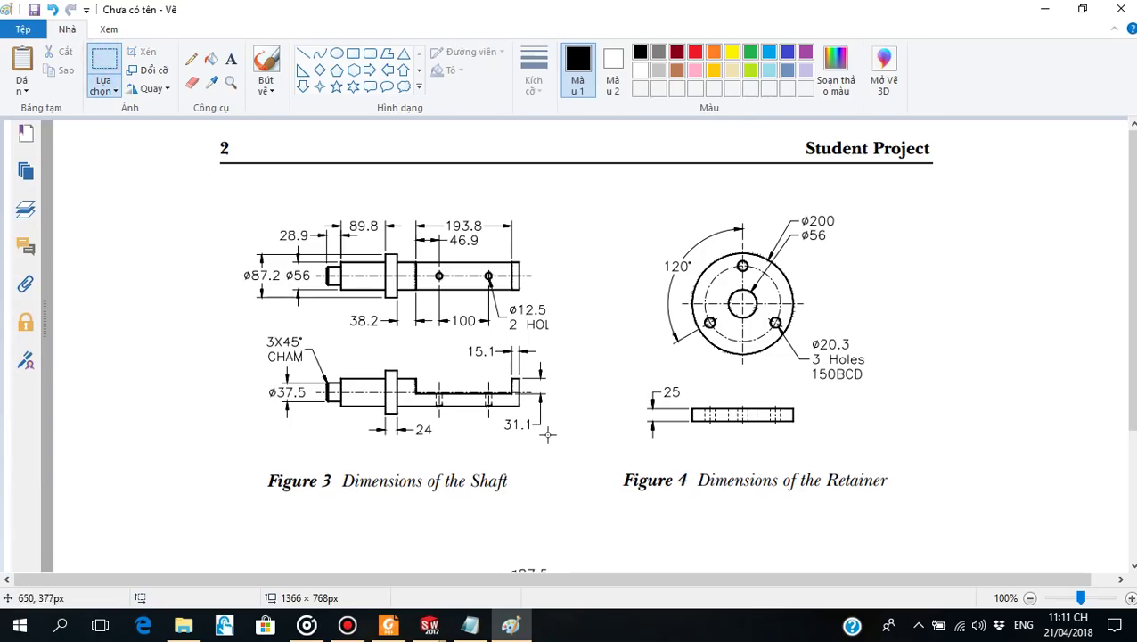
Select the Figure 3 shaft drawing and copy it to the clipboard.
left_click_drag(548, 437, 237, 211)
right_click(386, 268)
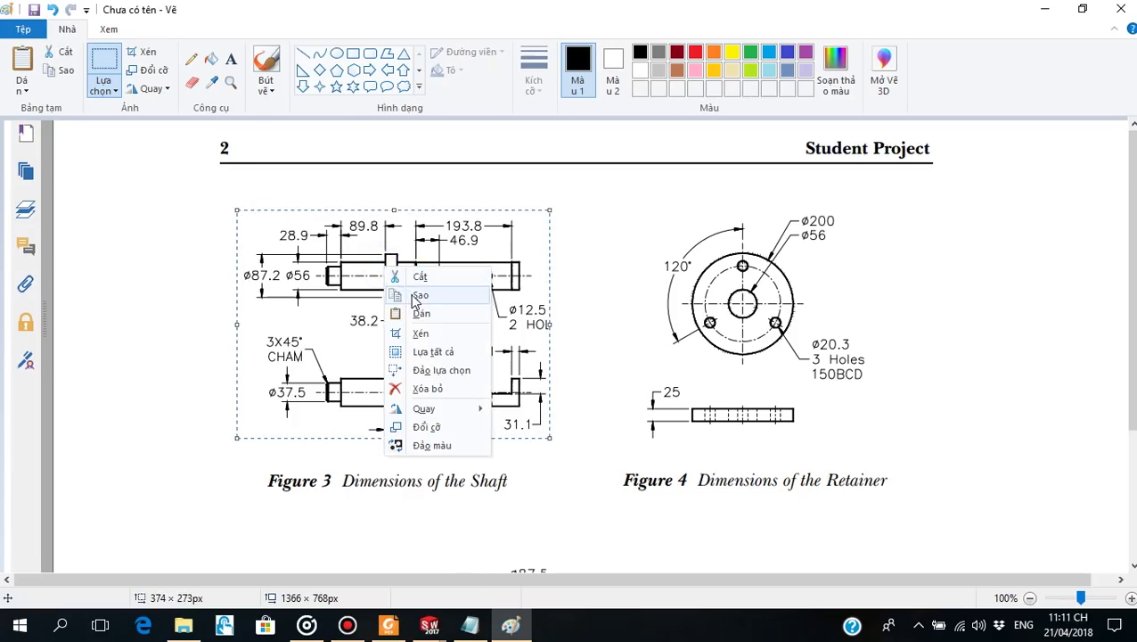
left_click(419, 295)
left_click(513, 628)
mouse_move(430, 626)
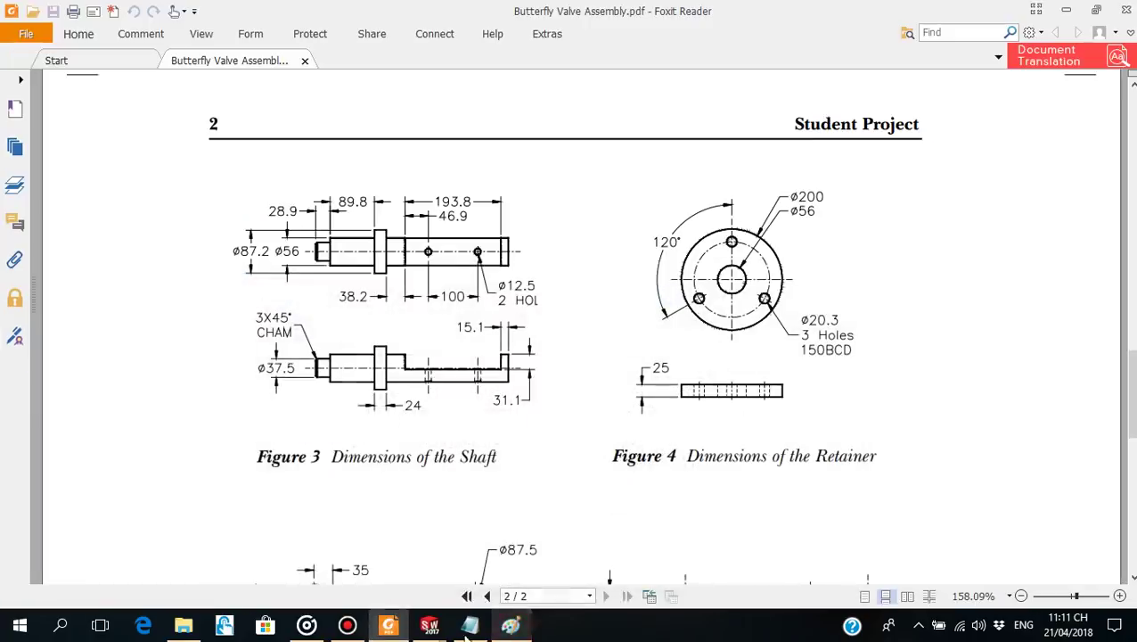
Start a sketch on Part2's Front Plane, viewed normal to the plane.
left_click(495, 593)
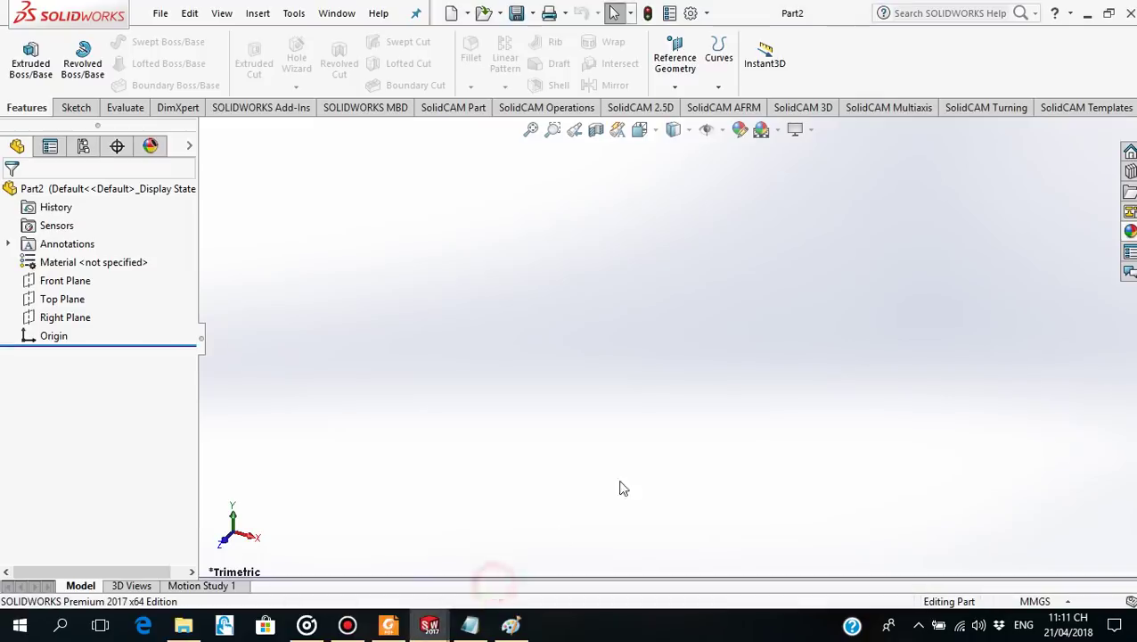
left_click(54, 282)
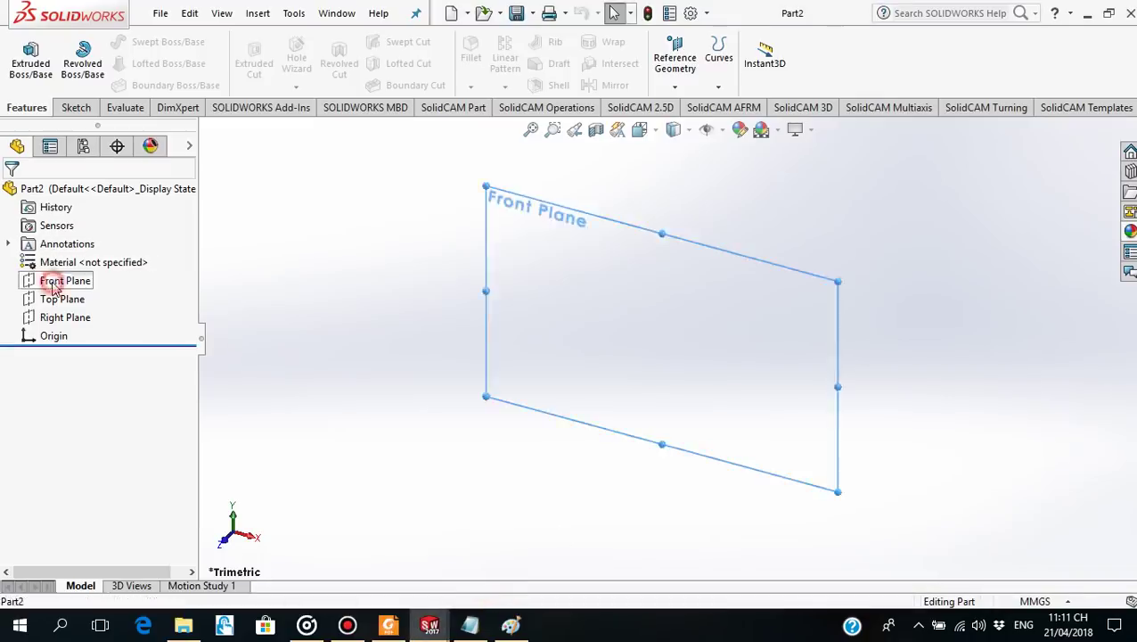
left_click(144, 253)
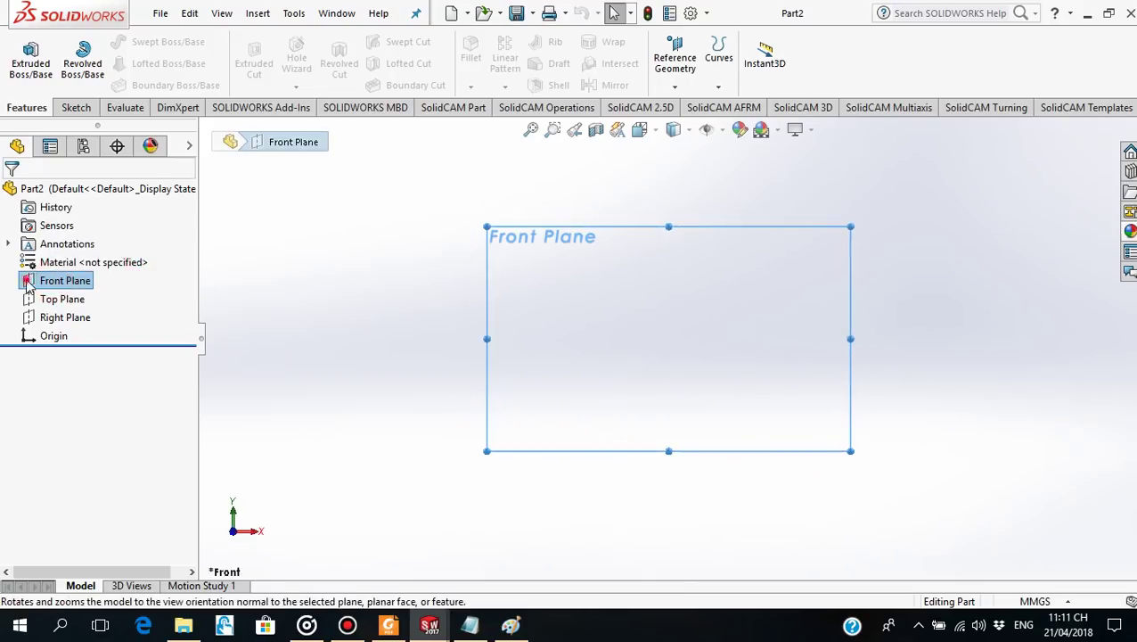
left_click(54, 281)
left_click(62, 254)
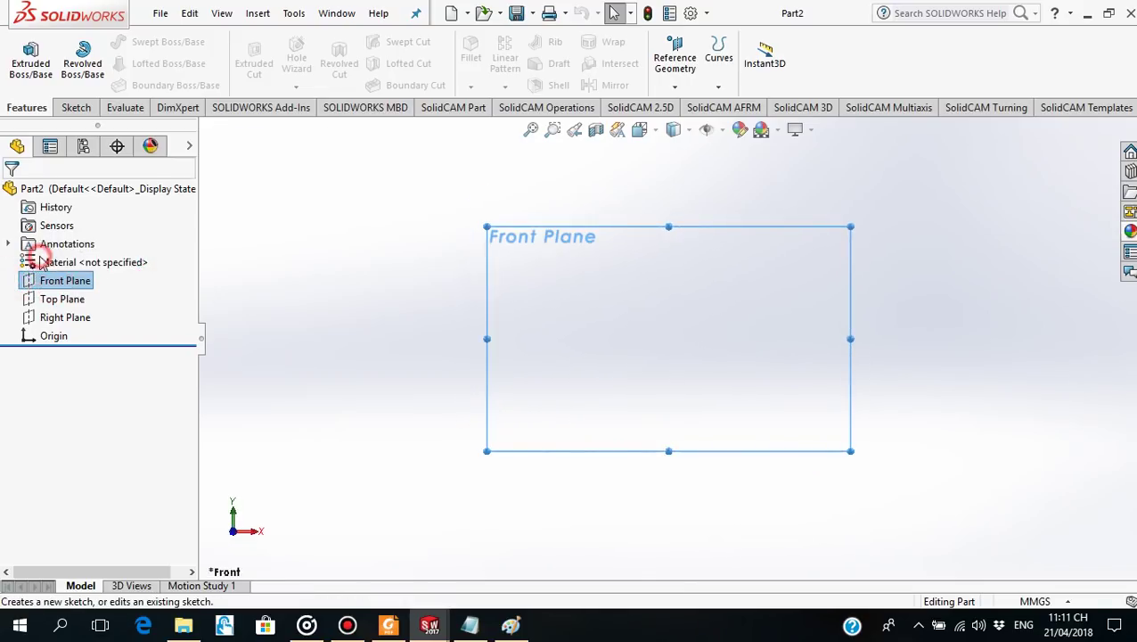
left_click(386, 409)
right_click(649, 444)
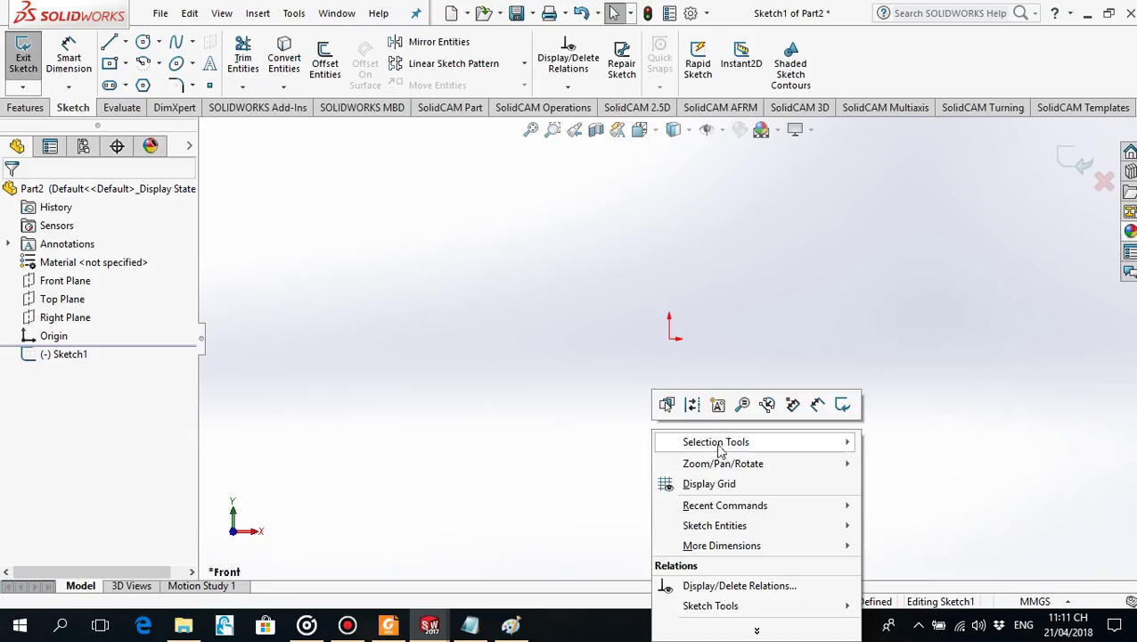
left_click(609, 467)
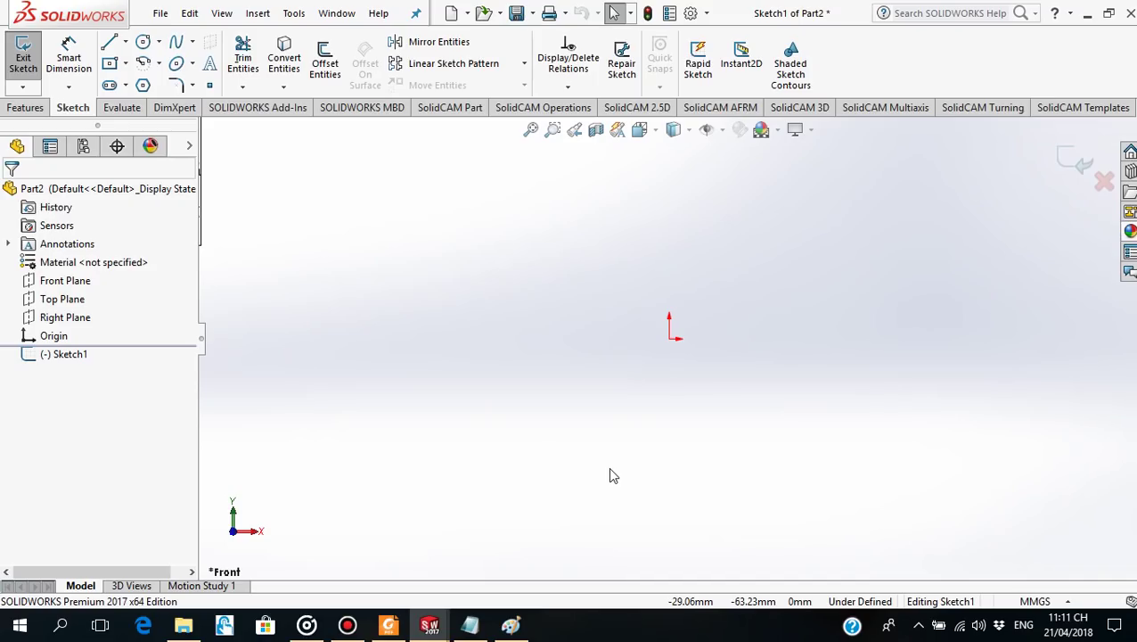
Paste the shaft drawing into the sketch and place it below-right of the origin.
left_click(443, 299)
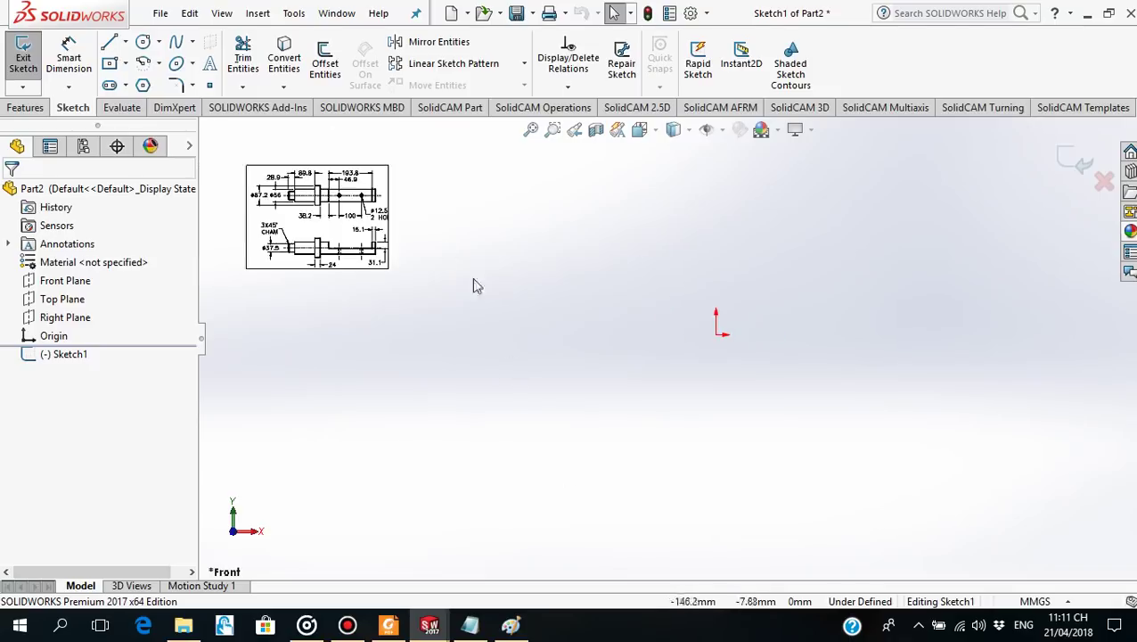
left_click(341, 226)
left_click_drag(340, 226, 730, 457)
scroll(745, 378, "down", 2)
left_click(719, 465)
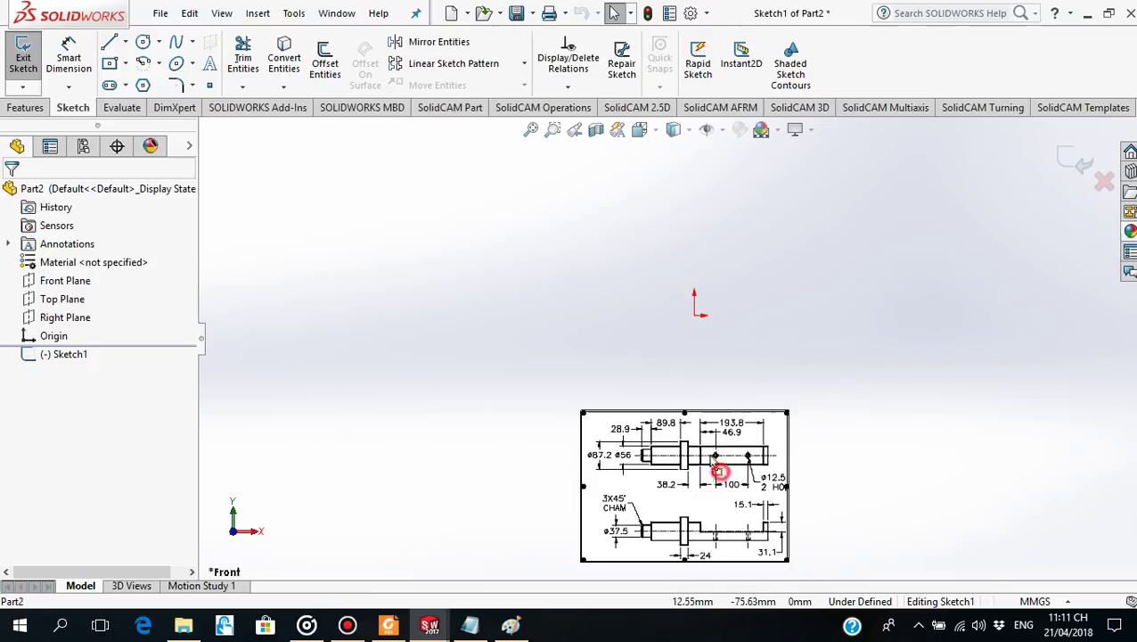
left_click(710, 445)
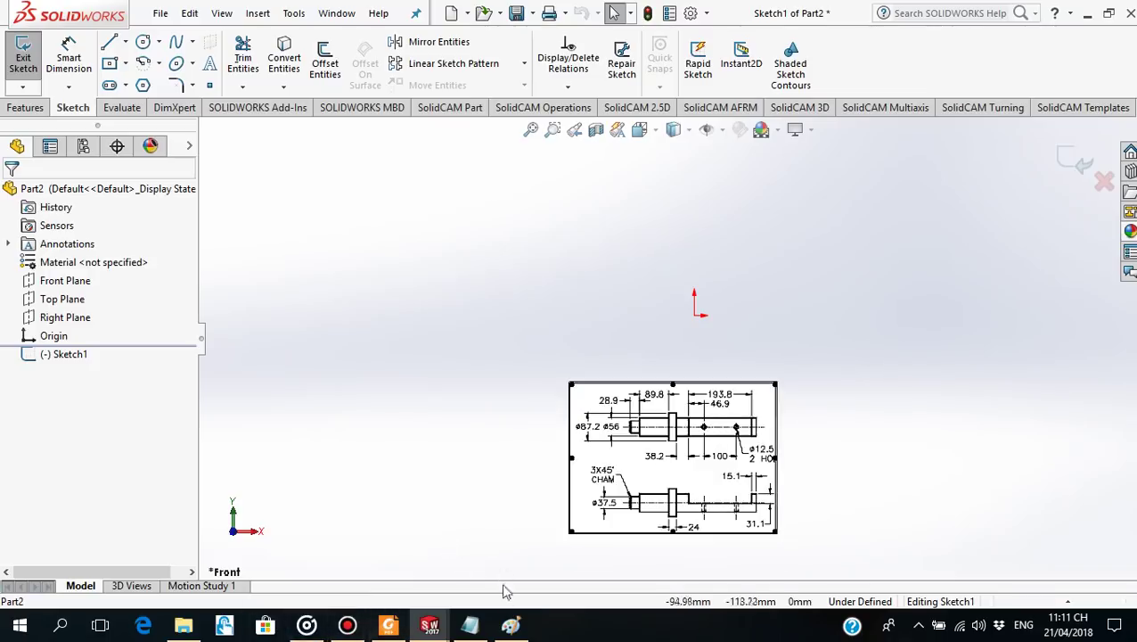
left_click(482, 631)
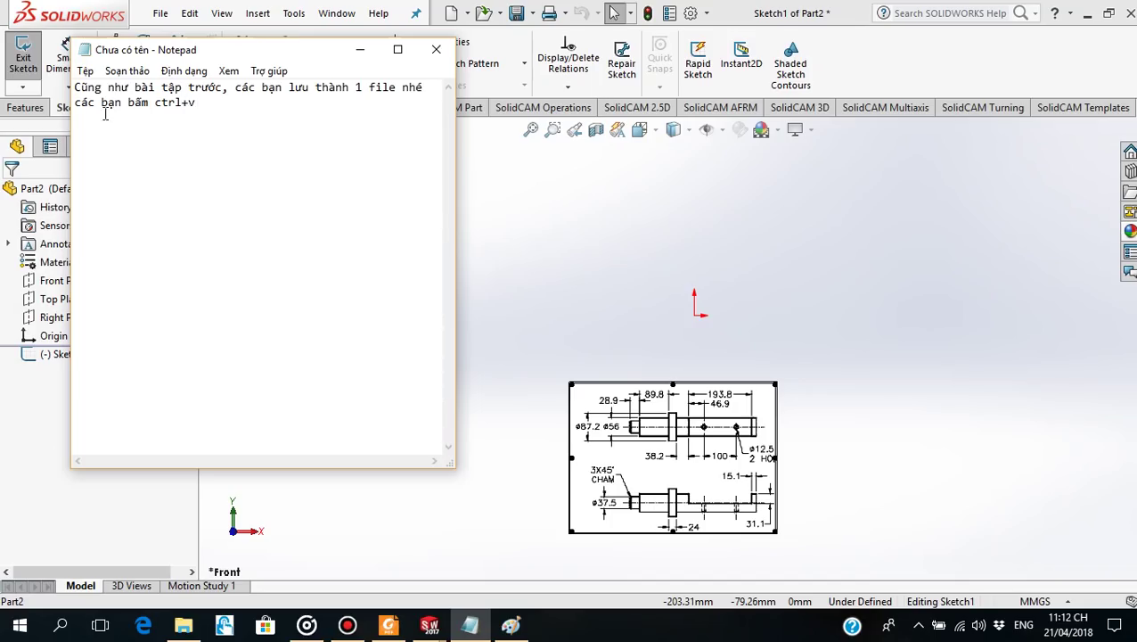
Minimize the Notepad note to return to the Part2 sketch with the shaft picture.
left_click(357, 55)
scroll(716, 300, "down", 1)
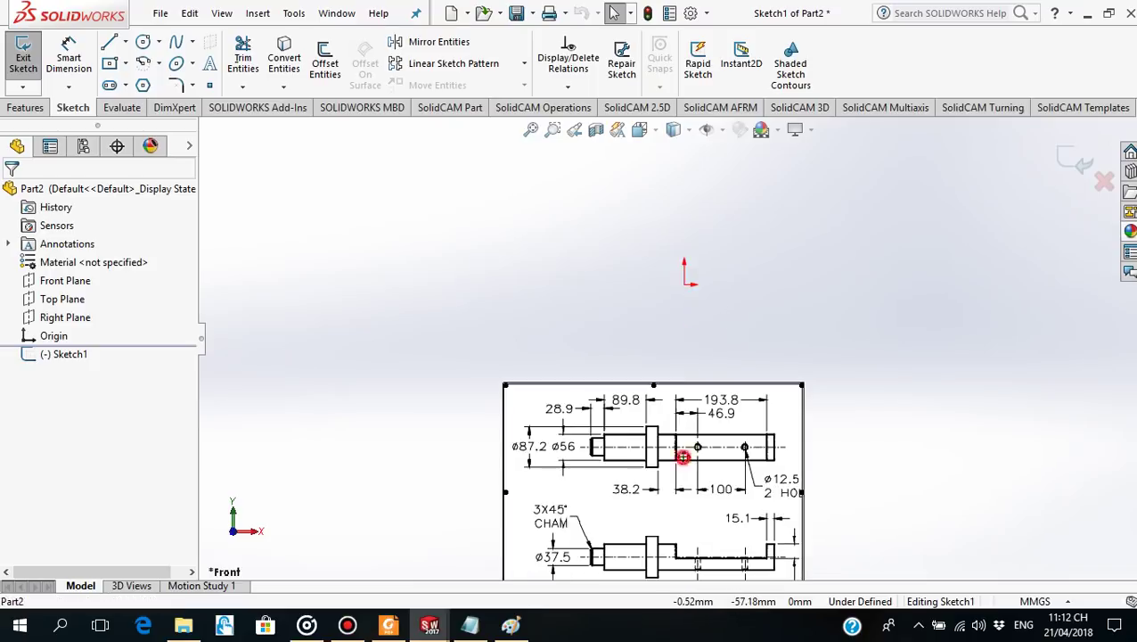
Nudge the shaft picture upward and draw a horizontal centerline through the origin.
left_click_drag(697, 468, 697, 427)
scroll(697, 427, "down", 1)
scroll(696, 291, "down", 1)
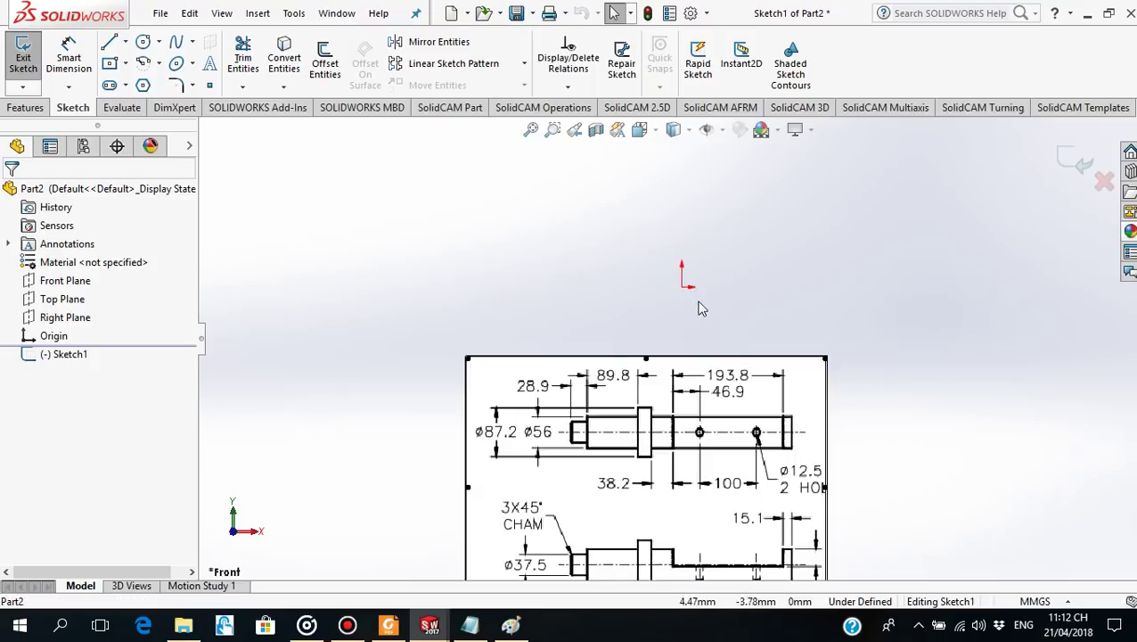
scroll(701, 304, "down", 1)
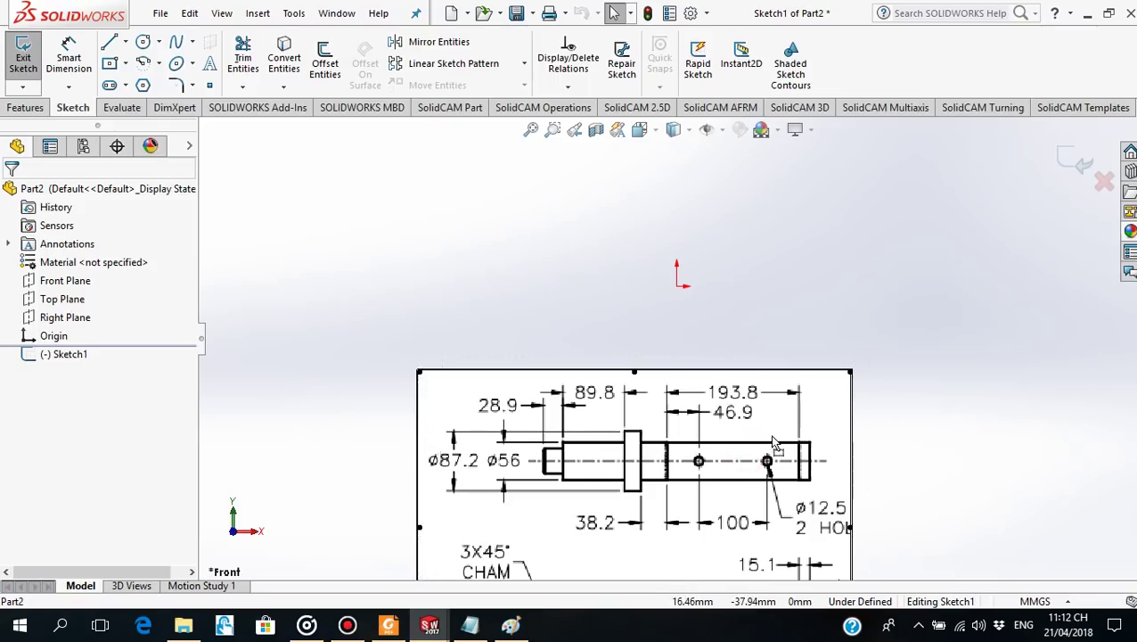
left_click_drag(748, 455, 774, 437)
left_click(124, 42)
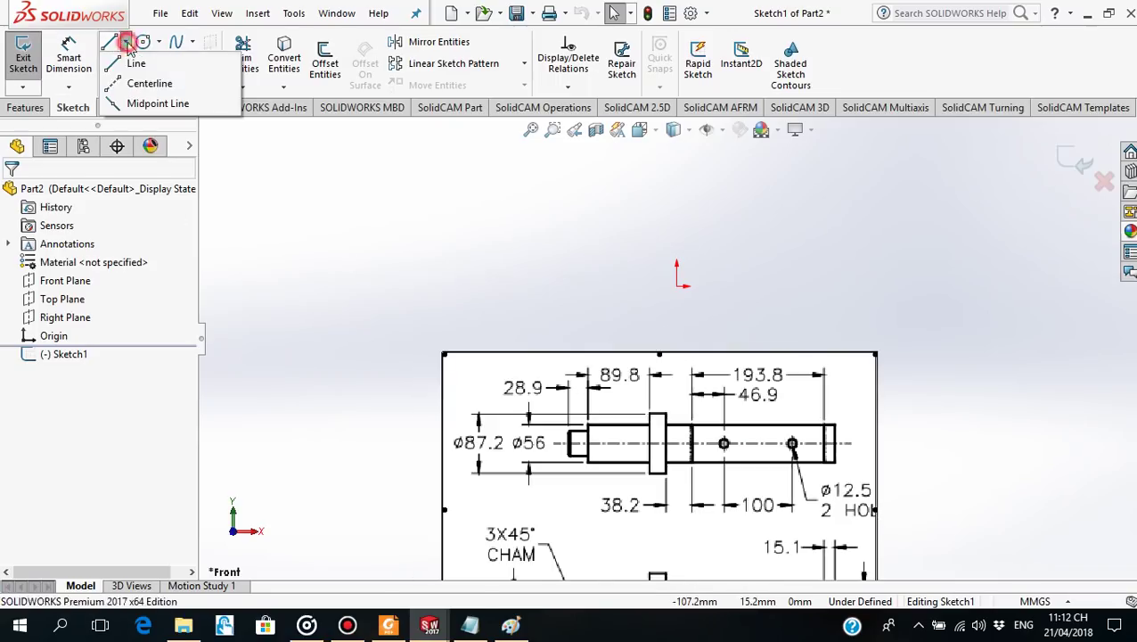
left_click(147, 83)
left_click(677, 286)
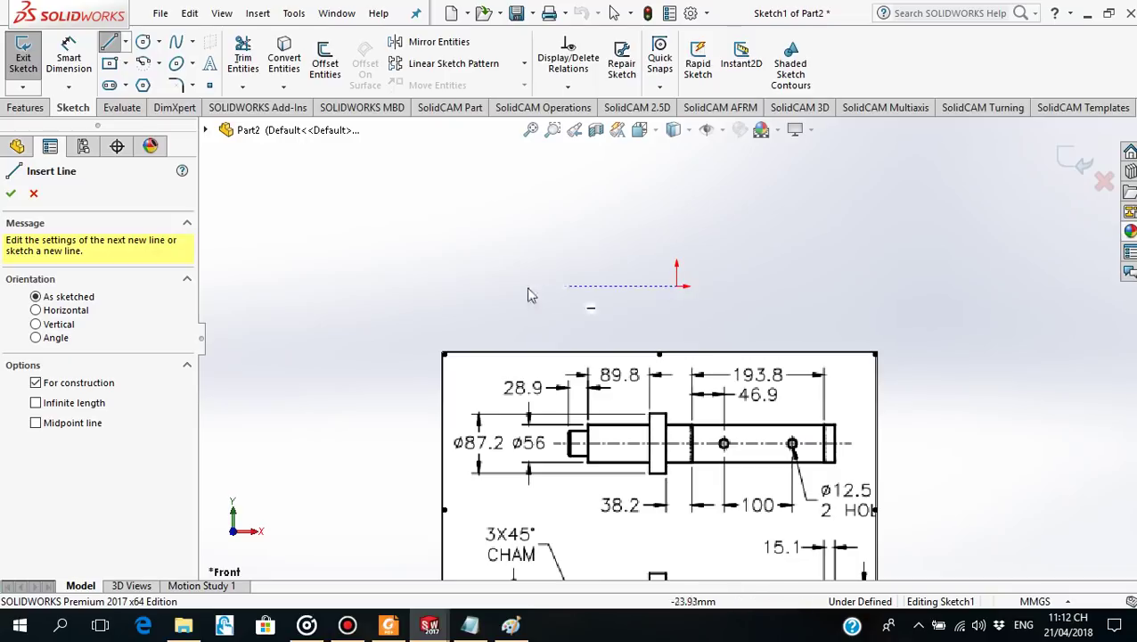
left_click(509, 287)
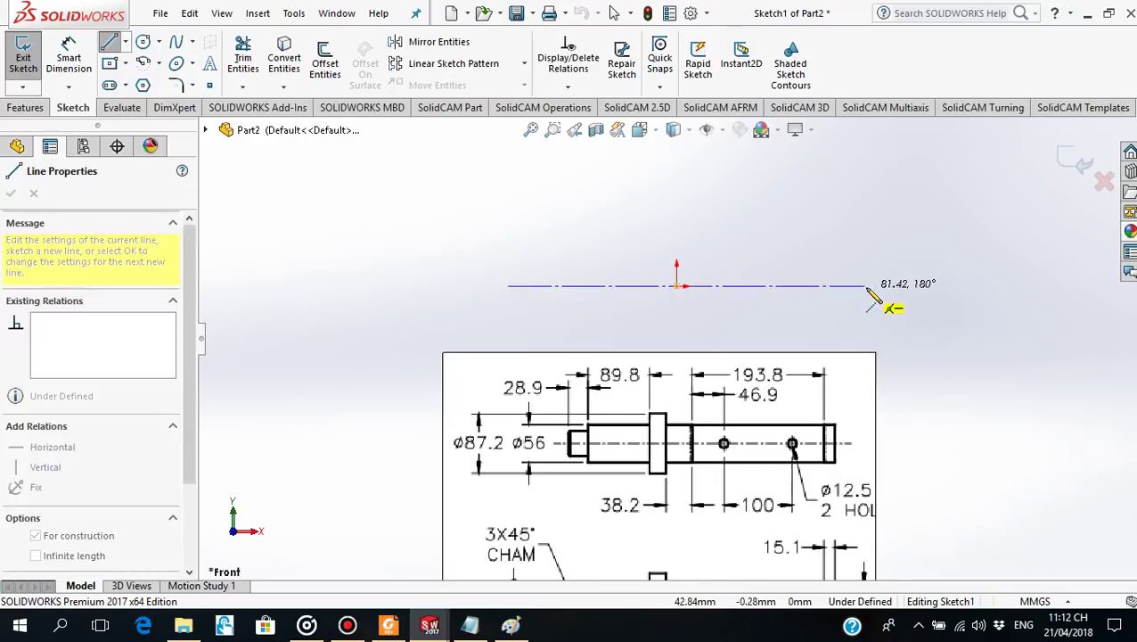
left_click(870, 286)
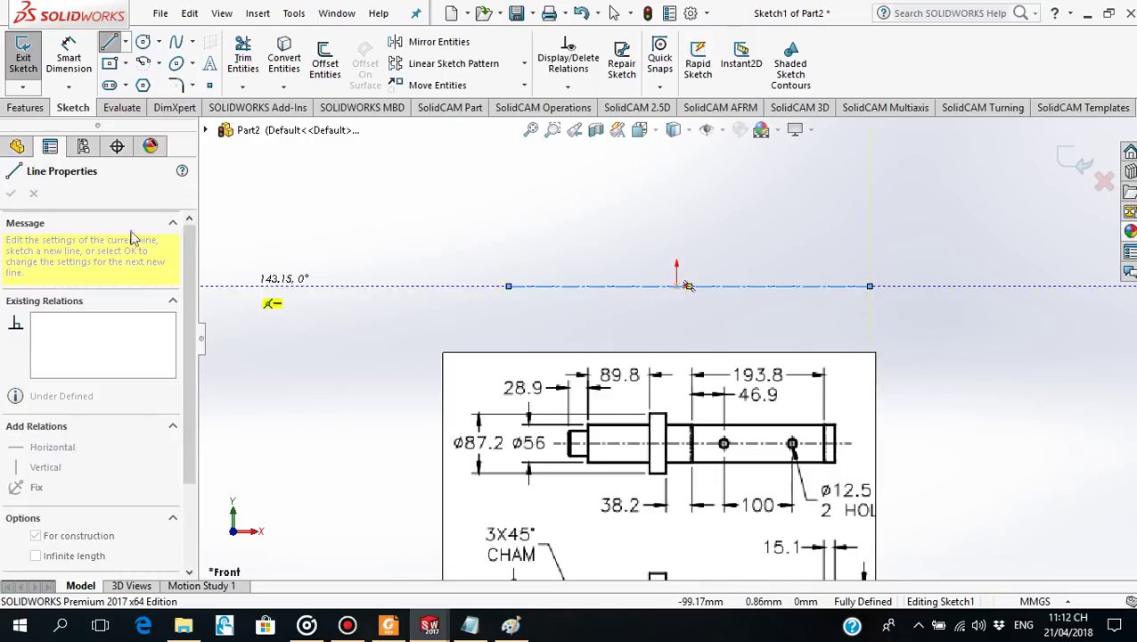
key("Escape")
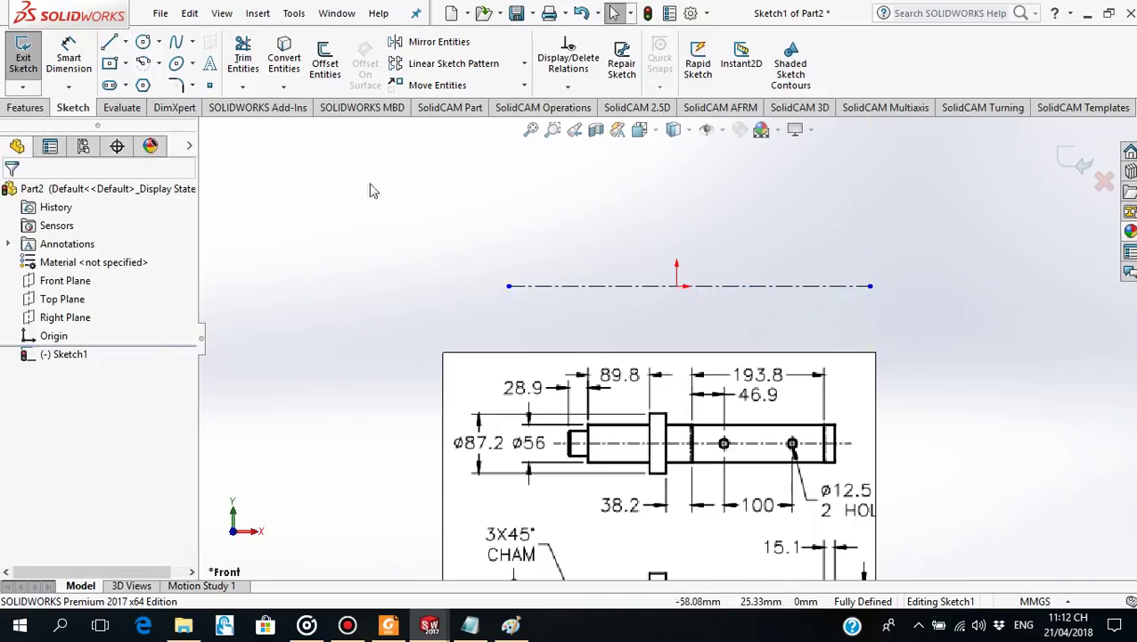
Sketch the stepped shaft half-outline with its collar above the centerline, closing on it.
left_click(108, 45)
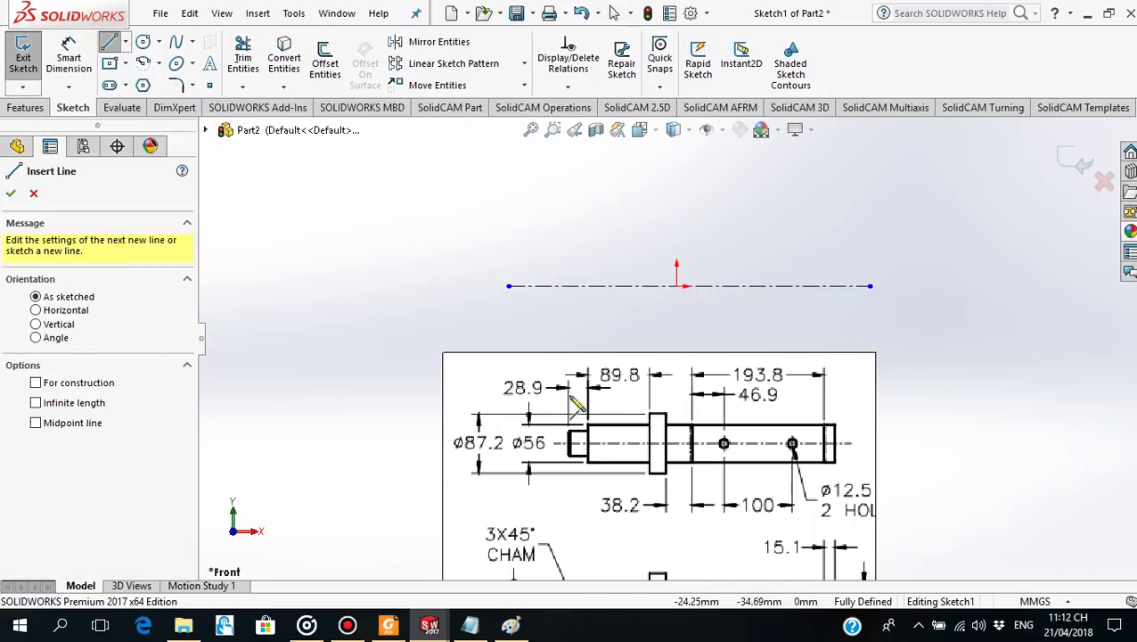
left_click(550, 286)
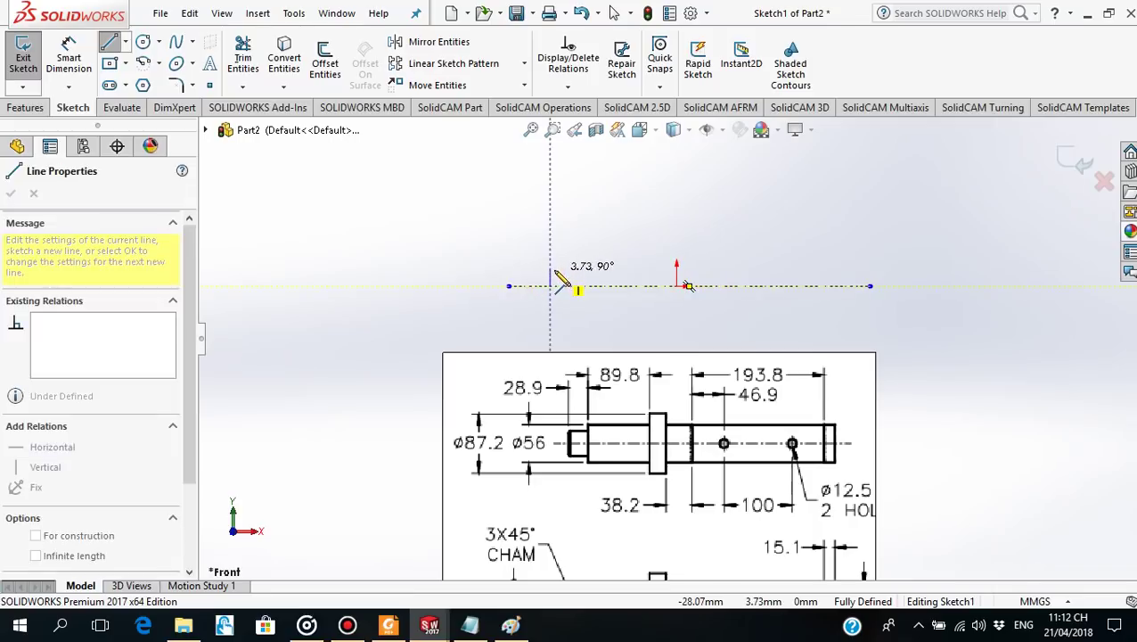
left_click(551, 269)
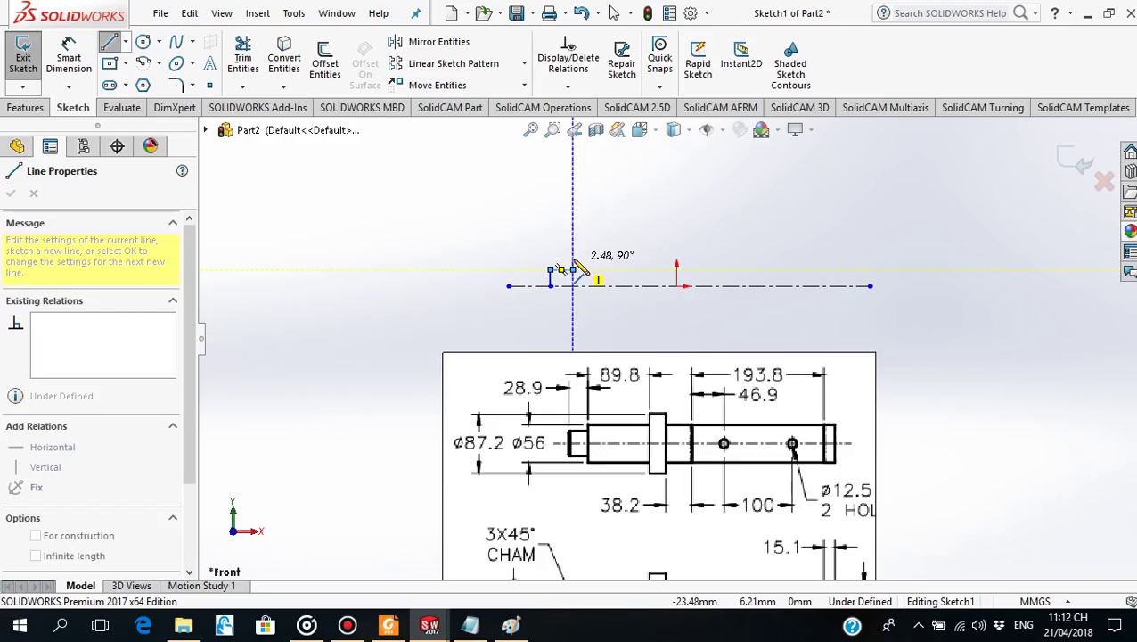
left_click(572, 269)
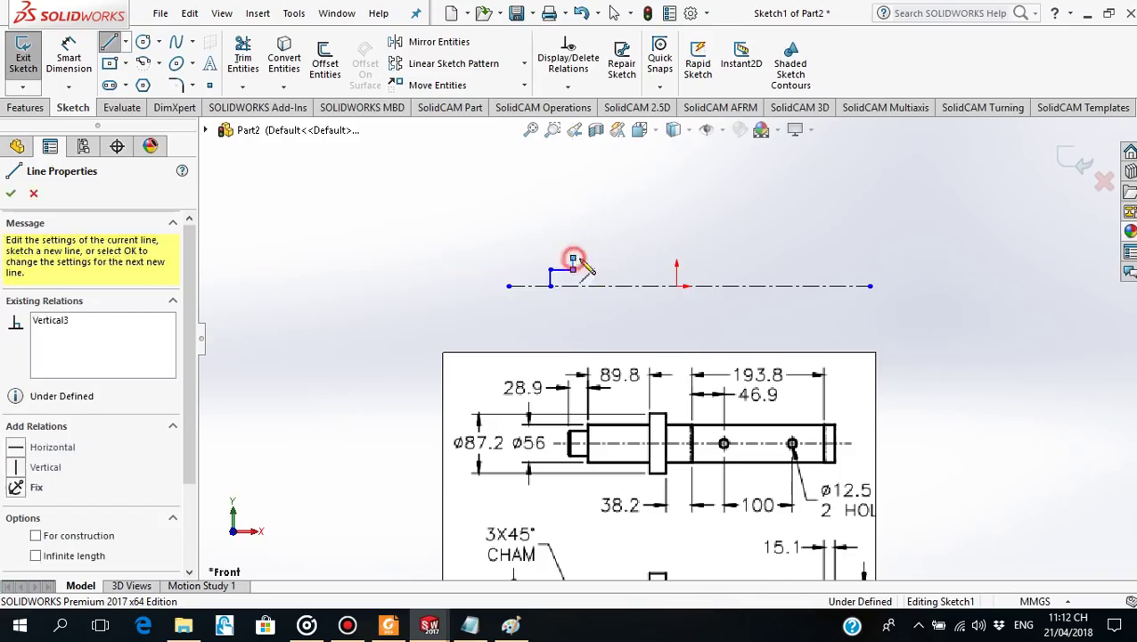
left_click(572, 259)
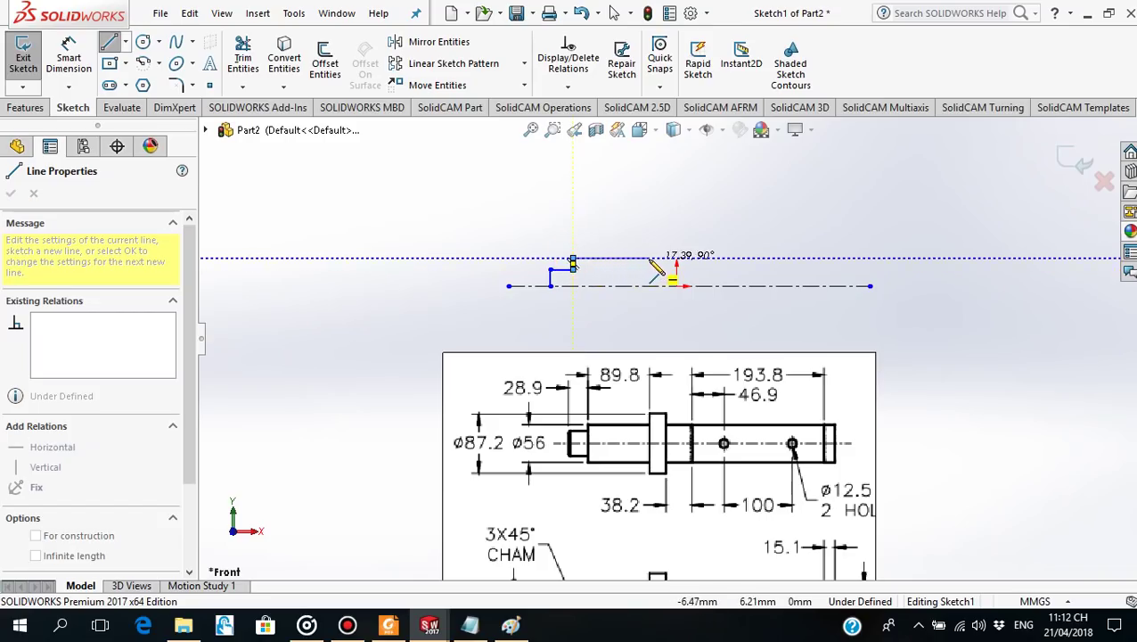
left_click(656, 258)
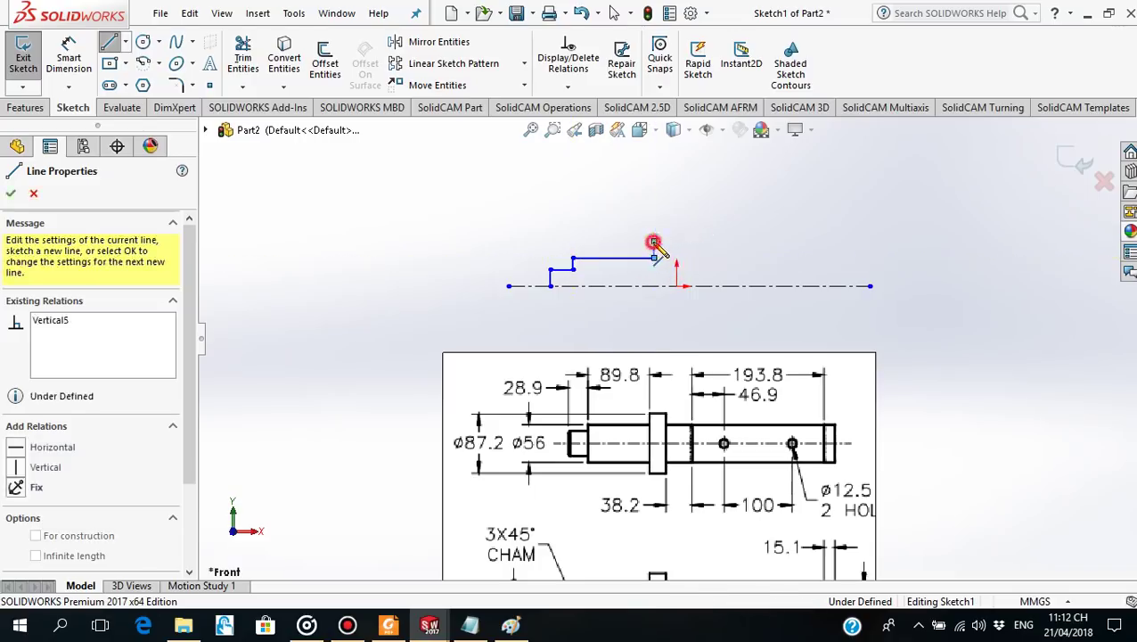
left_click(655, 242)
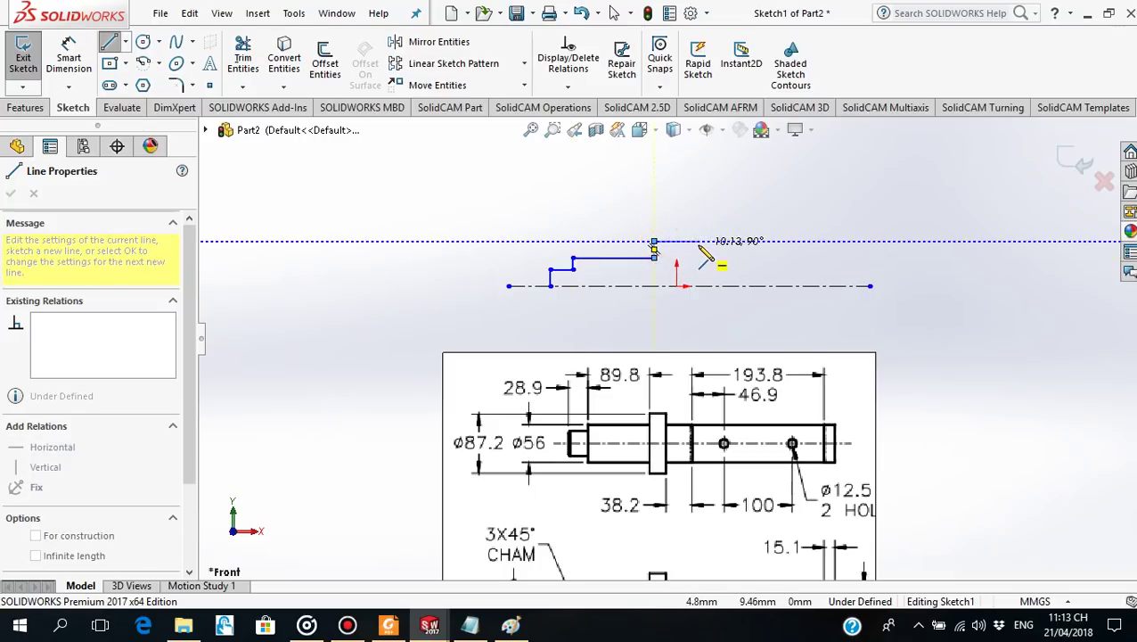
left_click(665, 243)
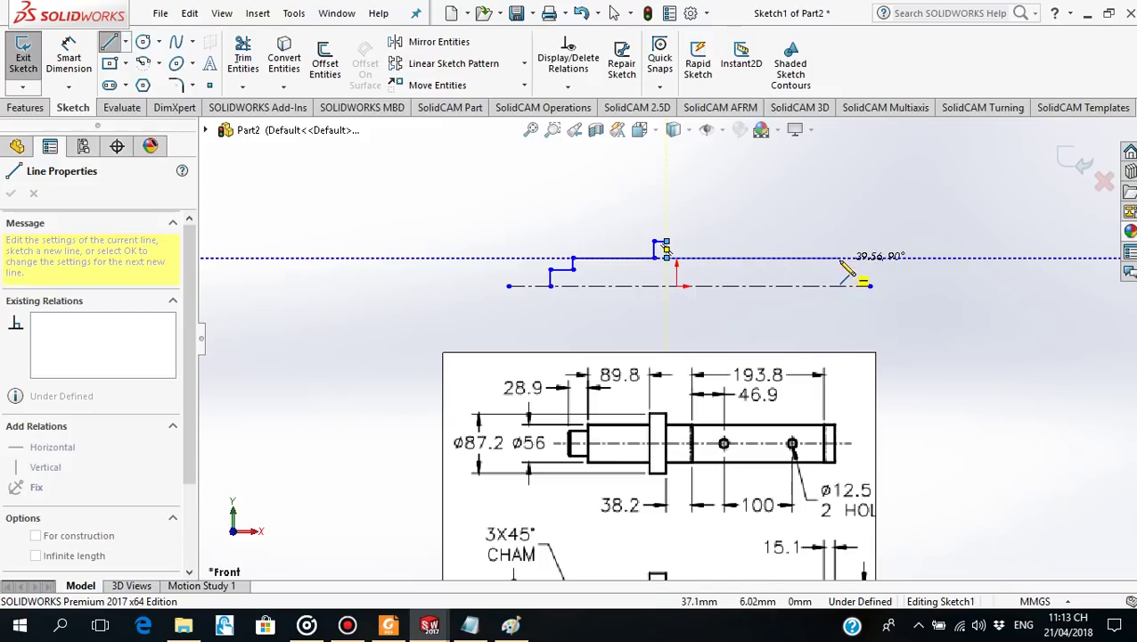
left_click(839, 258)
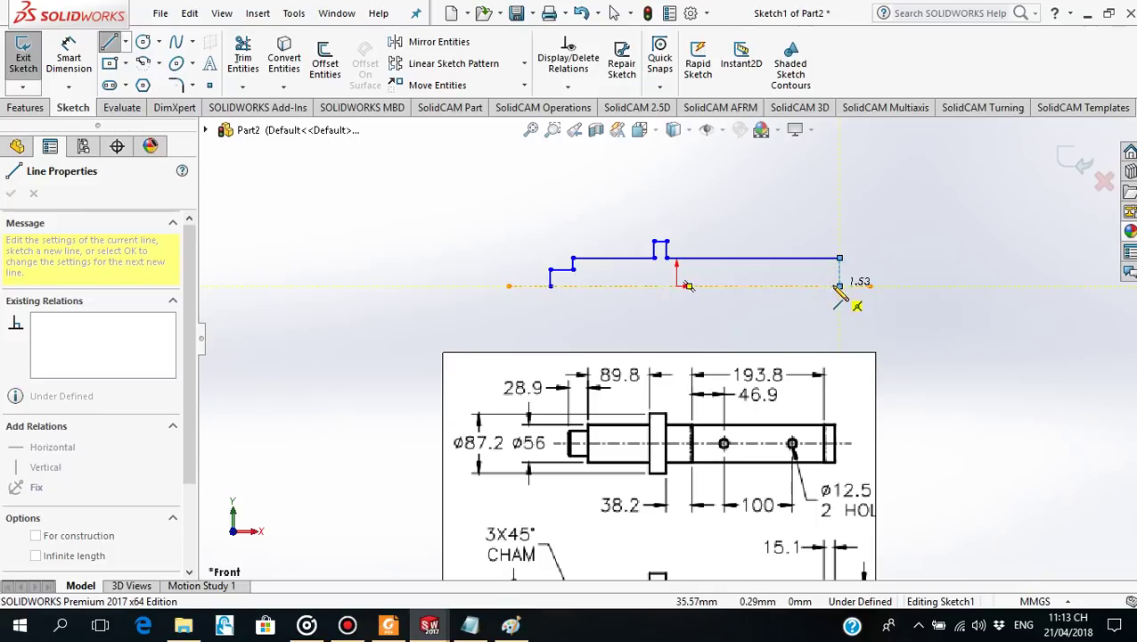
left_click(840, 285)
key("Escape")
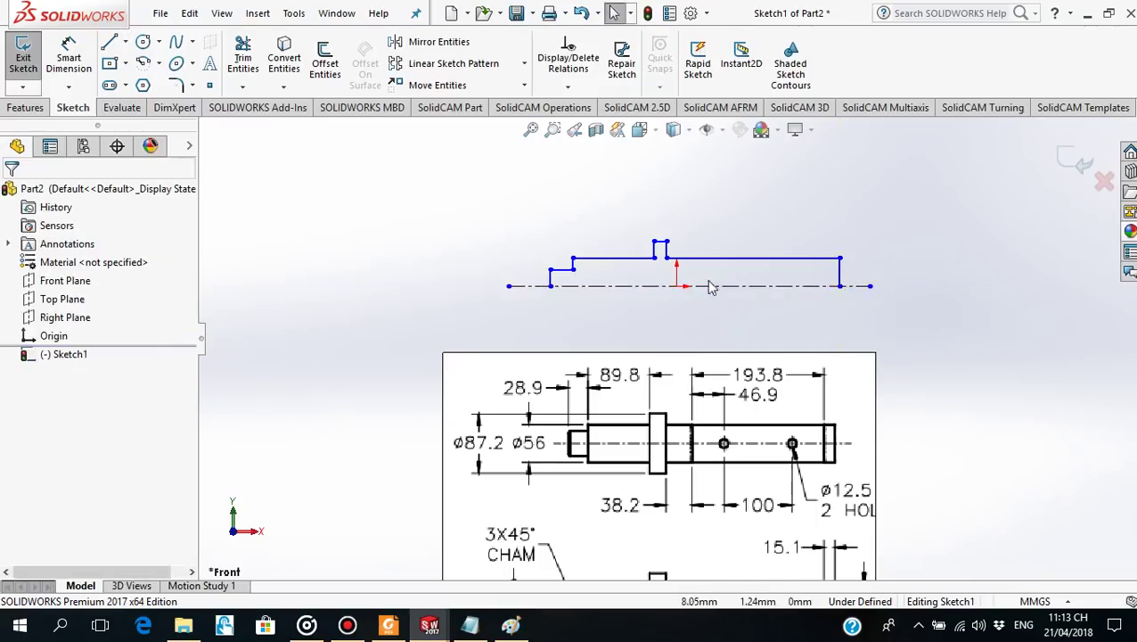
Make the collar's two short sides equal in length.
scroll(694, 273, "down", 2)
left_click(649, 248)
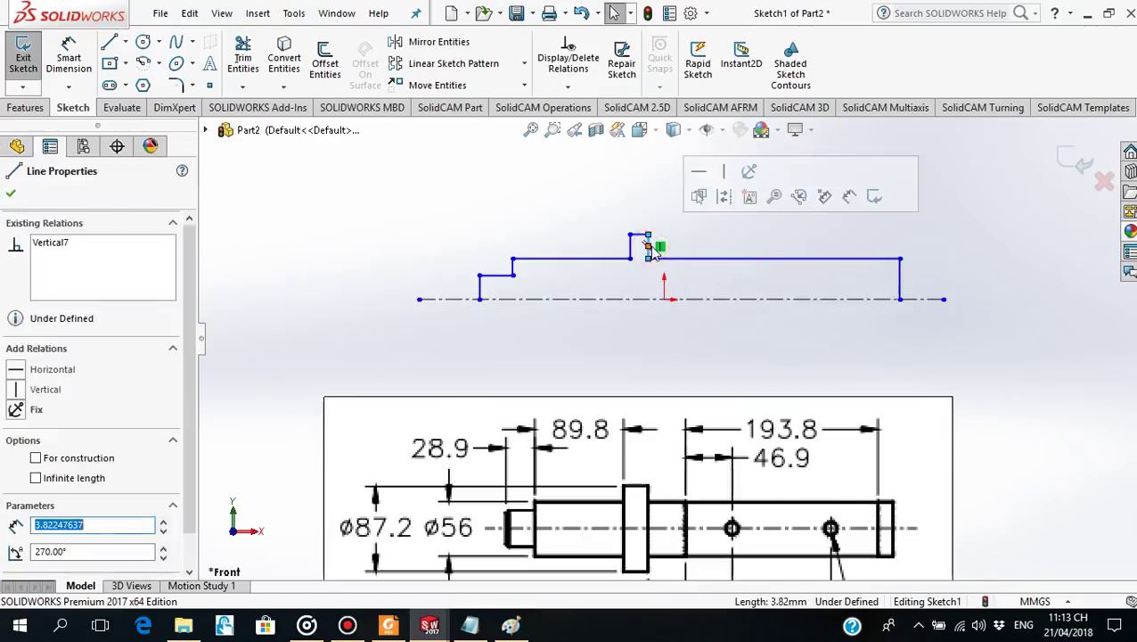
left_click(629, 252, "ctrl")
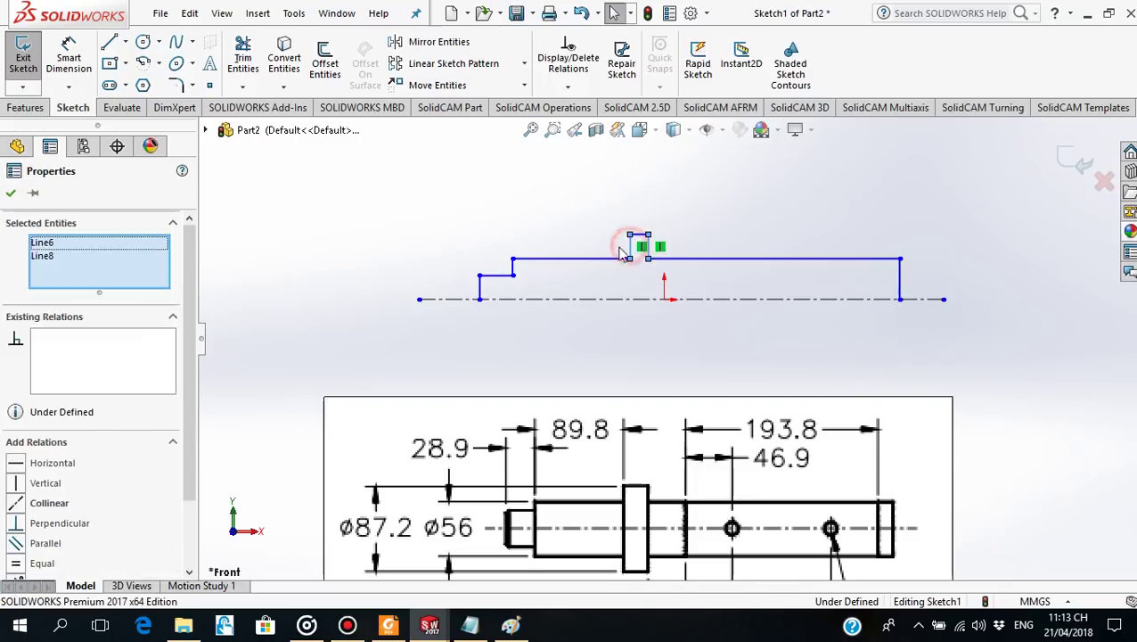
left_click(16, 564)
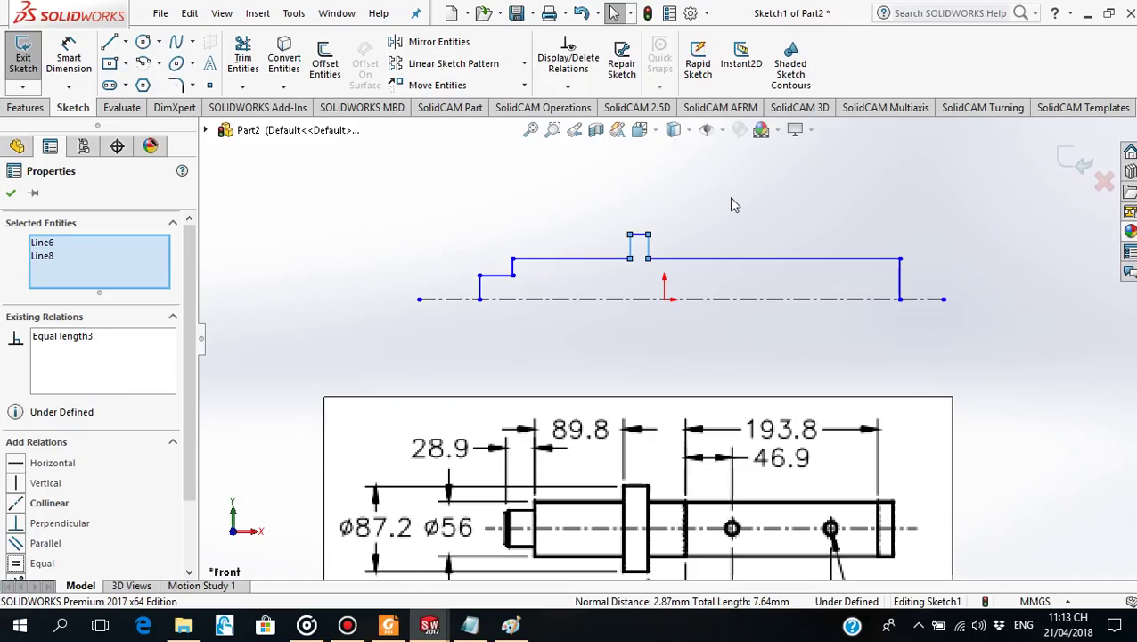
left_click(10, 193)
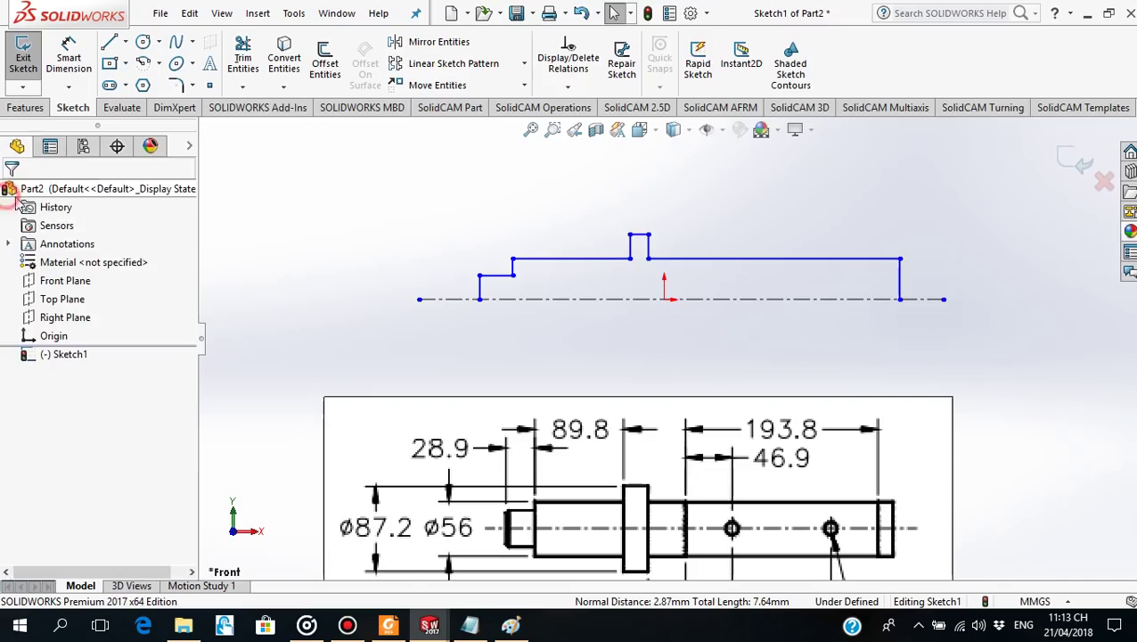
Dimension the smallest step line to the centreline as a 37.50 mm diameter.
scroll(695, 493, "up", 1)
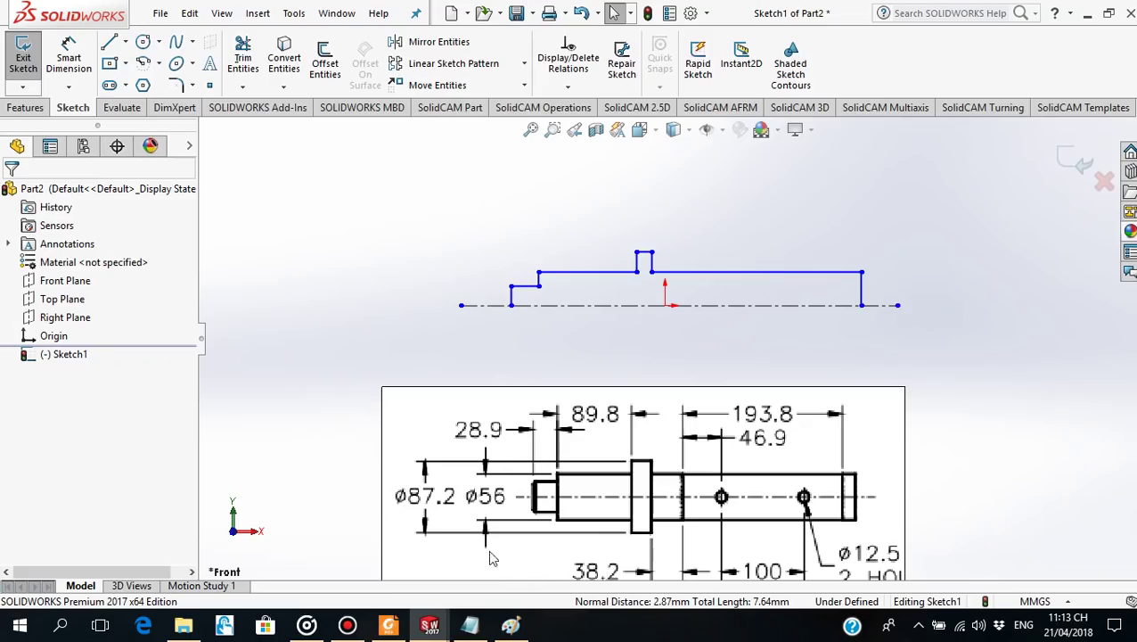
scroll(731, 551, "up", 2)
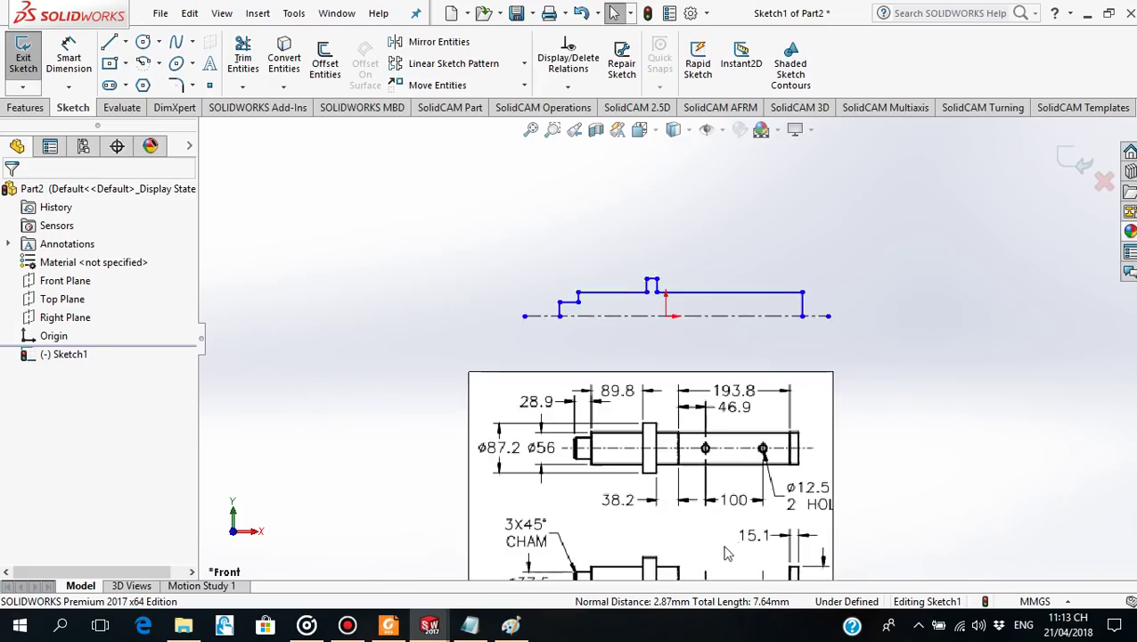
scroll(680, 563, "up", 1)
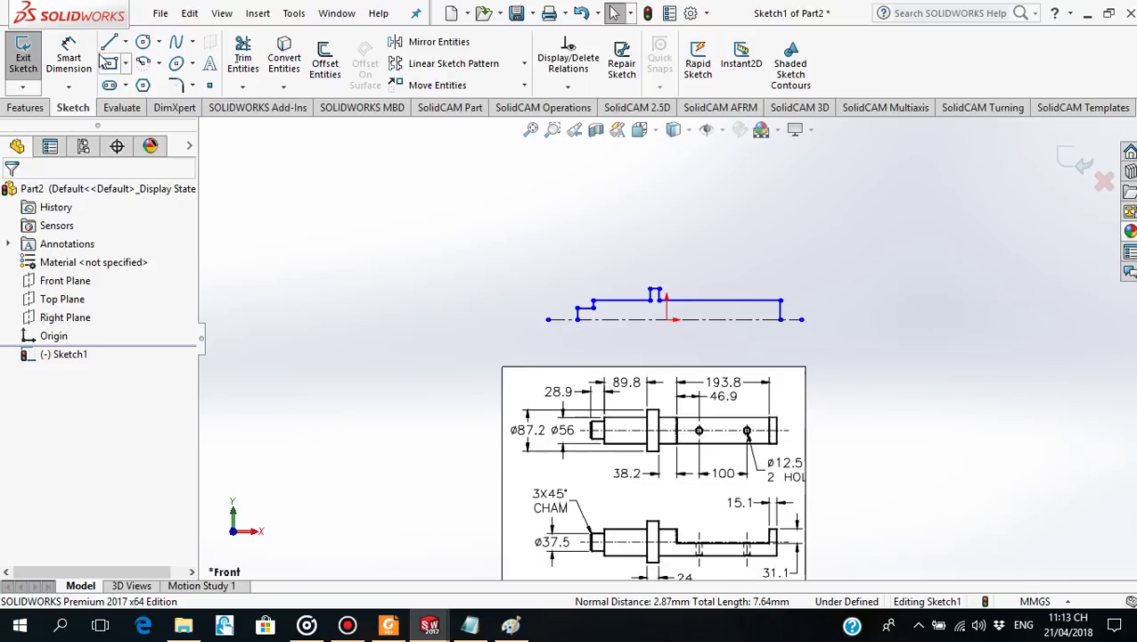
left_click(69, 55)
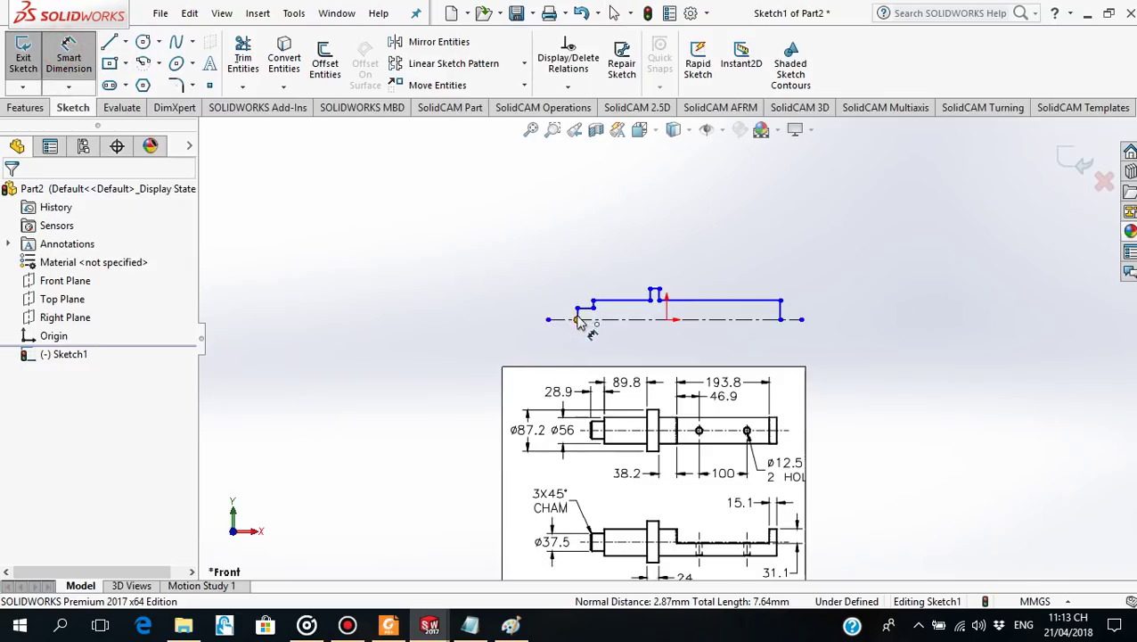
scroll(579, 321, "down", 1)
scroll(597, 326, "down", 1)
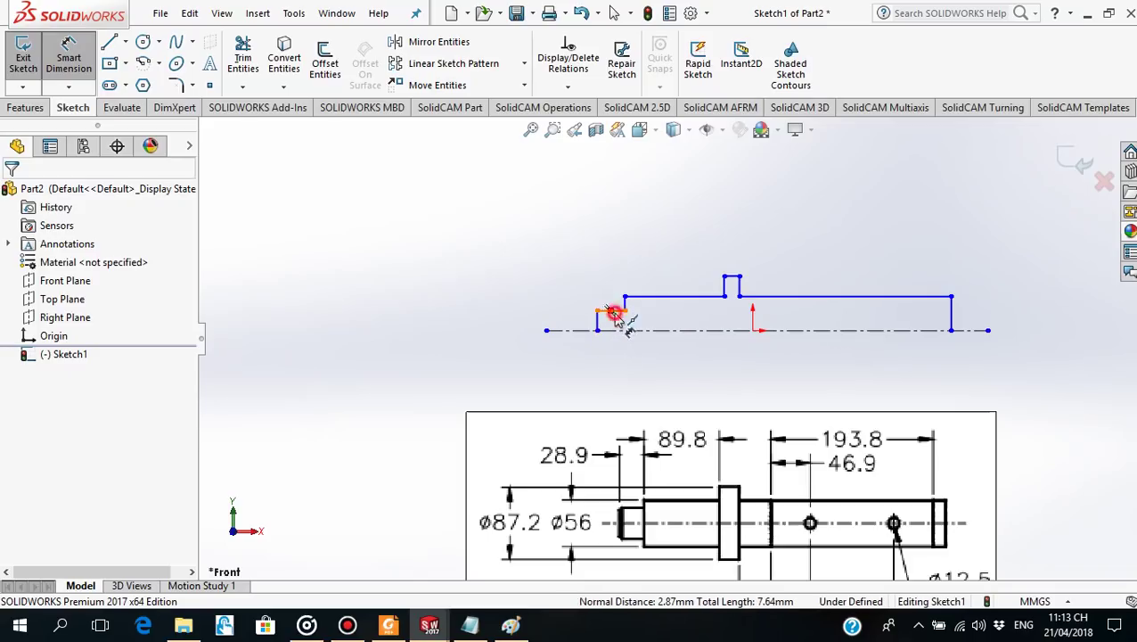
left_click(611, 311)
left_click(617, 325)
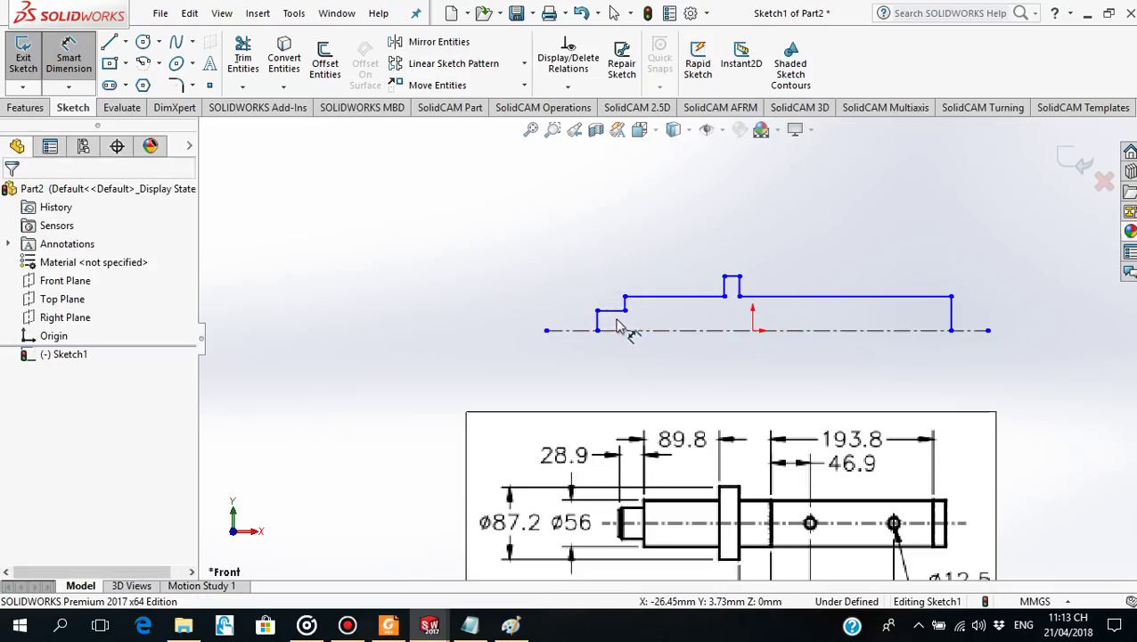
left_click(616, 313)
left_click(617, 330)
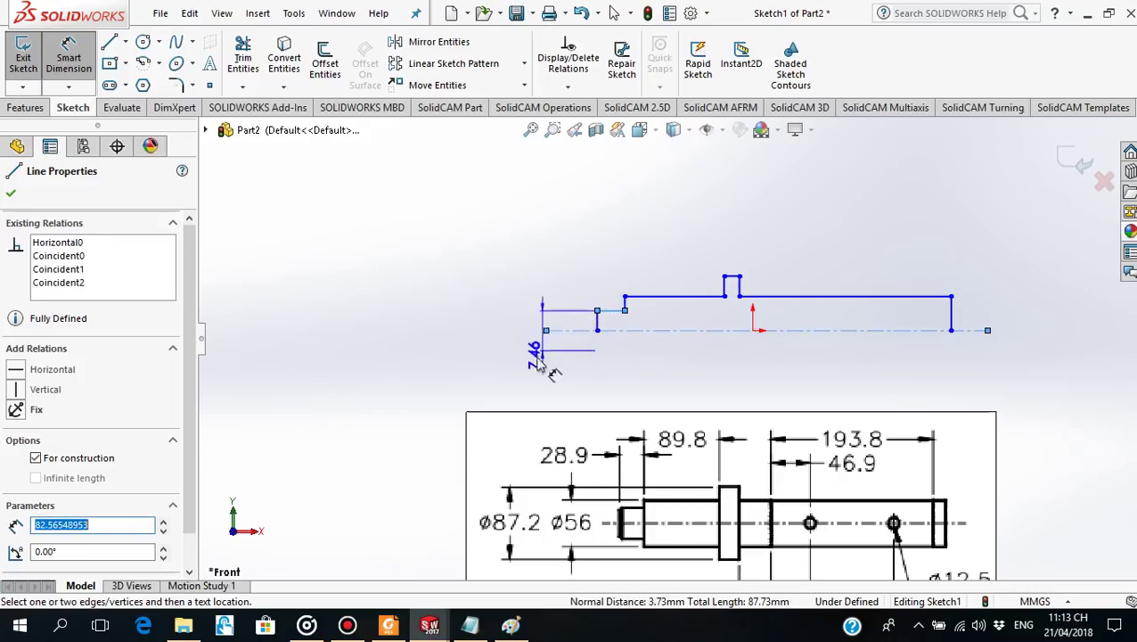
left_click(512, 352)
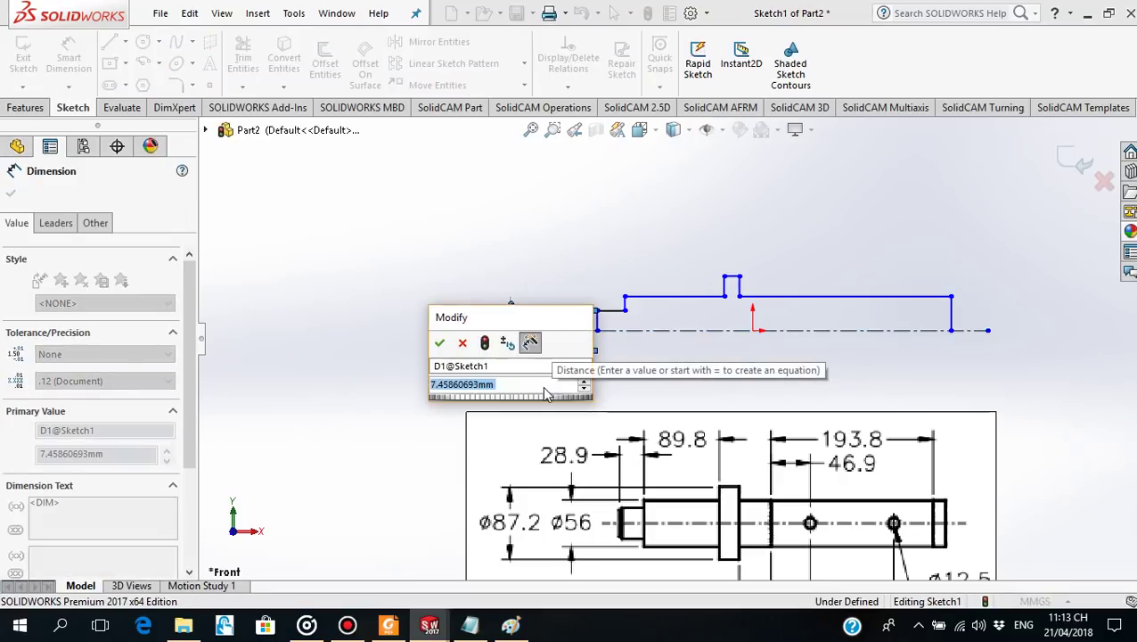
type("37.5")
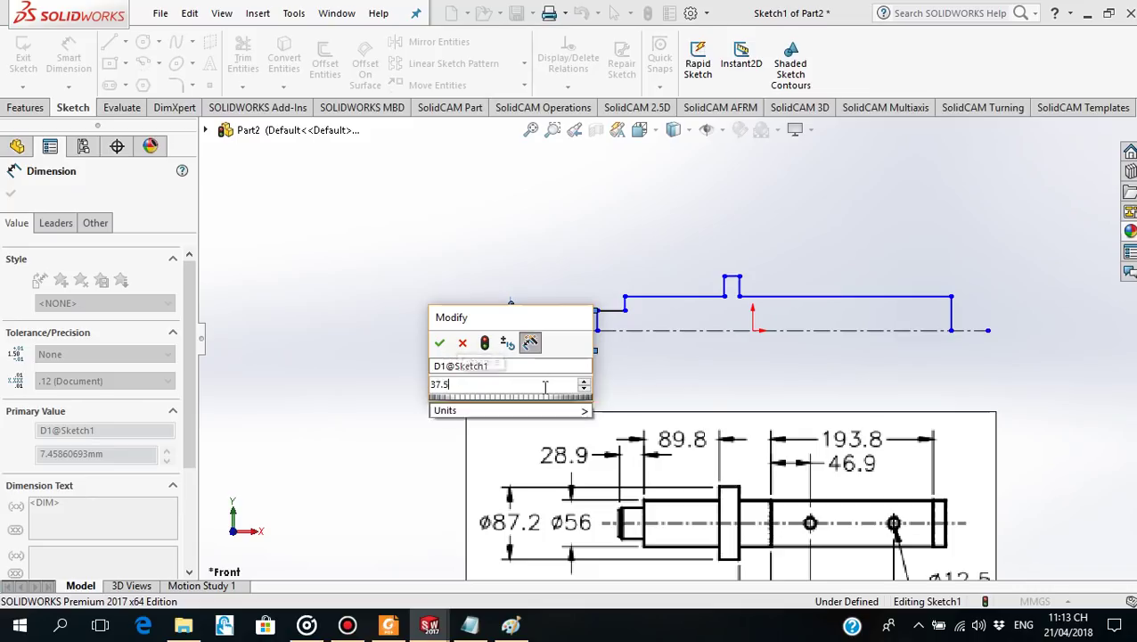
key("Return")
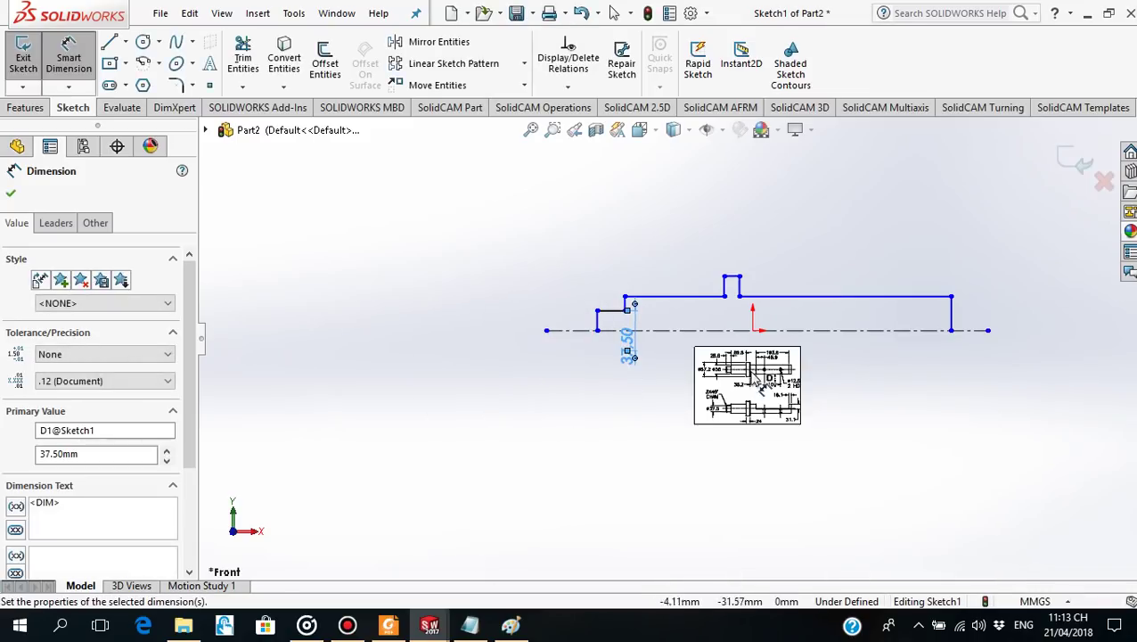
left_click(754, 378)
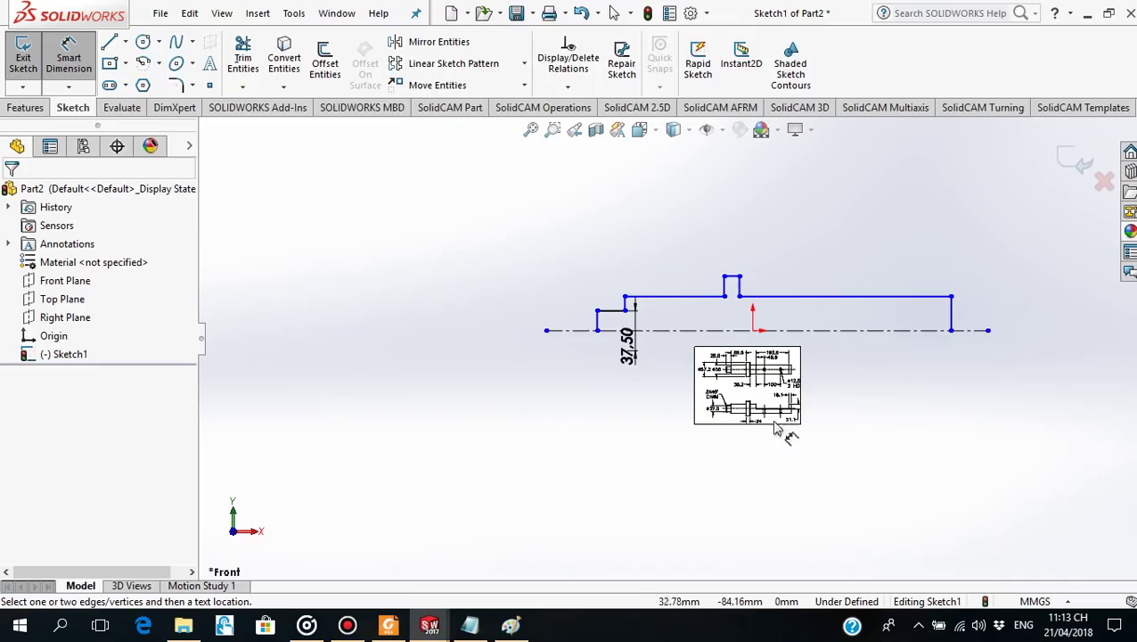
key("Escape")
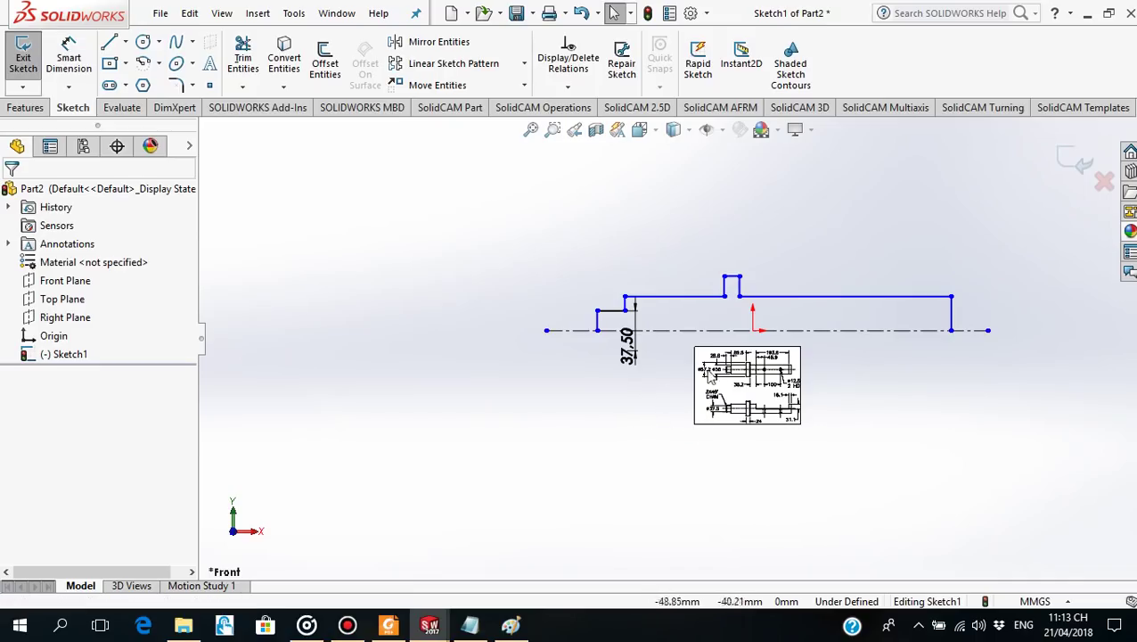
scroll(718, 374, "down", 2)
scroll(748, 379, "down", 1)
Enlarge the Figure 3 reference picture, move it left, and reframe the sketch and picture.
left_click(787, 365)
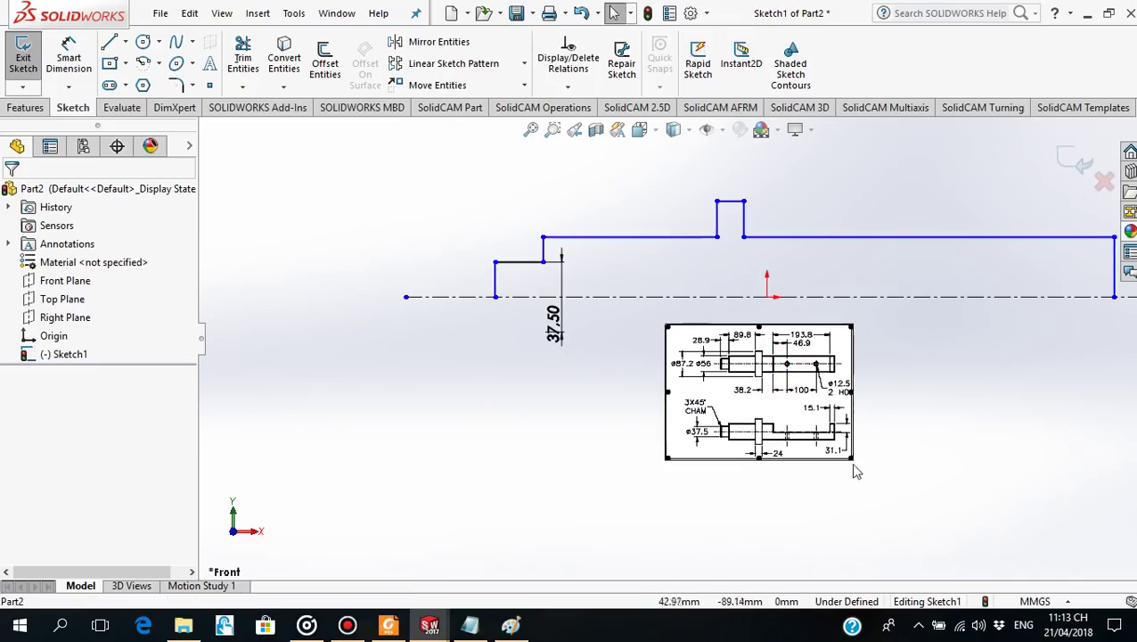
left_click_drag(853, 458, 946, 508)
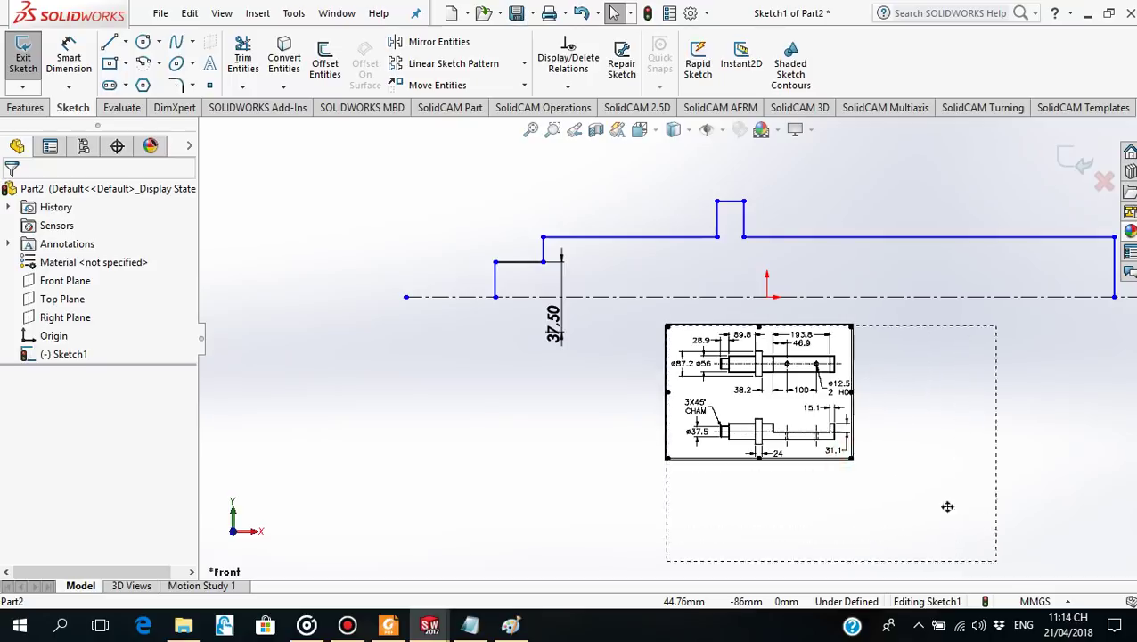
left_click_drag(794, 386, 600, 388)
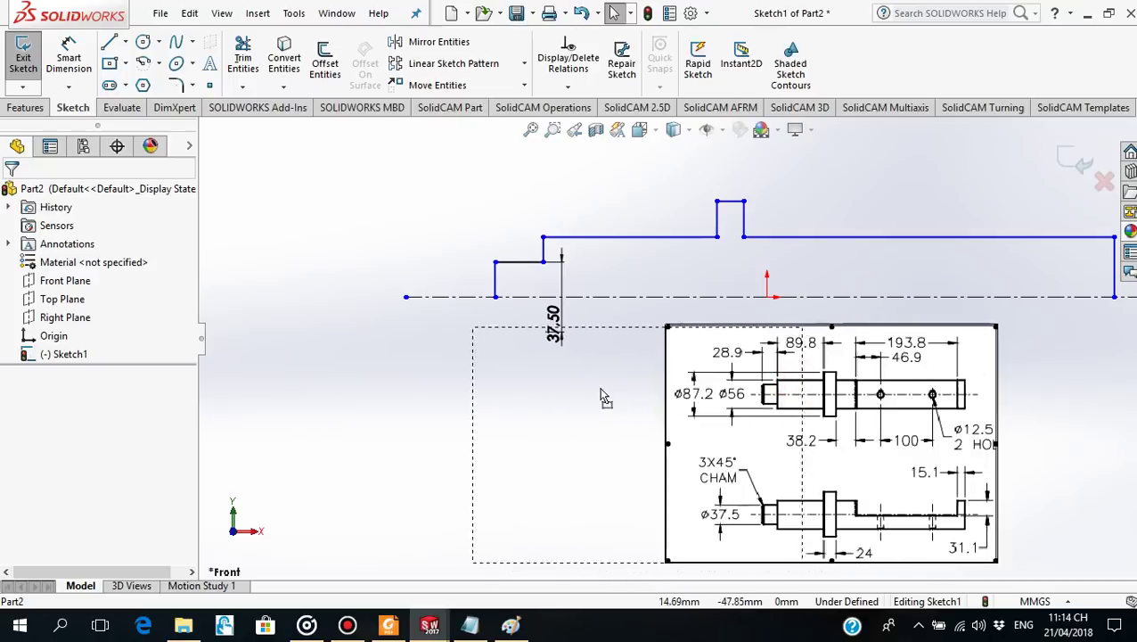
middle_click_drag(1034, 418, 936, 400, "ctrl")
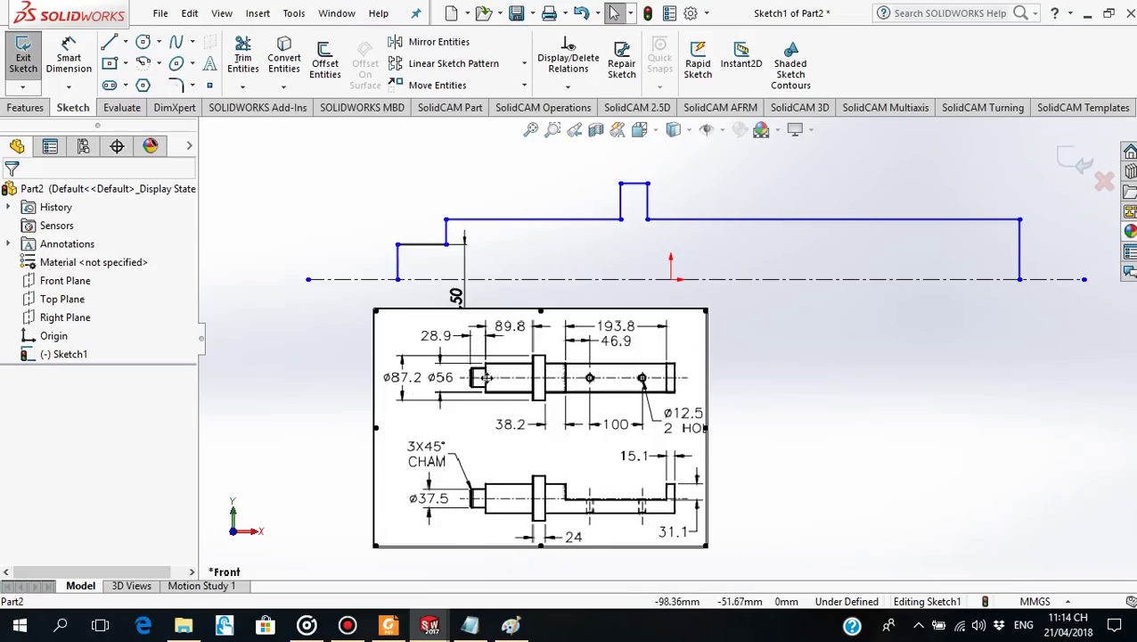
Dimension the main shaft body line to the centreline as a 56 mm diameter.
left_click(68, 56)
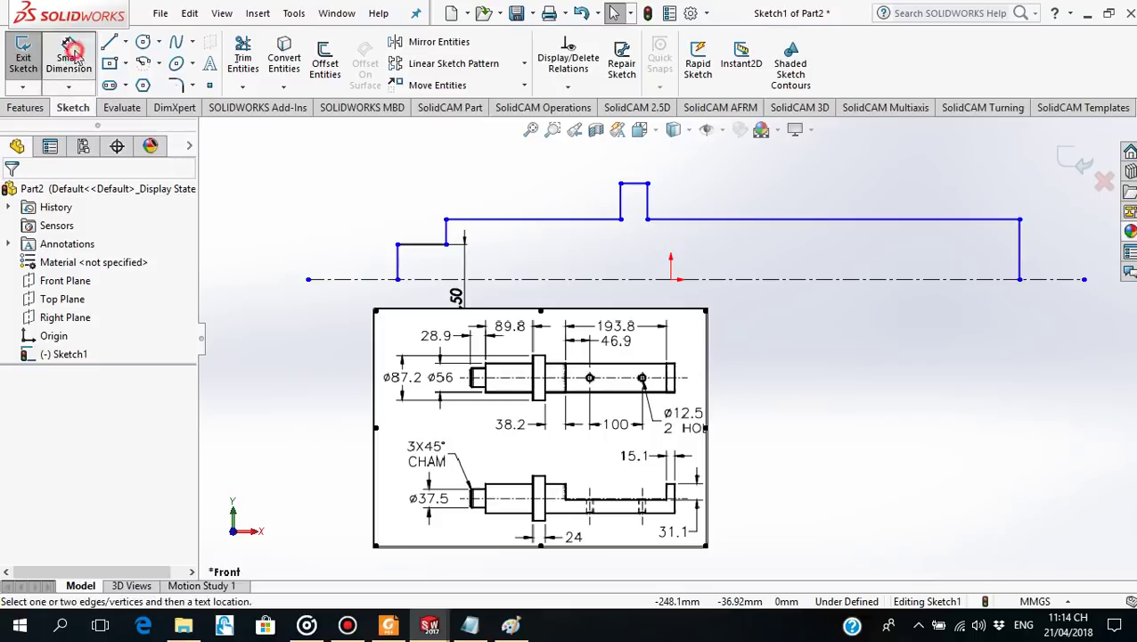
left_click(539, 220)
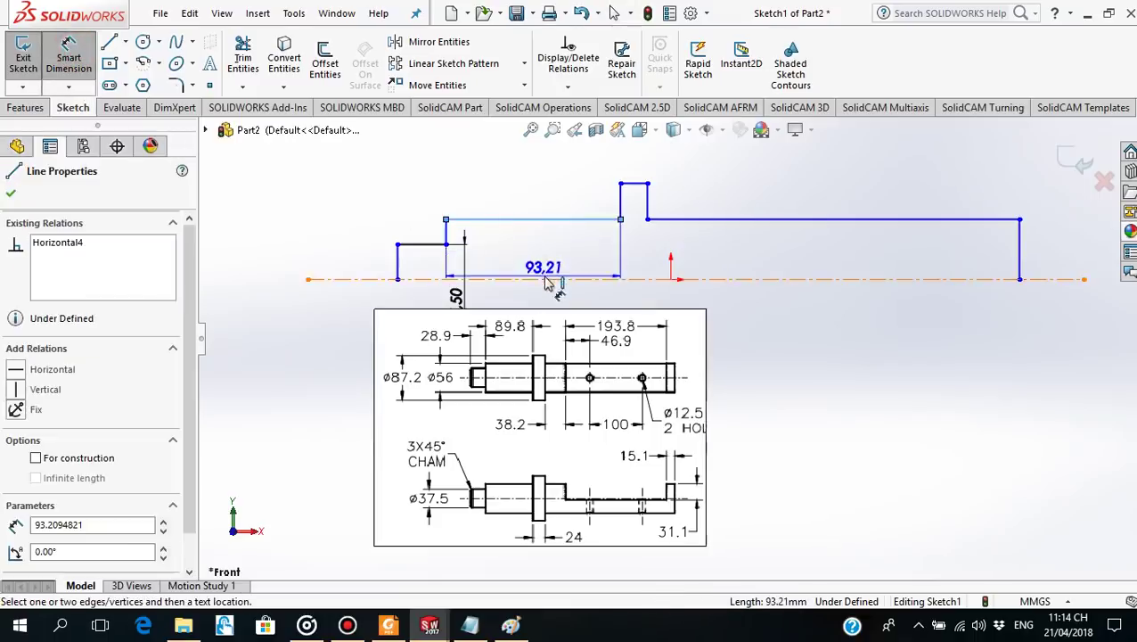
left_click(546, 278)
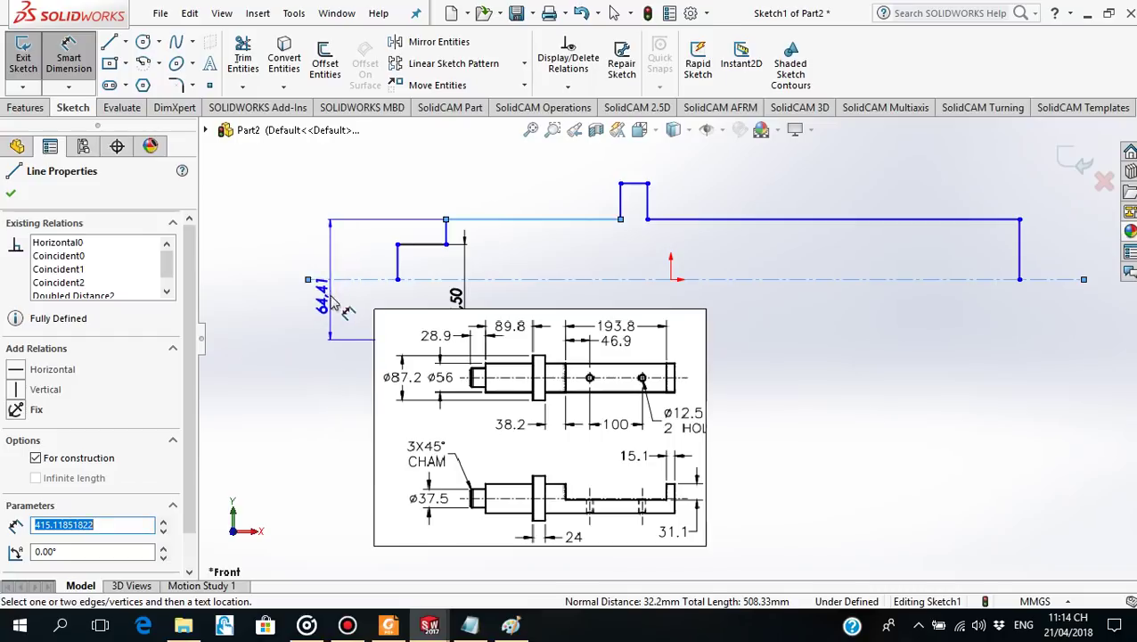
left_click(330, 294)
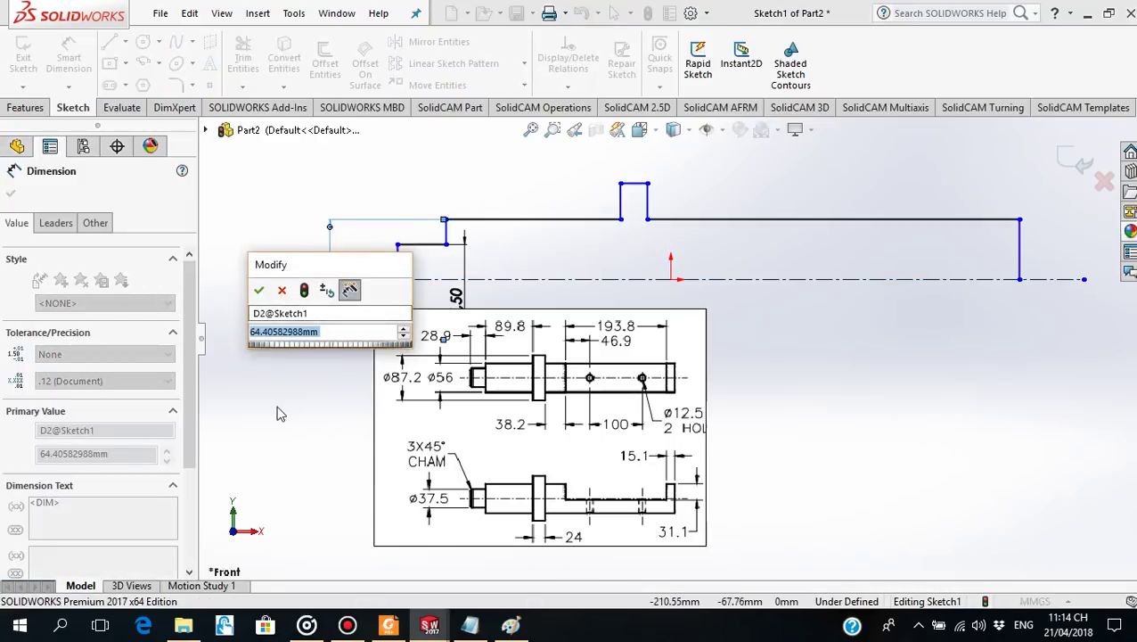
type("56")
key("Return")
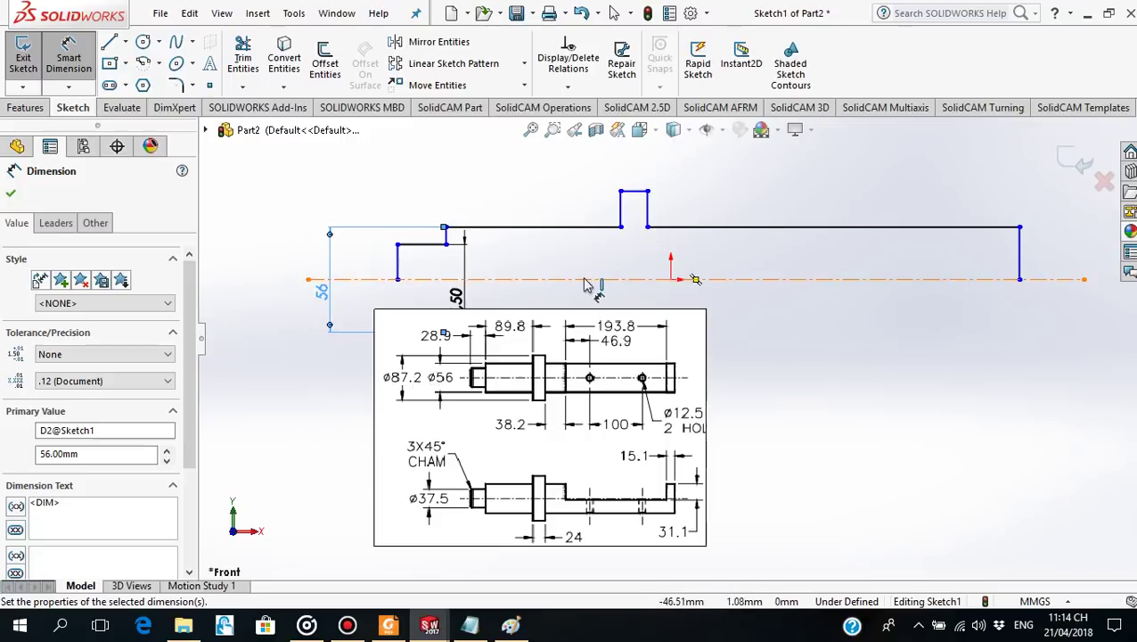
Give the collar's top line an 87.20 mm diameter, correcting the mistyped value.
left_click(633, 192)
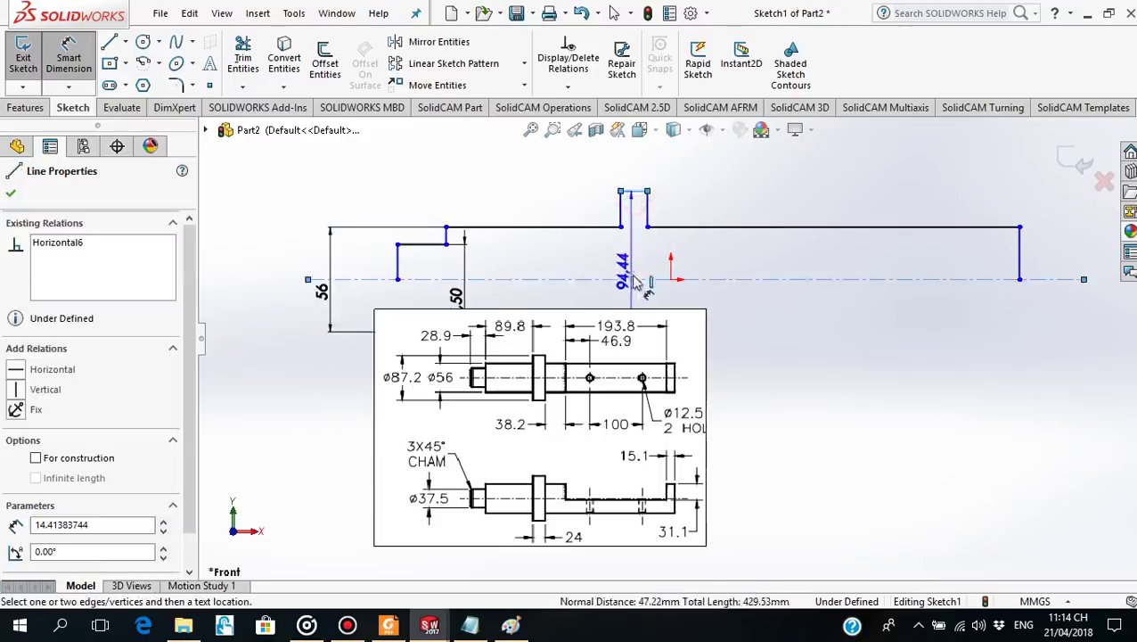
left_click(288, 297)
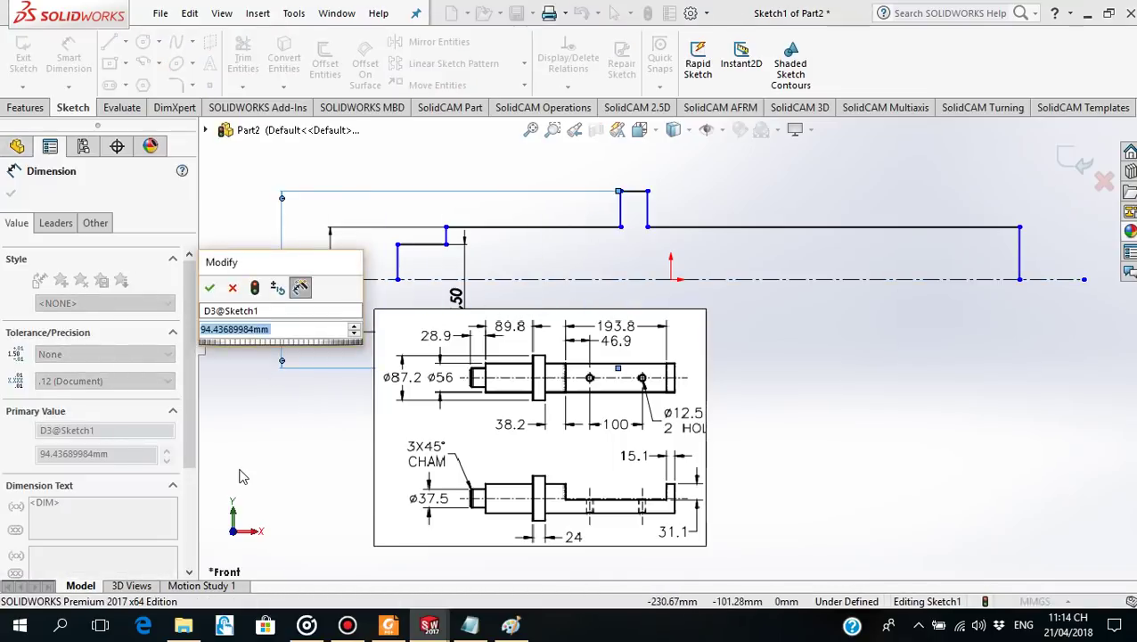
type("8702")
key("Return")
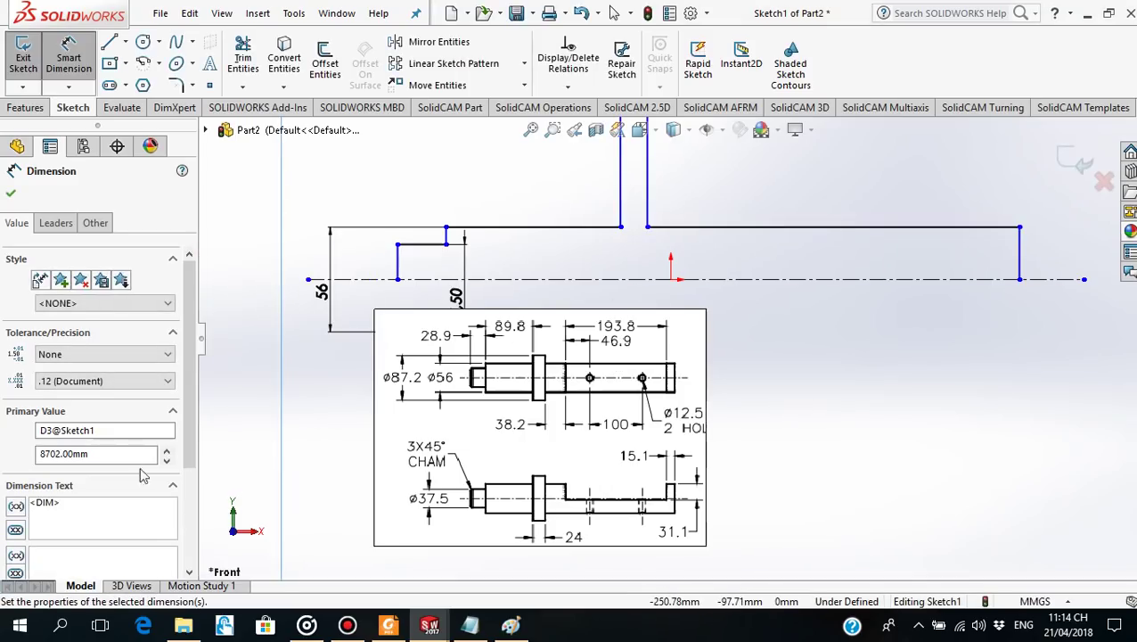
double_click(107, 456)
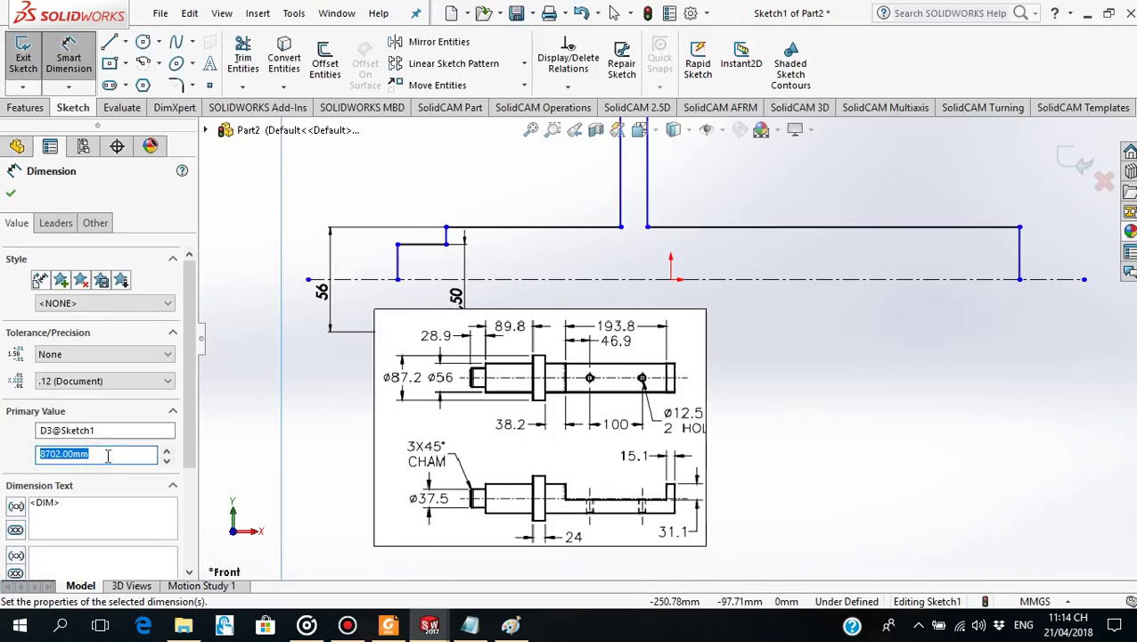
type("87.2")
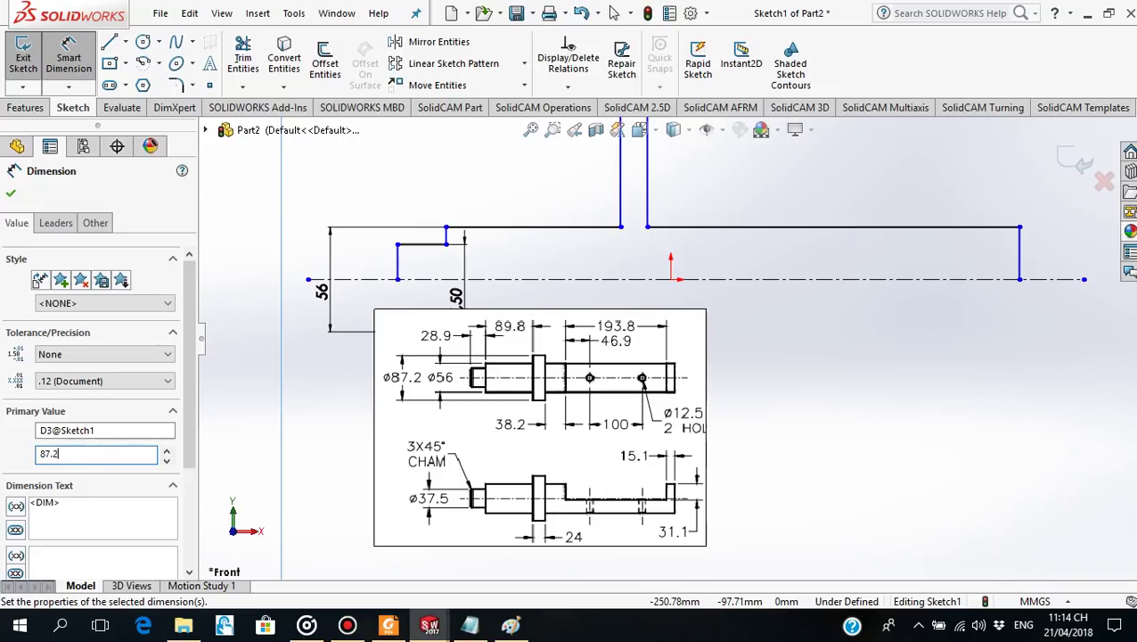
key("Return")
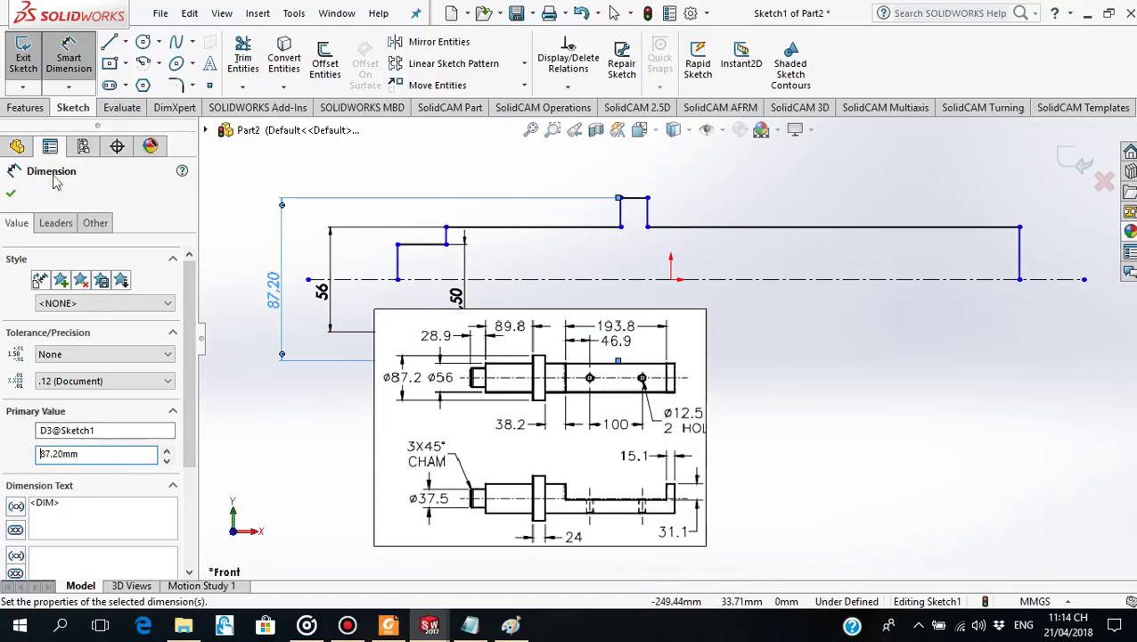
left_click(10, 196)
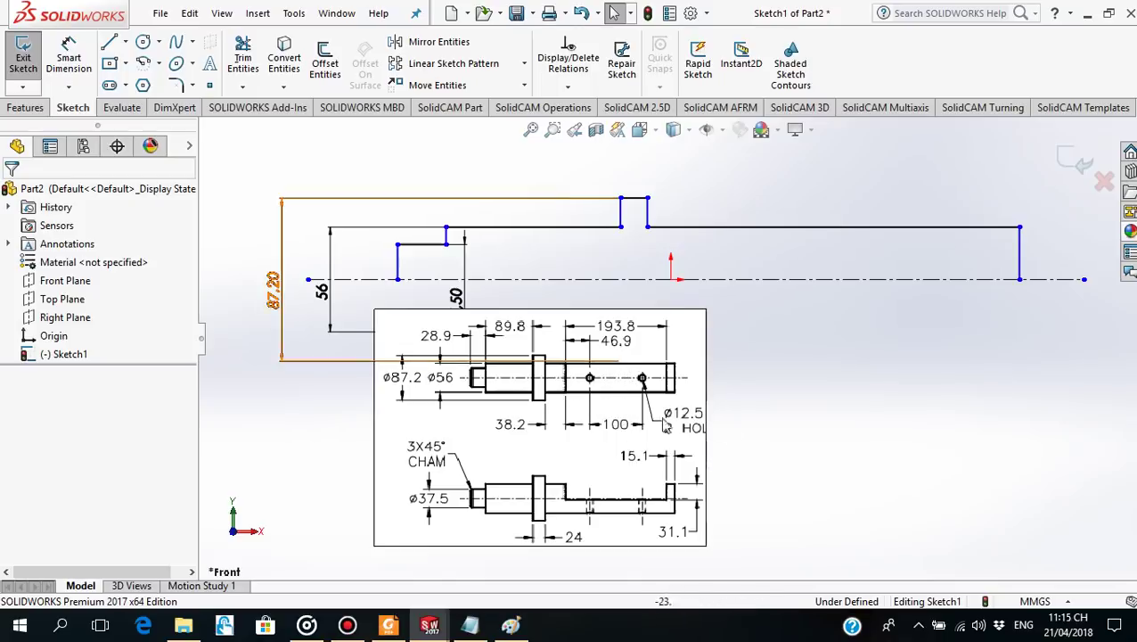
Shift the reference picture aside and dimension the small step's length as 28.9 mm.
left_click_drag(634, 335, 801, 362)
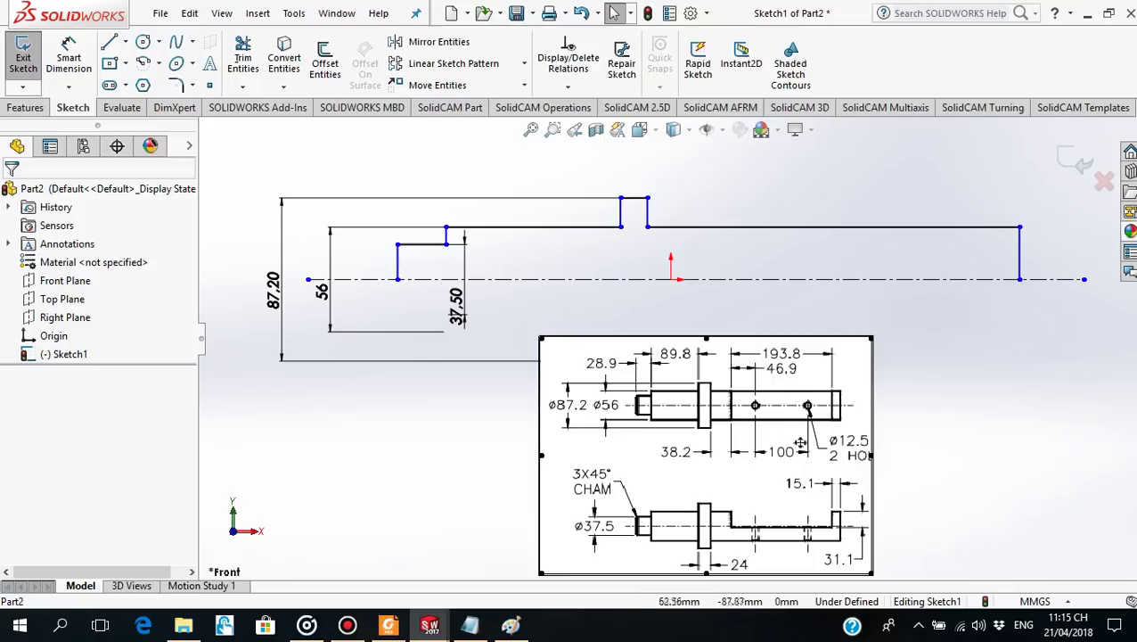
mouse_move(817, 470)
left_mouse_down()
mouse_move(845, 453)
mouse_move(837, 447)
left_mouse_up()
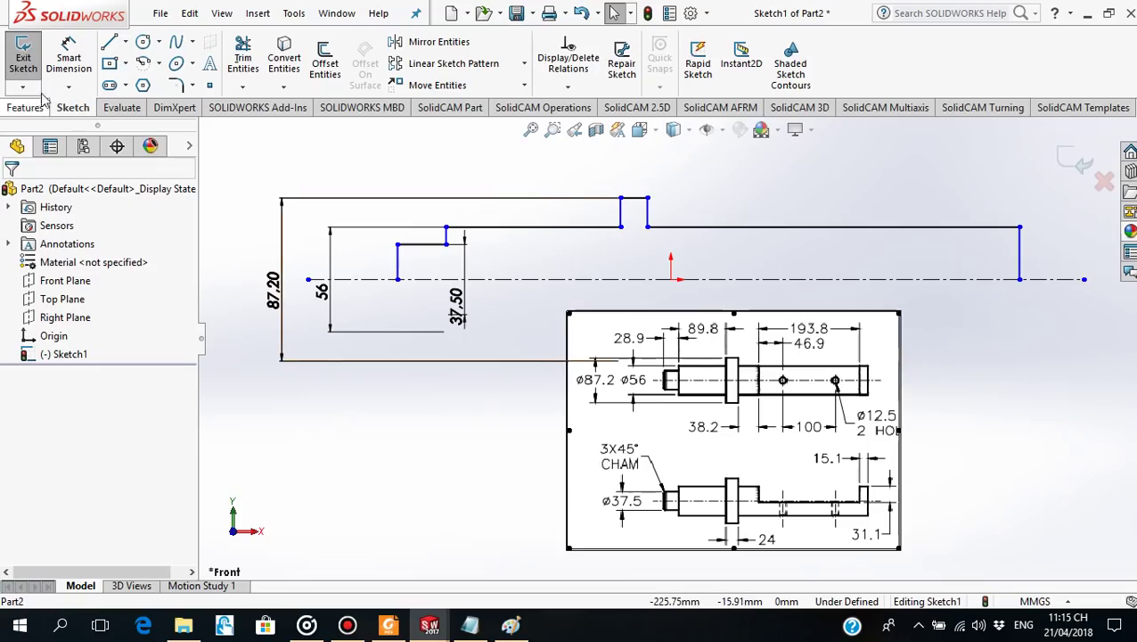
left_click(69, 57)
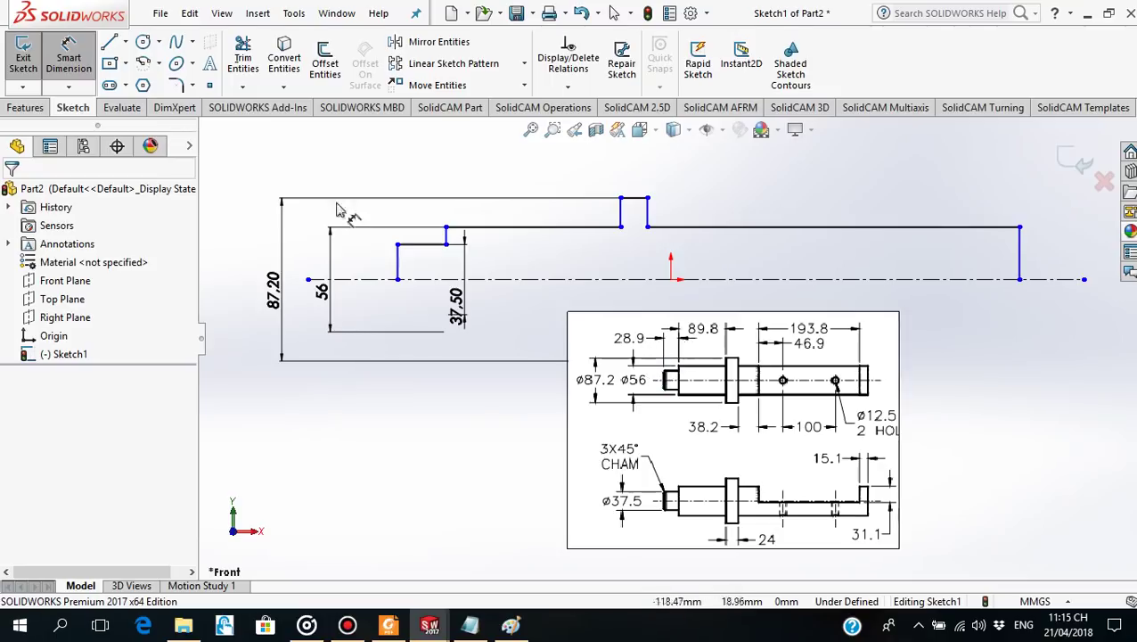
left_click(419, 243)
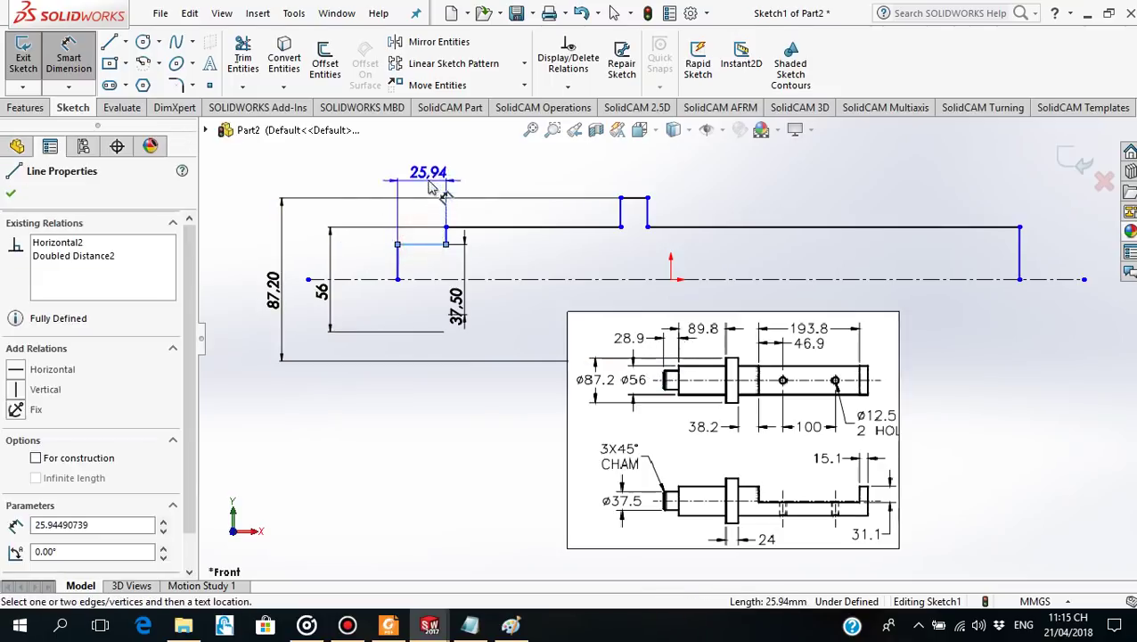
left_click(429, 187)
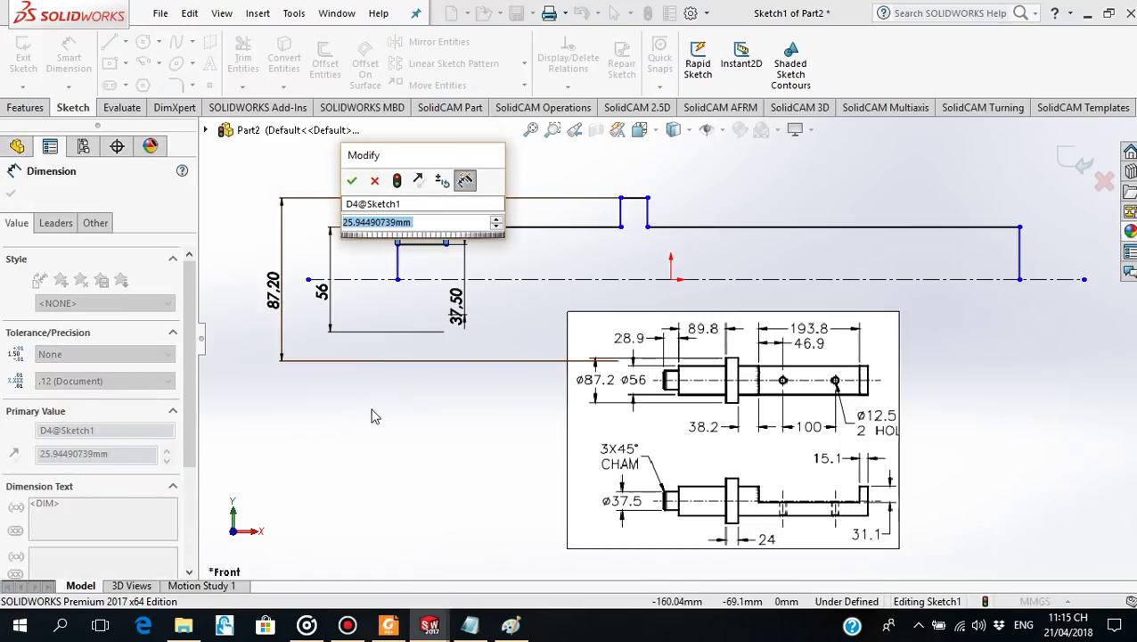
type("28.9")
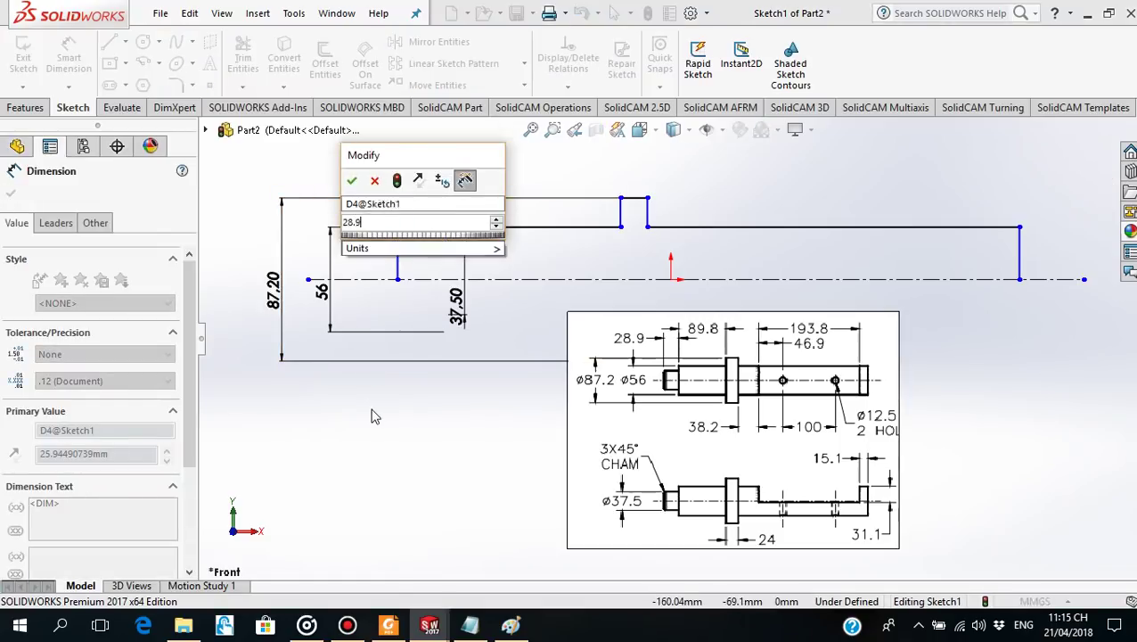
key("Return")
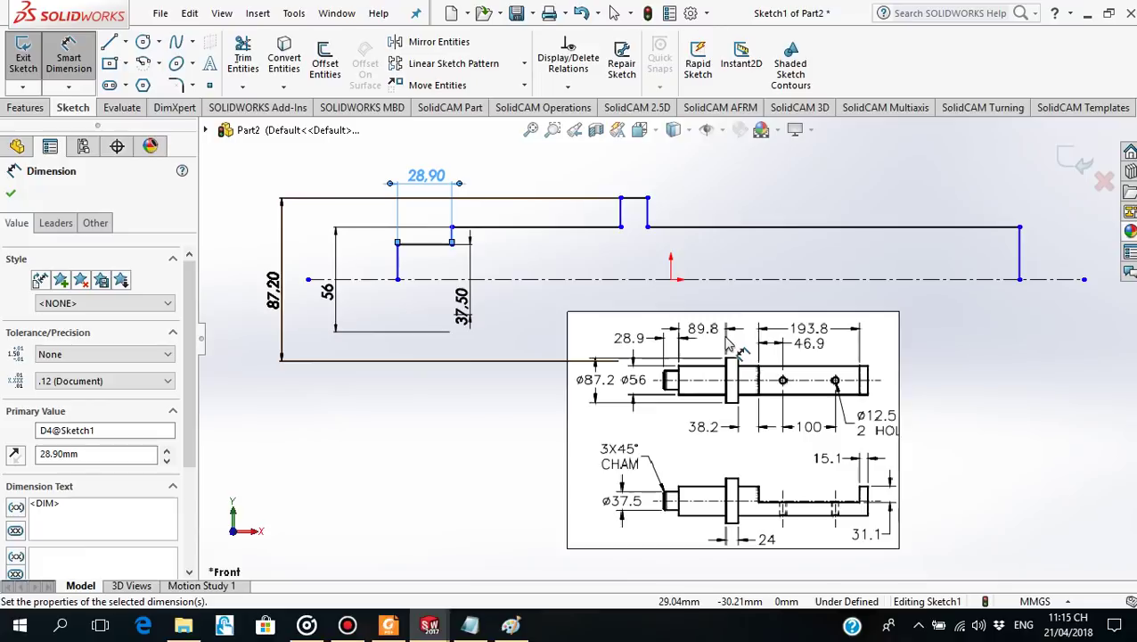
Dimension the main body length at 89.8 mm and the collar width at 24 mm.
left_click(547, 227)
left_click(553, 185)
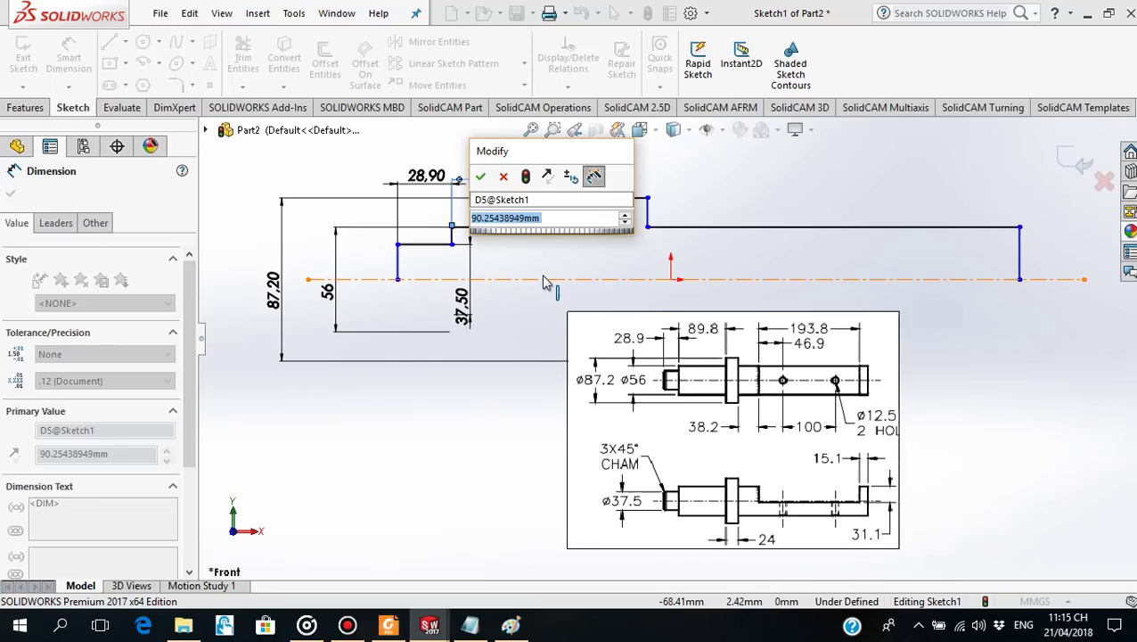
type("89.8")
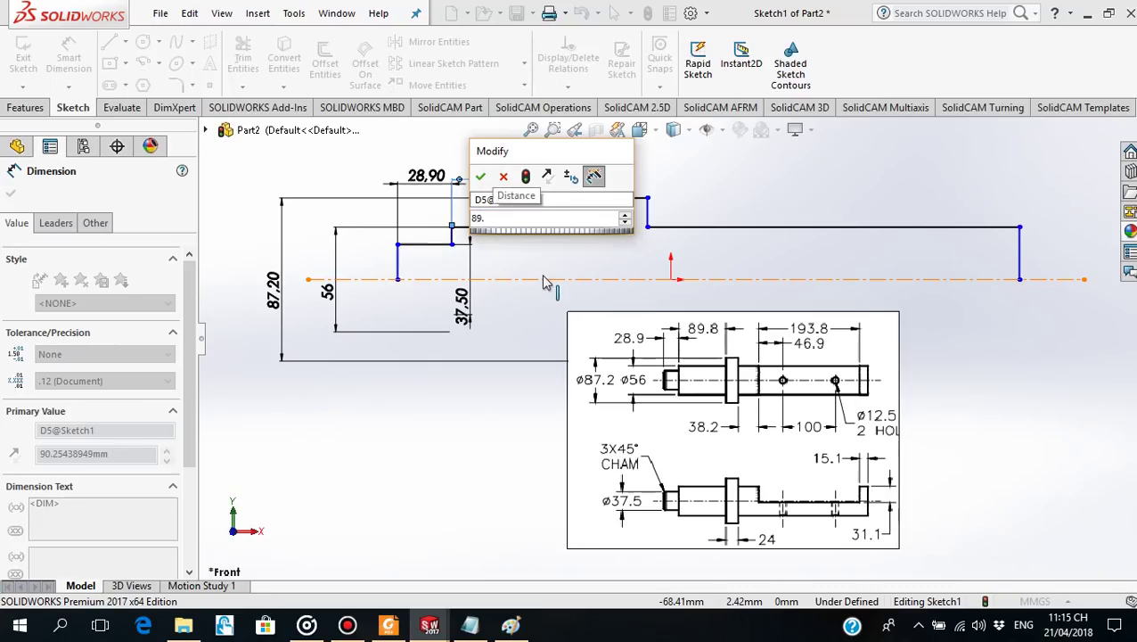
key("Return")
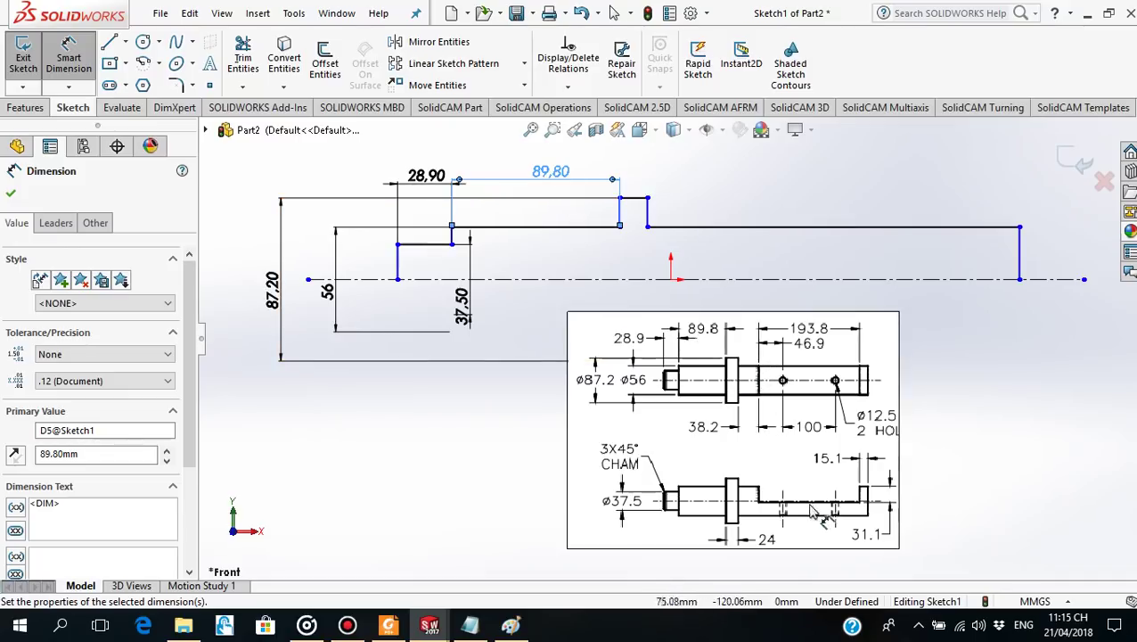
left_click(631, 199)
left_click(624, 165)
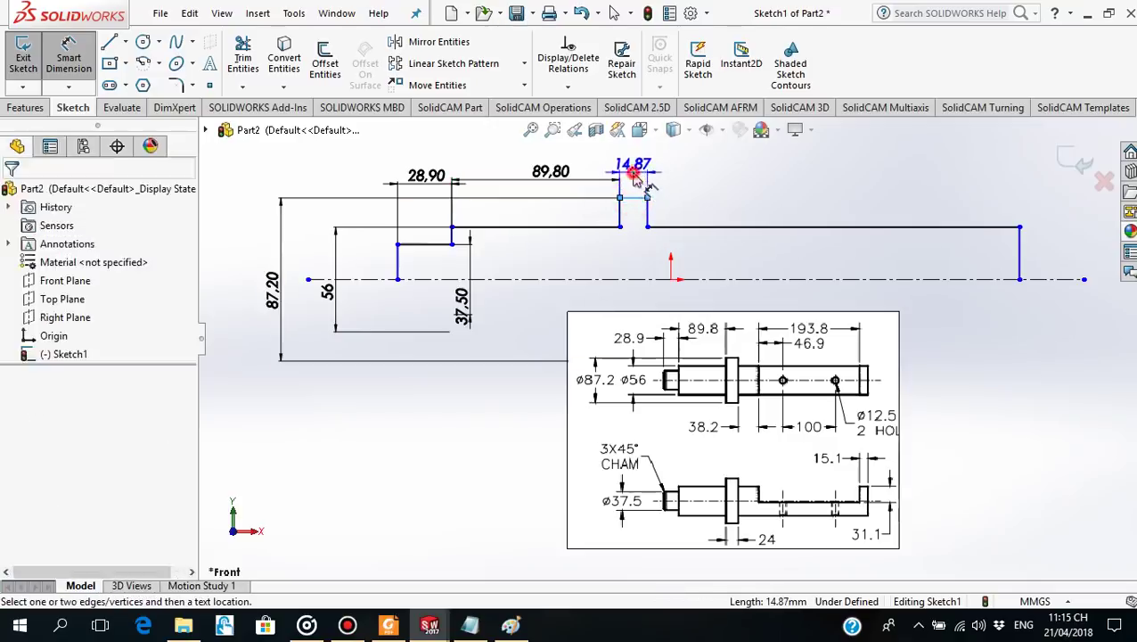
type("2")
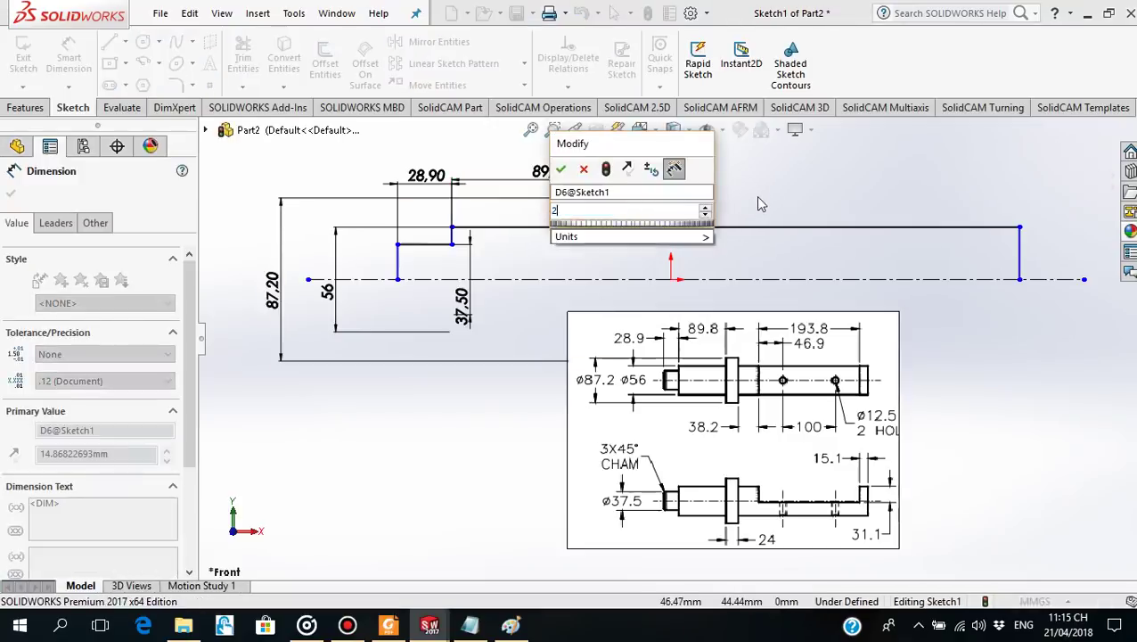
type("4")
key("Return")
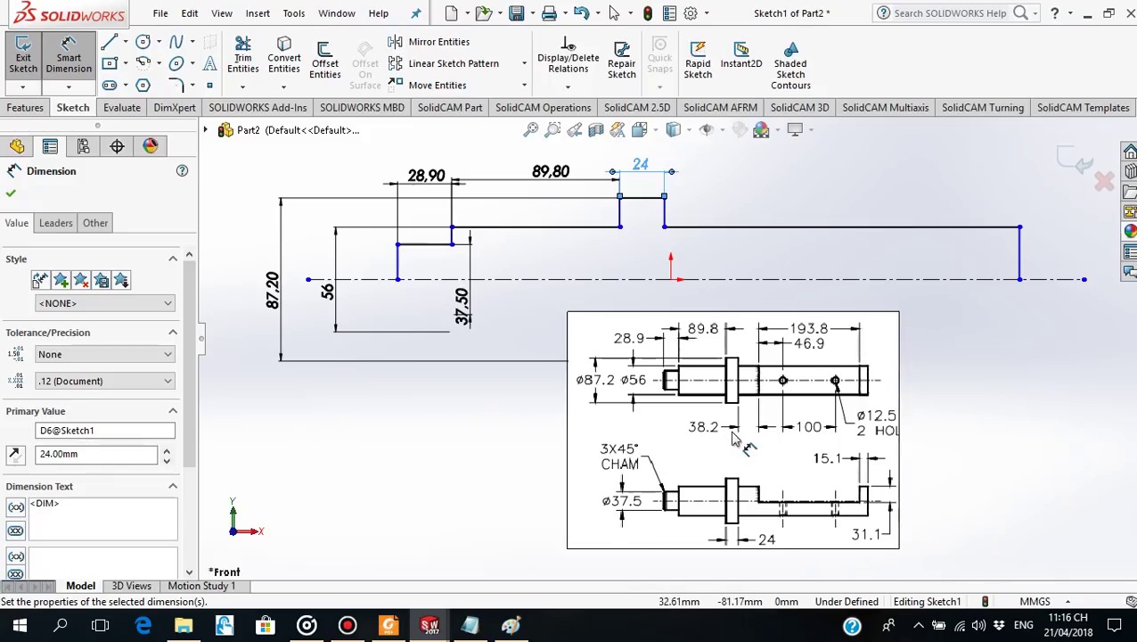
Dimension the long right-hand edge as 38.2+193.8+15.1 (247.10 mm) and zoom to fit.
left_click(832, 227)
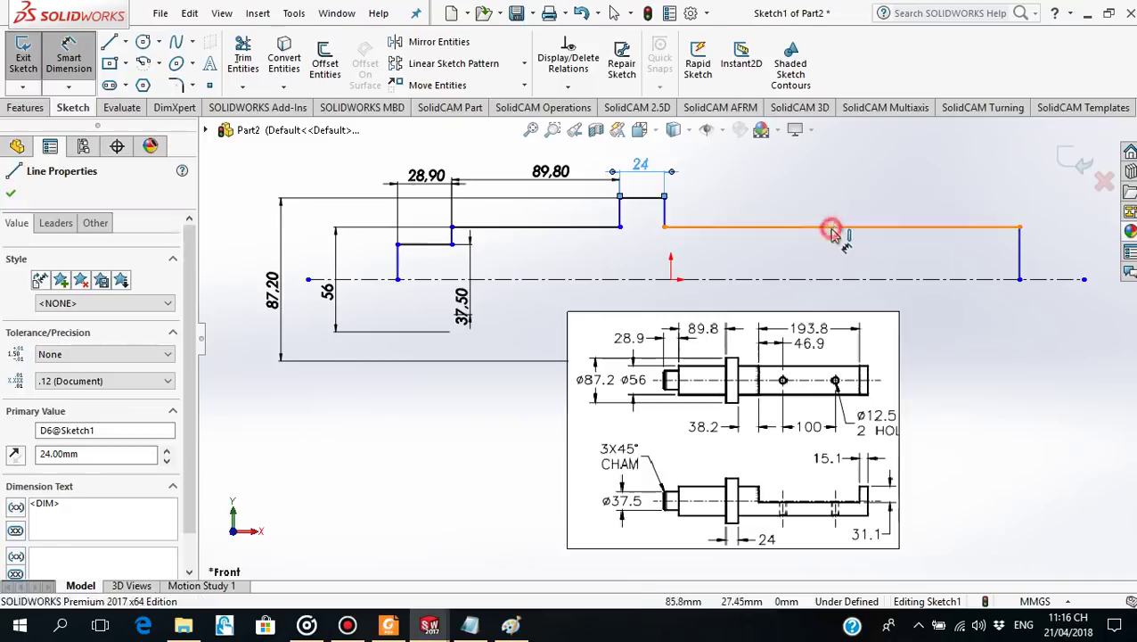
left_click(829, 219)
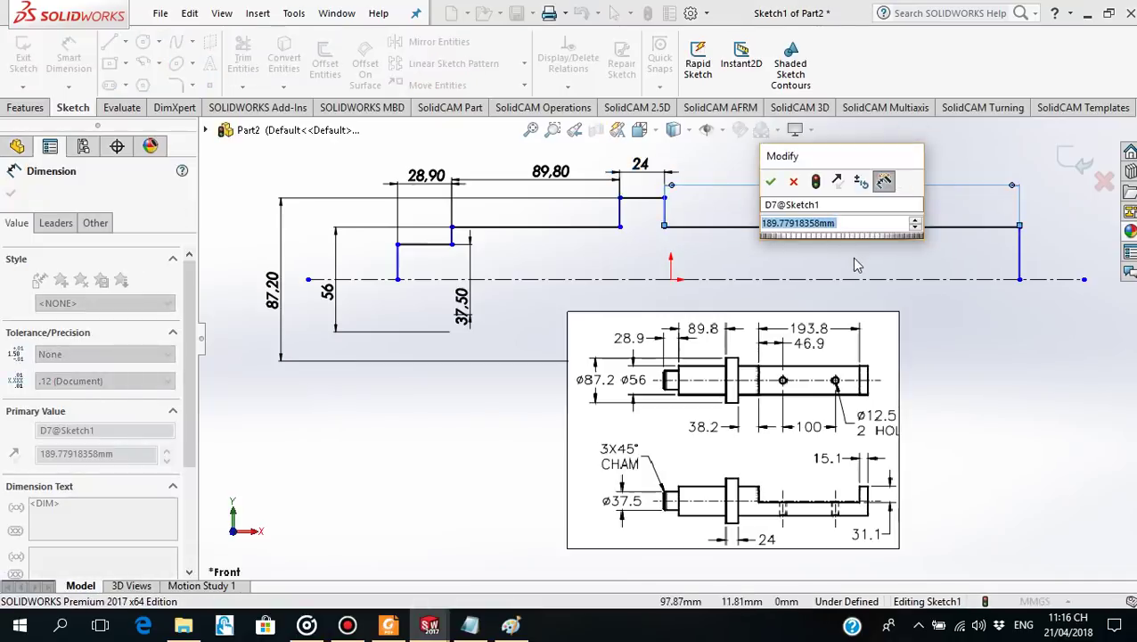
type("38.2")
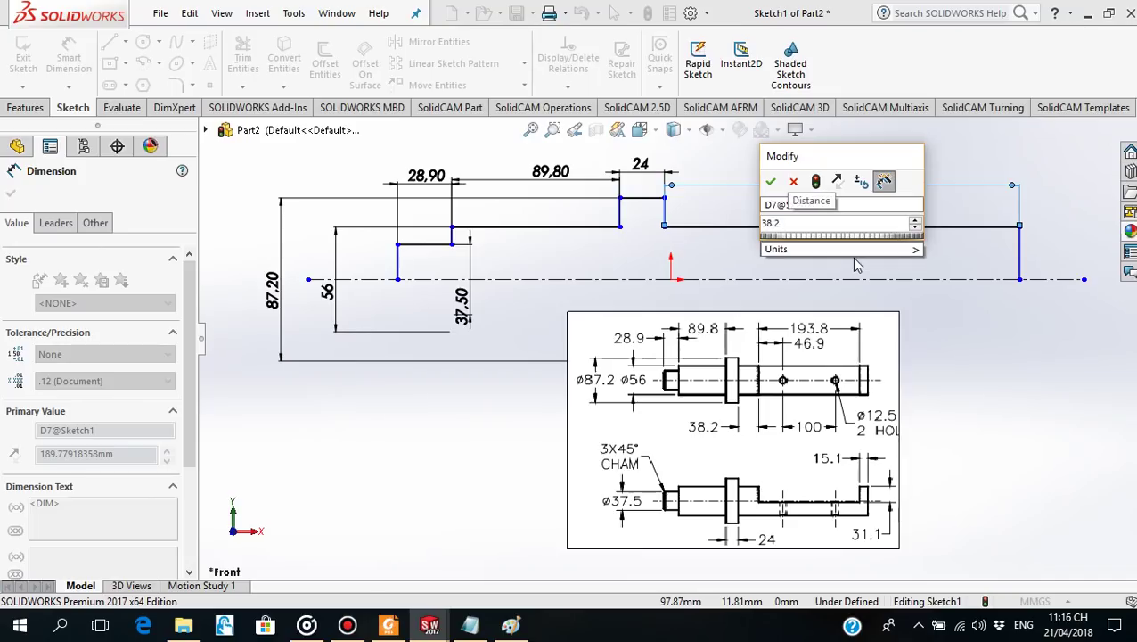
type("+")
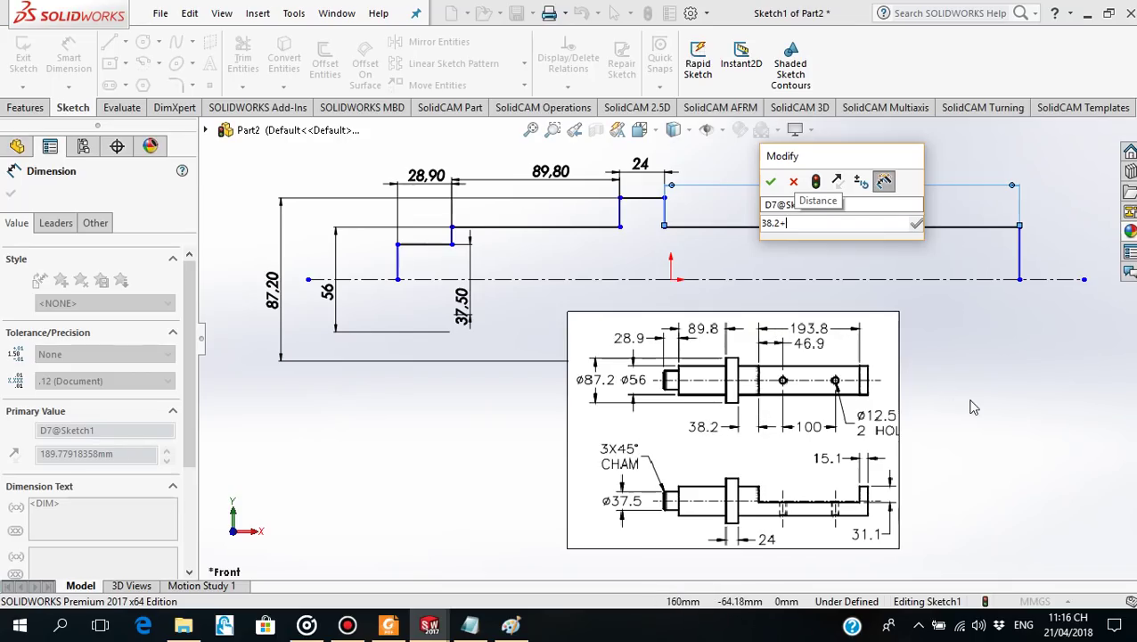
type("193")
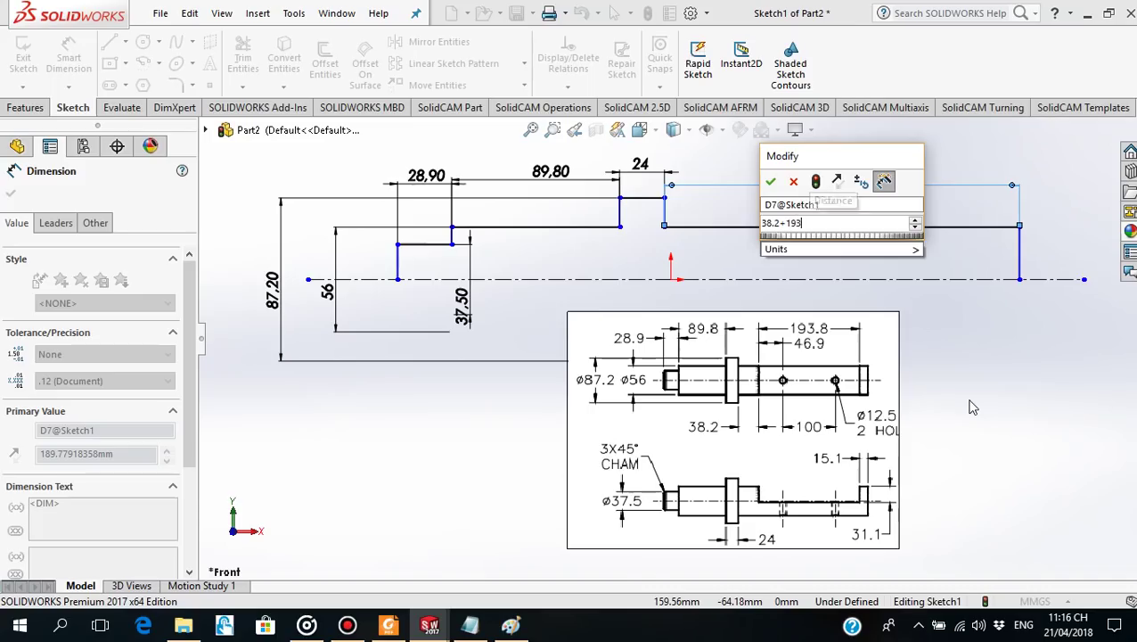
type(".8")
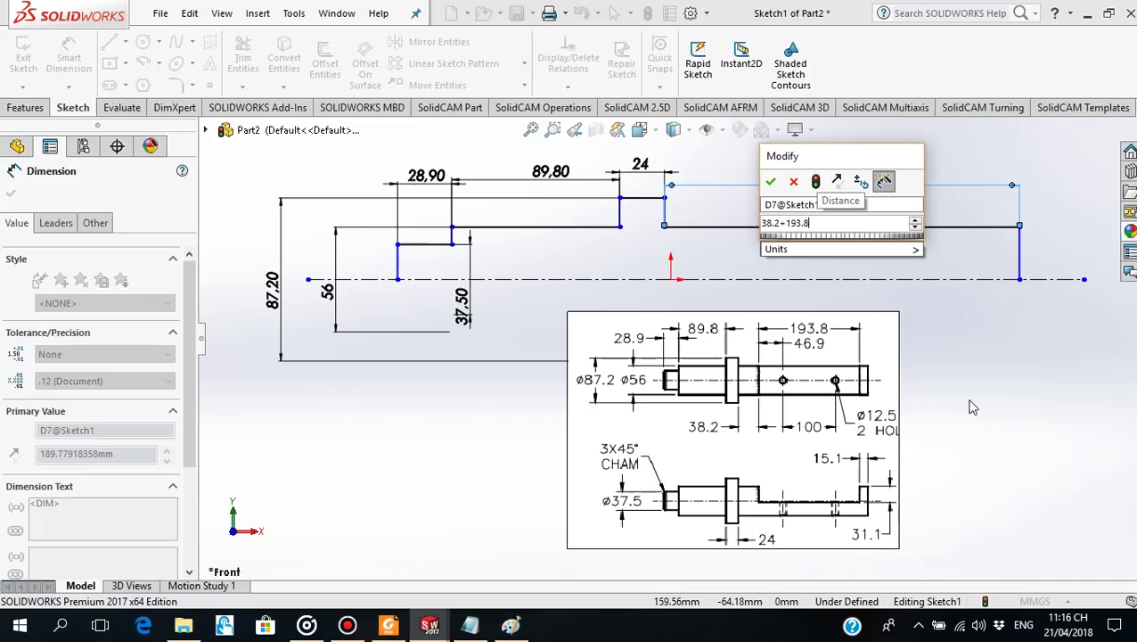
type("+")
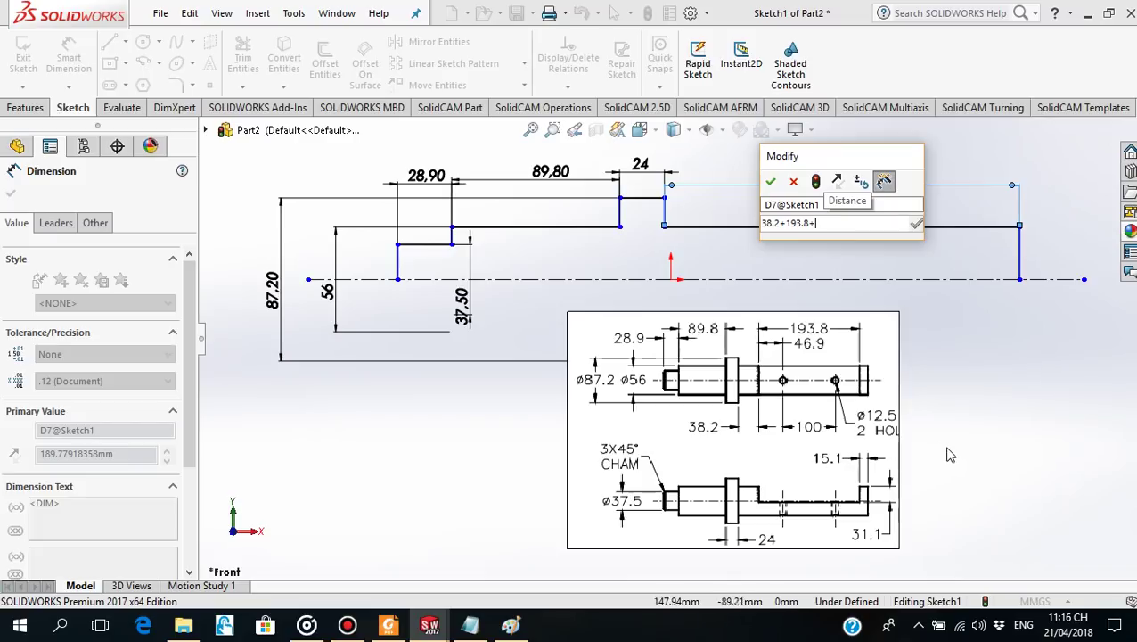
left_click(864, 219)
type("15")
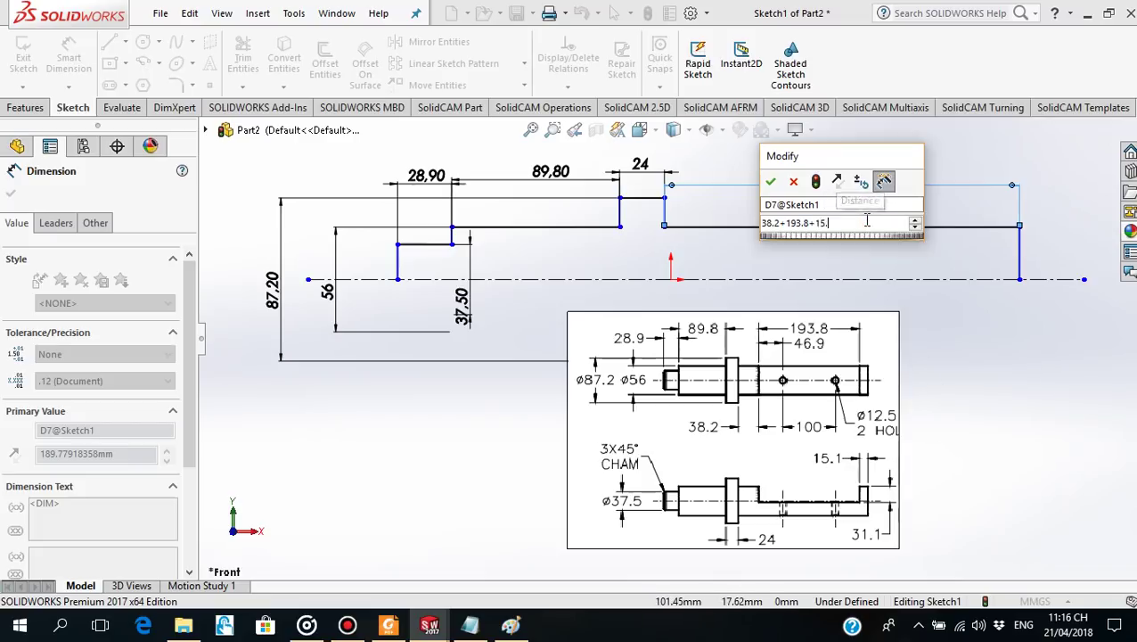
type(".1")
key("Return")
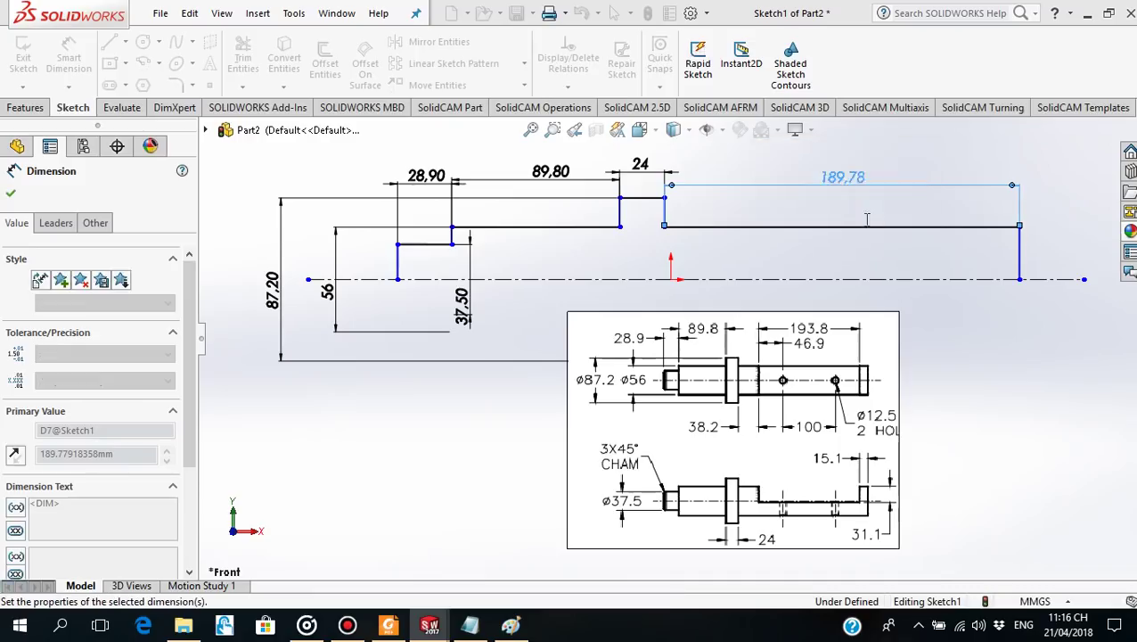
key("f")
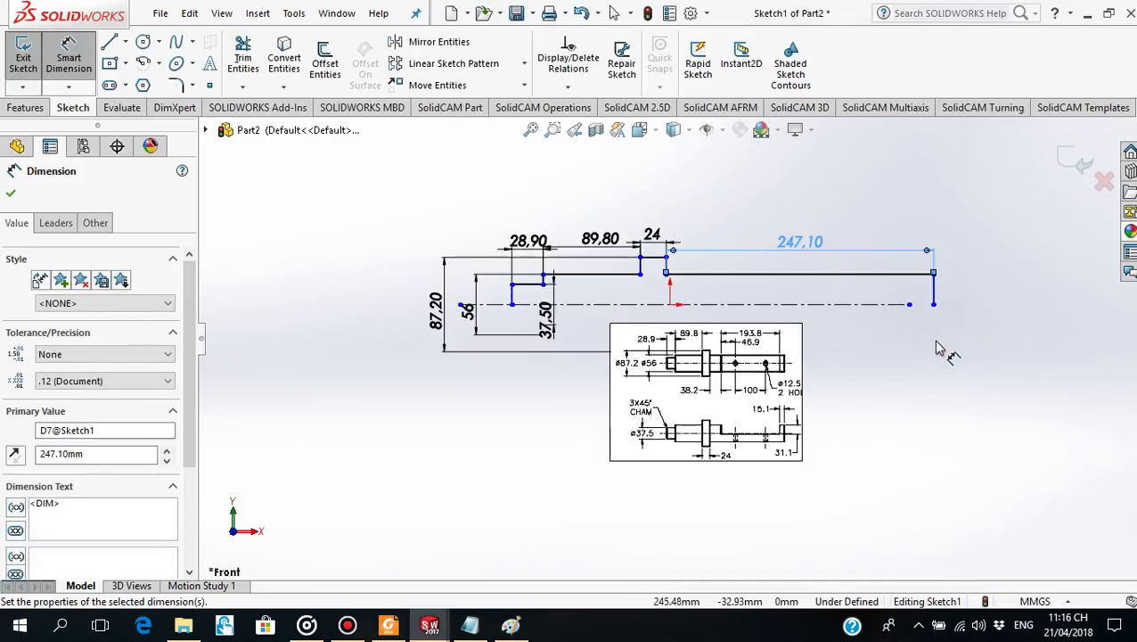
scroll(936, 347, "down", 1)
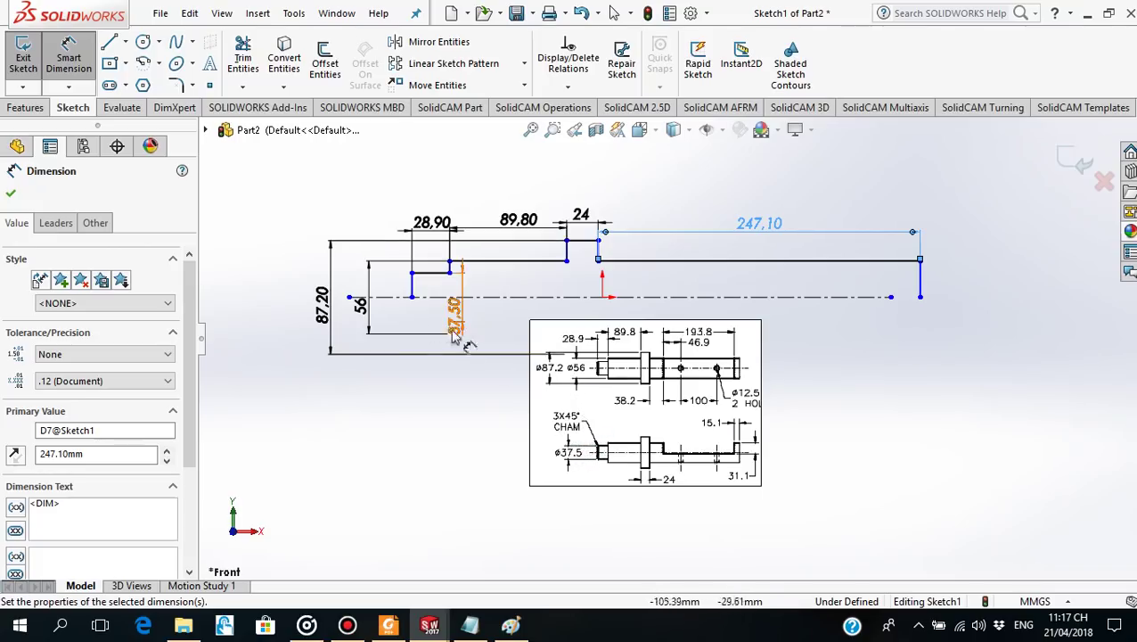
left_click(11, 196)
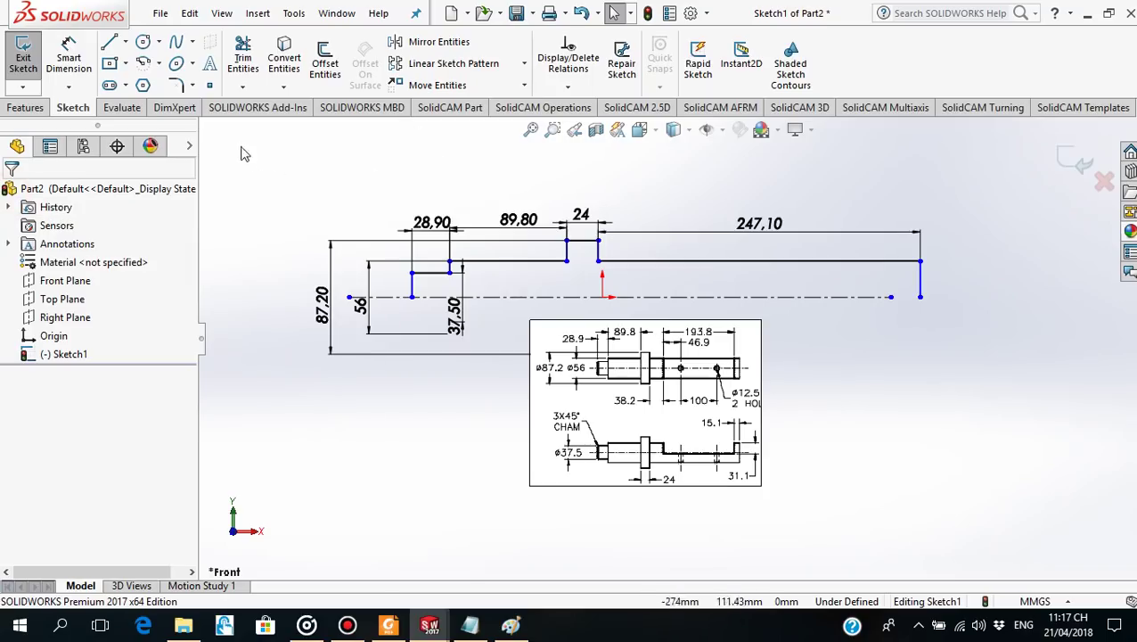
Add a 3 mm × 45° angle-distance sketch chamfer at the shaft's small left-end corner.
left_click(191, 86)
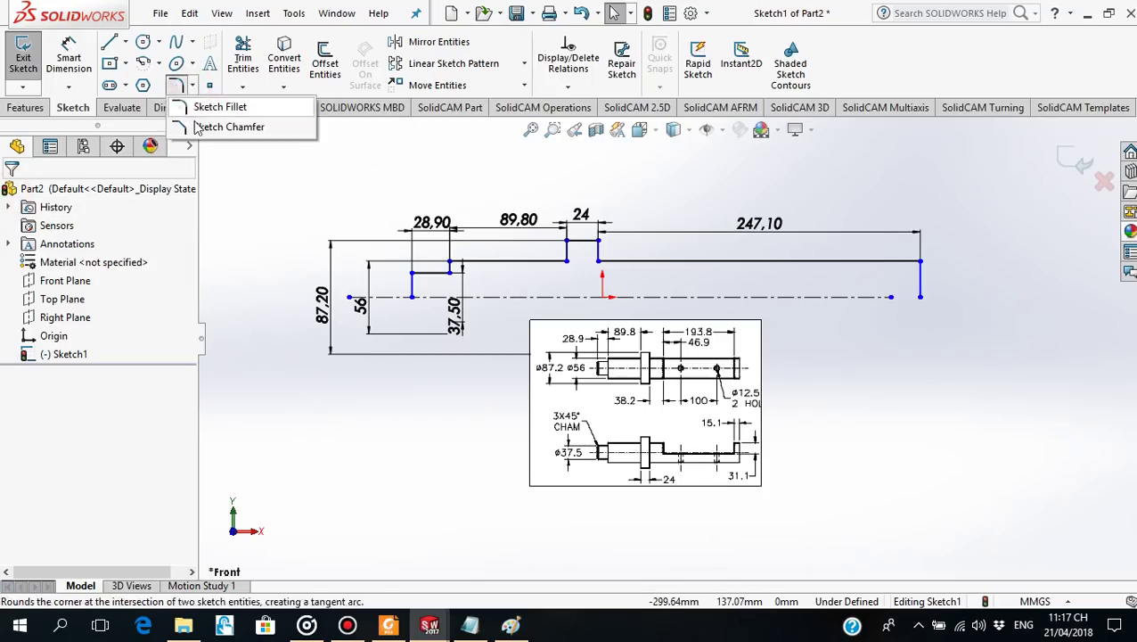
left_click(229, 127)
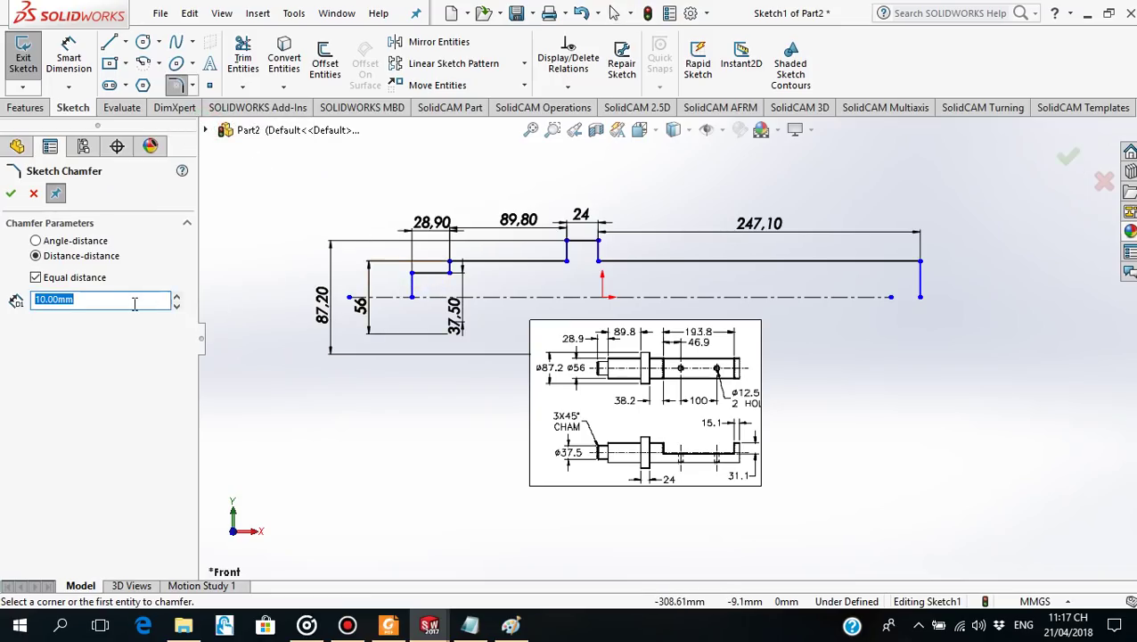
type("3")
left_click(413, 276)
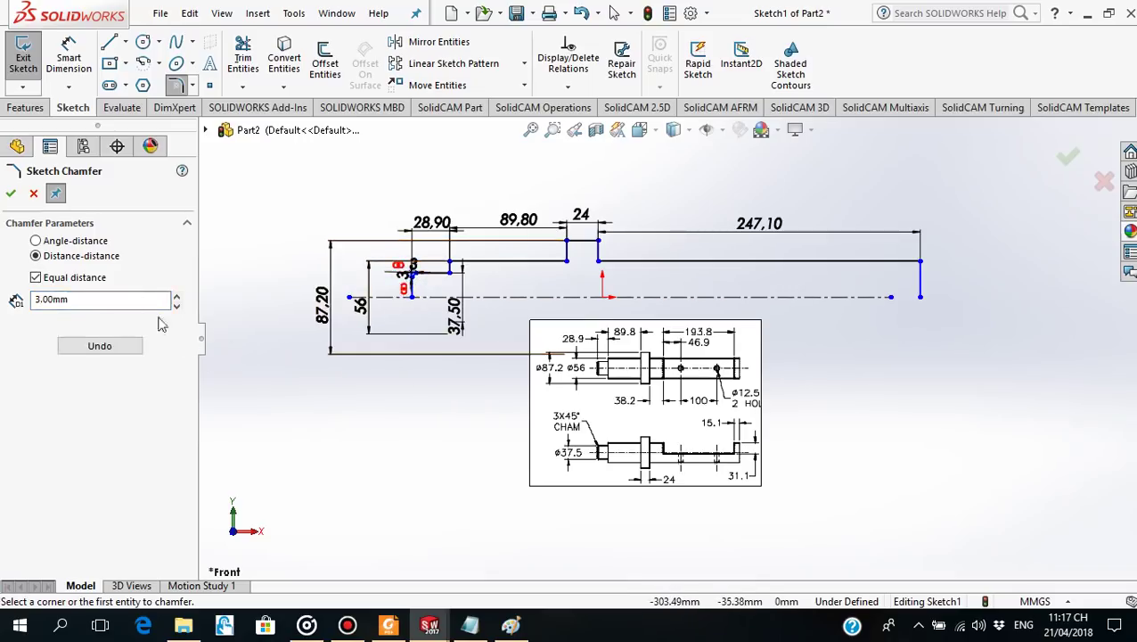
left_click(36, 240)
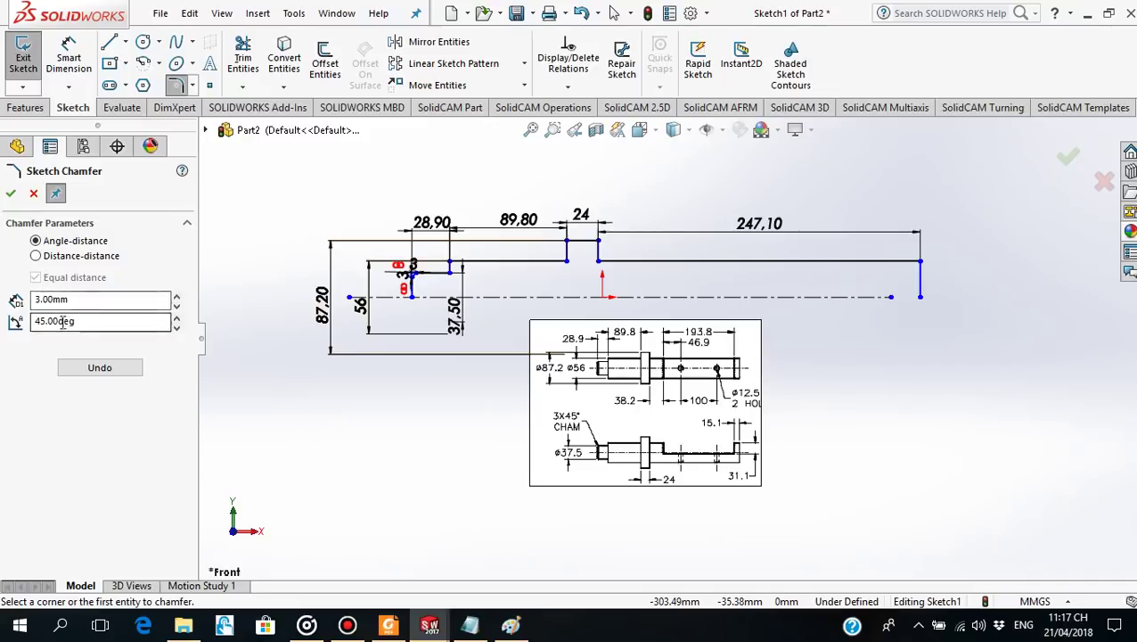
scroll(364, 248, "down", 3)
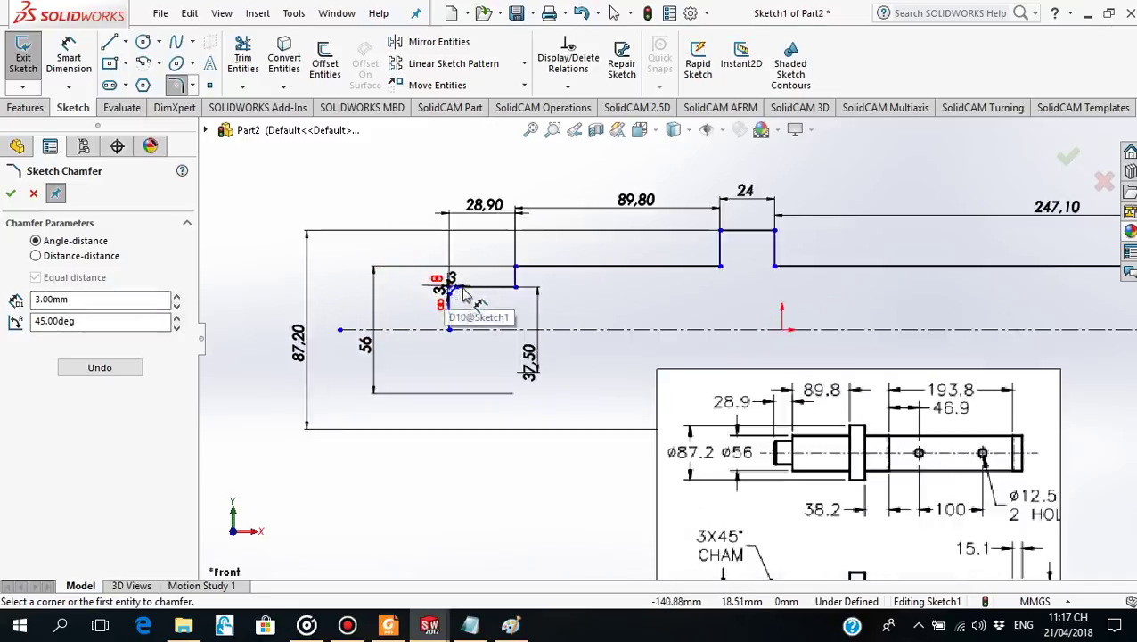
scroll(464, 297, "down", 3)
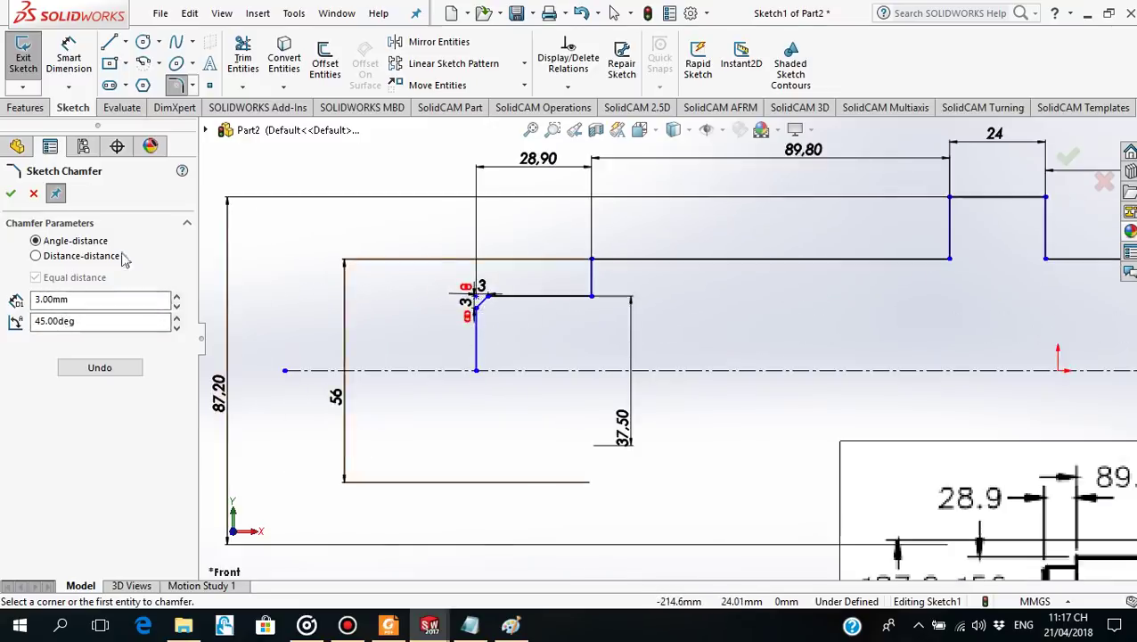
left_click(11, 192)
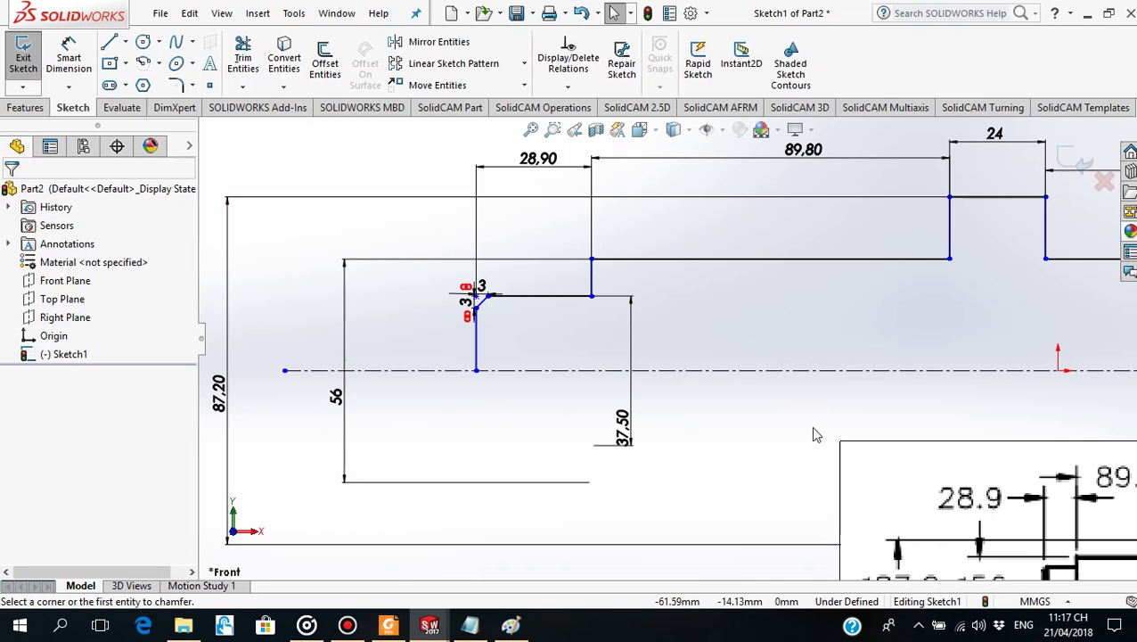
scroll(810, 426, "up", 1)
scroll(1016, 453, "up", 1)
scroll(994, 428, "up", 1)
scroll(684, 351, "down", 1)
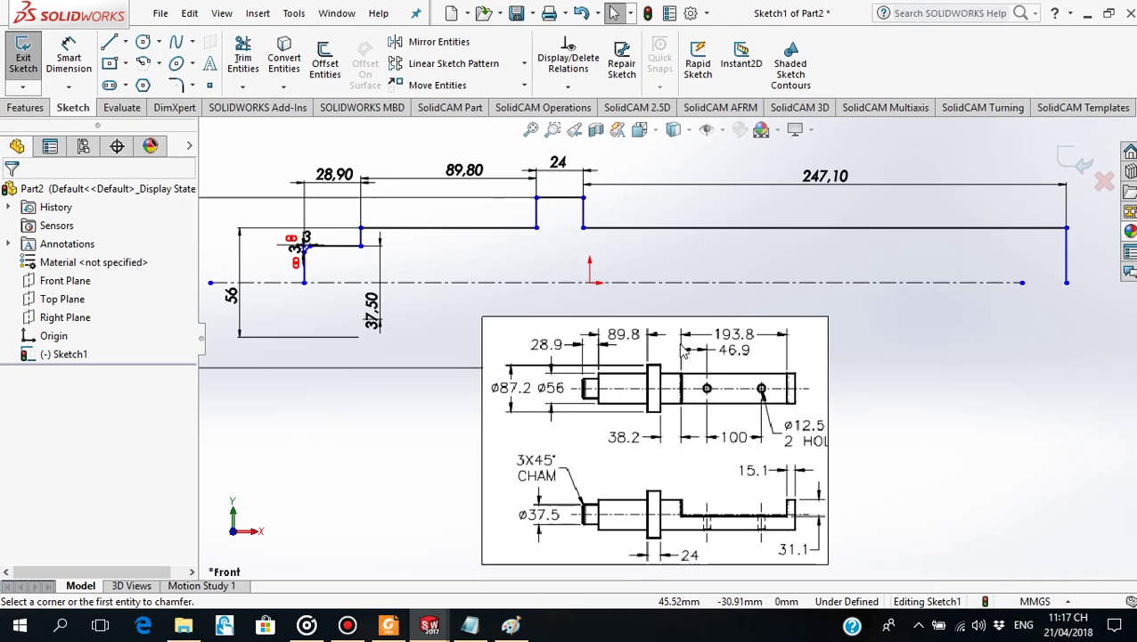
scroll(683, 351, "down", 1)
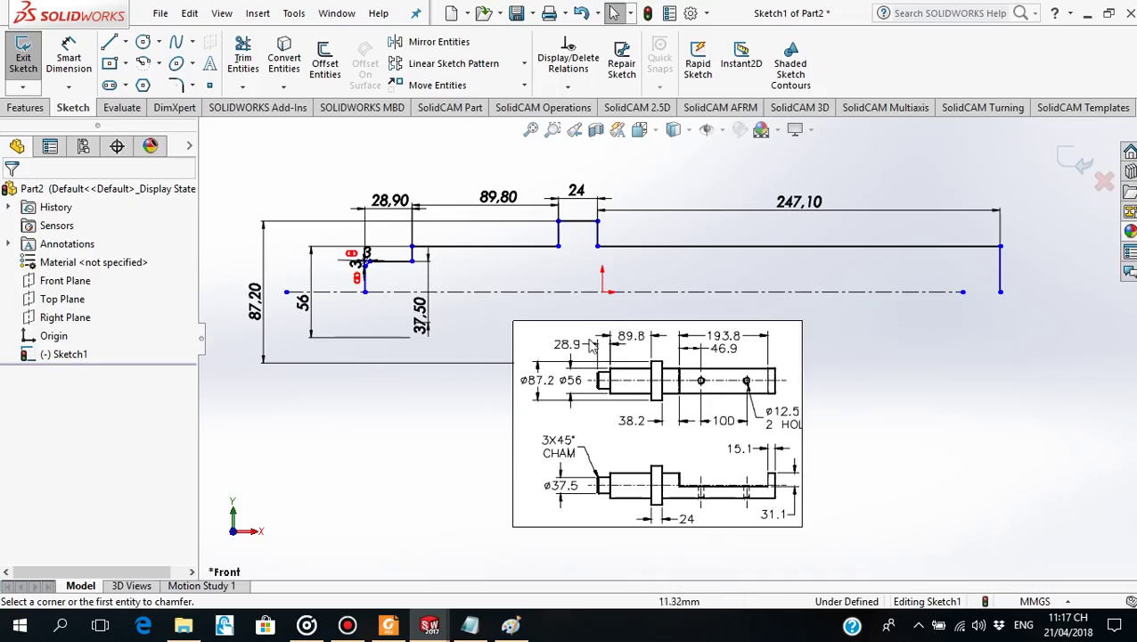
Extend the centreline's right end past the end of the shaft.
left_click(900, 293)
left_click_drag(962, 292, 1031, 291)
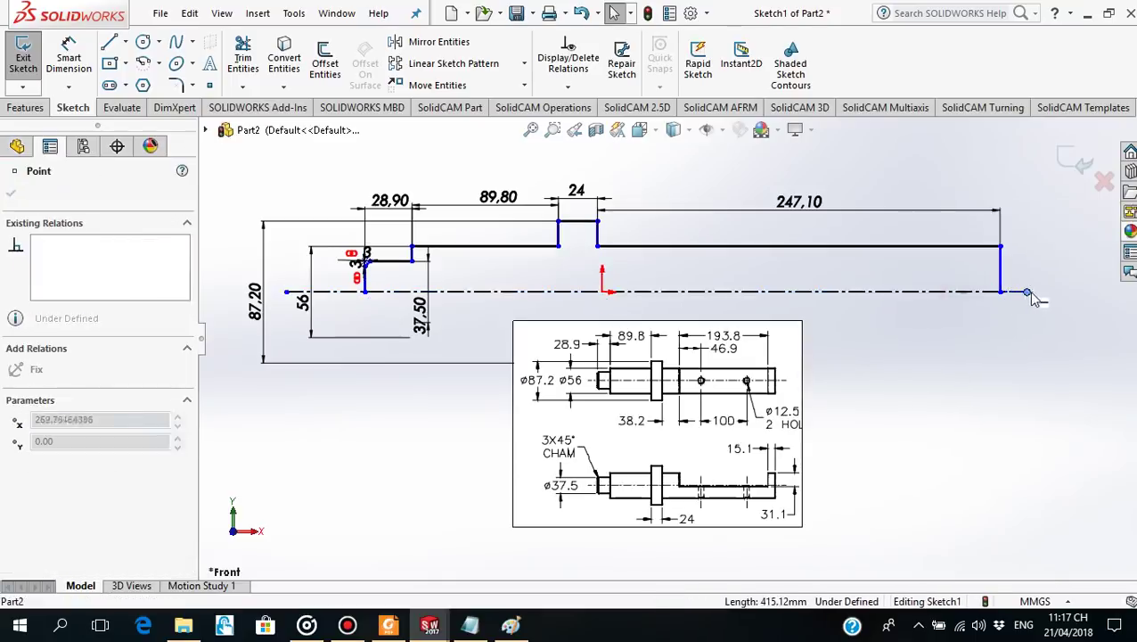
left_click(11, 193)
Revolve the auto-closed profile 360° about the centreline into a solid shaft.
left_click(27, 108)
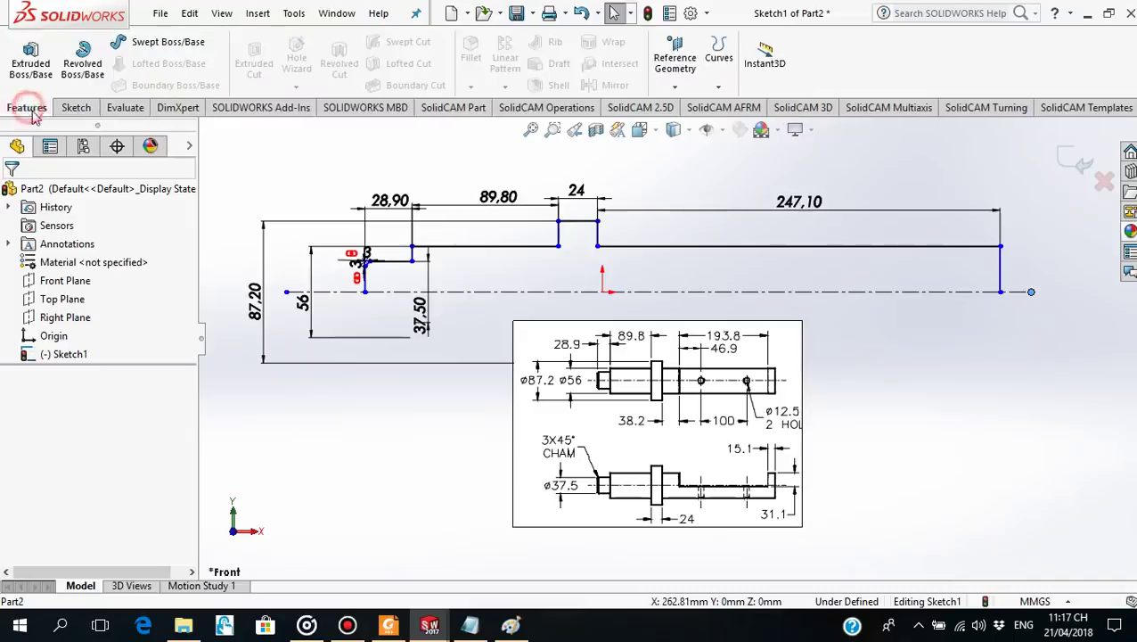
left_click(76, 75)
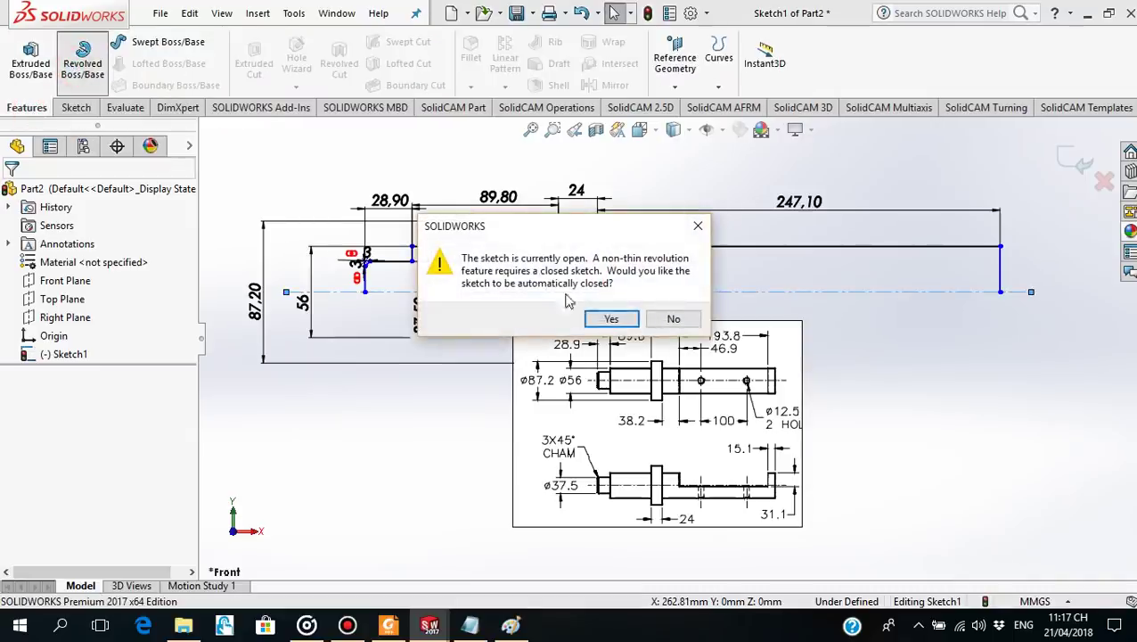
left_click(611, 318)
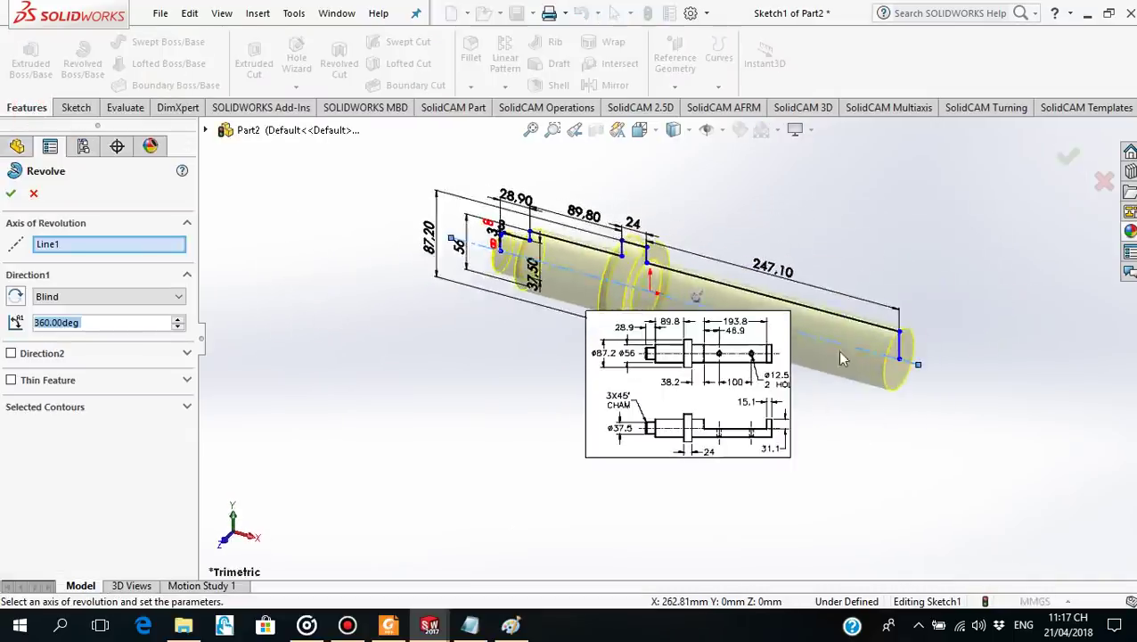
mouse_move(843, 358)
middle_mouse_down()
mouse_move(878, 259)
mouse_move(877, 284)
middle_mouse_up()
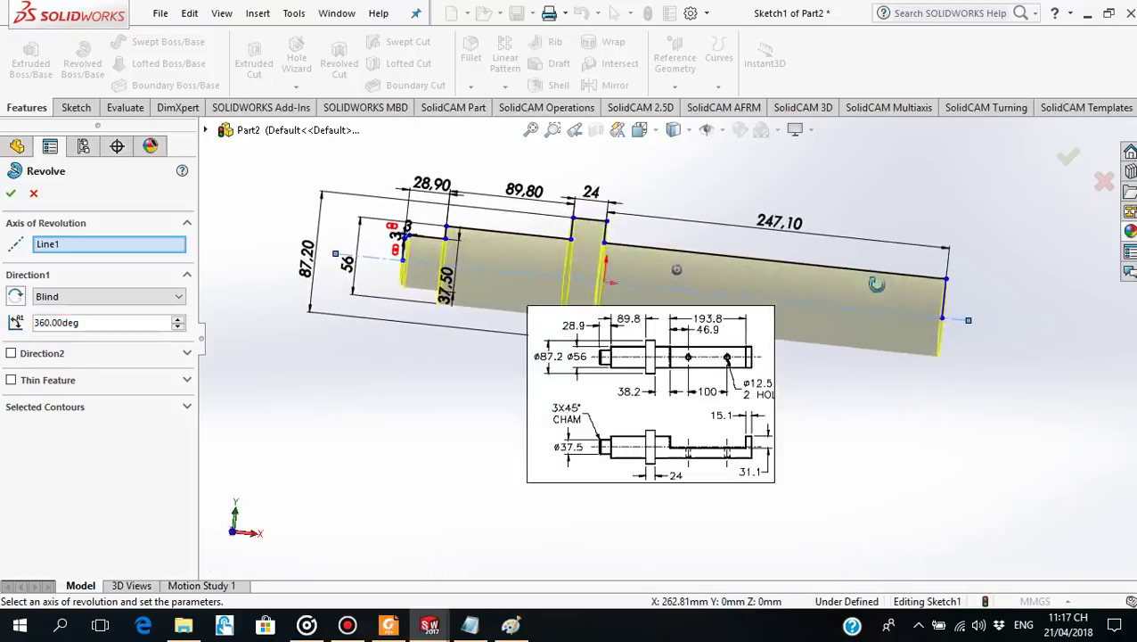
left_click(10, 192)
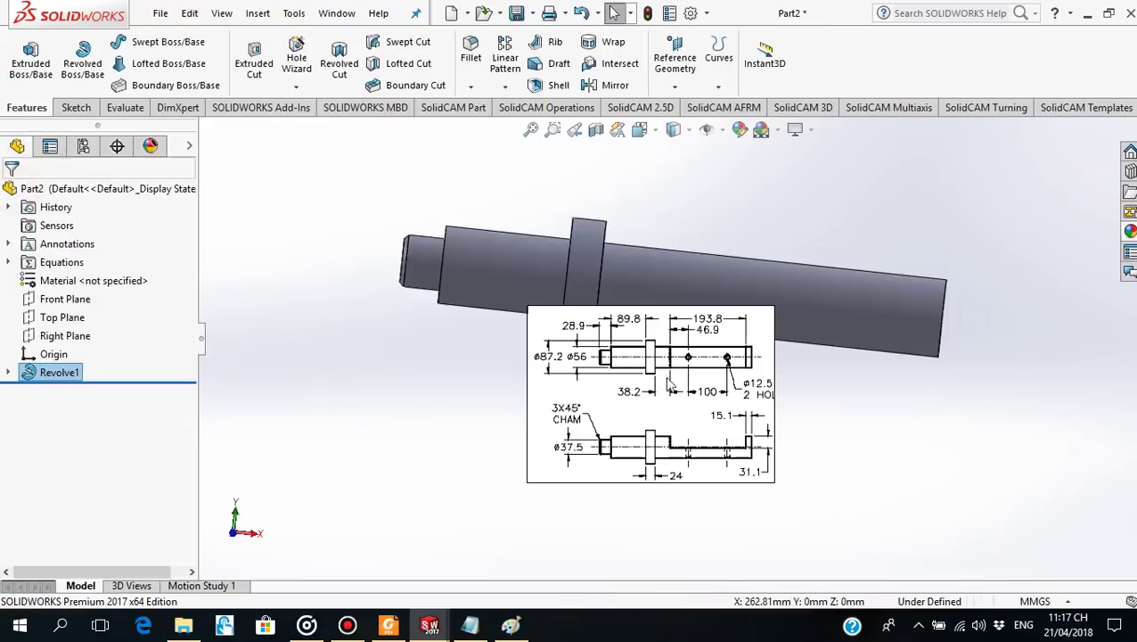
Resize the reference drawing picture and move it to sit below the tilted shaft.
left_click_drag(677, 355, 654, 405)
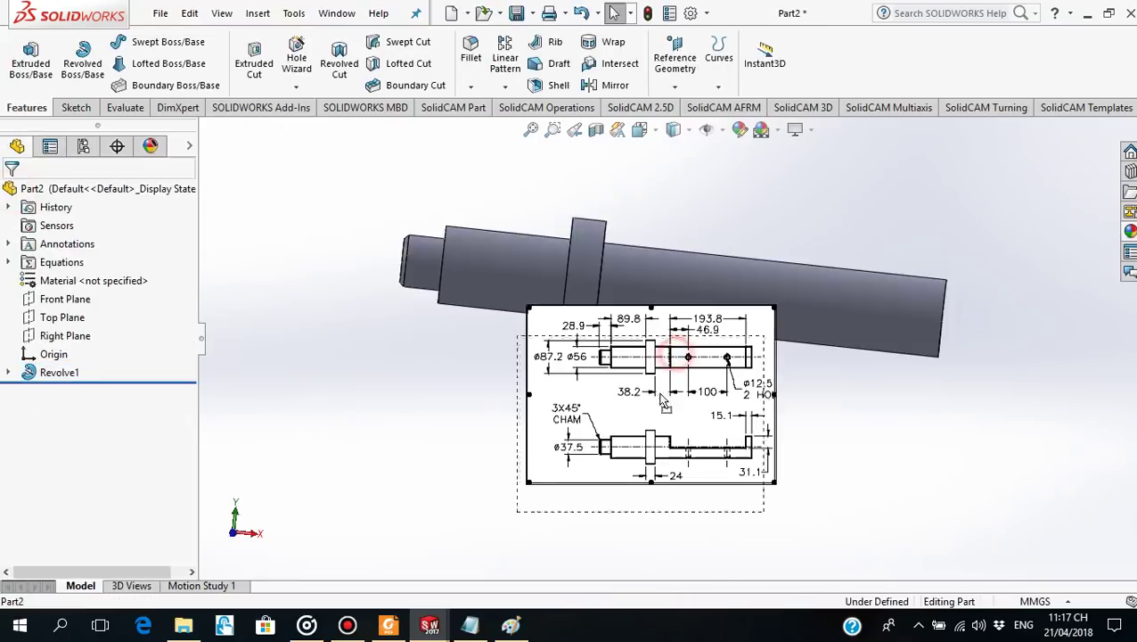
scroll(766, 321, "down", 2)
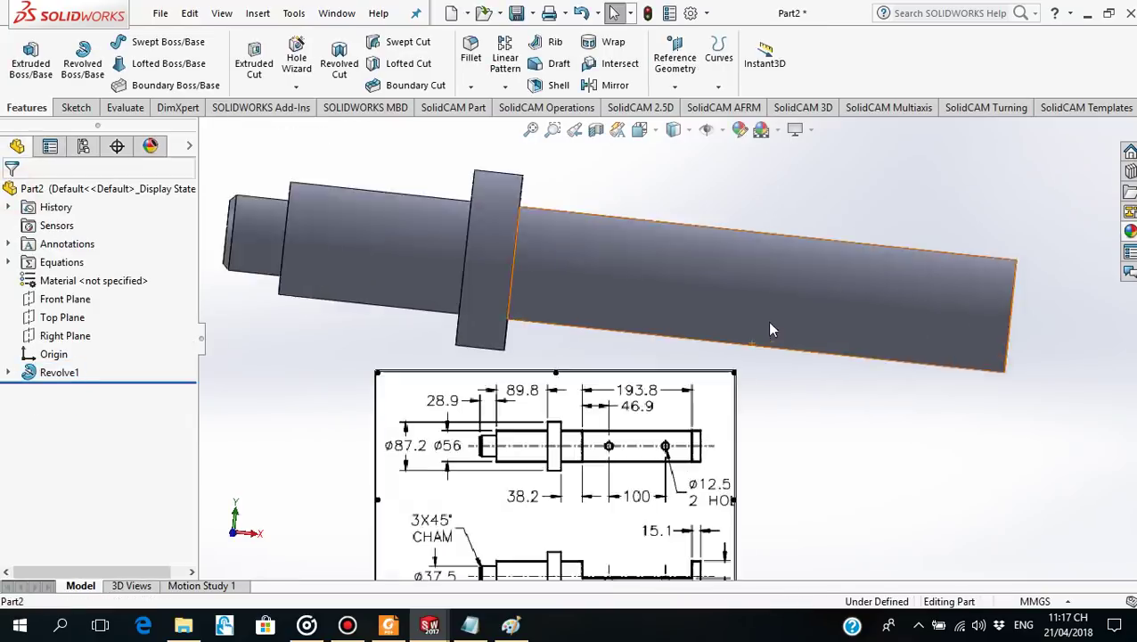
scroll(769, 317, "up", 2)
mouse_move(769, 318)
middle_mouse_down()
mouse_move(781, 312)
mouse_move(731, 318)
middle_mouse_up()
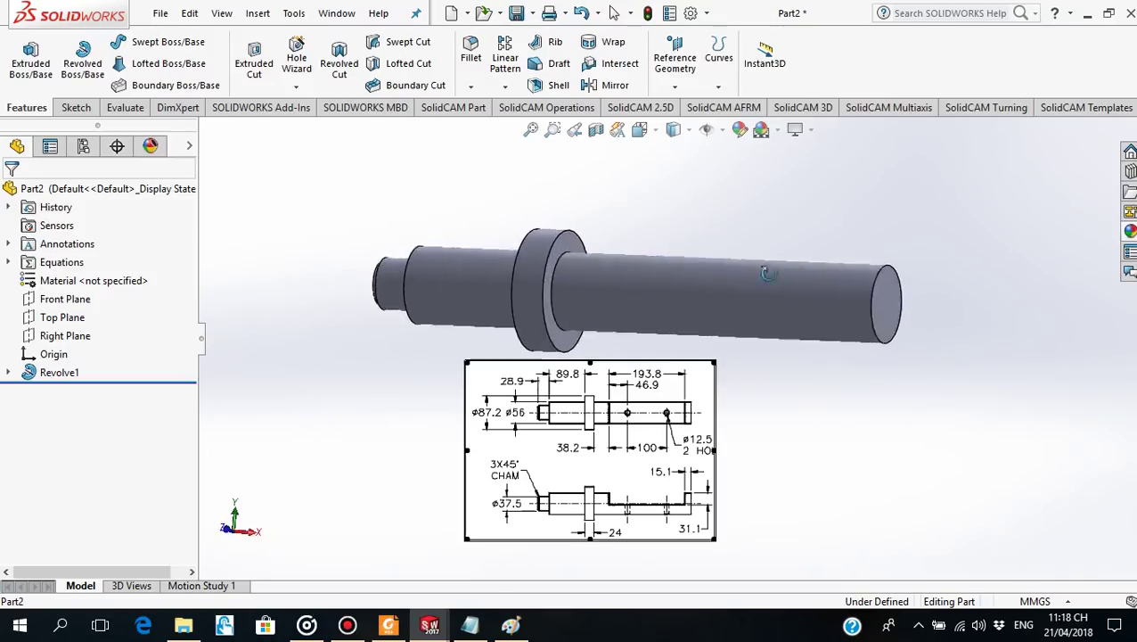
left_click(80, 301)
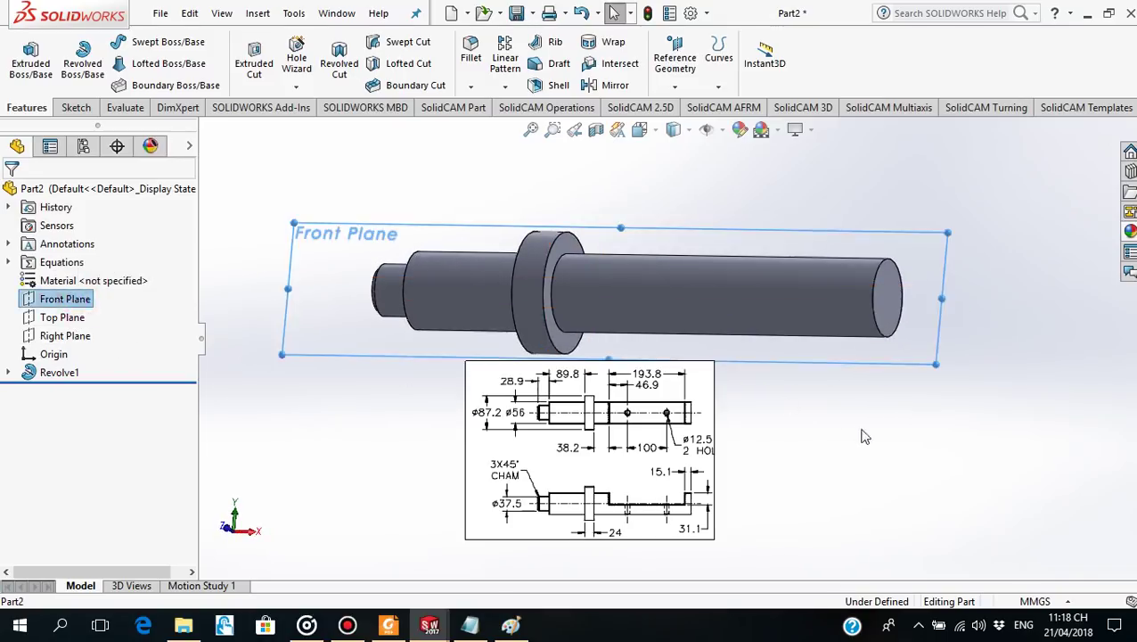
mouse_move(860, 434)
middle_mouse_down()
mouse_move(851, 406)
mouse_move(512, 261)
mouse_move(569, 251)
mouse_move(613, 281)
middle_mouse_up()
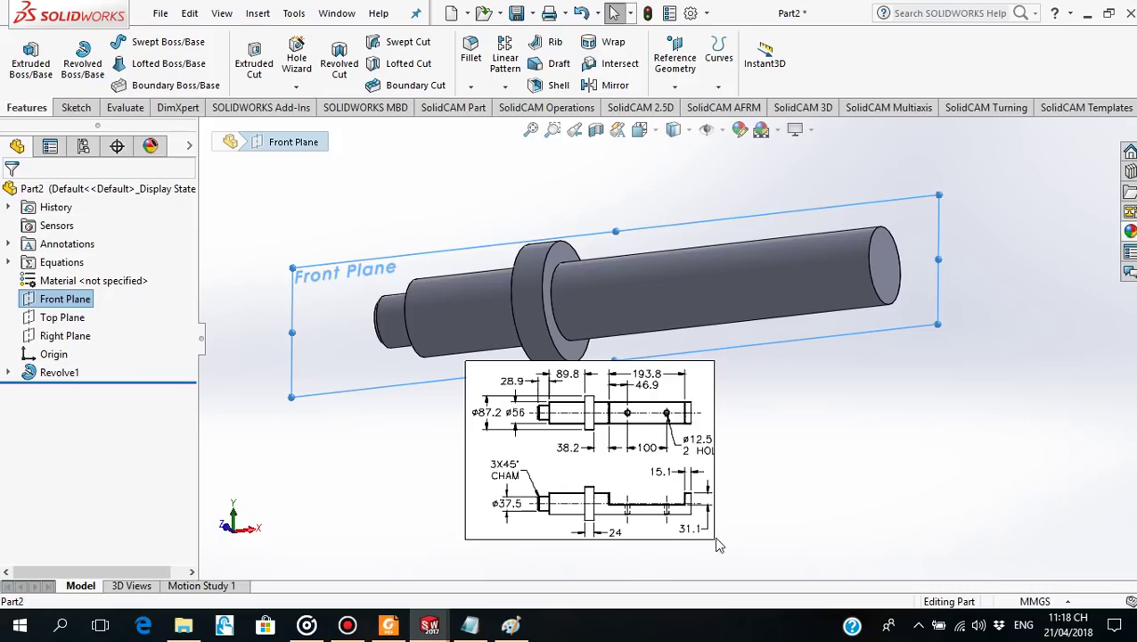
left_click_drag(710, 539, 798, 568)
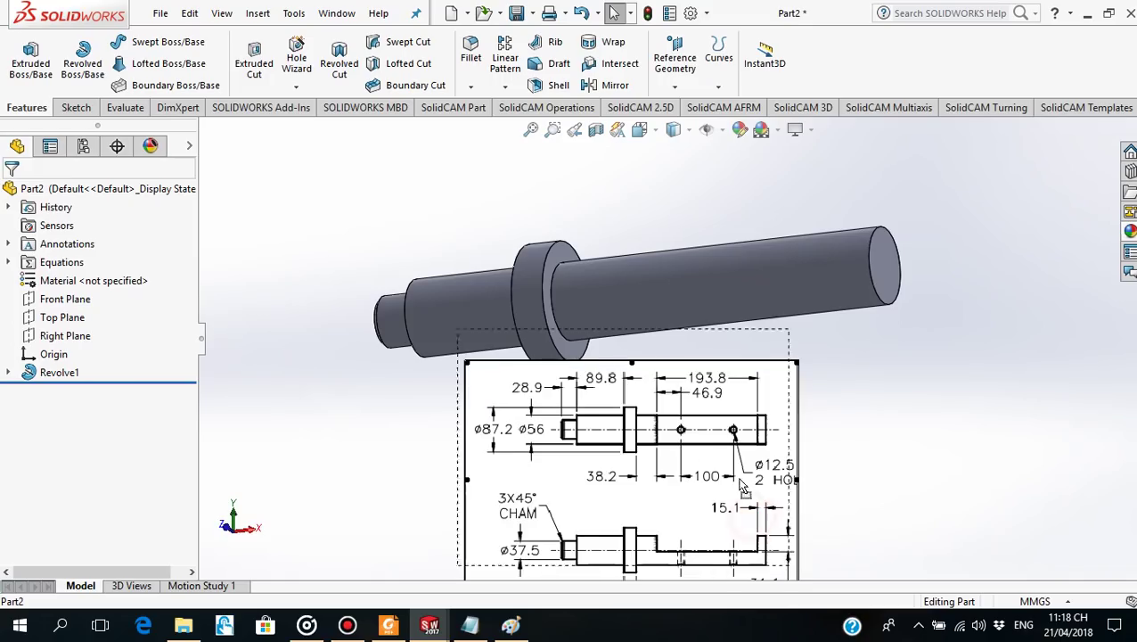
left_click_drag(753, 516, 716, 469)
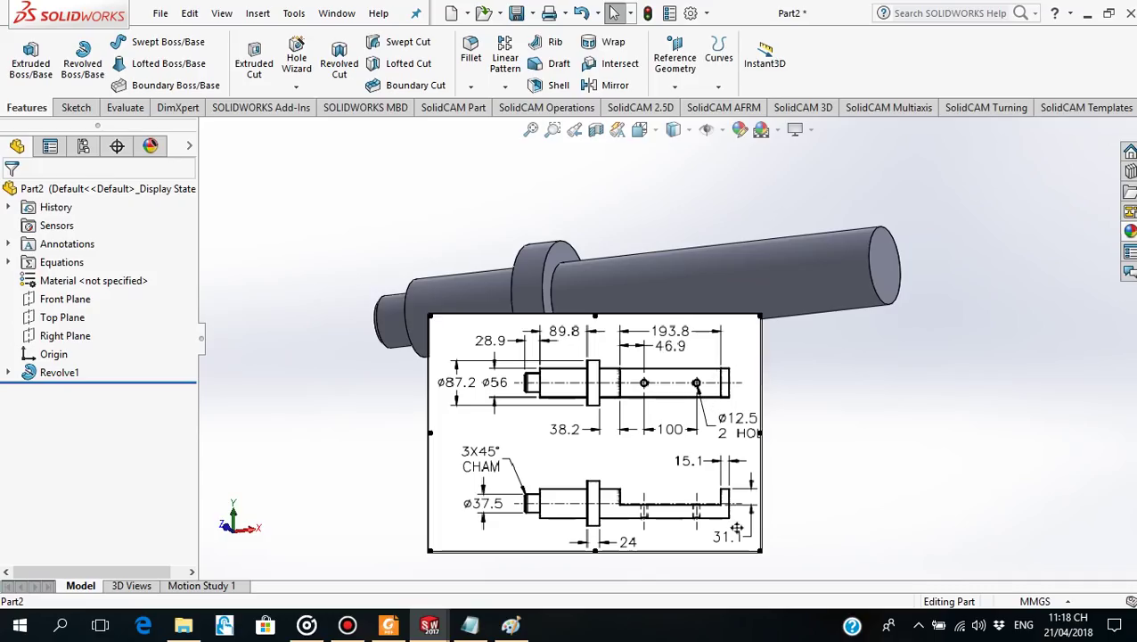
Select the Front Plane as the reference for the next feature.
left_click(782, 282)
left_click(554, 210)
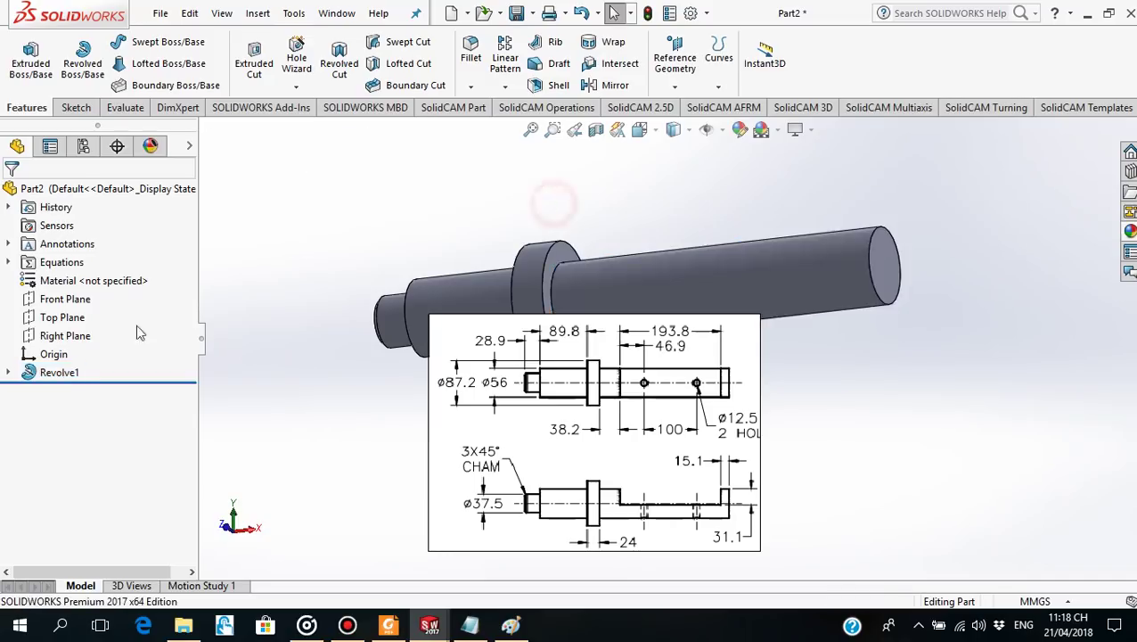
left_click(62, 321)
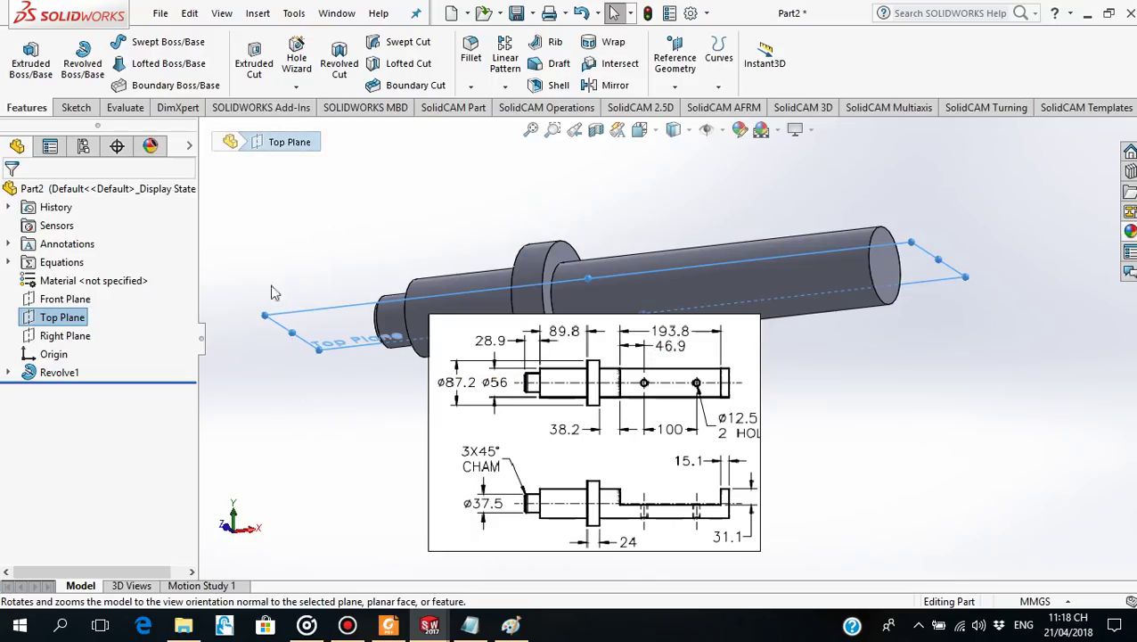
left_click(59, 304)
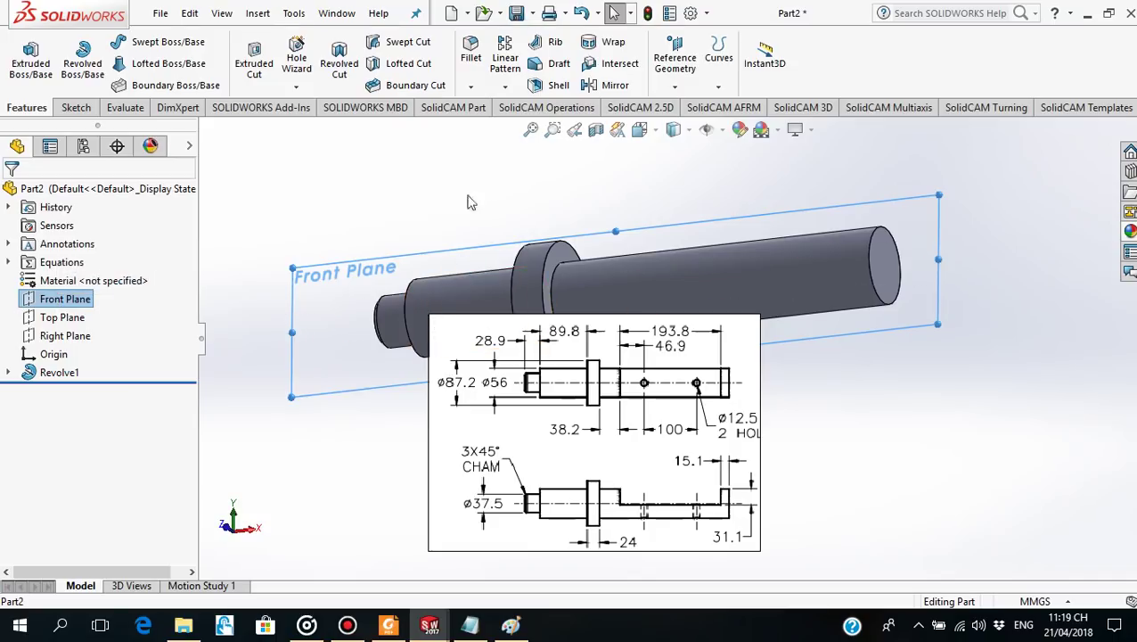
Create Plane1 offset 3.10 mm (31.1 − 56/2) from the Front Plane, flipped.
left_click(675, 87)
left_click(692, 106)
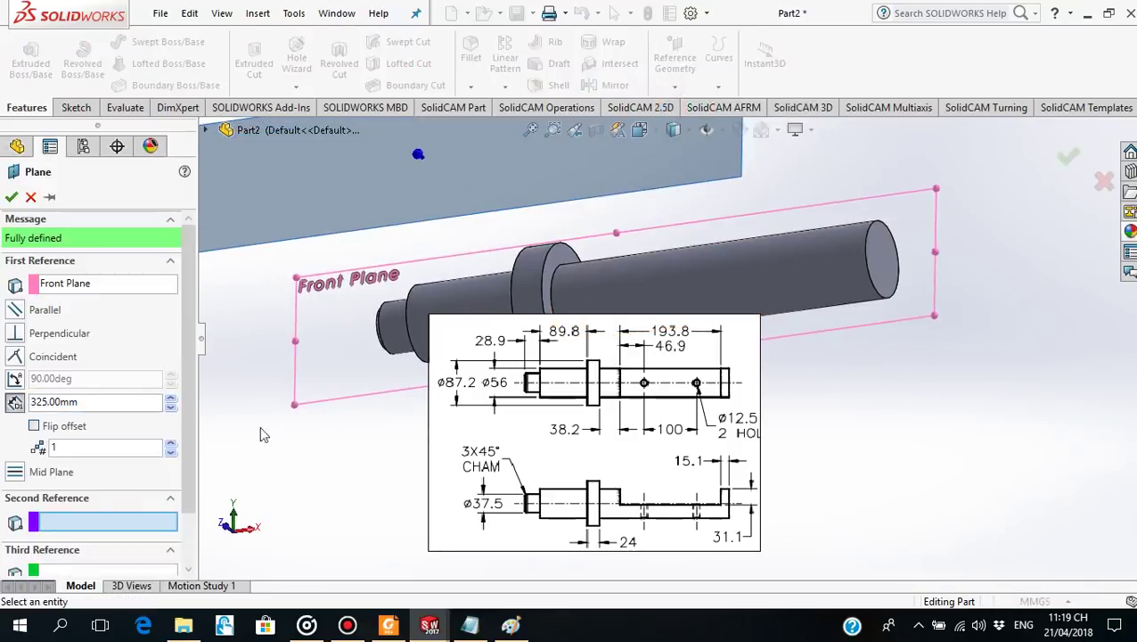
left_click(35, 427)
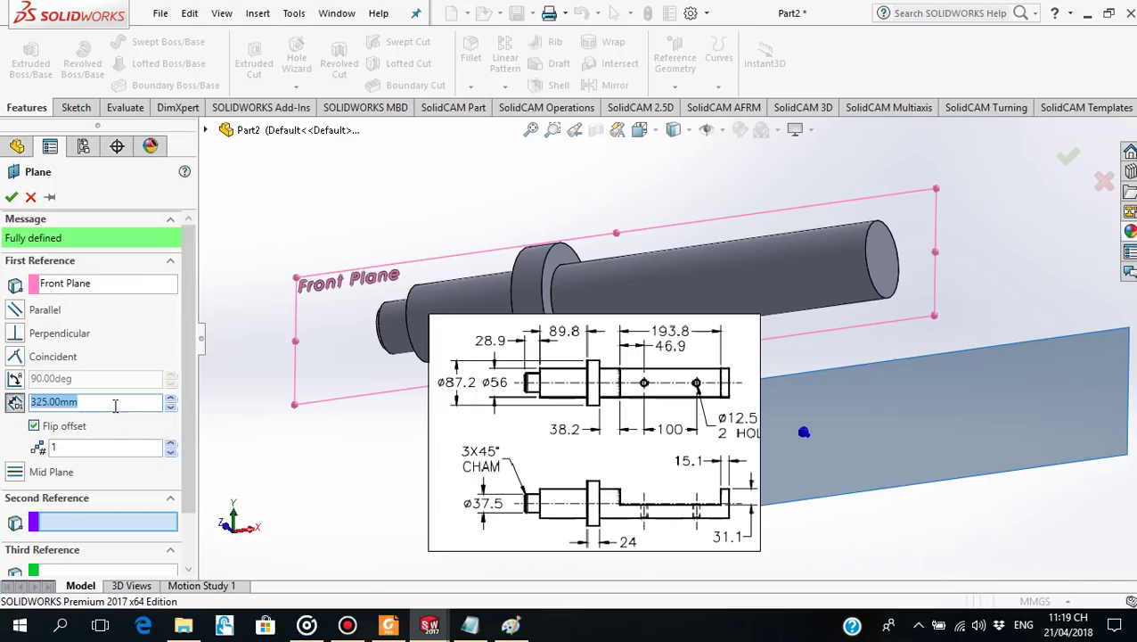
type("31.1-(56/2")
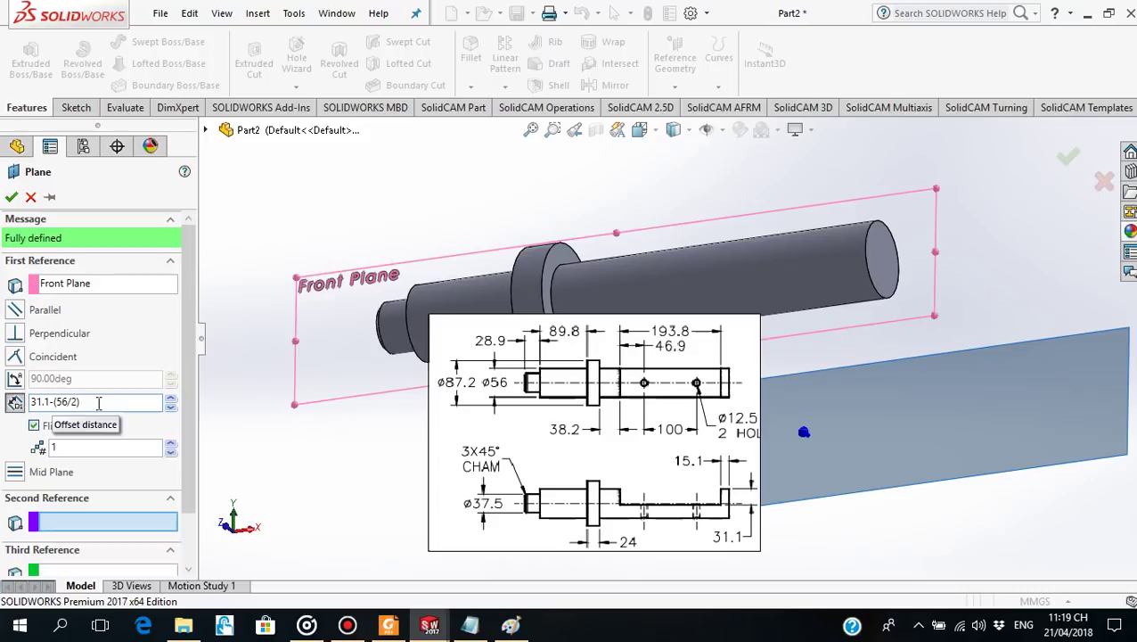
key("Return")
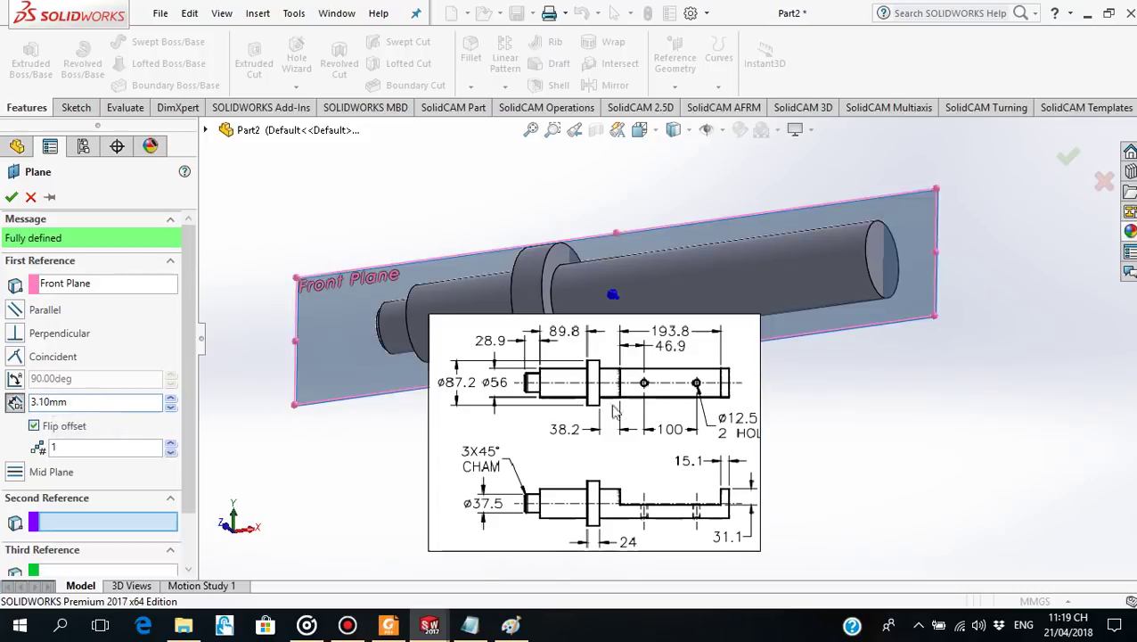
mouse_move(829, 375)
middle_mouse_down()
mouse_move(770, 363)
mouse_move(784, 361)
middle_mouse_up()
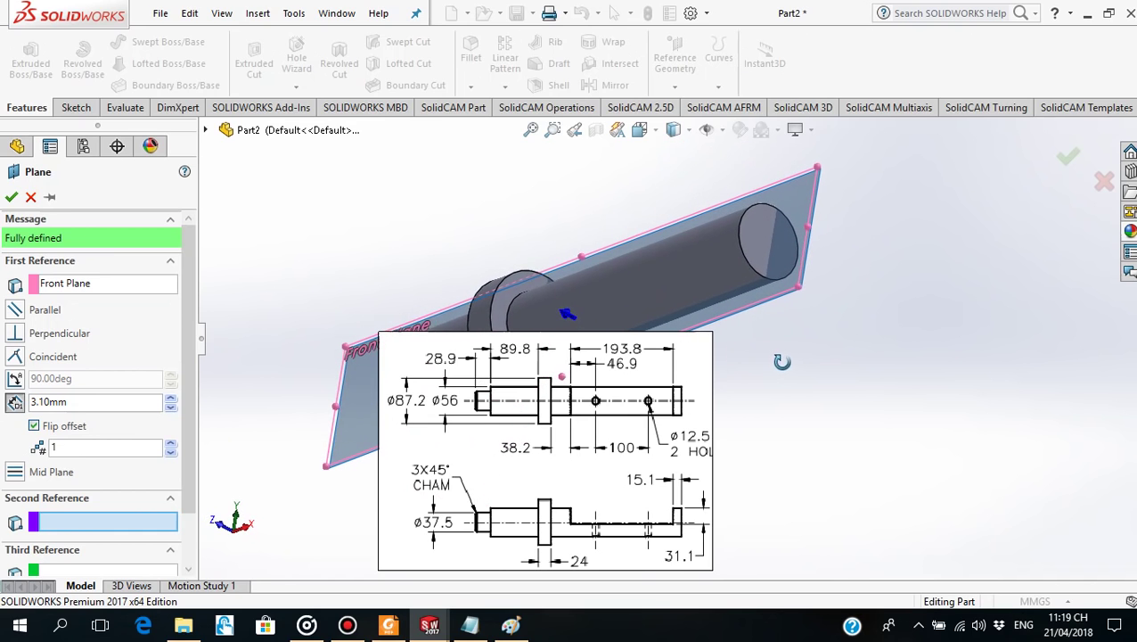
left_click(11, 198)
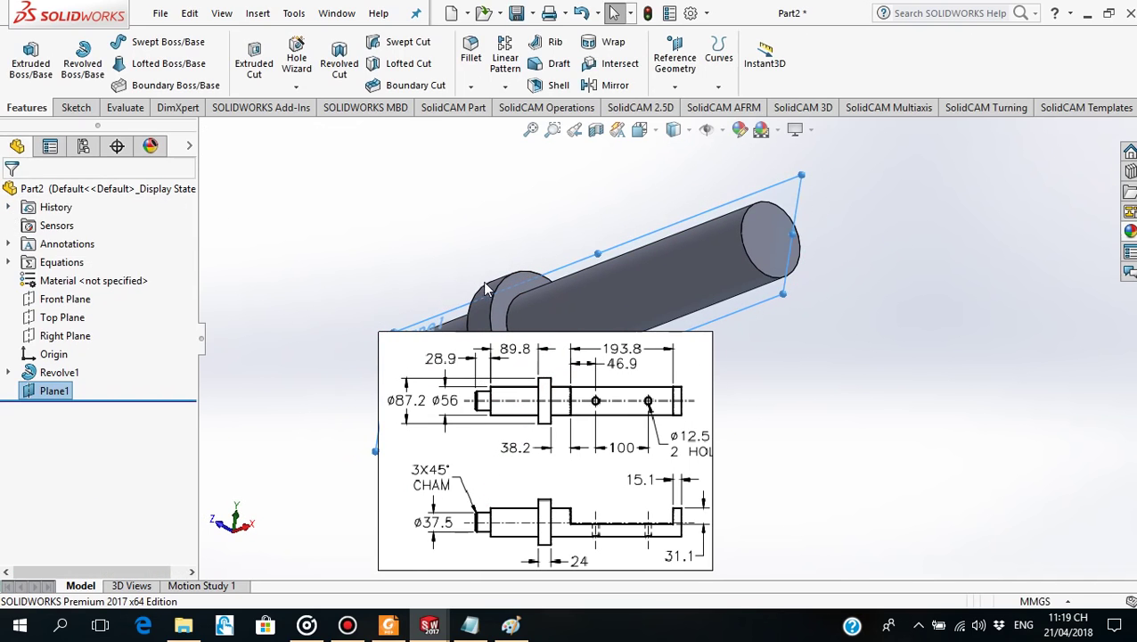
Move the drawing picture aside and start a sketch on Plane1 viewed normal to it.
scroll(535, 330, "up", 2)
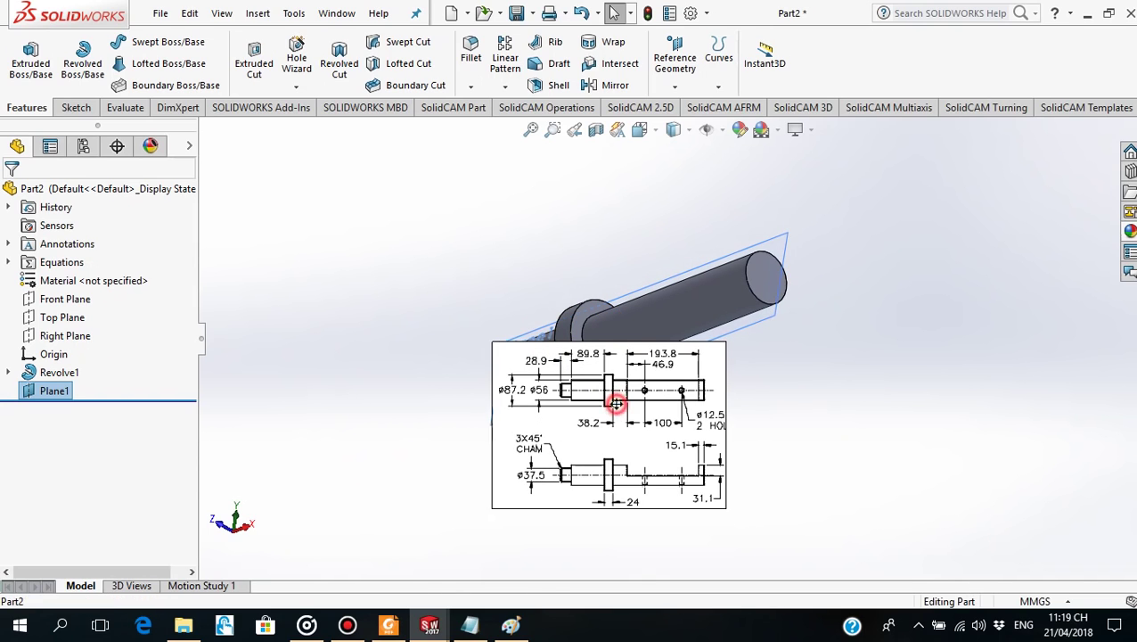
left_click_drag(616, 402, 878, 497)
left_click_drag(863, 450, 864, 451)
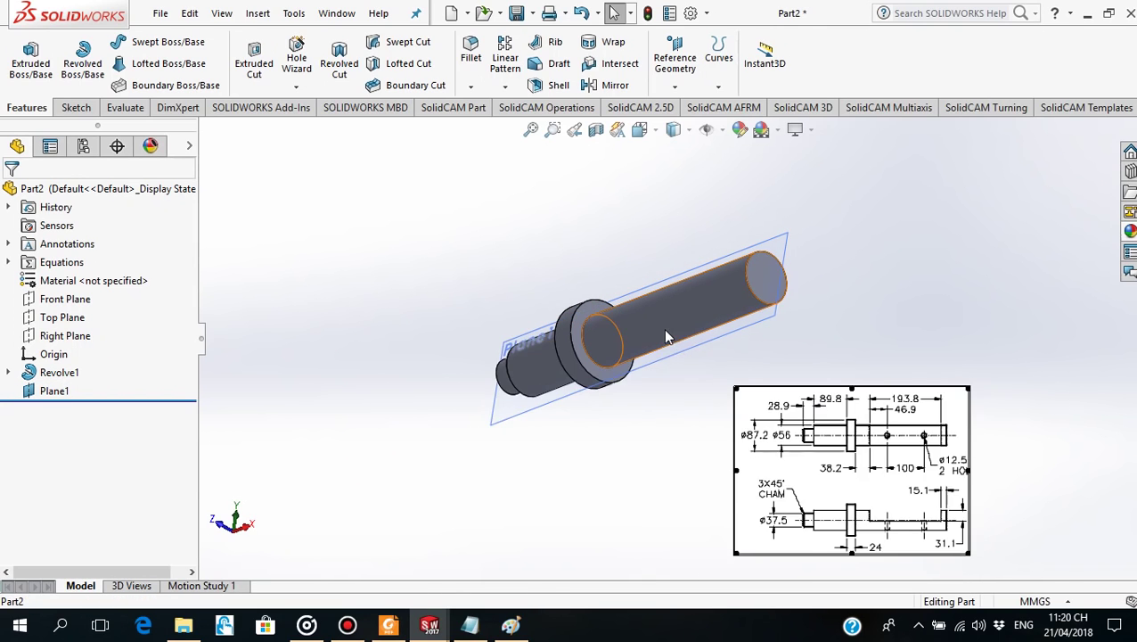
scroll(666, 328, "down", 3)
left_click(32, 396)
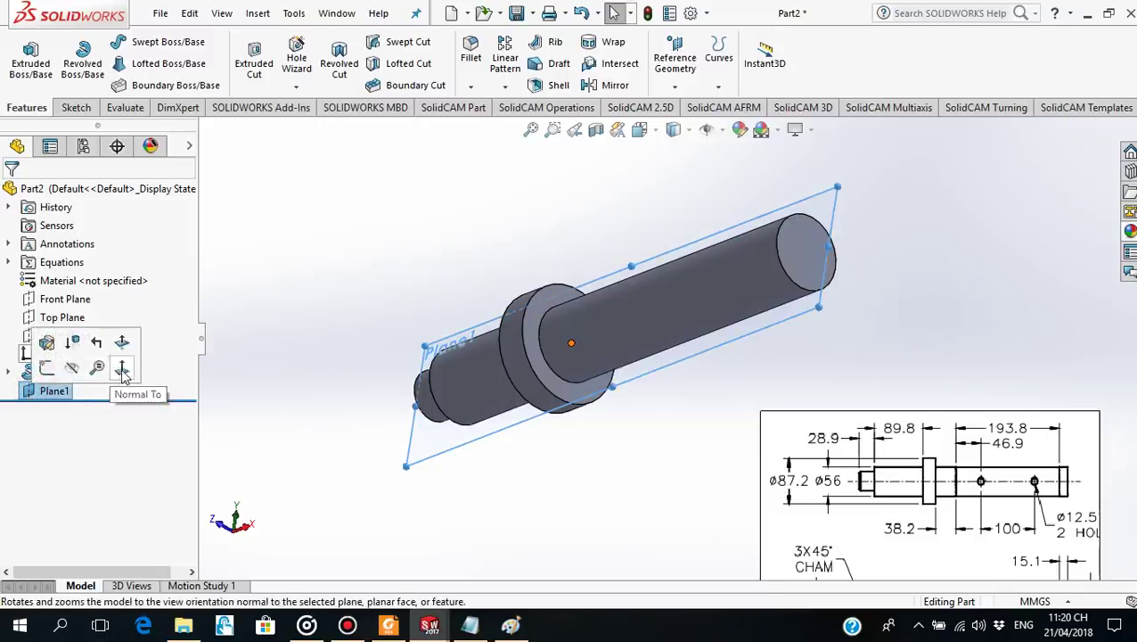
left_click(123, 371)
scroll(811, 243, "down", 2)
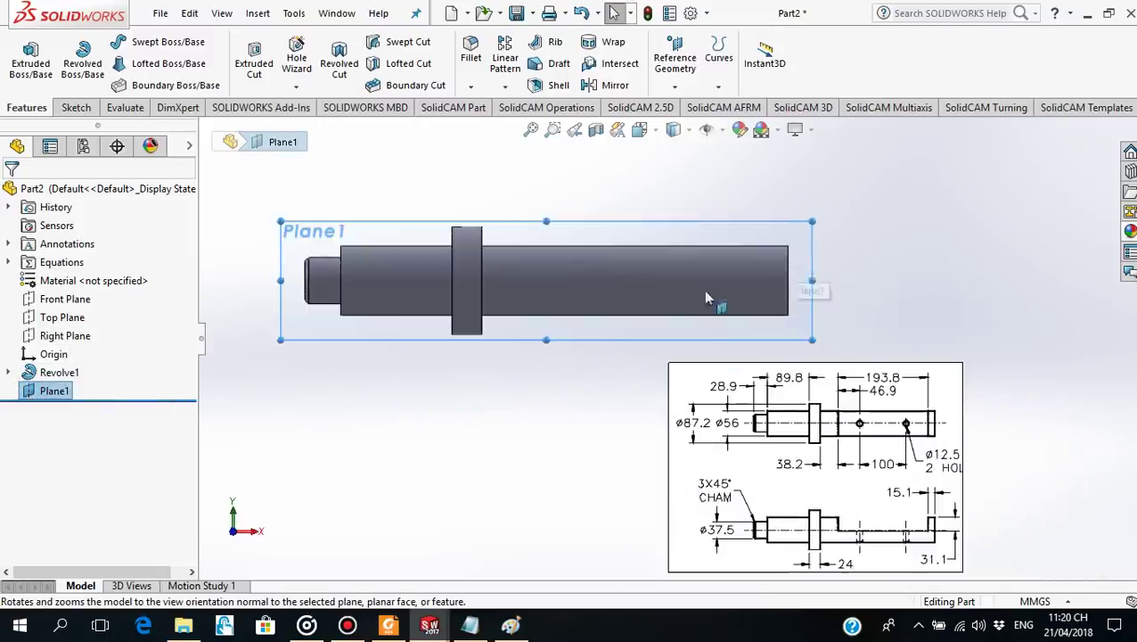
left_click(24, 398)
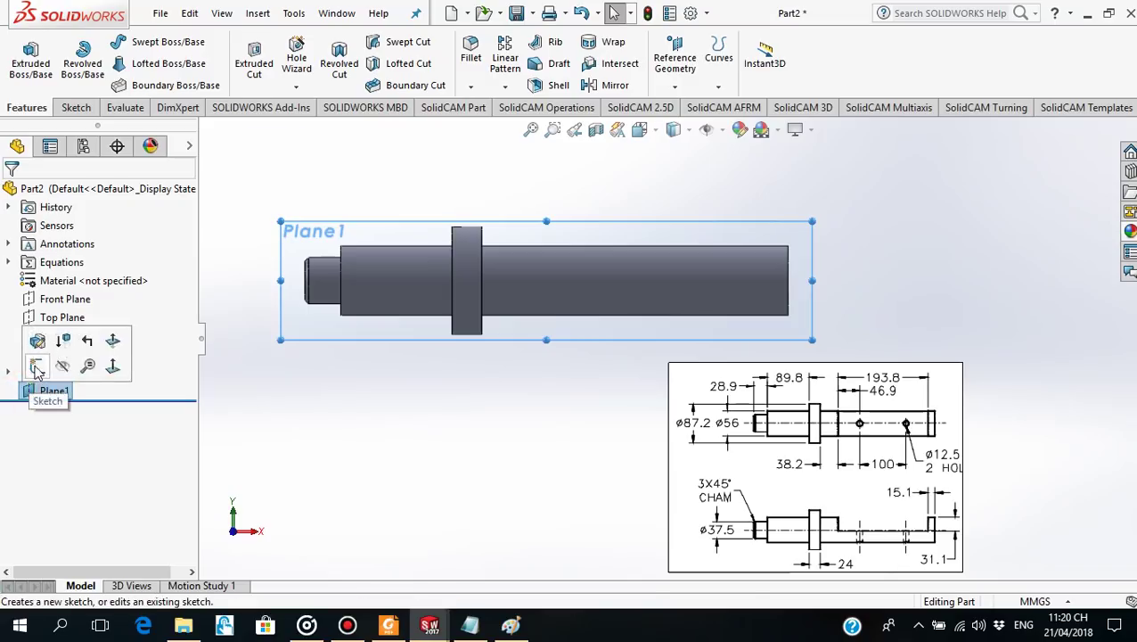
left_click(28, 367)
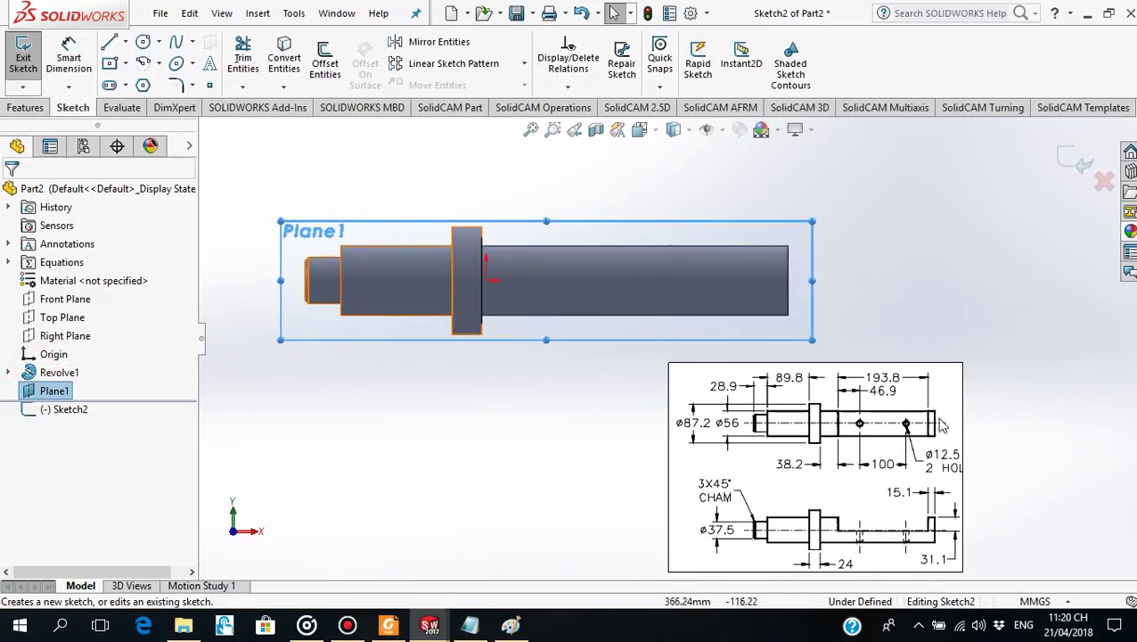
Draw a corner rectangle spanning the shaft's long right-hand section.
left_click(124, 64)
left_click(143, 157)
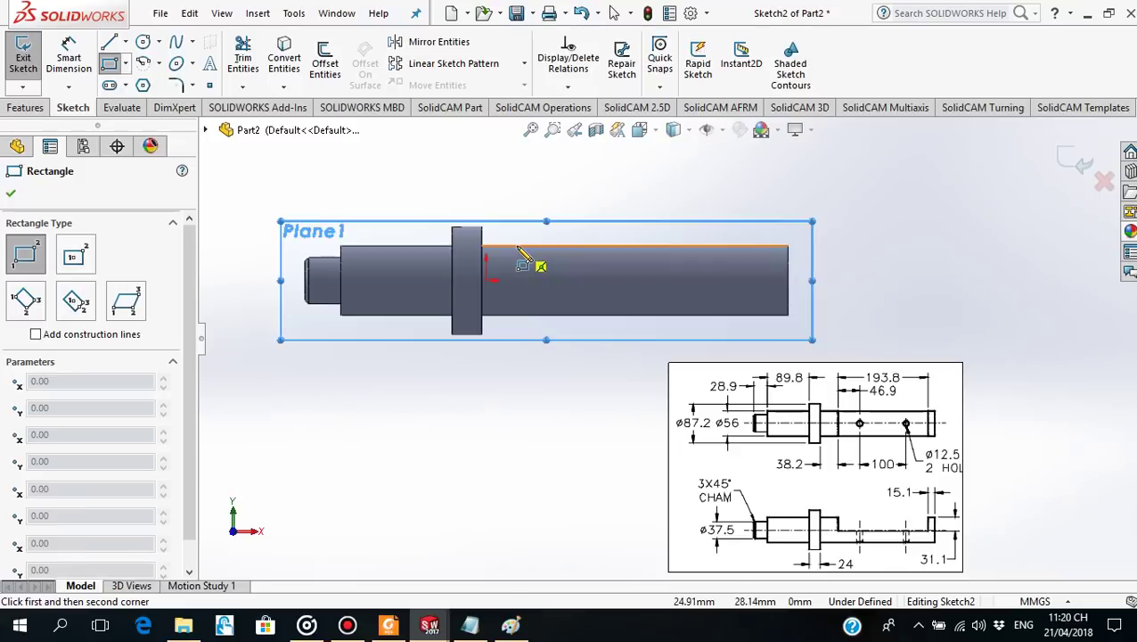
left_click(517, 247)
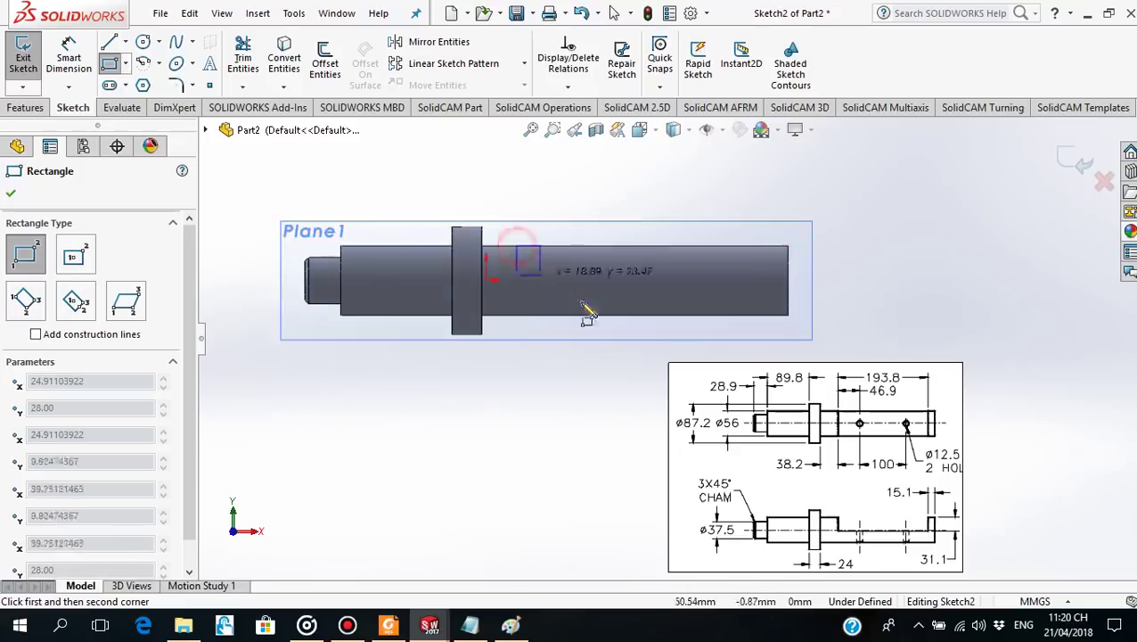
left_click(766, 316)
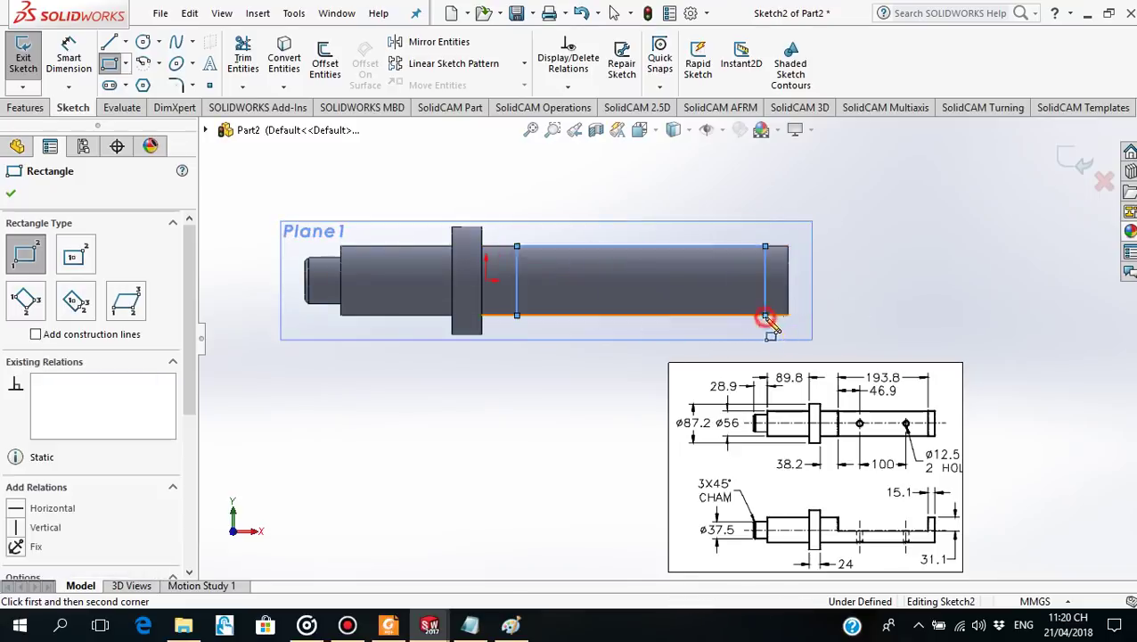
left_click(13, 196)
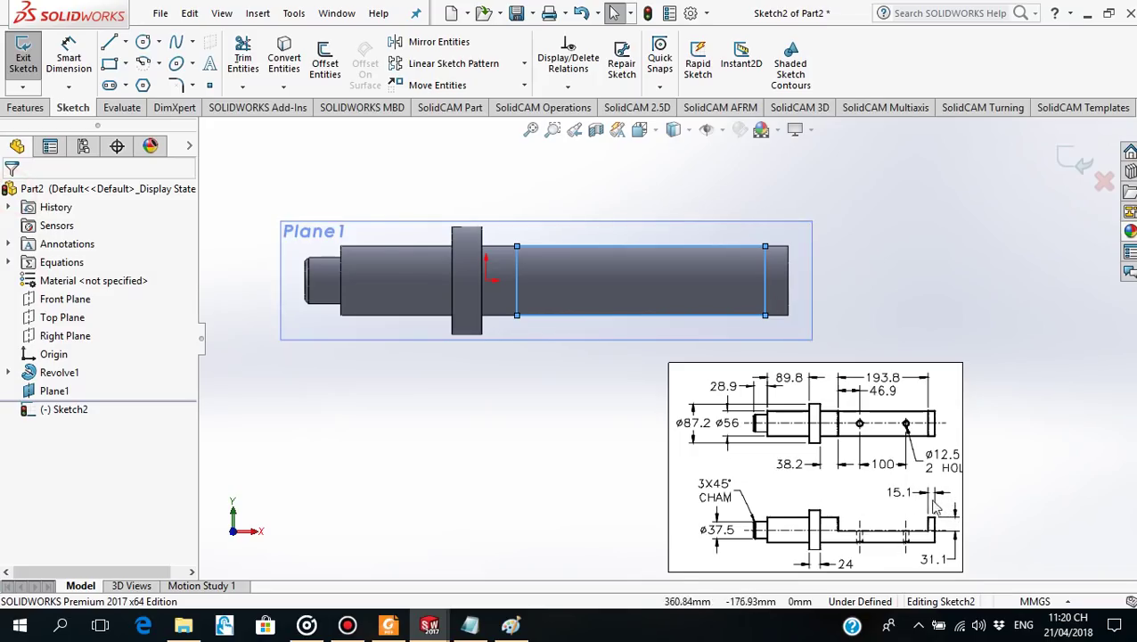
left_click(68, 55)
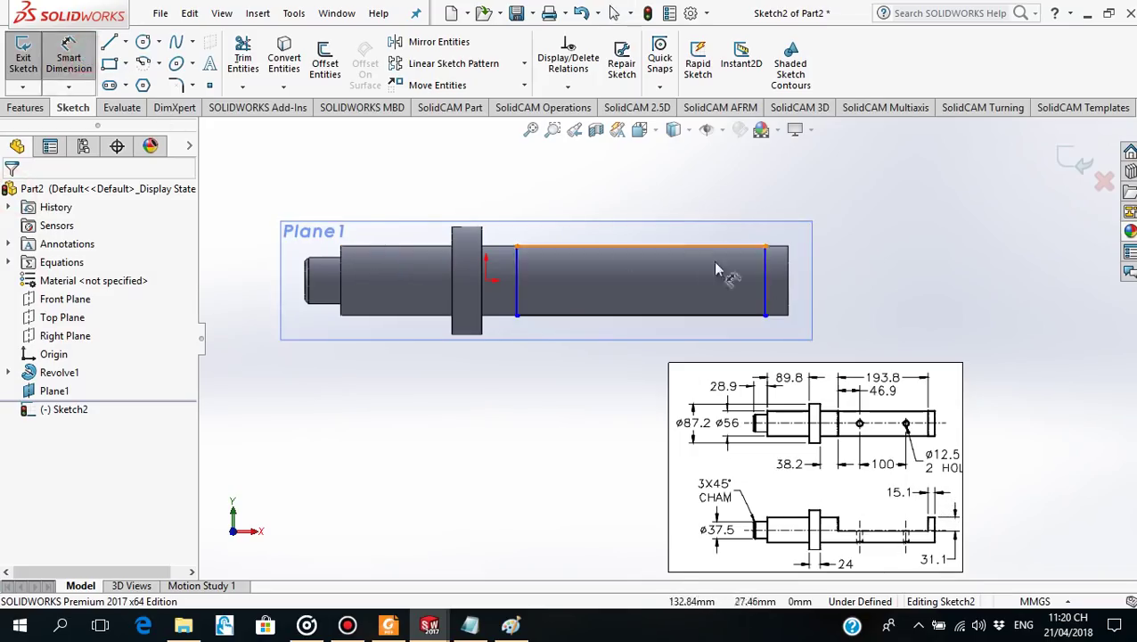
Dimension the flat rectangle 15.10 mm from the shaft's right end and 38.20 mm from the collar.
left_click(766, 283)
left_click(788, 281)
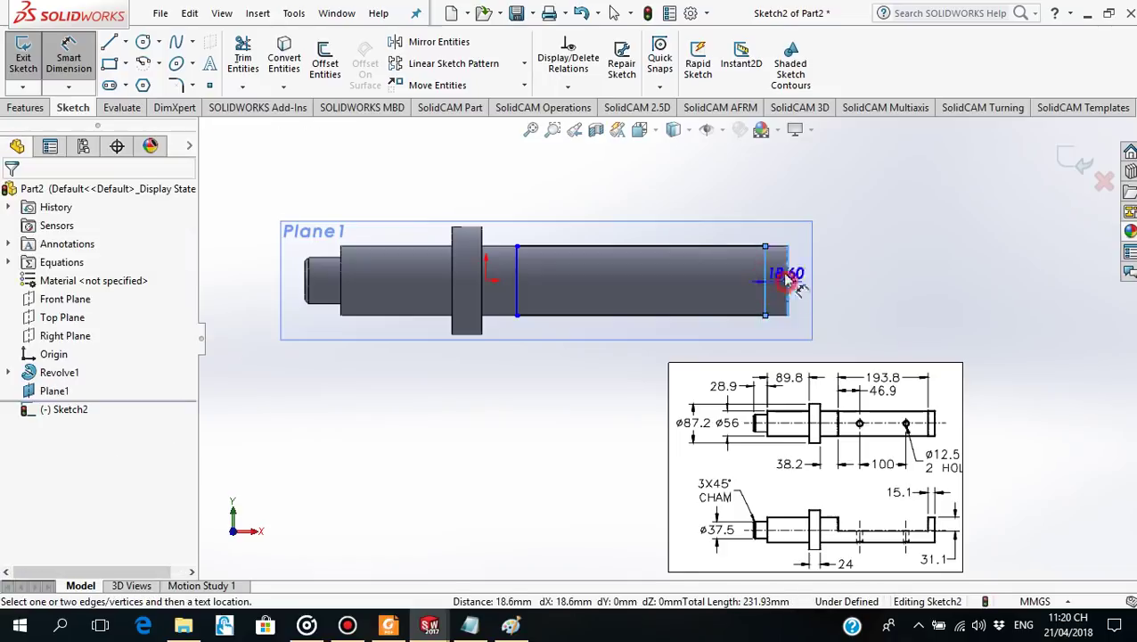
left_click(771, 198)
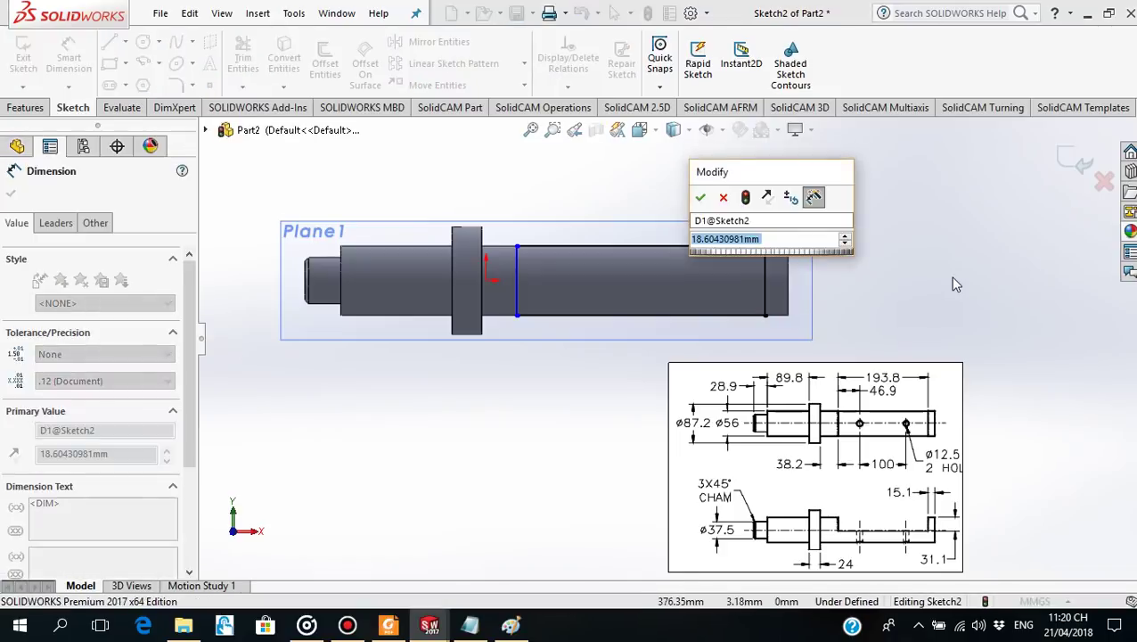
type("15.1")
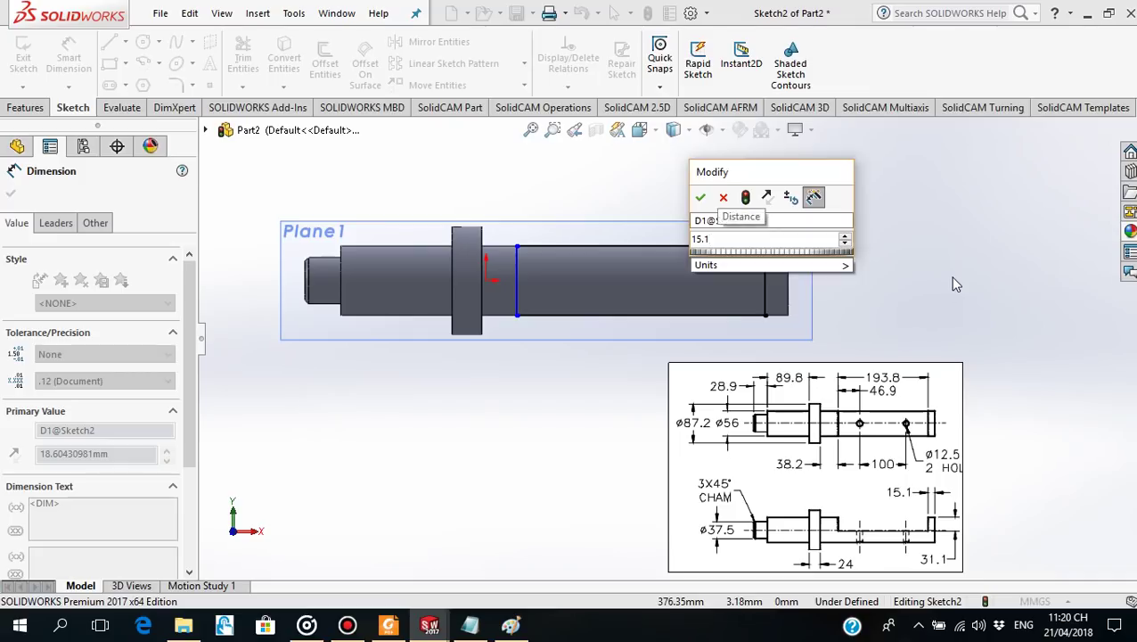
key("Return")
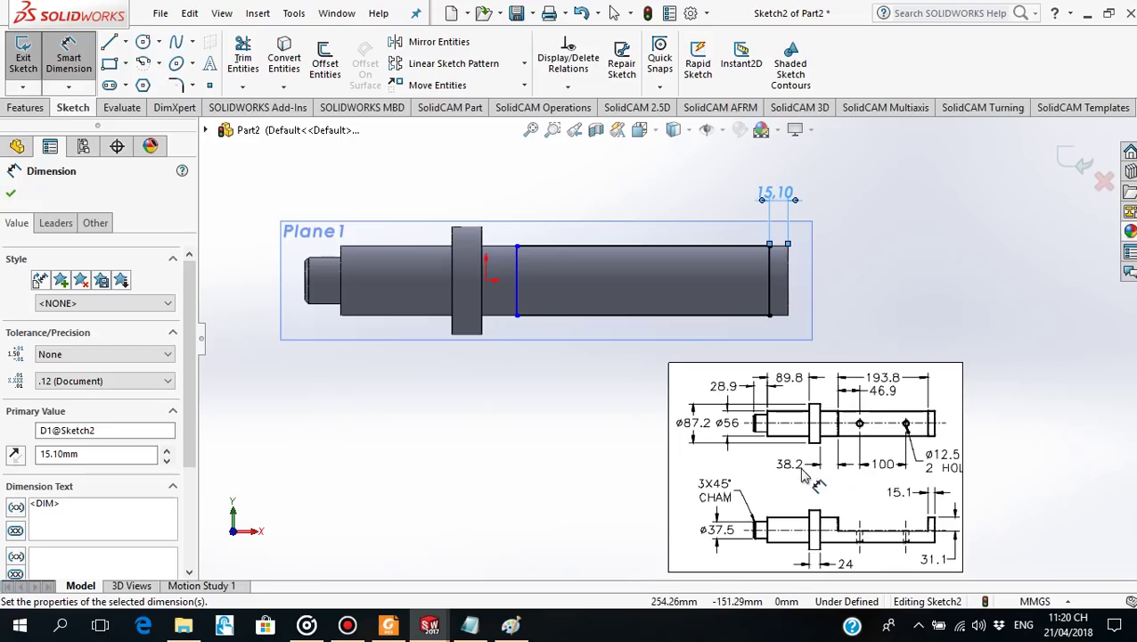
left_click(516, 282)
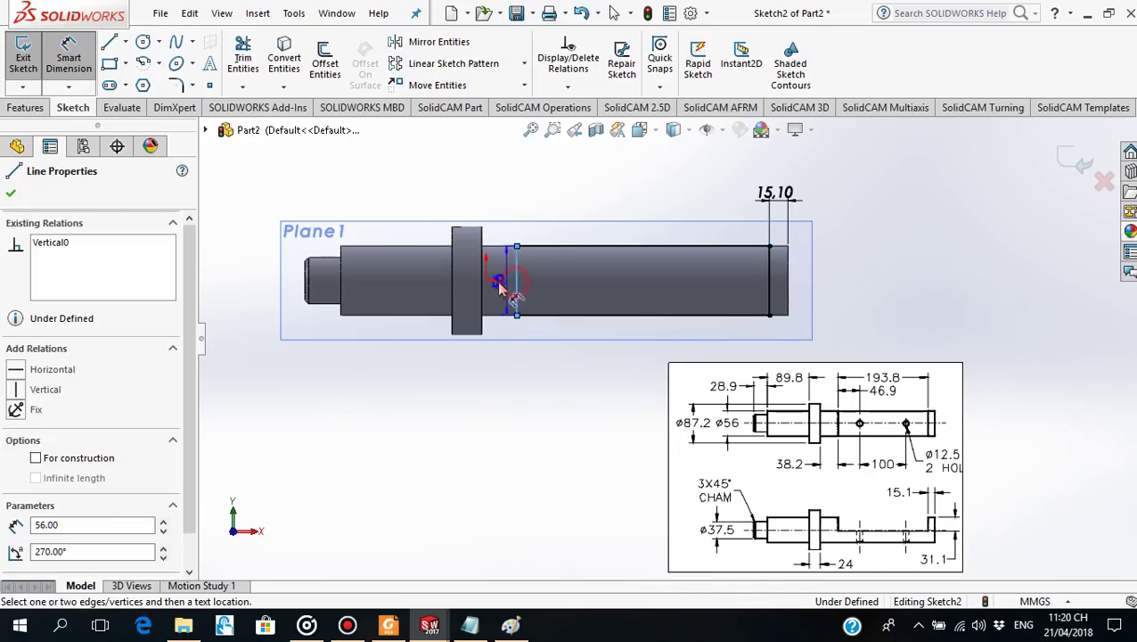
left_click(482, 294)
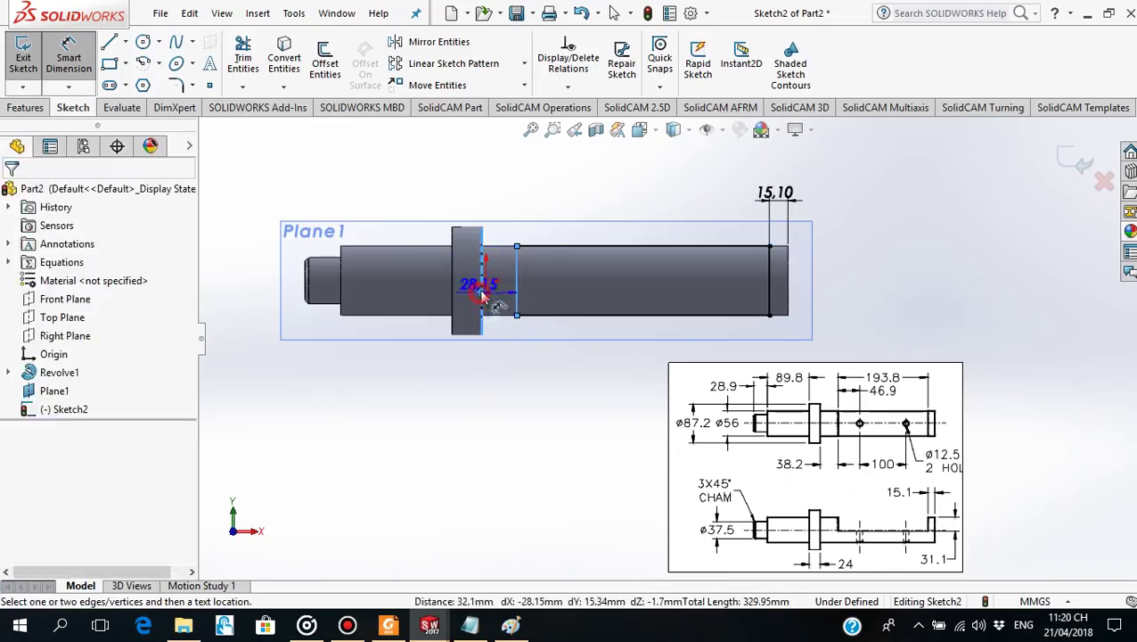
left_click(499, 192)
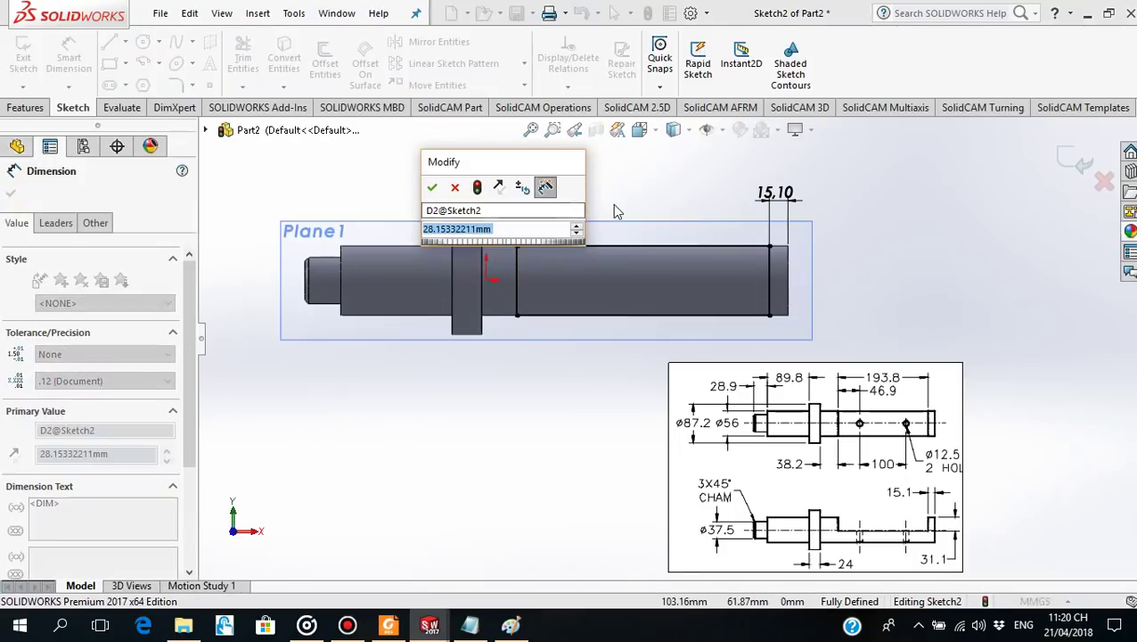
type("38.2")
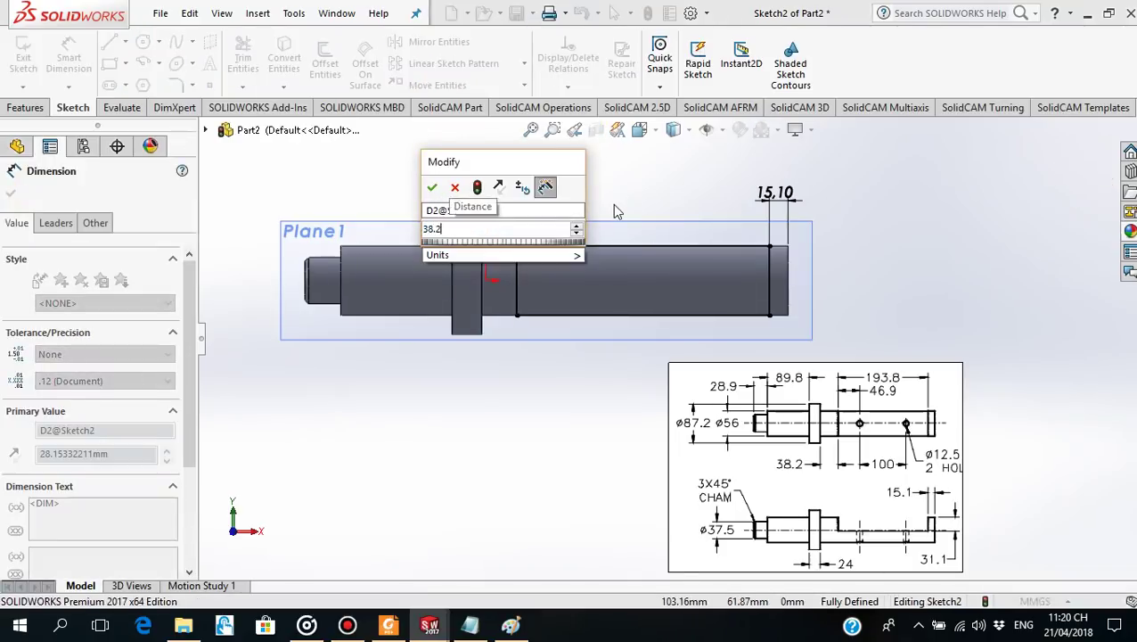
key("Return")
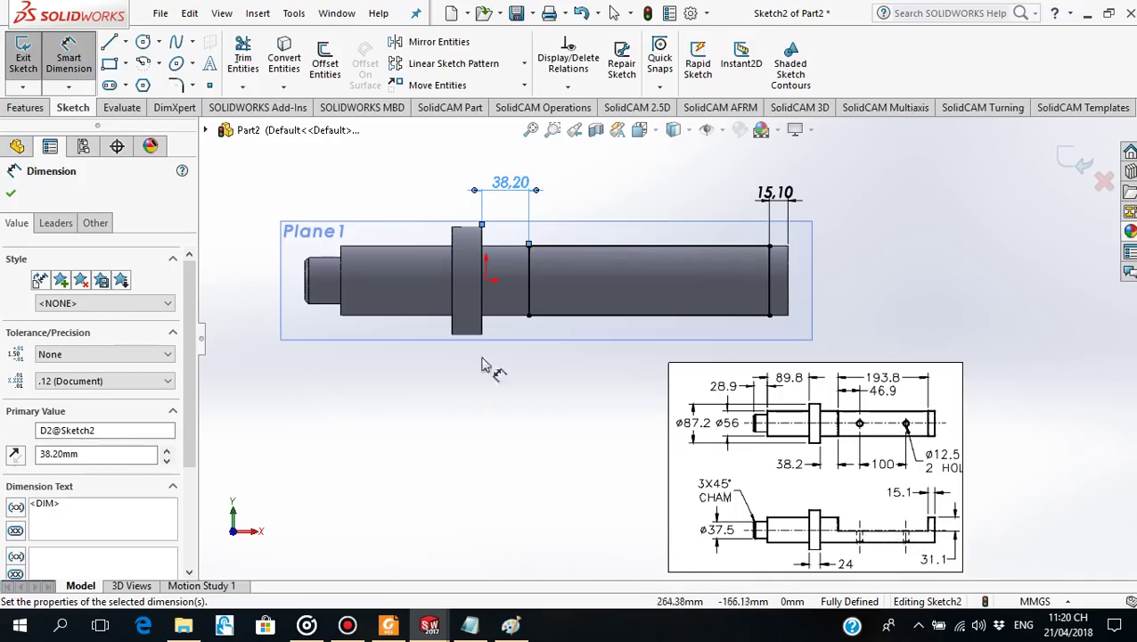
mouse_move(541, 406)
middle_mouse_down()
mouse_move(534, 185)
mouse_move(580, 398)
mouse_move(548, 376)
mouse_move(548, 426)
middle_mouse_up()
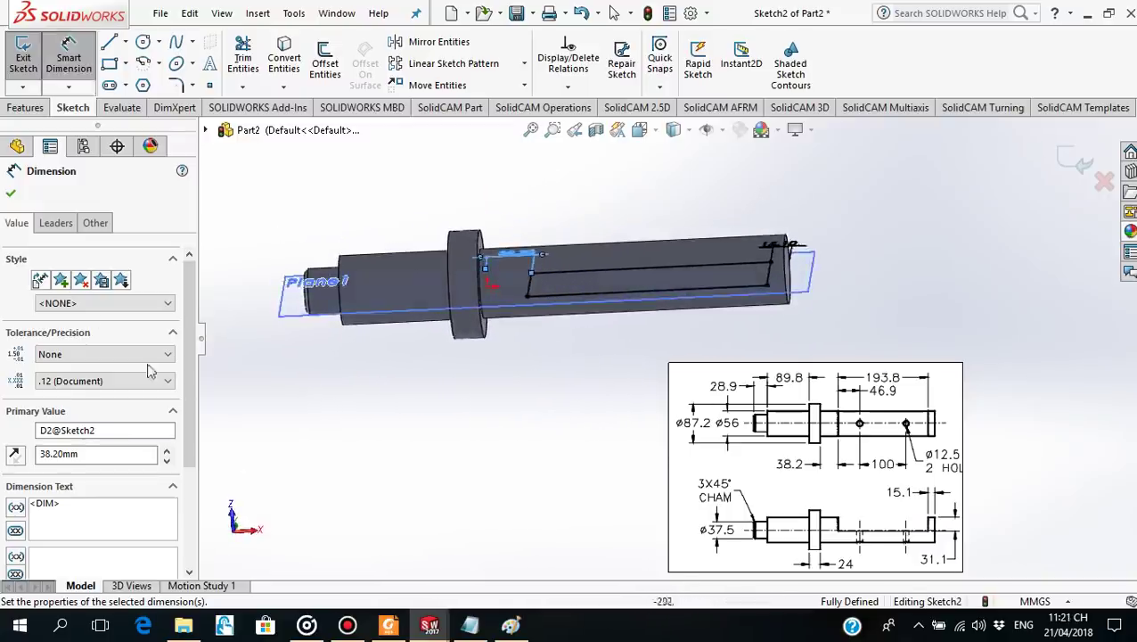
Extrude-cut the flat sketch Through All in the reversed direction, creating Cut-Extrude1.
left_click(12, 196)
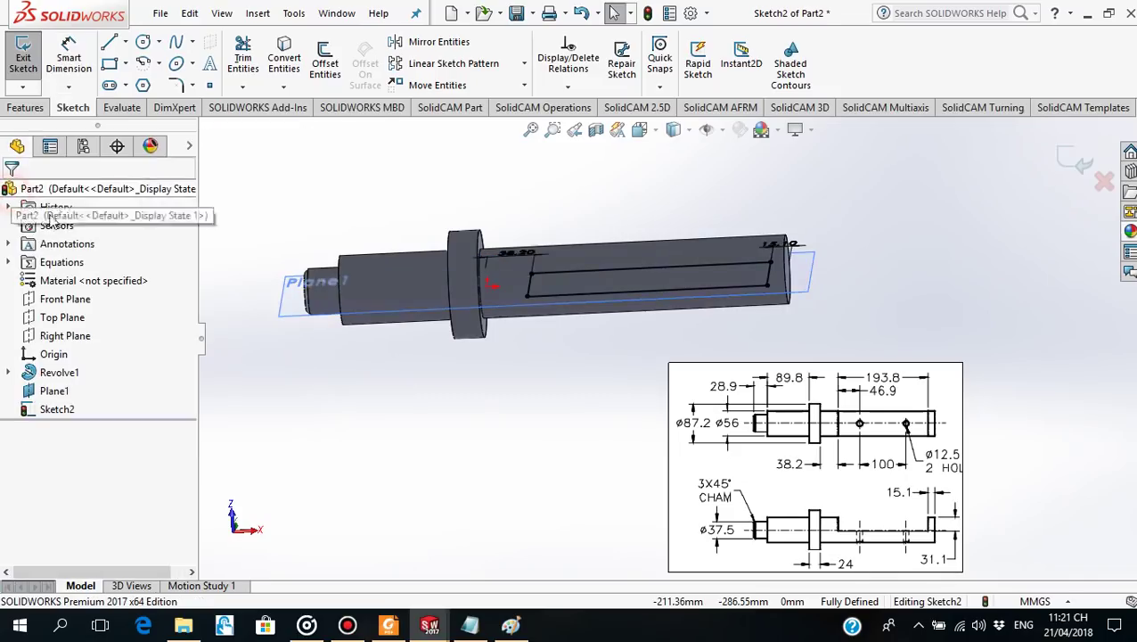
middle_click_drag(389, 329, 534, 367)
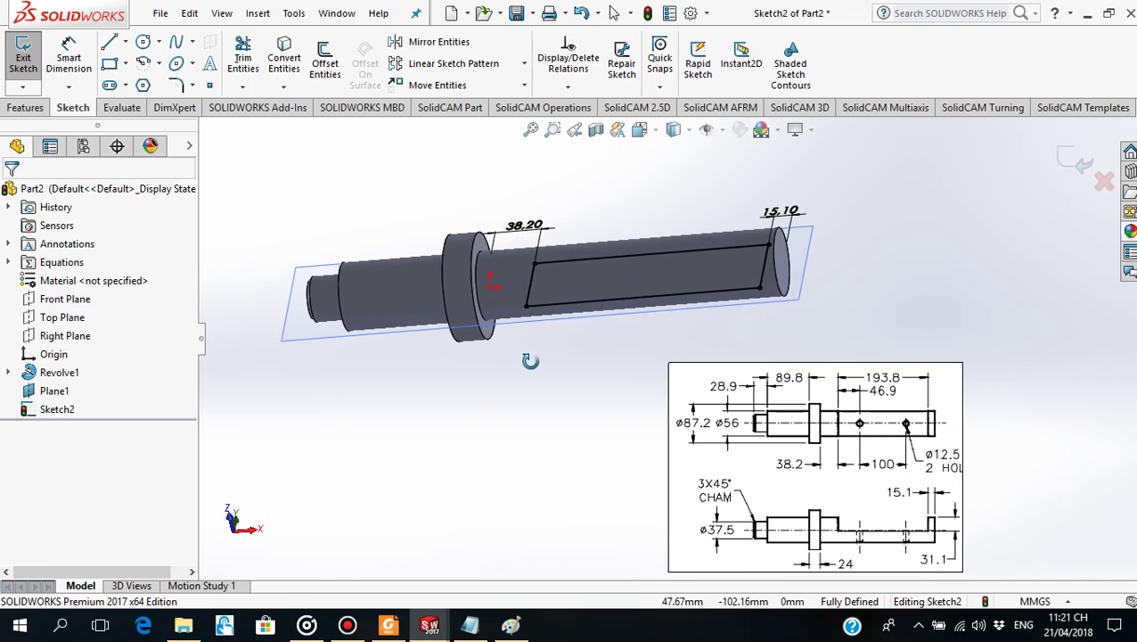
left_click(25, 107)
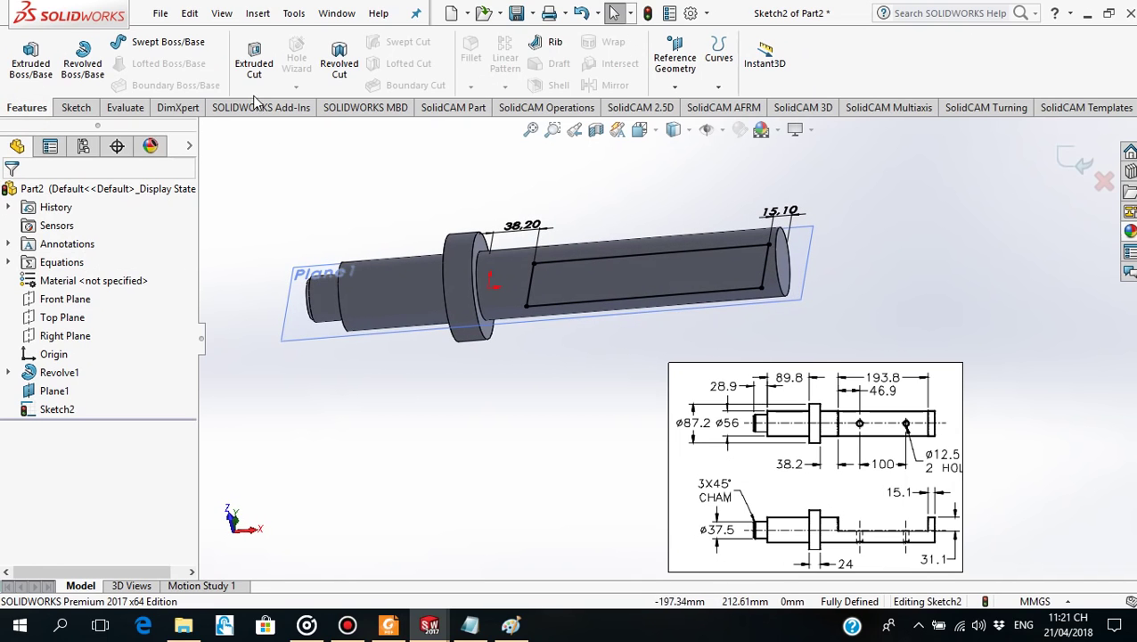
left_click(254, 57)
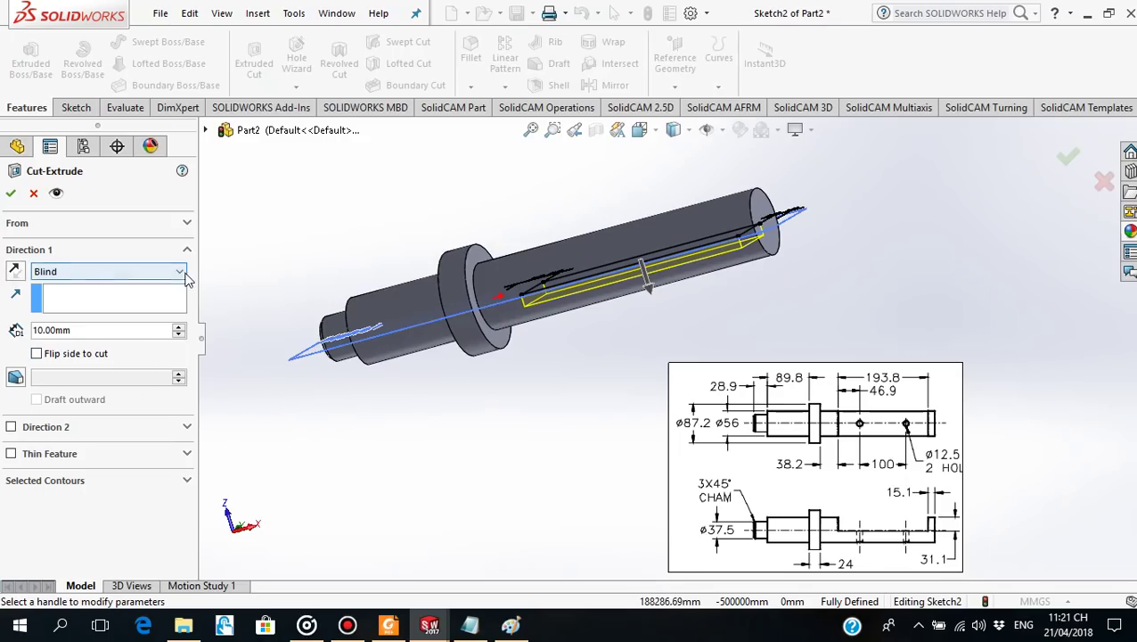
left_click(12, 272)
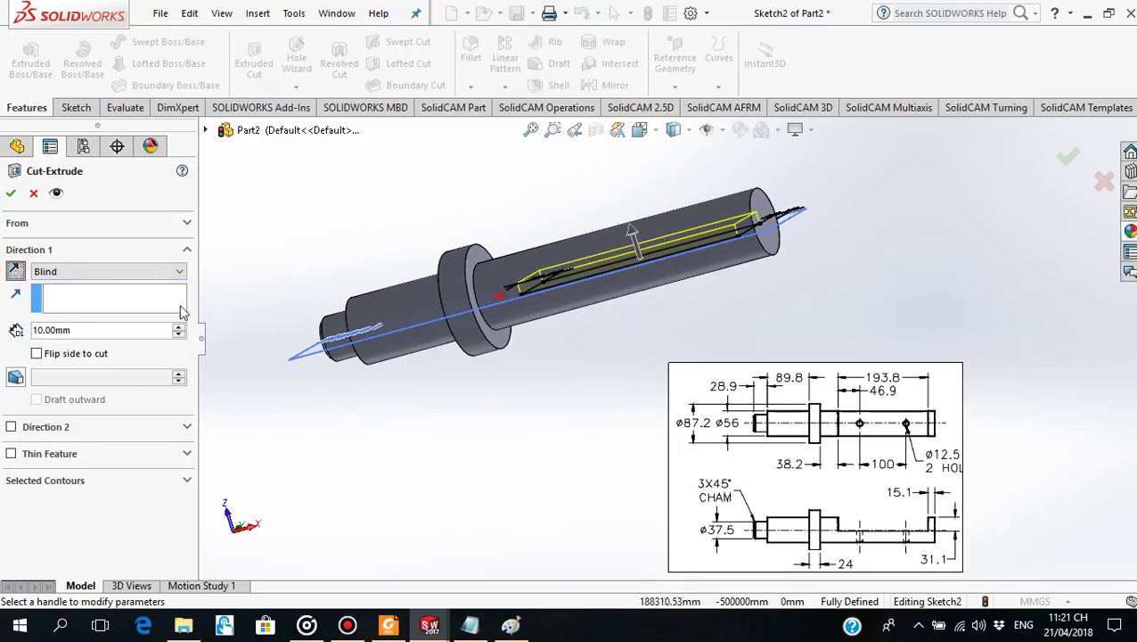
left_click(180, 272)
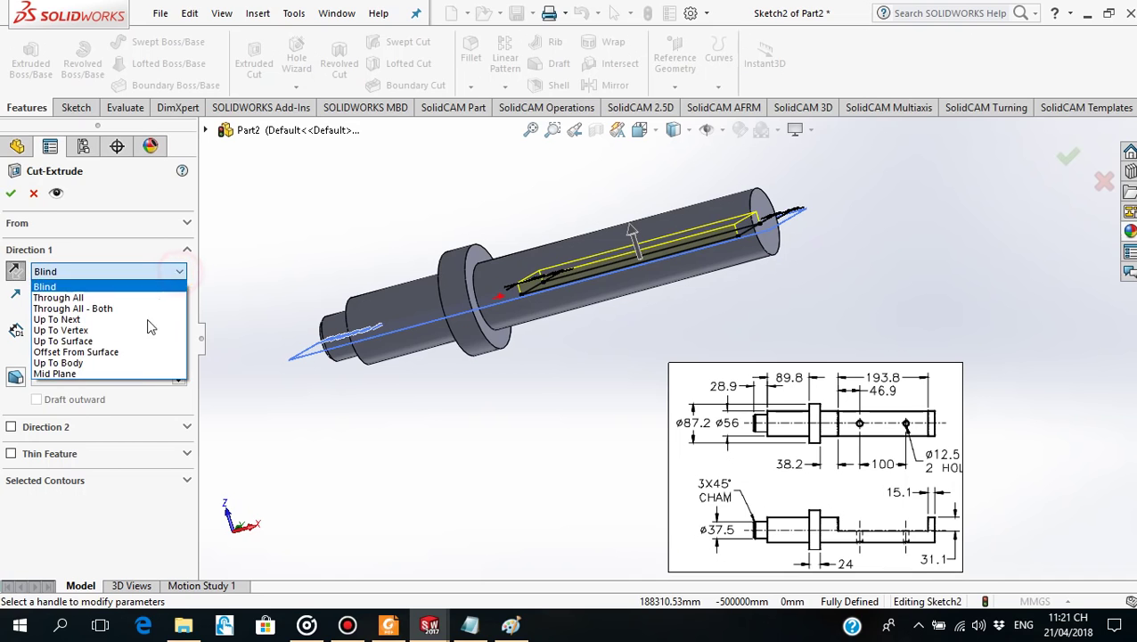
left_click(73, 303)
mouse_move(766, 287)
middle_mouse_down()
mouse_move(796, 245)
mouse_move(784, 267)
middle_mouse_up()
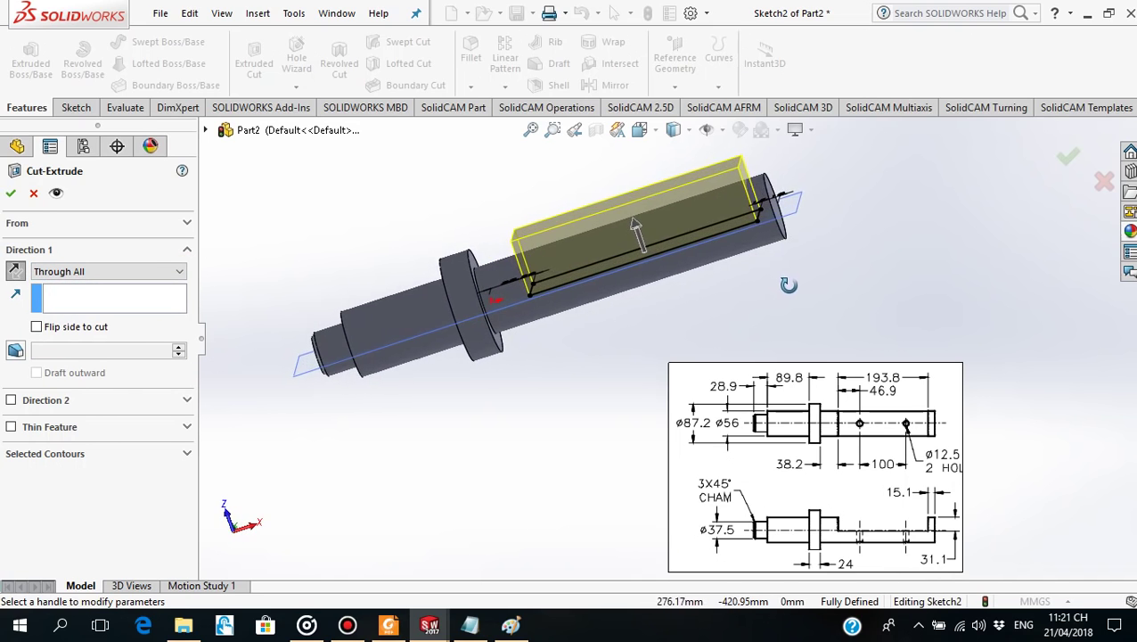
left_click(11, 196)
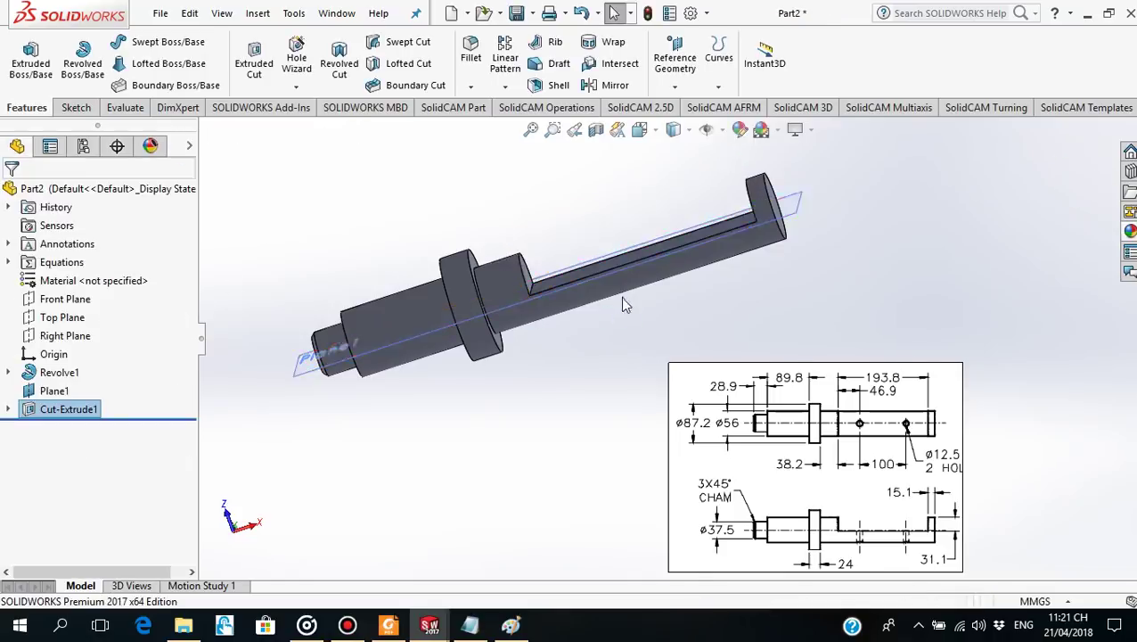
mouse_move(693, 288)
middle_mouse_down()
mouse_move(663, 340)
mouse_move(800, 340)
mouse_move(634, 276)
middle_mouse_up()
Turn the machined flat Normal To the view and open Sketch3 on it.
left_click(633, 276)
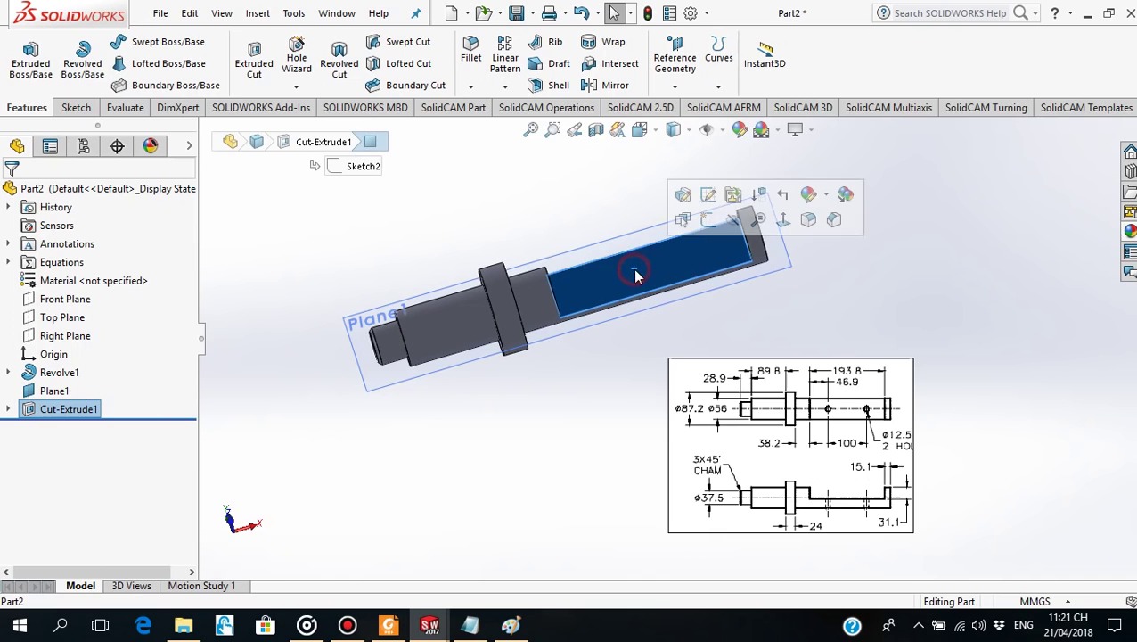
left_click(774, 236)
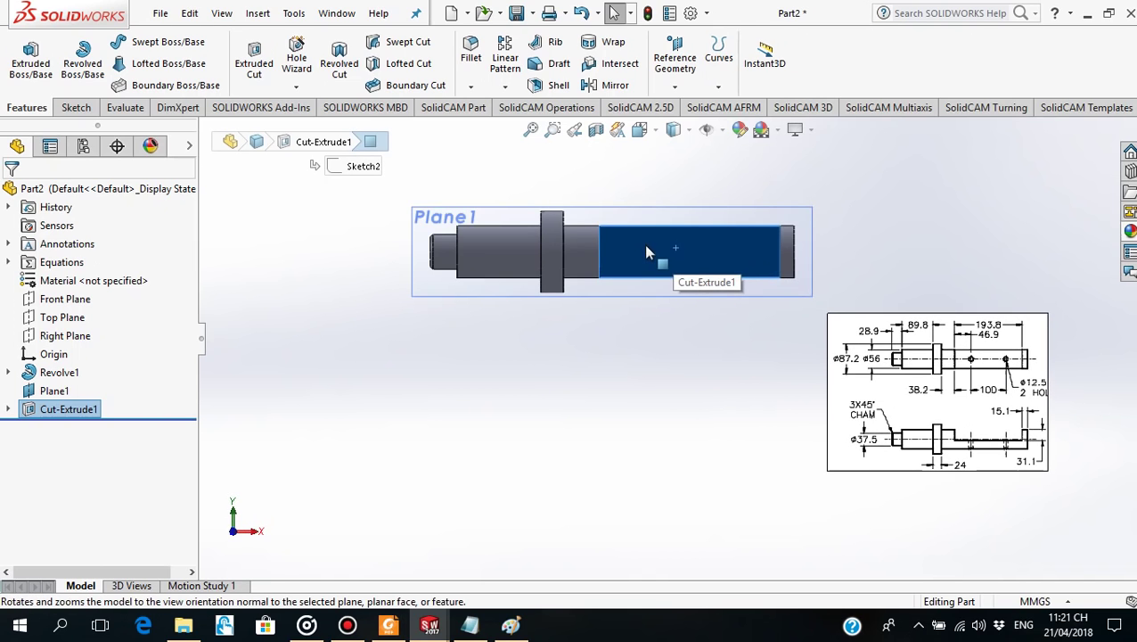
left_click(646, 250)
left_click(717, 198)
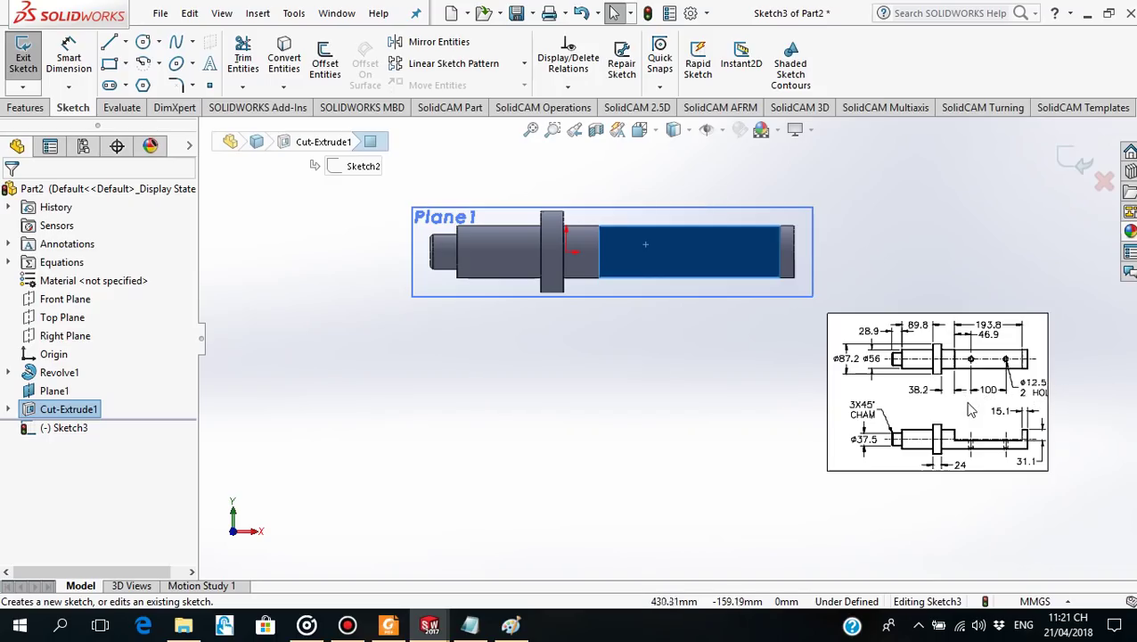
scroll(1002, 399, "down", 2)
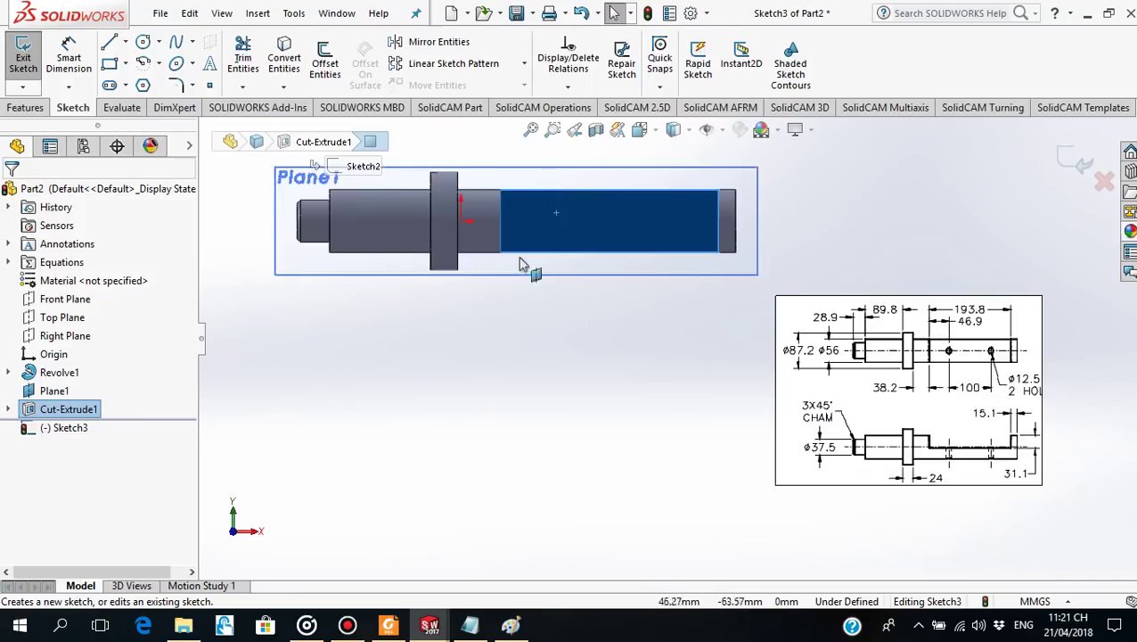
Draw two hole circles on the flat and constrain them with an Equal relation.
left_click(144, 42)
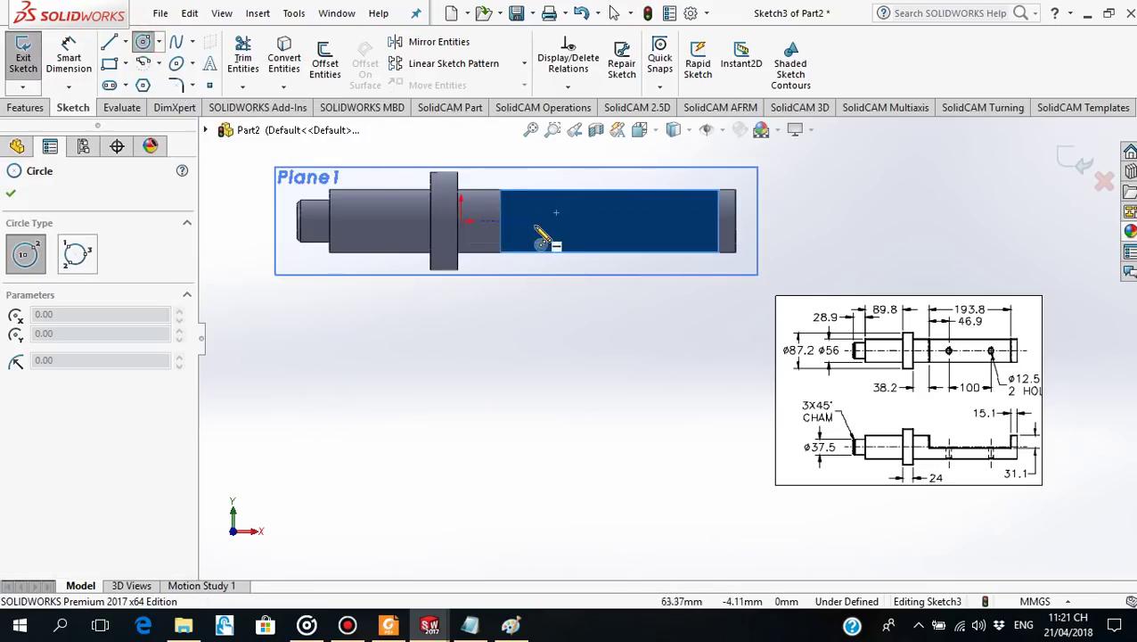
left_click(544, 221)
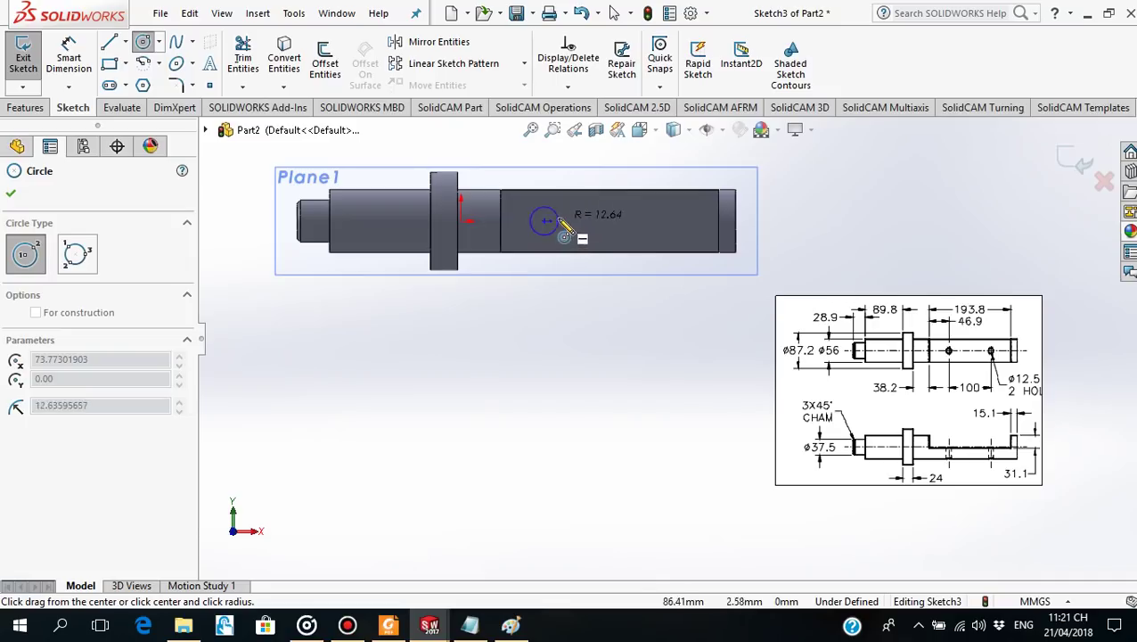
left_click(562, 227)
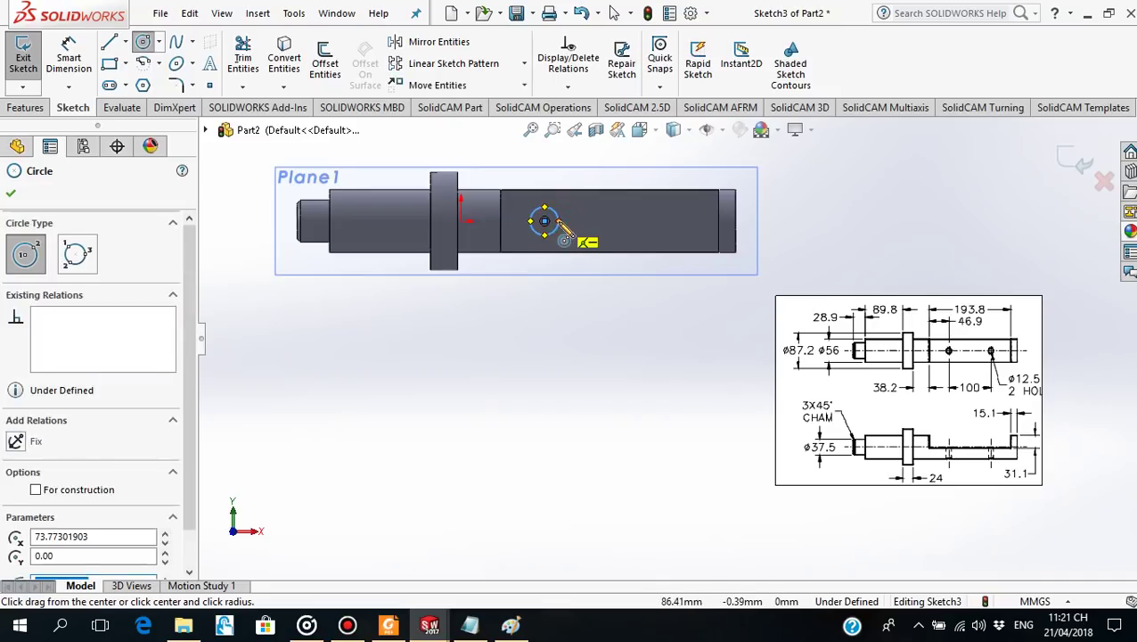
left_click(653, 221)
left_click(670, 218)
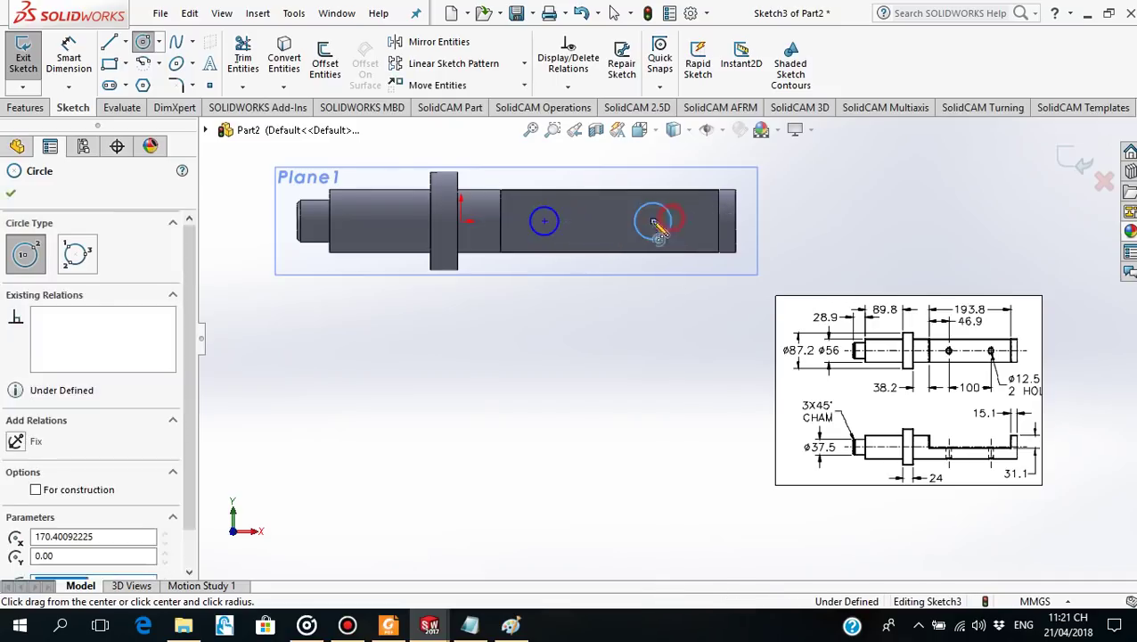
left_click(10, 194)
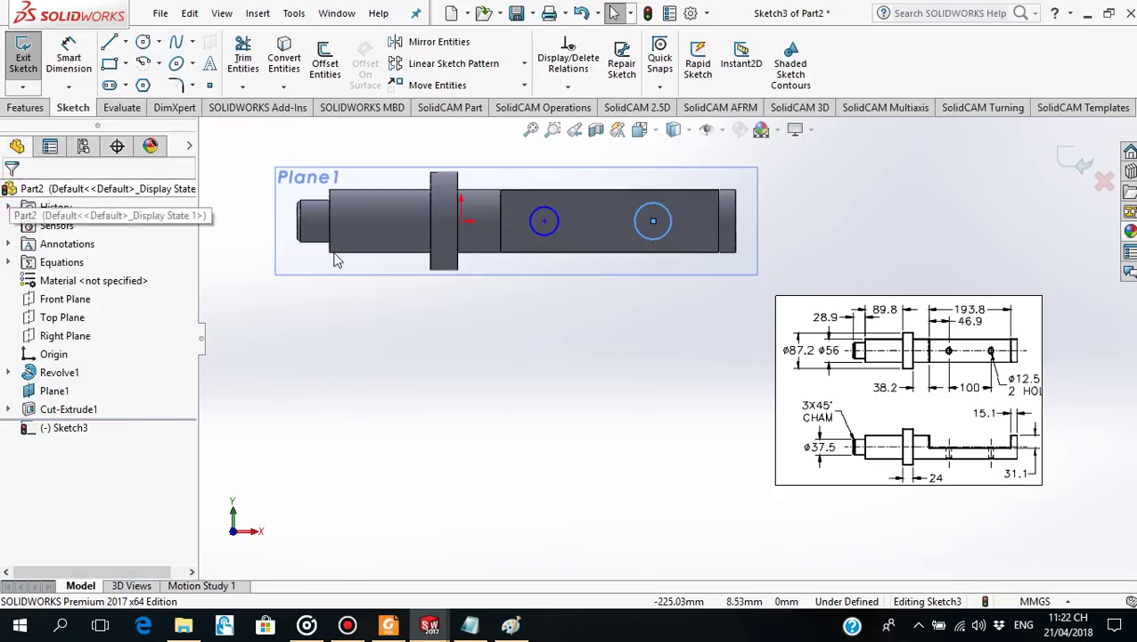
left_click(554, 237, "ctrl")
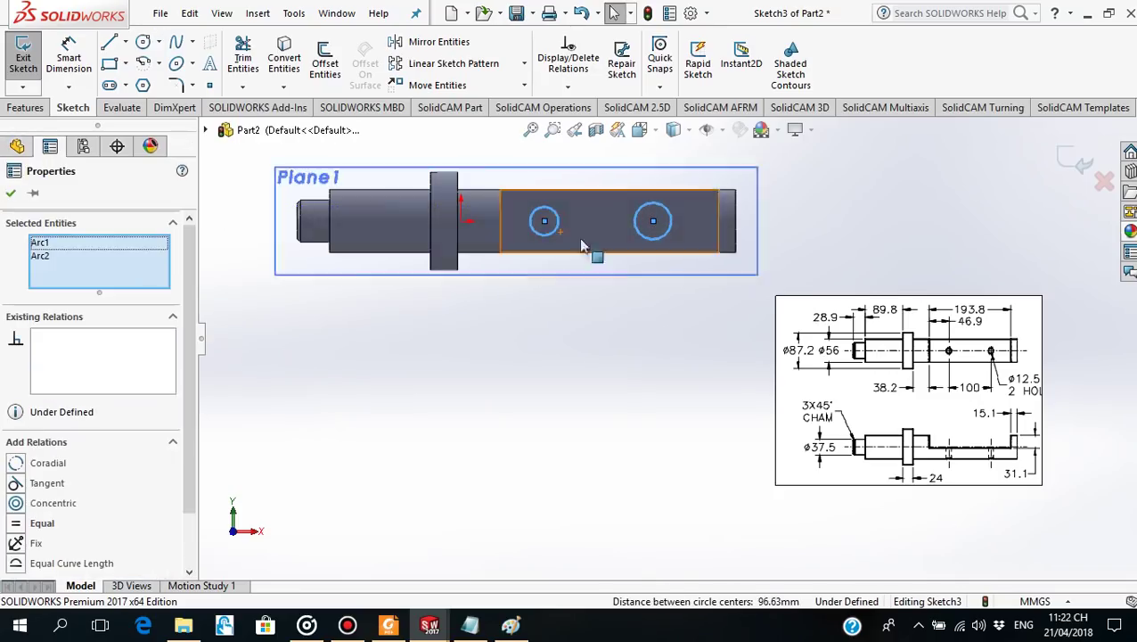
left_click(15, 526)
left_click(9, 195)
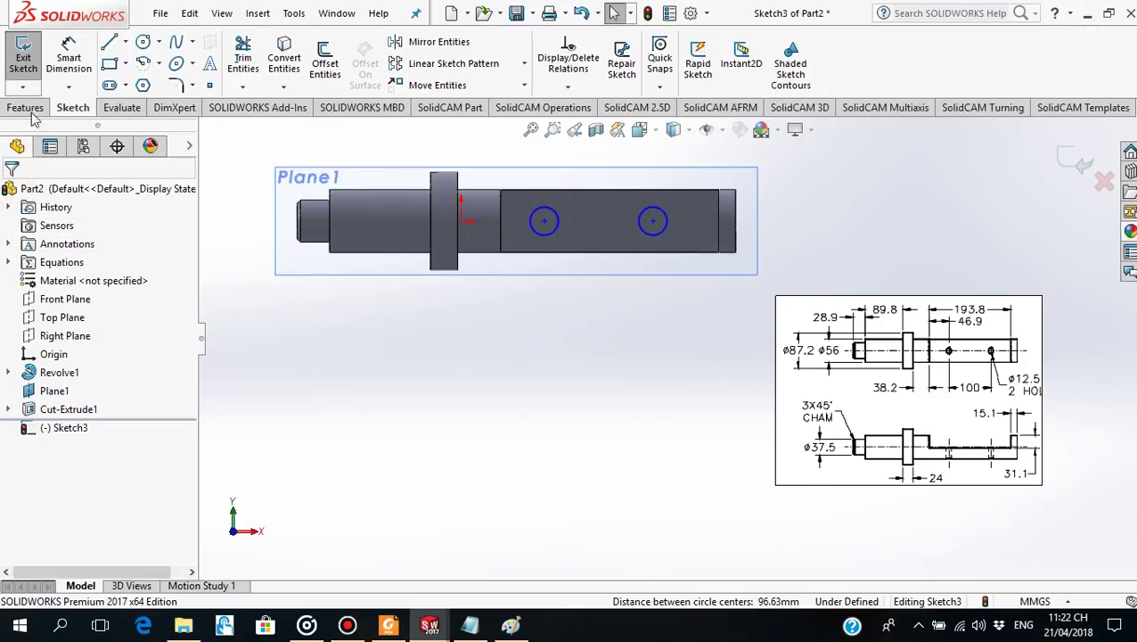
left_click(68, 58)
Give the hole circles a 12.50 mm diameter and 100 mm centre spacing.
left_click(556, 232)
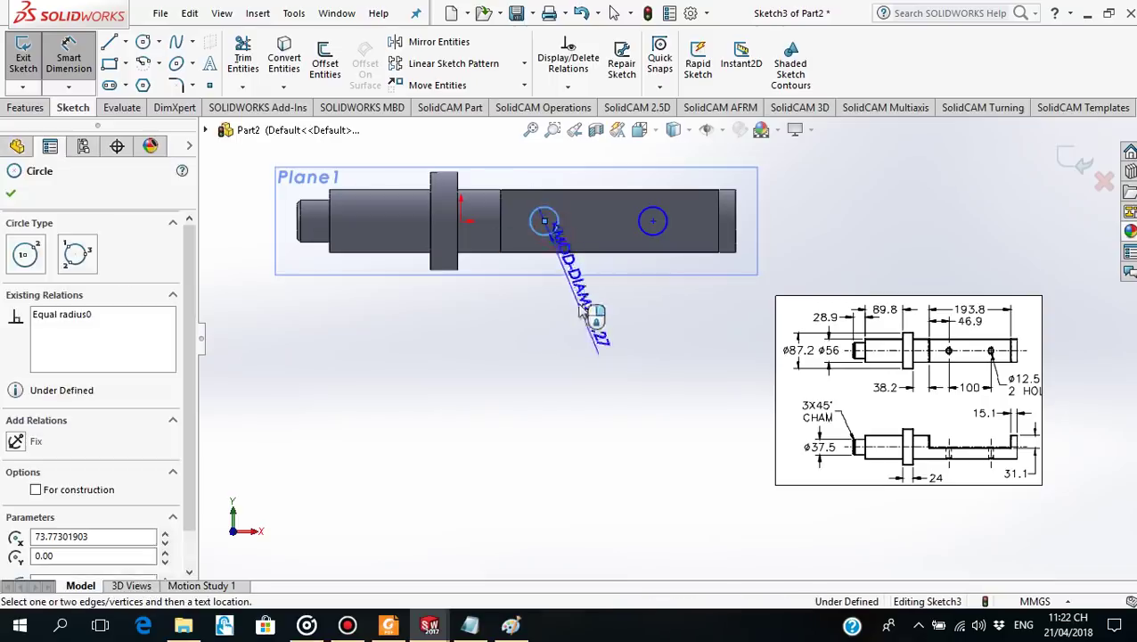
left_click(624, 361)
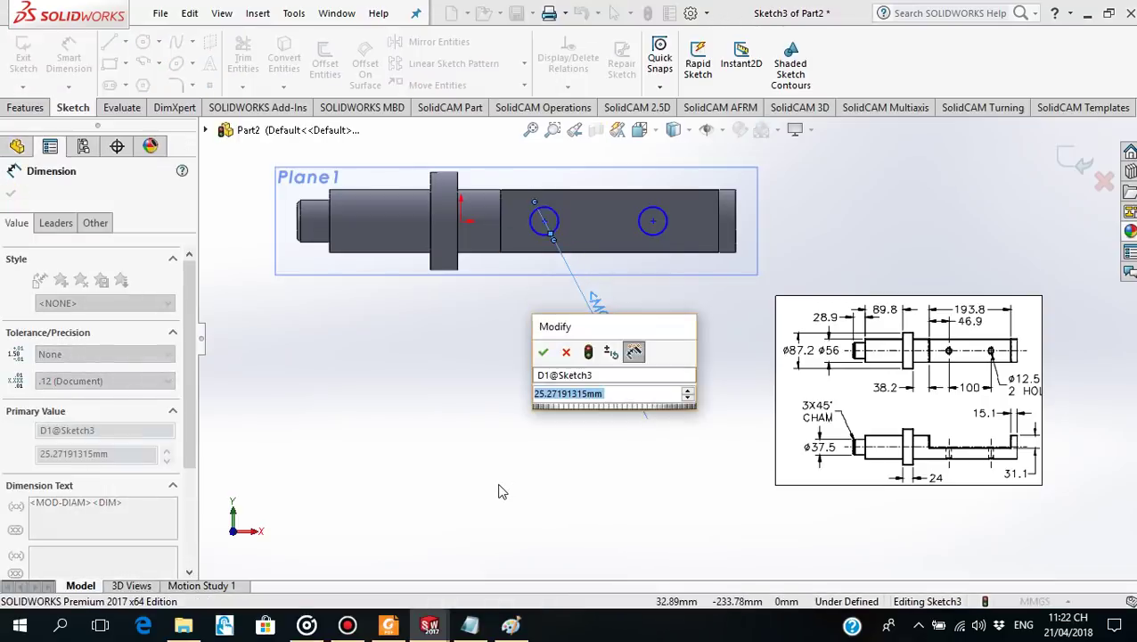
type("12.5")
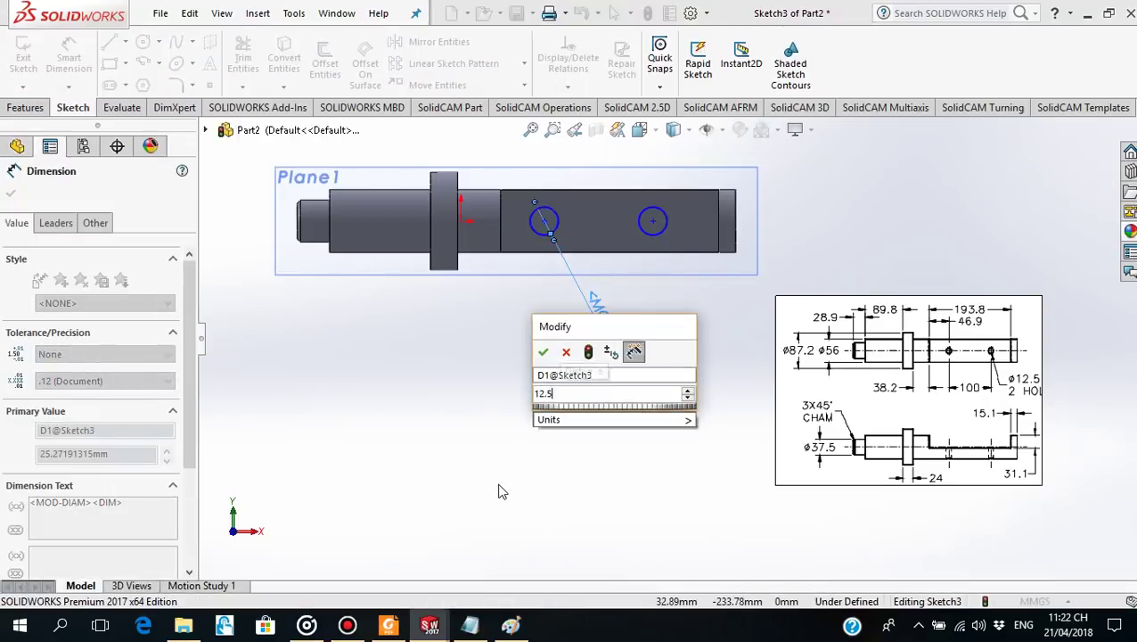
key("Return")
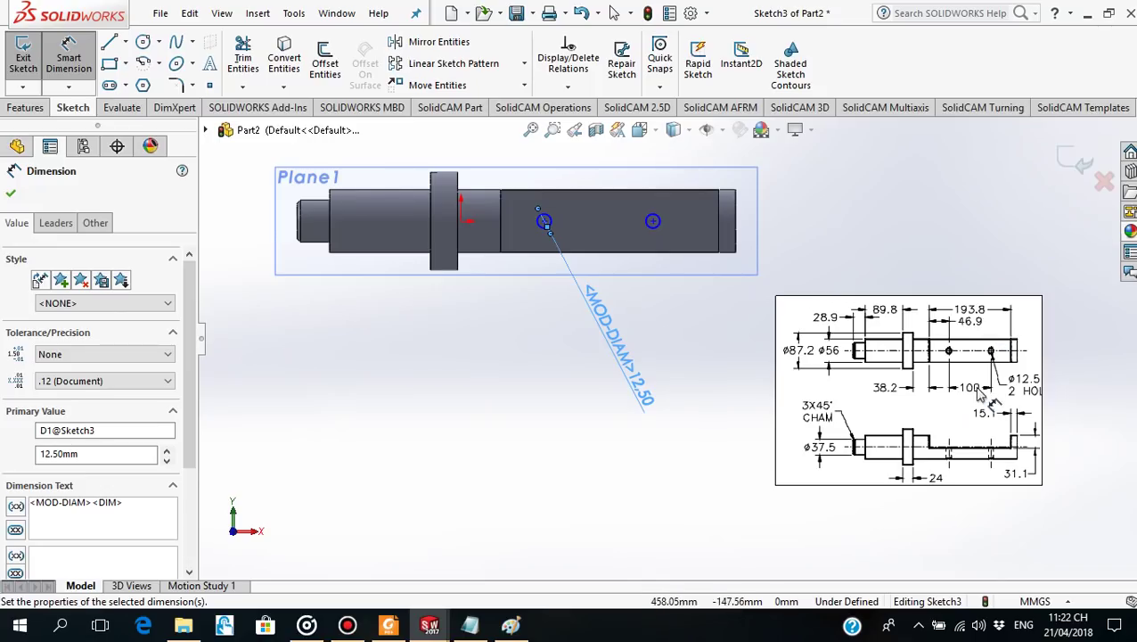
left_click(545, 221)
left_click(654, 221)
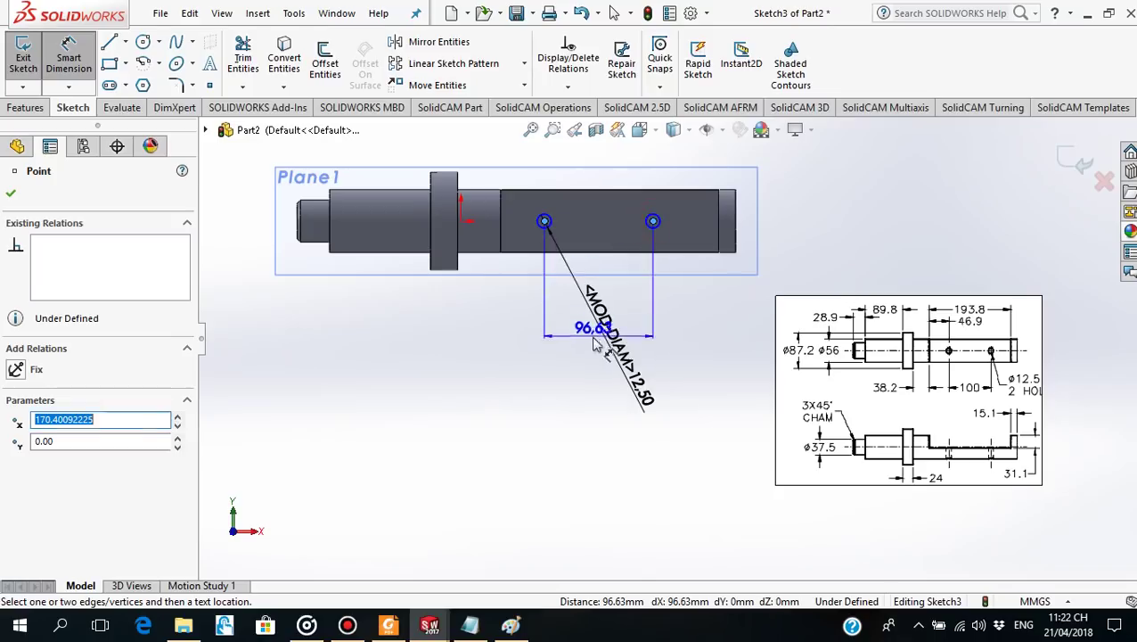
left_click(579, 348)
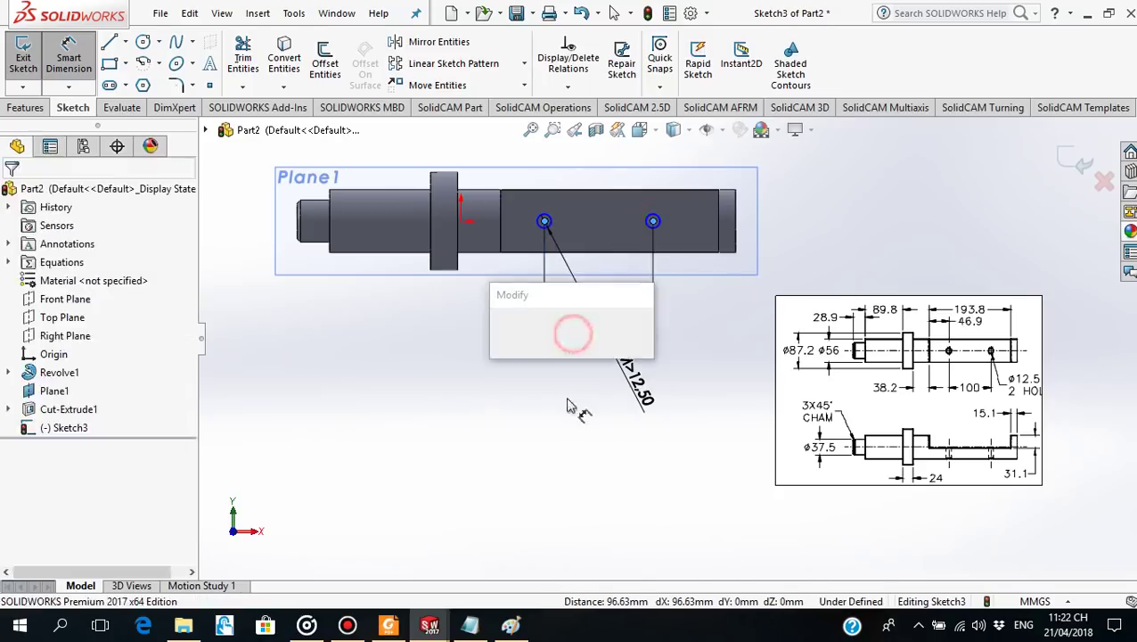
type("100")
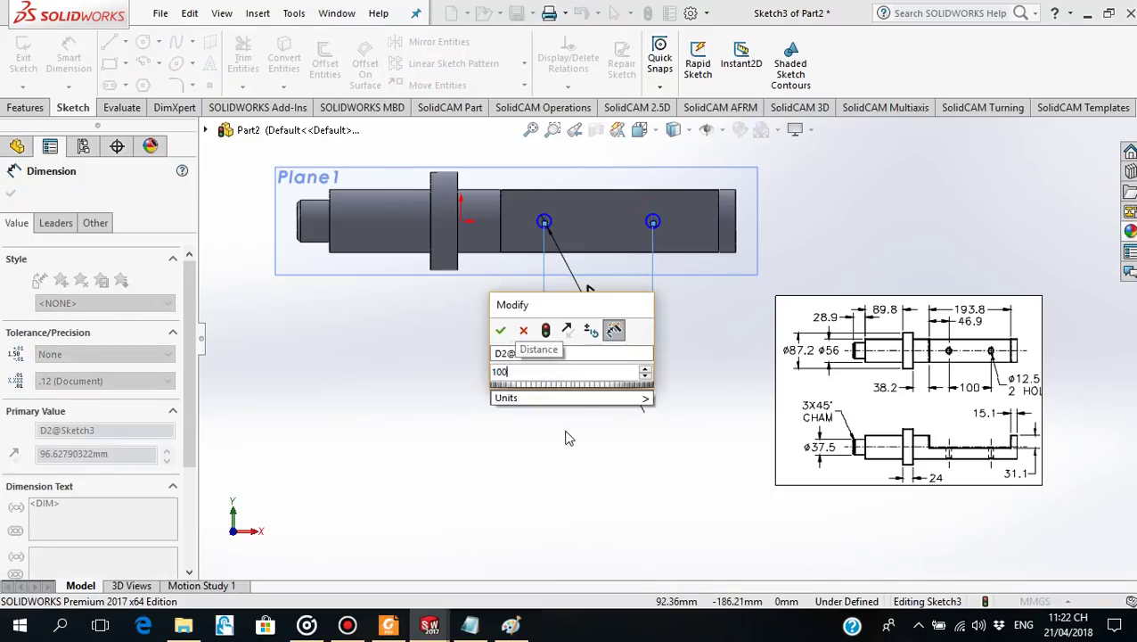
key("Return")
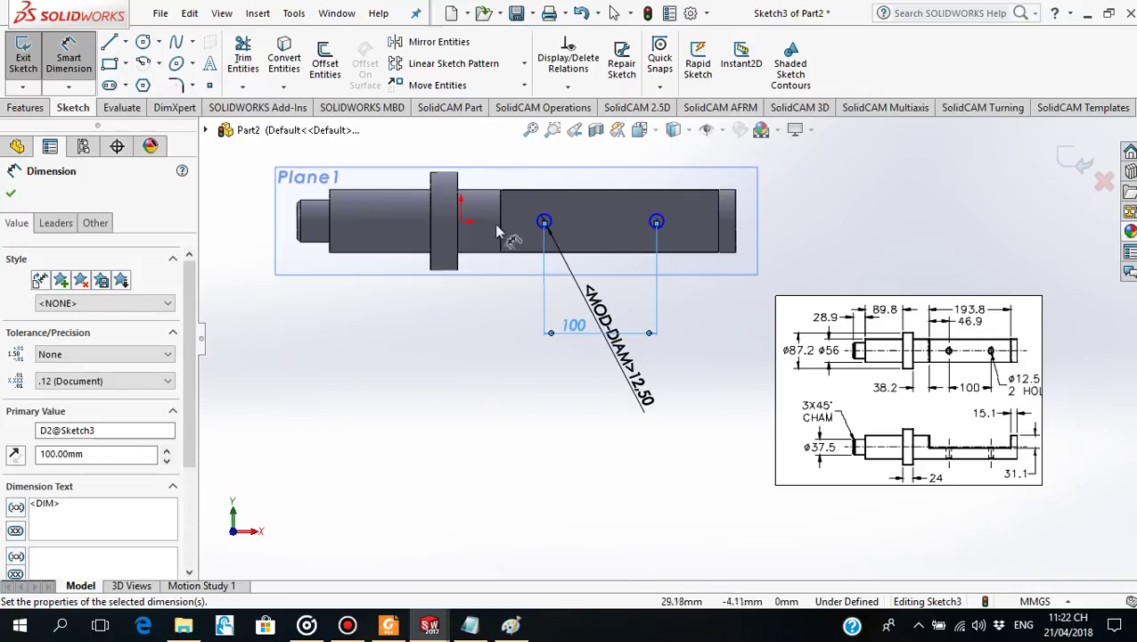
left_click(490, 328)
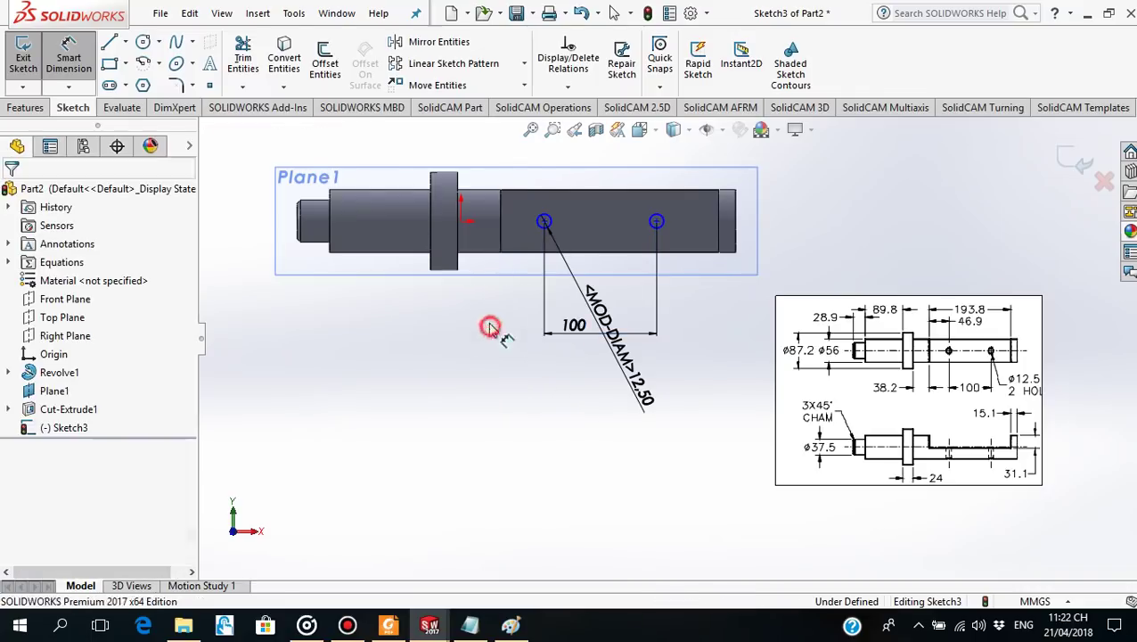
Place the left hole centre 46.90 mm from the flat's shoulder edge.
left_click(500, 222)
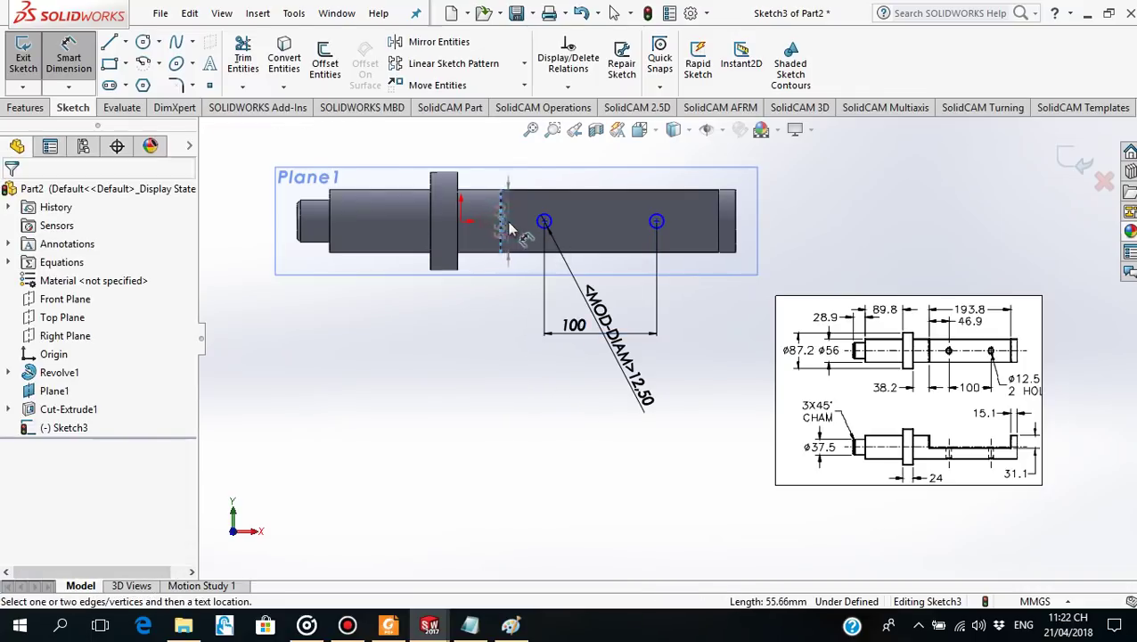
left_click(545, 221)
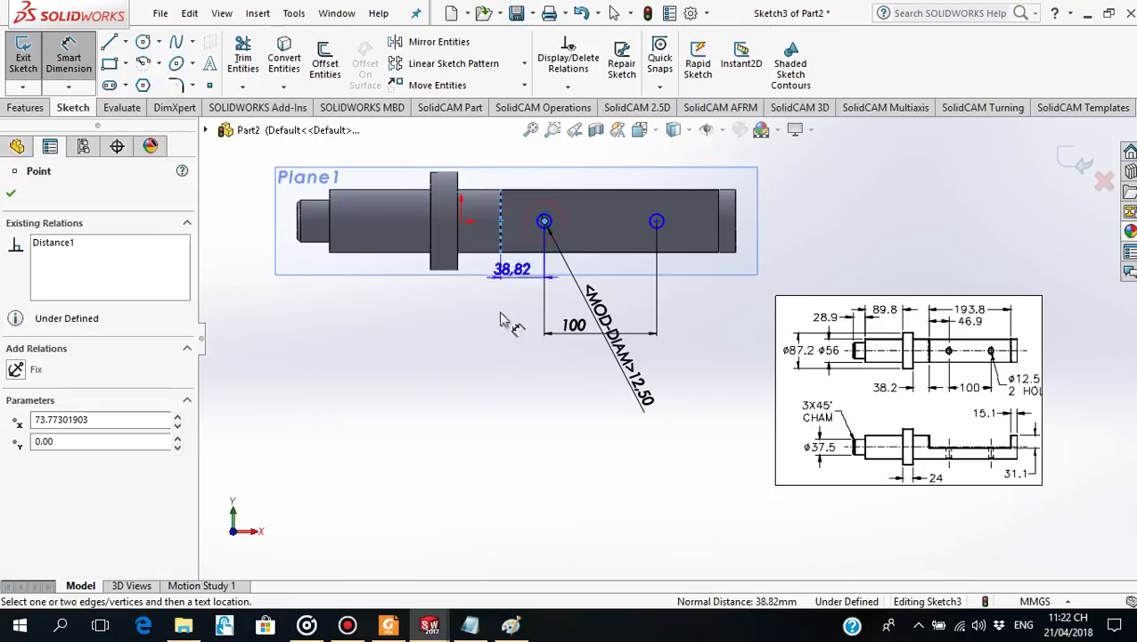
left_click(521, 323)
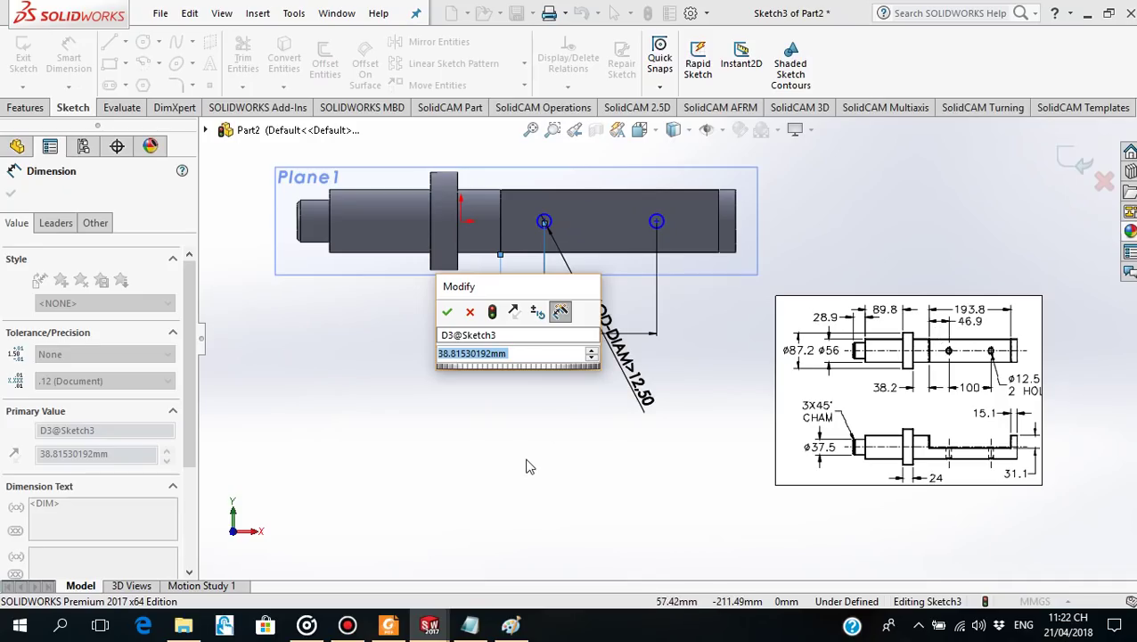
type("46.9")
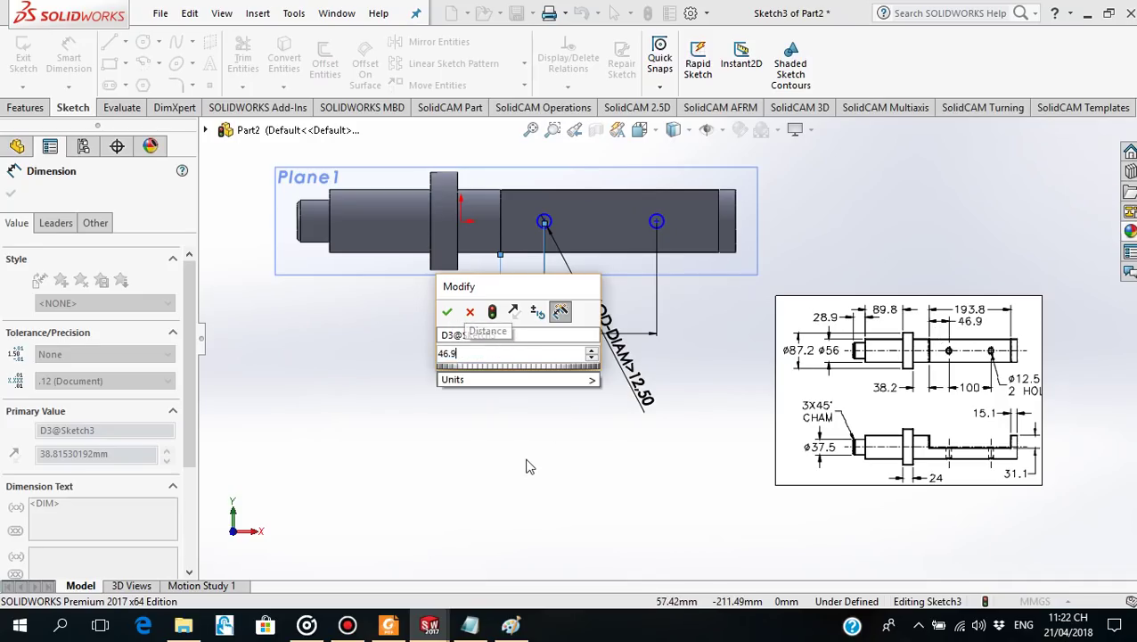
key("Return")
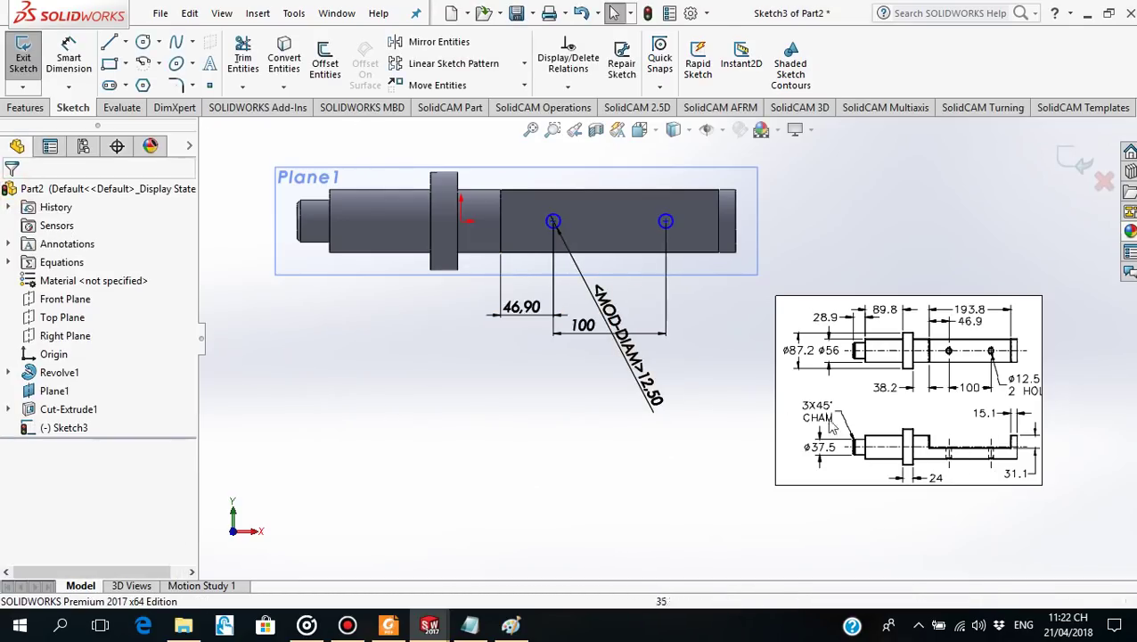
middle_click_drag(704, 358, 592, 214)
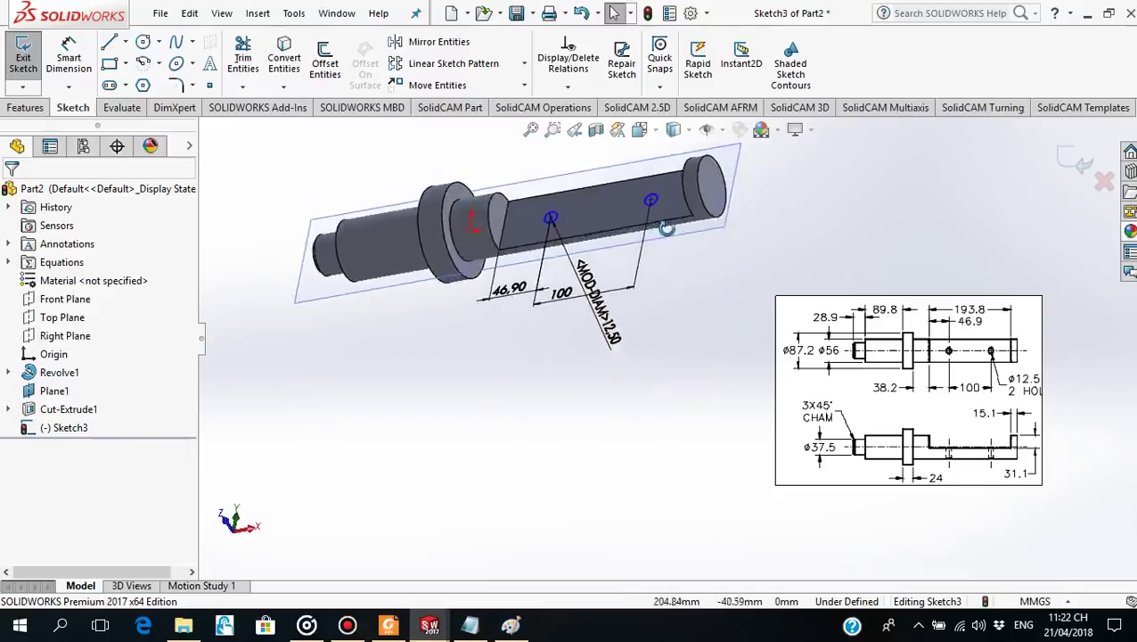
Extrude-cut the hole sketch Through All, creating Cut-Extrude2 with two 12.50 mm holes.
scroll(591, 217, "down", 3)
scroll(592, 218, "up", 5)
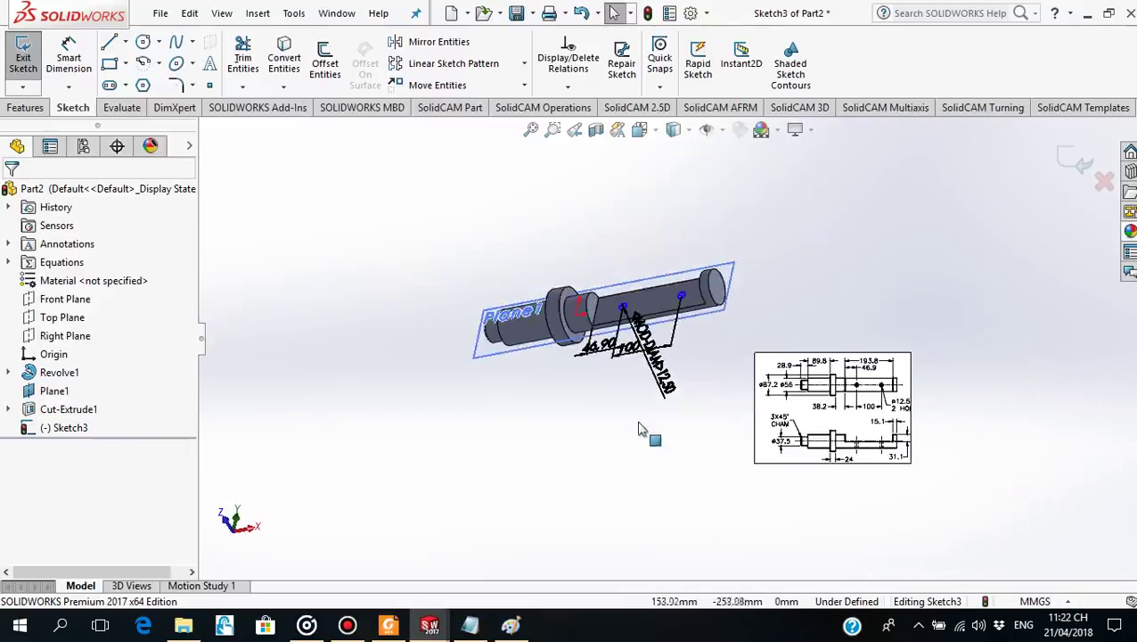
mouse_move(648, 431)
middle_mouse_down()
mouse_move(628, 338)
mouse_move(572, 383)
middle_mouse_up()
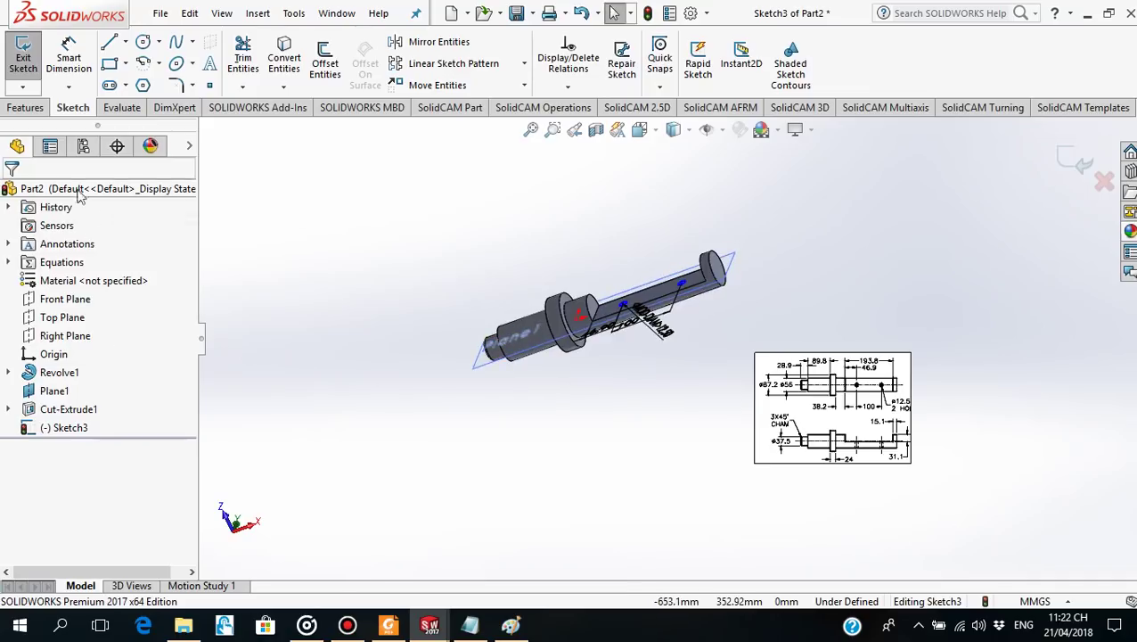
left_click(27, 109)
left_click(258, 66)
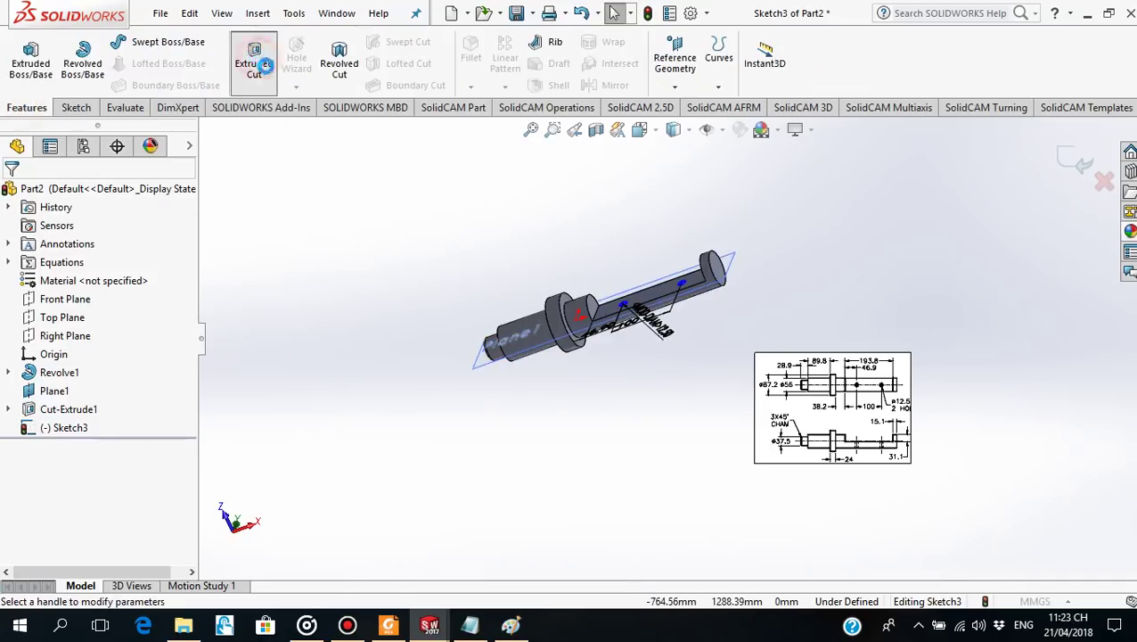
mouse_move(380, 311)
middle_mouse_down()
mouse_move(685, 398)
mouse_move(731, 388)
mouse_move(684, 346)
mouse_move(691, 366)
mouse_move(605, 386)
middle_mouse_up()
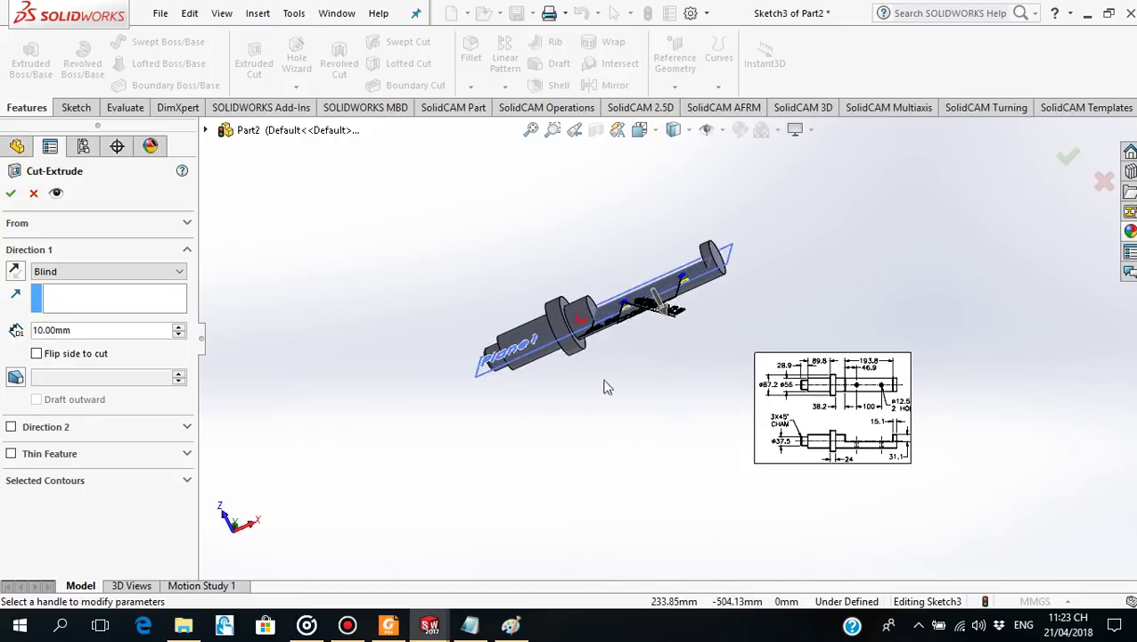
left_click(184, 270)
left_click(107, 297)
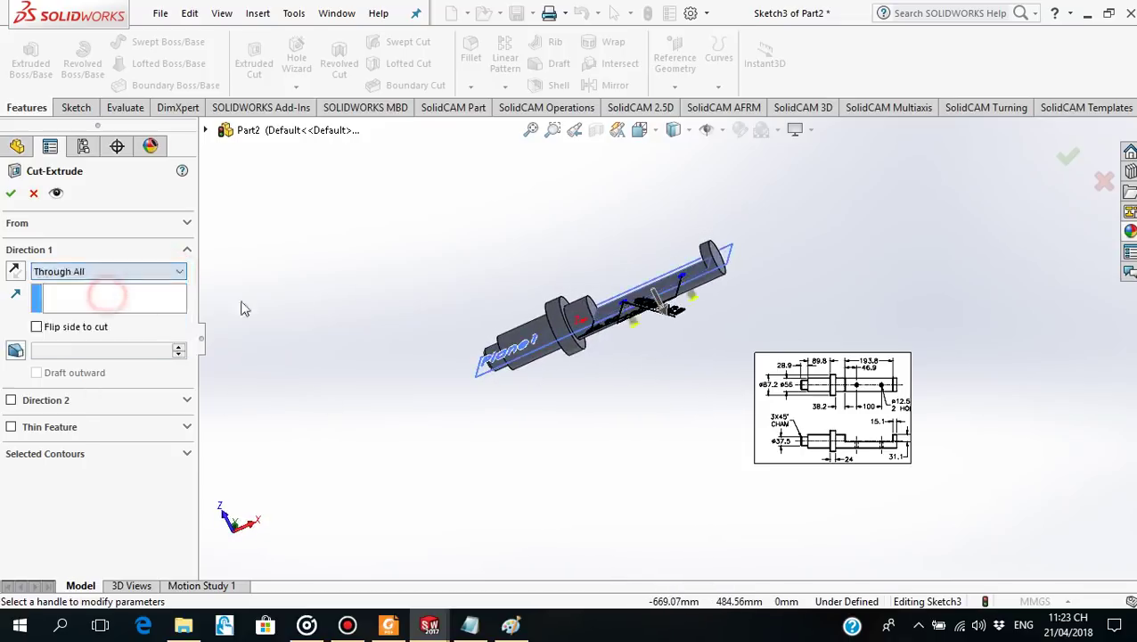
mouse_move(665, 403)
middle_mouse_down()
mouse_move(655, 339)
mouse_move(694, 462)
mouse_move(689, 452)
middle_mouse_up()
left_click(10, 197)
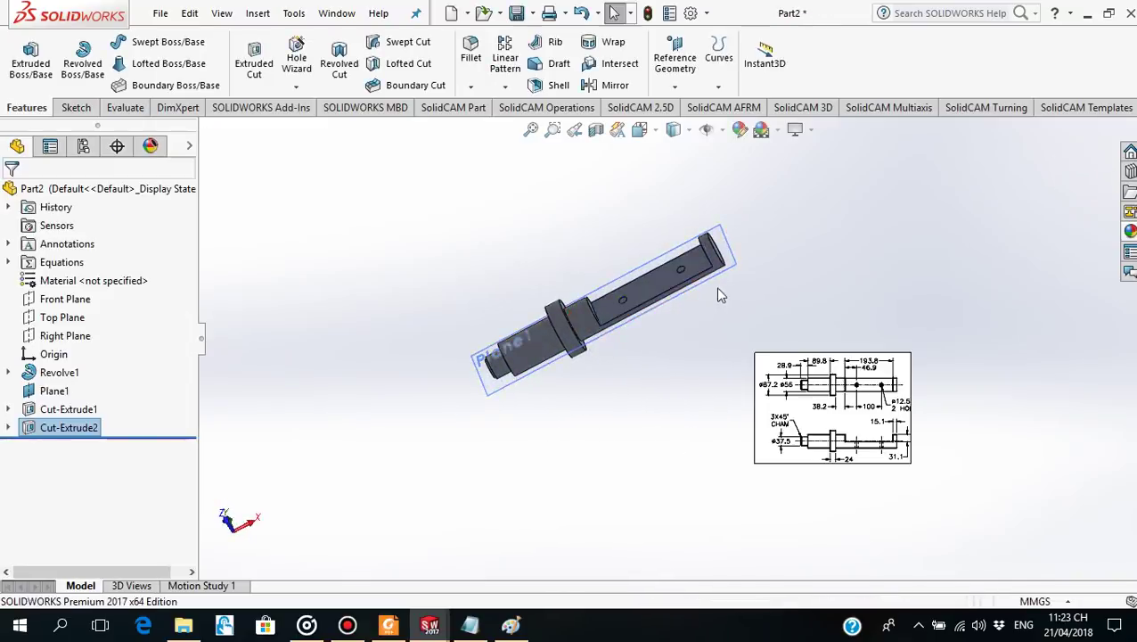
Delete the reference drawing picture from the part and confirm the removal.
scroll(690, 287, "down", 3)
scroll(691, 326, "down", 2)
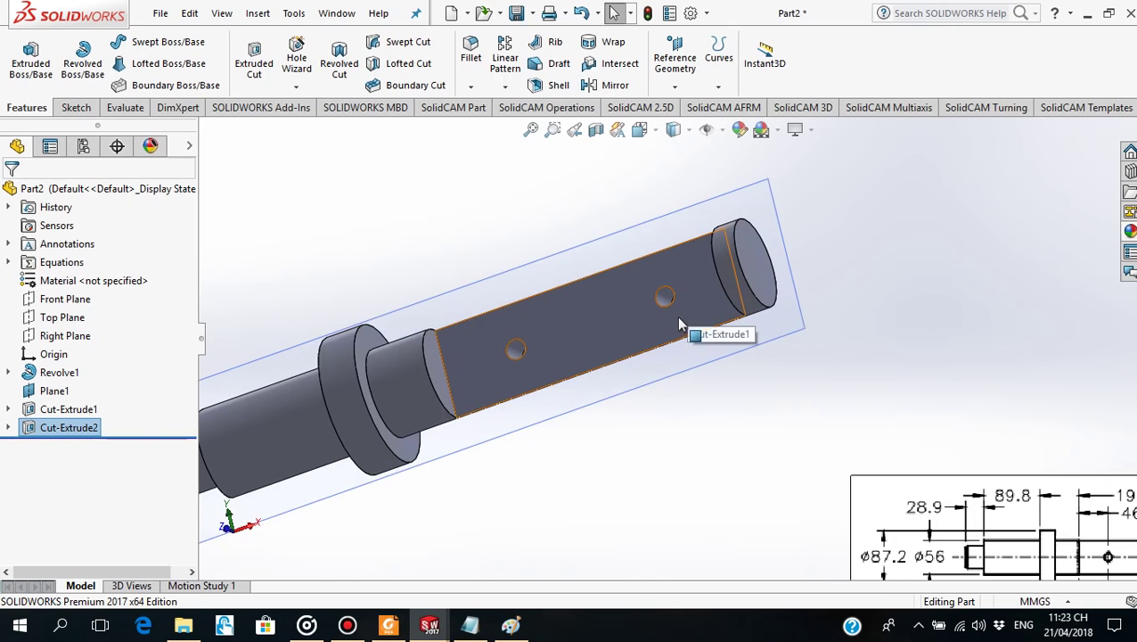
scroll(610, 394, "up", 4)
mouse_move(609, 394)
middle_mouse_down()
mouse_move(639, 369)
mouse_move(589, 264)
mouse_move(632, 398)
middle_mouse_up()
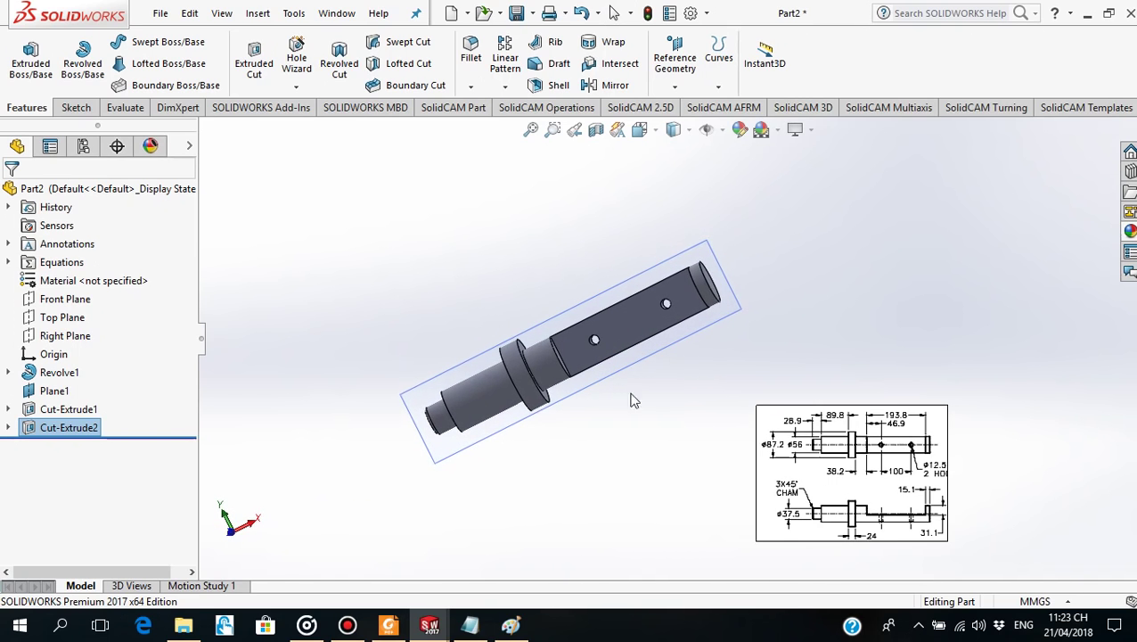
left_click(851, 450)
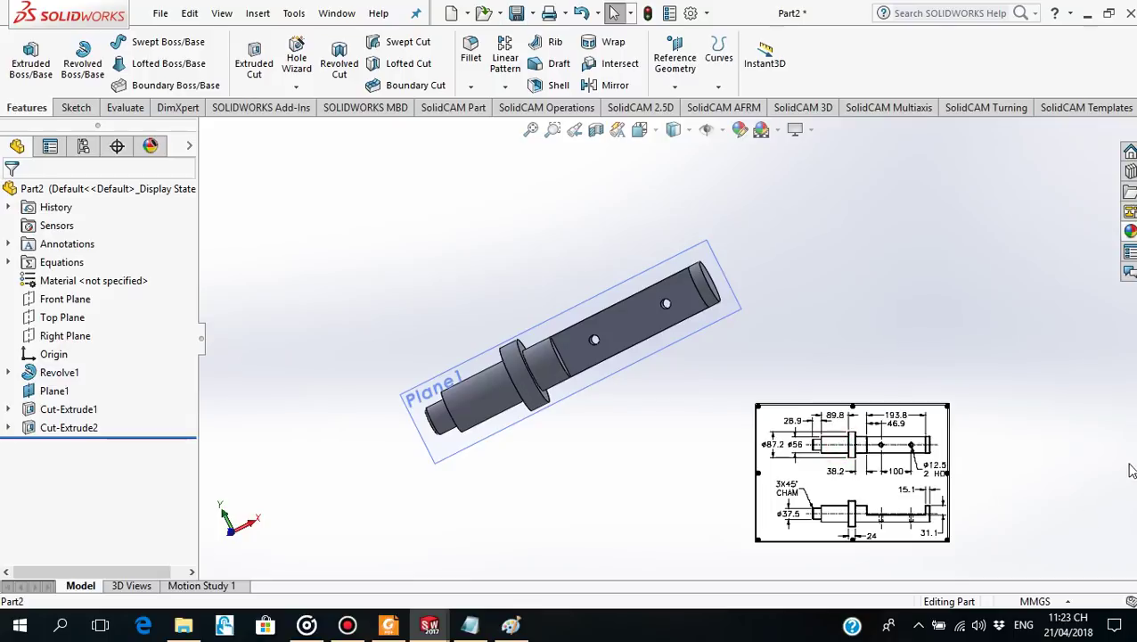
key("Delete")
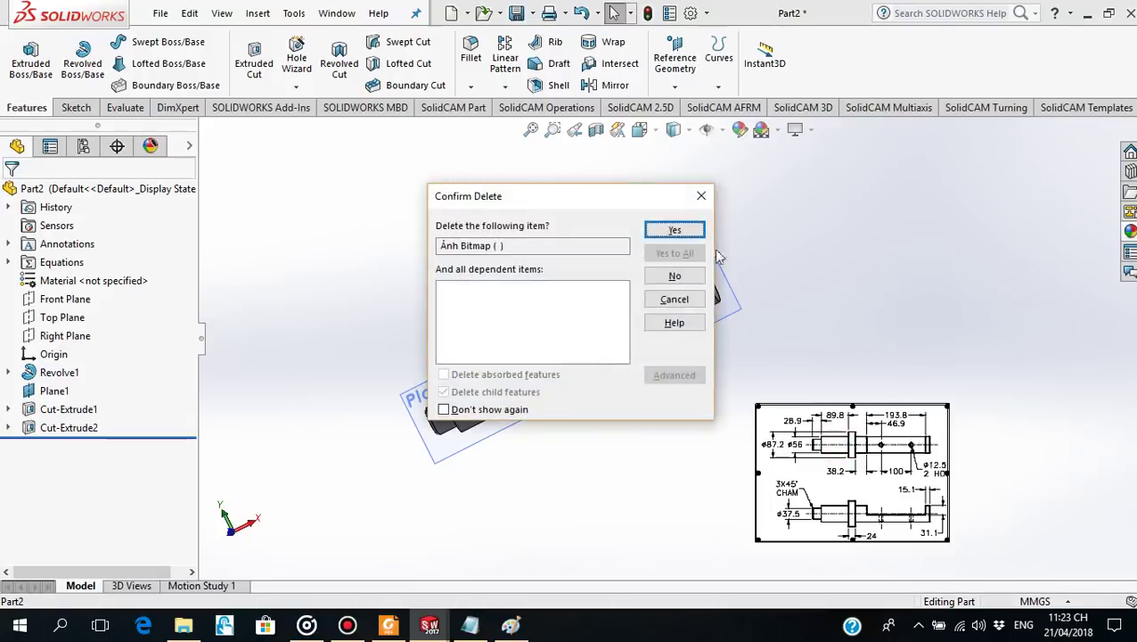
left_click(678, 230)
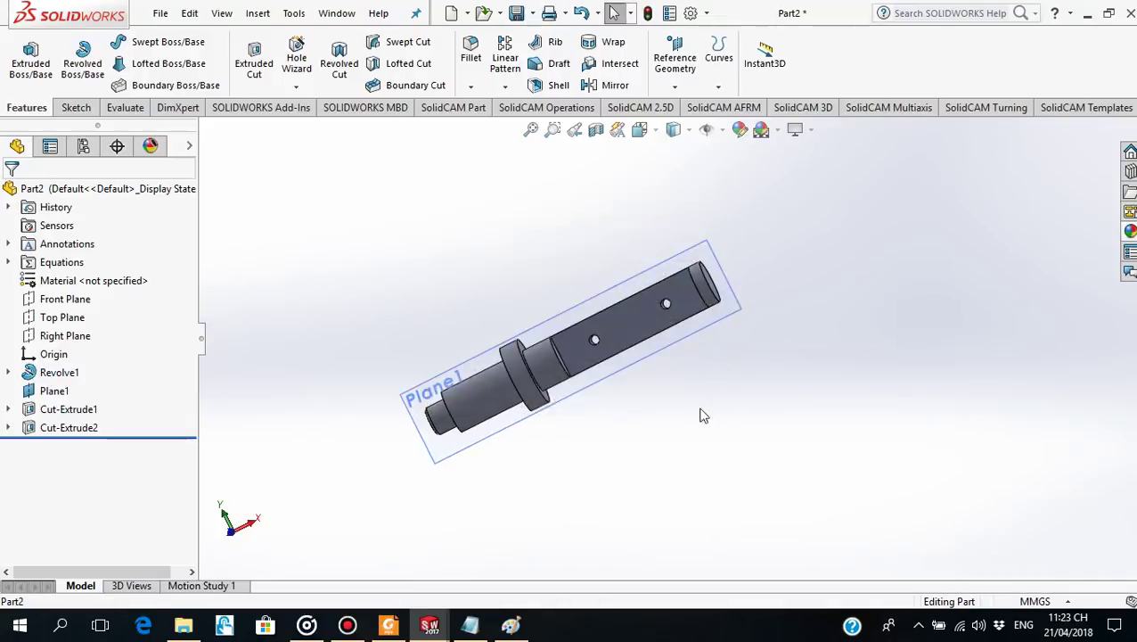
Hide Plane1 and bring the shaft drawing PDF back up in Foxit Reader.
left_click(674, 350)
left_click(774, 301)
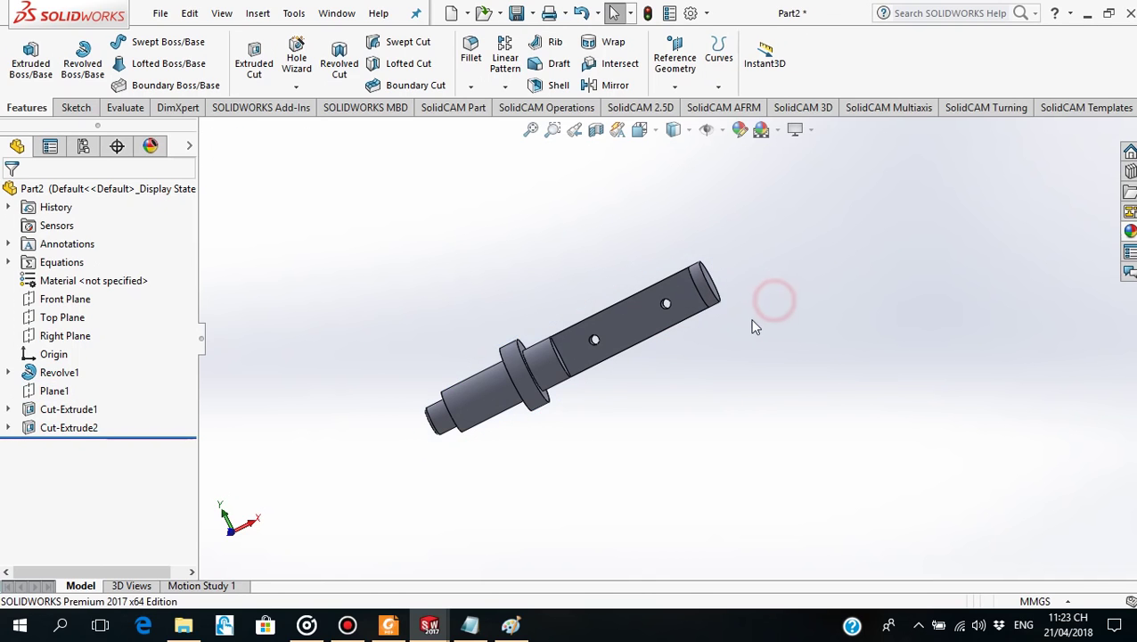
mouse_move(624, 400)
middle_mouse_down()
mouse_move(599, 258)
mouse_move(487, 436)
mouse_move(655, 320)
mouse_move(584, 327)
mouse_move(647, 189)
mouse_move(662, 411)
mouse_move(654, 375)
mouse_move(635, 386)
mouse_move(640, 414)
mouse_move(596, 332)
mouse_move(657, 285)
mouse_move(642, 259)
mouse_move(604, 254)
middle_mouse_up()
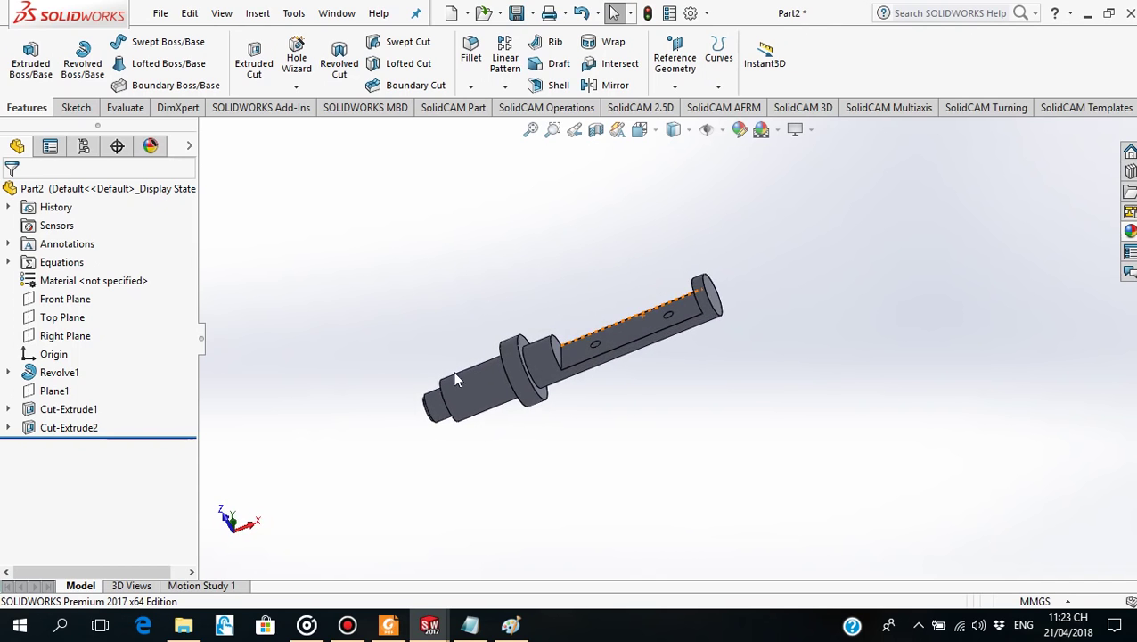
scroll(624, 395, "down", 3)
mouse_move(624, 395)
middle_mouse_down()
mouse_move(640, 410)
mouse_move(497, 578)
middle_mouse_up()
left_click(385, 627)
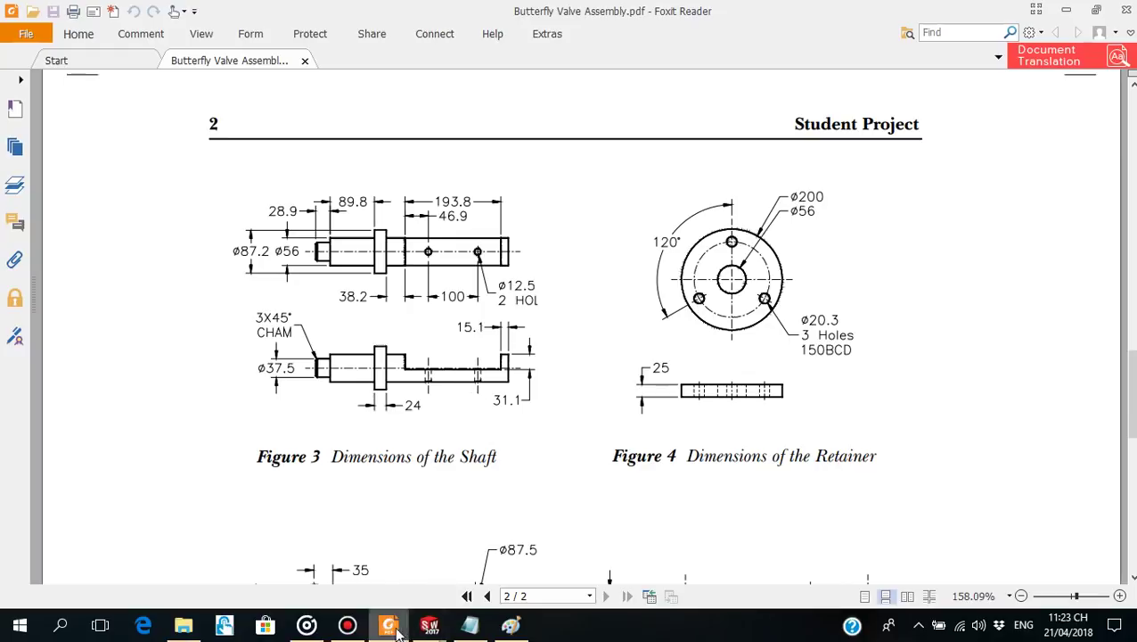
left_click(428, 627)
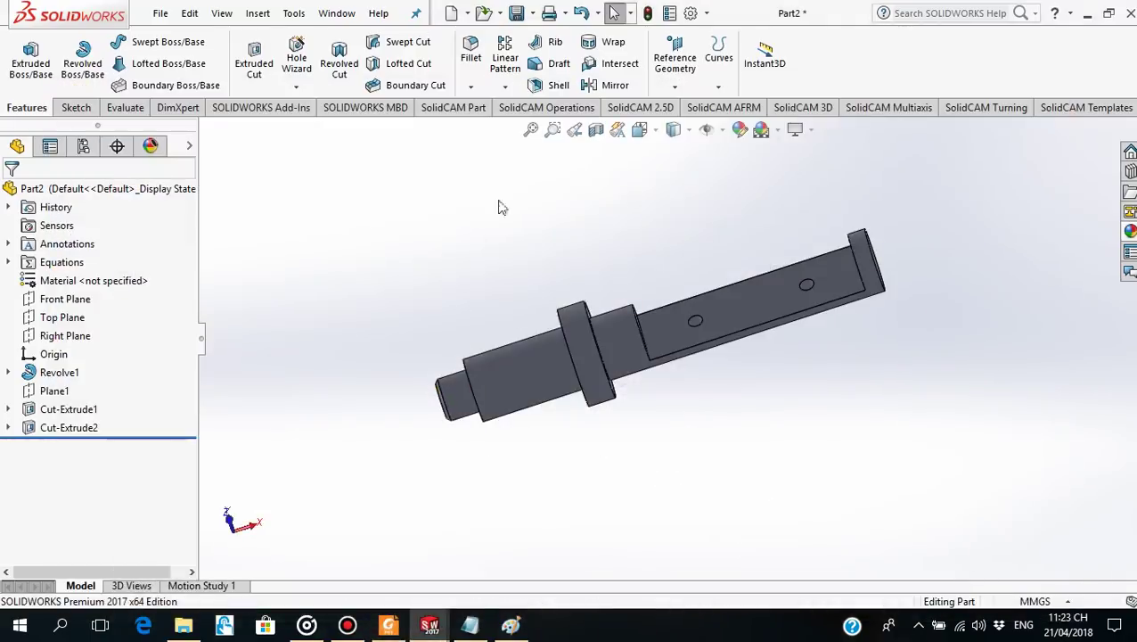
left_click(516, 13)
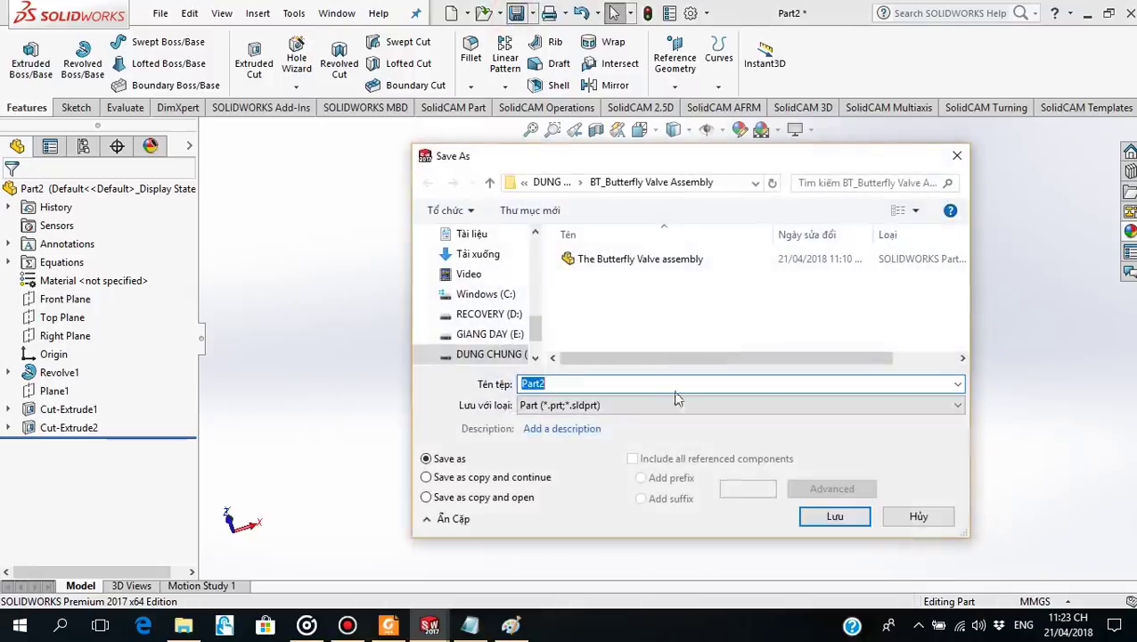
left_click(388, 627)
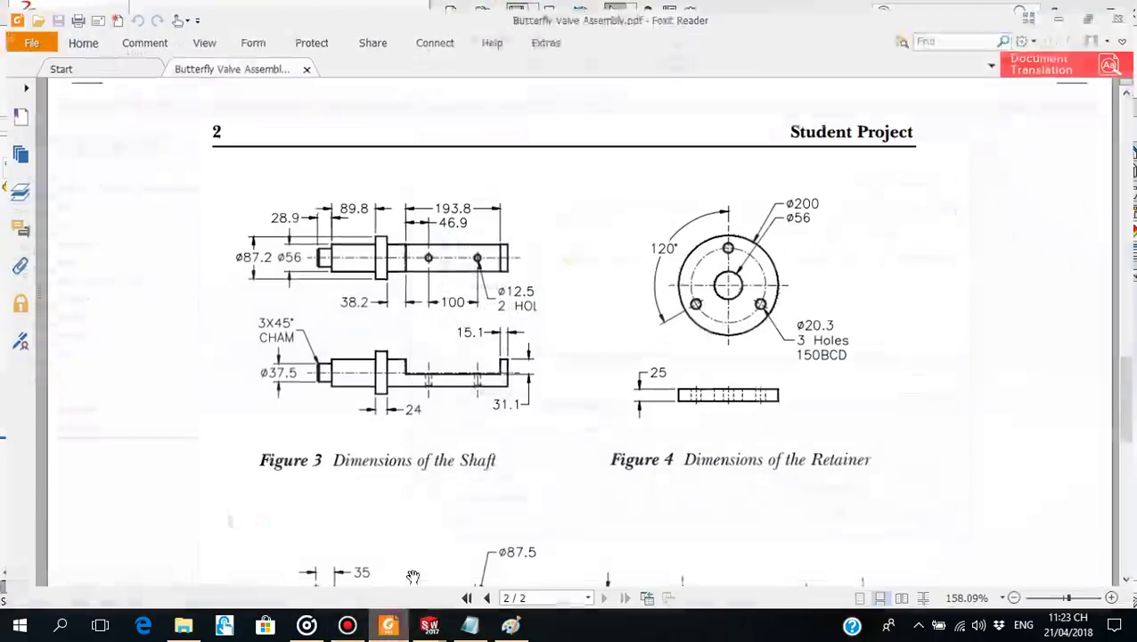
mouse_move(475, 245)
left_mouse_down()
mouse_move(475, 613)
mouse_move(512, 215)
left_mouse_up()
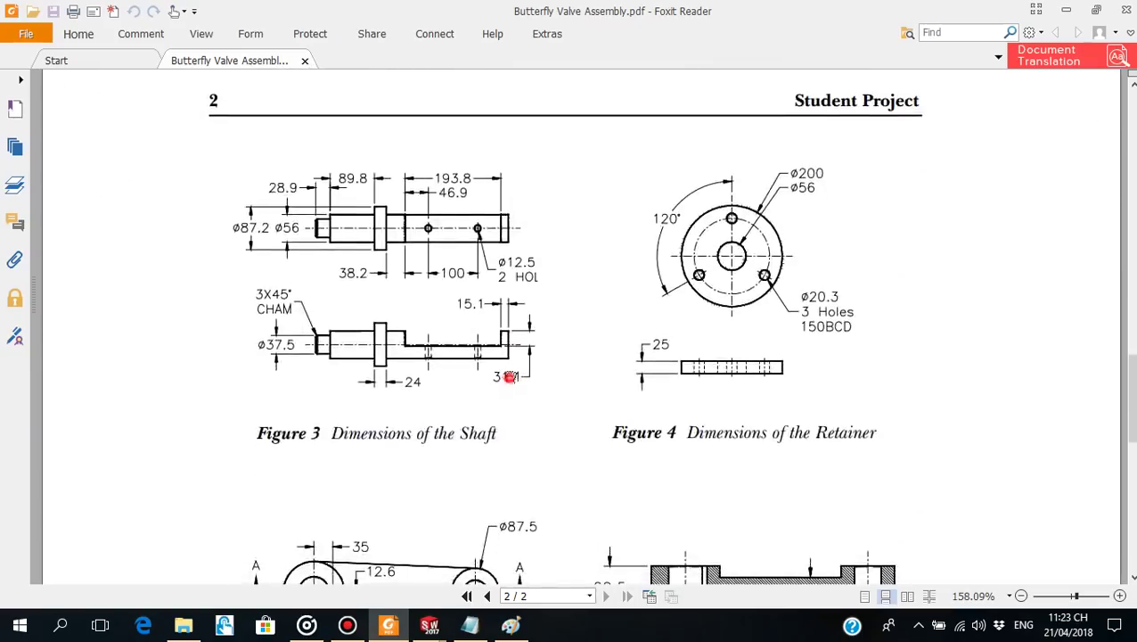
scroll(509, 376, "down", 3)
scroll(521, 498, "up", 6)
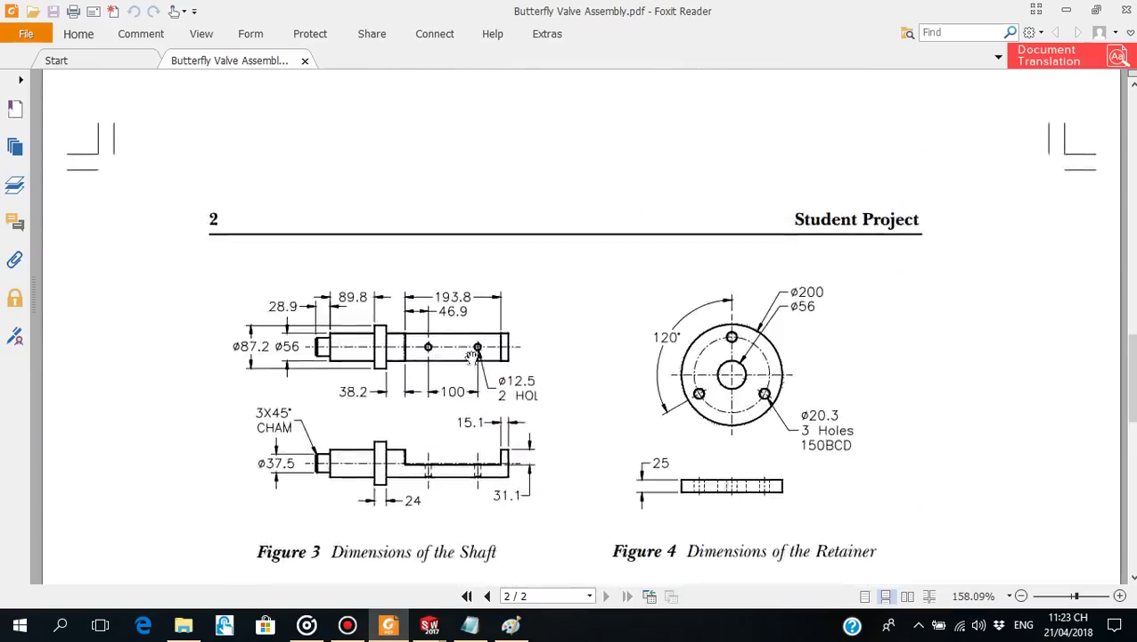
scroll(455, 496, "up", 1)
Save the stepped shaft part with the file name 'Truc'.
left_click(429, 625)
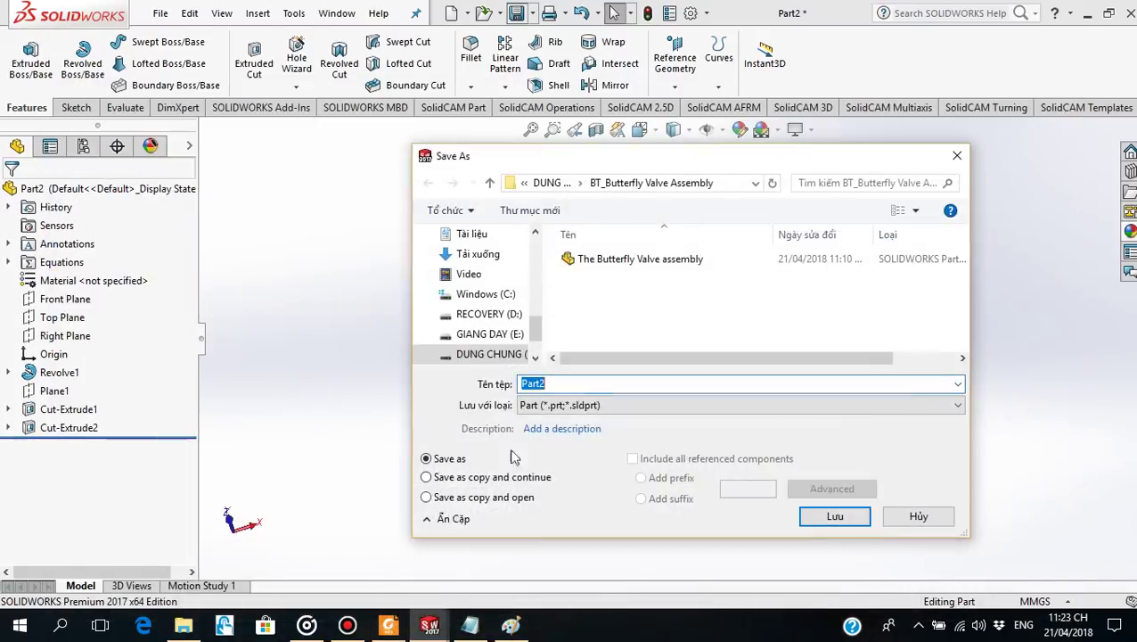
type("T")
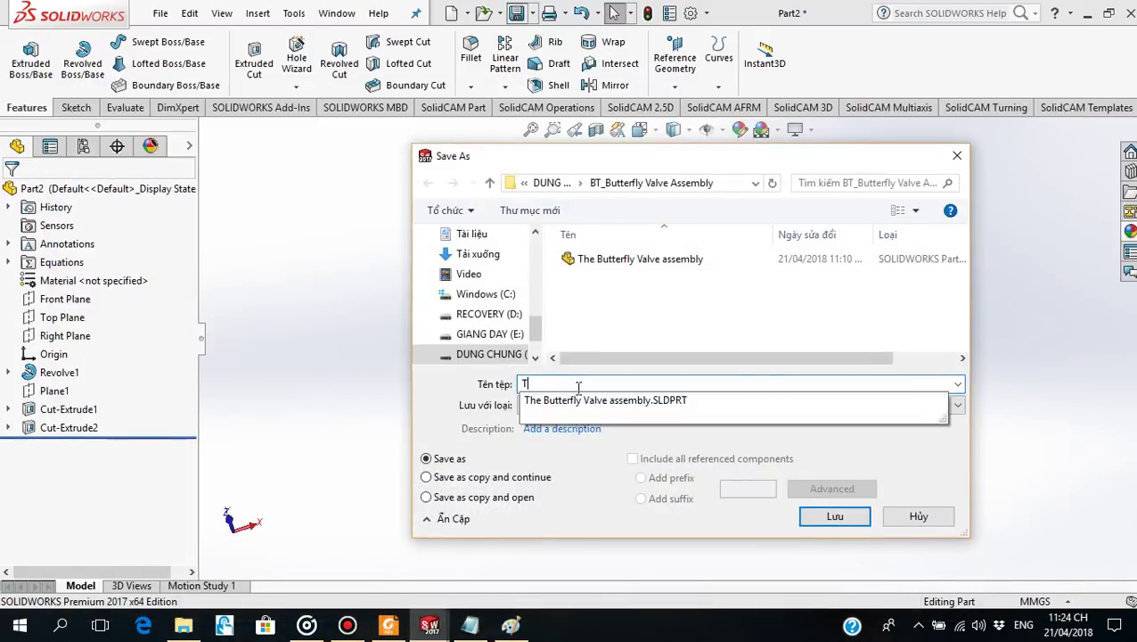
type("ruc")
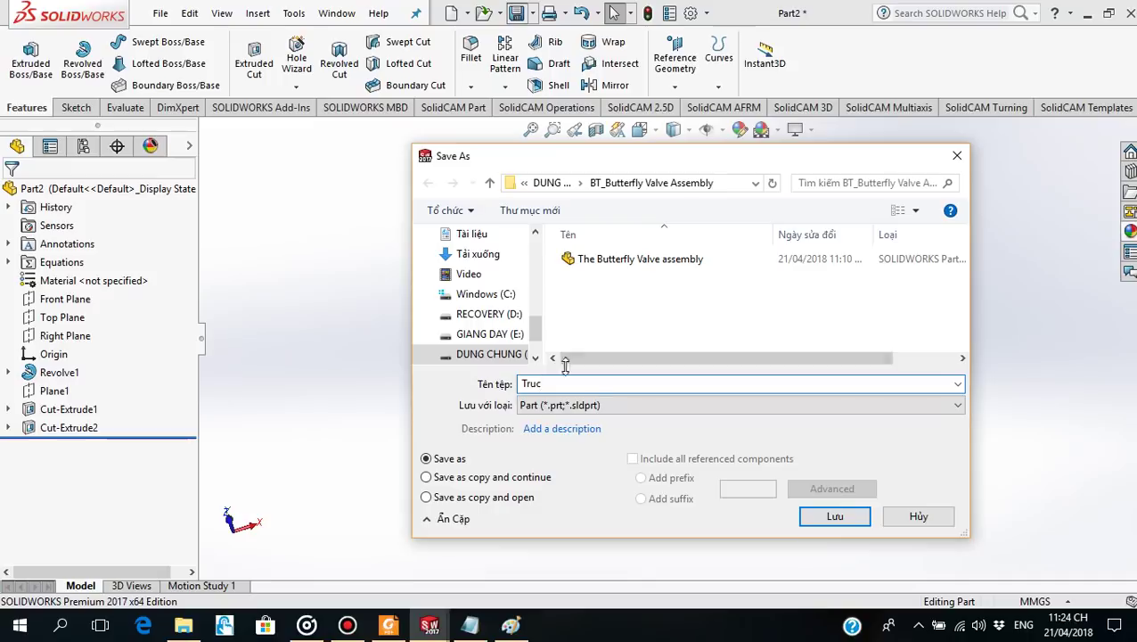
left_click(835, 517)
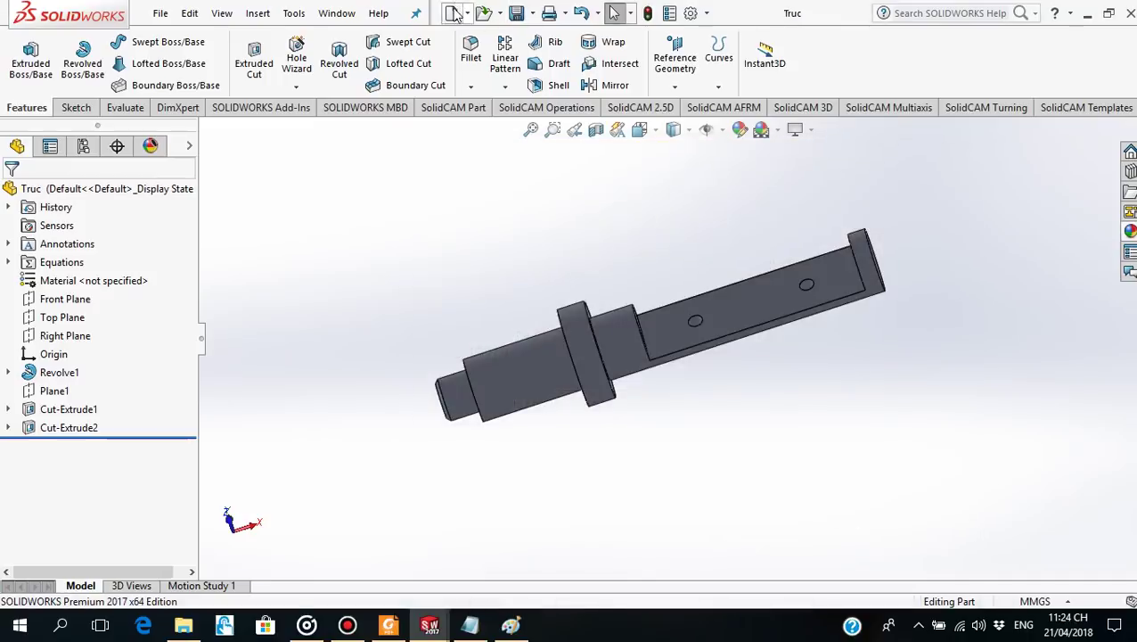
Create a new blank Part document.
left_click(453, 14)
left_click(468, 245)
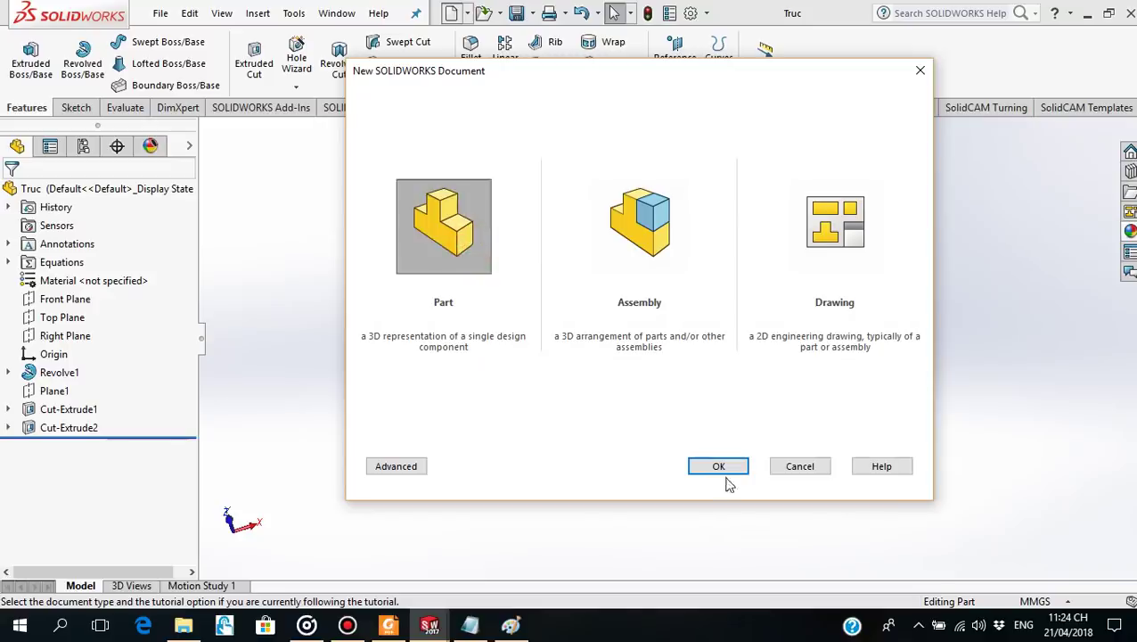
left_click(720, 469)
mouse_move(388, 626)
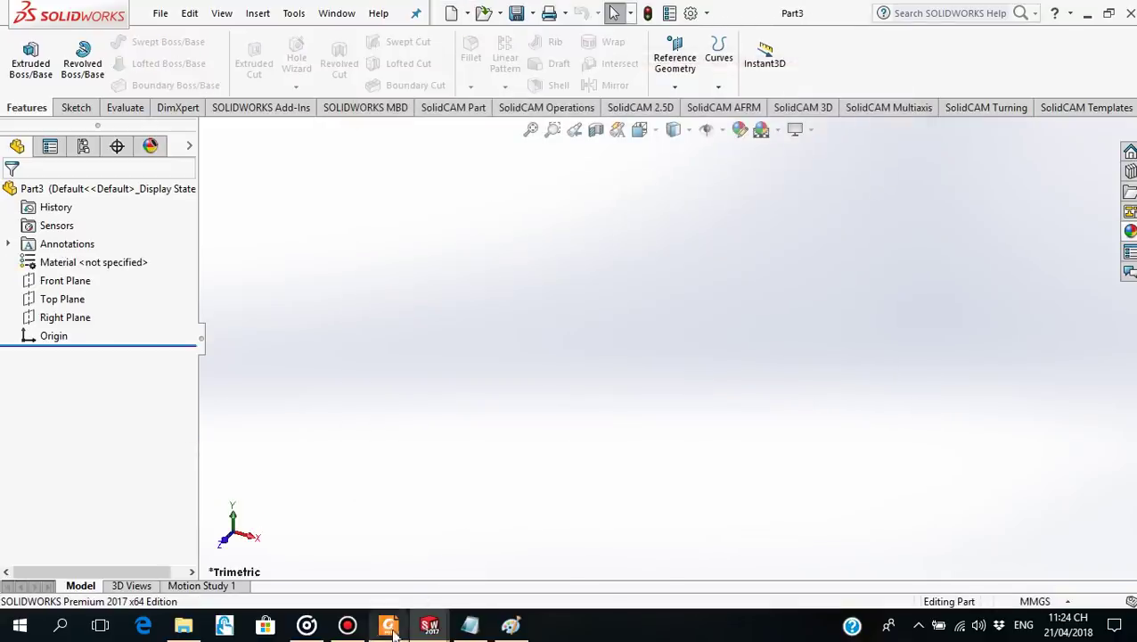
left_click(395, 629)
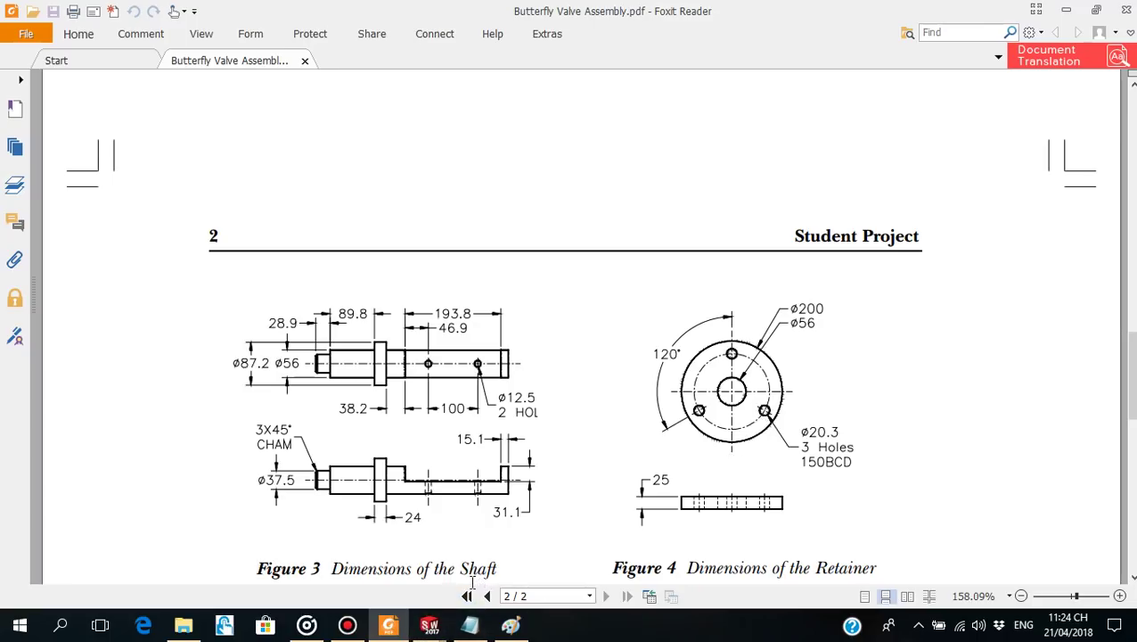
Start a sketch on the Front Plane, viewed Normal To.
left_click(399, 623)
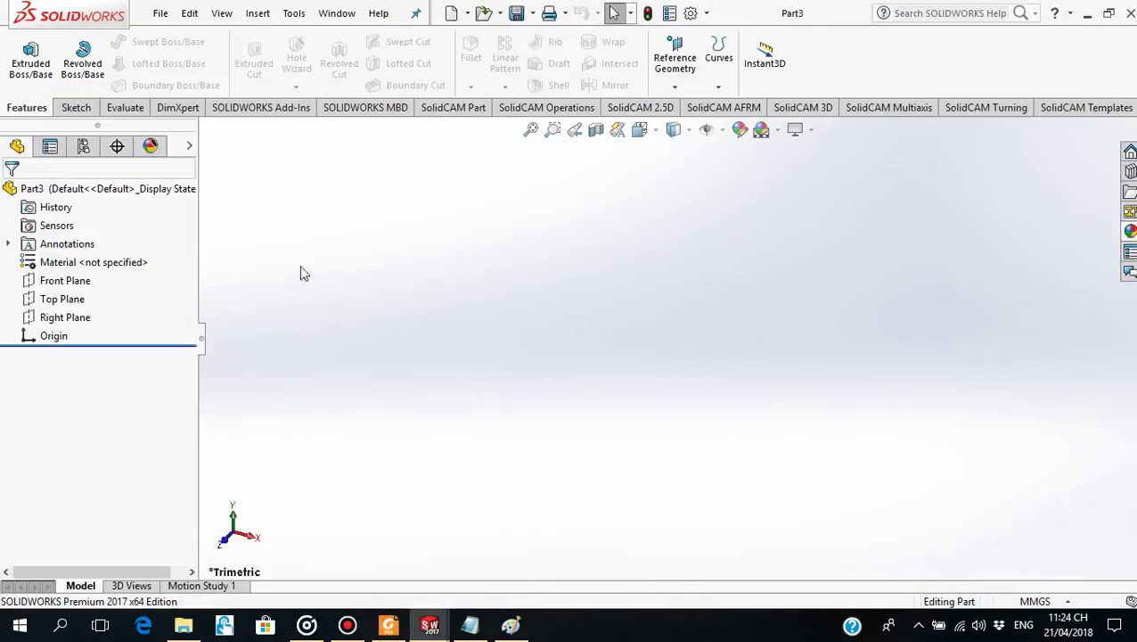
left_click(61, 279)
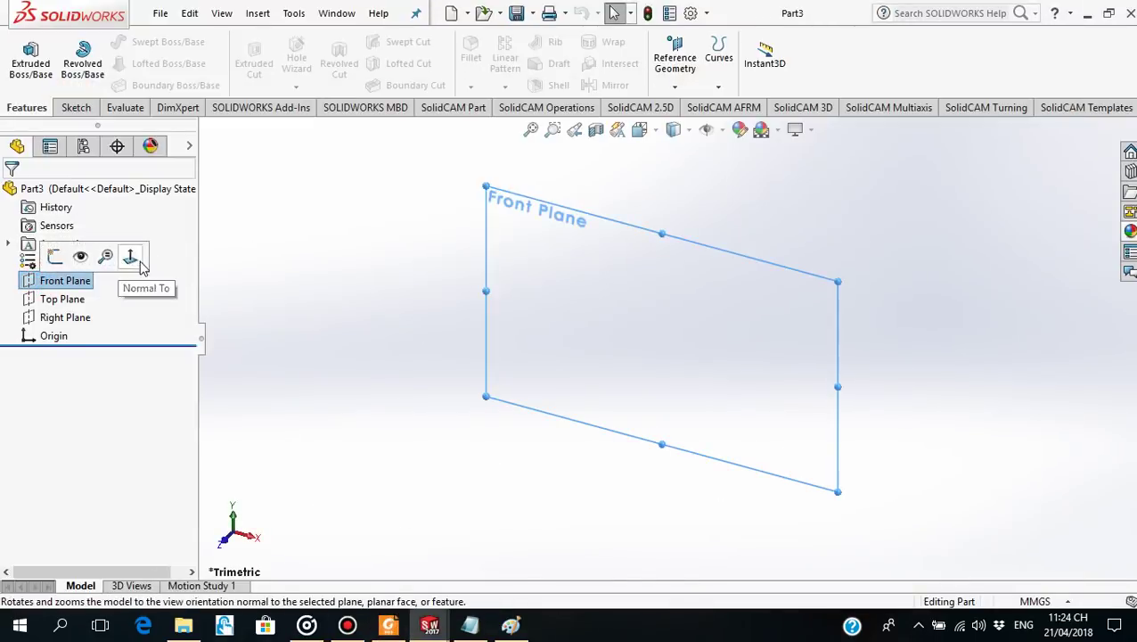
left_click(136, 259)
left_click(62, 280)
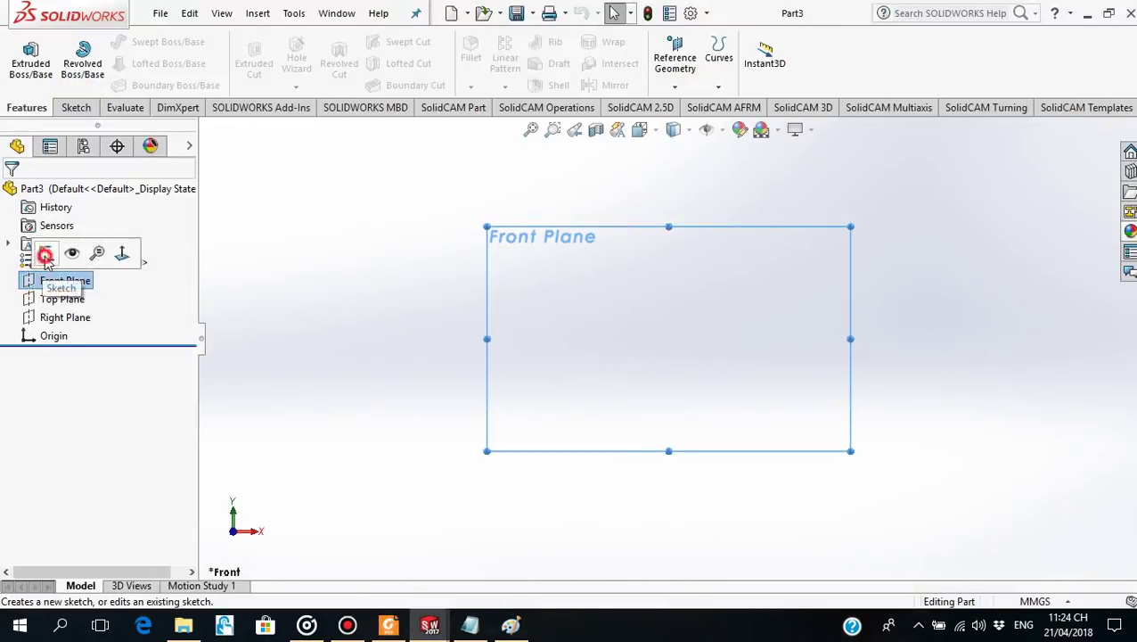
left_click(40, 254)
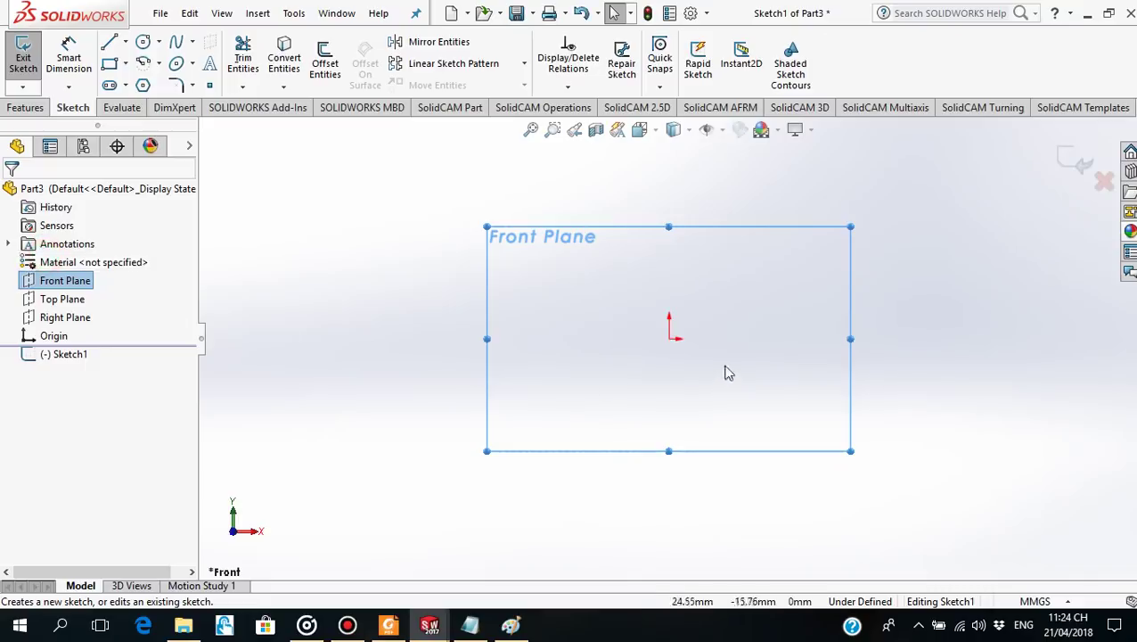
Draw two concentric circles centred on the origin, a large outer and small inner one.
left_click(143, 42)
left_click(670, 337)
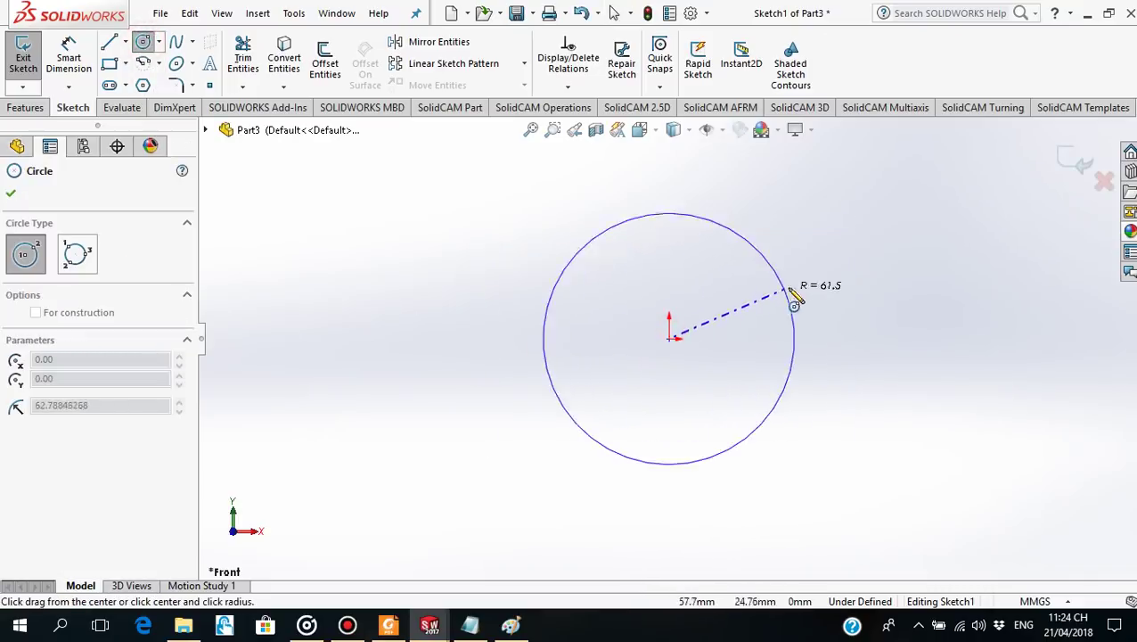
left_click(792, 299)
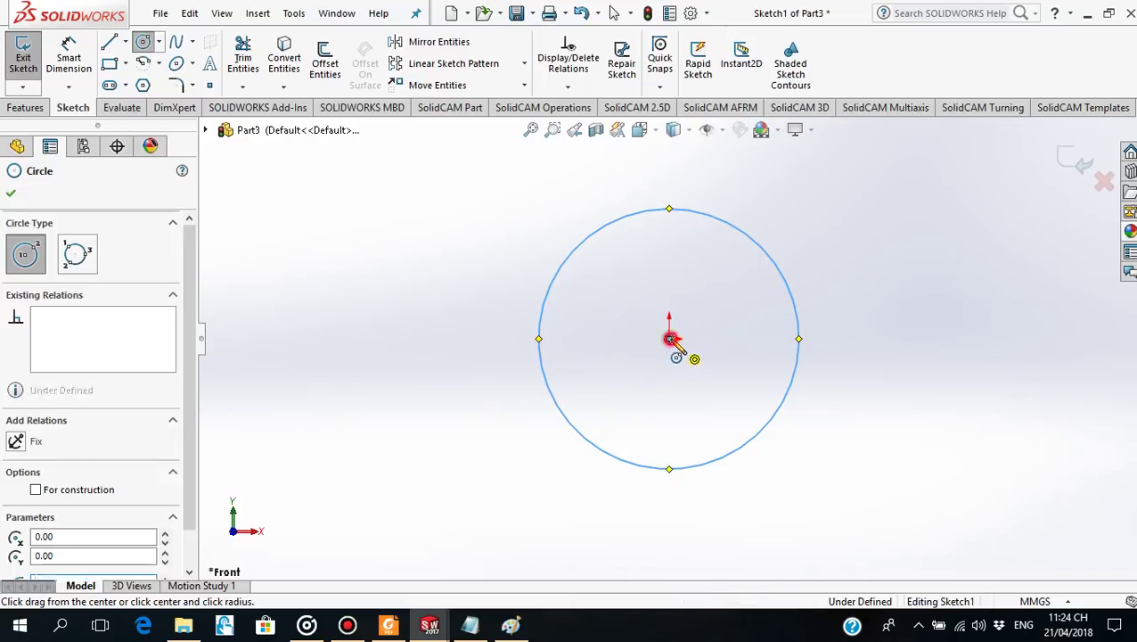
left_click(670, 338)
left_click(708, 318)
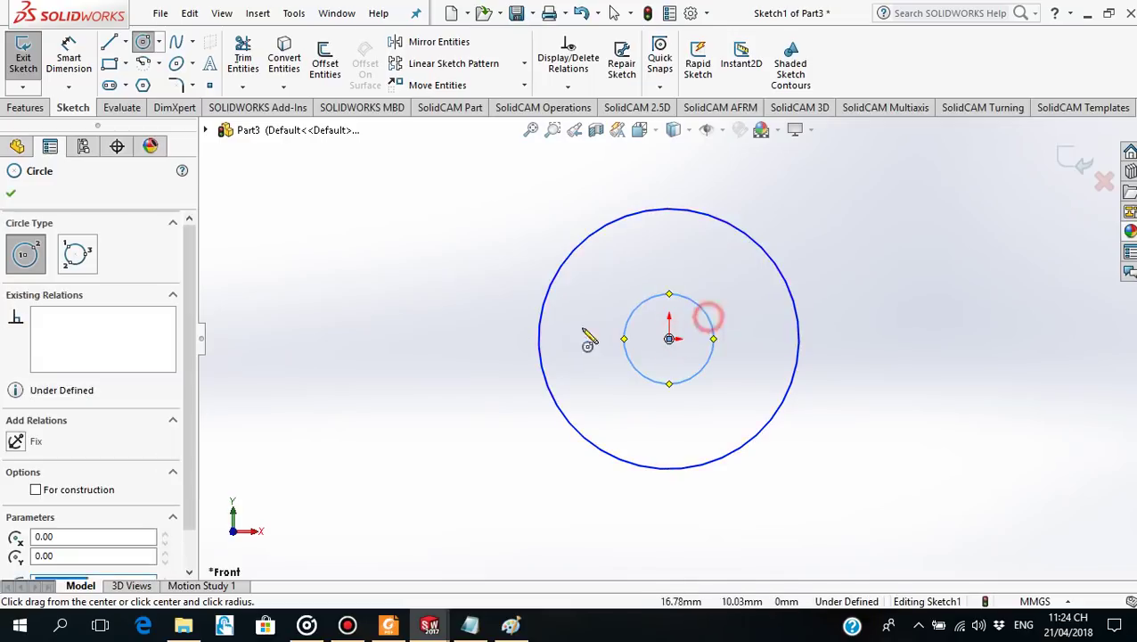
left_click(11, 195)
Dimension the circles Ø56 and Ø200 to fully define Sketch1, then reopen the drawing PDF.
left_click(68, 55)
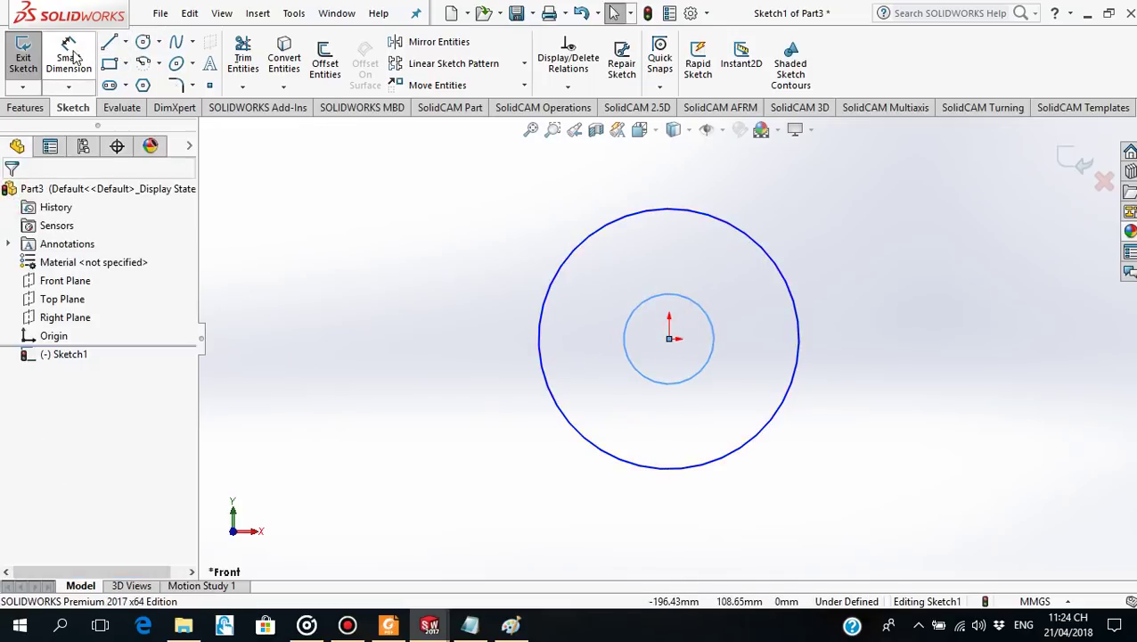
left_click(627, 323)
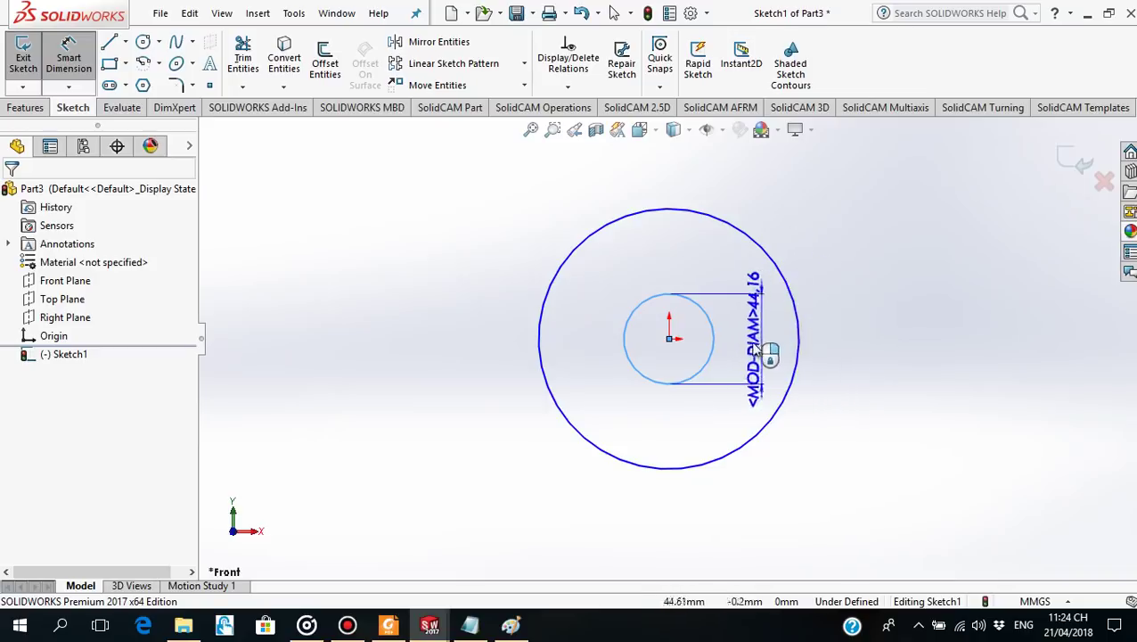
left_click(749, 349)
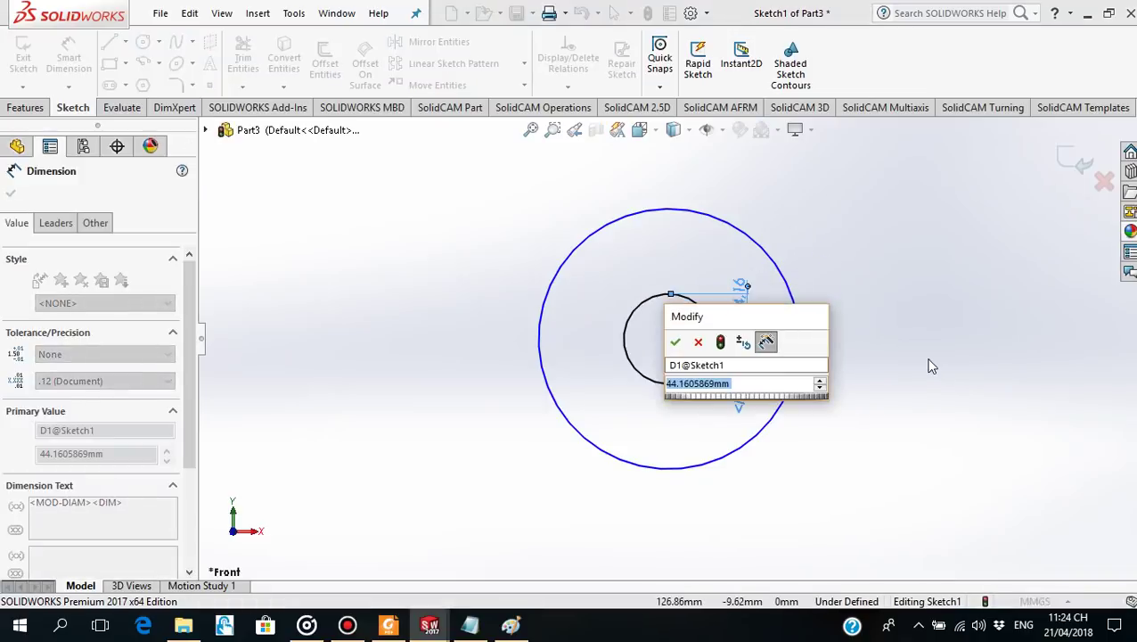
type("56")
key("Return")
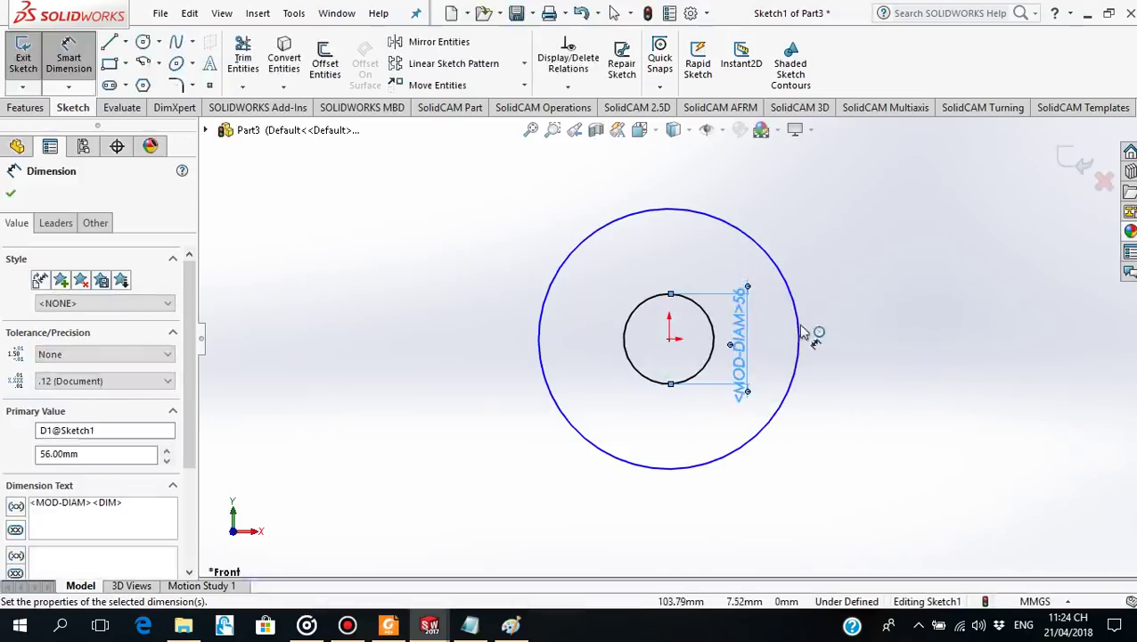
left_click(800, 333)
left_click(834, 349)
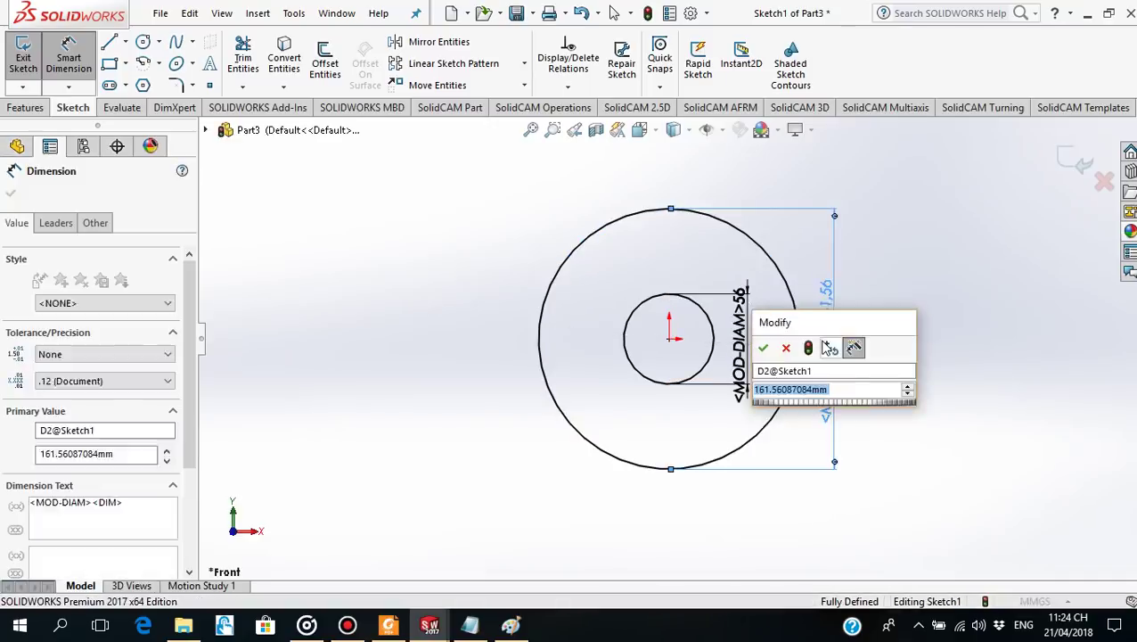
type("200")
key("Return")
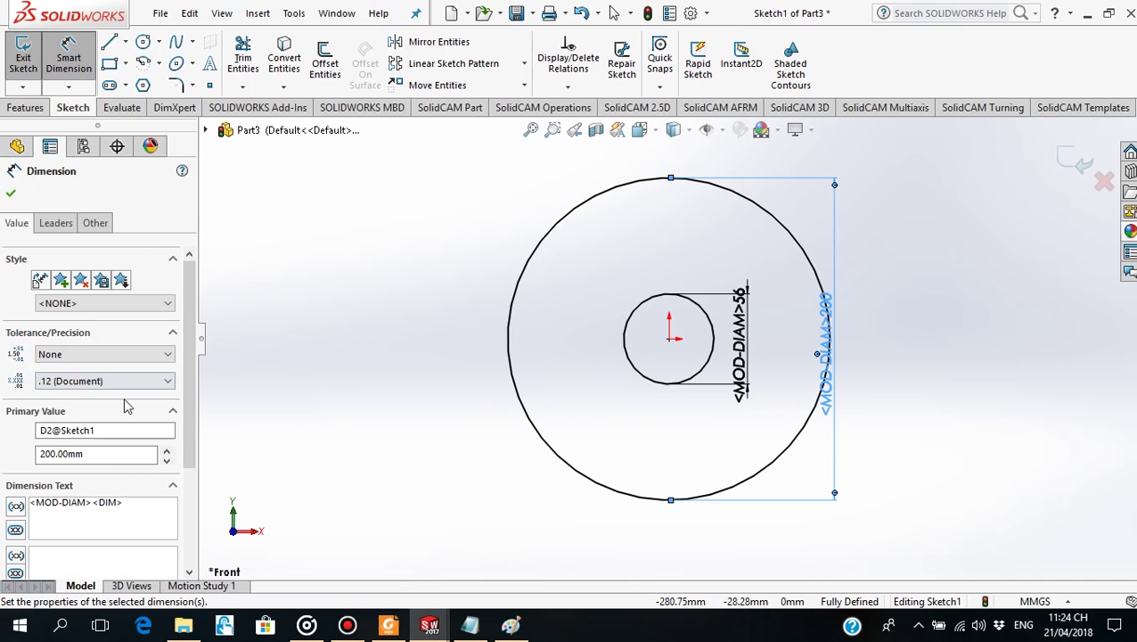
left_click(12, 195)
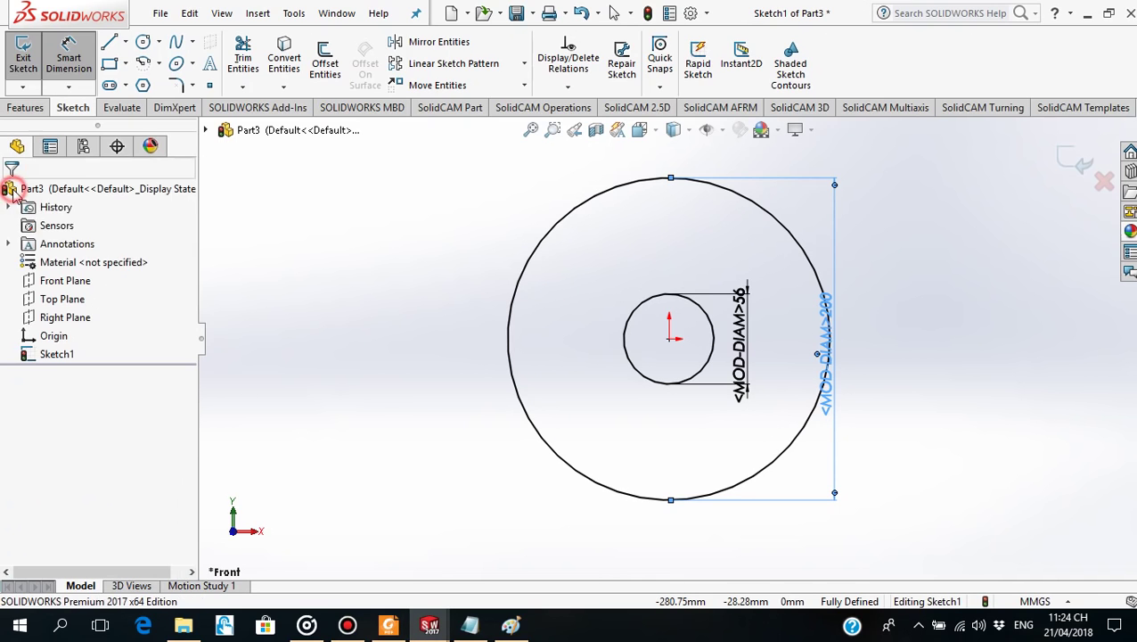
left_click(389, 625)
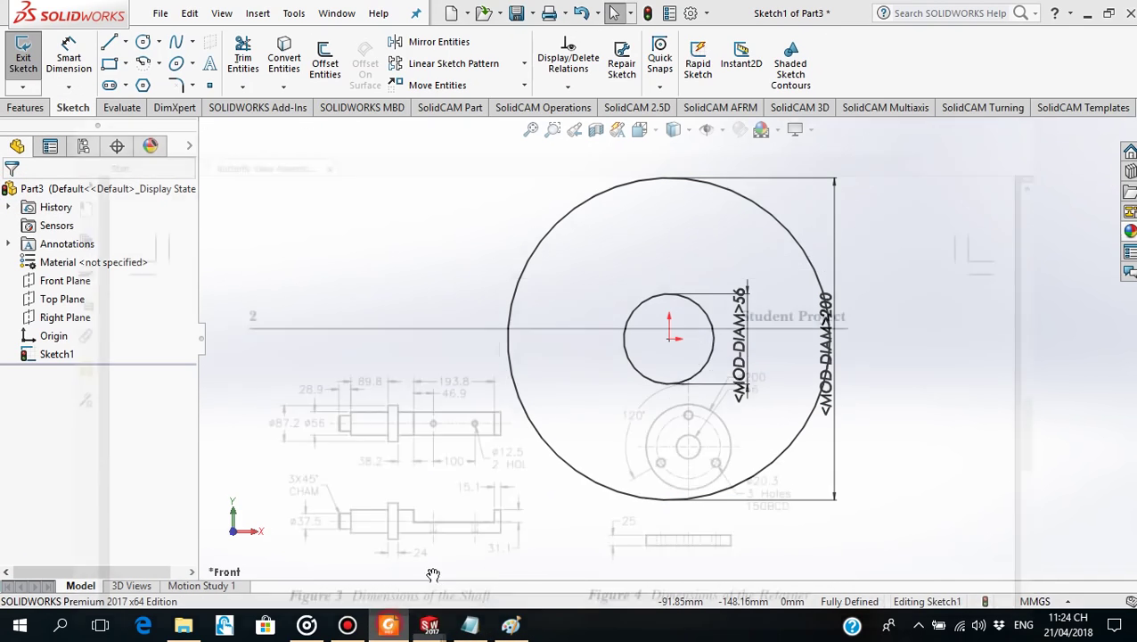
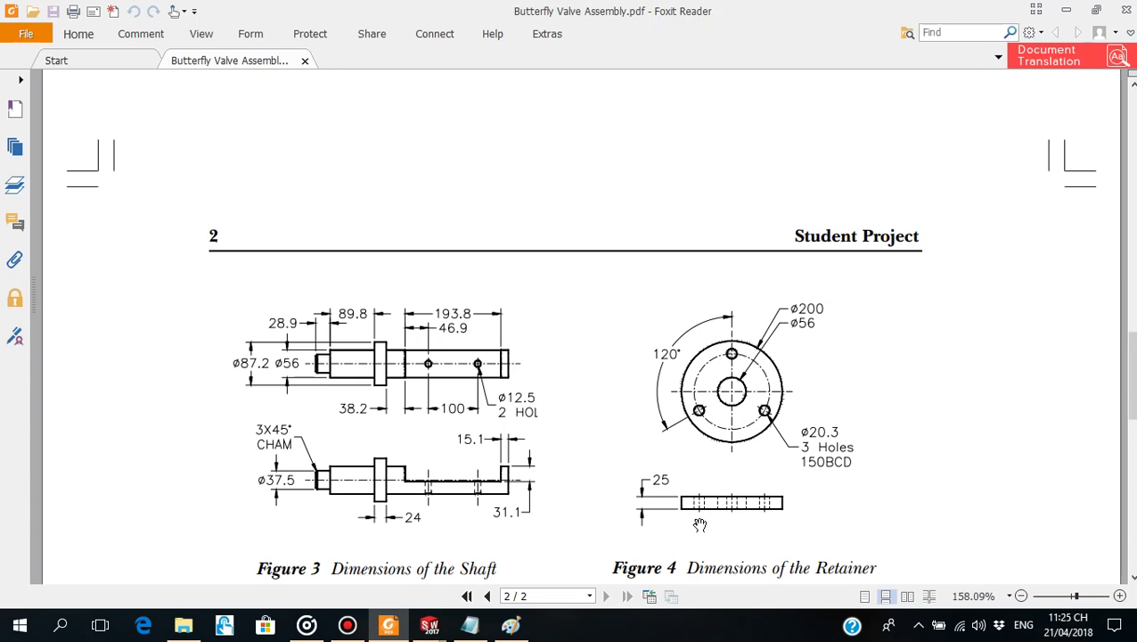
Go back from Foxit Reader to the SOLIDWORKS sketch with the Ø200 and Ø56 circles.
left_click(430, 624)
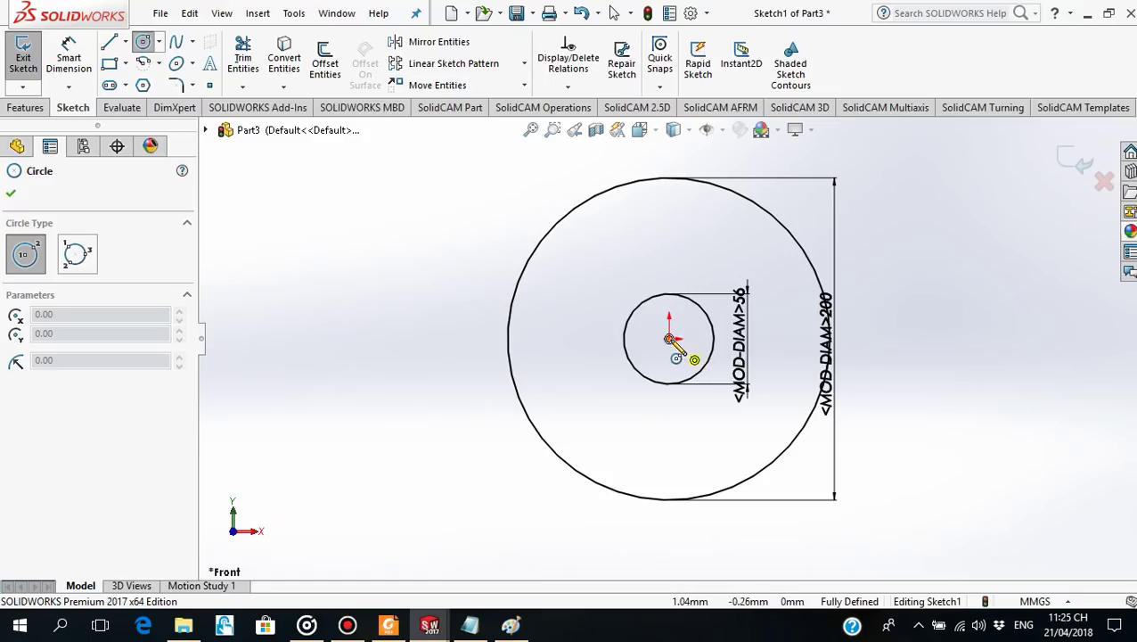
Draw a small circle above the origin and dimension its diameter to 20.3 mm.
left_click(668, 208)
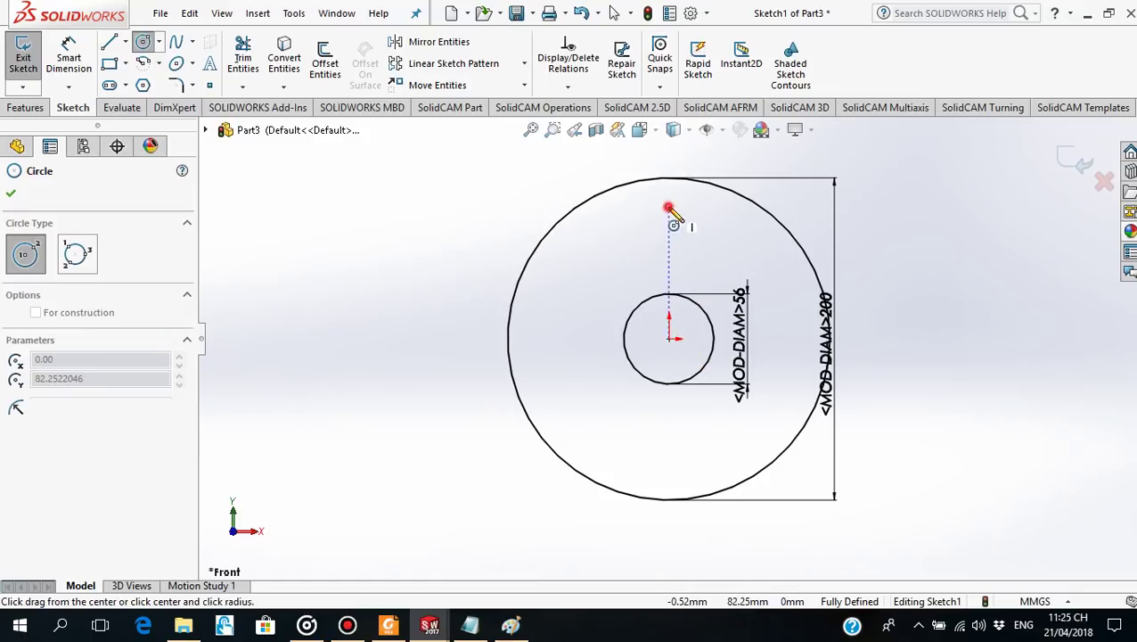
left_click(680, 213)
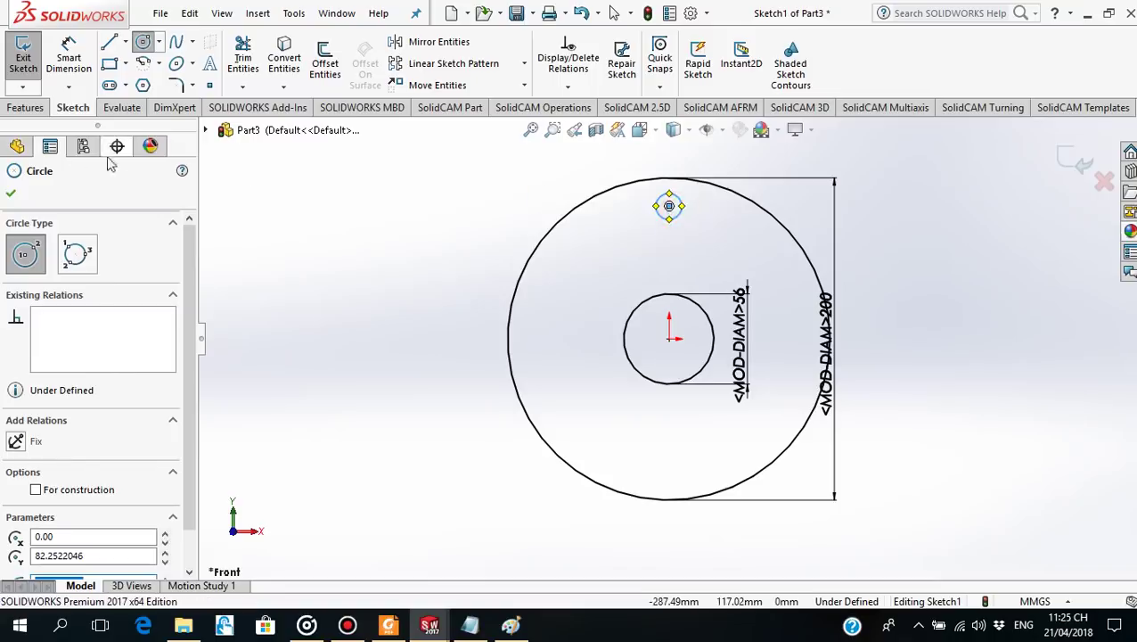
left_click(11, 193)
left_click(69, 57)
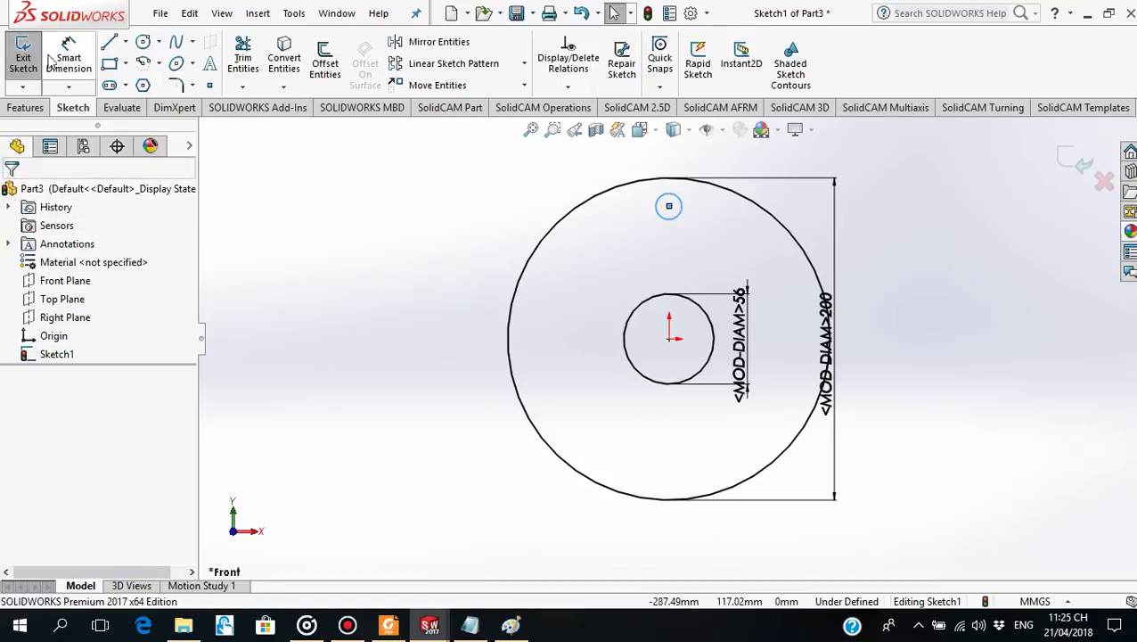
left_click(668, 206)
left_click(489, 214)
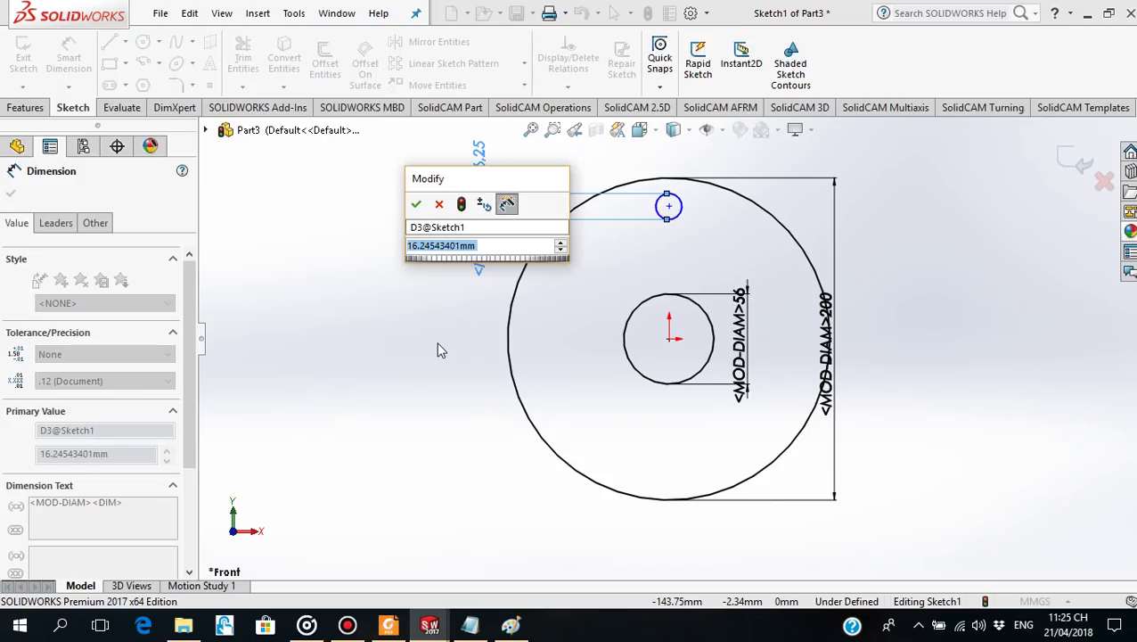
type("20.3")
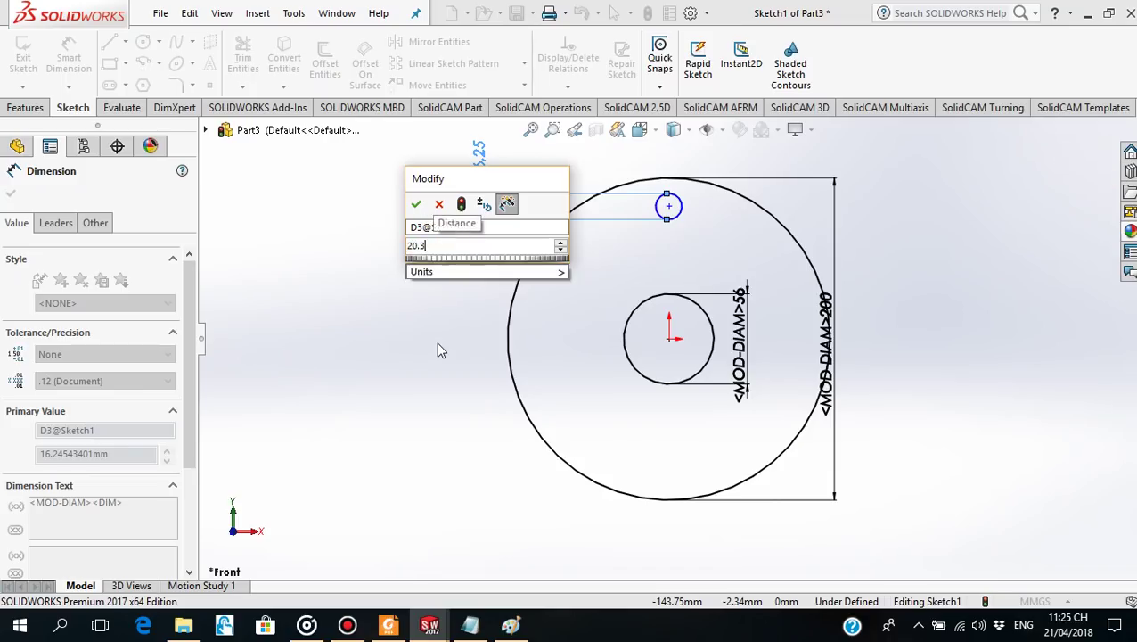
key("Return")
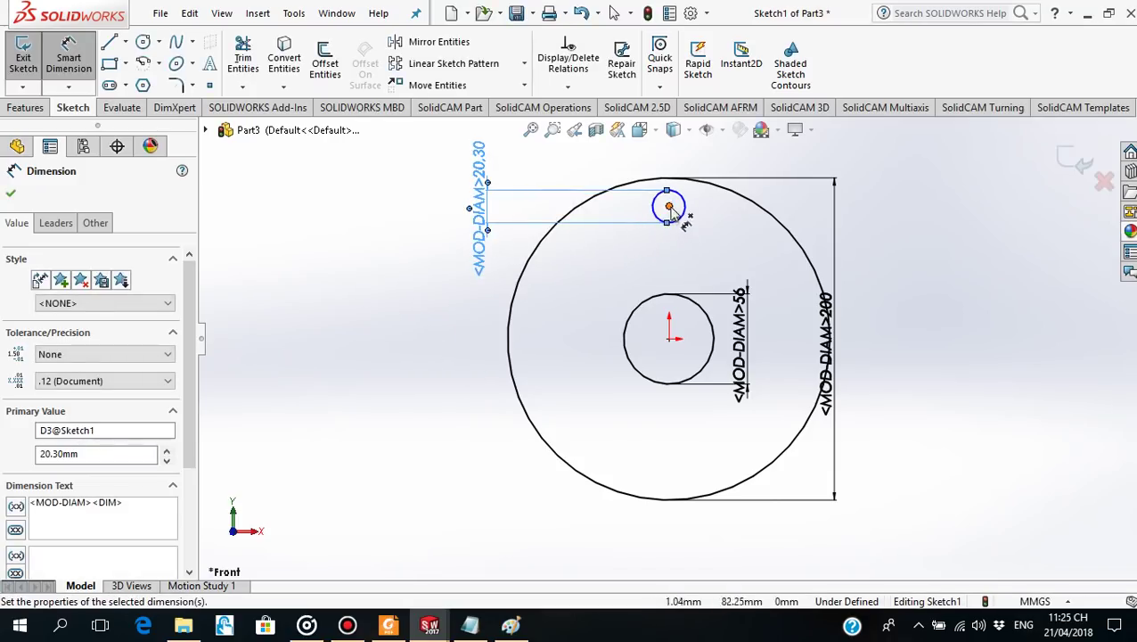
Dimension the circle's centre 75 mm (150/2) above the origin, then check the PDF drawing.
left_click(670, 207)
left_click(669, 339)
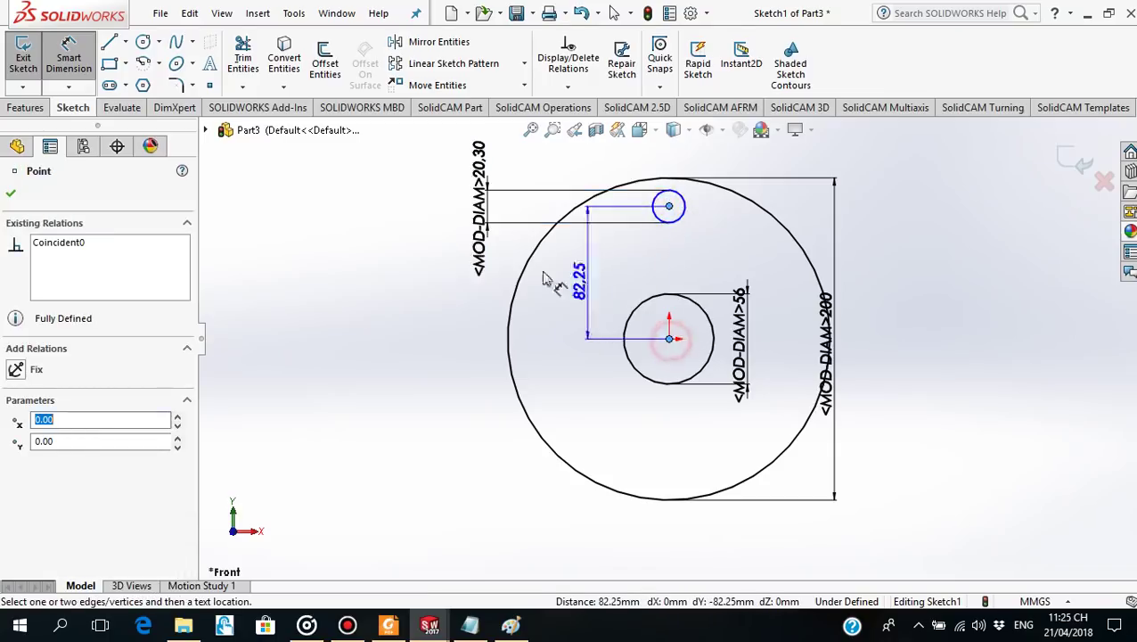
left_click(425, 373)
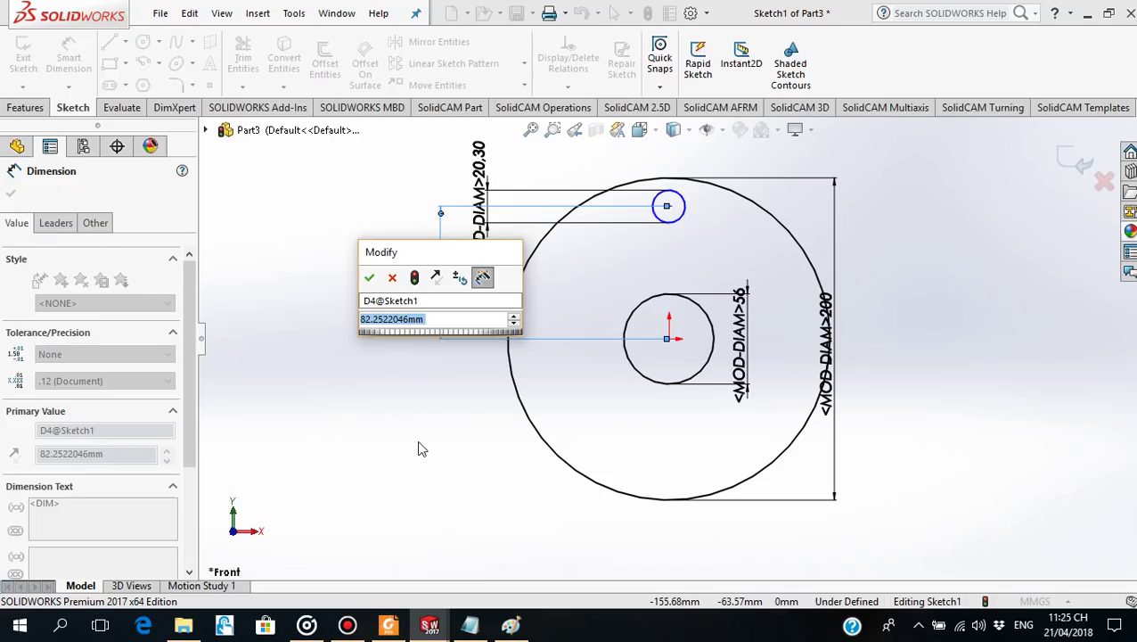
type("150/")
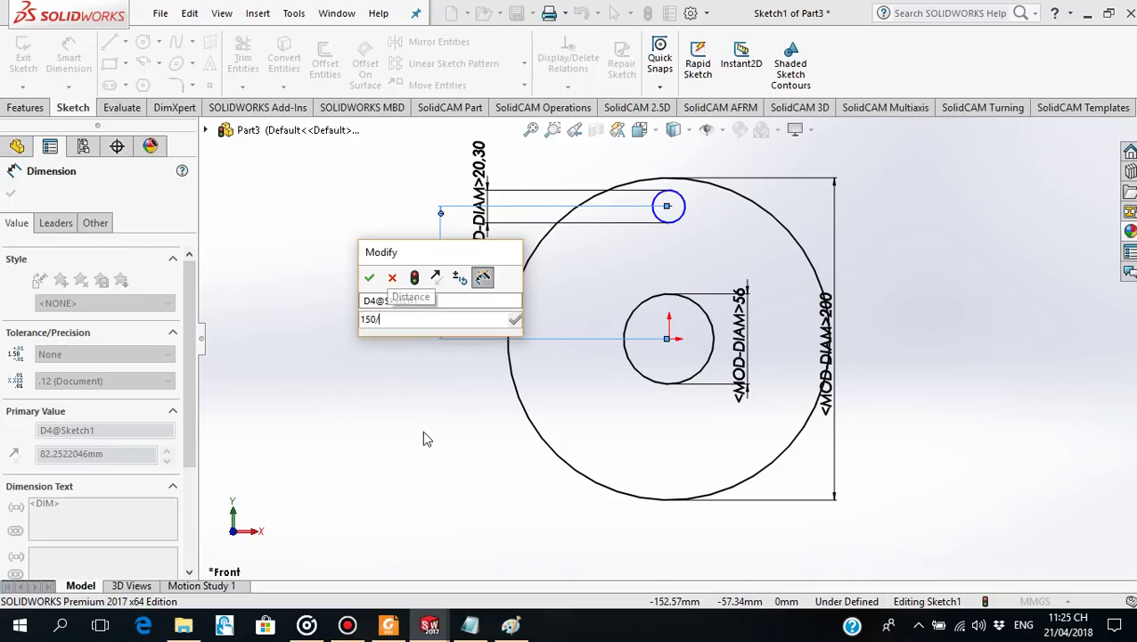
key("Escape")
key("Escape")
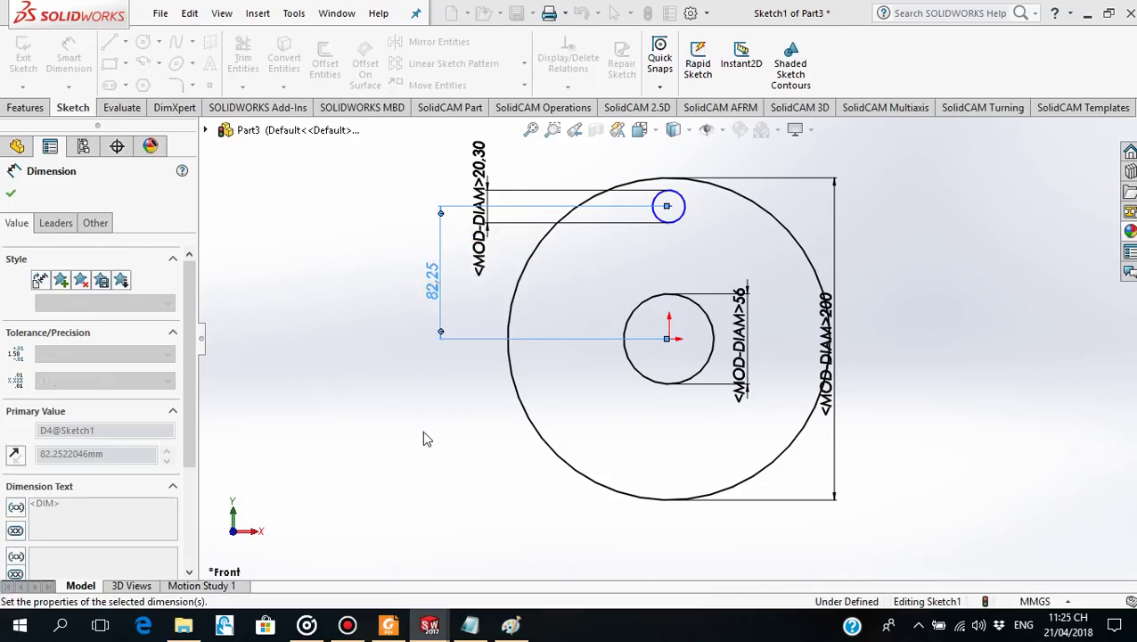
left_click(11, 196)
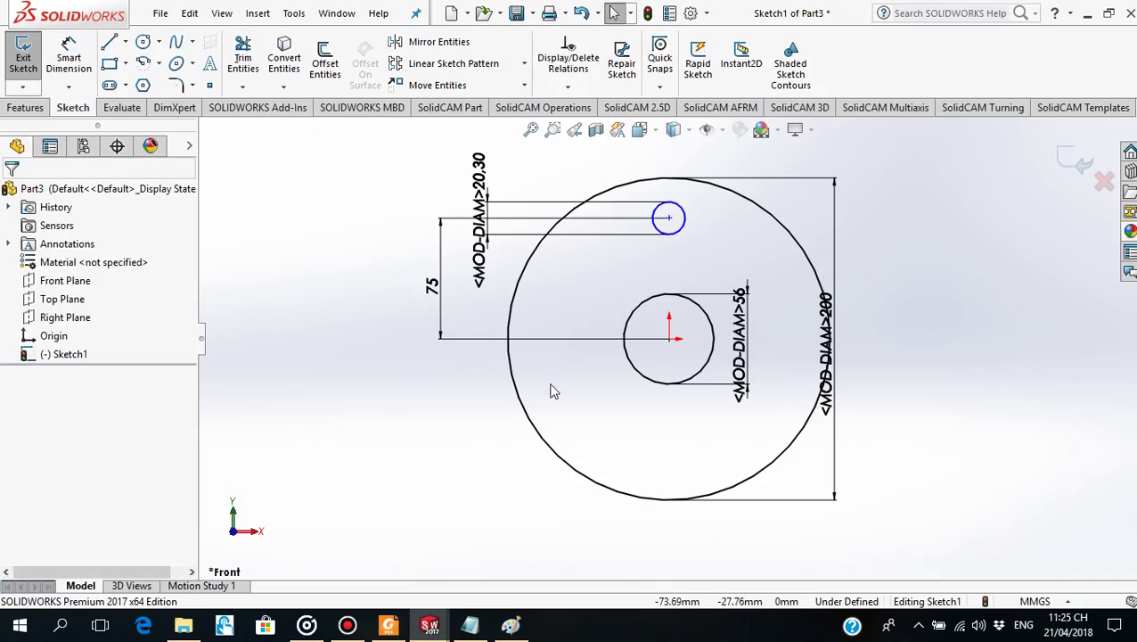
left_click(400, 629)
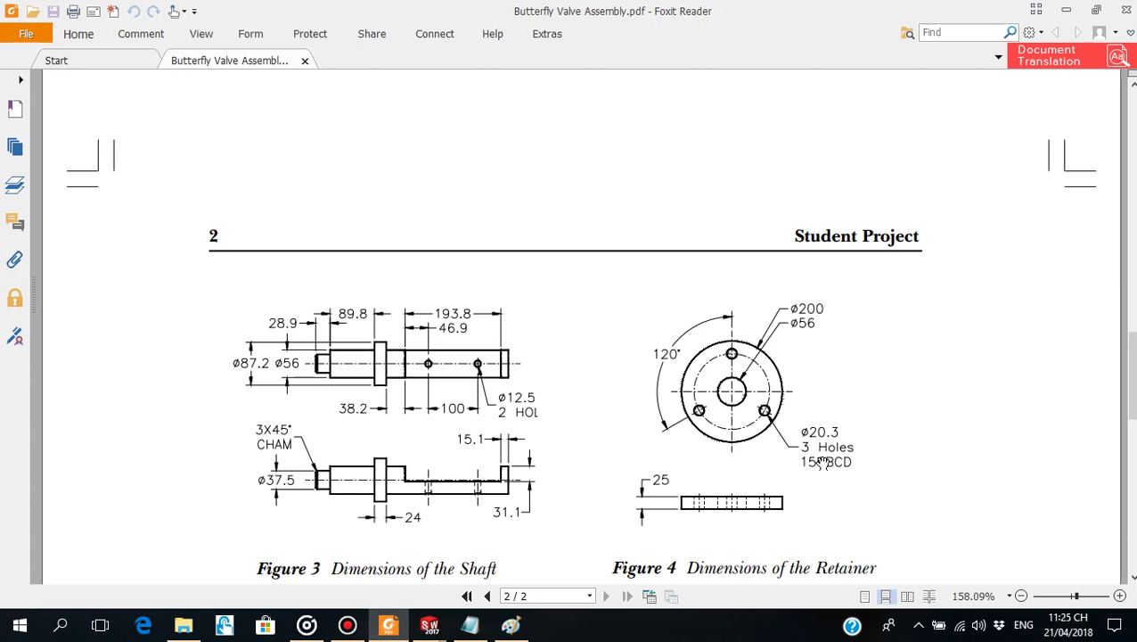
left_click(388, 630)
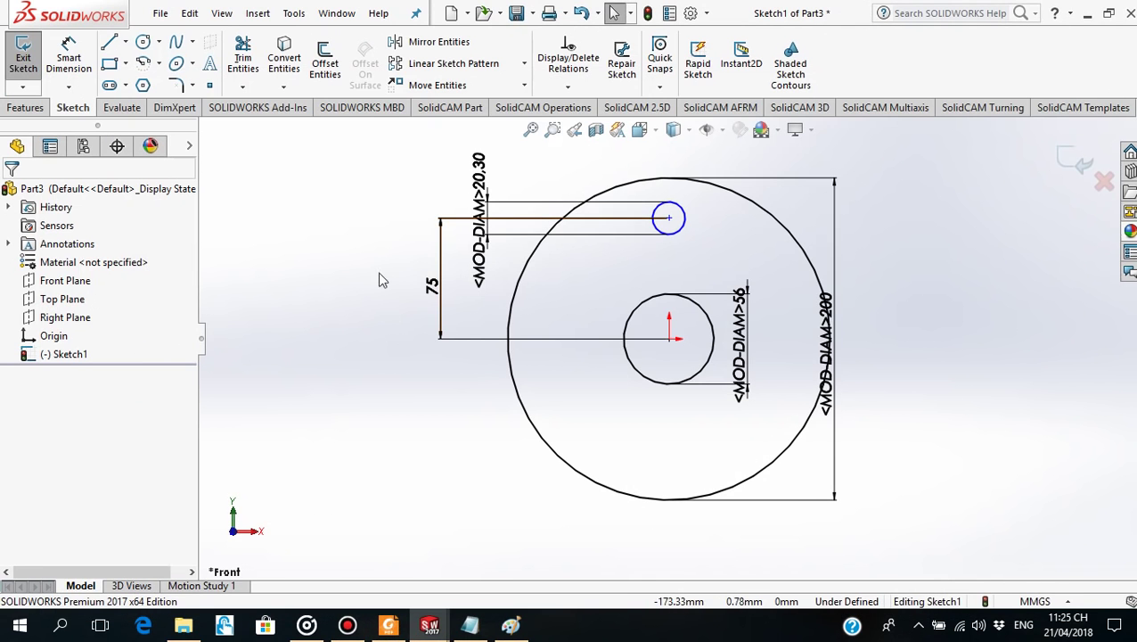
Circular-pattern the Ø20.30 circle into 3 equally spaced instances around the origin.
left_click(525, 65)
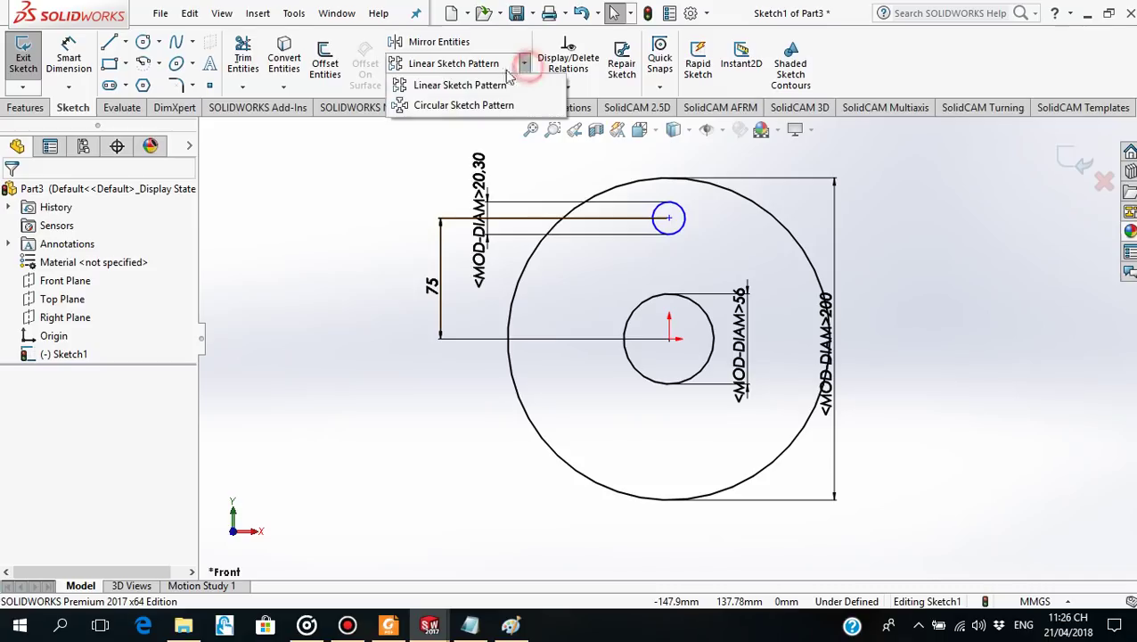
left_click(460, 104)
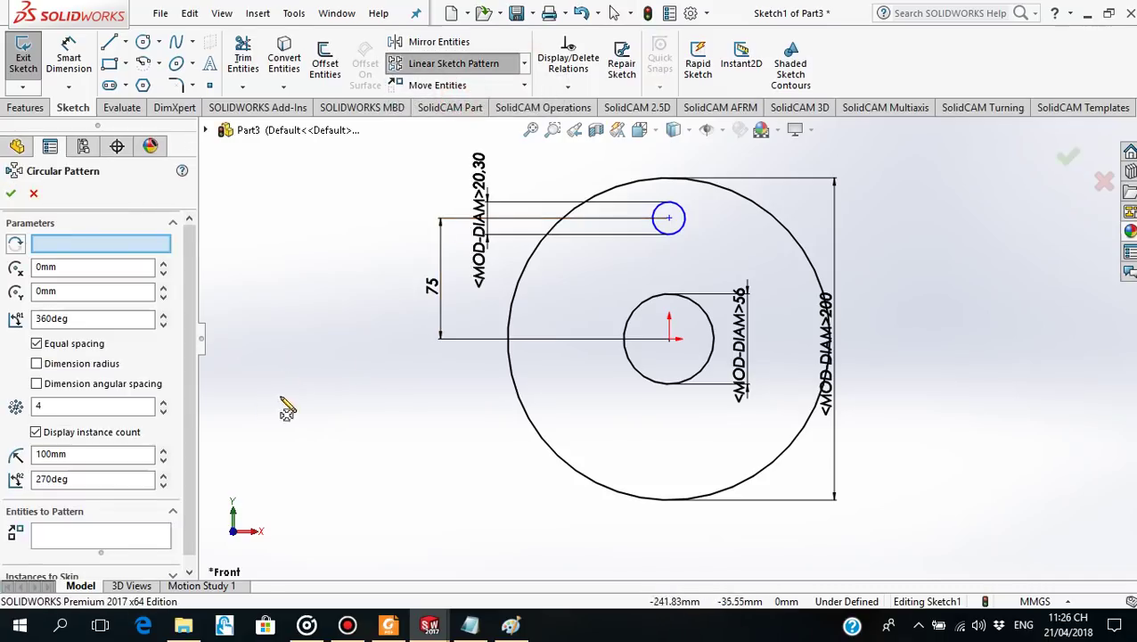
left_click(678, 242)
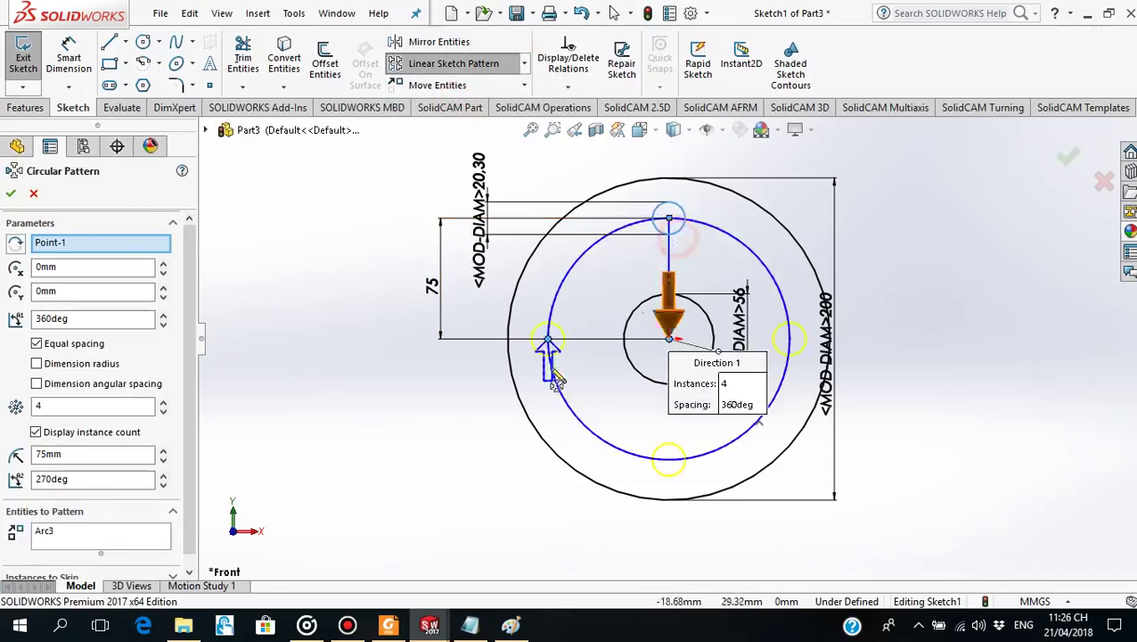
left_click(163, 411)
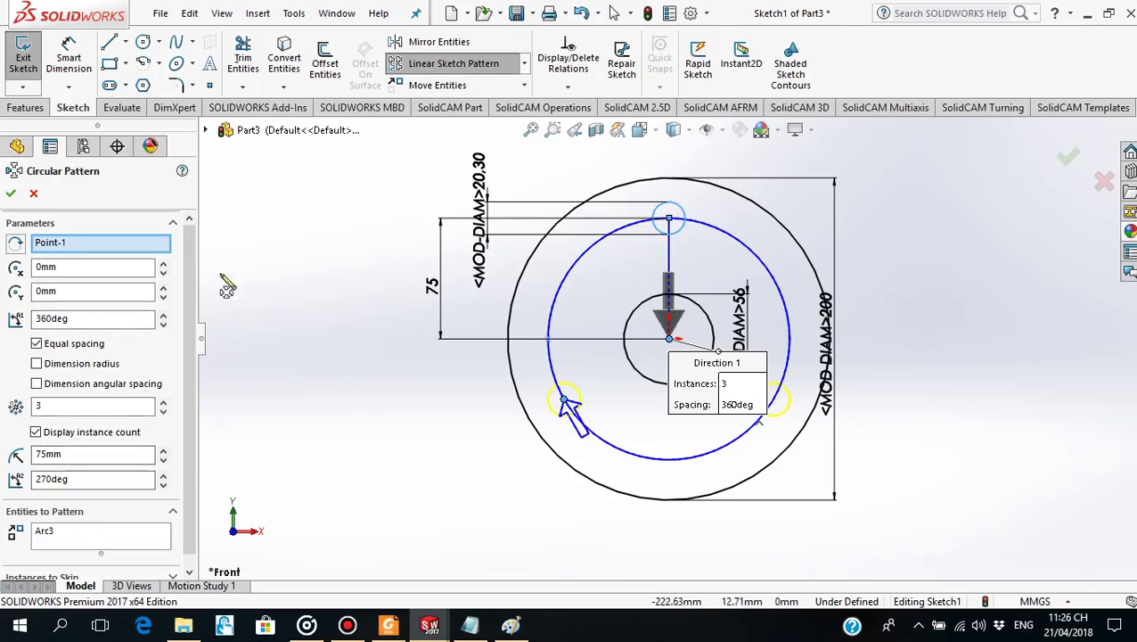
left_click(12, 196)
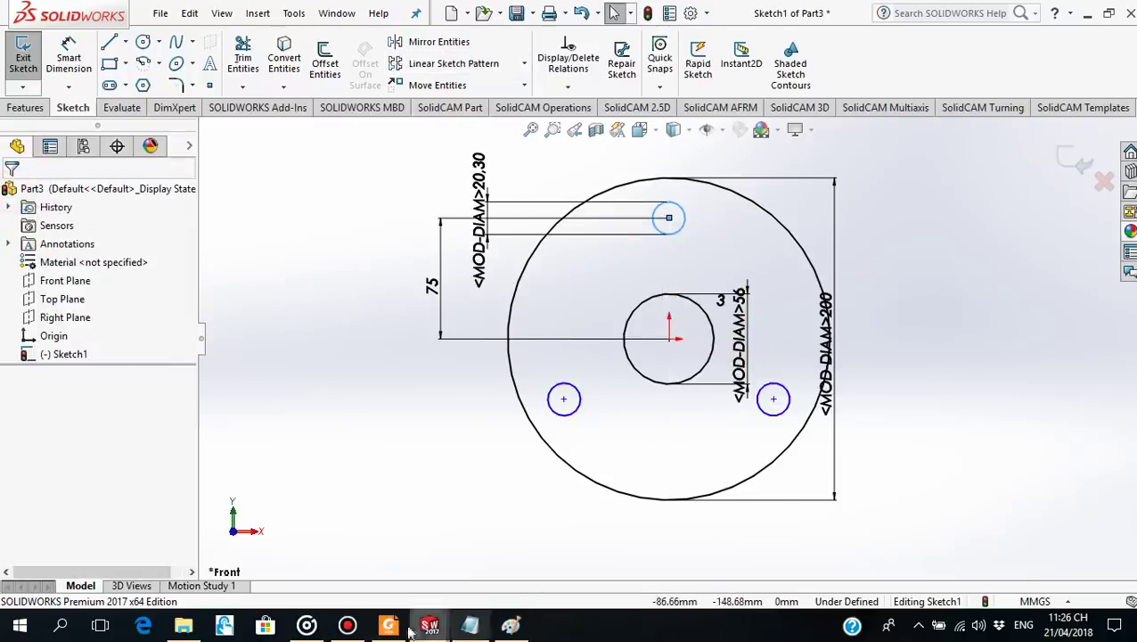
key("alt+Tab")
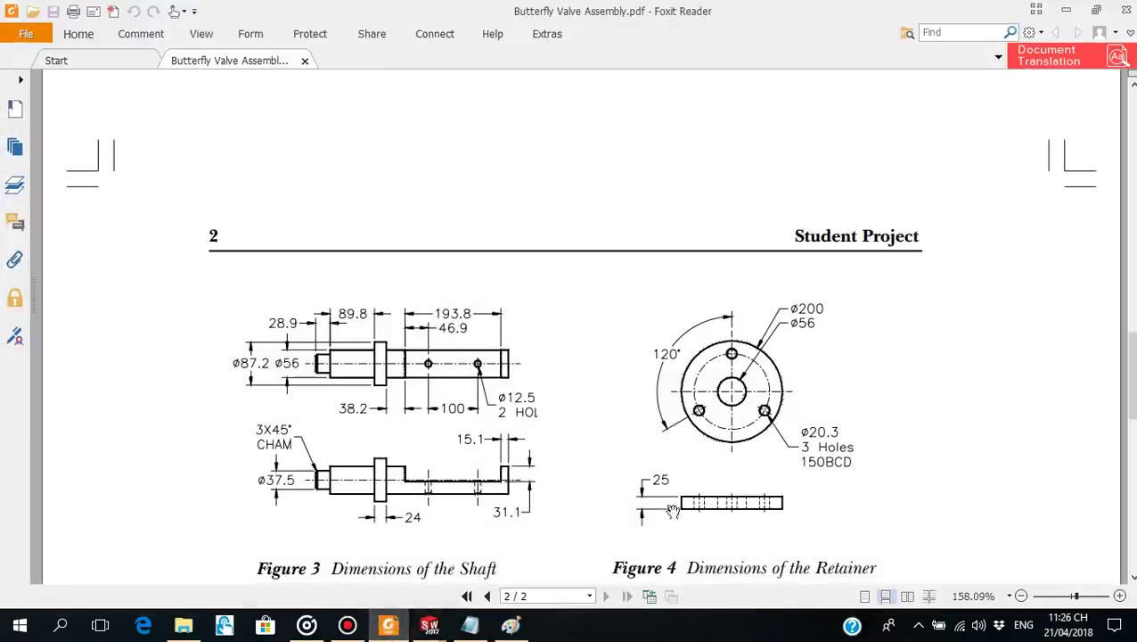
left_click(384, 626)
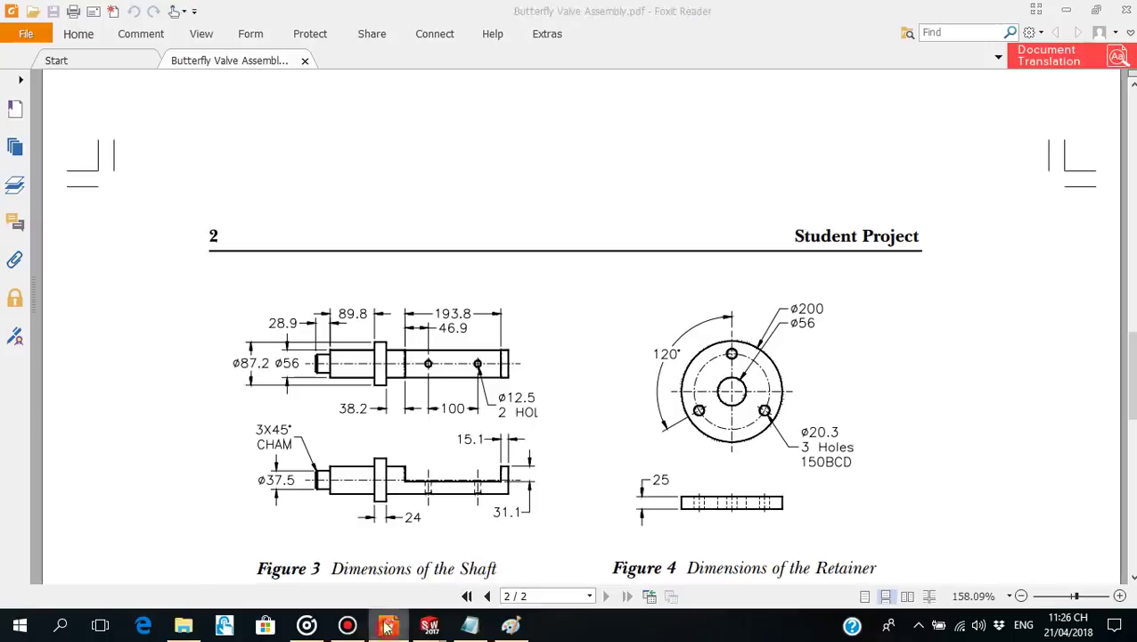
mouse_move(724, 431)
middle_mouse_down()
mouse_move(652, 392)
mouse_move(535, 284)
middle_mouse_up()
Extrude the sketch to a 25 mm blind depth, creating Boss-Extrude1.
left_click(25, 107)
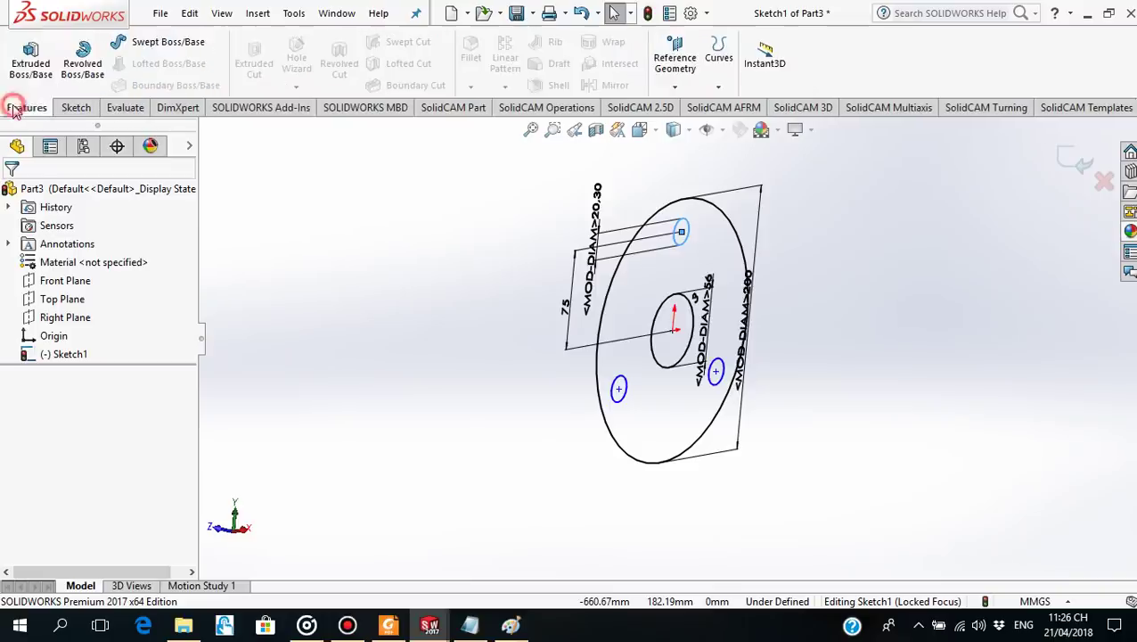
left_click(30, 58)
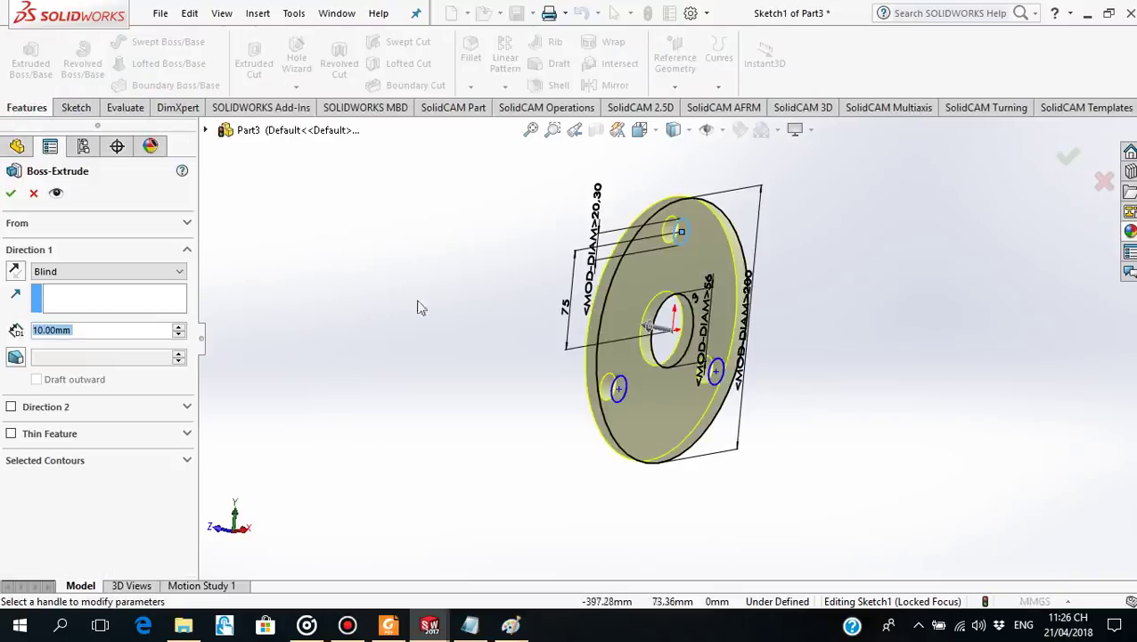
mouse_move(510, 363)
middle_mouse_down()
mouse_move(563, 397)
mouse_move(508, 376)
mouse_move(463, 383)
middle_mouse_up()
left_click(91, 330)
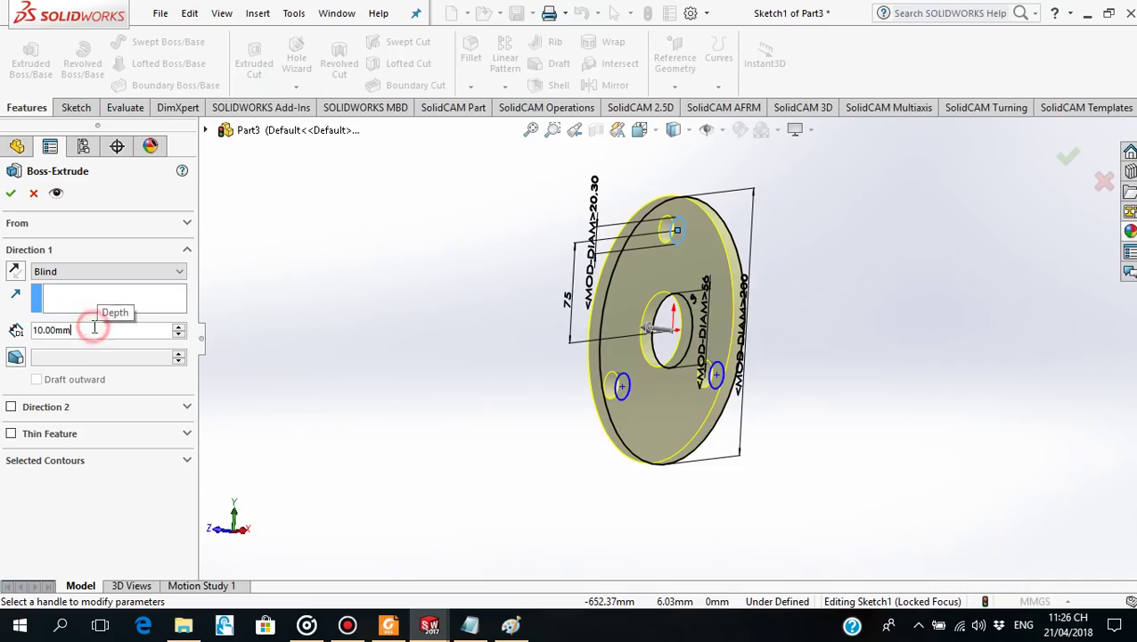
double_click(92, 333)
type("2")
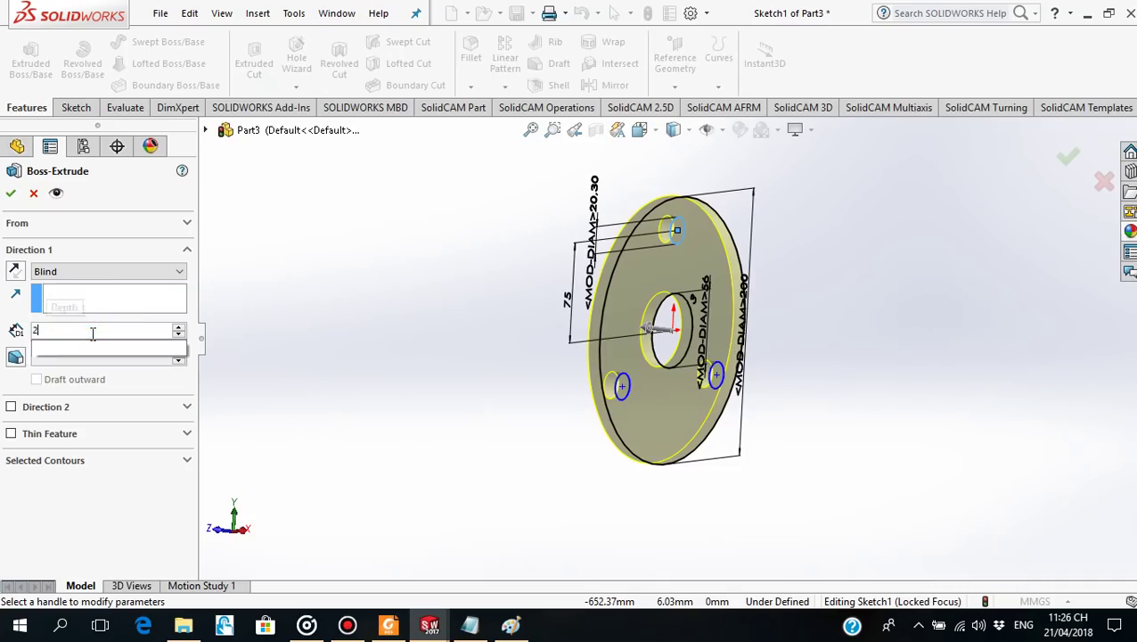
type("5")
key("Return")
mouse_move(510, 325)
middle_mouse_down()
mouse_move(480, 299)
mouse_move(452, 302)
mouse_move(500, 337)
mouse_move(560, 340)
mouse_move(473, 309)
mouse_move(513, 340)
middle_mouse_up()
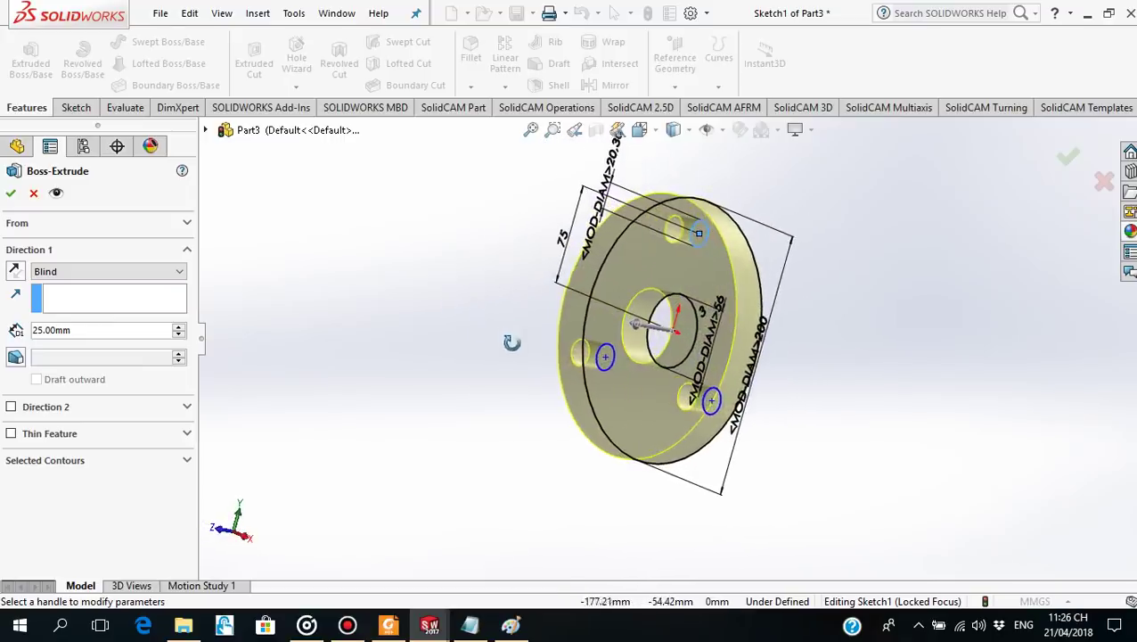
left_click(9, 195)
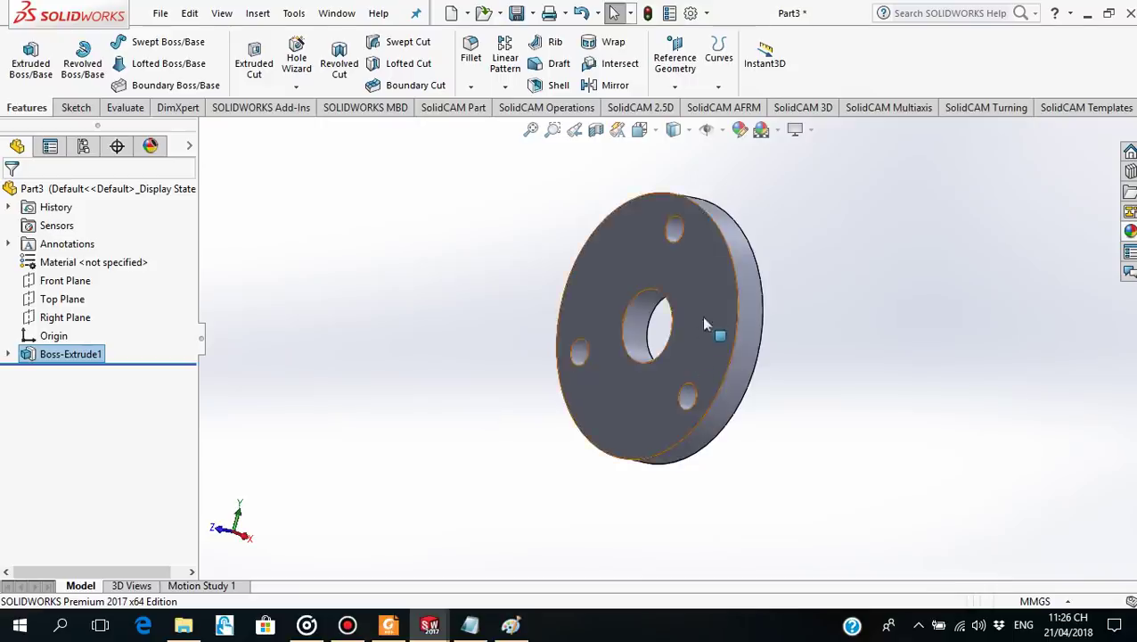
Scroll through page 2 of the PDF to recheck the shaft and retainer drawings (Figures 3 and 4).
mouse_move(726, 329)
middle_mouse_down()
mouse_move(680, 406)
mouse_move(664, 356)
mouse_move(643, 389)
middle_mouse_up()
left_click(388, 625)
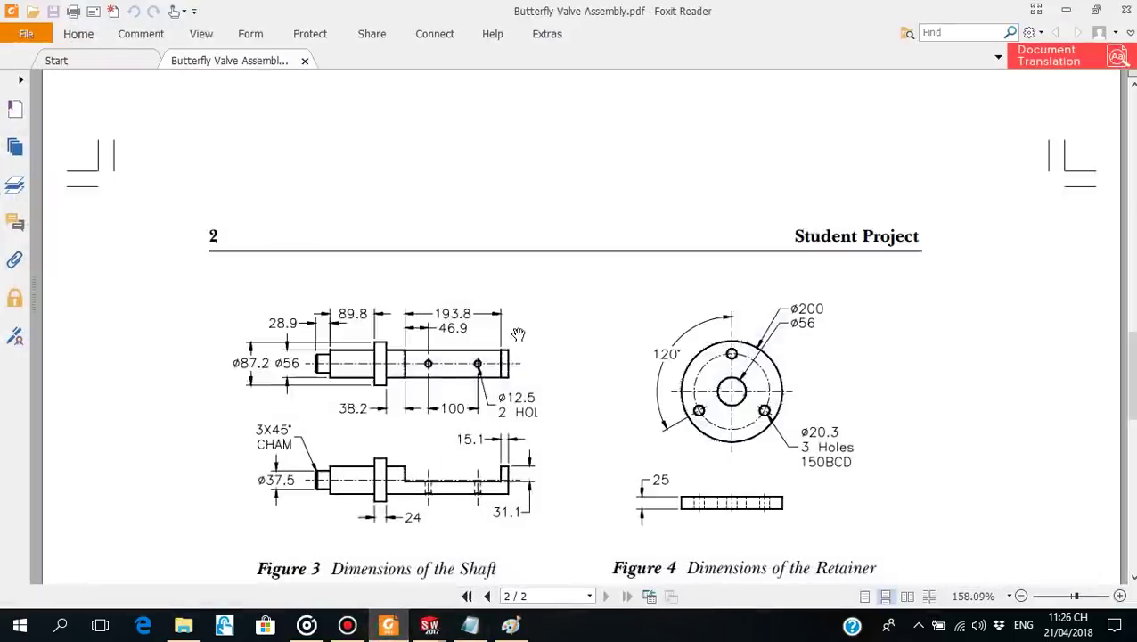
scroll(515, 350, "up", 5)
scroll(515, 350, "up", 10)
scroll(646, 453, "down", 5)
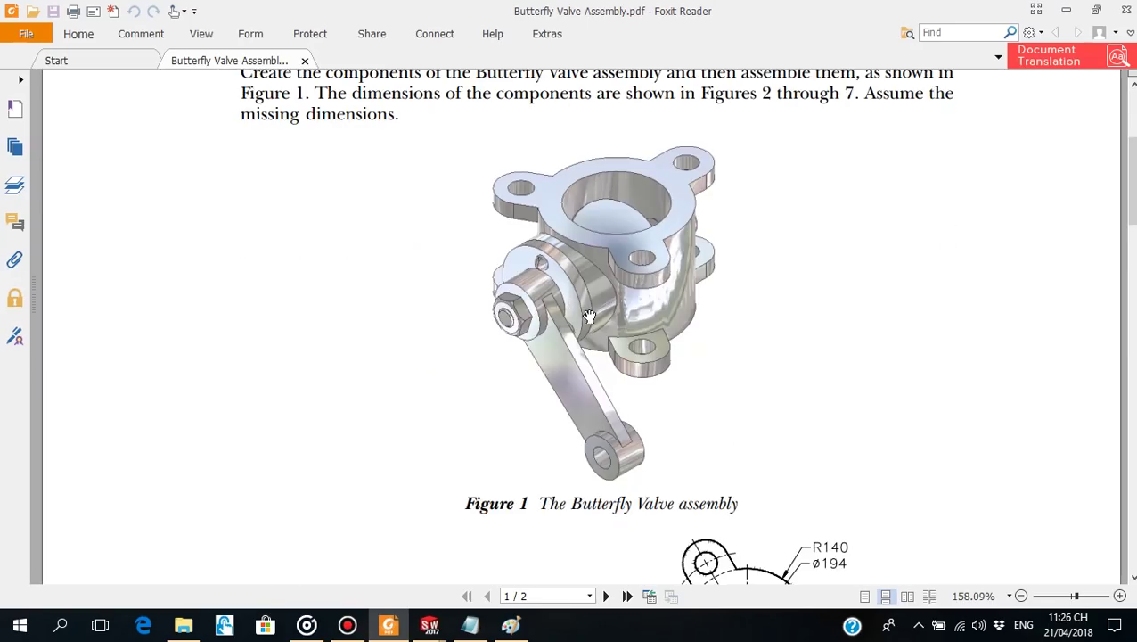
scroll(589, 315, "down", 7)
scroll(589, 318, "down", 3)
scroll(589, 350, "down", 4)
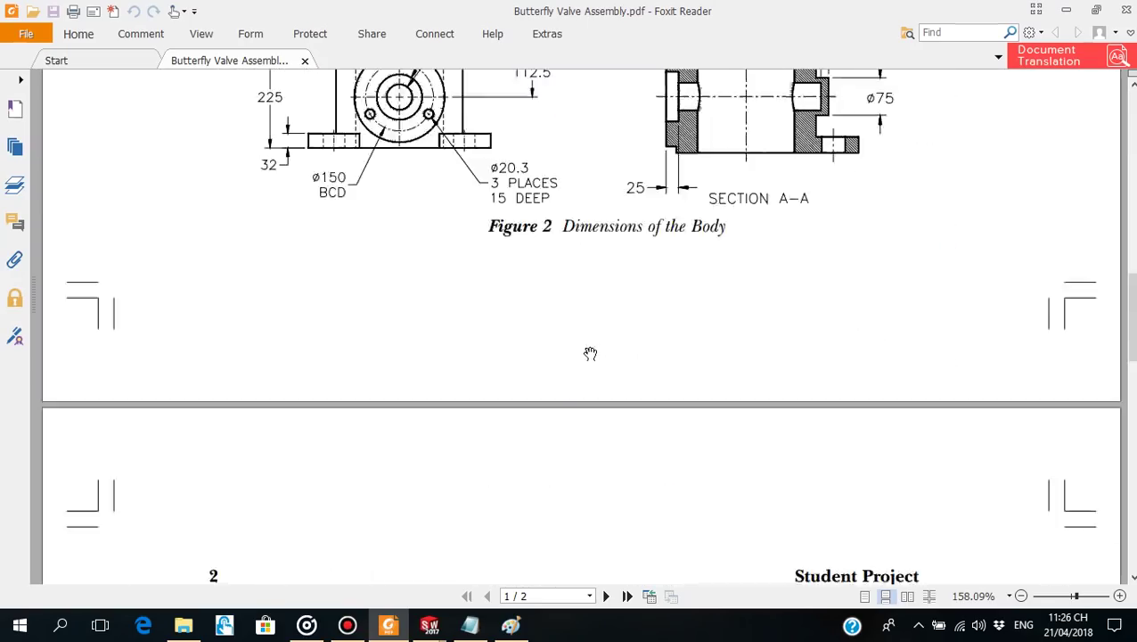
scroll(590, 355, "down", 7)
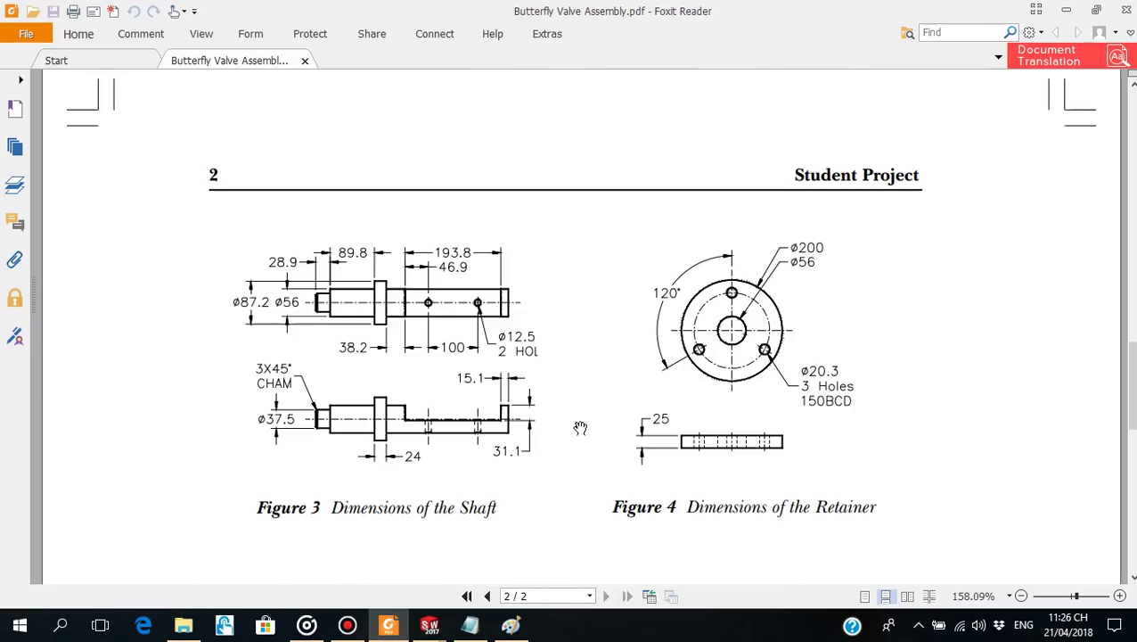
scroll(559, 453, "up", 3)
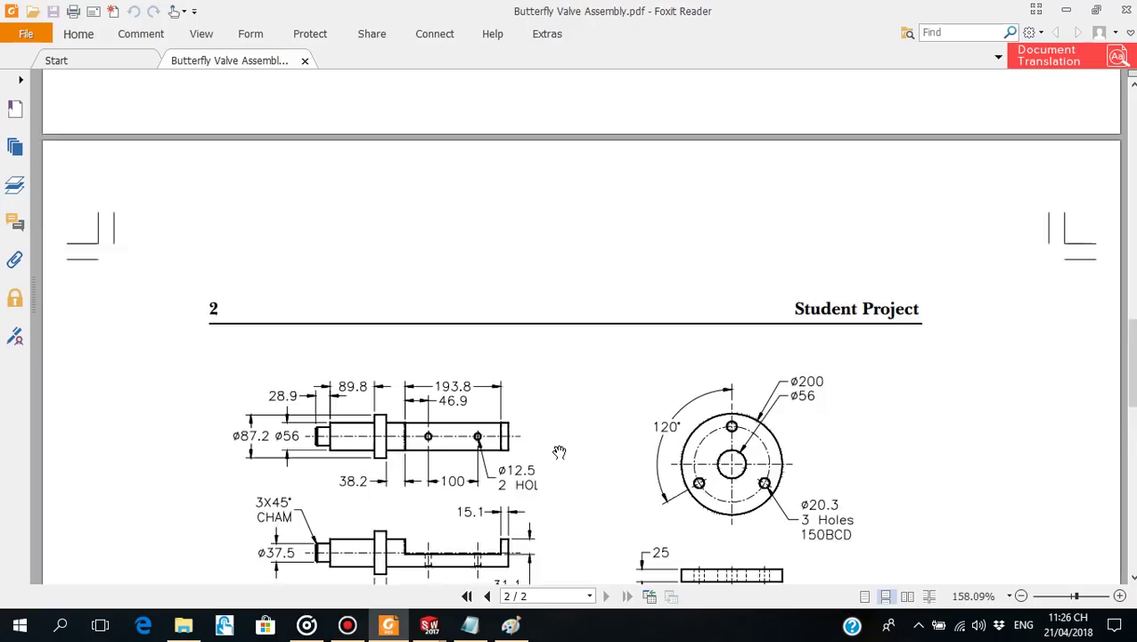
scroll(559, 453, "down", 3)
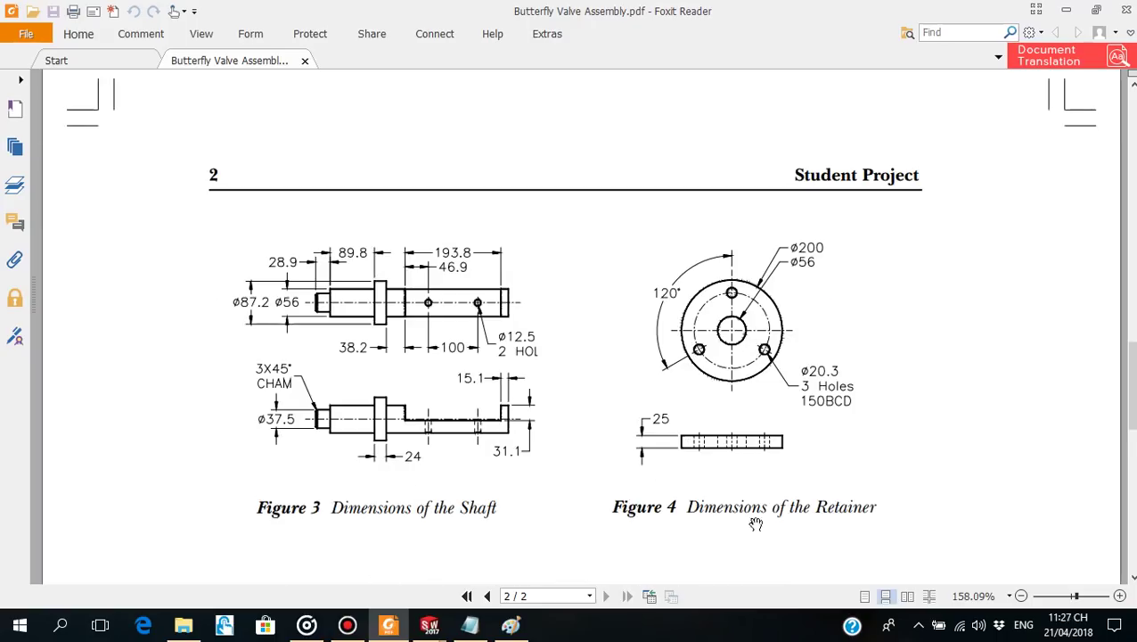
left_click(390, 625)
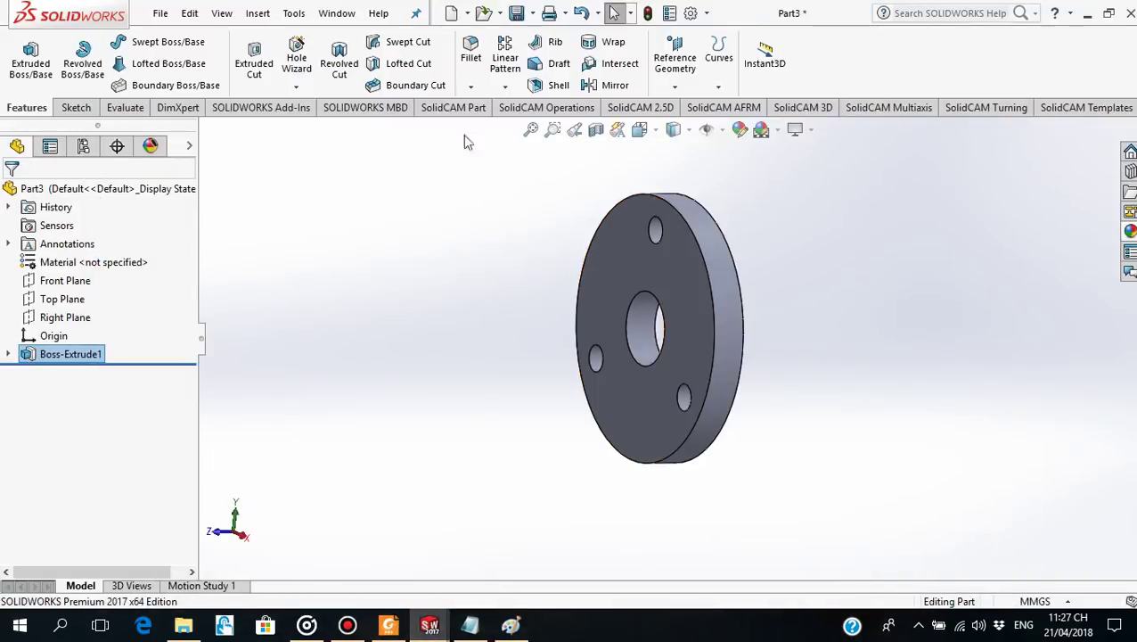
Save the disc as part file 'Chan' and create a new blank part.
left_click(518, 14)
type("Chan")
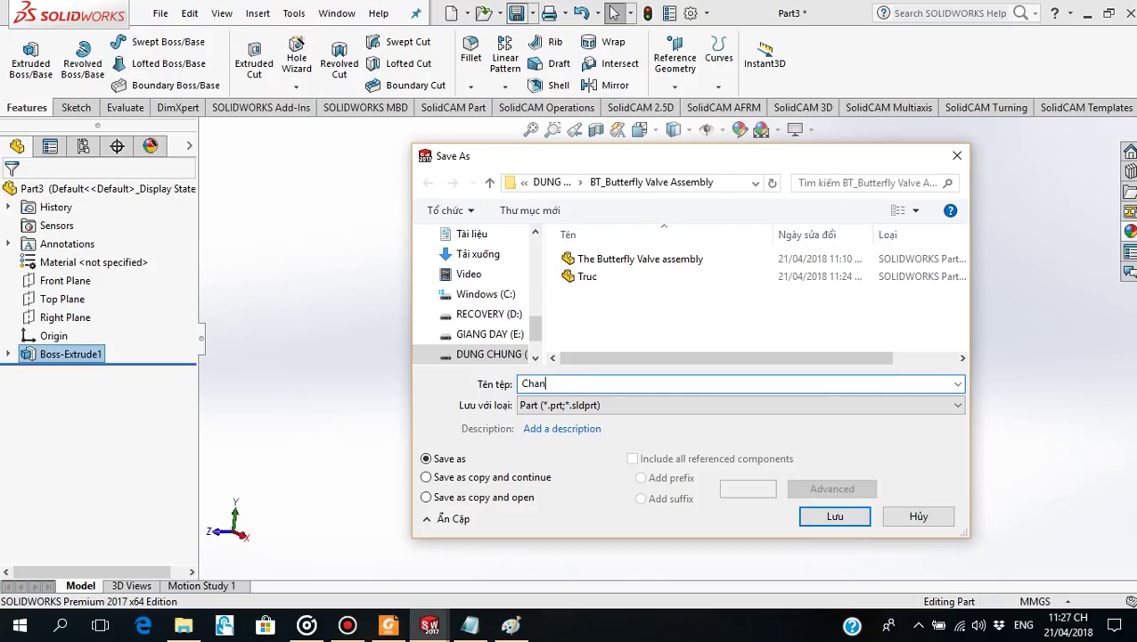
left_click(827, 520)
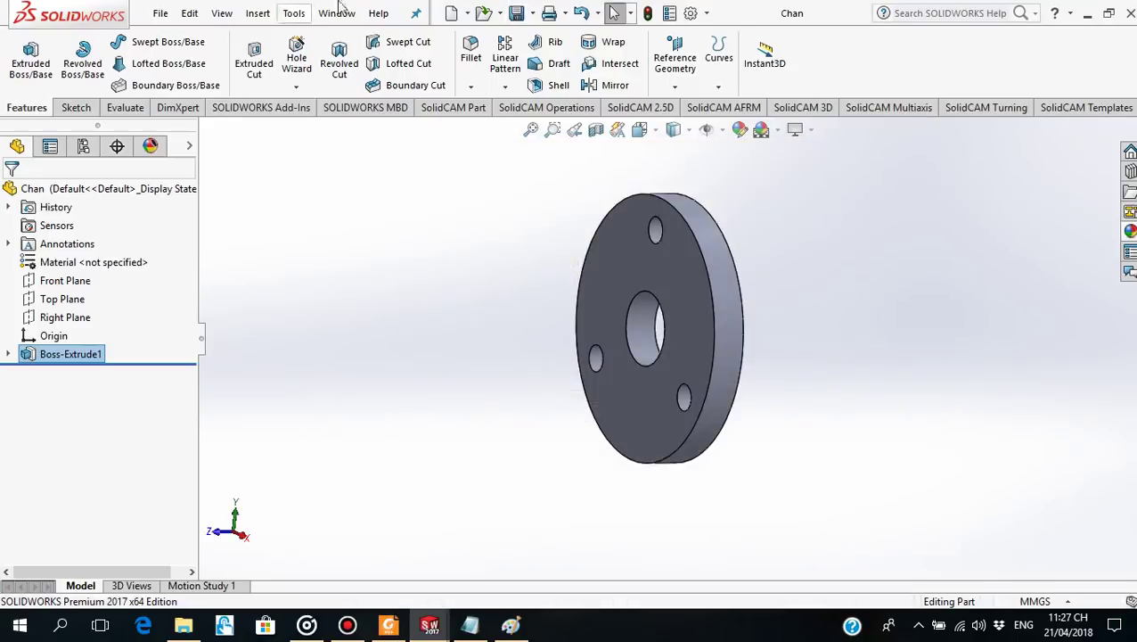
left_click(451, 12)
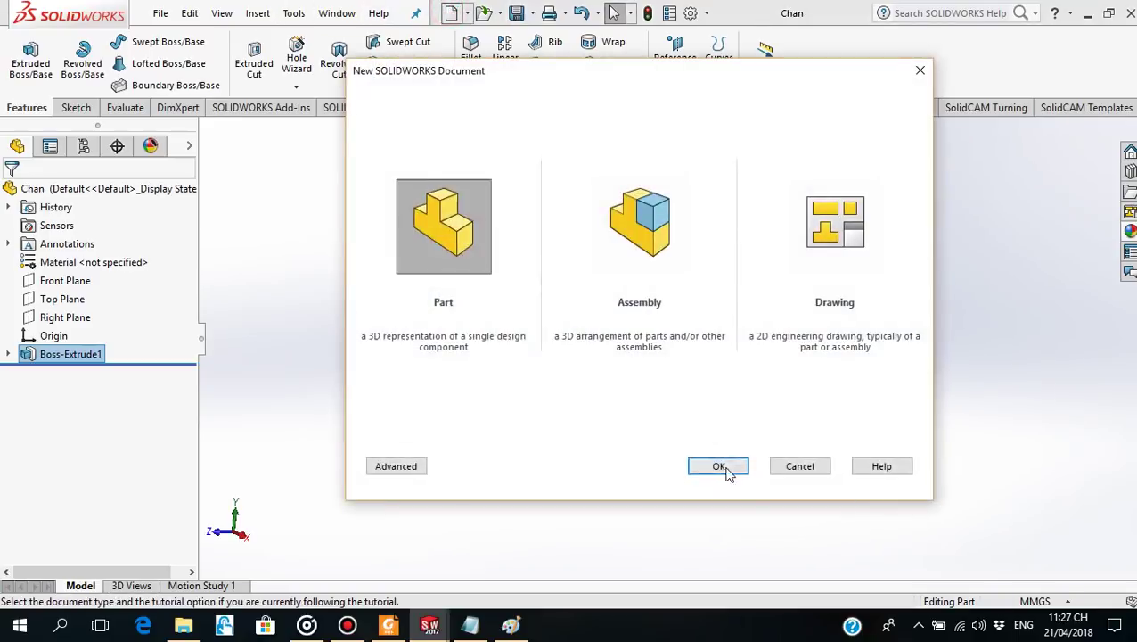
left_click(719, 467)
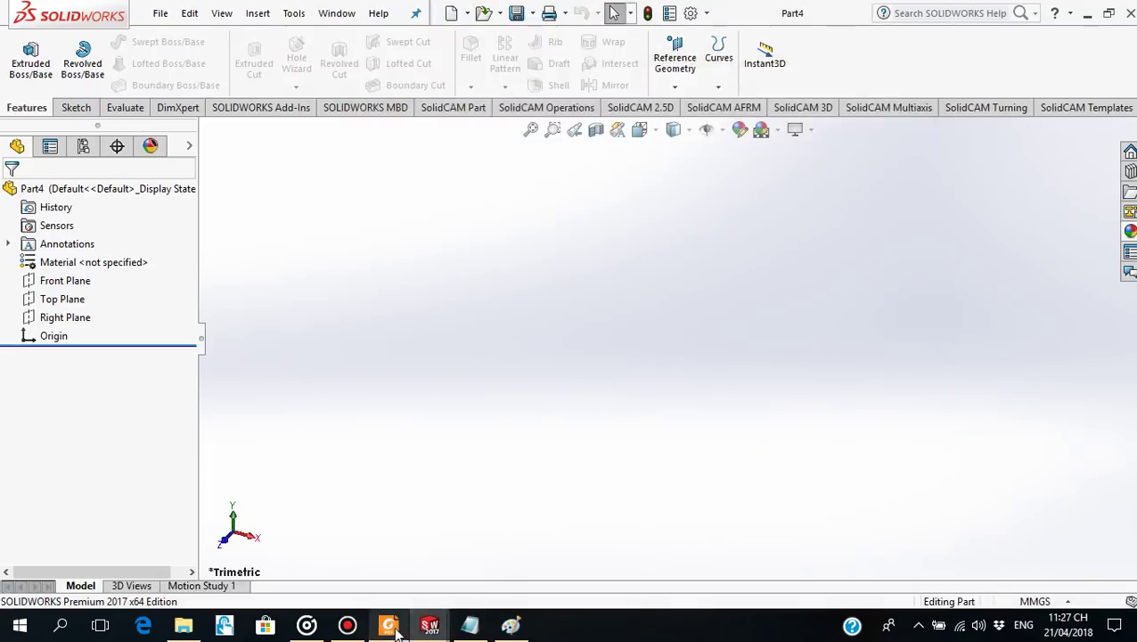
Review the arm's top and sectional views (Figures 5 and 6) in the PDF.
left_click(393, 626)
scroll(590, 520, "down", 3)
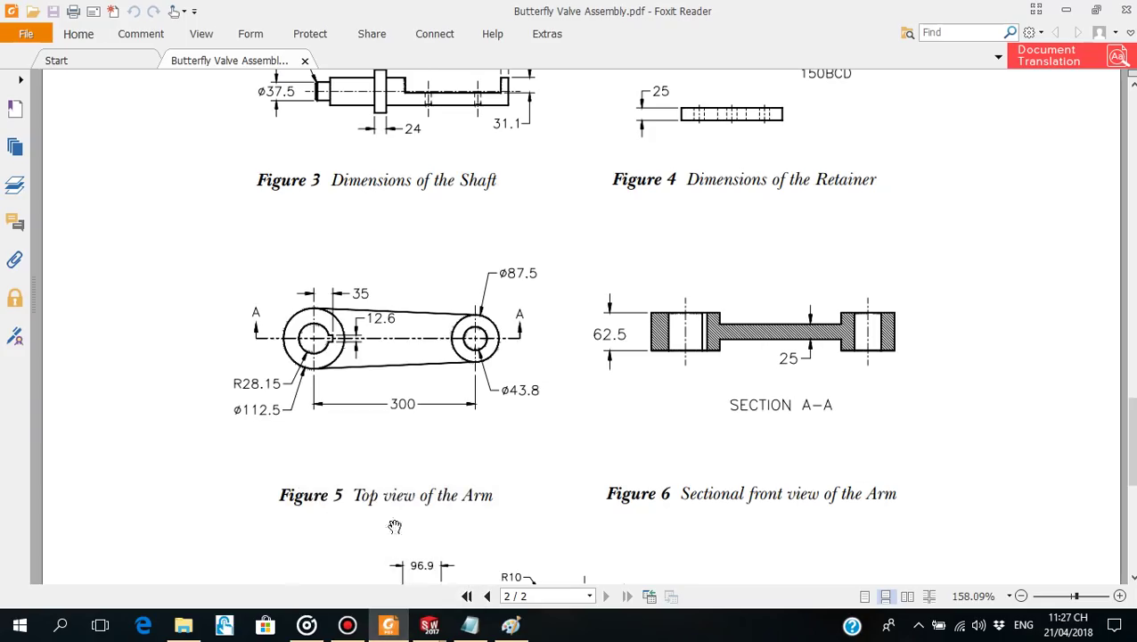
left_click(395, 627)
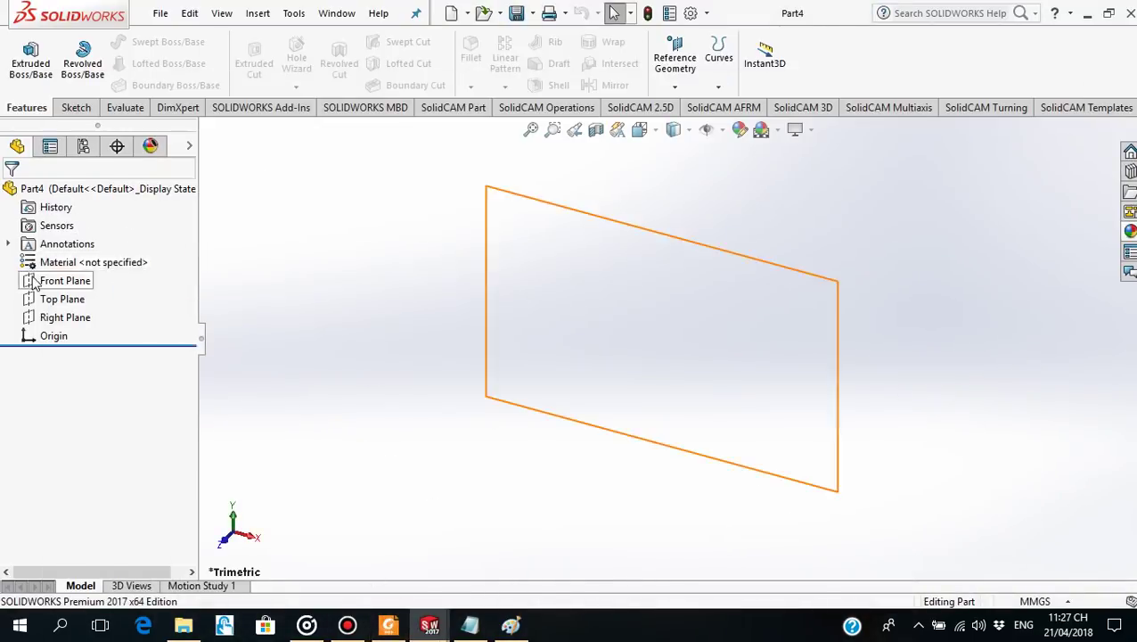
Start a sketch on the Front Plane, viewed normal-to, and draw a horizontal centreline through the origin.
left_click(58, 280)
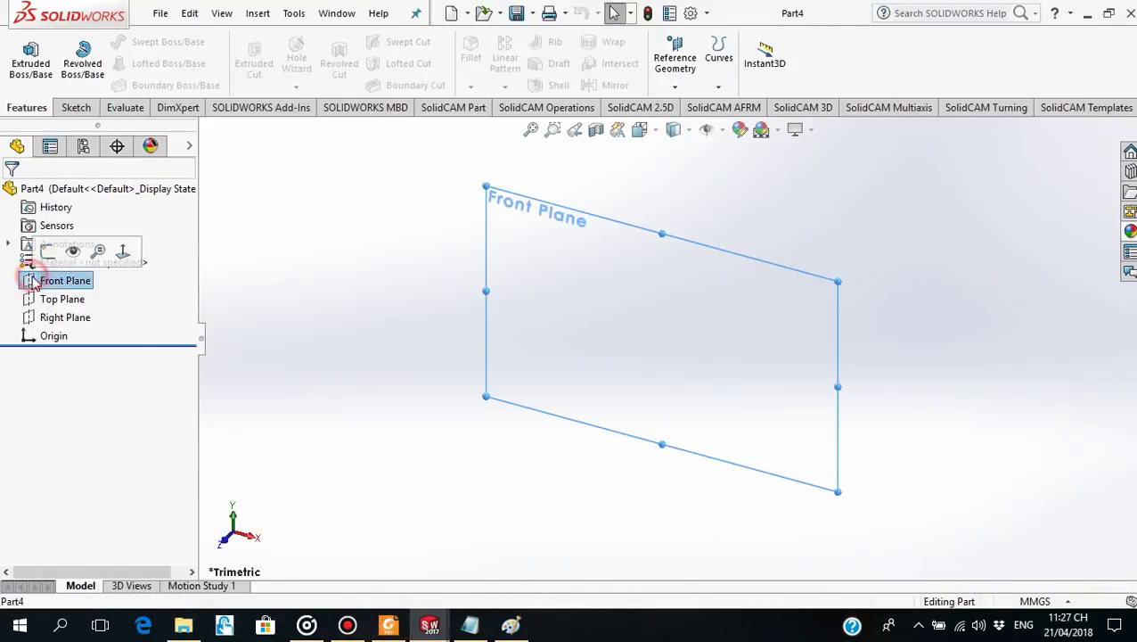
left_click(123, 252)
left_click(28, 282)
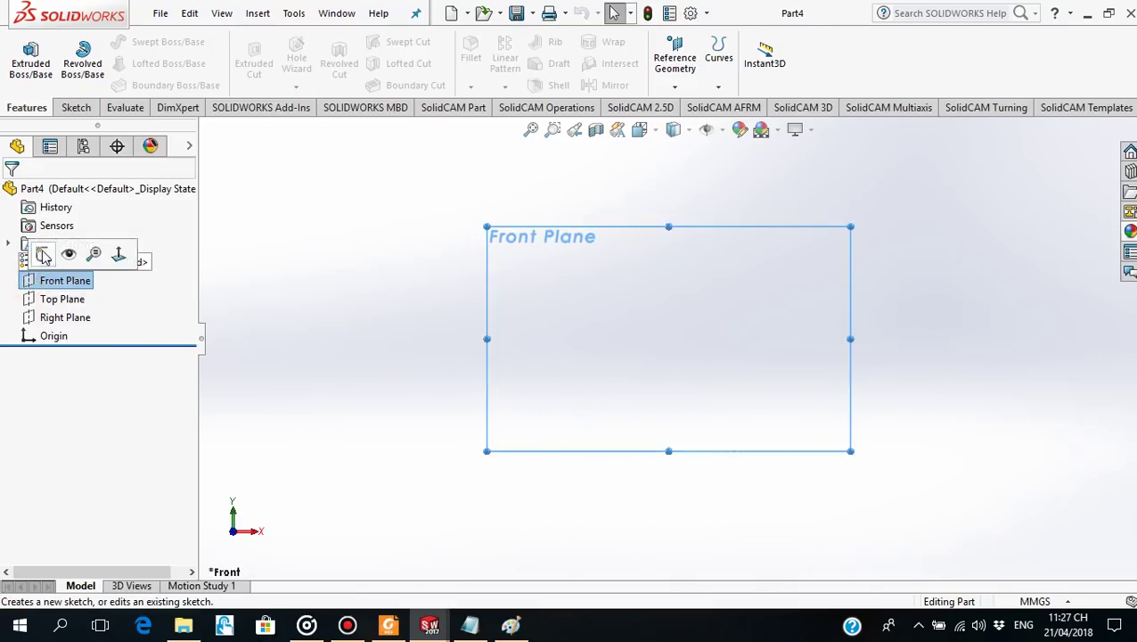
left_click(36, 254)
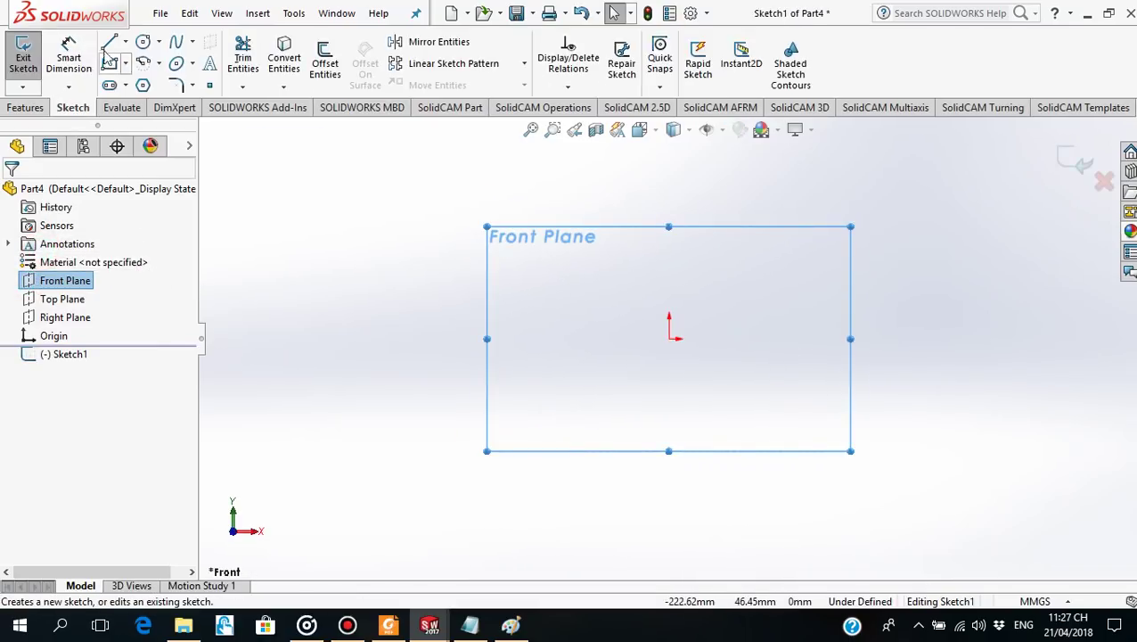
left_click(125, 43)
left_click(121, 80)
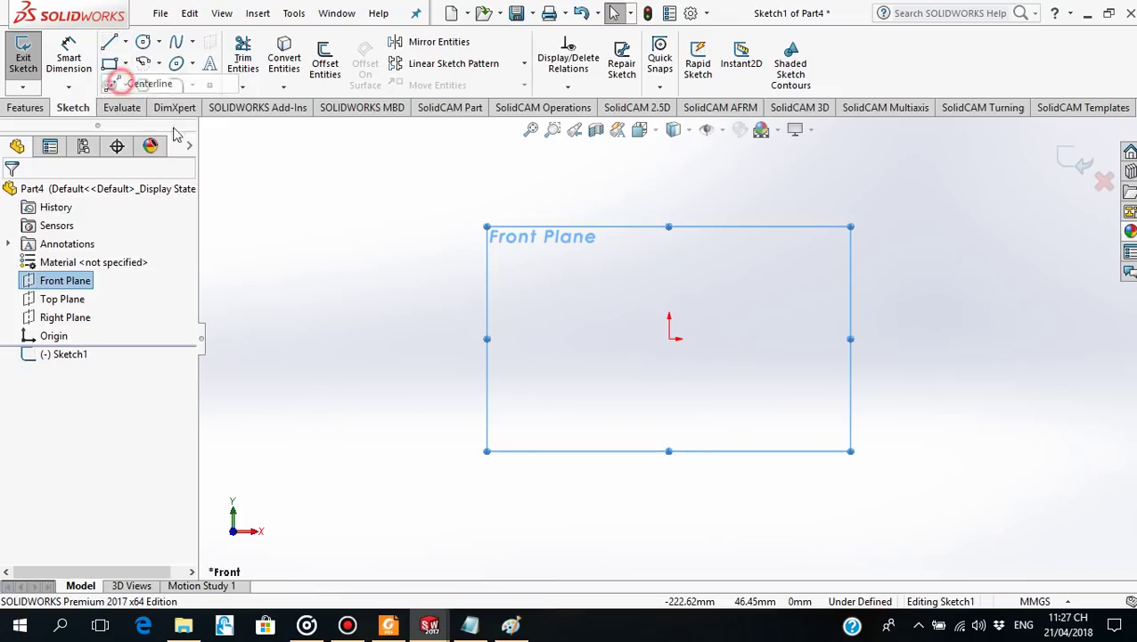
left_click(571, 338)
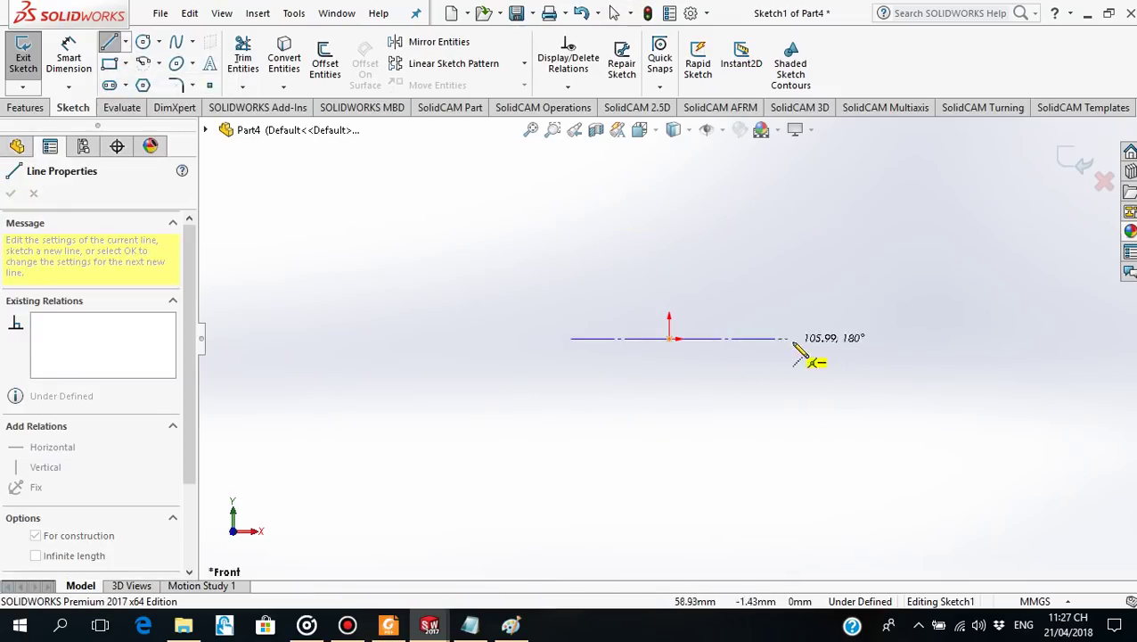
left_click(837, 339)
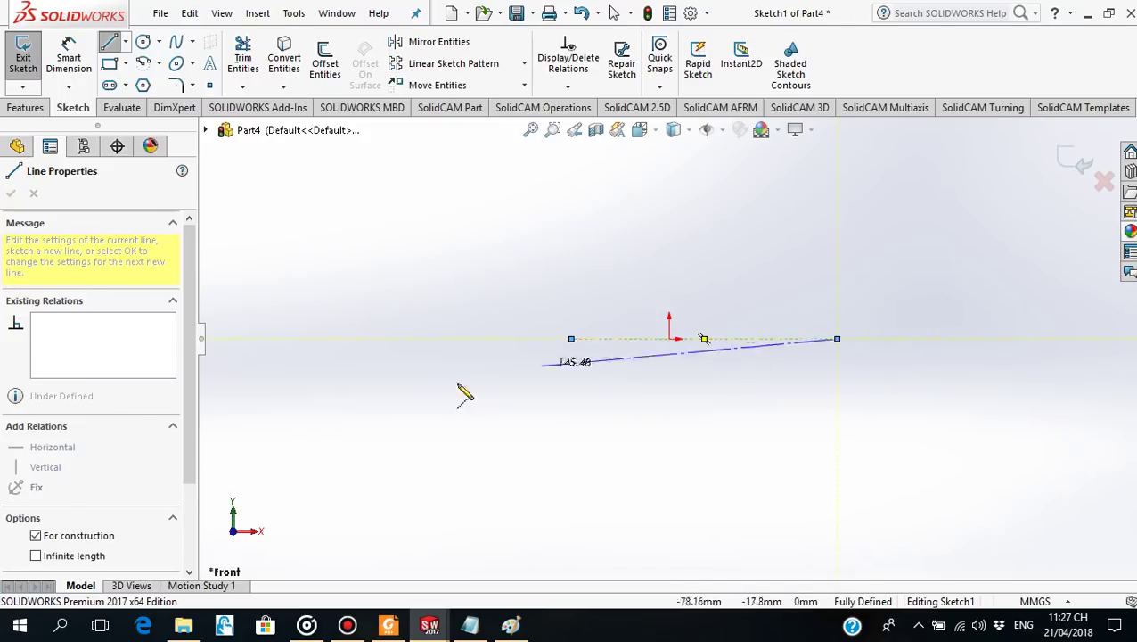
key("Escape")
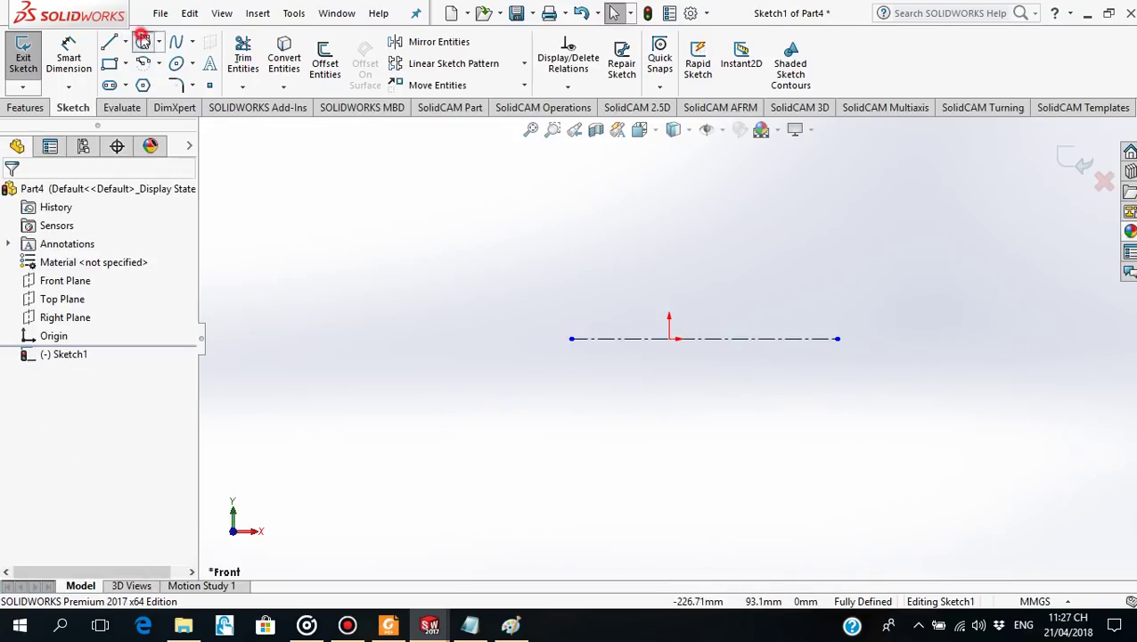
Draw a pair of concentric circles at each end of the centreline.
left_click(143, 41)
left_click(572, 339)
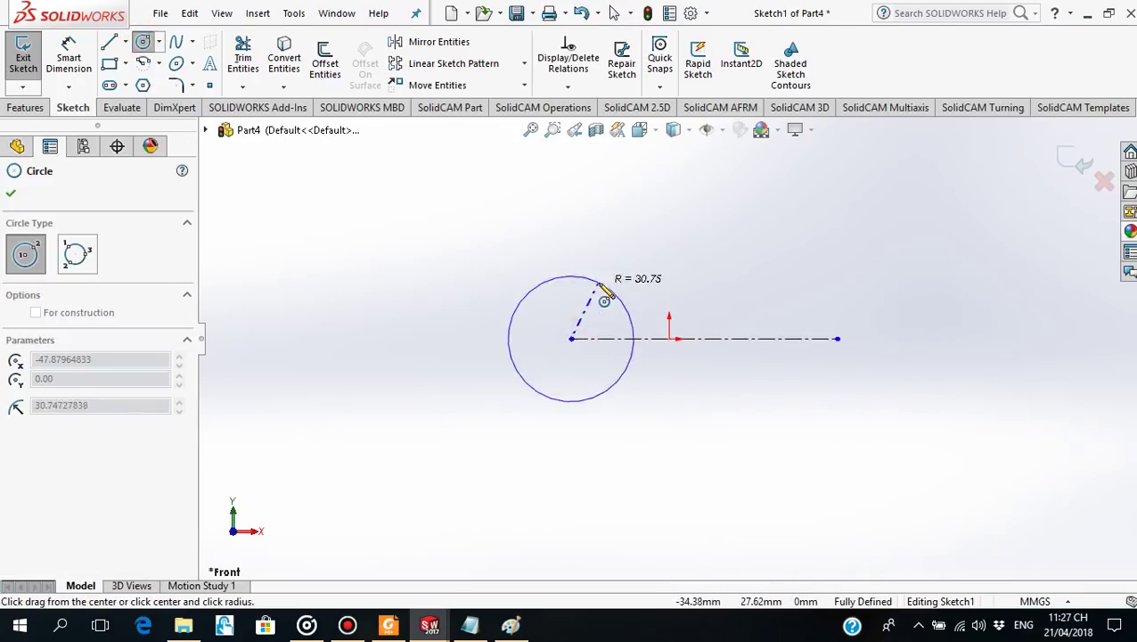
left_click(598, 284)
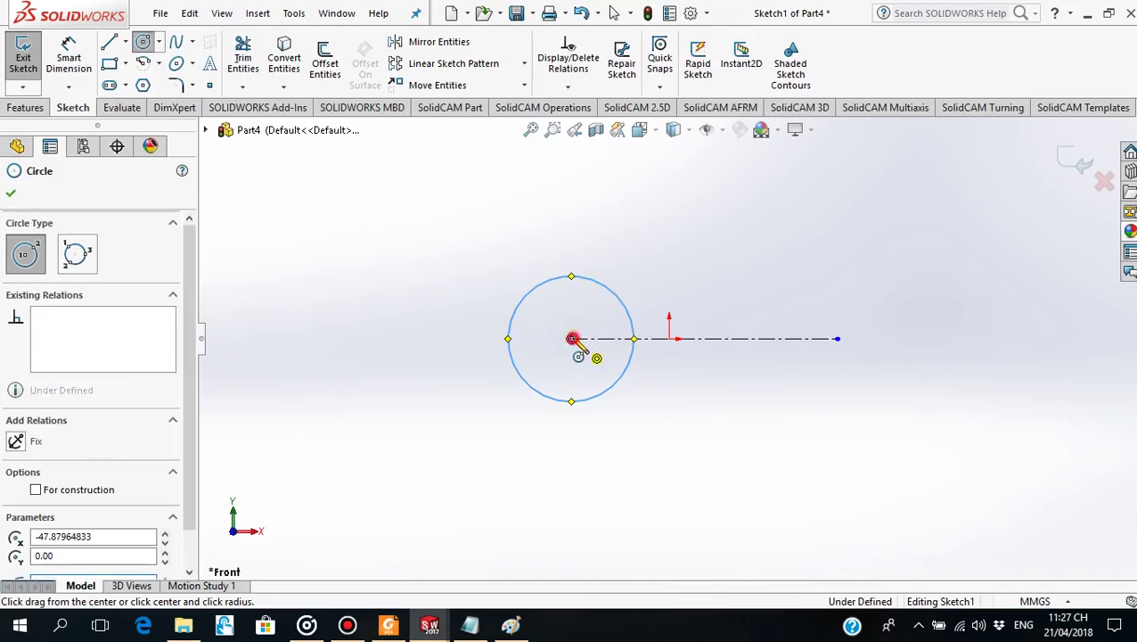
left_click(572, 339)
left_click(595, 314)
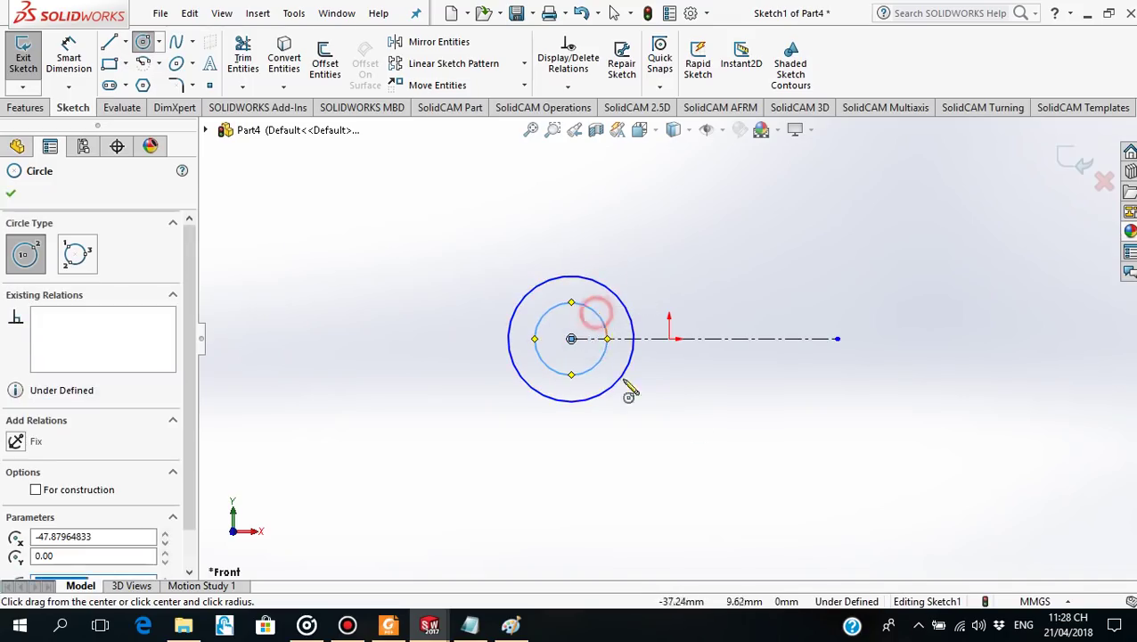
left_click(837, 339)
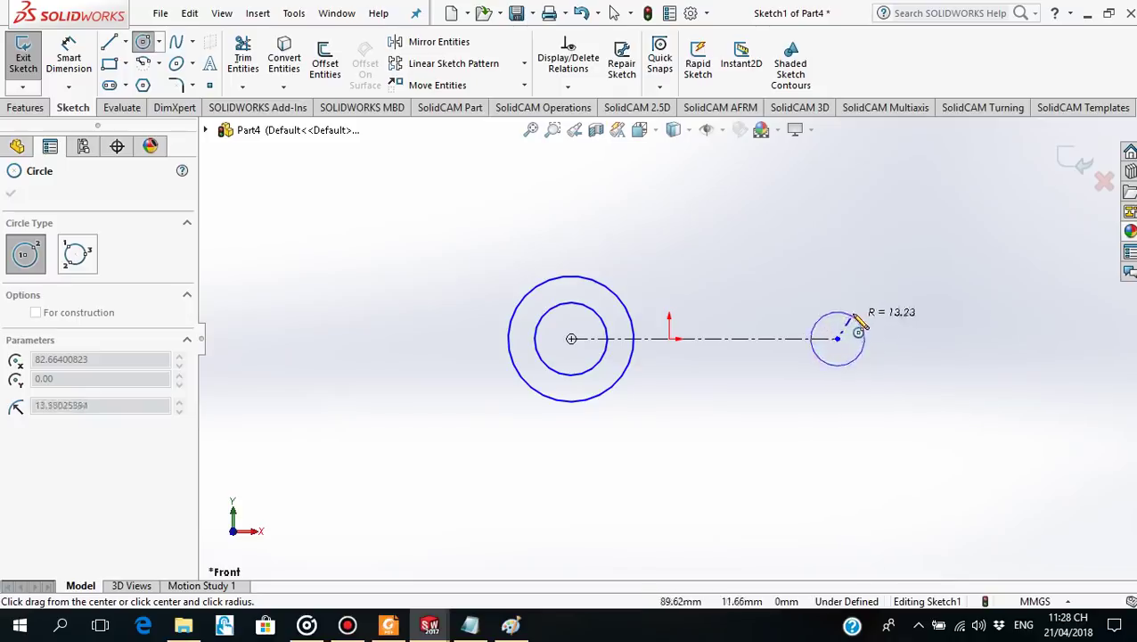
left_click(852, 311)
left_click(838, 338)
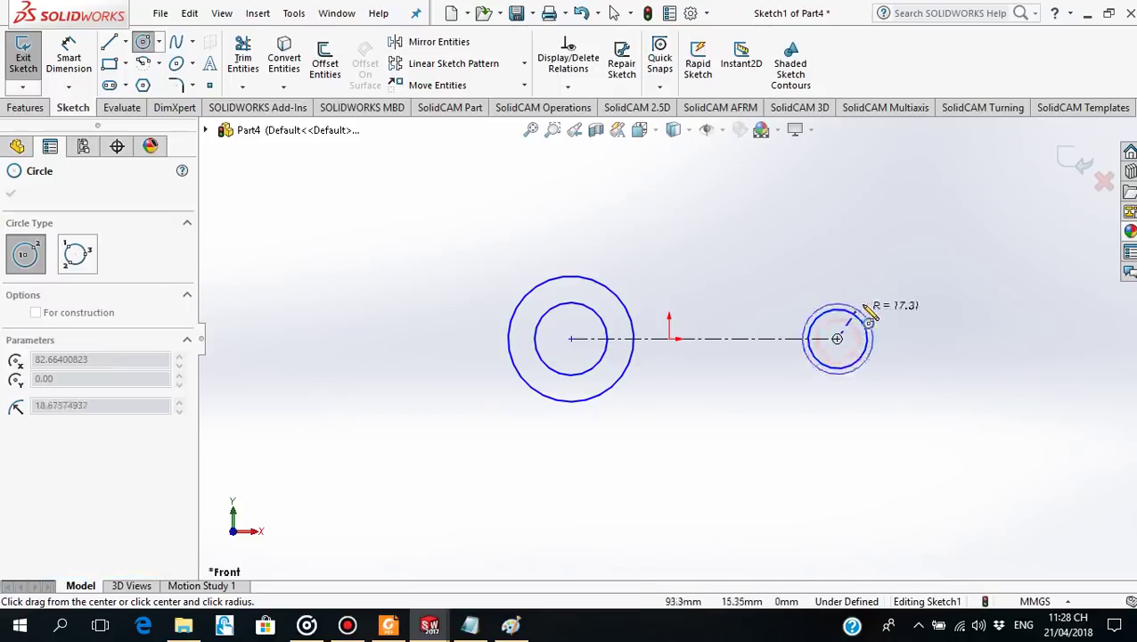
left_click(871, 294)
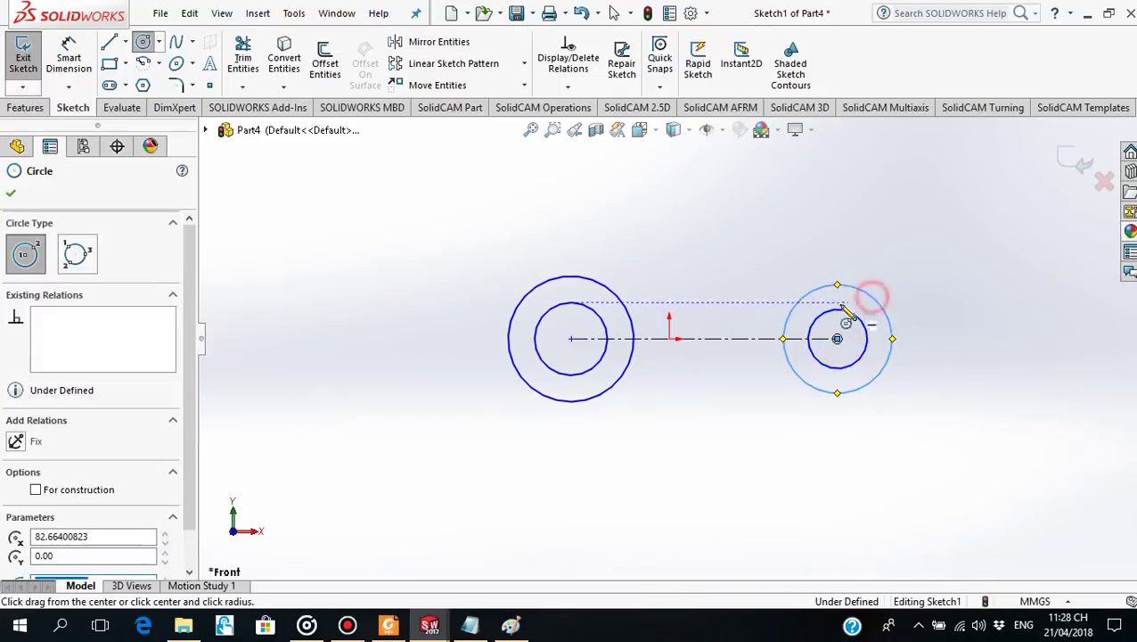
left_click(12, 195)
left_click(491, 443)
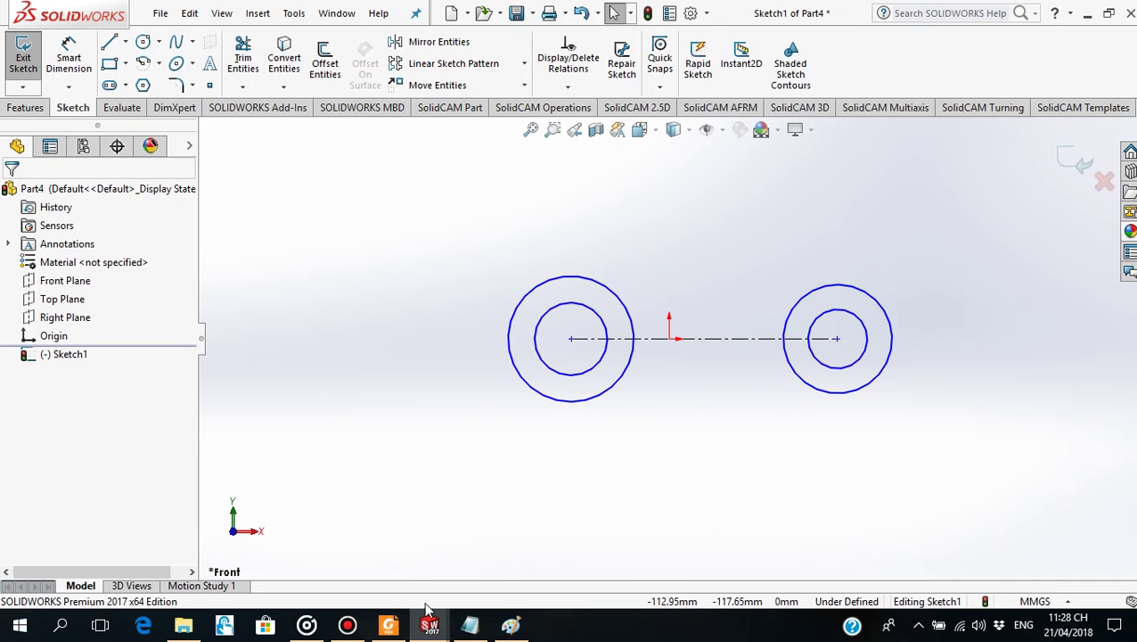
left_click(388, 625)
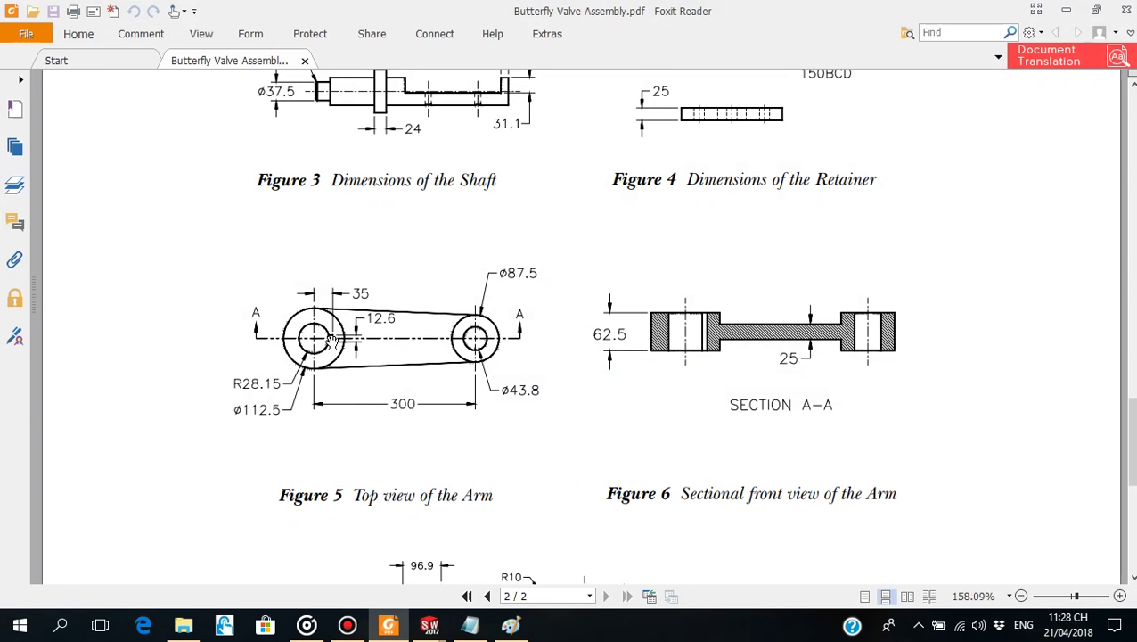
Draw a small centre-rectangle square at the left circles' centre on the centreline.
left_click(389, 626)
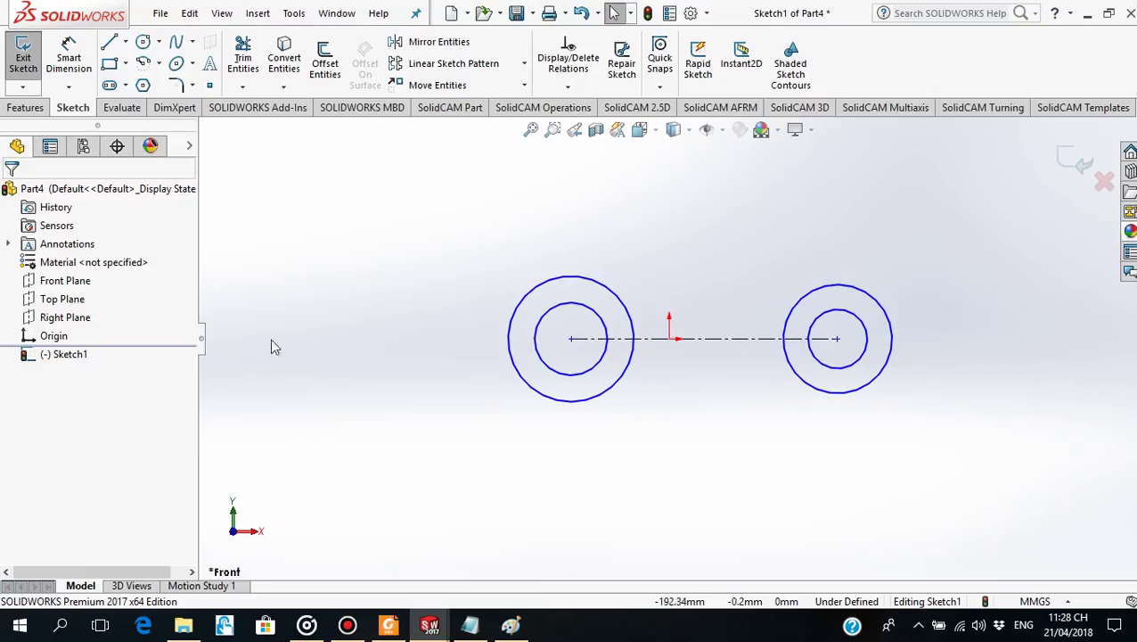
left_click(125, 65)
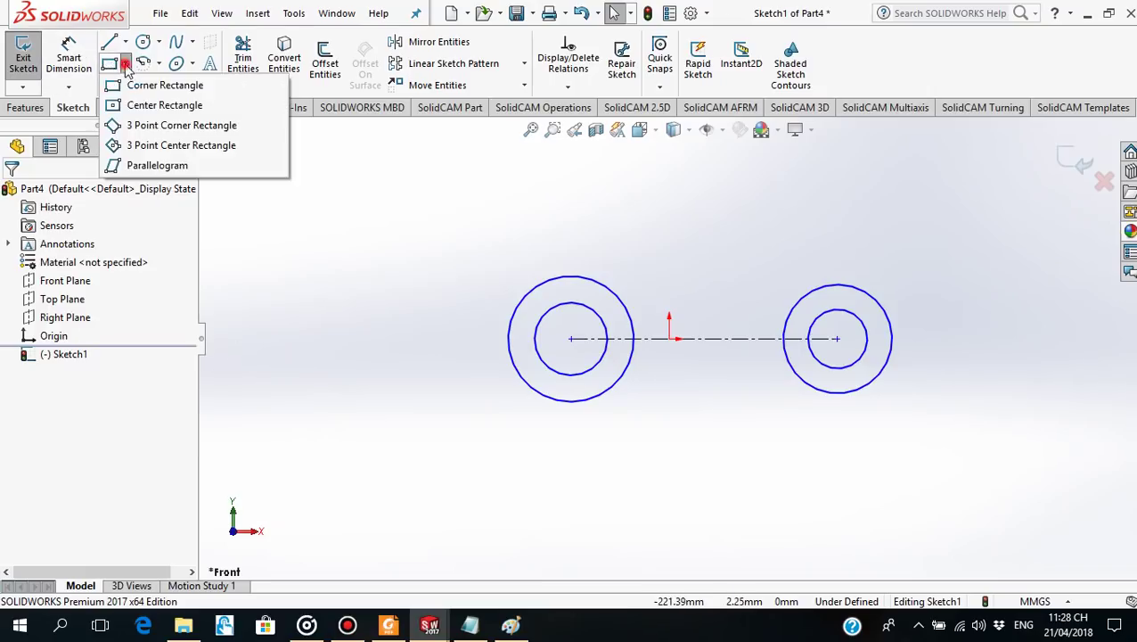
left_click(164, 105)
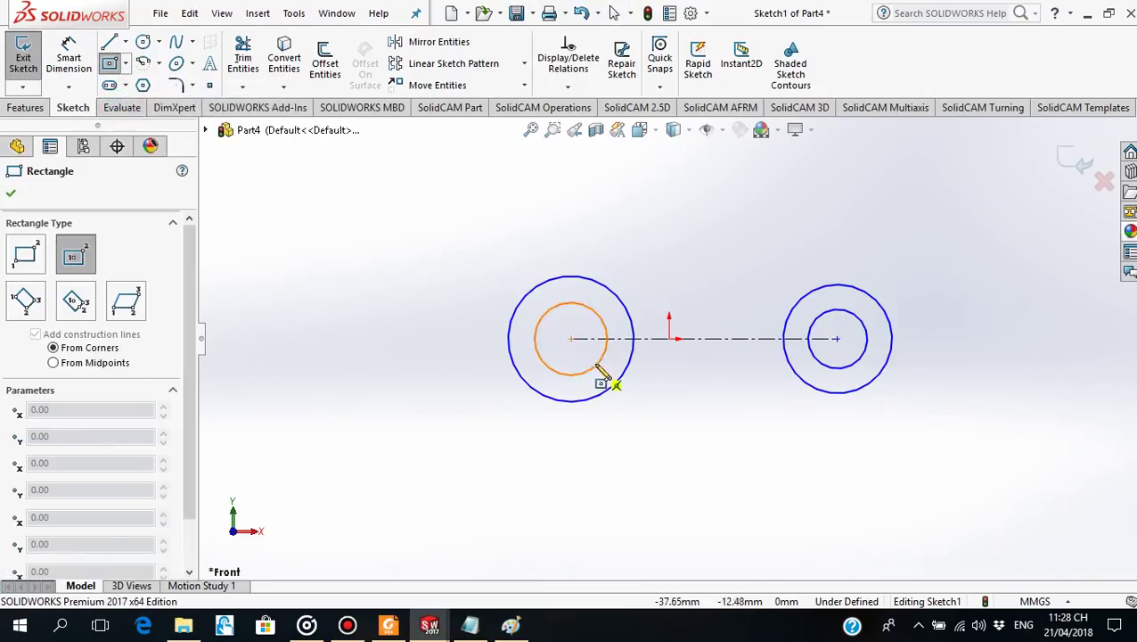
left_click(606, 339)
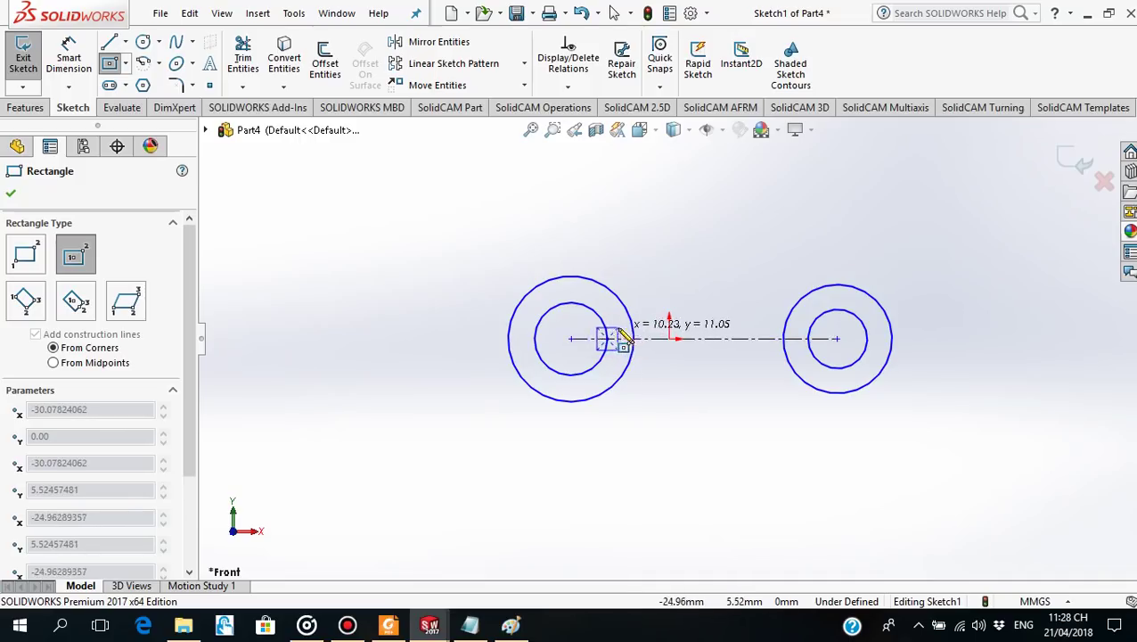
left_click(622, 328)
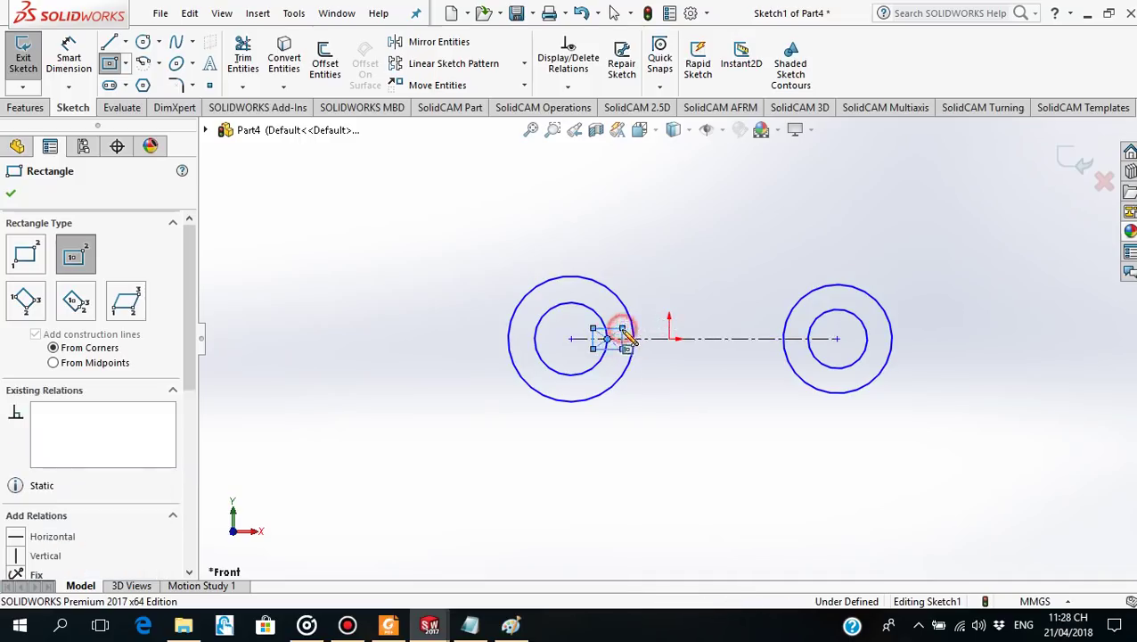
left_click(10, 195)
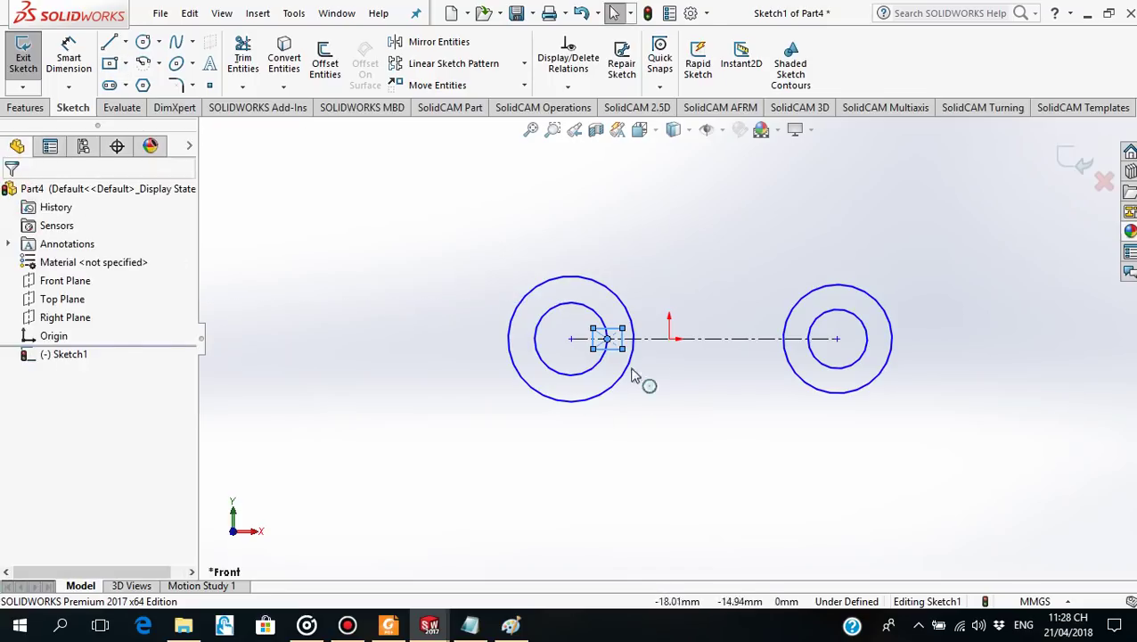
scroll(631, 375, "down", 2)
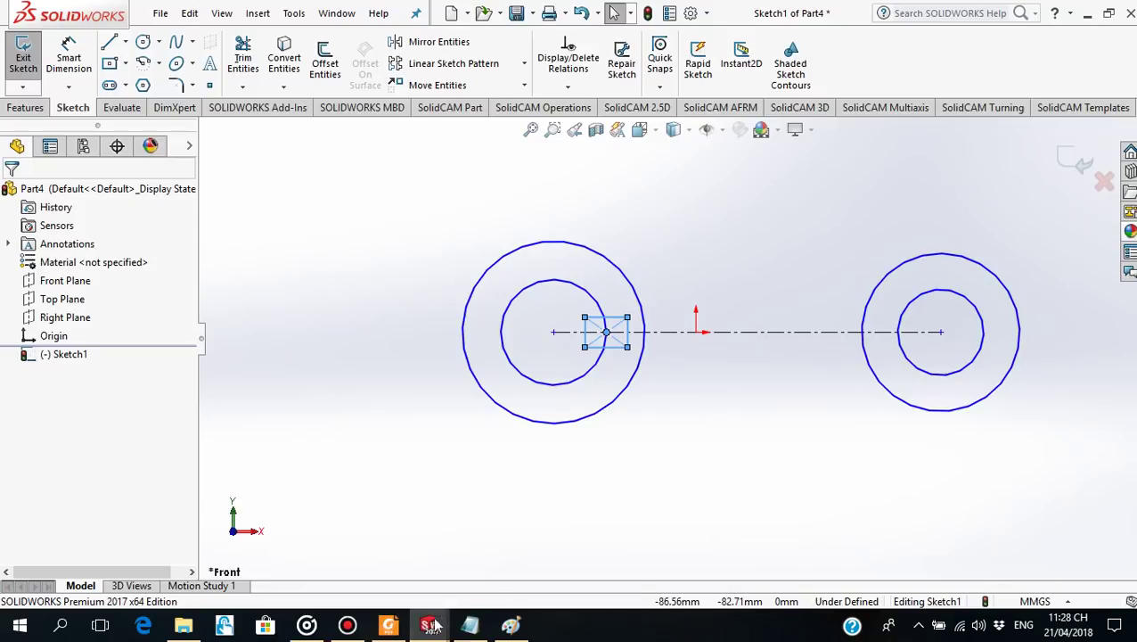
left_click(388, 625)
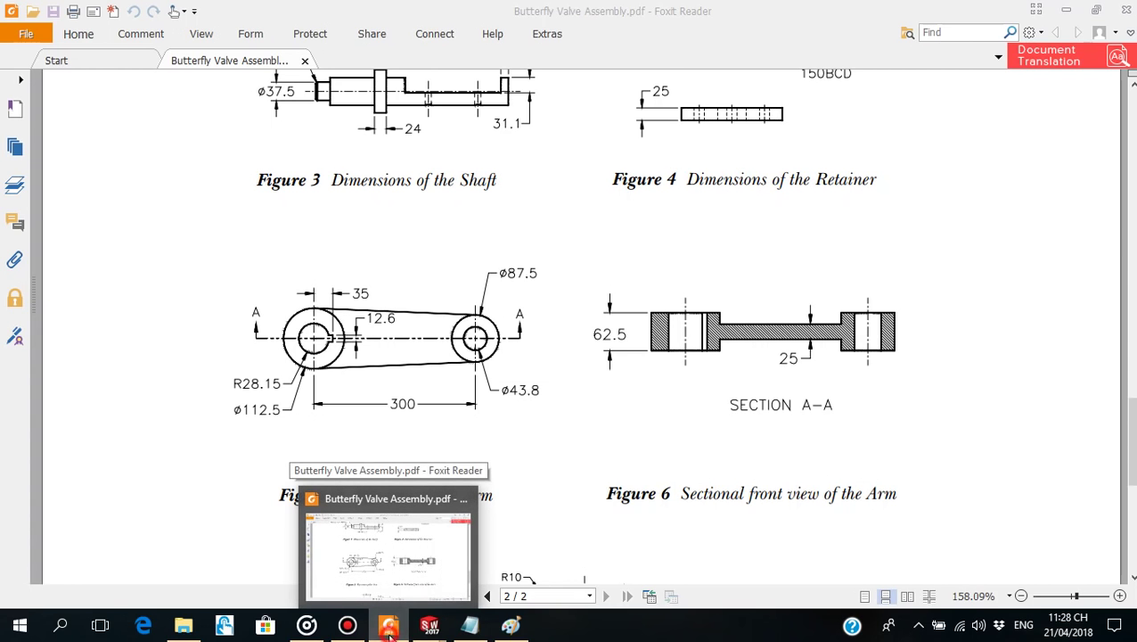
left_click(390, 630)
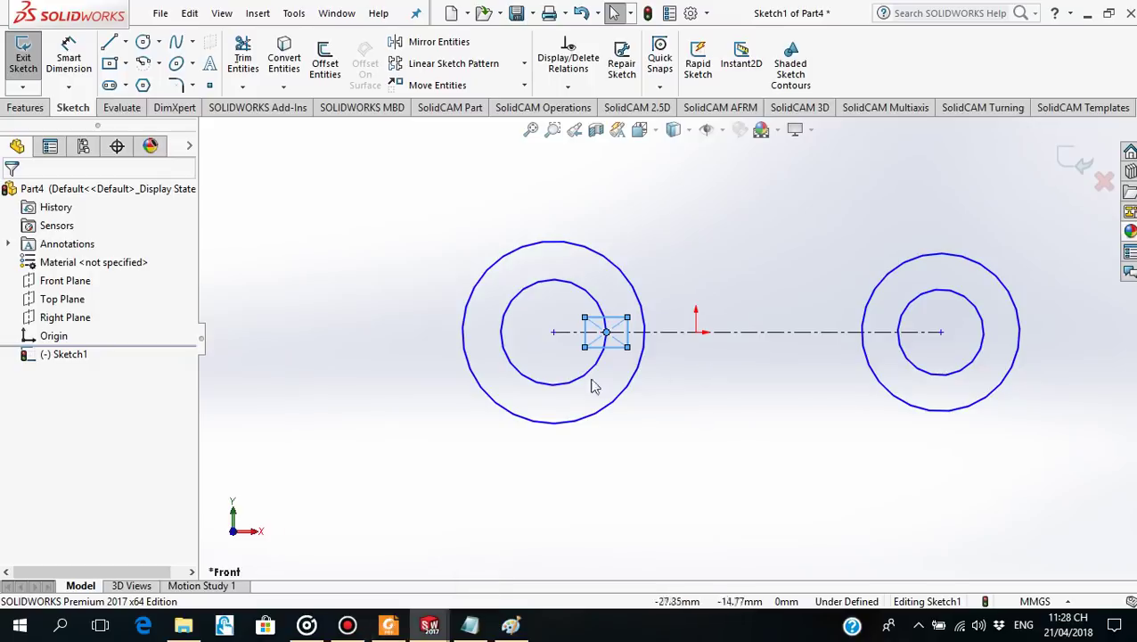
Dimension the left circles to Ø112.5 and Ø56.30 (28.15*2), checking the arm drawing in between.
left_click(69, 55)
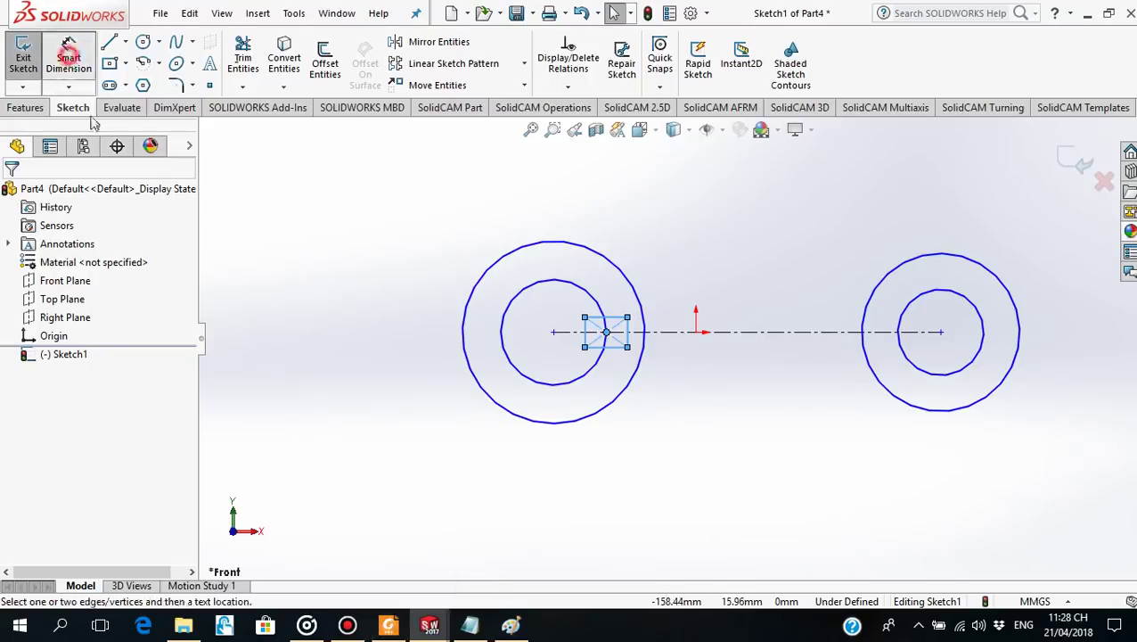
left_click(526, 426)
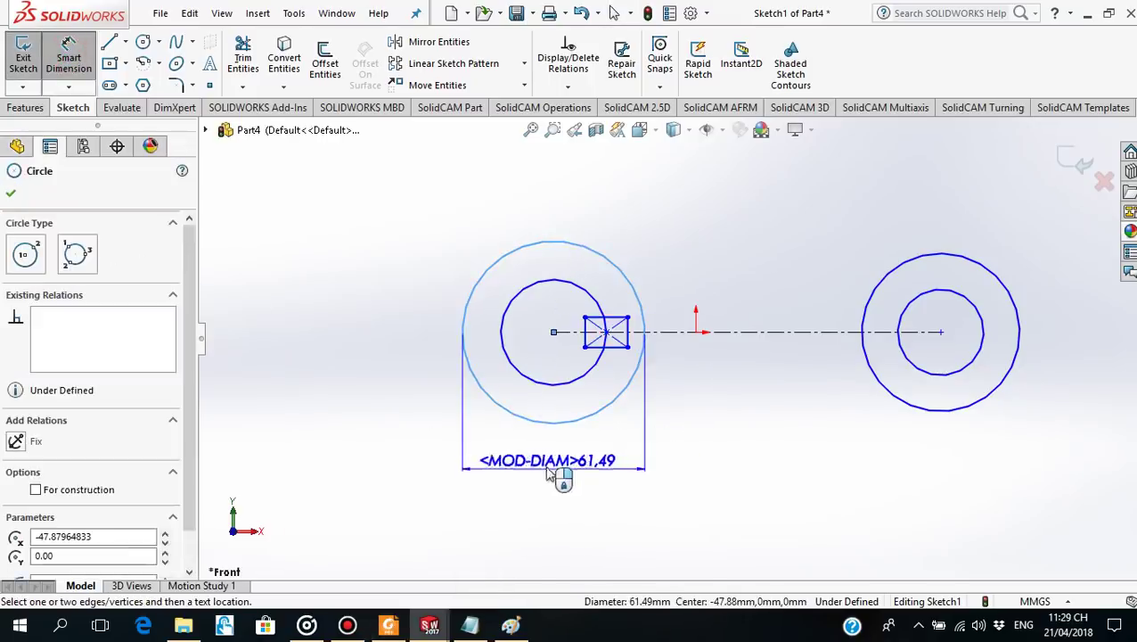
left_click(575, 517)
type("1")
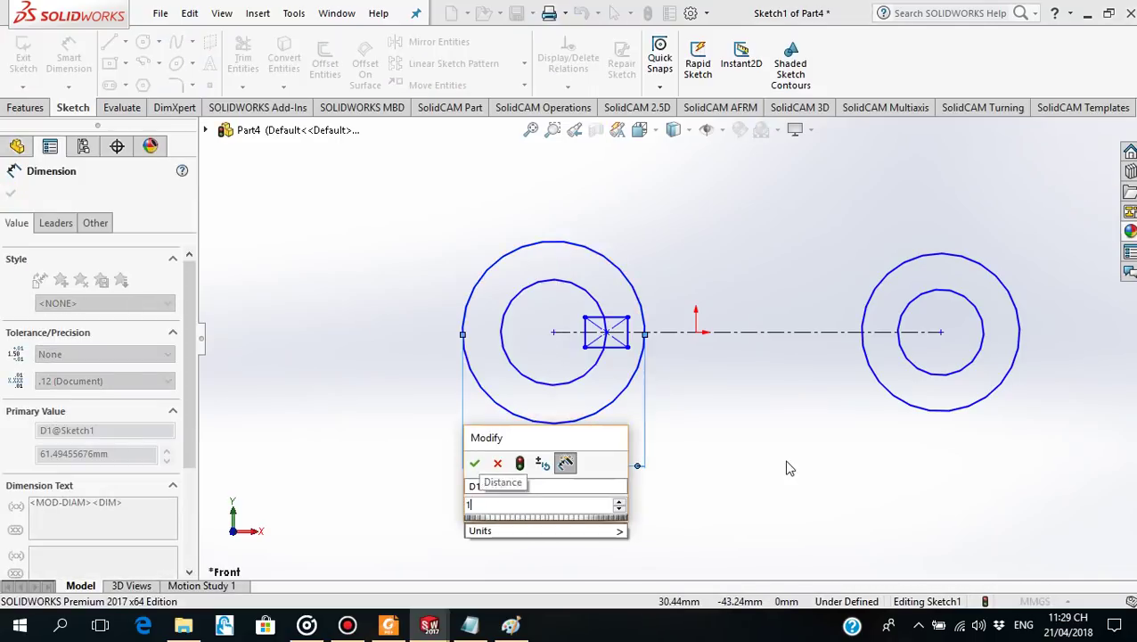
type("12.5")
key("Return")
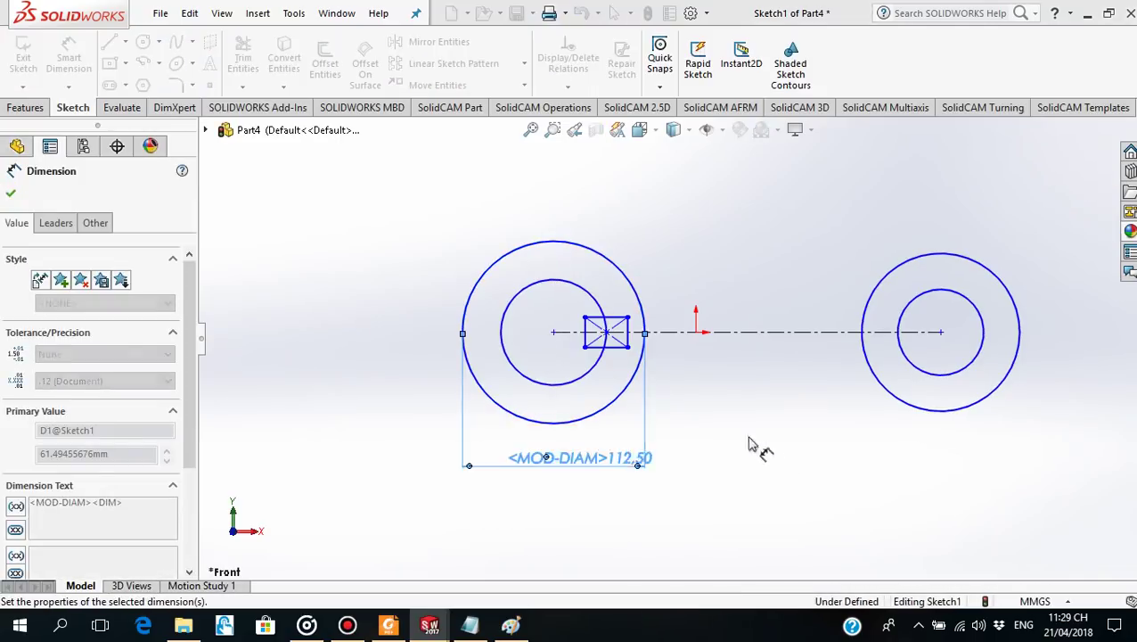
left_click(387, 627)
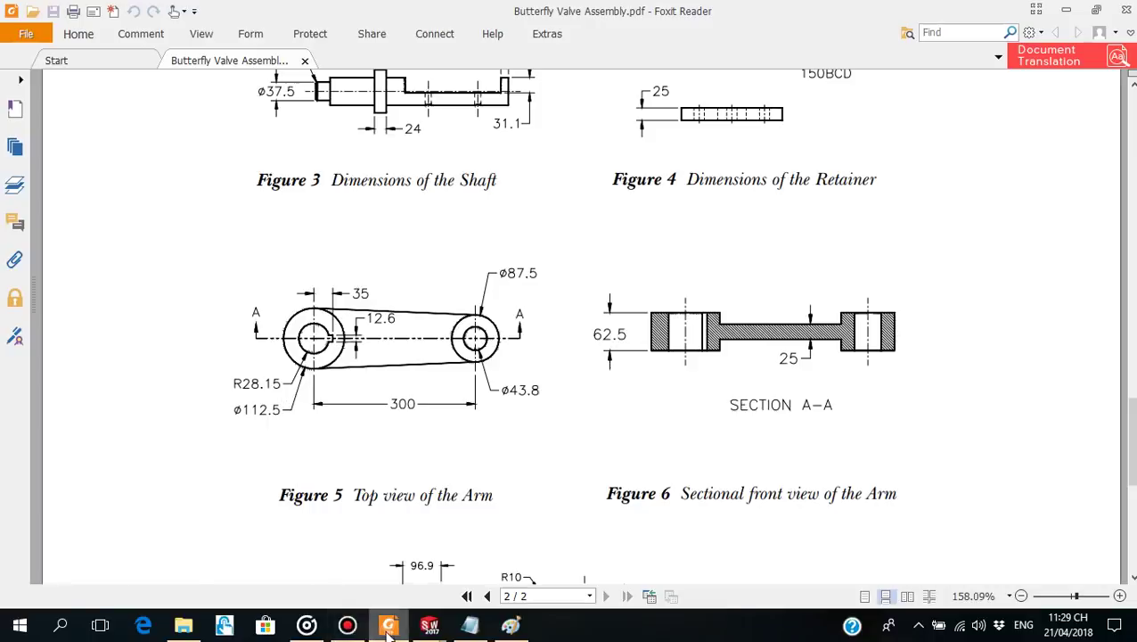
left_click(429, 627)
left_click(550, 383)
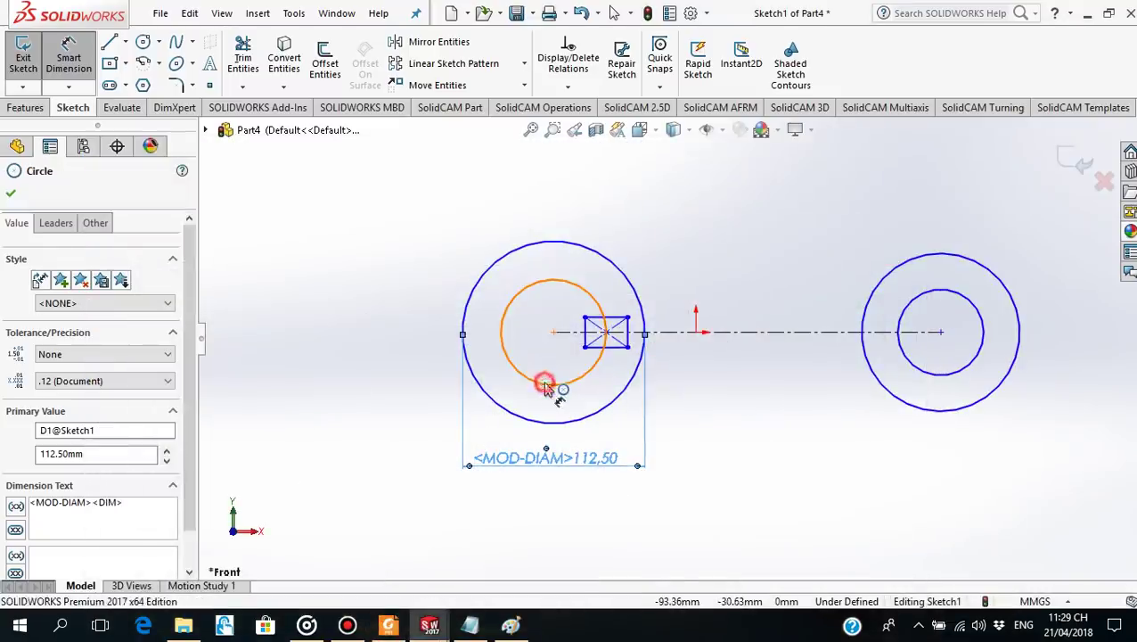
left_click(413, 352)
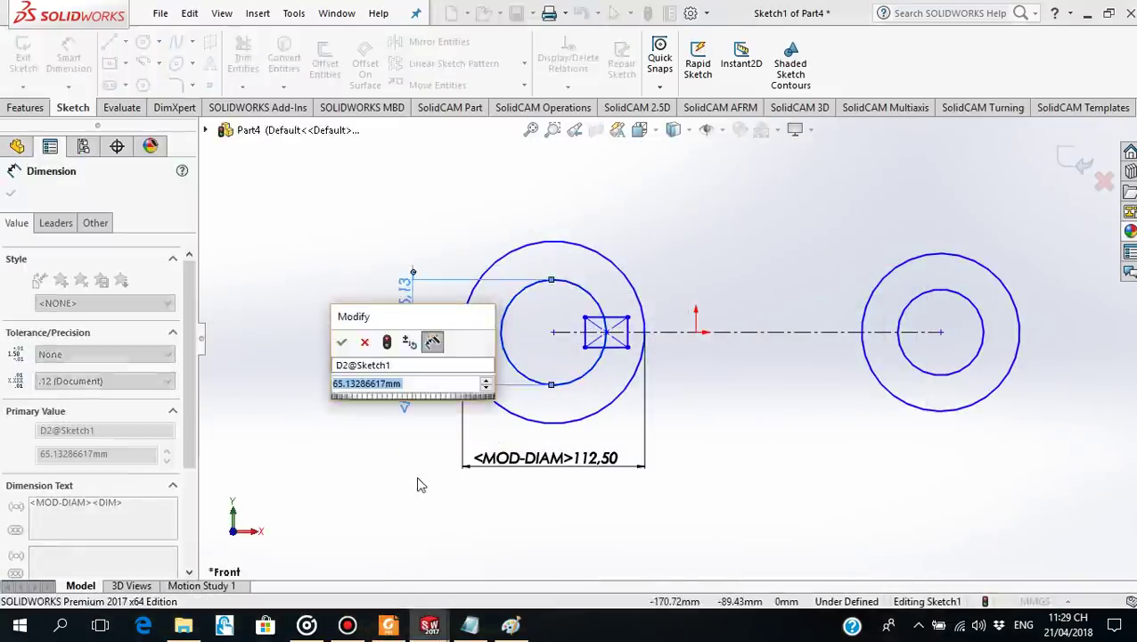
type("28")
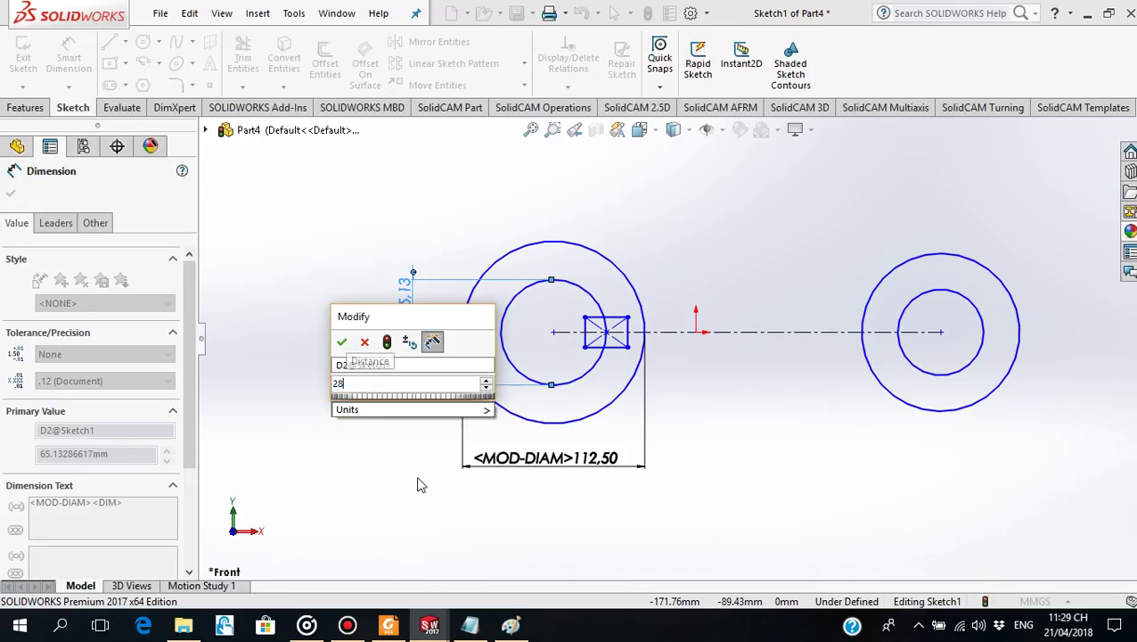
type(".1")
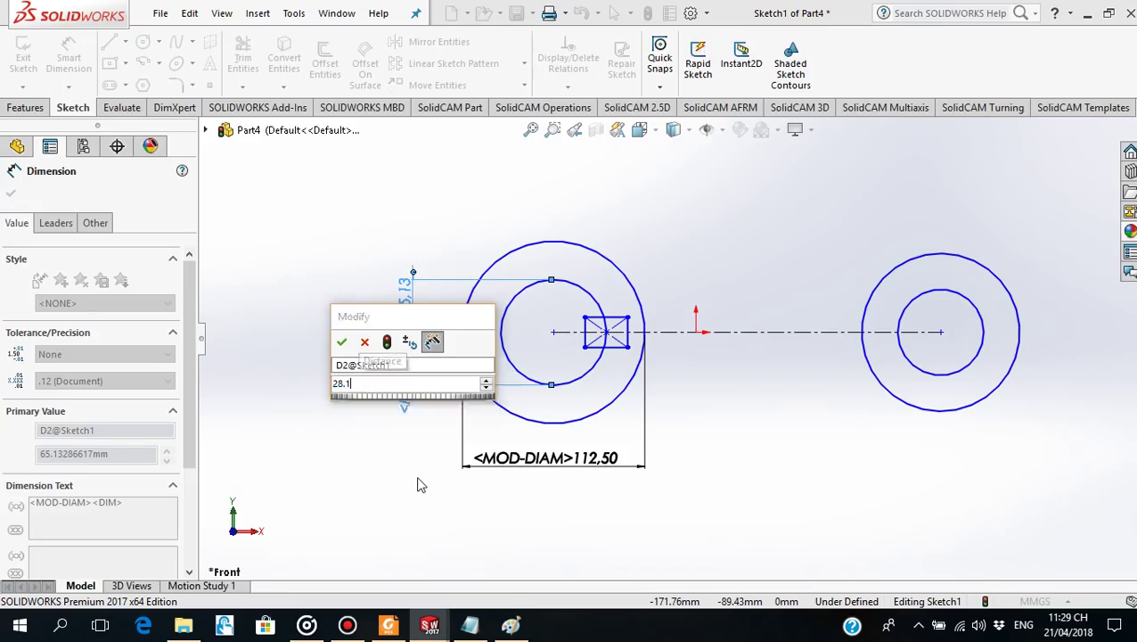
type("5")
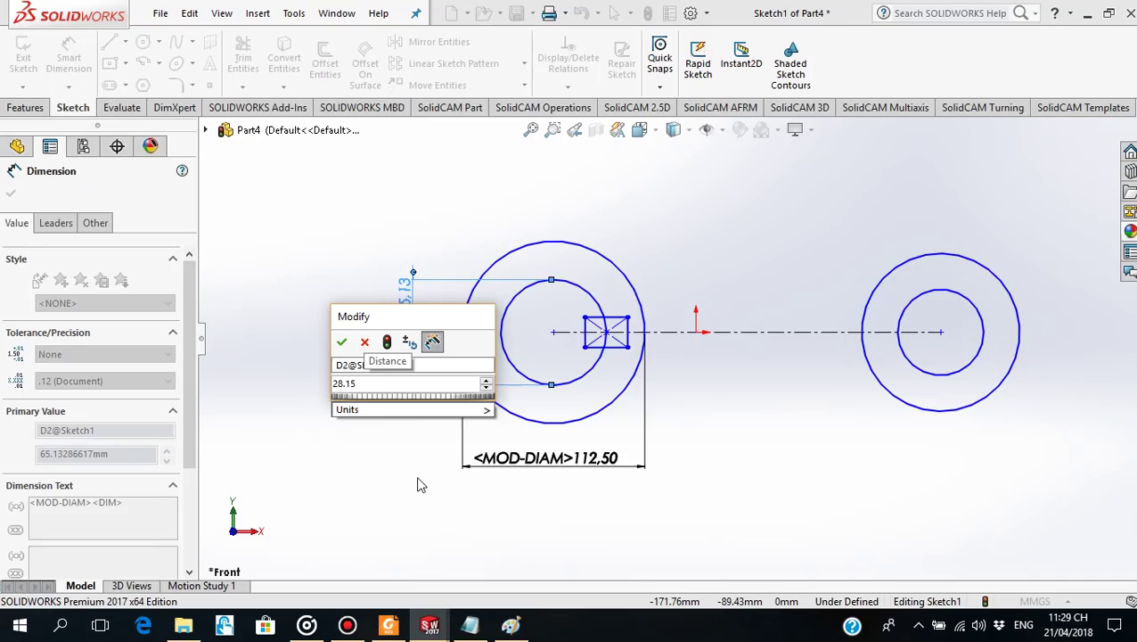
type("*2")
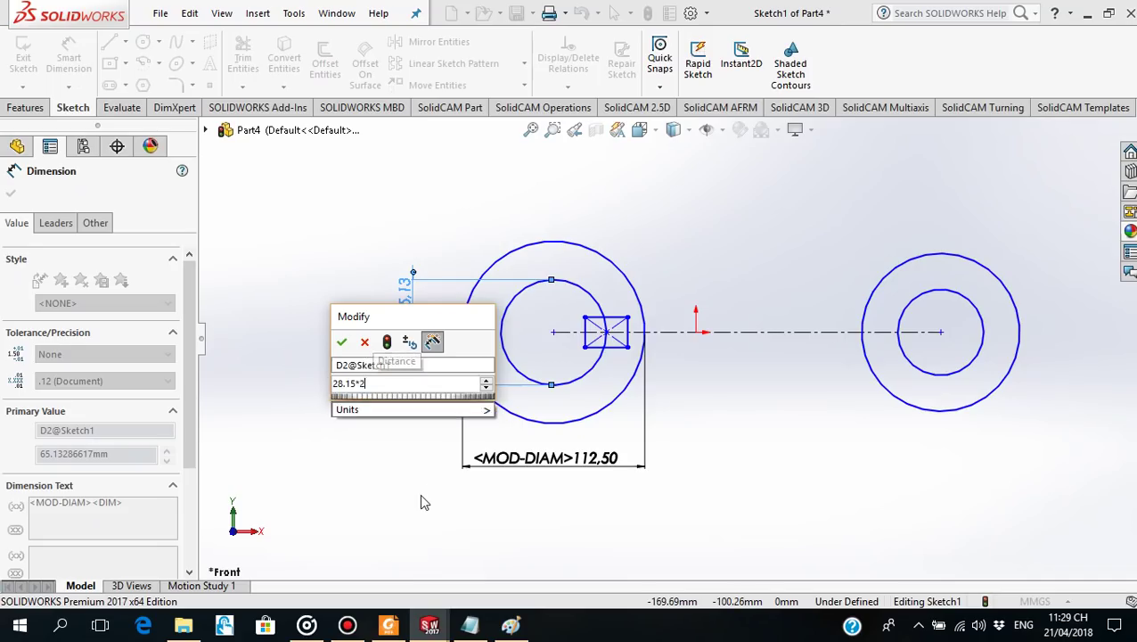
key("Return")
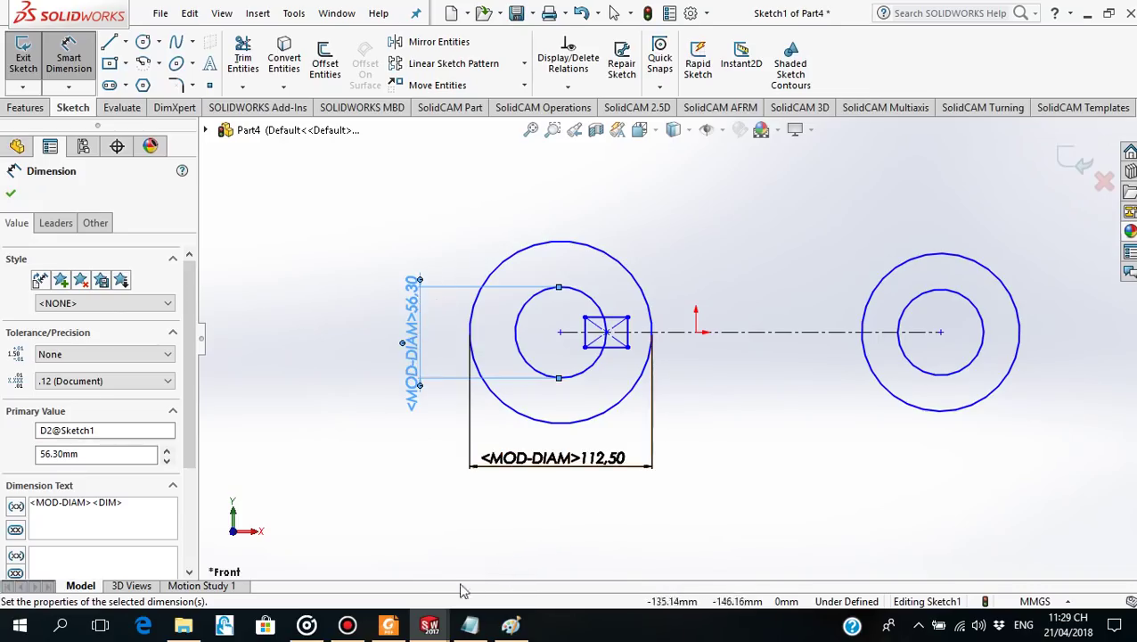
left_click(389, 625)
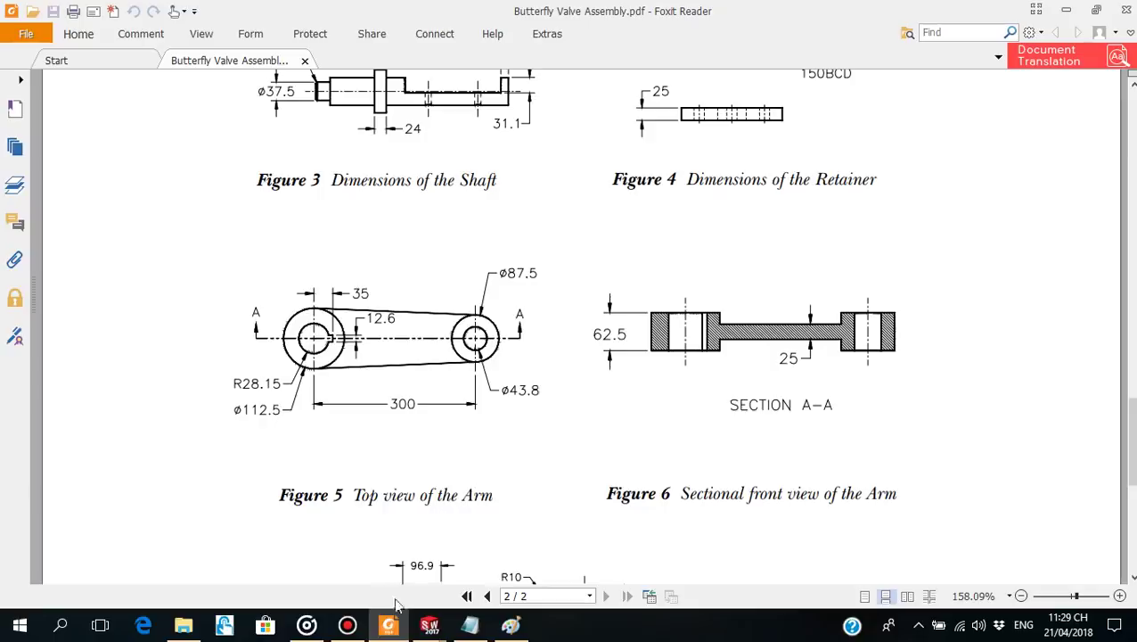
left_click(396, 630)
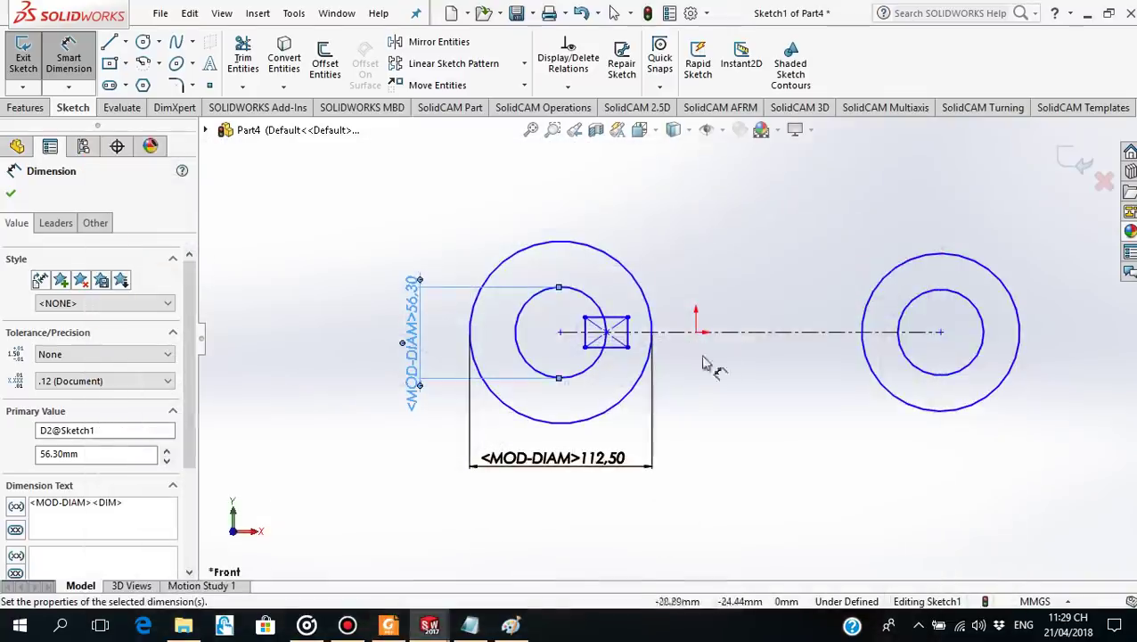
Dimension the right circles to Ø87.5 and Ø43.80.
left_click(927, 253)
left_click(882, 212)
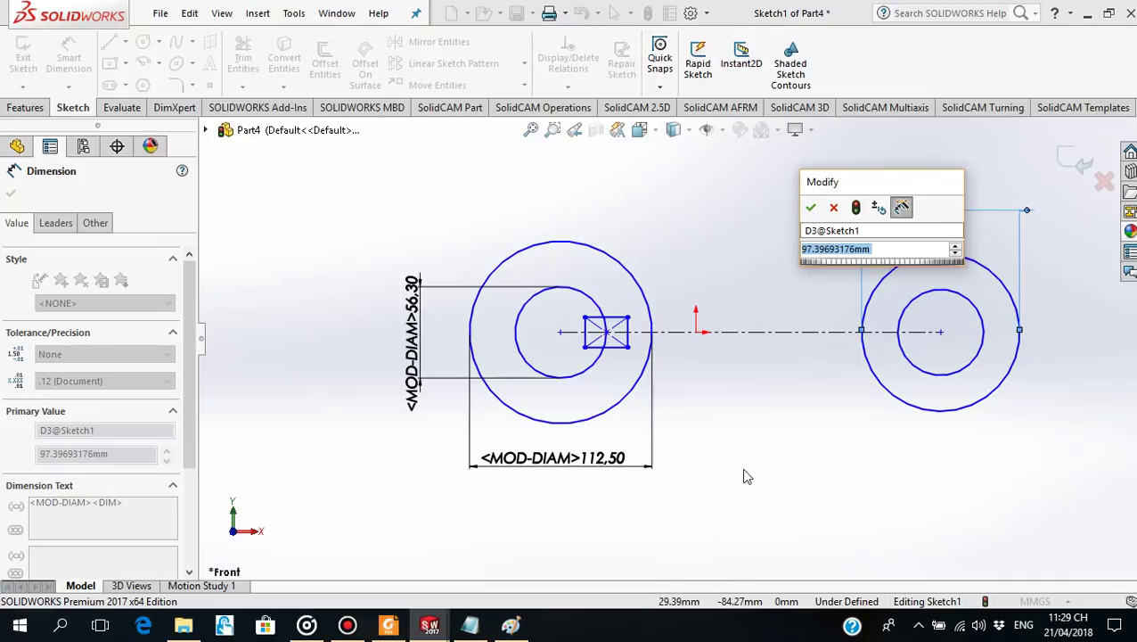
type("87.5")
key("Return")
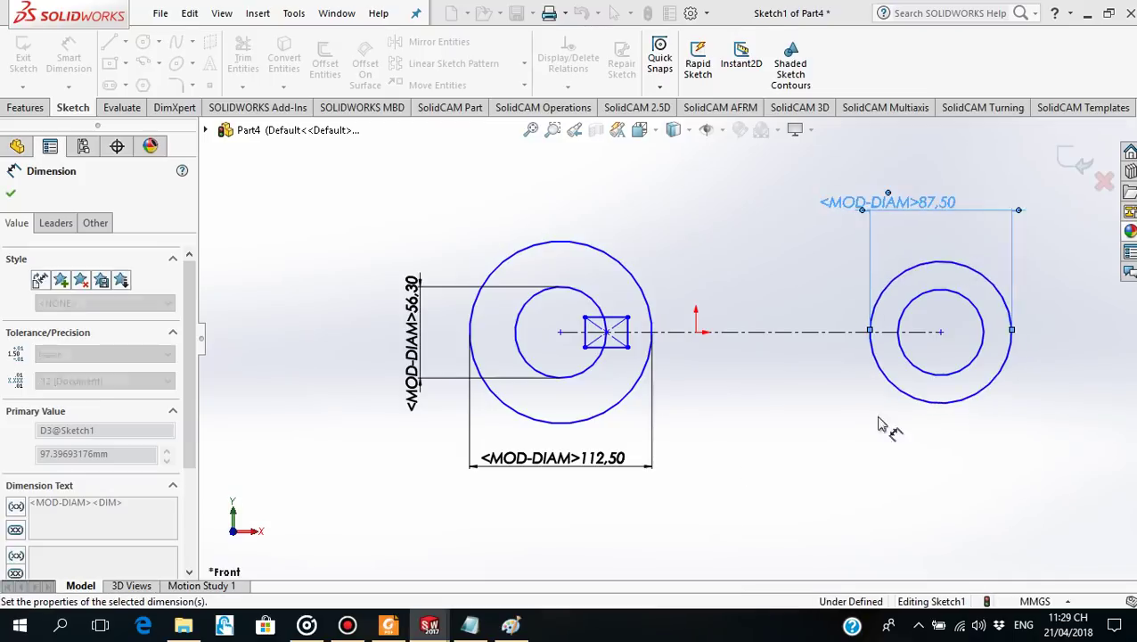
left_click(970, 364)
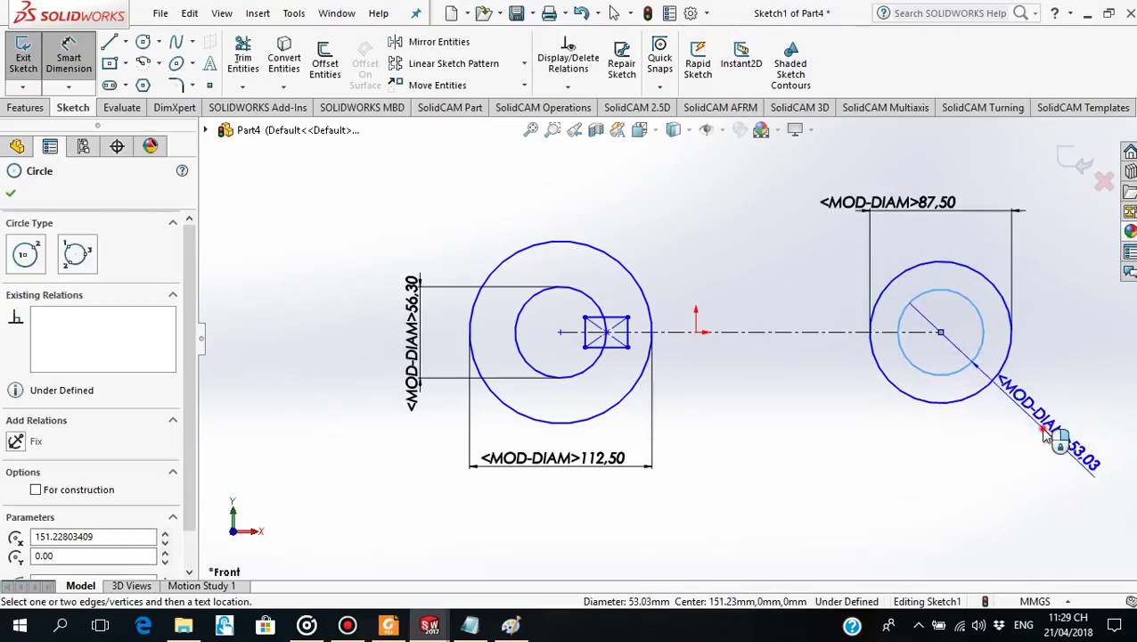
left_click(1047, 433)
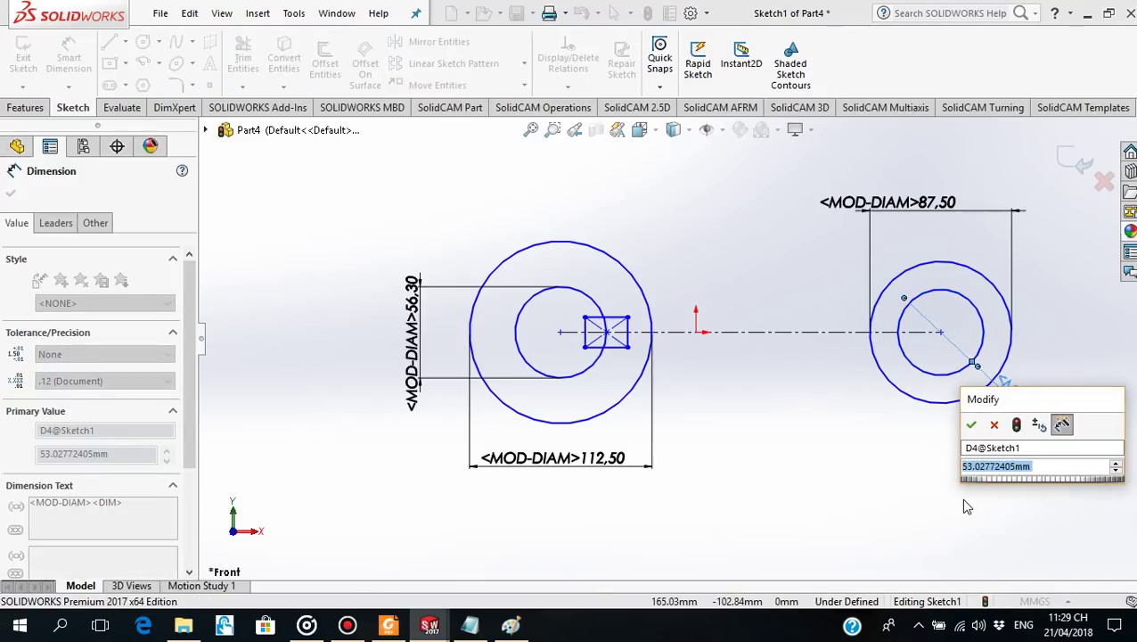
type("45")
key("Return")
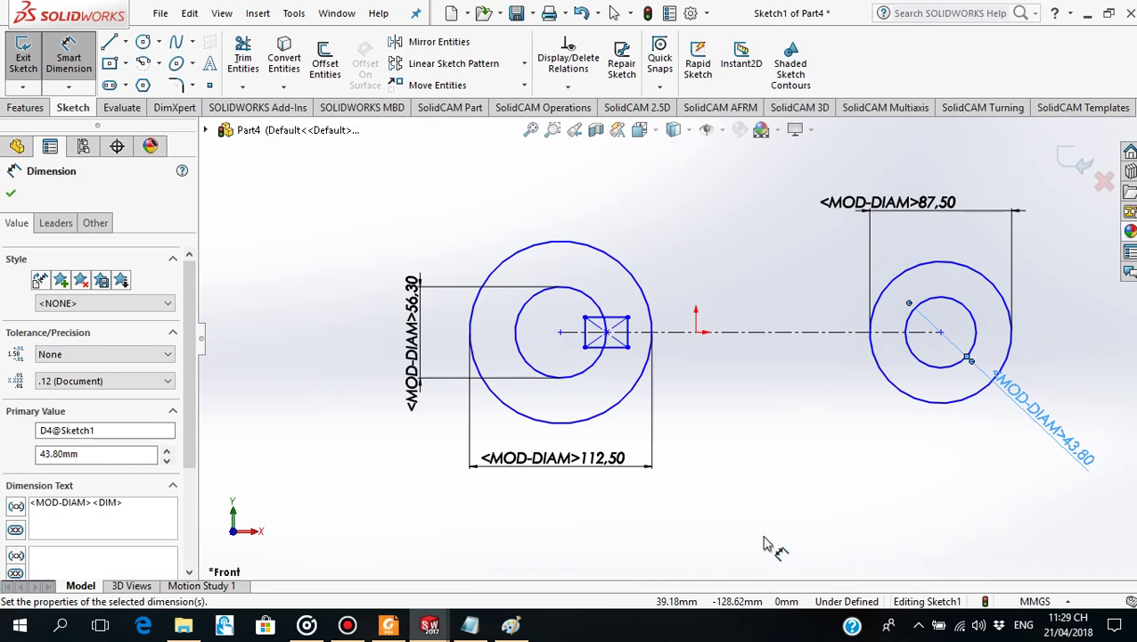
left_click(388, 625)
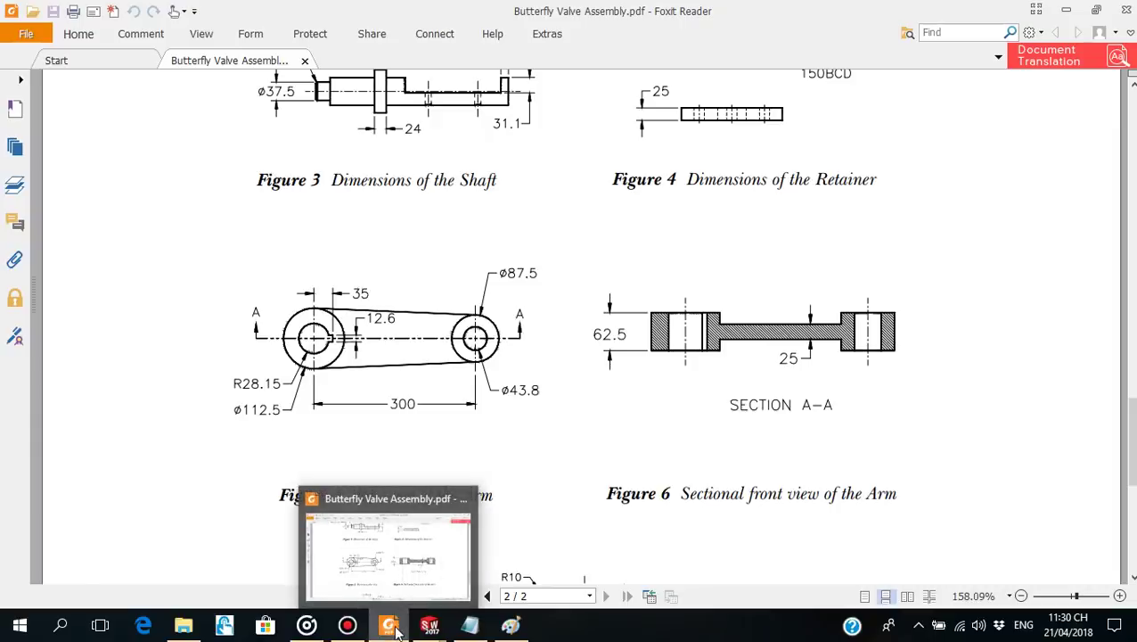
Dimension the distance between the two circle centres as 300.
left_click(429, 624)
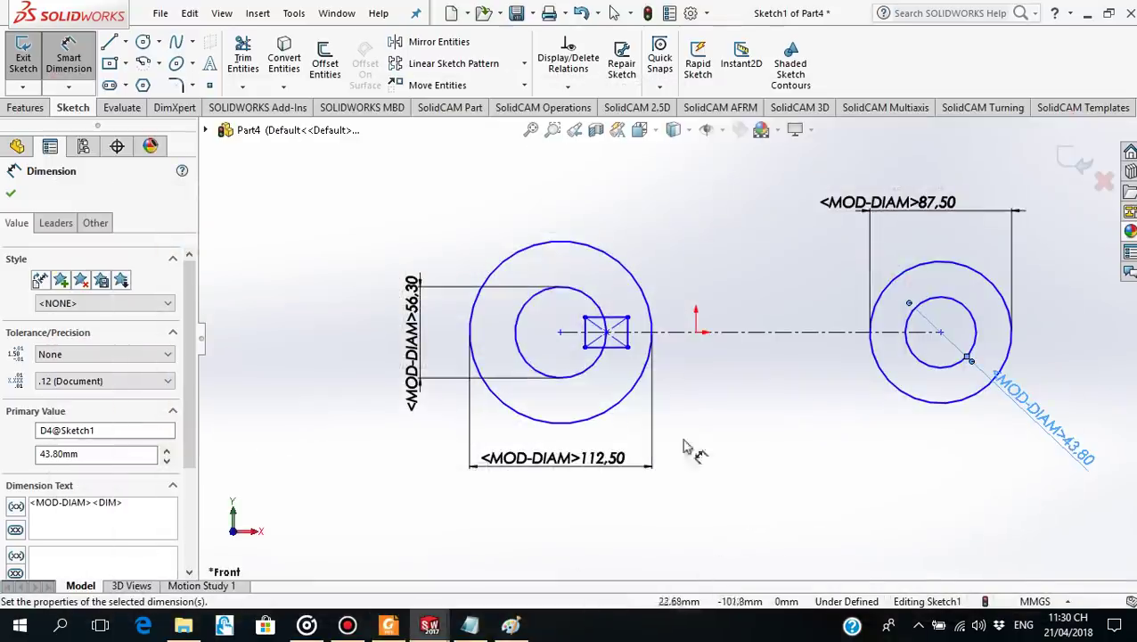
left_click(561, 332)
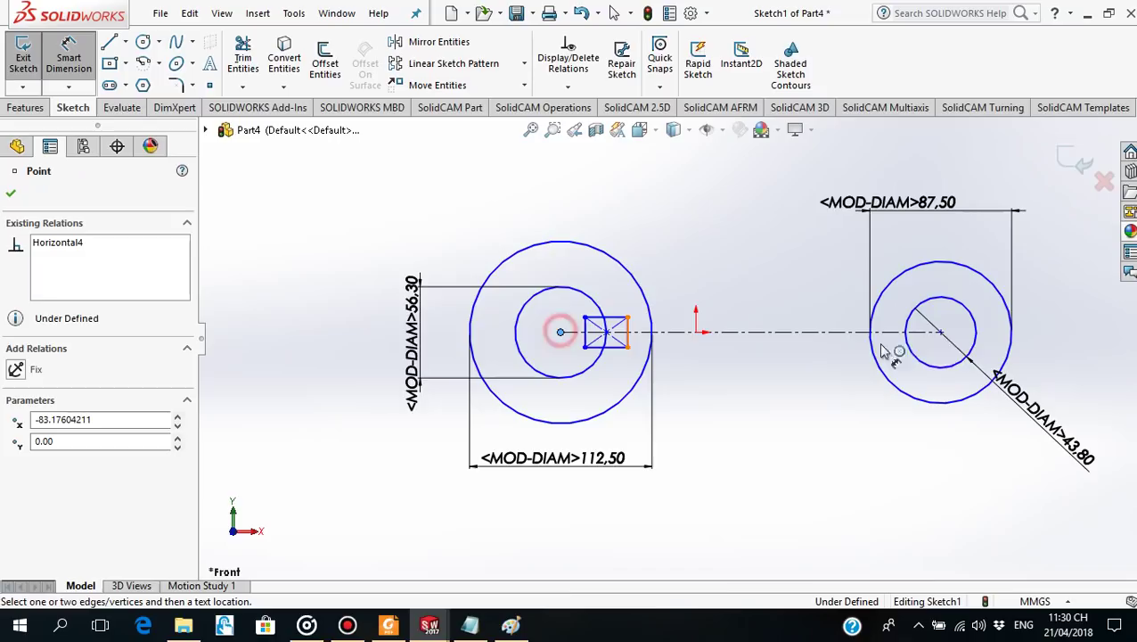
left_click(940, 331)
left_click(764, 496)
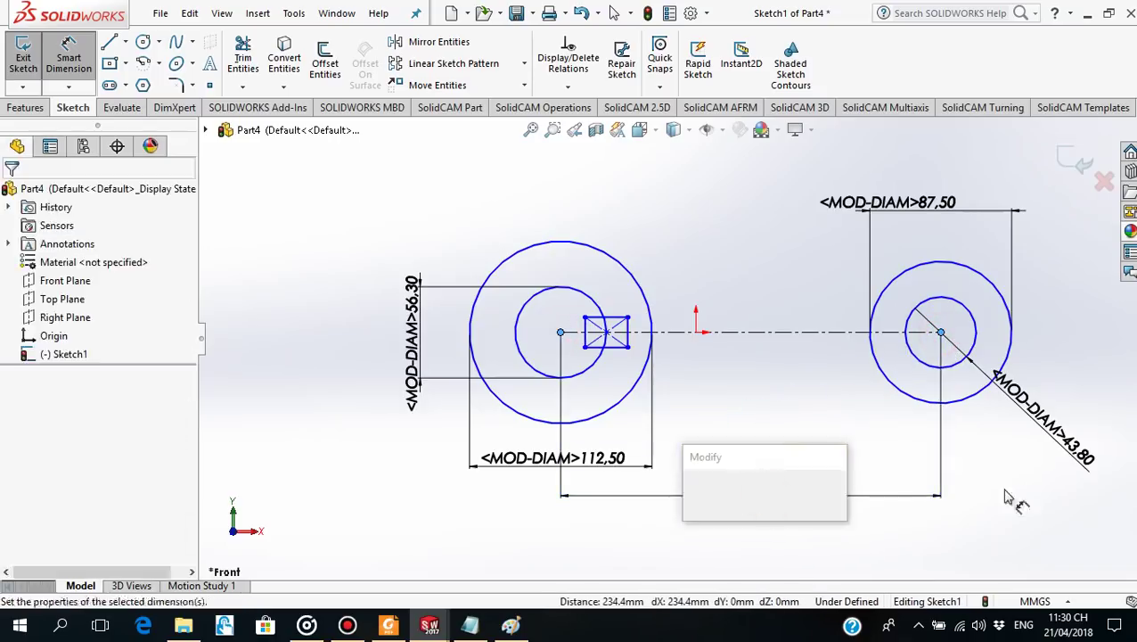
type("3")
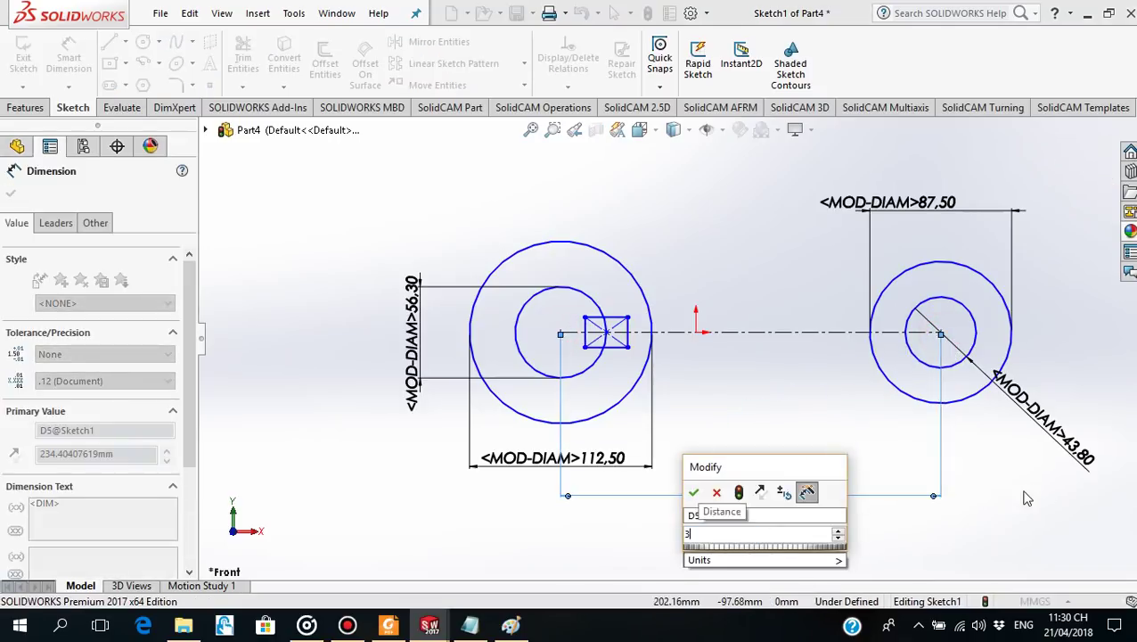
type("00")
key("Return")
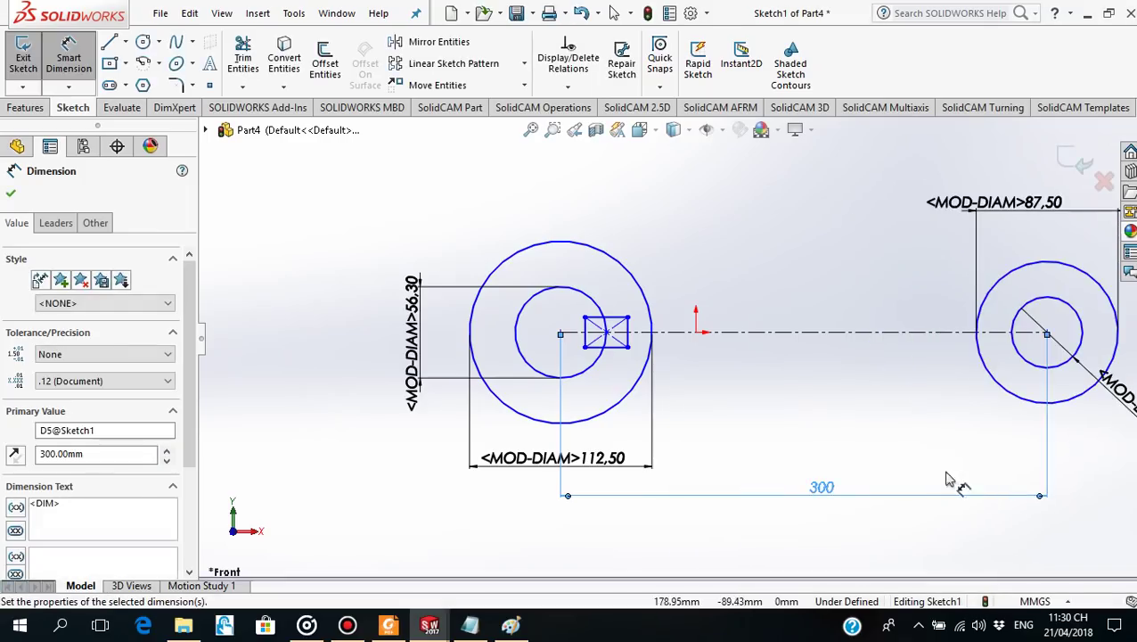
Dimension the small rectangle's right edge 35 from the left circle's centre, checking the reference drawing.
left_click(560, 333)
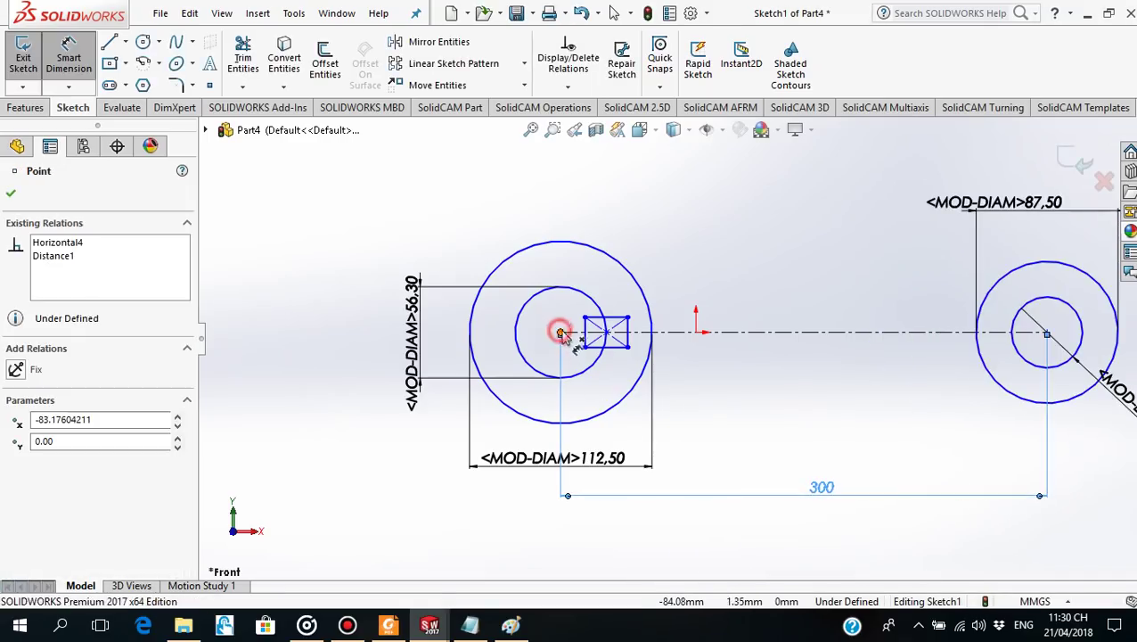
left_click(628, 331)
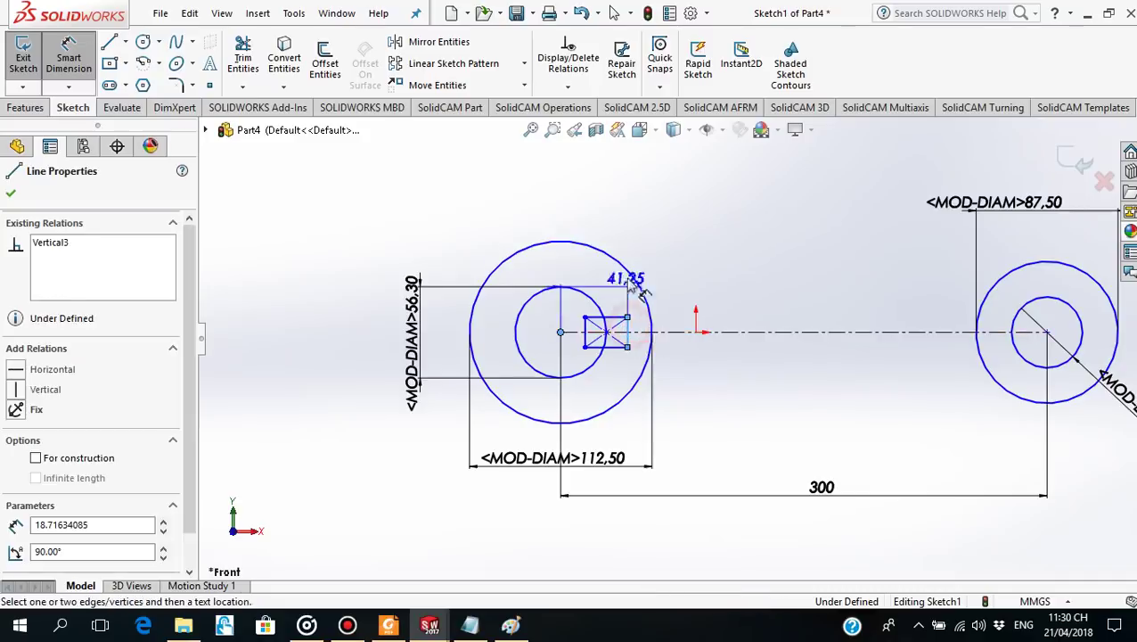
left_click(598, 230)
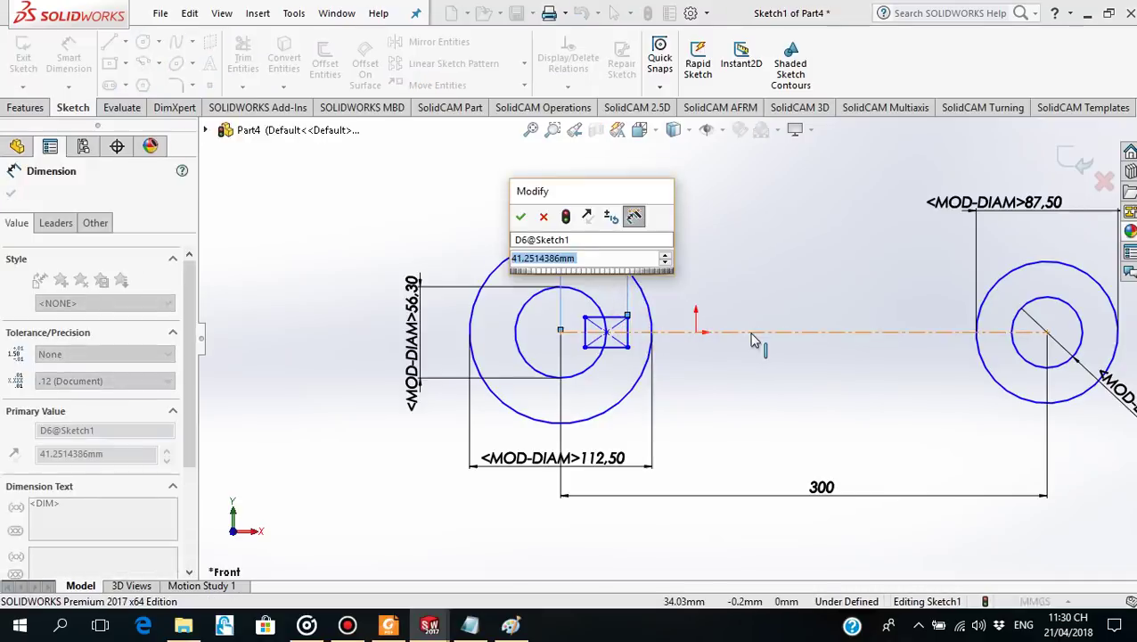
type("35")
key("Return")
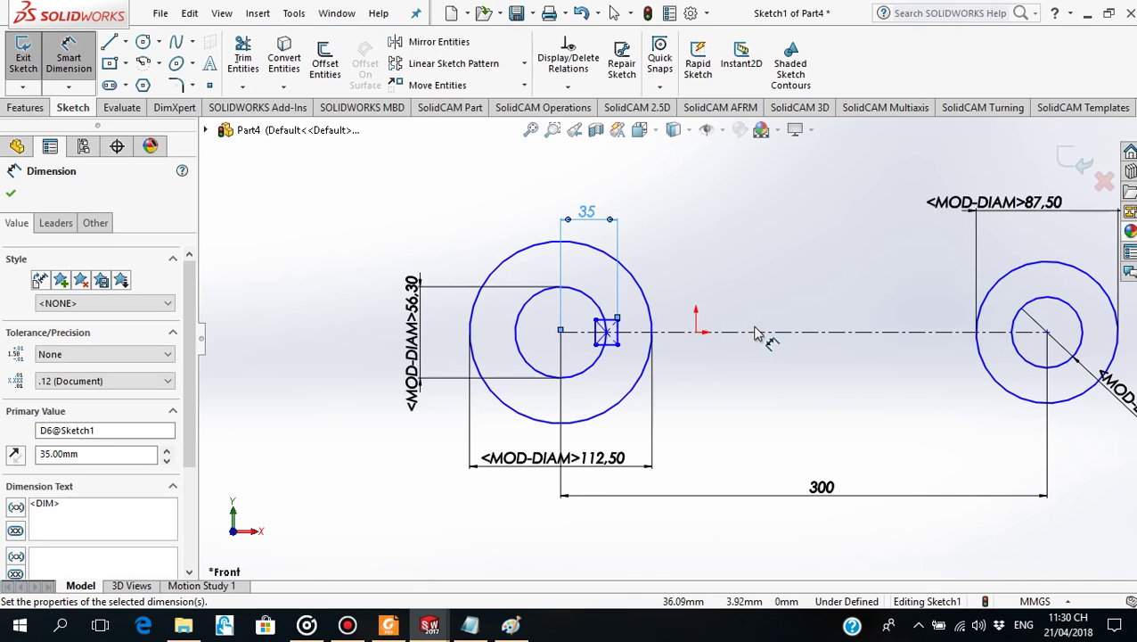
left_click(388, 625)
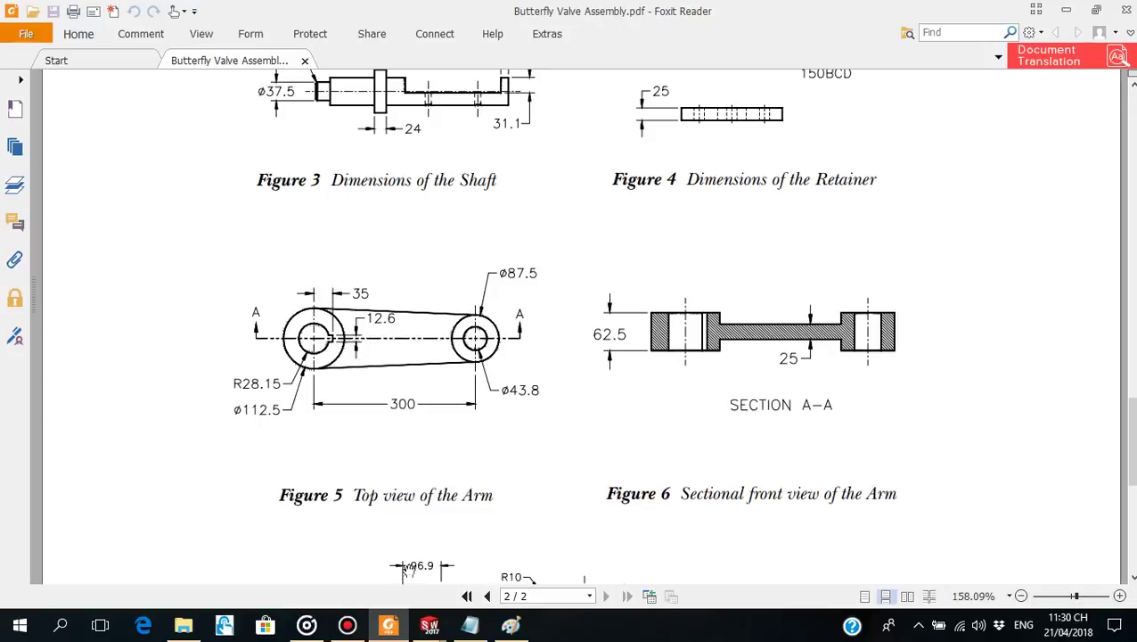
left_click(428, 626)
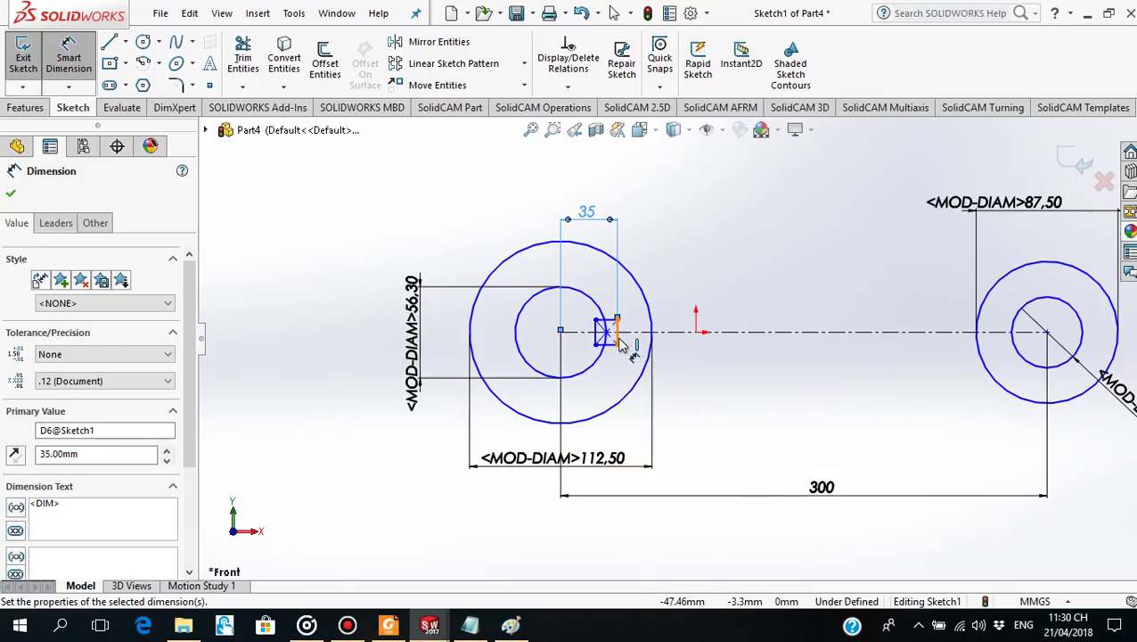
left_click(618, 340)
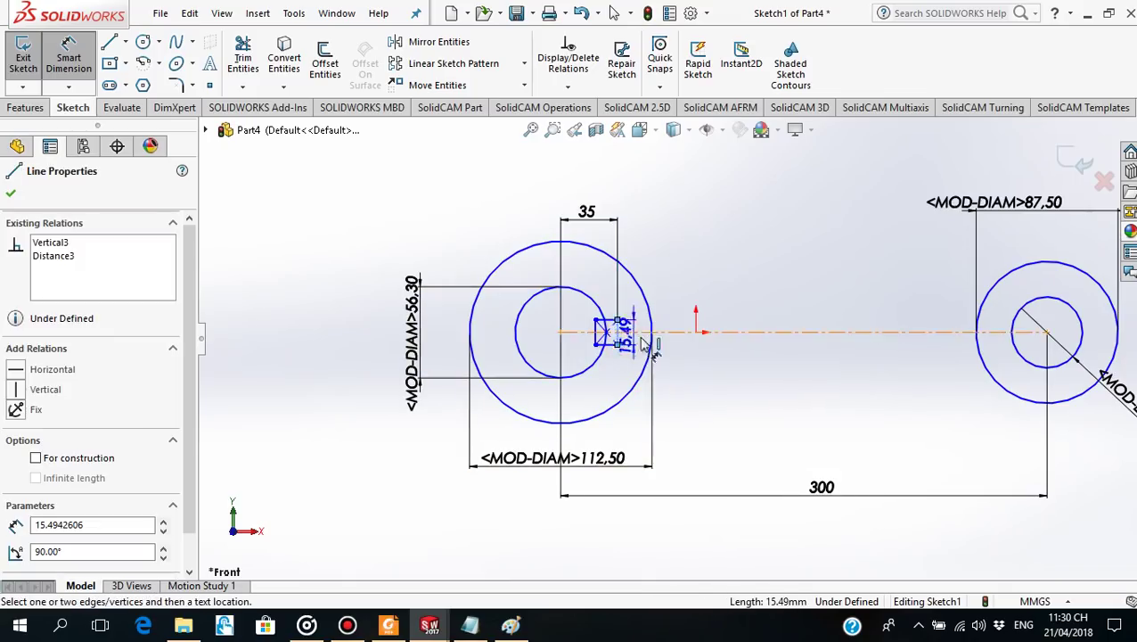
Dimension the rectangle's right vertical edge to 12.6 and compare it with the reference drawing.
left_click(710, 348)
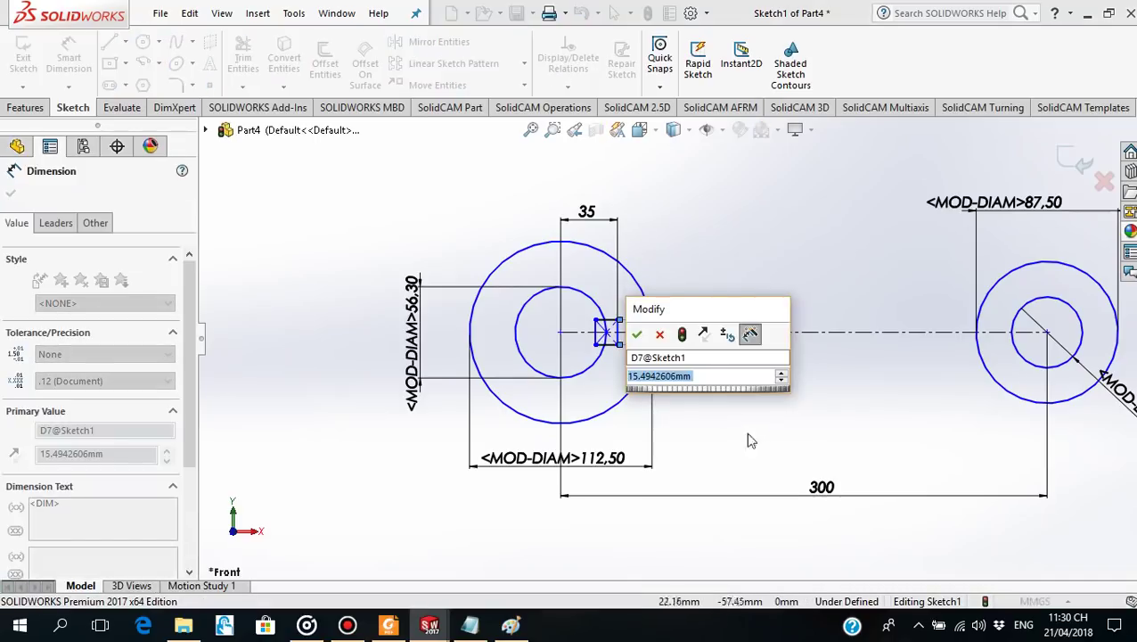
type("12.6")
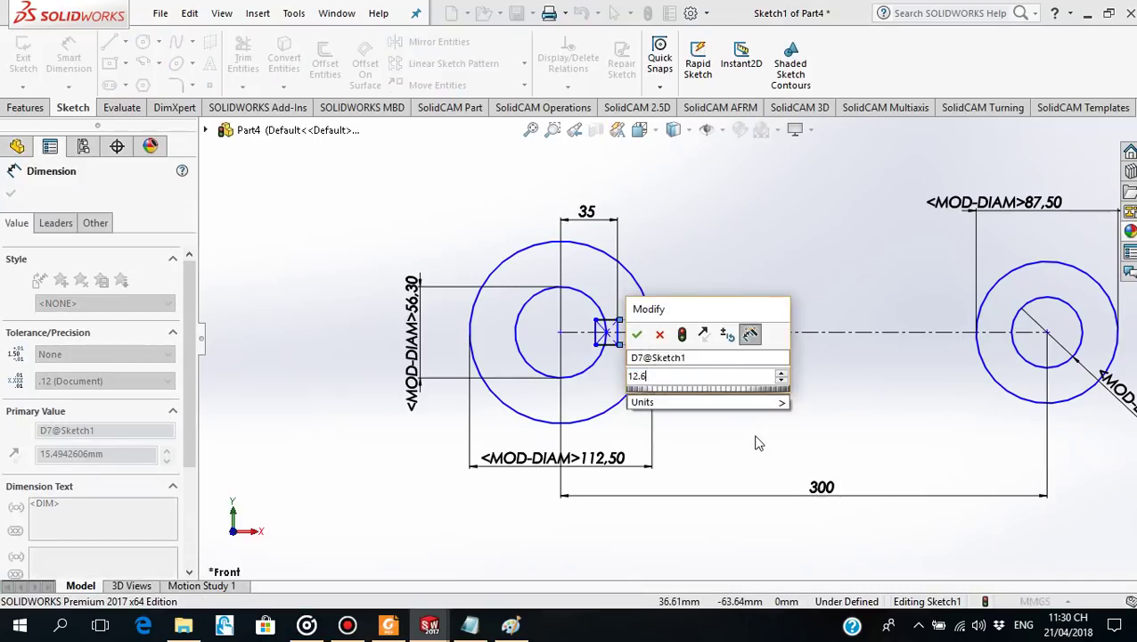
key("Return")
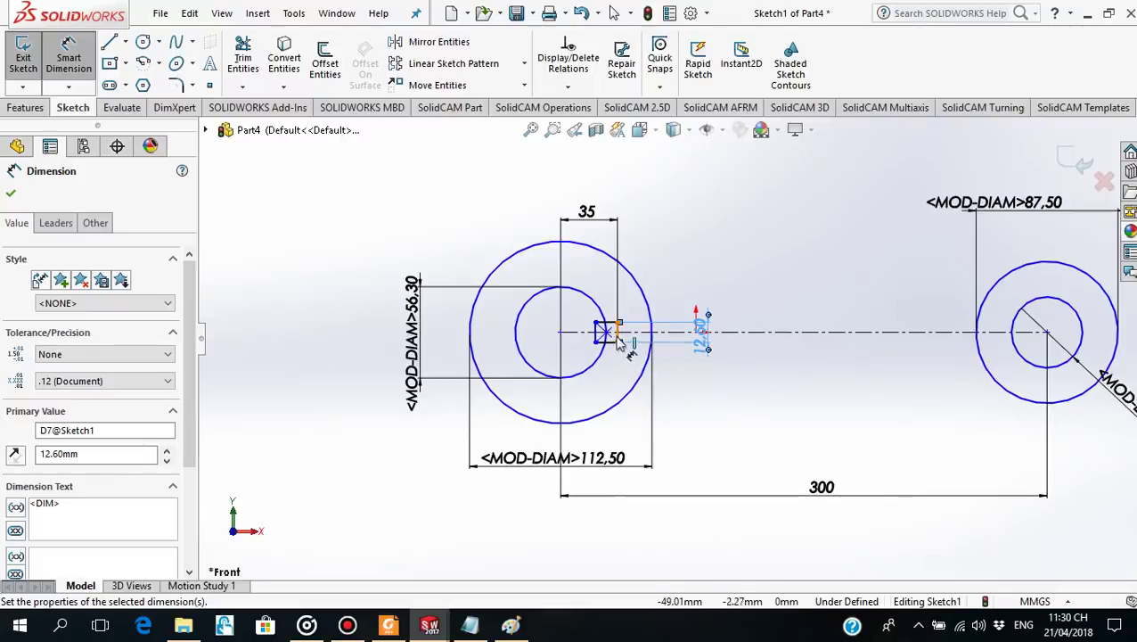
scroll(627, 337, "down", 3)
left_click(388, 624)
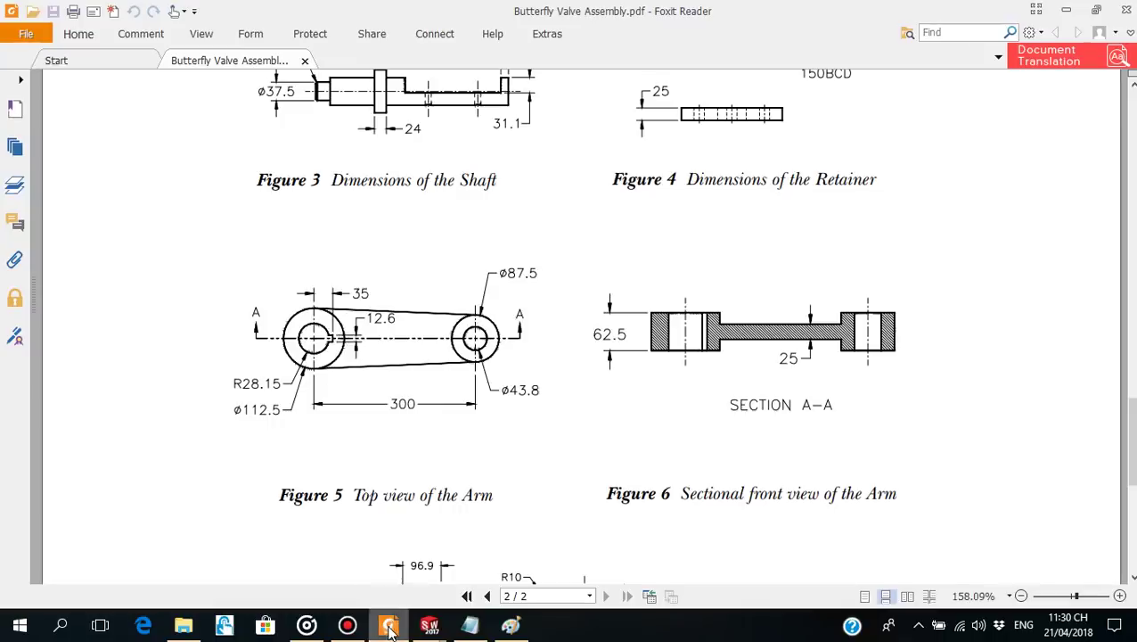
mouse_move(389, 625)
left_click(389, 544)
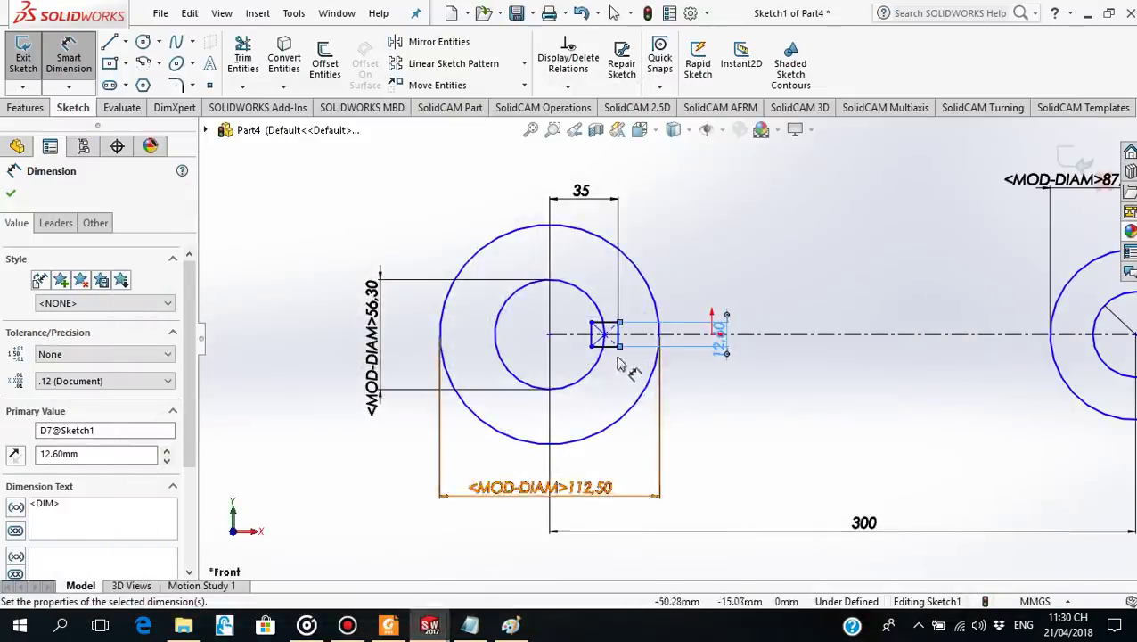
scroll(624, 343, "down", 3)
scroll(629, 322, "down", 1)
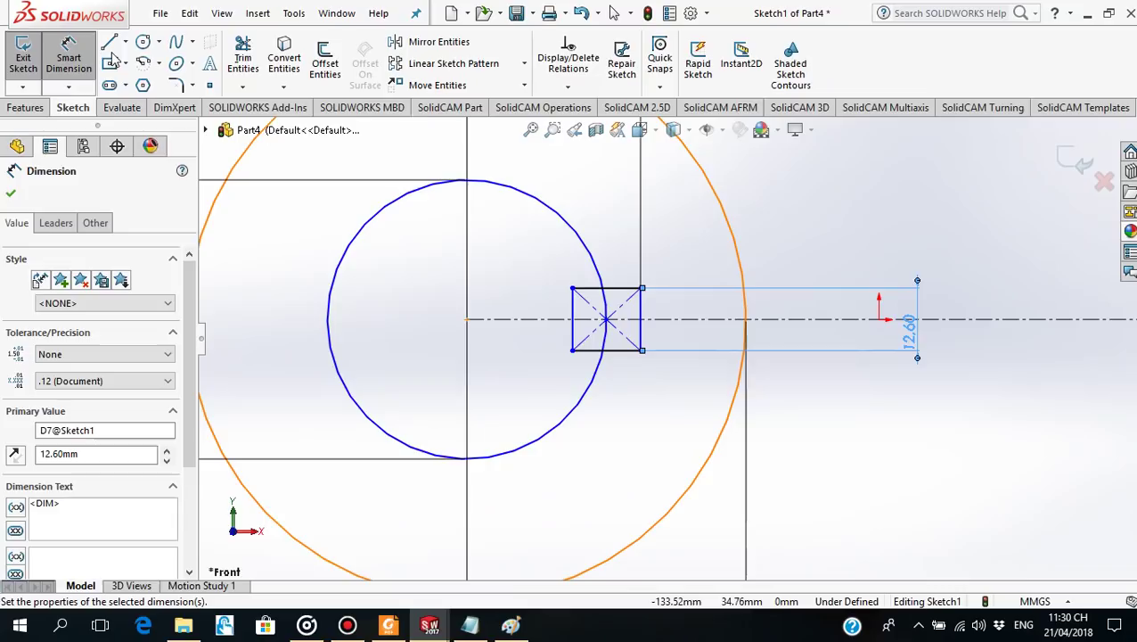
Trim away the rectangle's left edge and the arc of the left inner circle inside it.
left_click(242, 55)
left_click_drag(562, 308, 576, 314)
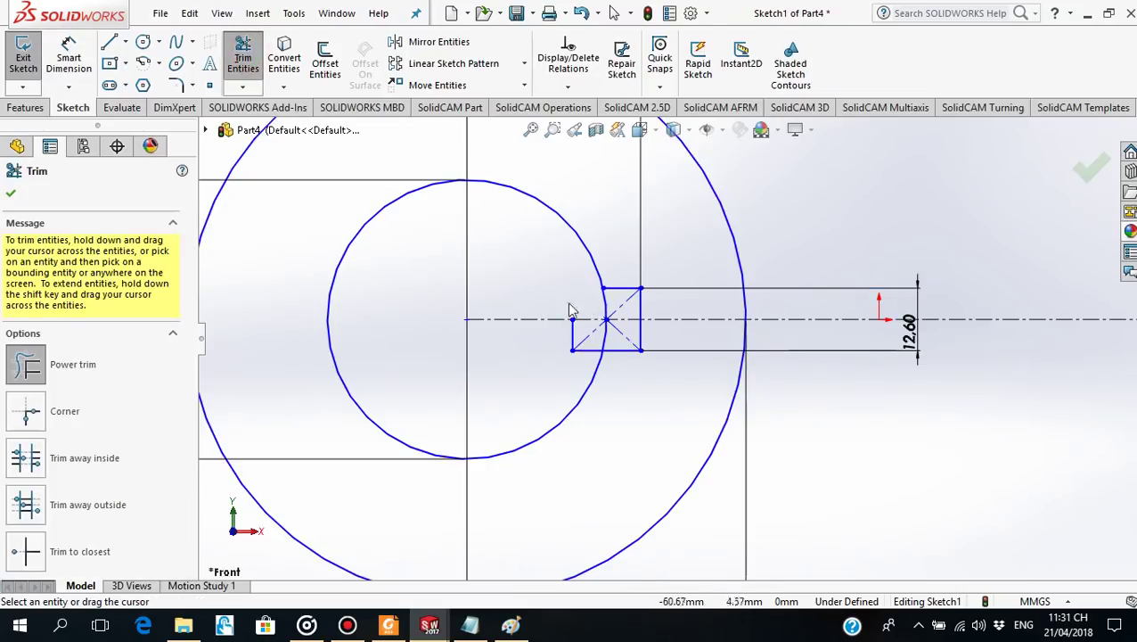
mouse_move(546, 334)
left_mouse_down()
mouse_move(587, 352)
mouse_move(631, 339)
mouse_move(627, 308)
left_mouse_up()
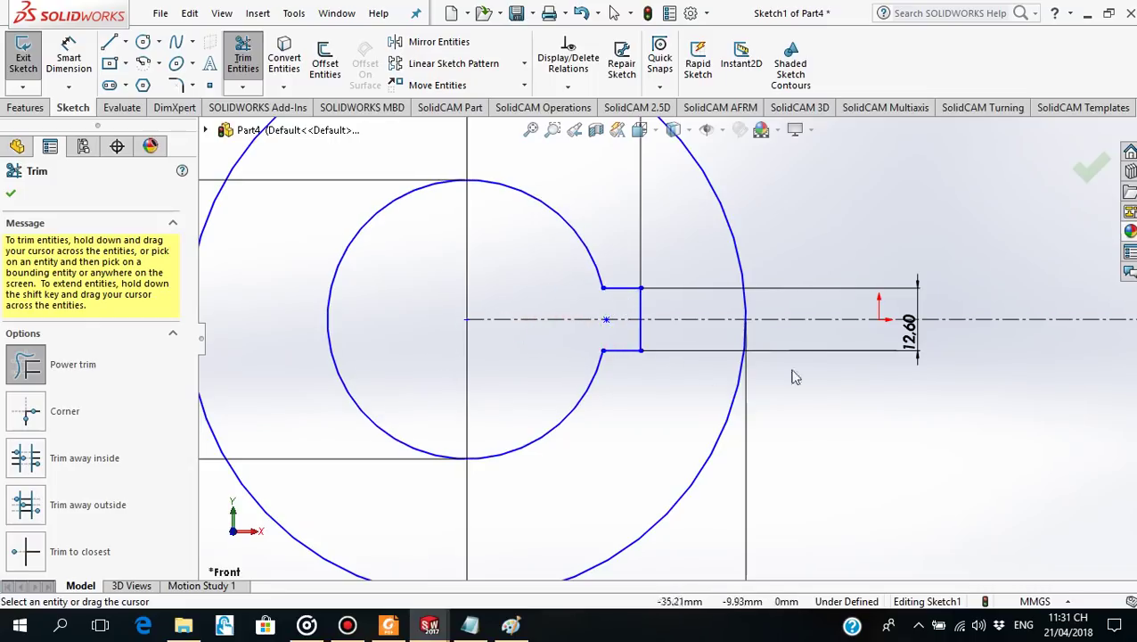
scroll(796, 377, "up", 2)
scroll(829, 374, "up", 2)
scroll(839, 367, "up", 2)
scroll(891, 364, "up", 1)
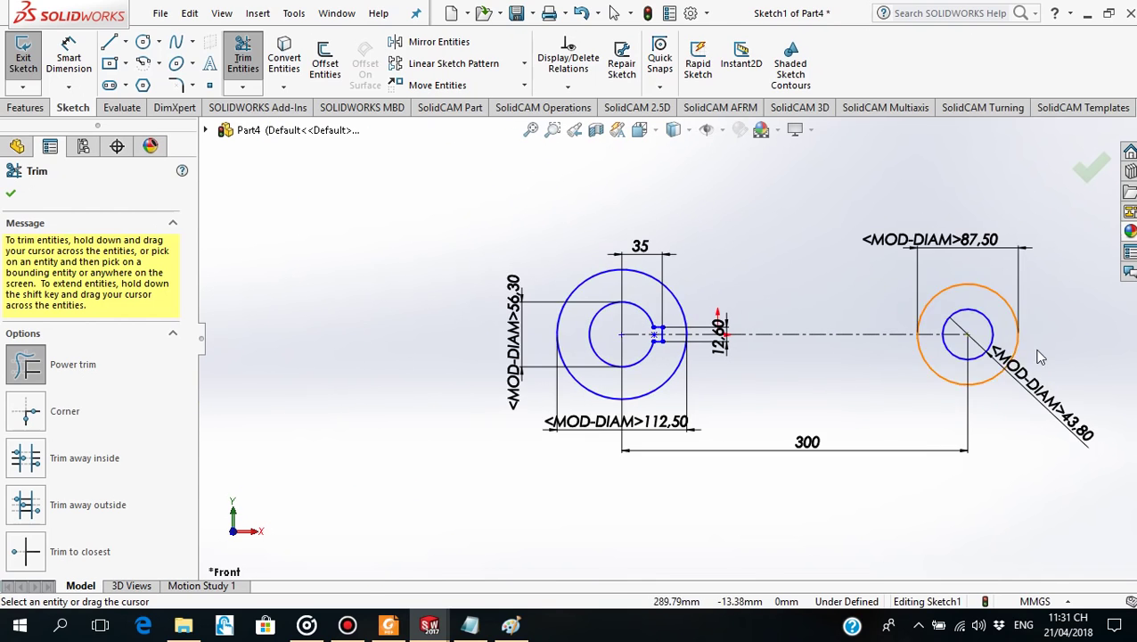
scroll(891, 355, "down", 3)
scroll(606, 349, "up", 1)
scroll(464, 352, "down", 1)
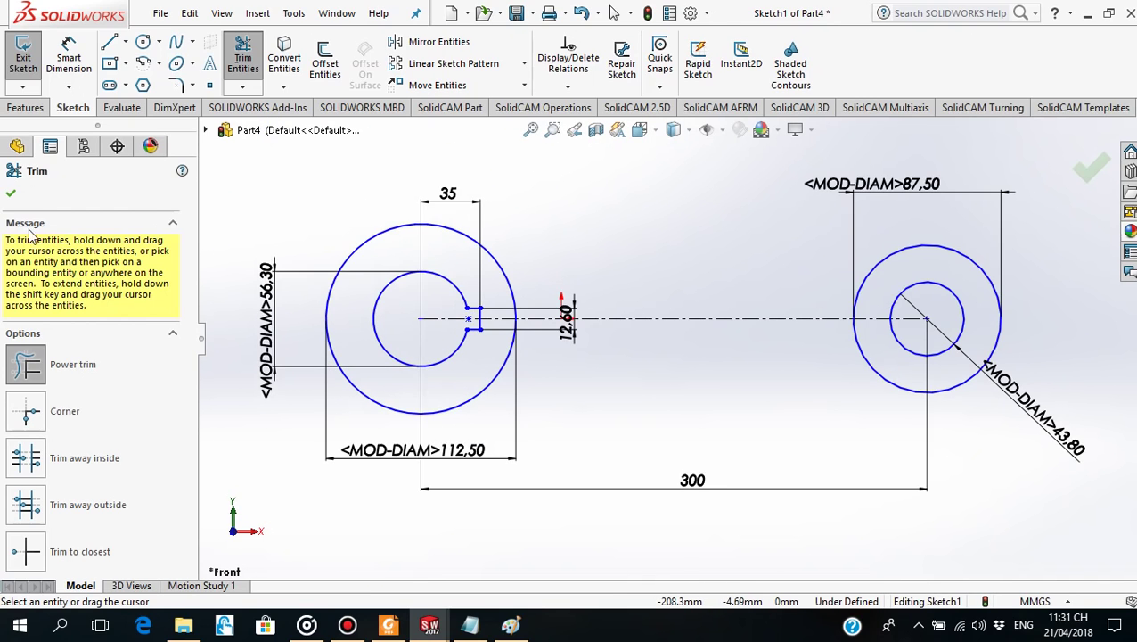
left_click(10, 197)
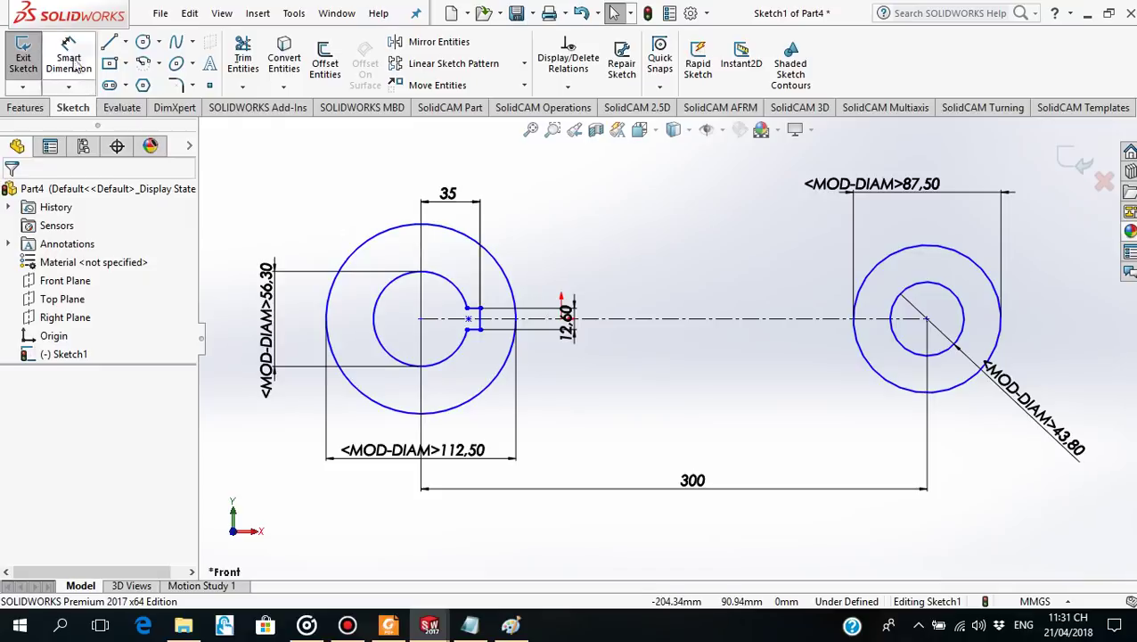
Draw two lines joining the left and right outer circles, one across the top and one across the bottom.
left_click(111, 45)
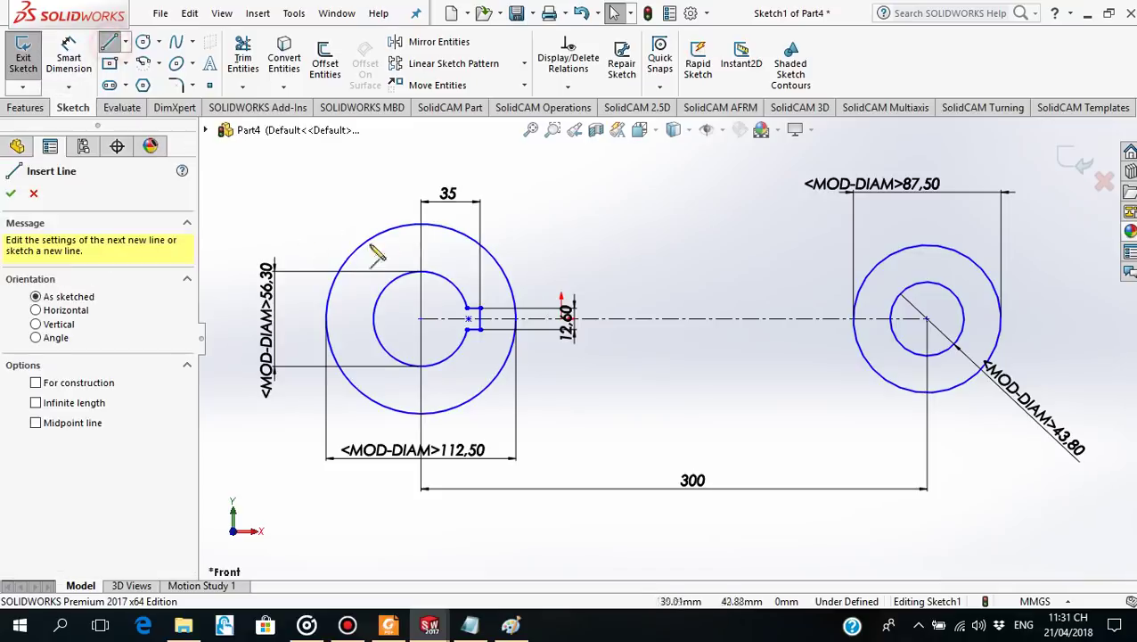
left_click(438, 228)
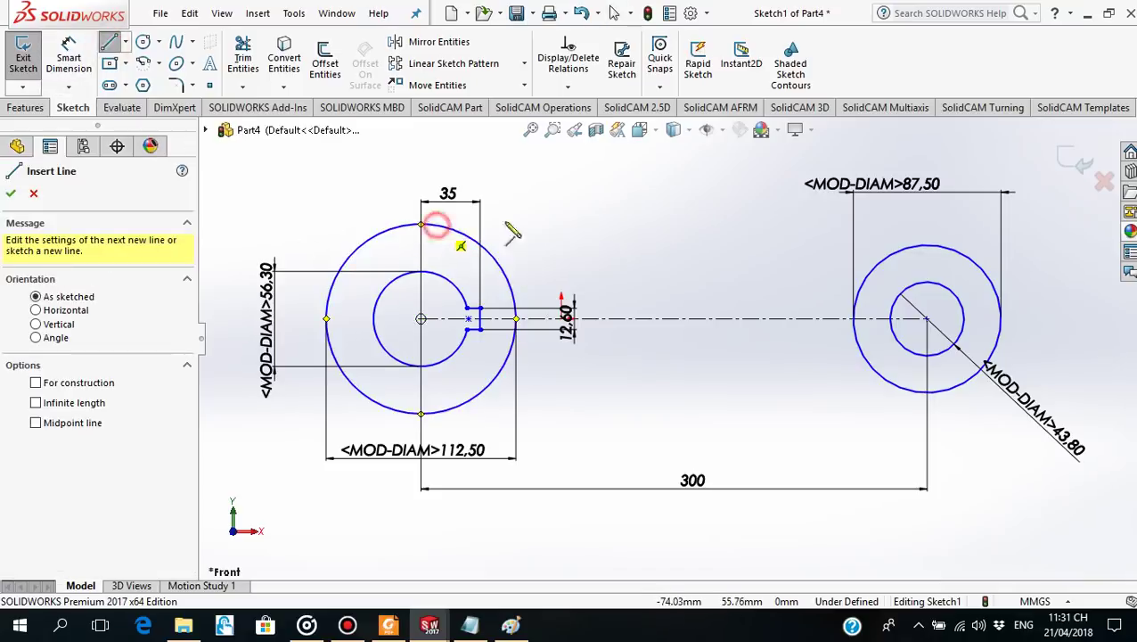
left_click(932, 245)
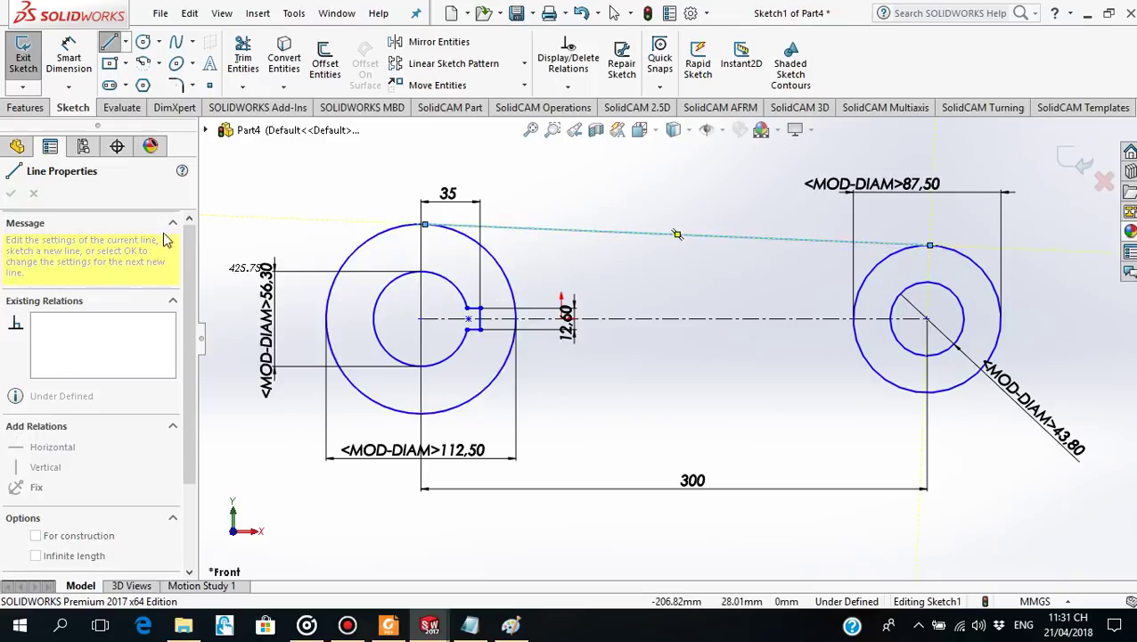
key("Escape")
left_click(108, 41)
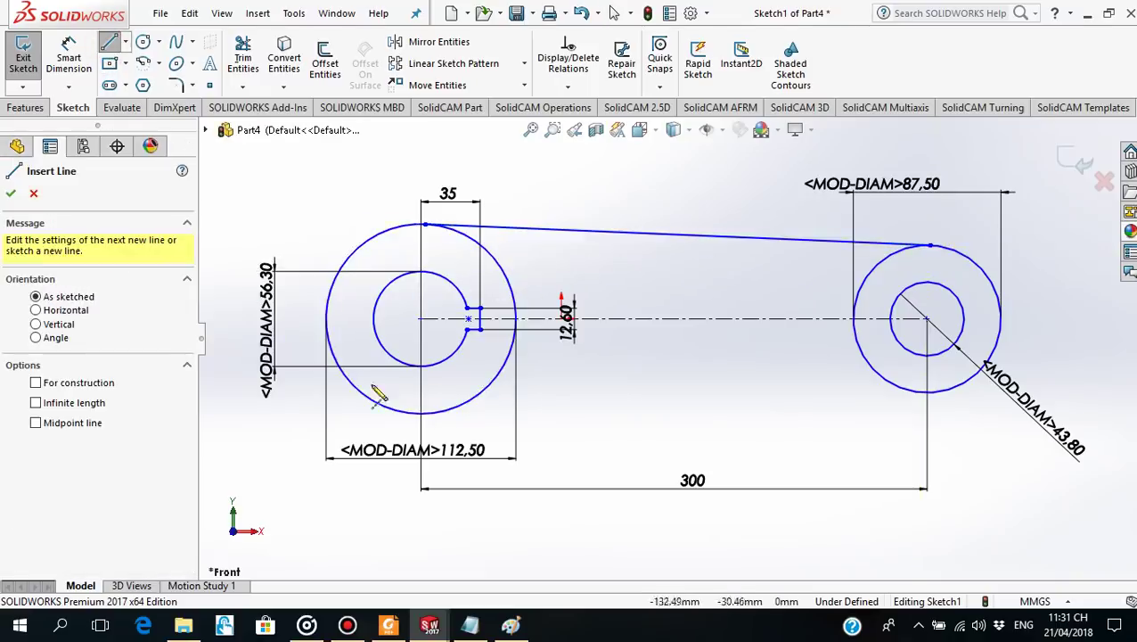
left_click(437, 417)
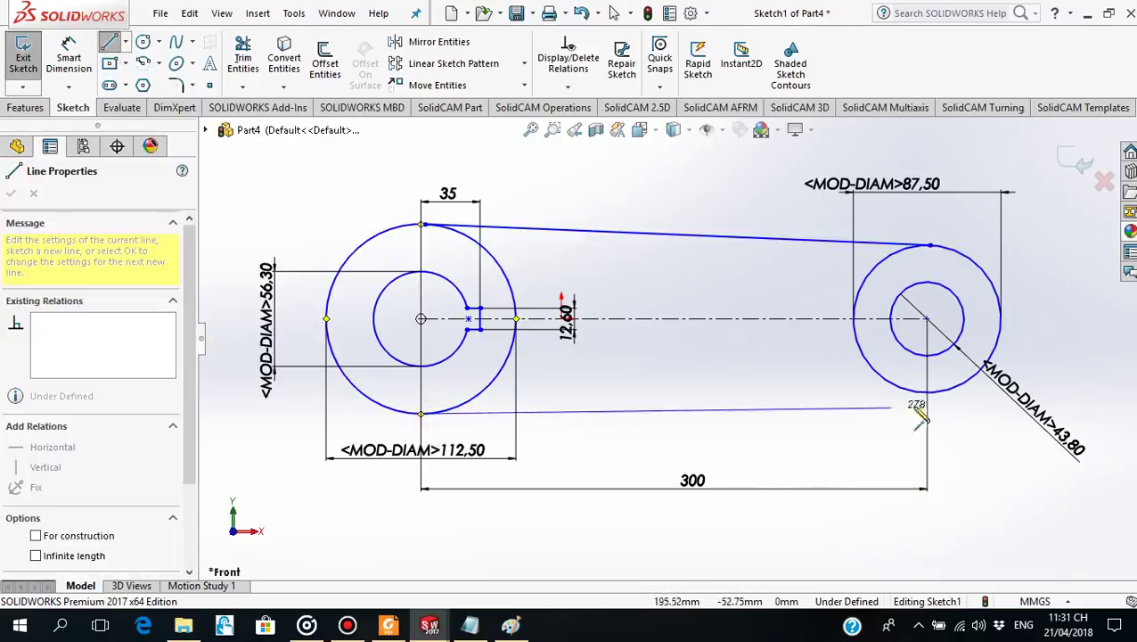
left_click(944, 394)
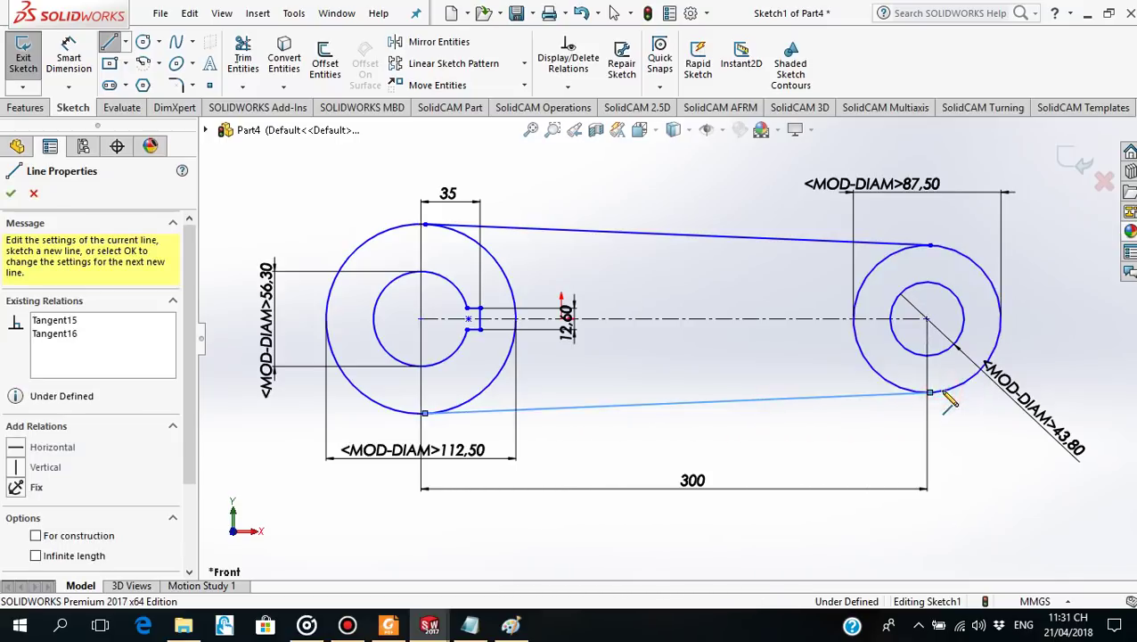
key("Escape")
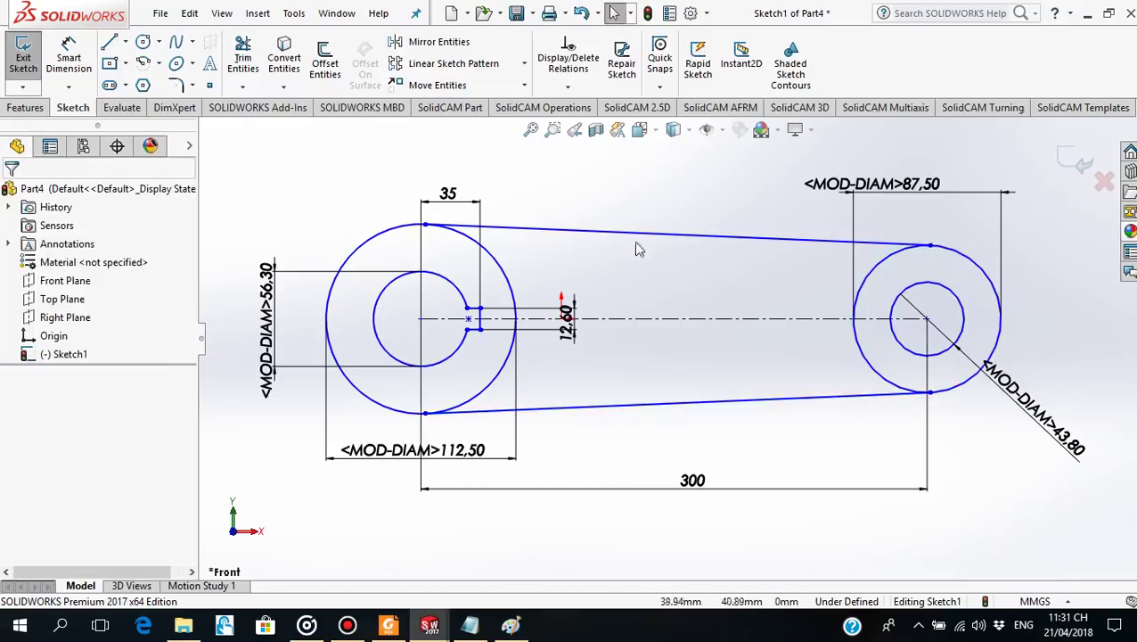
Make the top connecting line tangent to both the left and right outer circles.
left_click(639, 236)
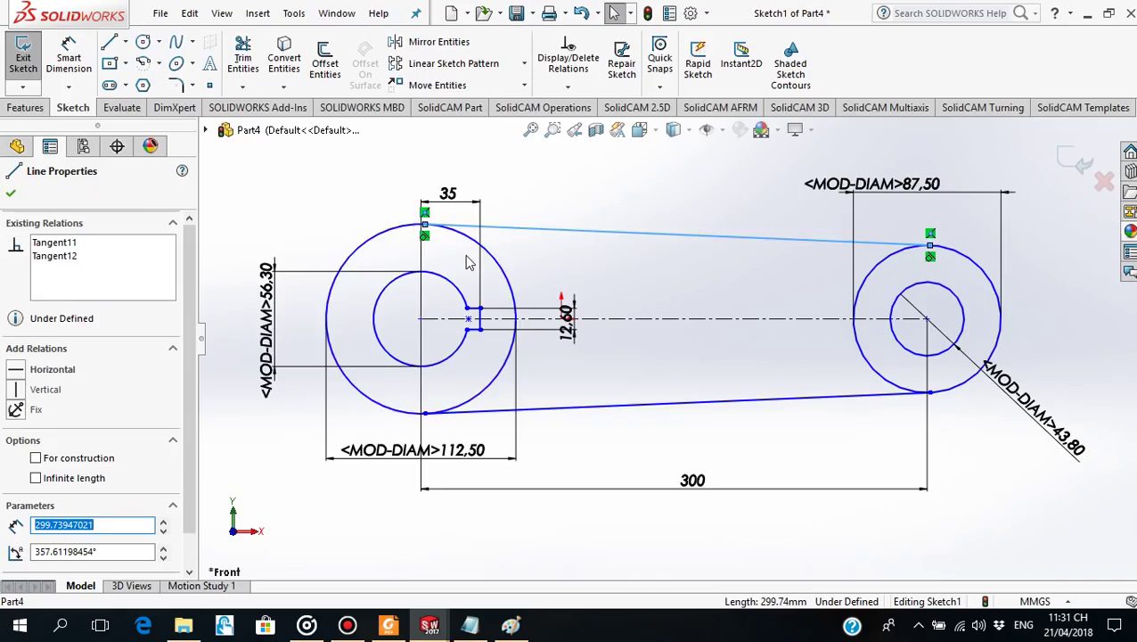
left_click(473, 243, "ctrl")
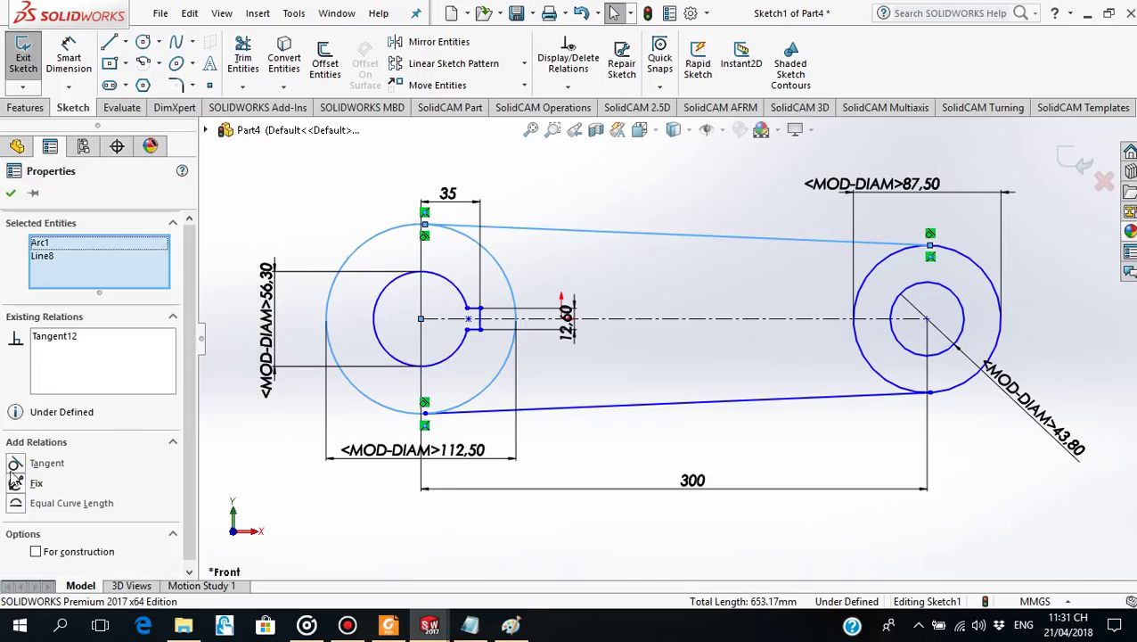
left_click(15, 464)
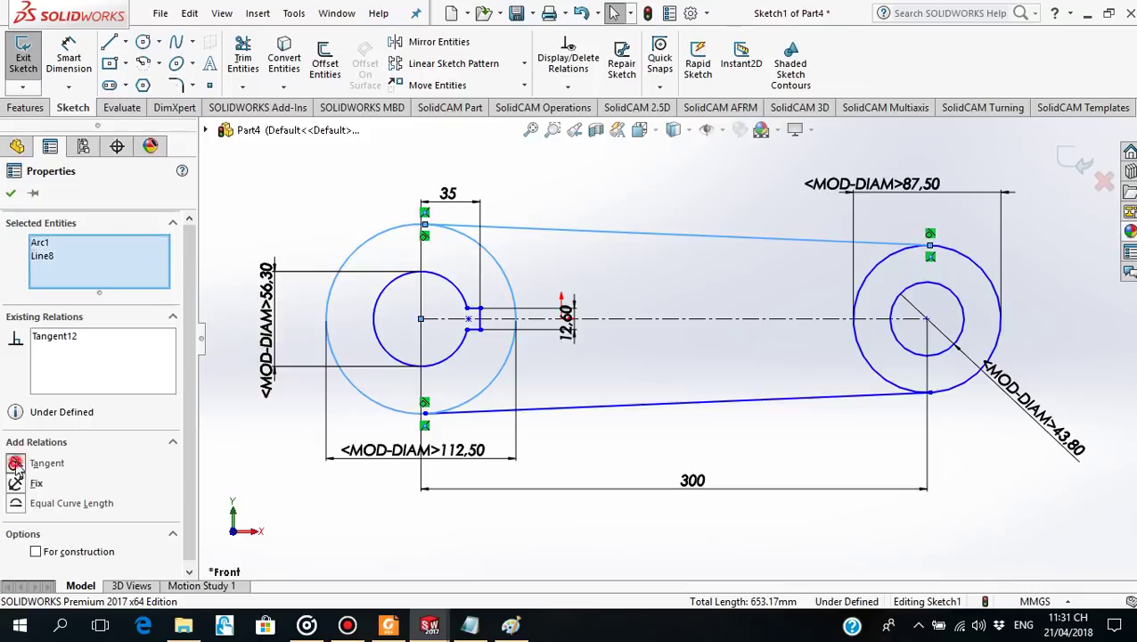
left_click(768, 283)
left_click(884, 262)
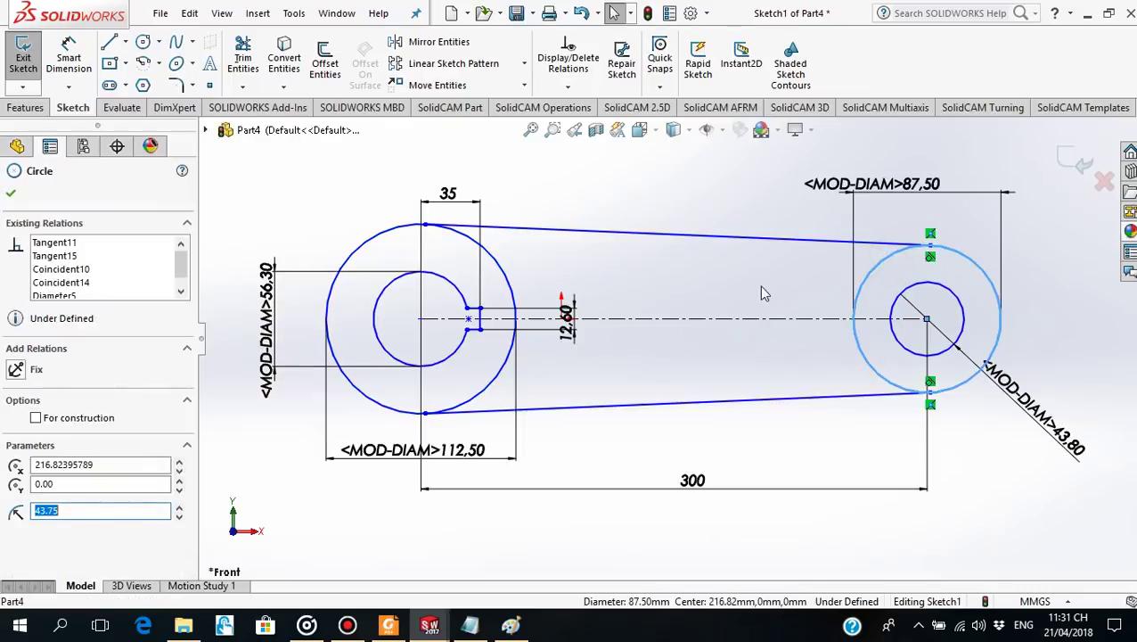
left_click(787, 239, "ctrl")
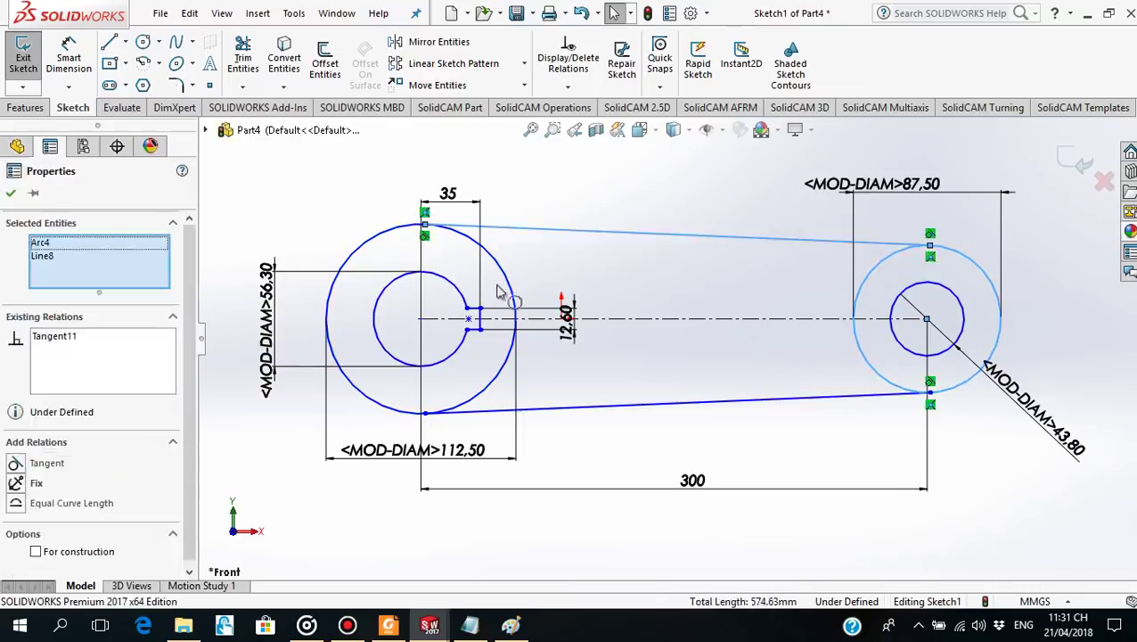
left_click(15, 464)
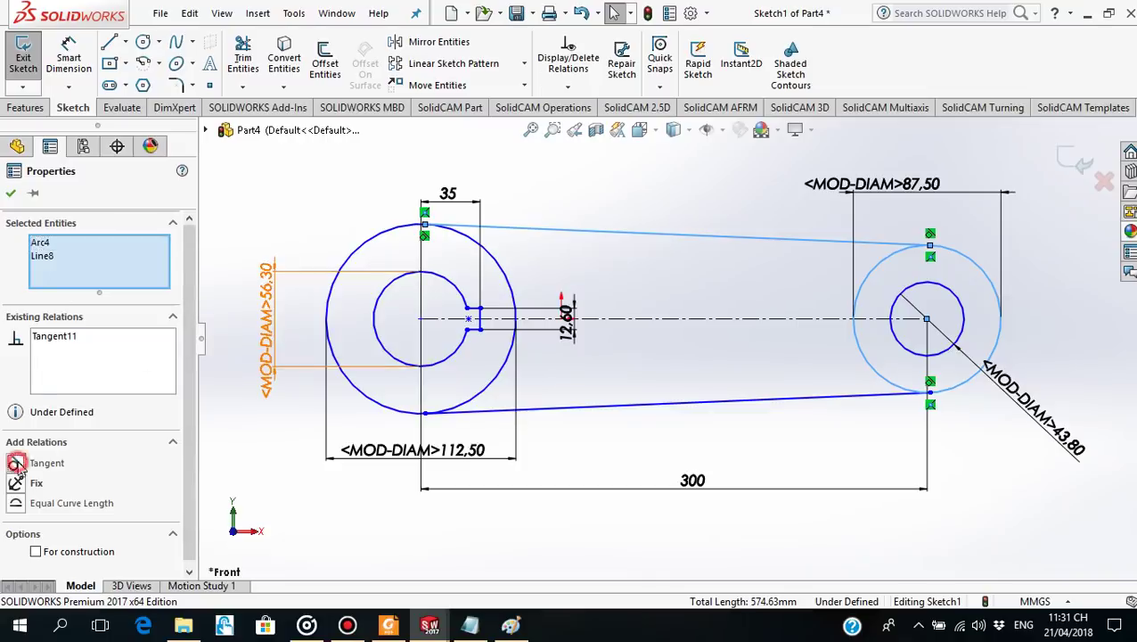
left_click(10, 194)
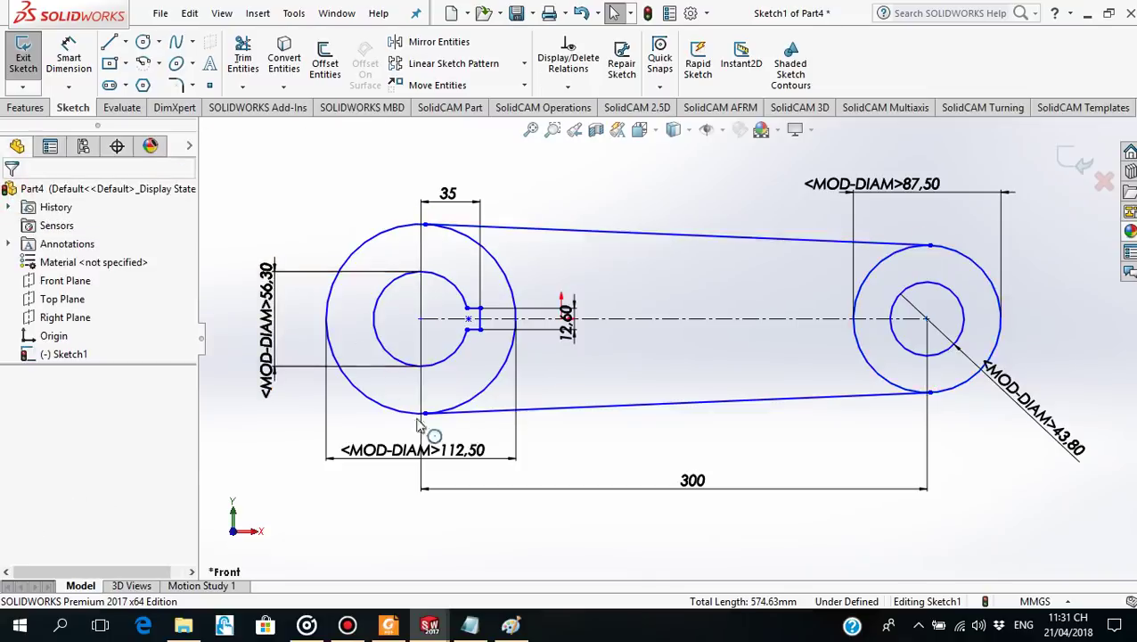
Make the bottom connecting line tangent to the right outer circle.
left_click(468, 404)
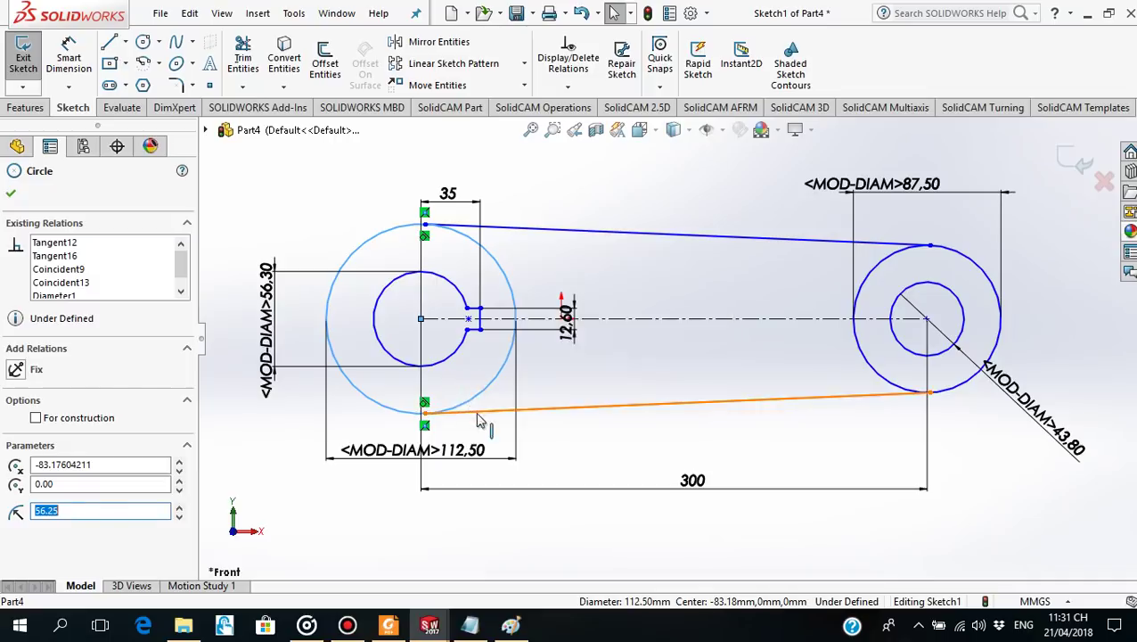
left_click(468, 410, "ctrl")
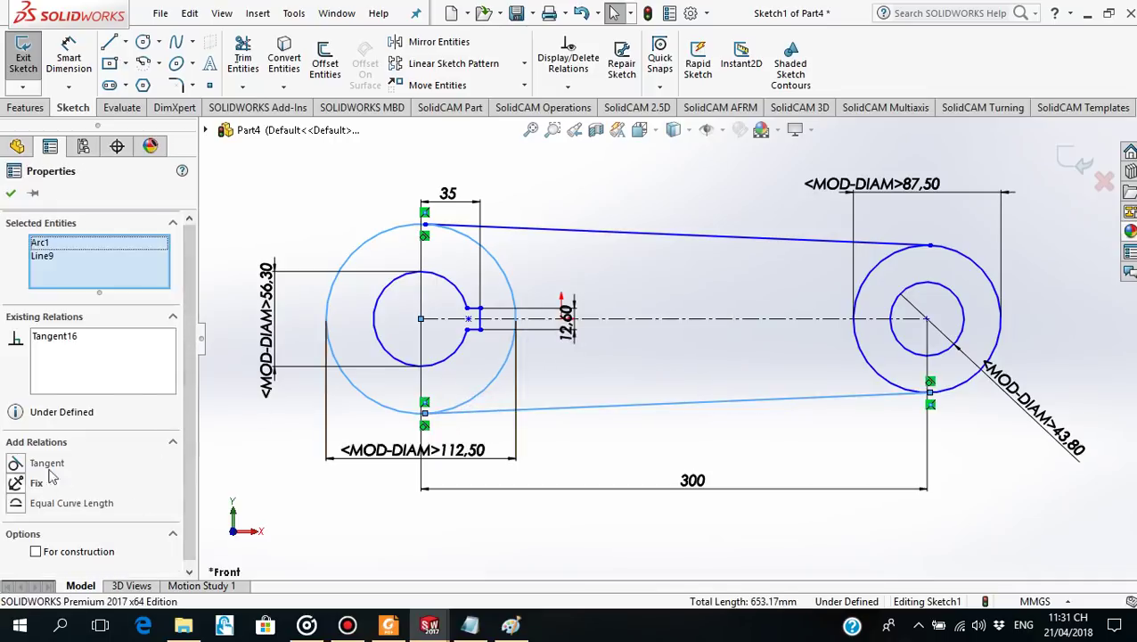
key("Escape")
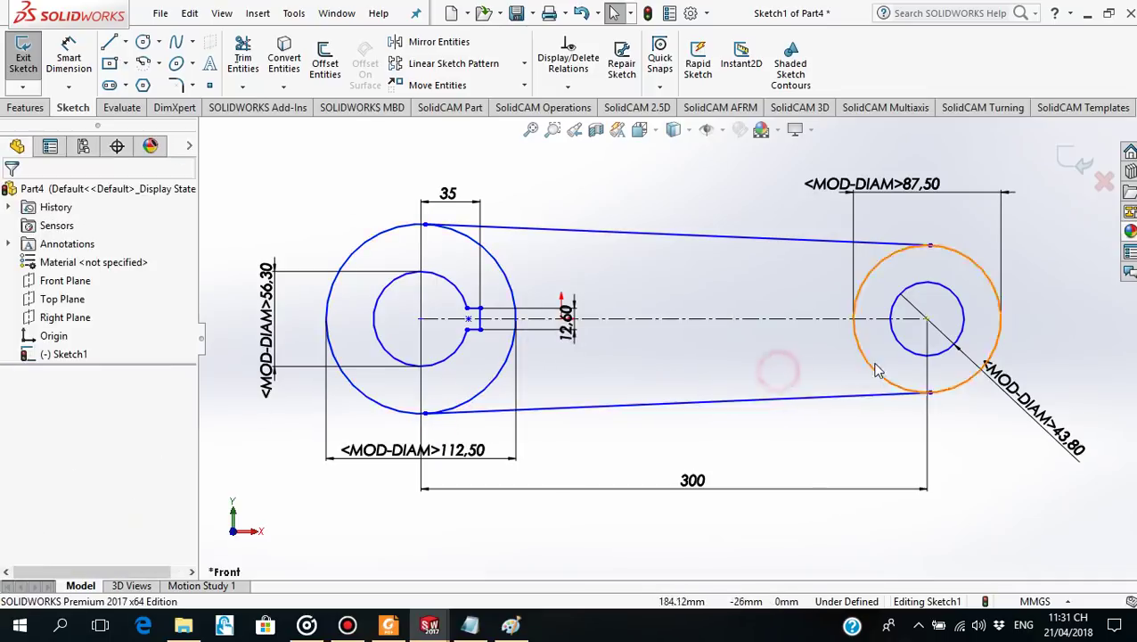
left_click(876, 379)
left_click(856, 395, "ctrl")
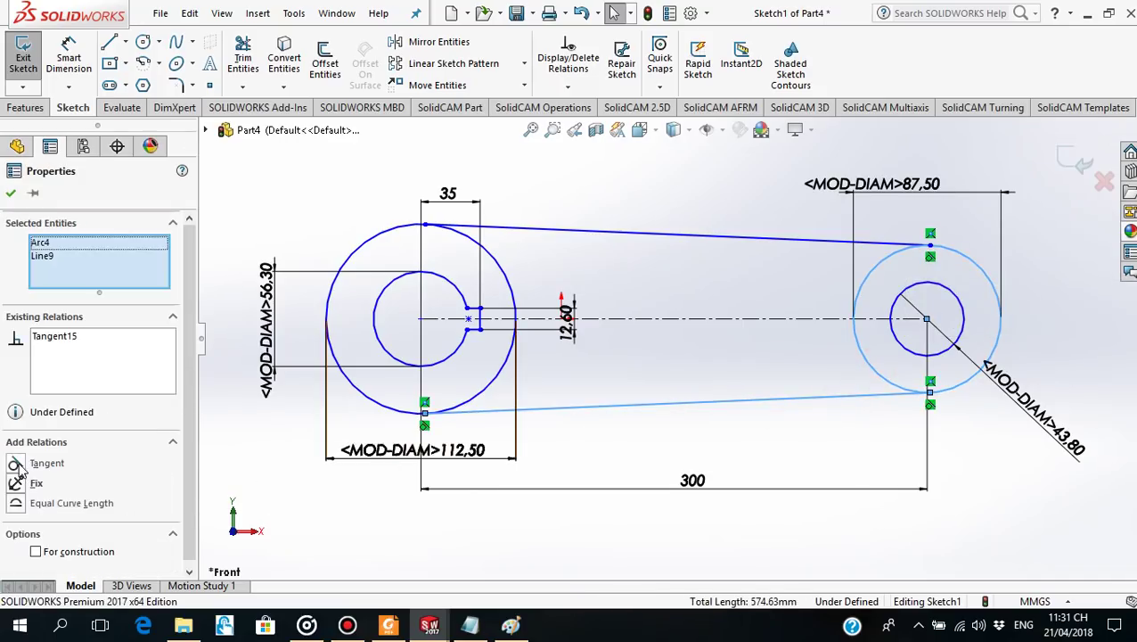
left_click(15, 463)
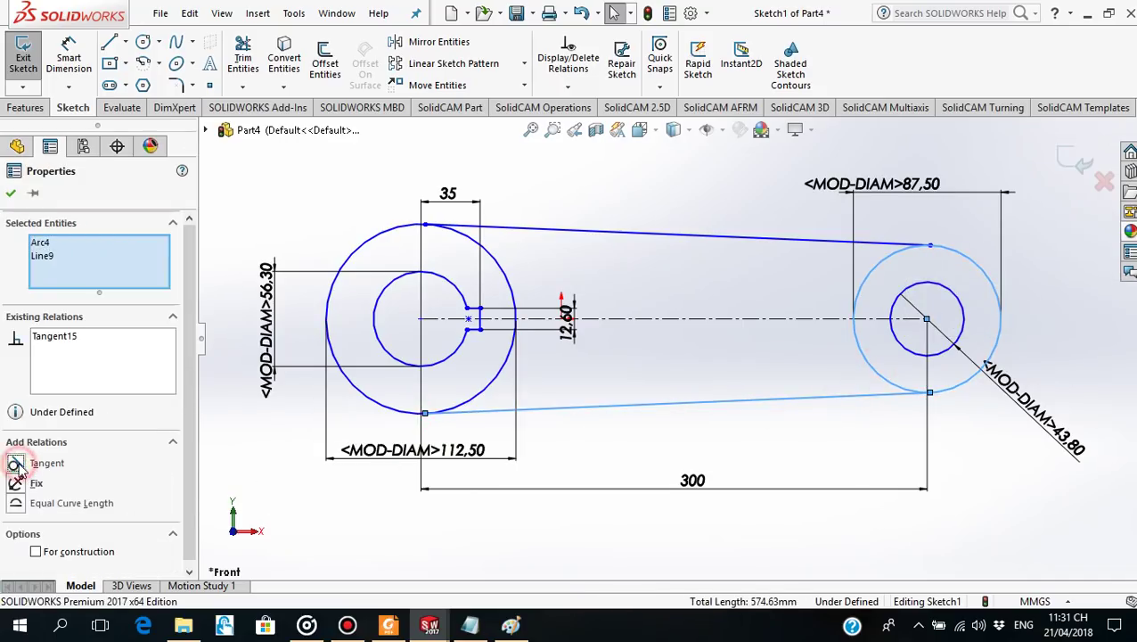
left_click(11, 194)
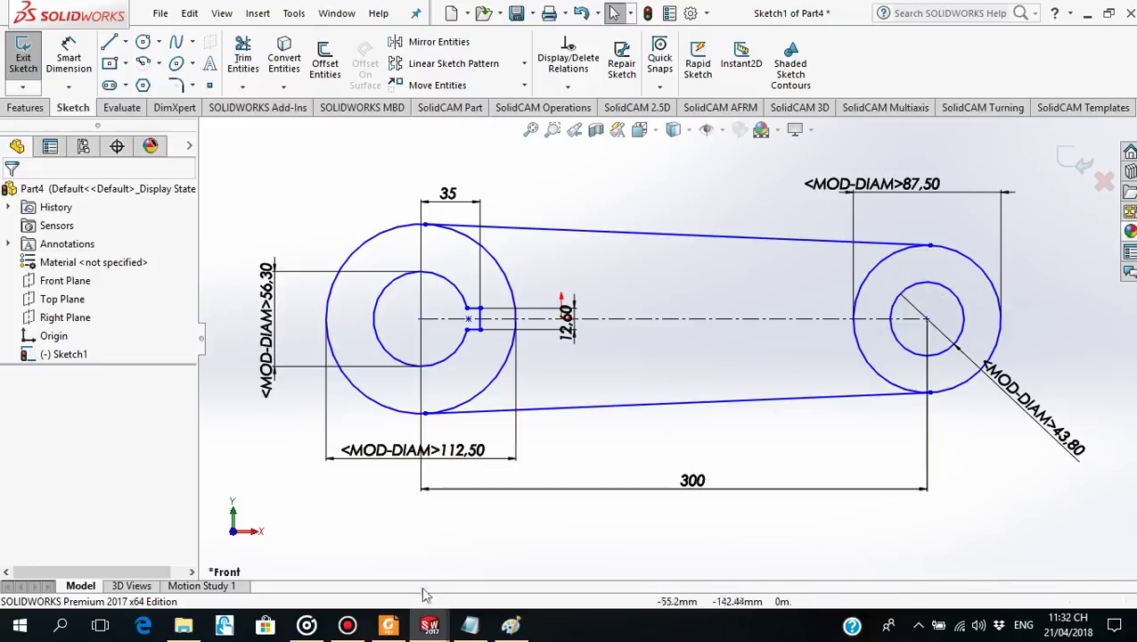
left_click(388, 624)
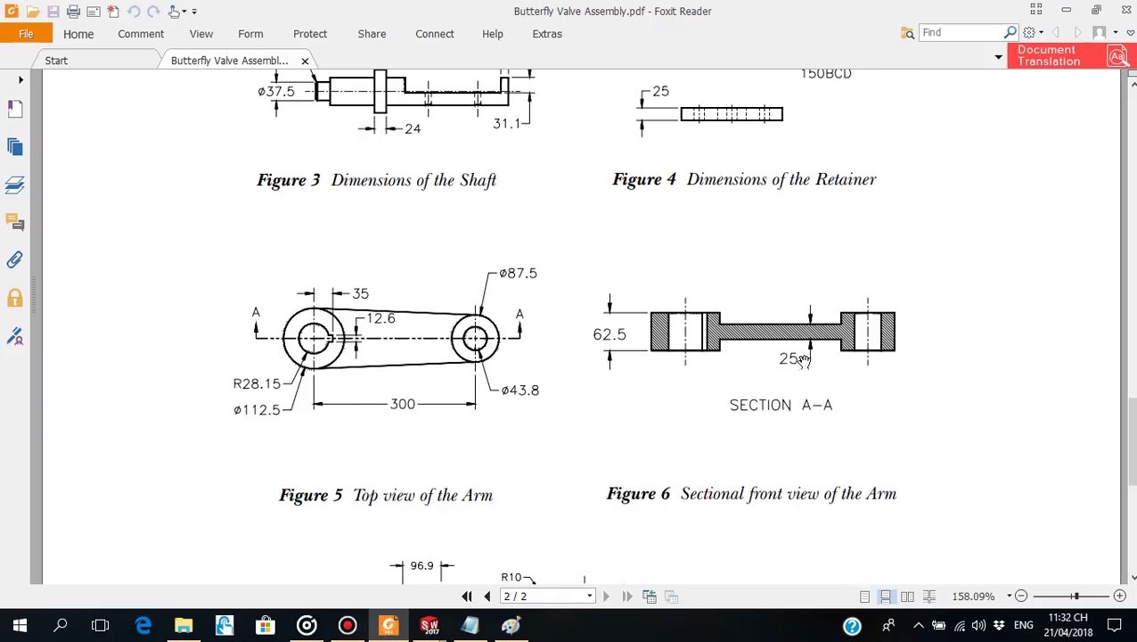
left_click(390, 628)
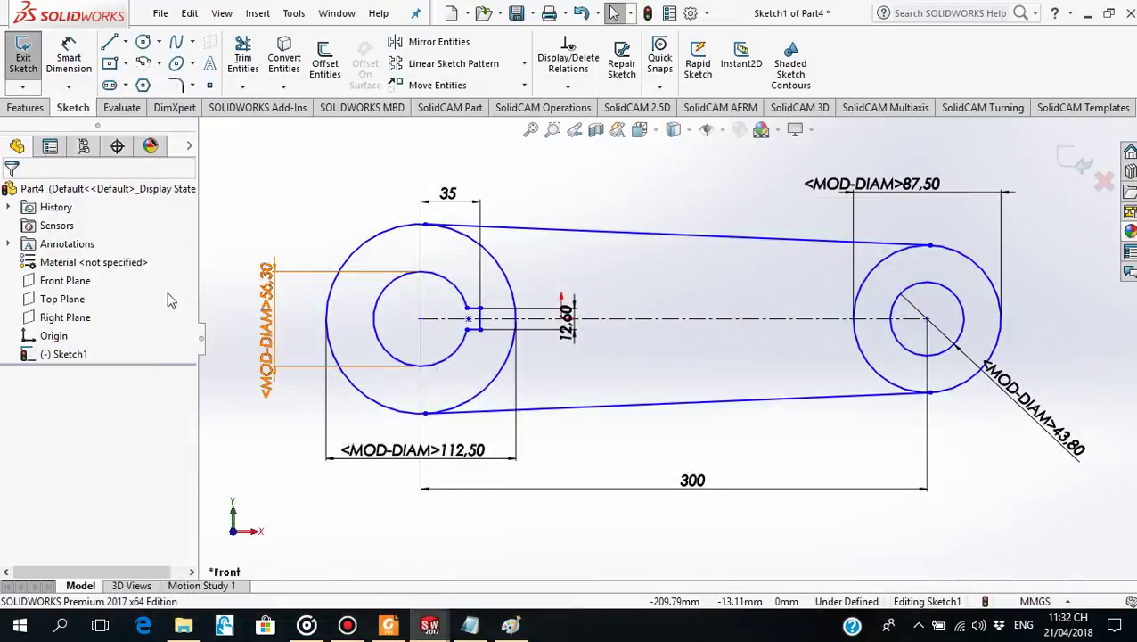
Extrude both web regions 25 mm with a Mid Plane end condition.
left_click(29, 108)
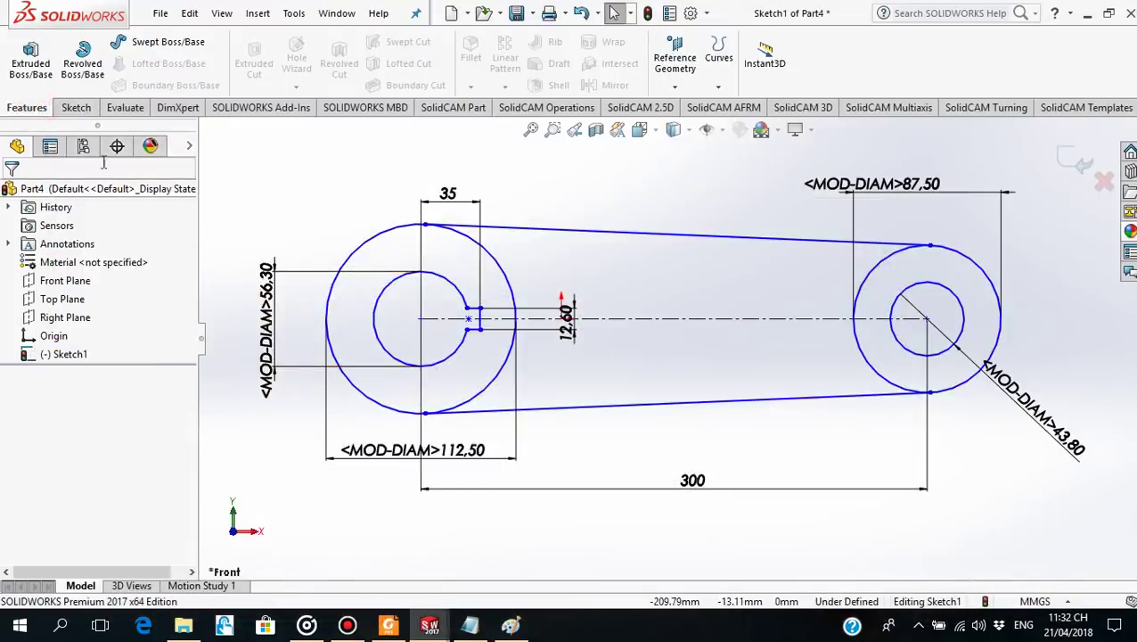
left_click(688, 324)
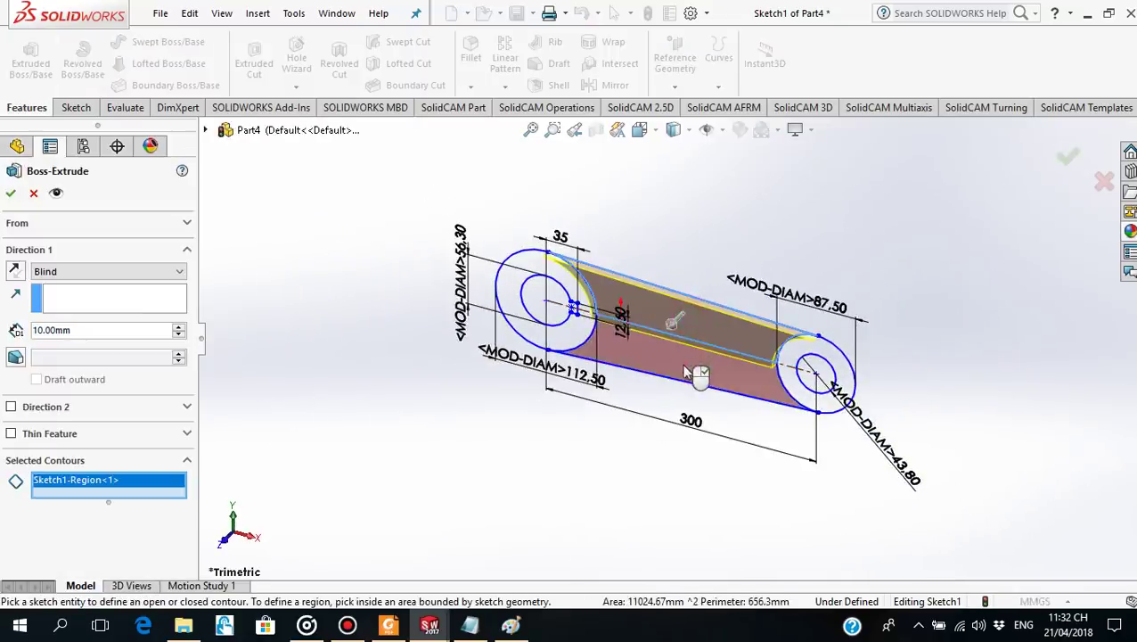
left_click(687, 358)
mouse_move(669, 233)
middle_mouse_down()
mouse_move(683, 215)
mouse_move(667, 303)
middle_mouse_up()
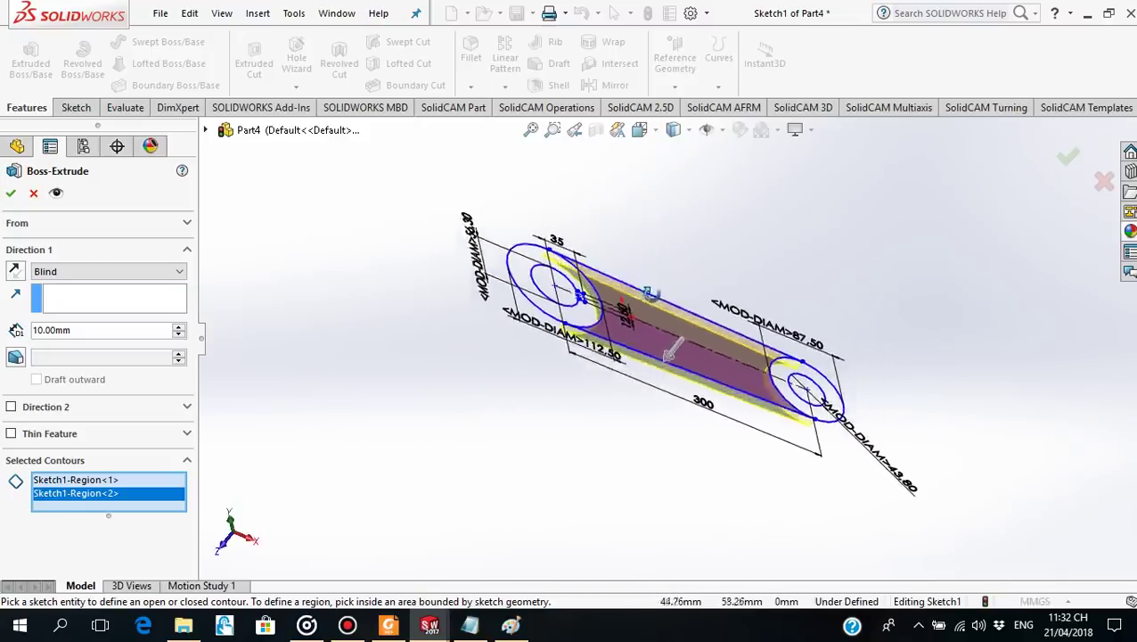
double_click(80, 332)
type("25")
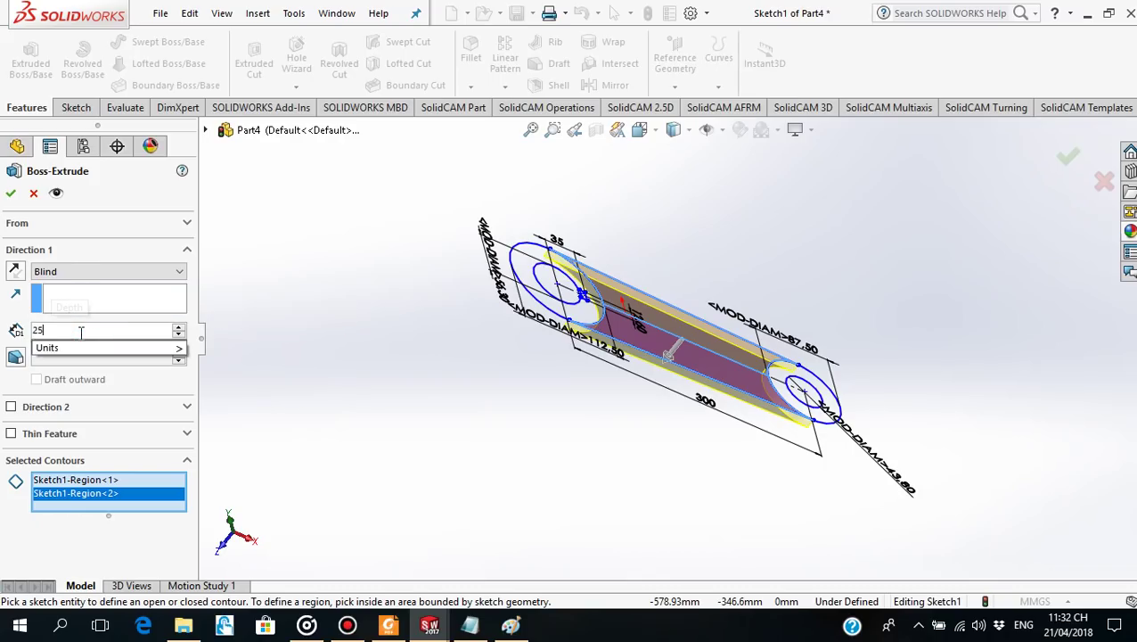
key("Return")
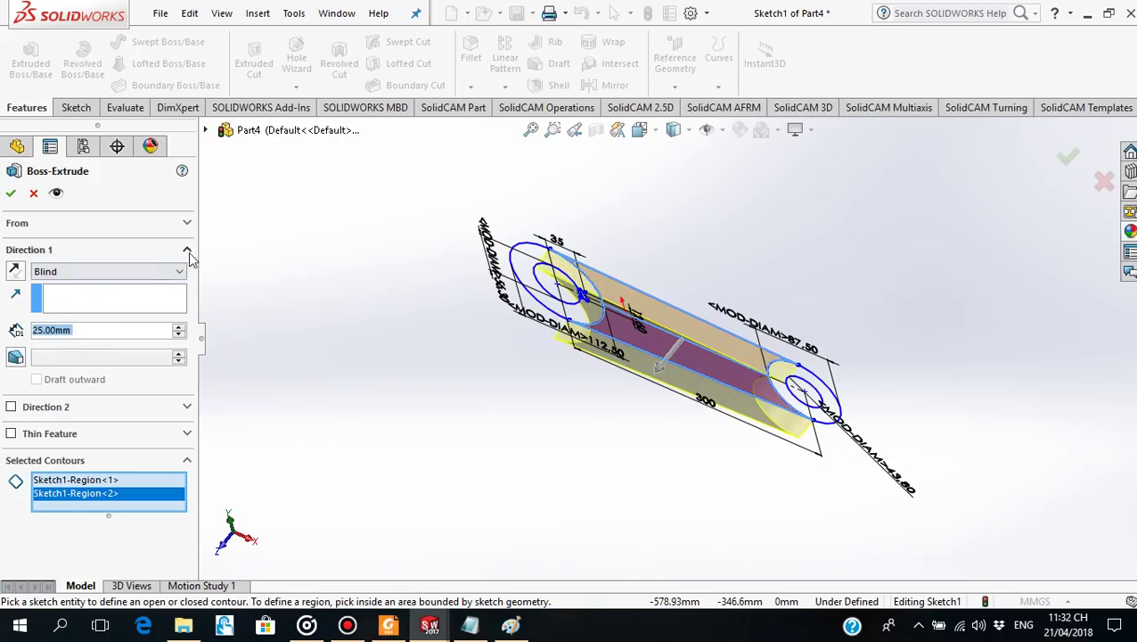
left_click(181, 272)
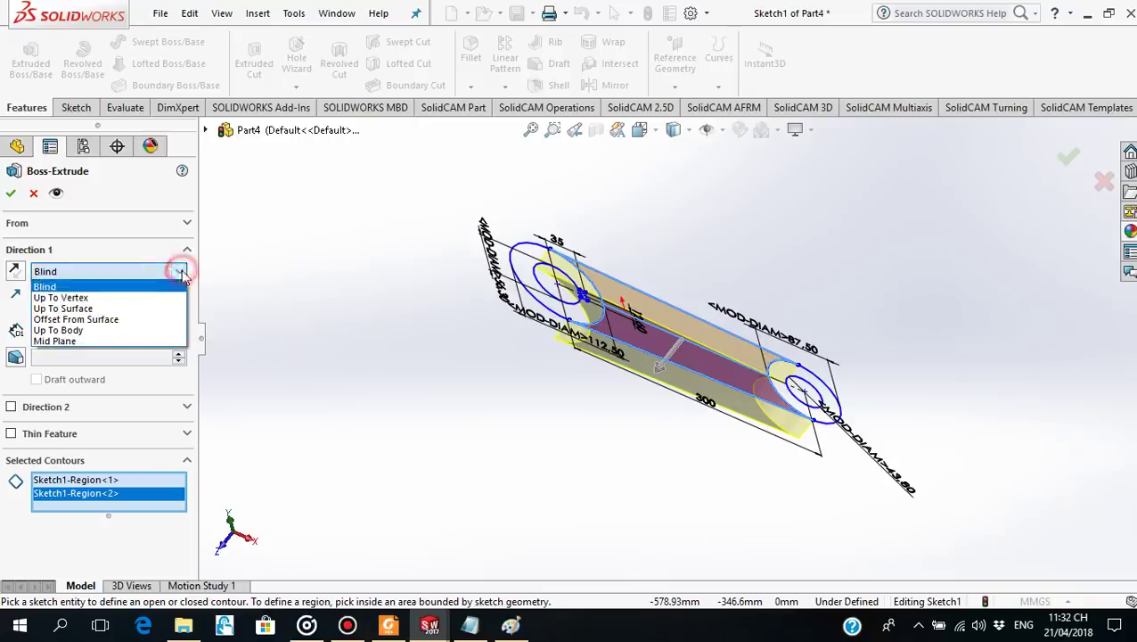
left_click(98, 340)
middle_click_drag(641, 329, 700, 189)
middle_click_drag(537, 323, 337, 369)
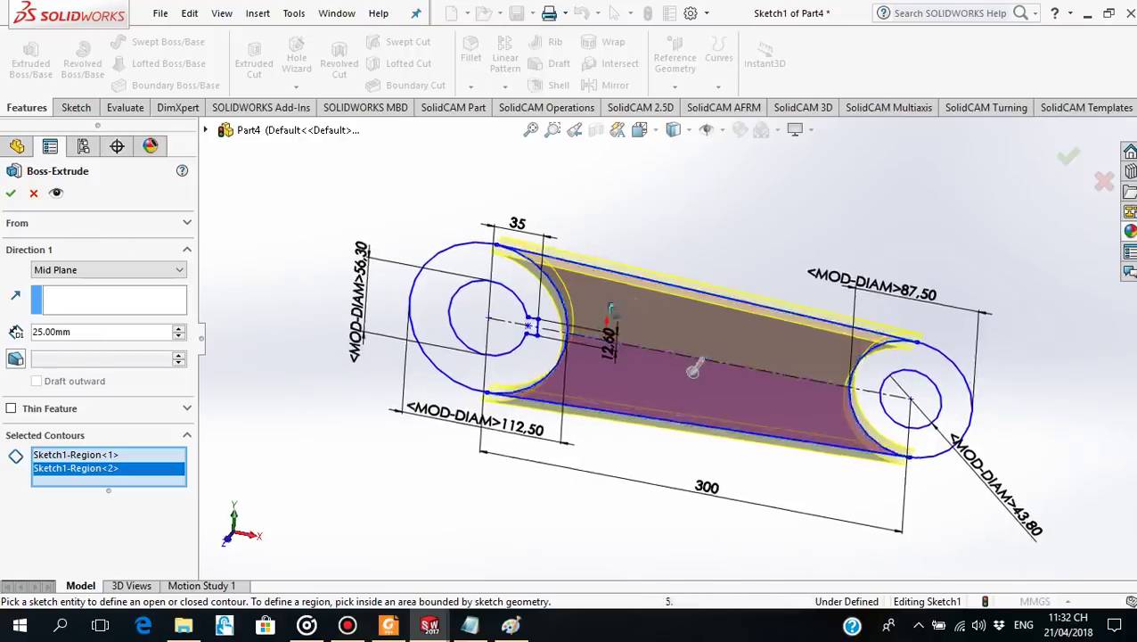
left_click(11, 194)
mouse_move(693, 337)
middle_mouse_down()
mouse_move(680, 375)
mouse_move(657, 375)
mouse_move(716, 340)
mouse_move(724, 221)
mouse_move(687, 279)
mouse_move(685, 257)
mouse_move(713, 261)
mouse_move(686, 277)
mouse_move(691, 285)
middle_mouse_up()
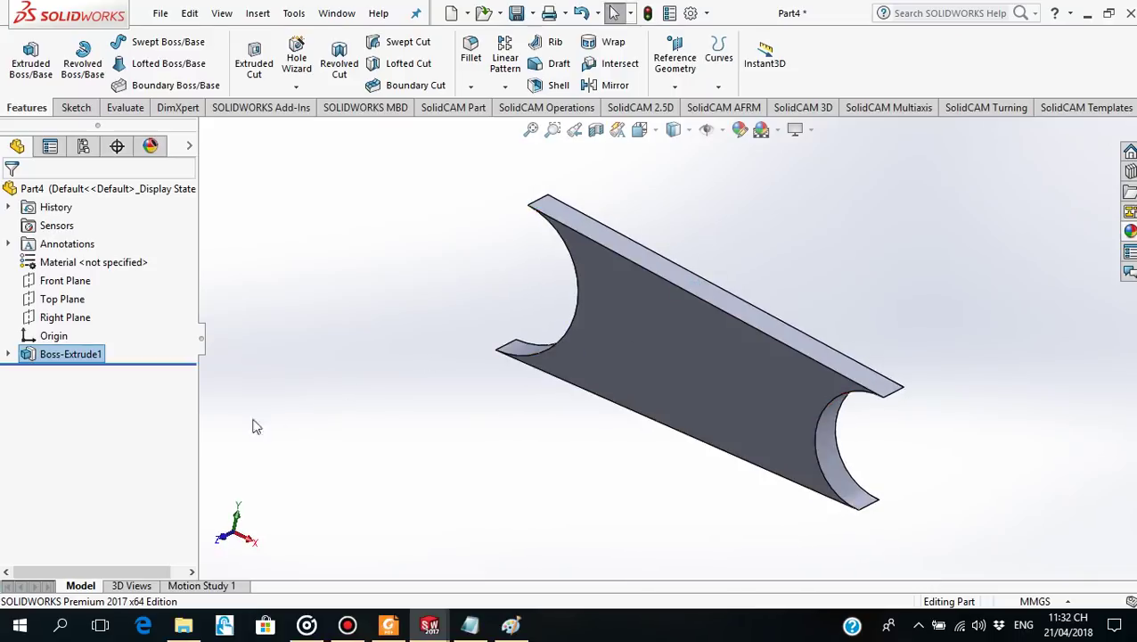
Start a new extrusion from the arm sketch using the left and right ring-shaped end regions.
left_click(8, 354)
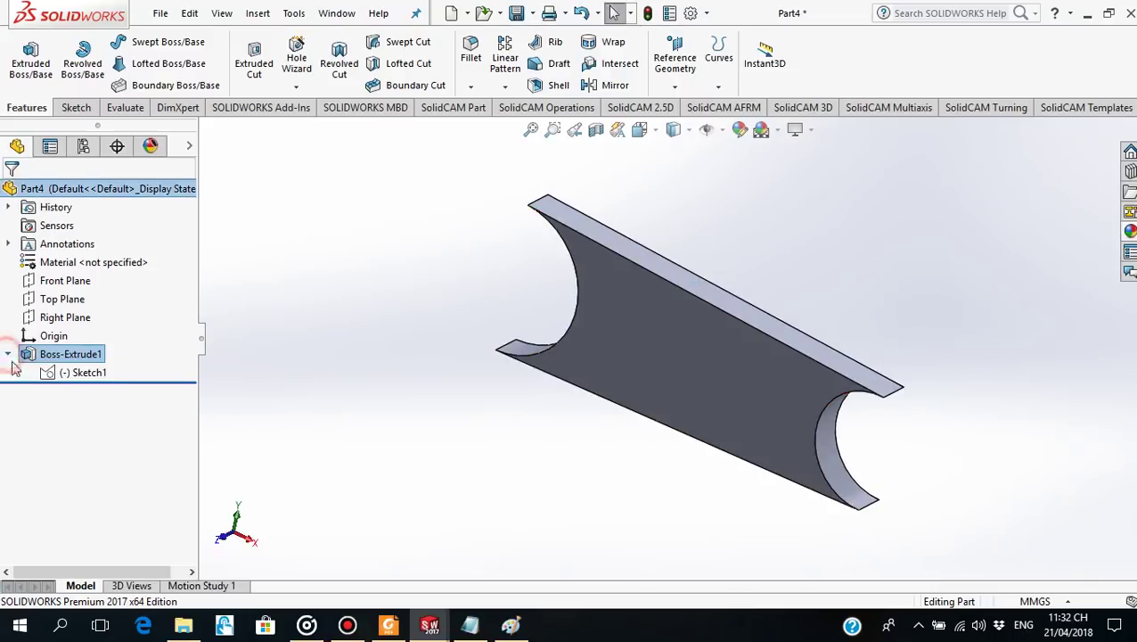
left_click(84, 372)
mouse_move(578, 472)
middle_mouse_down()
mouse_move(589, 437)
mouse_move(589, 470)
middle_mouse_up()
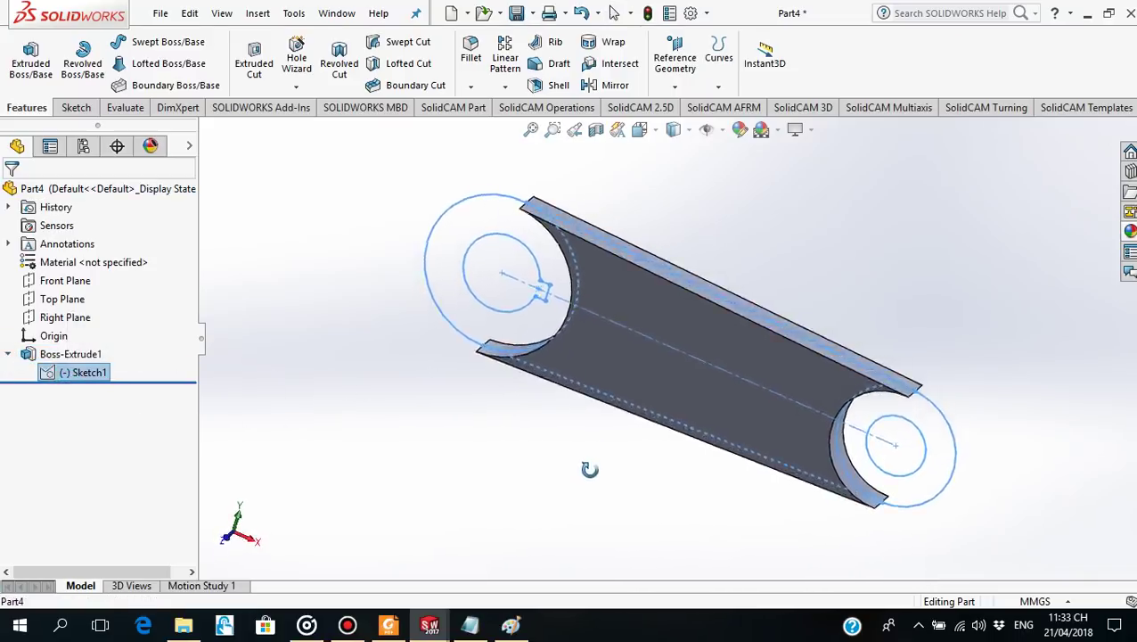
left_click(28, 71)
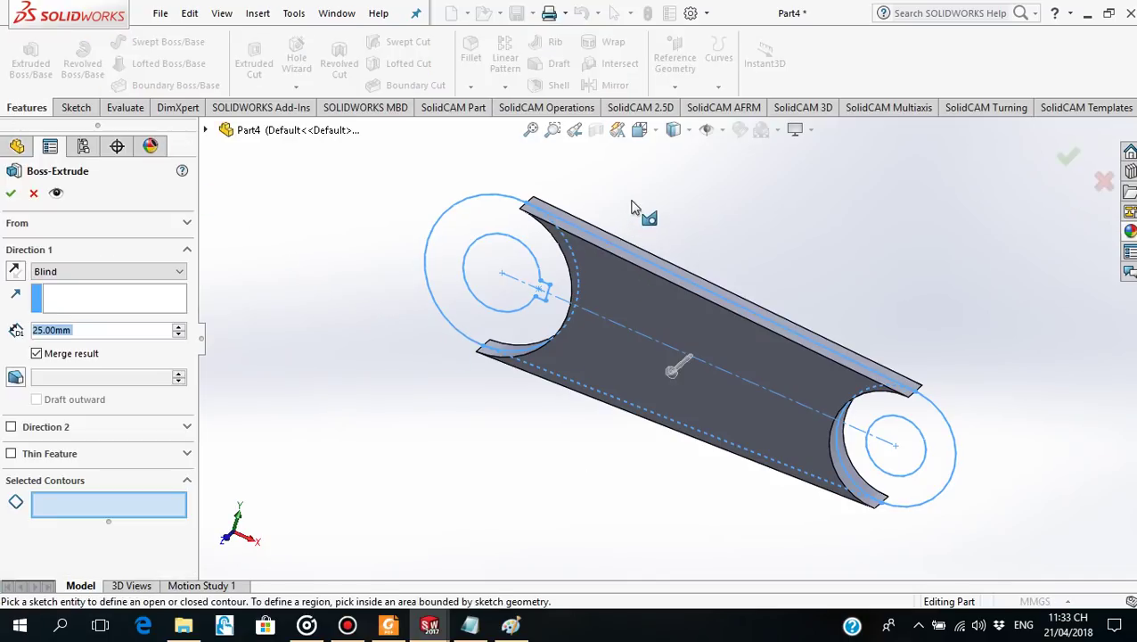
left_click(524, 239)
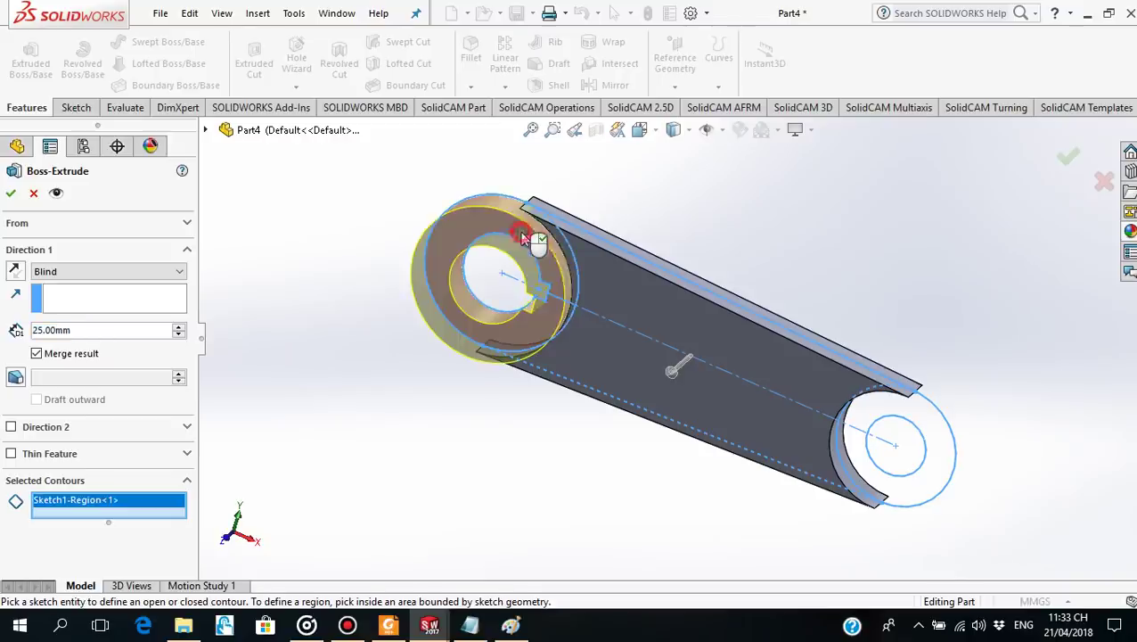
left_click(854, 459)
middle_click_drag(610, 222, 536, 267)
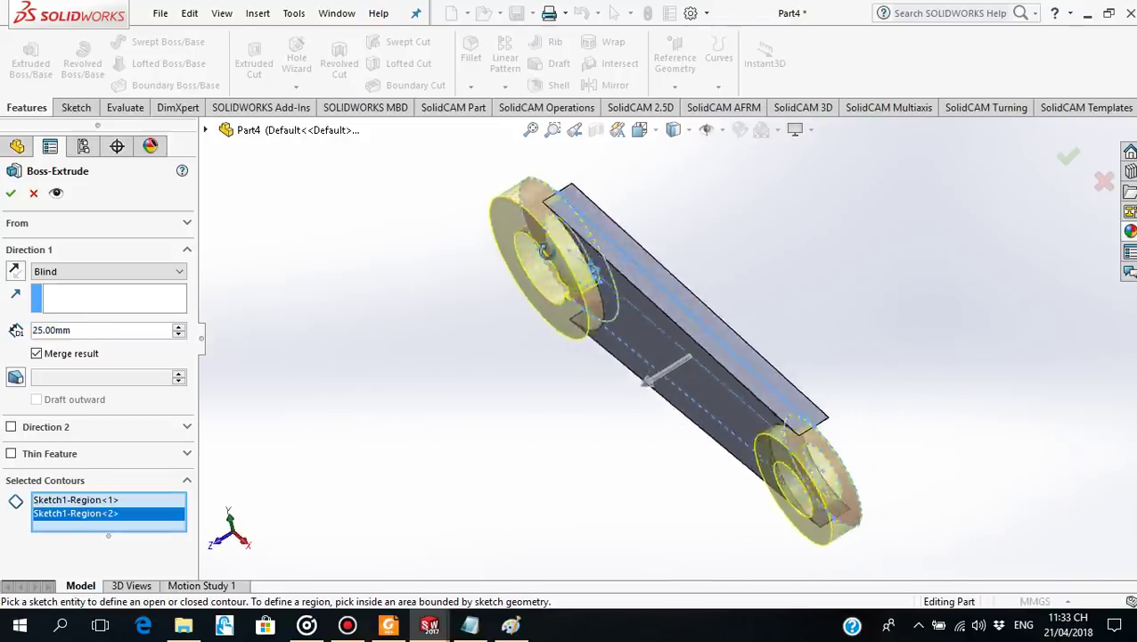
Set the hub extrusion to Mid Plane with 62.5 mm depth, per the reference drawing, and accept it.
left_click(176, 271)
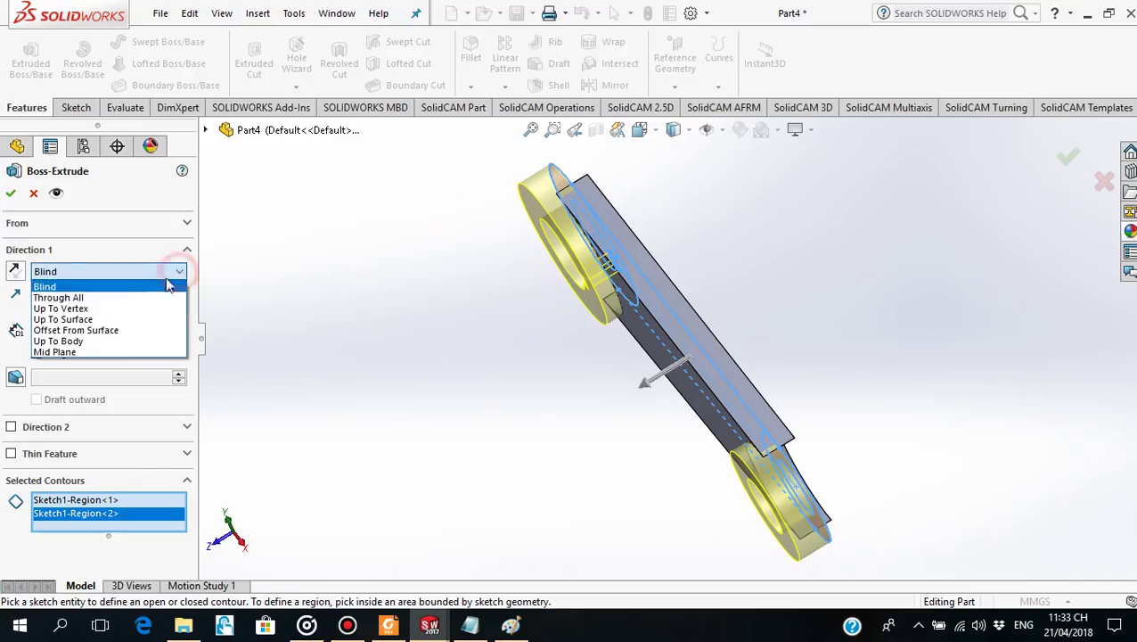
left_click(121, 353)
mouse_move(508, 338)
middle_mouse_down()
mouse_move(553, 332)
mouse_move(519, 387)
middle_mouse_up()
left_click(387, 625)
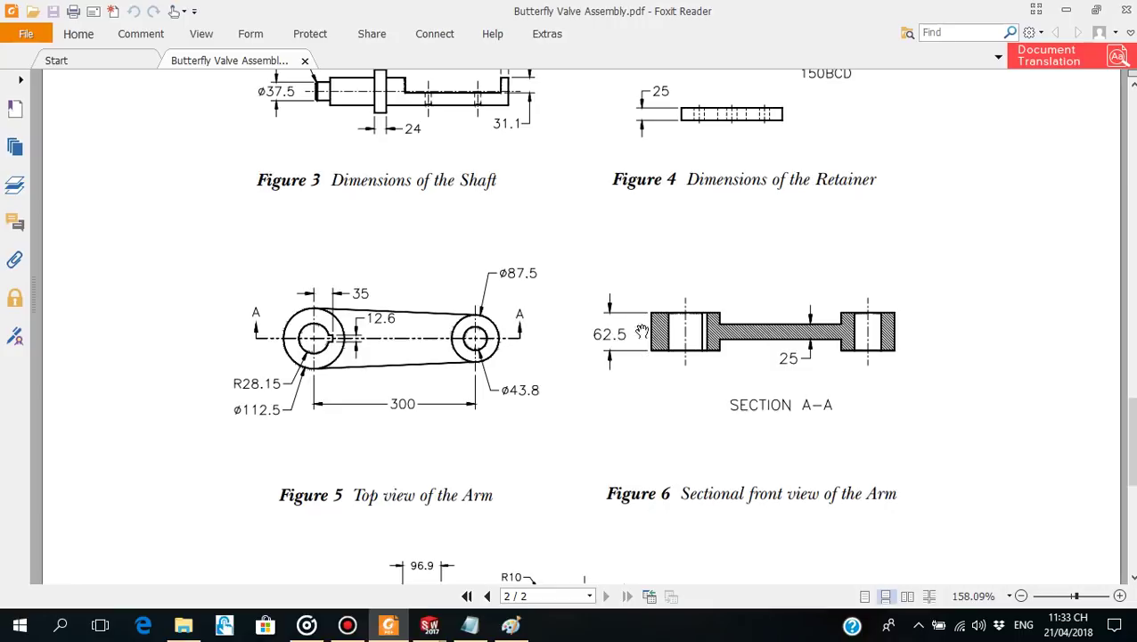
mouse_move(388, 626)
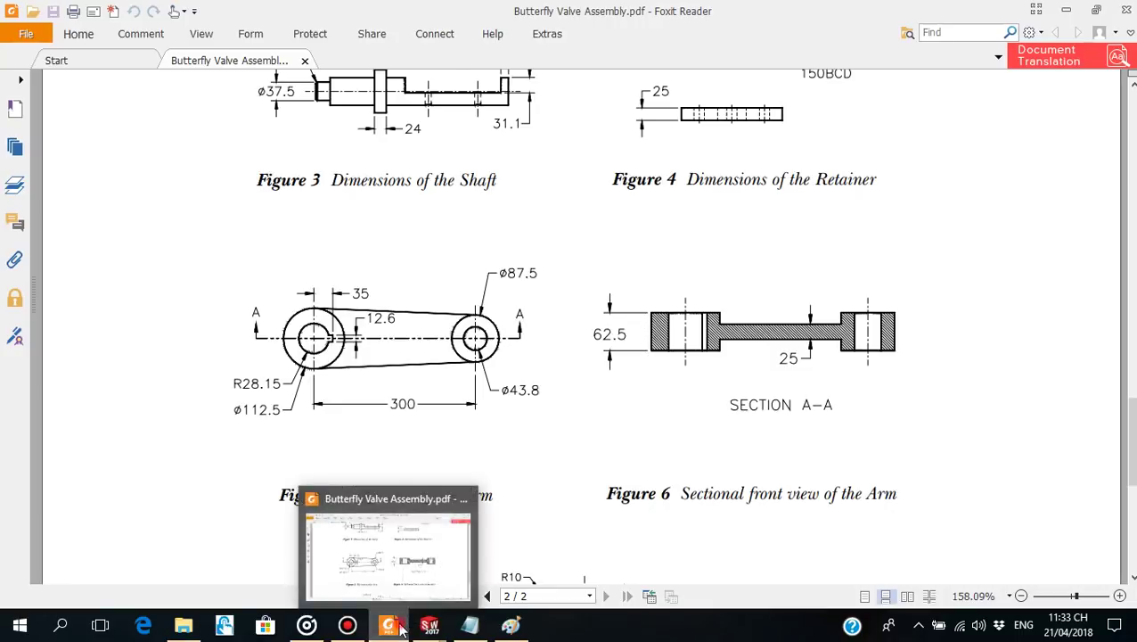
left_click(400, 628)
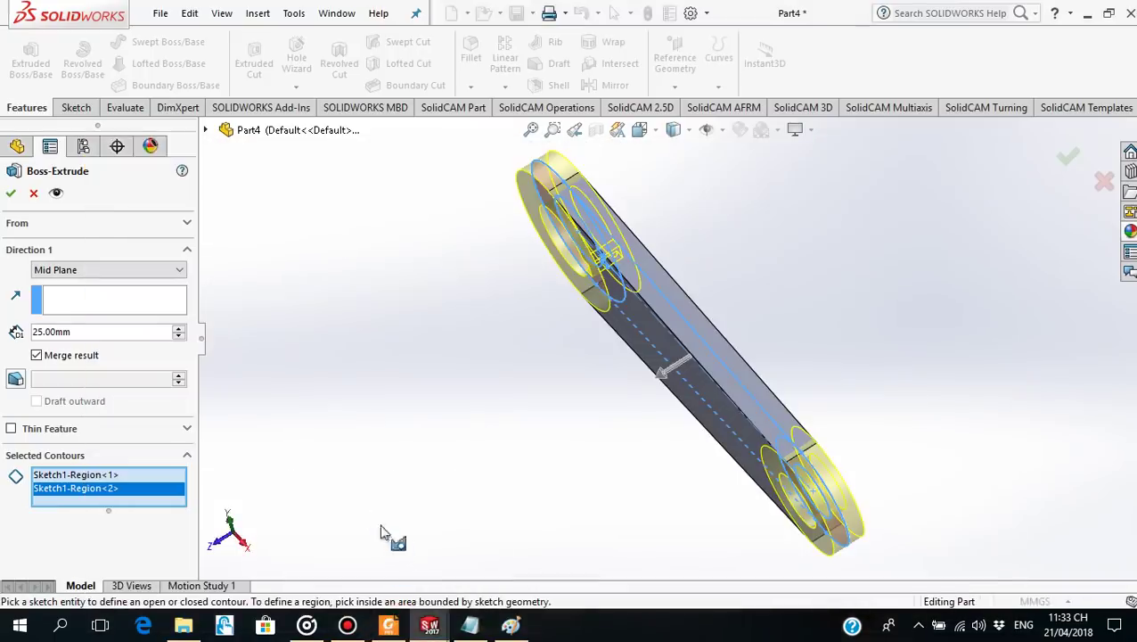
double_click(89, 332)
type("6")
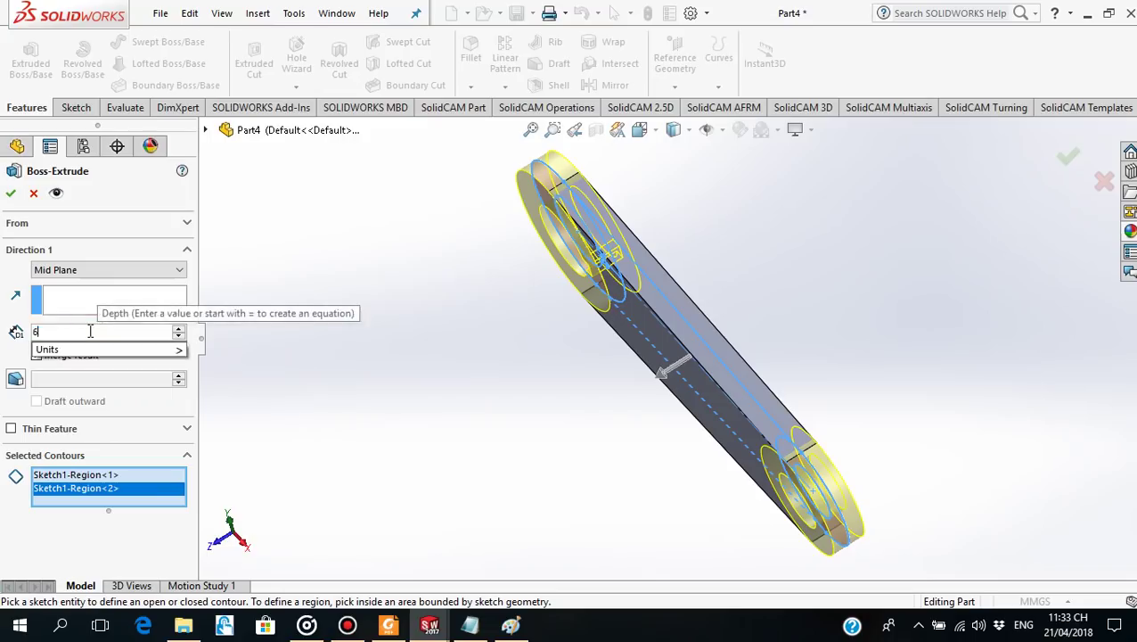
type("2.5")
key("Return")
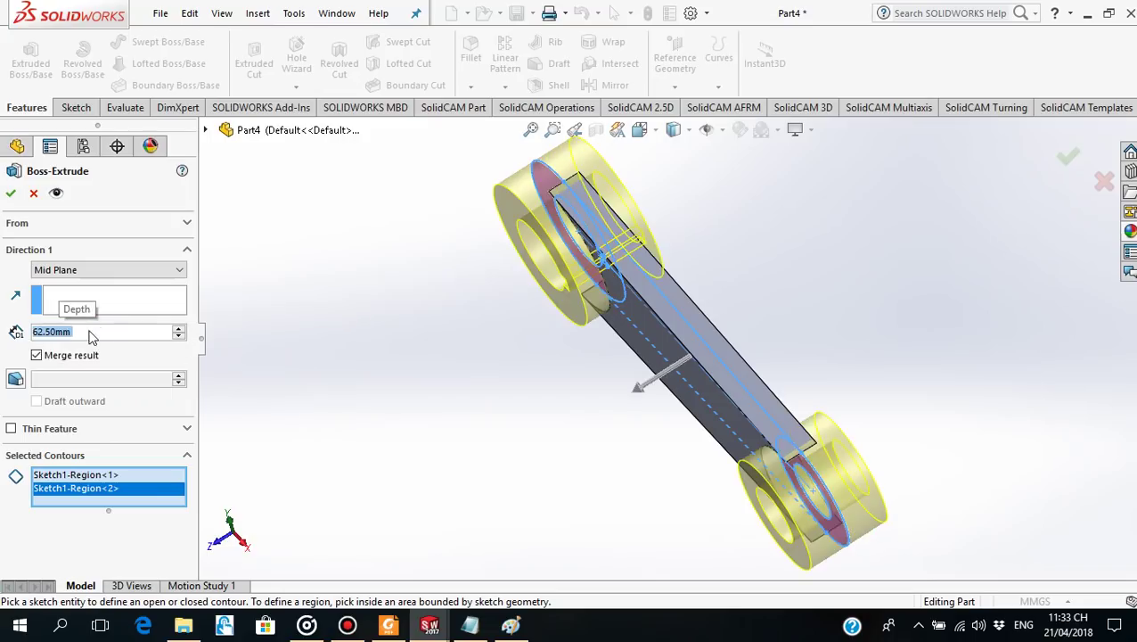
mouse_move(617, 276)
middle_mouse_down()
mouse_move(584, 268)
mouse_move(673, 203)
mouse_move(709, 215)
mouse_move(661, 287)
mouse_move(665, 251)
middle_mouse_up()
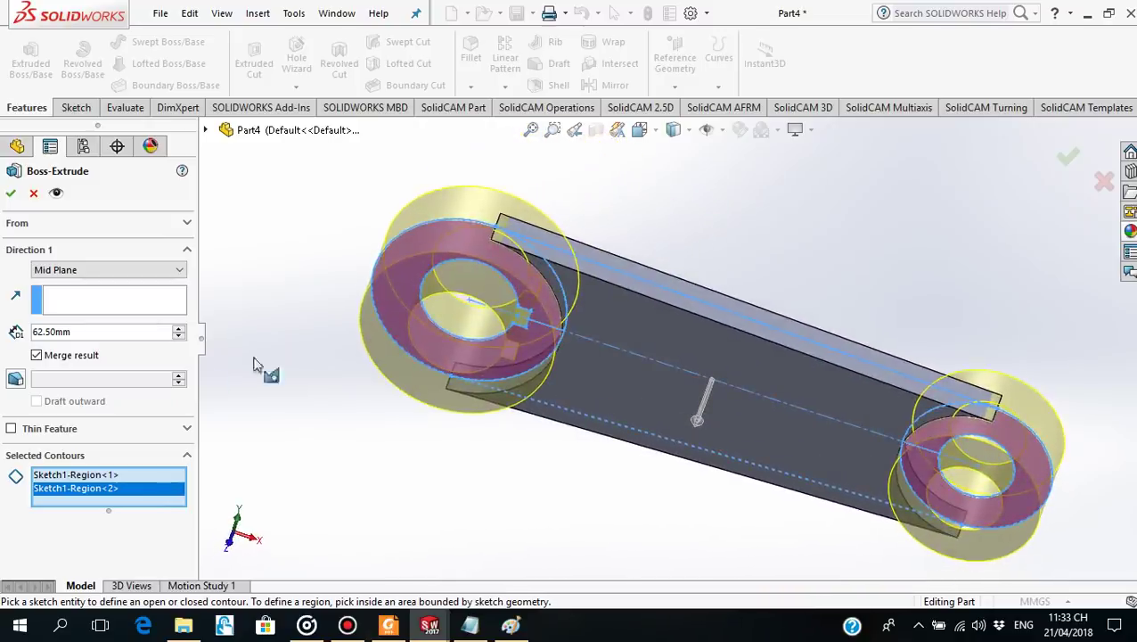
left_click(11, 195)
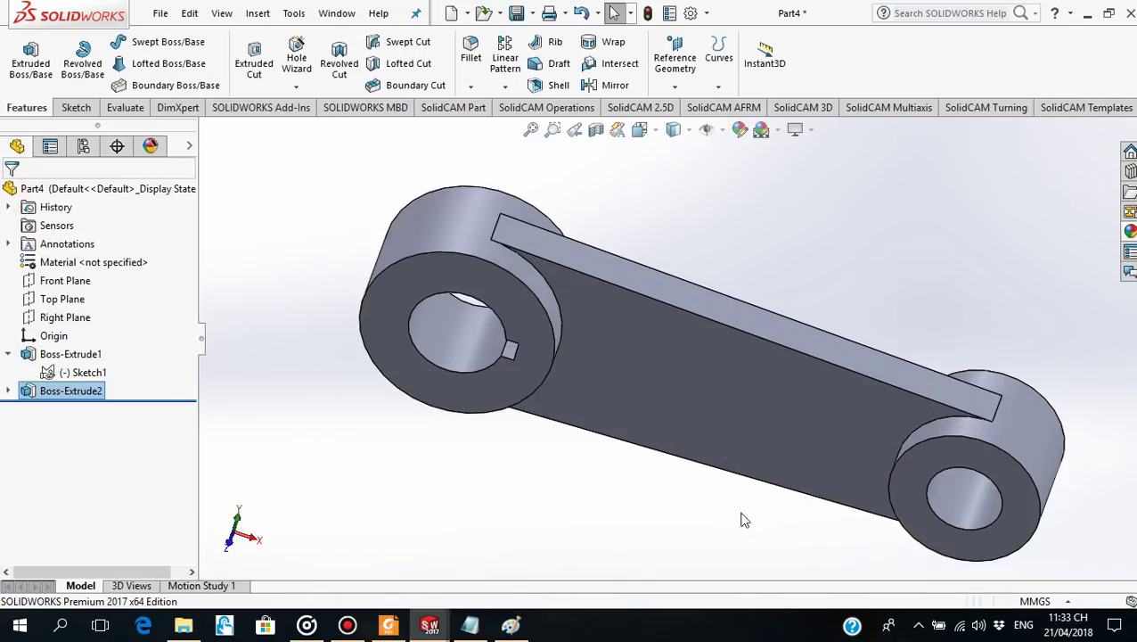
Save the arm part as 'Tayquay' after checking its dimensions against the PDF drawing.
mouse_move(741, 518)
middle_mouse_down()
mouse_move(736, 426)
mouse_move(753, 338)
mouse_move(754, 443)
mouse_move(739, 436)
mouse_move(736, 380)
mouse_move(729, 440)
mouse_move(757, 350)
mouse_move(763, 434)
middle_mouse_up()
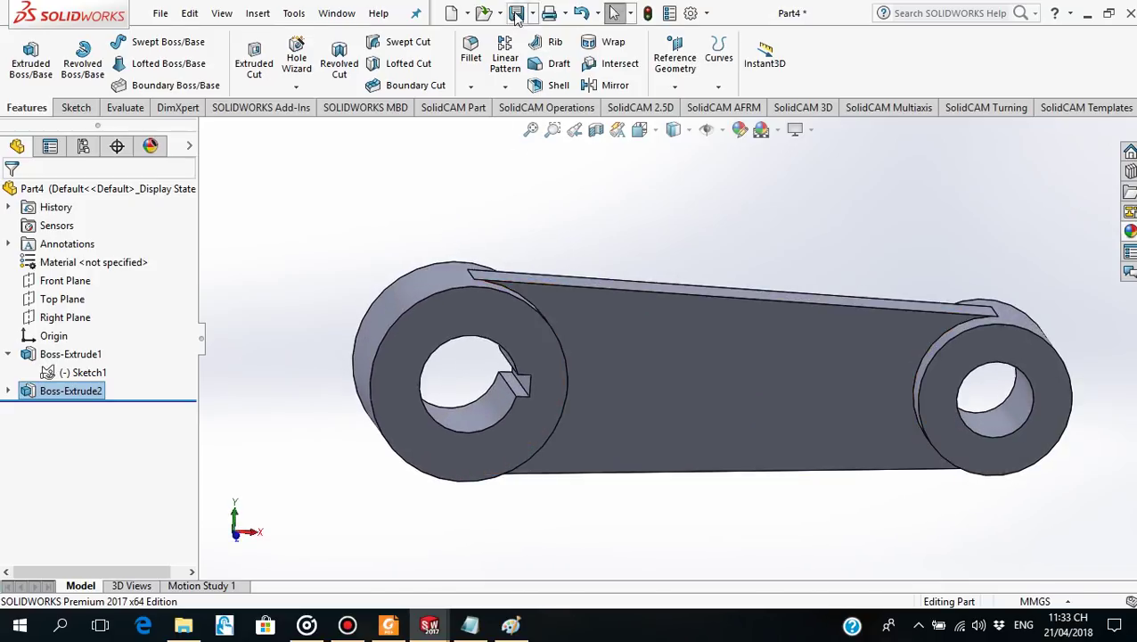
left_click(389, 626)
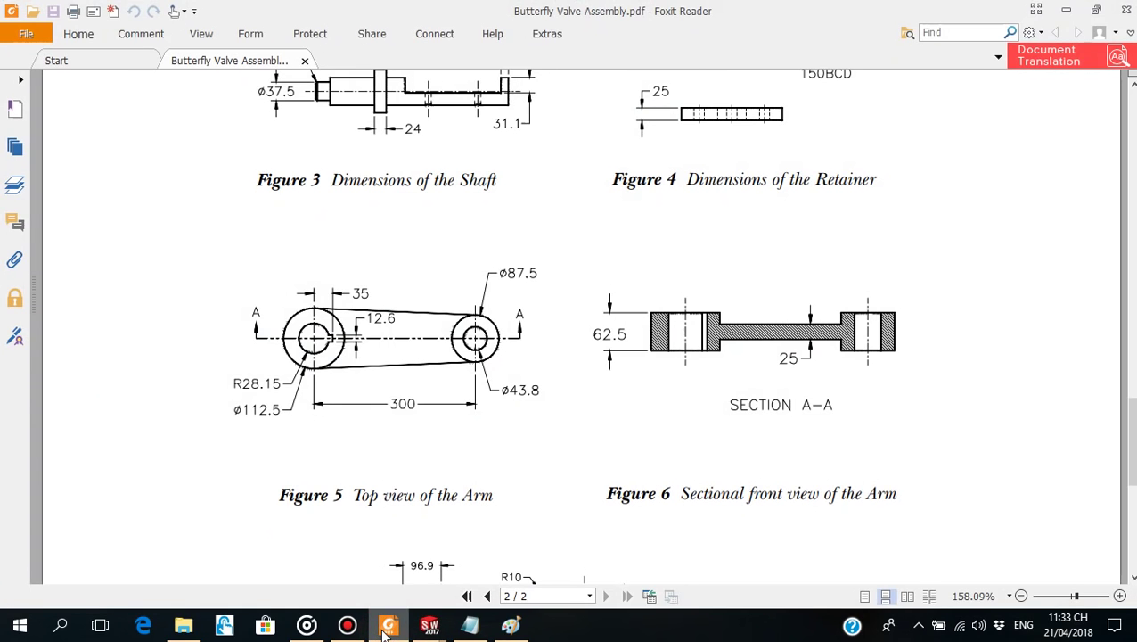
left_click(388, 626)
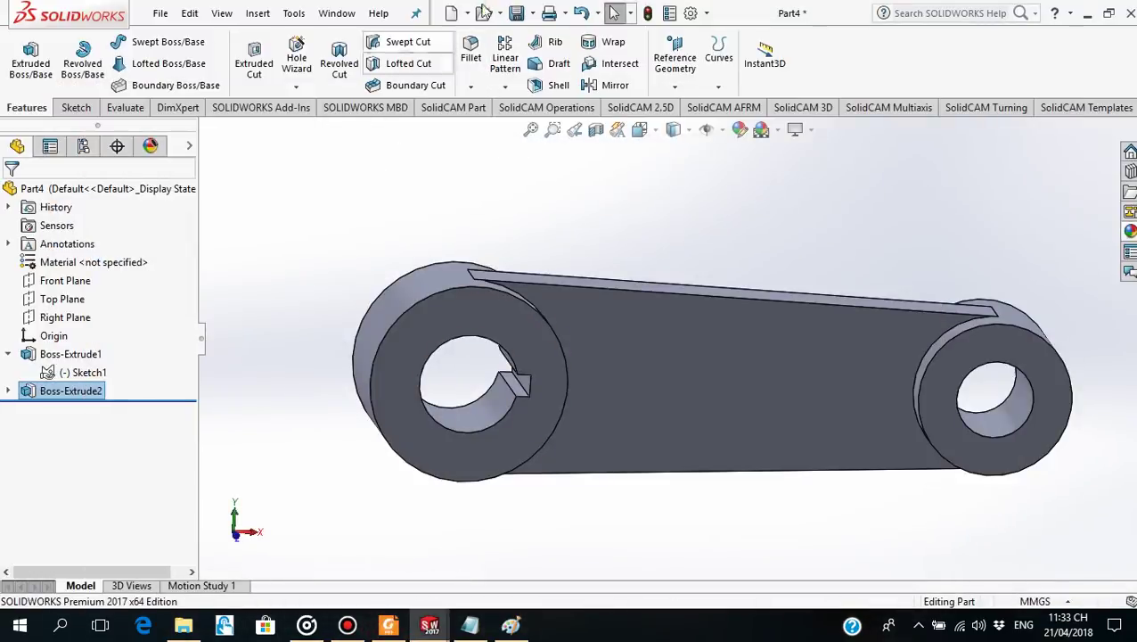
left_click(516, 14)
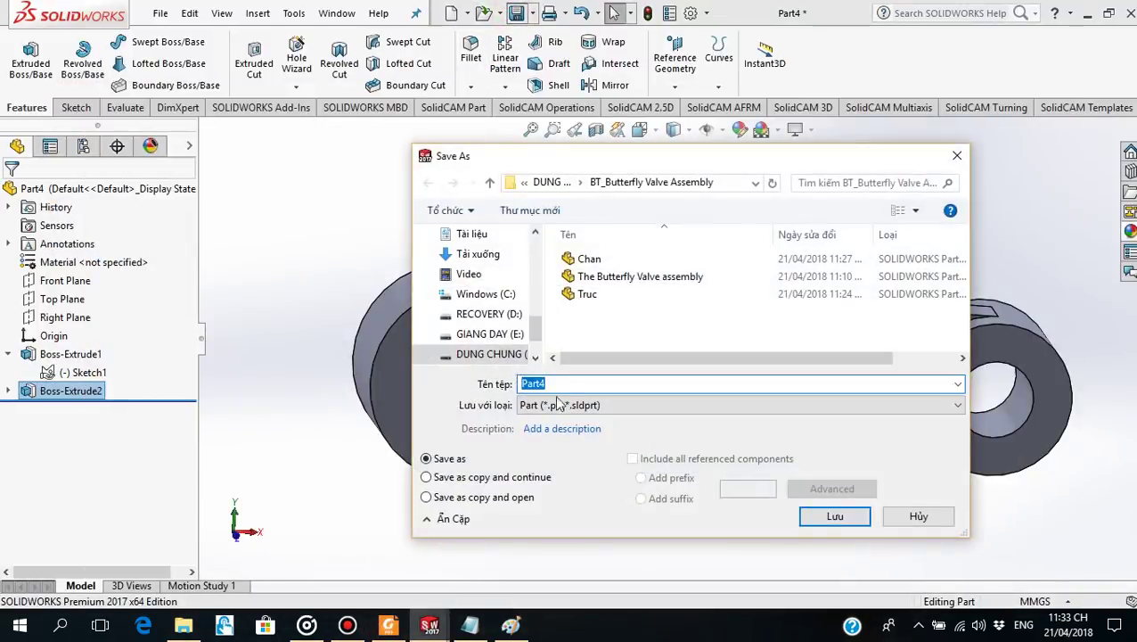
type("T")
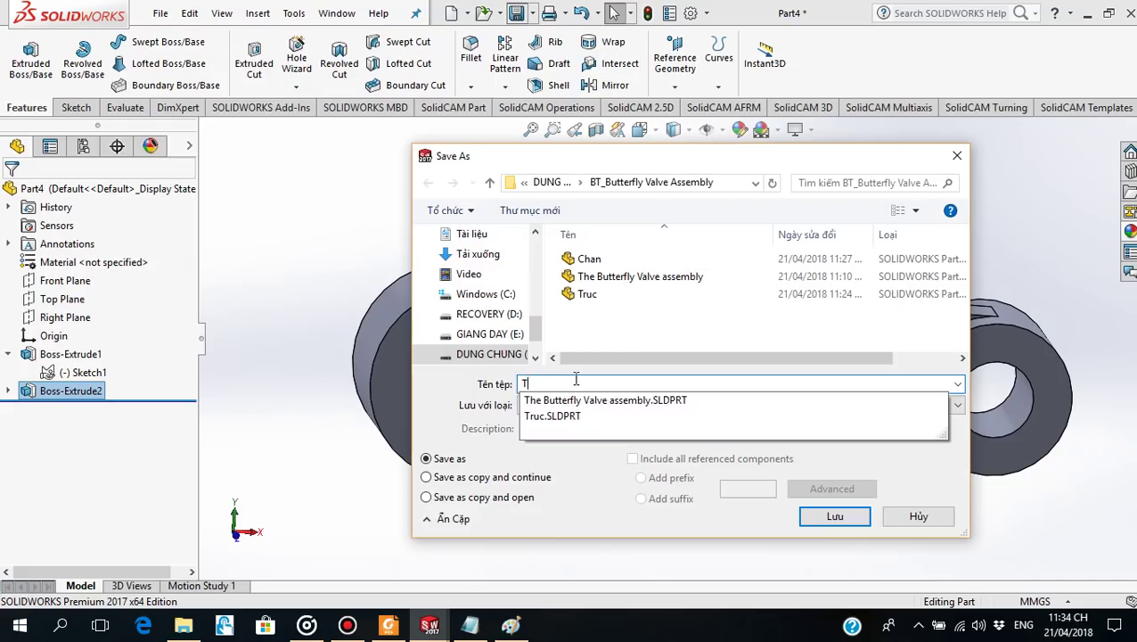
type("ayquay")
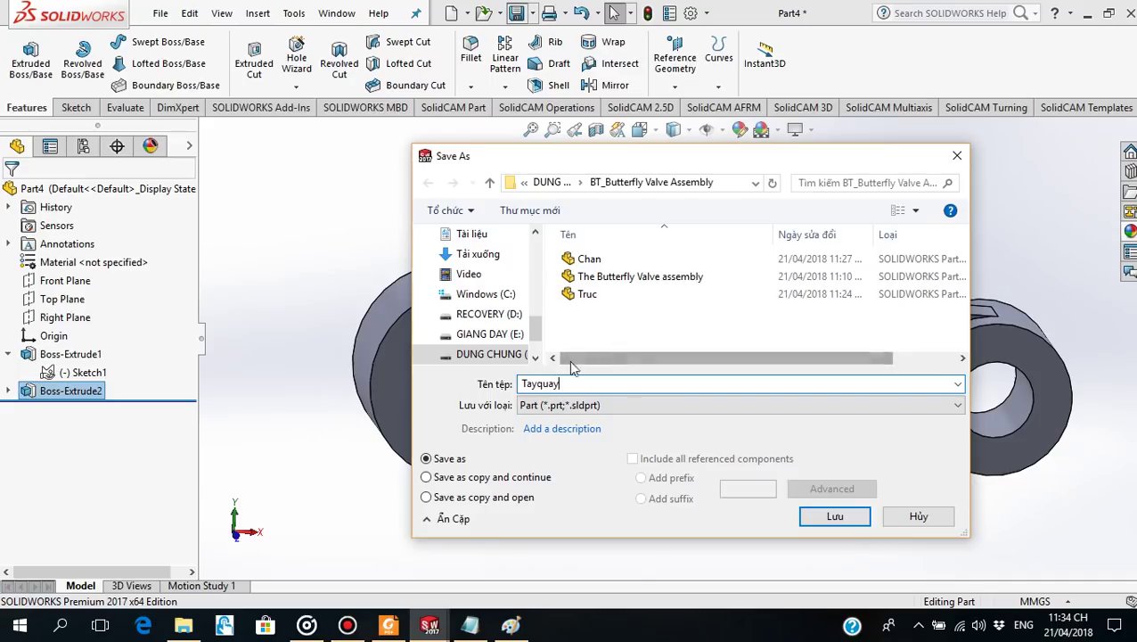
left_click(834, 517)
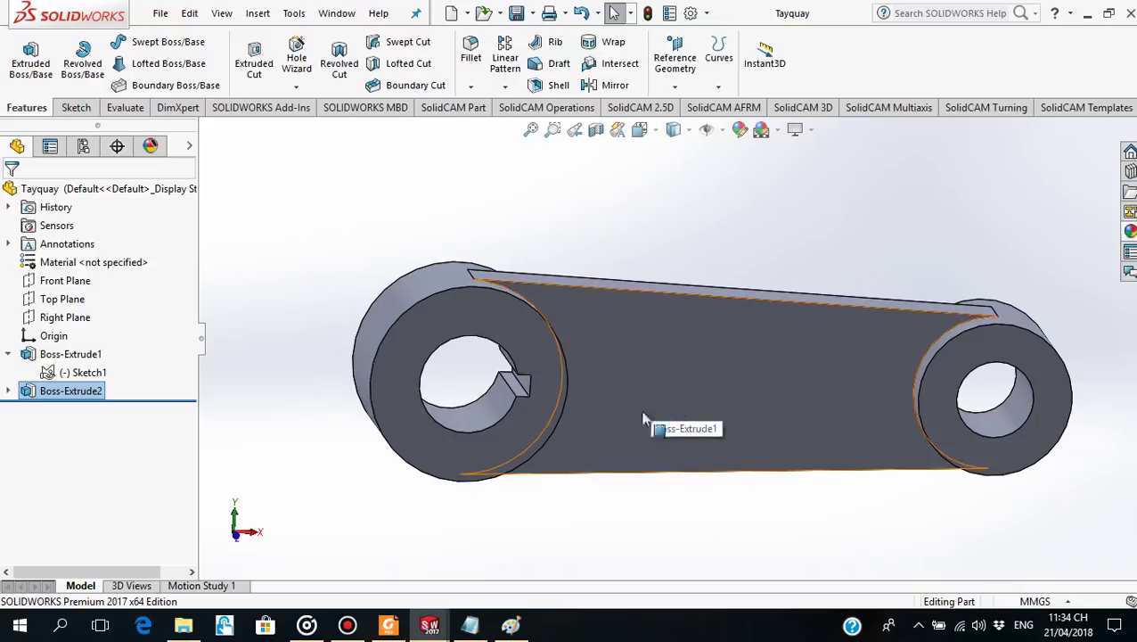
Create a new part and start a sketch on its Front Plane, viewed normal to it.
left_click(451, 13)
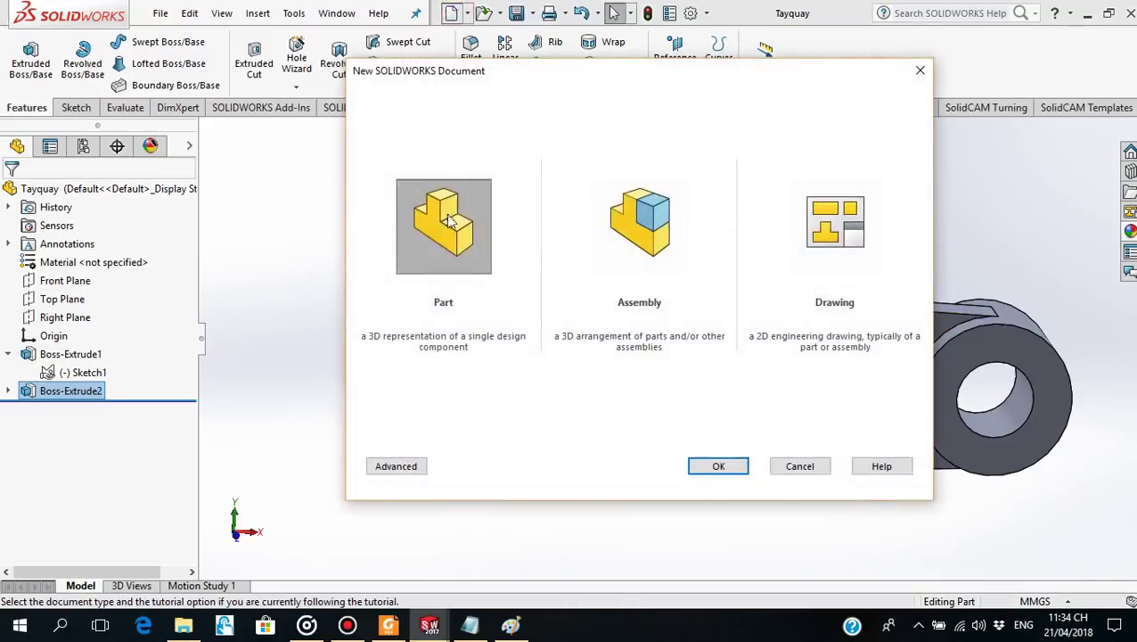
left_click(717, 466)
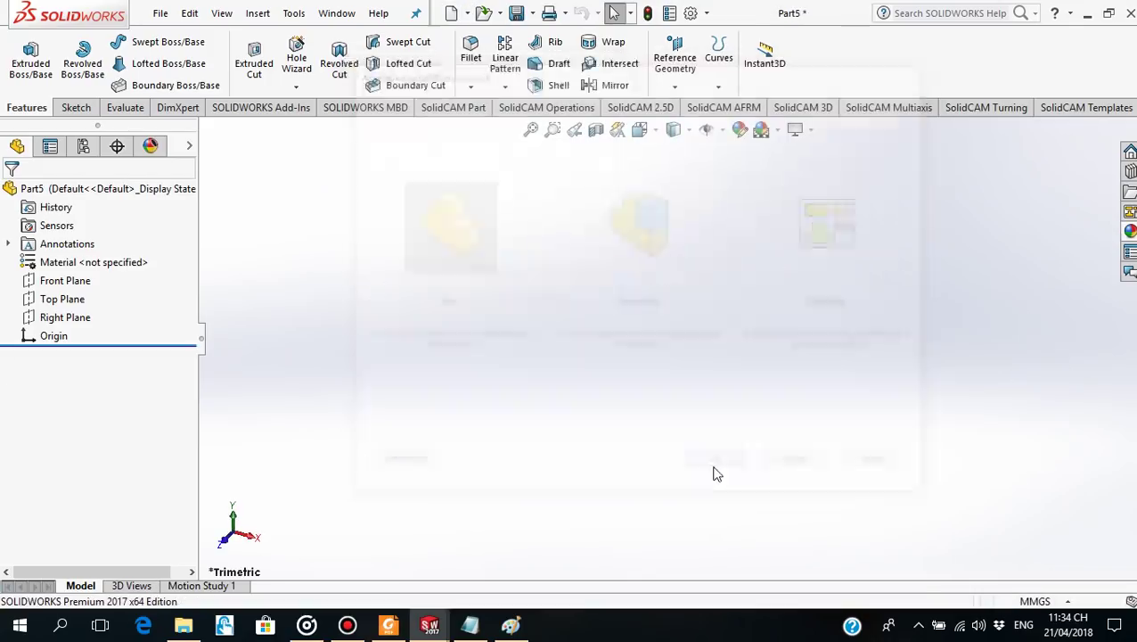
left_click(63, 280)
left_click(124, 264)
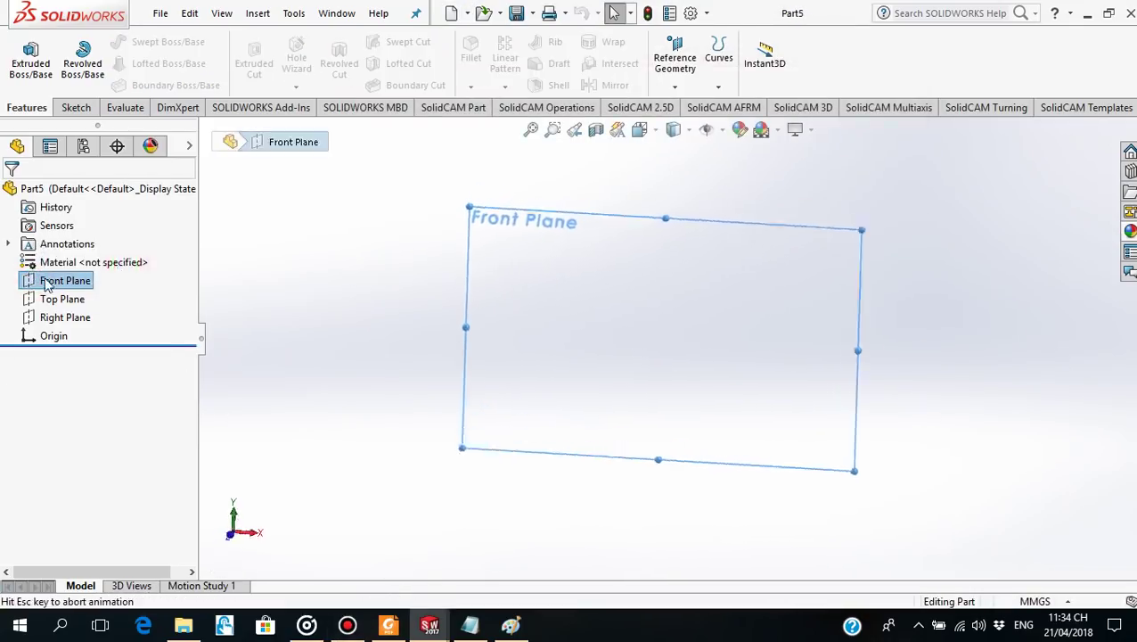
left_click(39, 255)
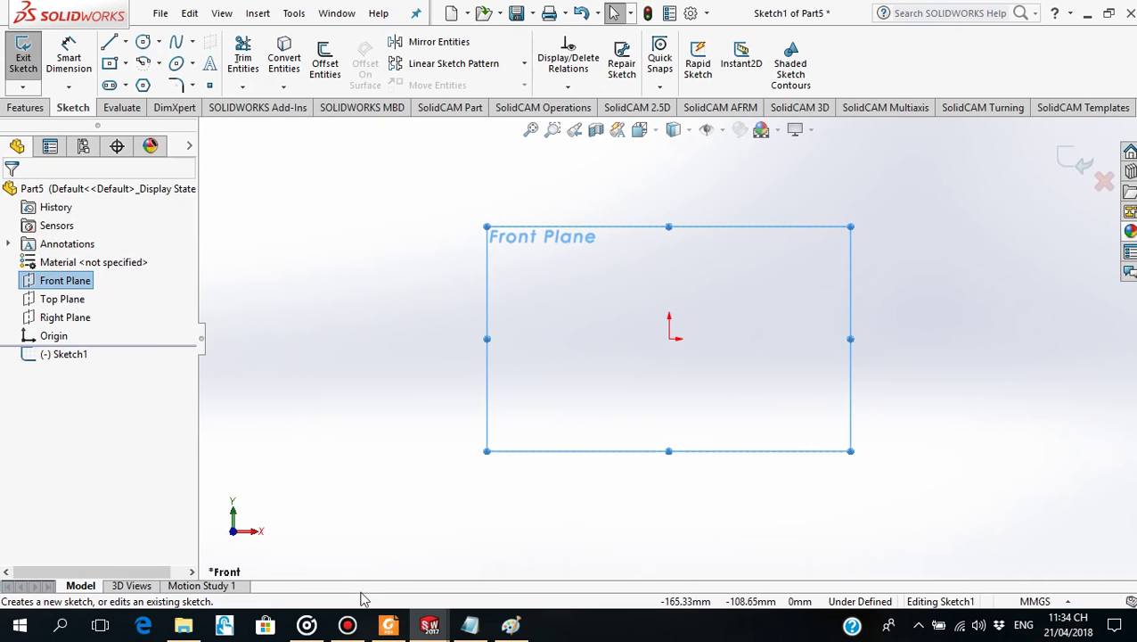
left_click(389, 625)
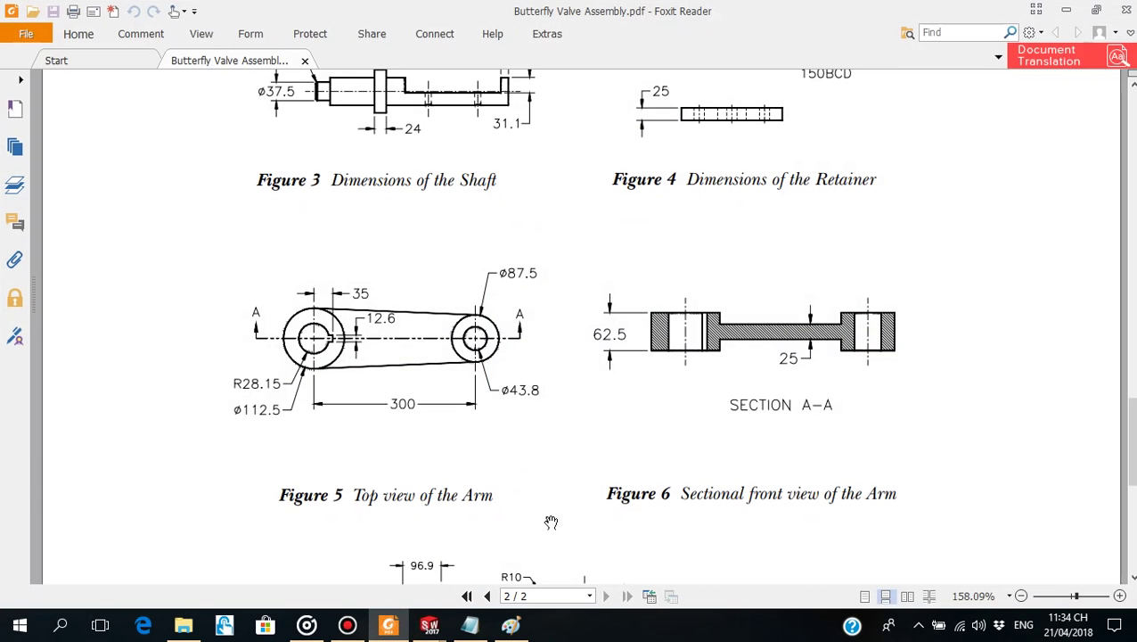
Move the PDF page to show Figure 7 with the Plate, Nut and Screw dimensions.
left_click_drag(551, 522, 556, 272)
left_click_drag(524, 438, 531, 407)
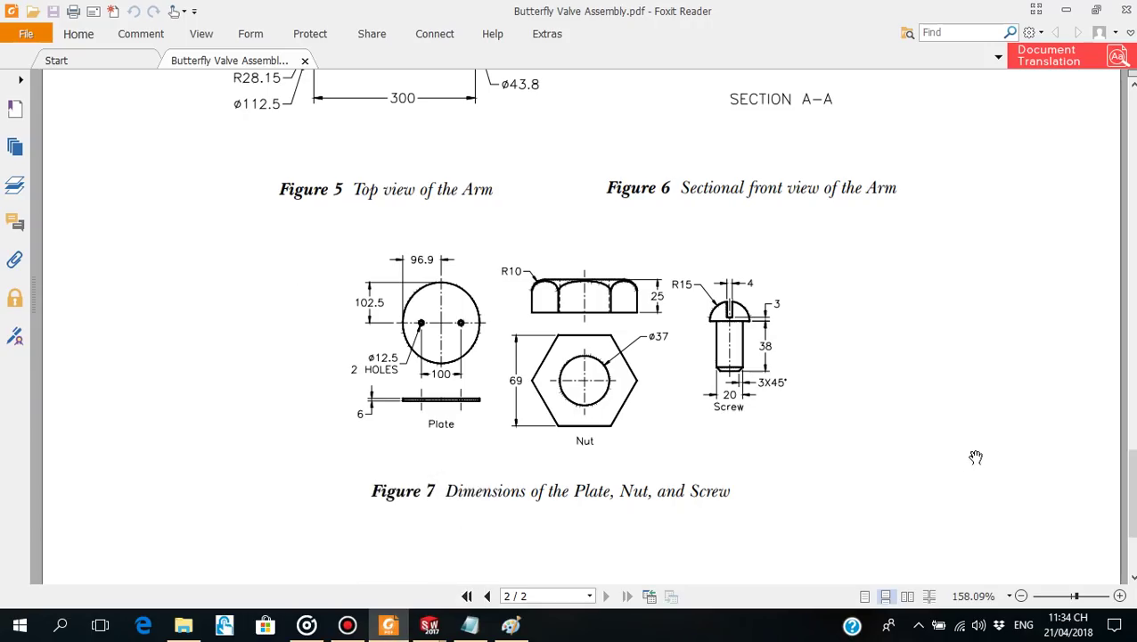
left_click(511, 626)
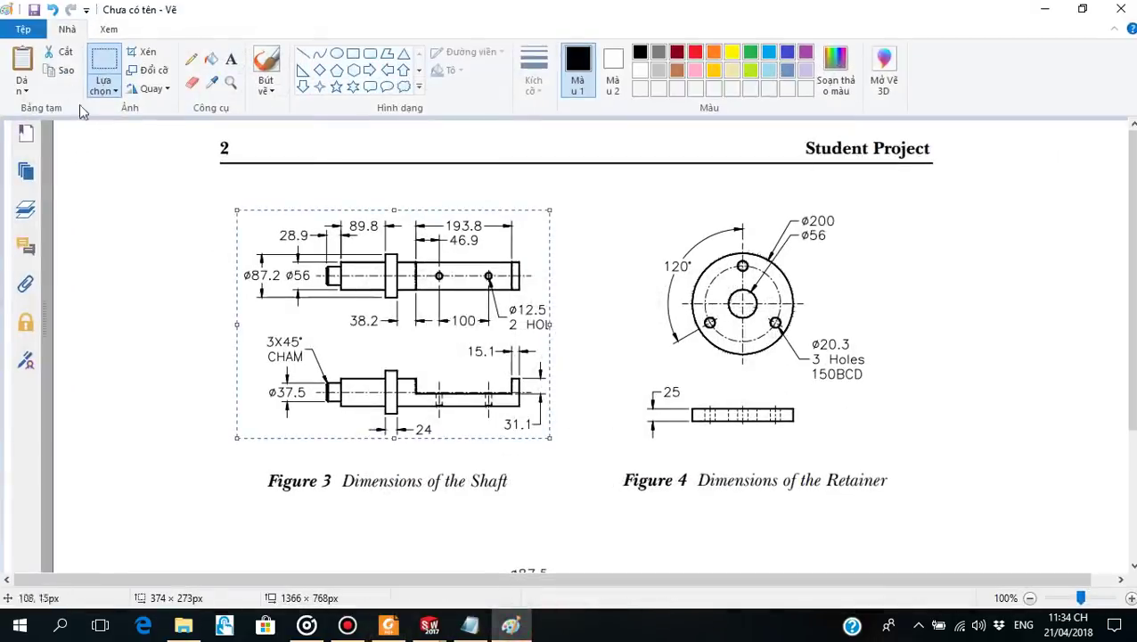
Paste the PDF capture into Paint, select the Plate drawing and cut it to the clipboard.
left_click(22, 63)
left_click_drag(560, 504, 562, 418)
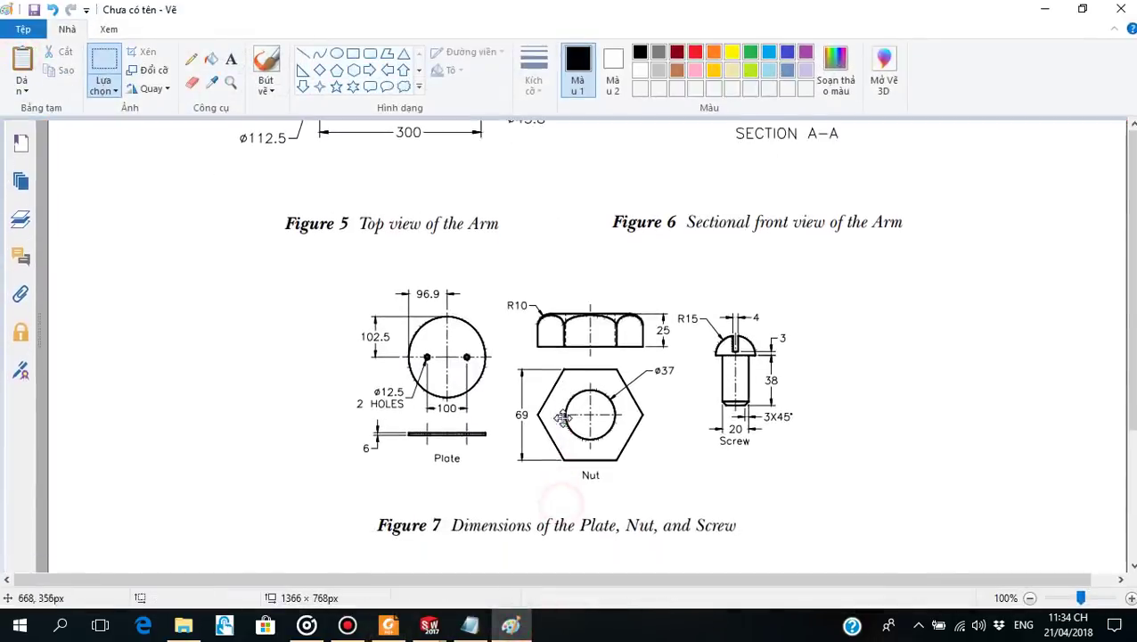
left_click(103, 64)
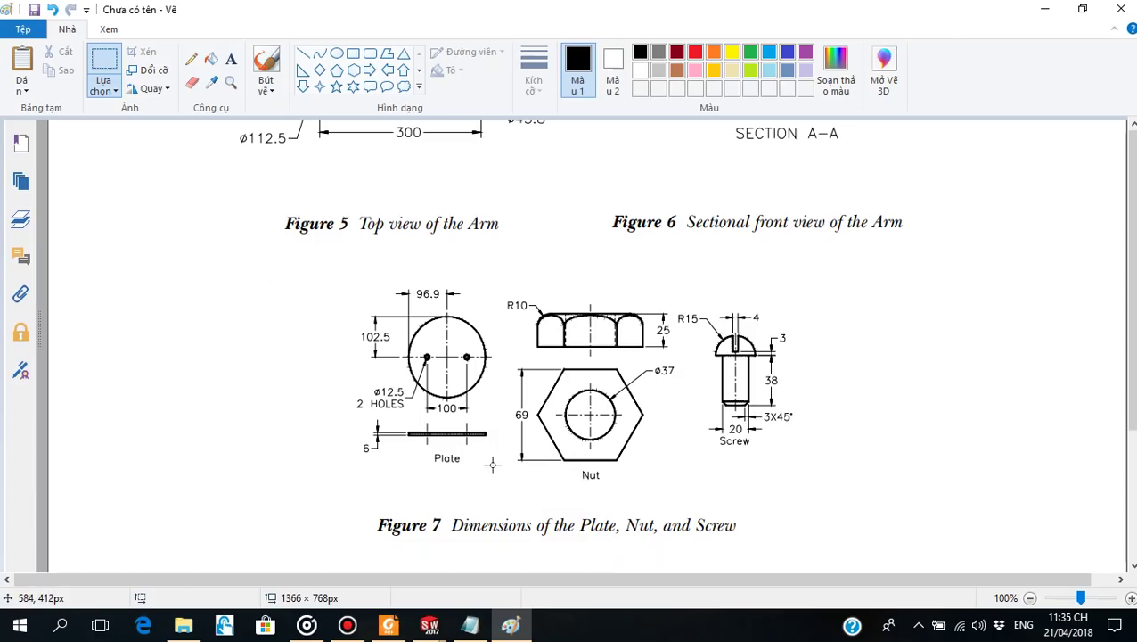
left_click_drag(493, 463, 350, 282)
right_click(424, 333)
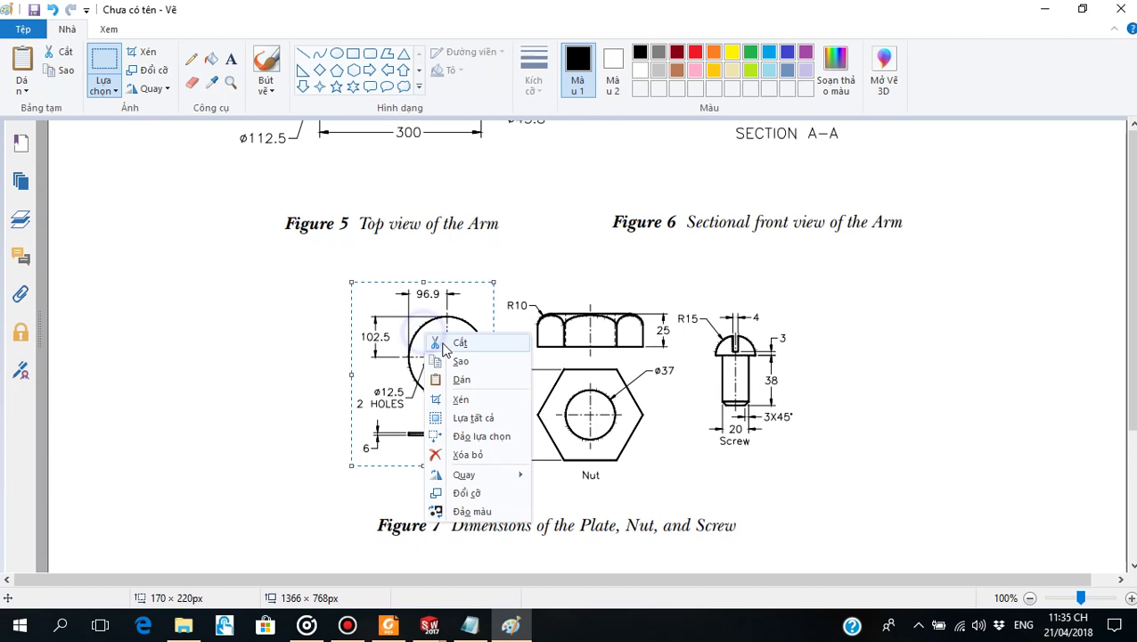
left_click(452, 343)
left_click(522, 631)
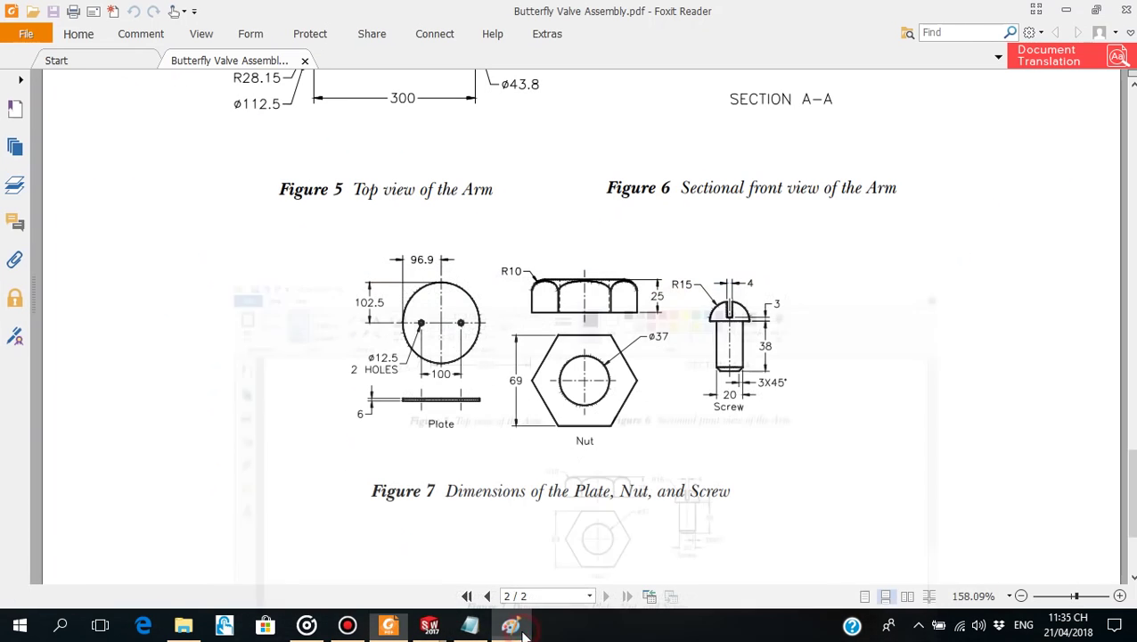
Paste the Plate drawing image into Part5's Front Plane sketch and position it just left of the origin.
left_click(429, 625)
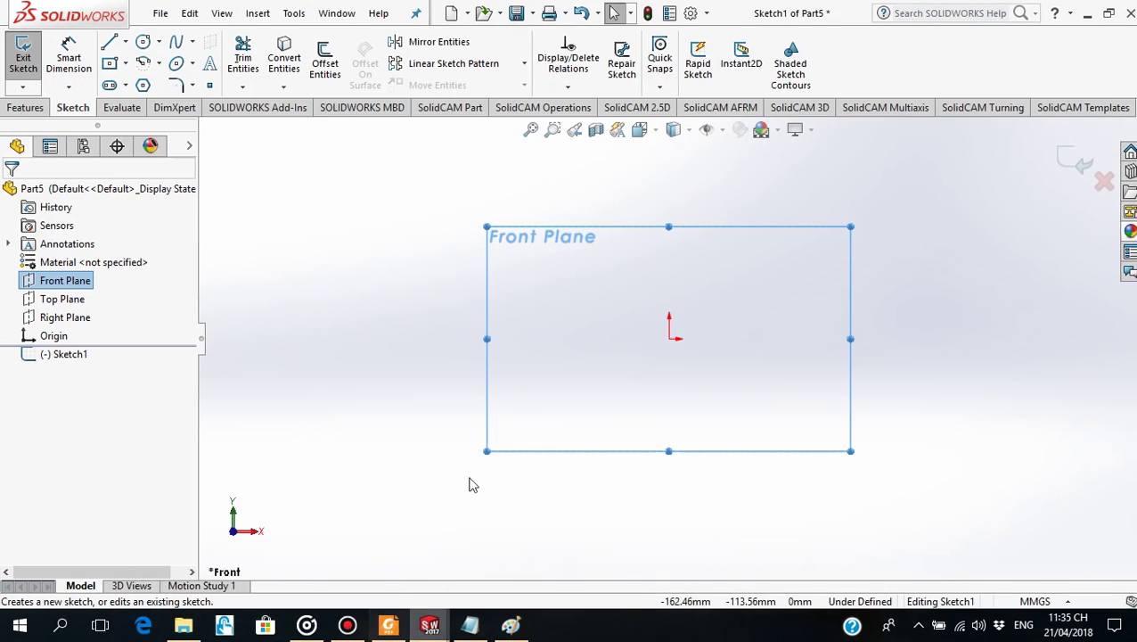
left_click(367, 371)
right_click(331, 336)
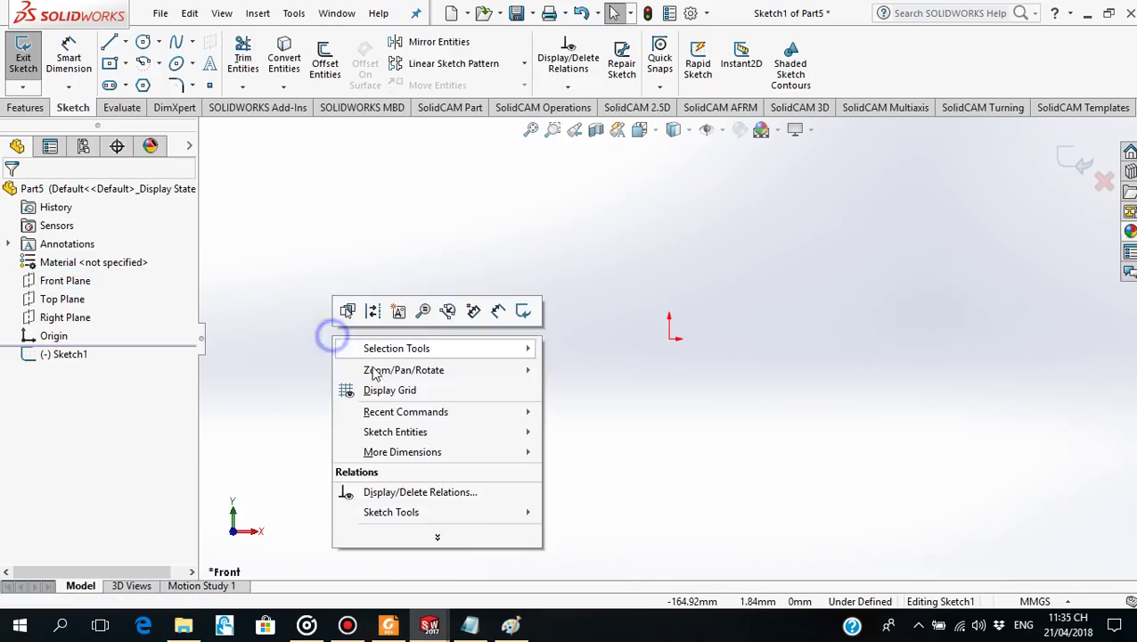
left_click(633, 461)
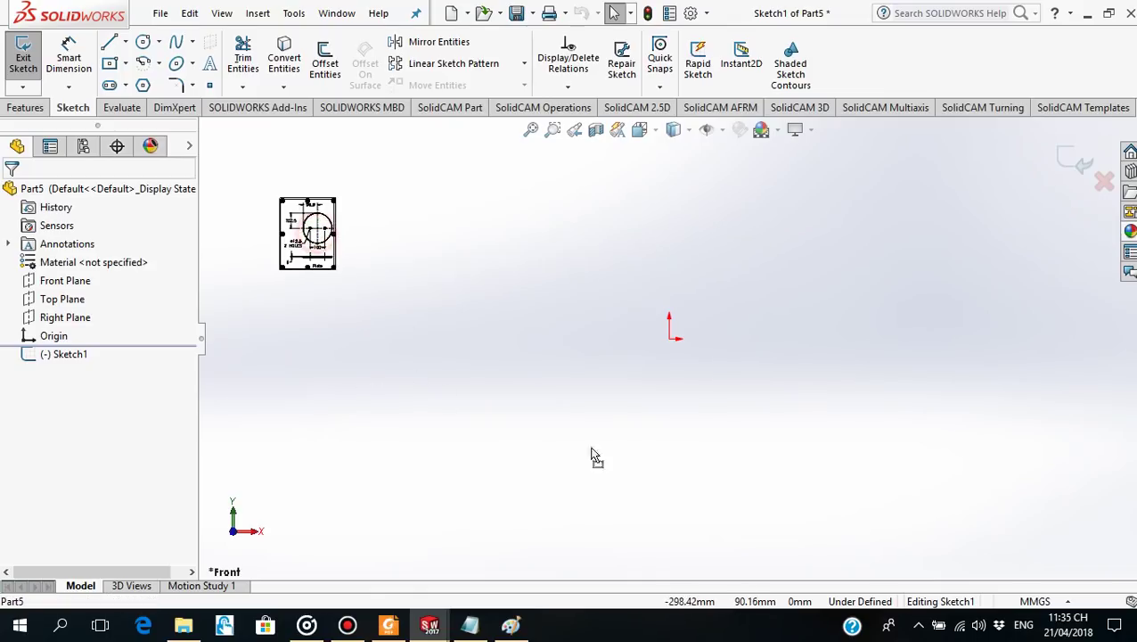
mouse_move(660, 456)
left_mouse_down()
mouse_move(699, 426)
mouse_move(625, 414)
left_mouse_up()
left_click_drag(579, 353, 595, 343)
scroll(632, 338, "down", 1)
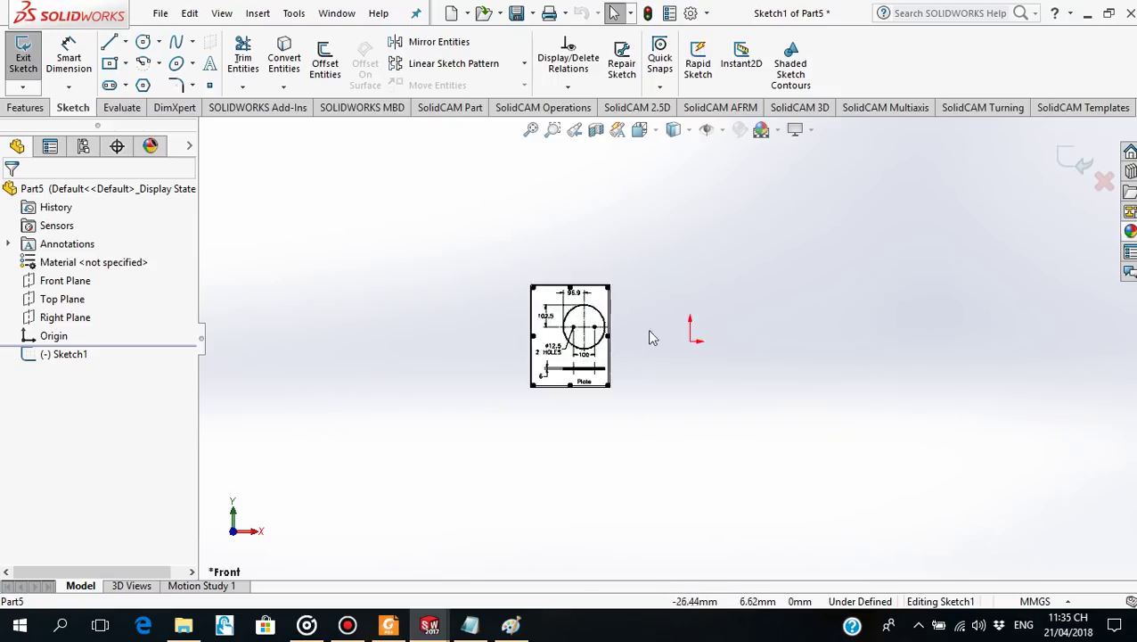
scroll(647, 331, "down", 2)
scroll(745, 355, "down", 2)
scroll(571, 376, "up", 1)
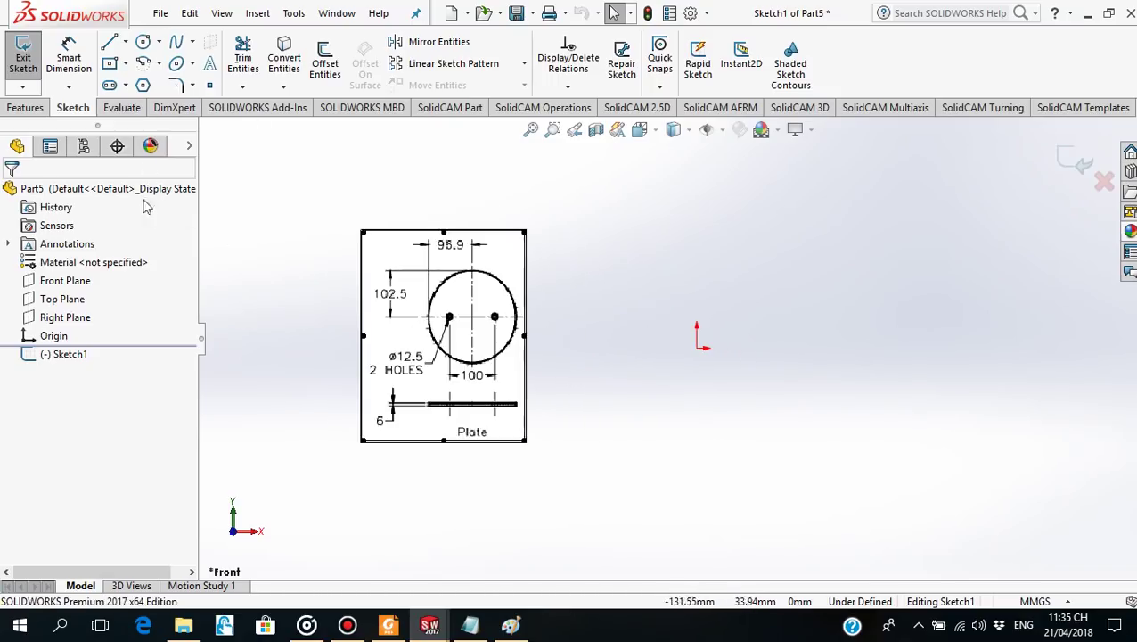
Sketch a full ellipse centred on the origin as the plate outline.
left_click(192, 63)
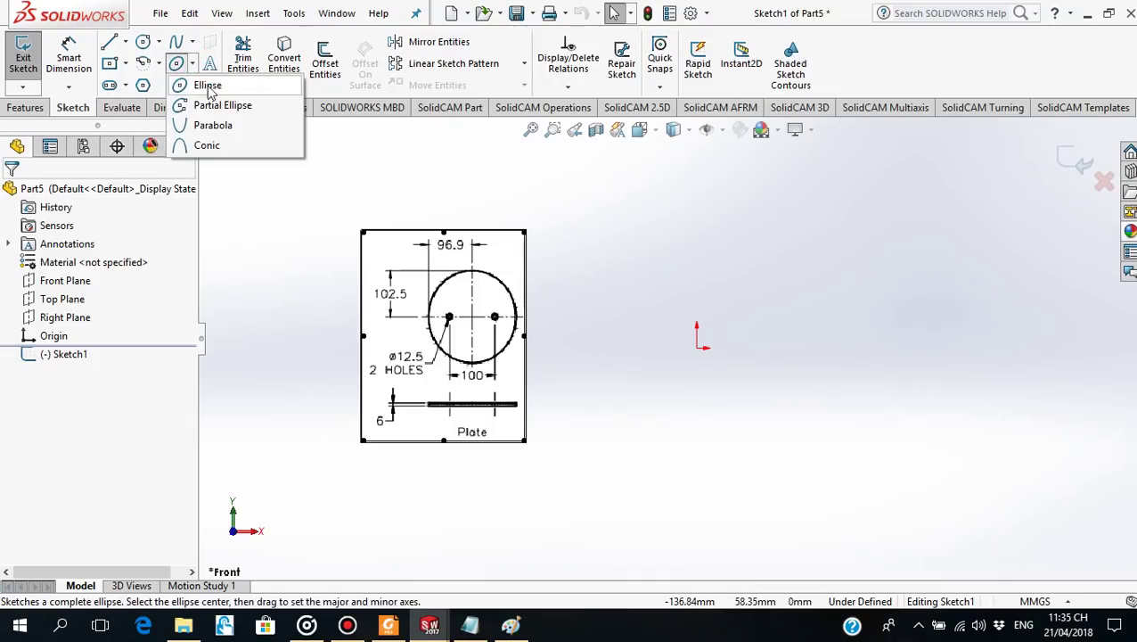
left_click(208, 86)
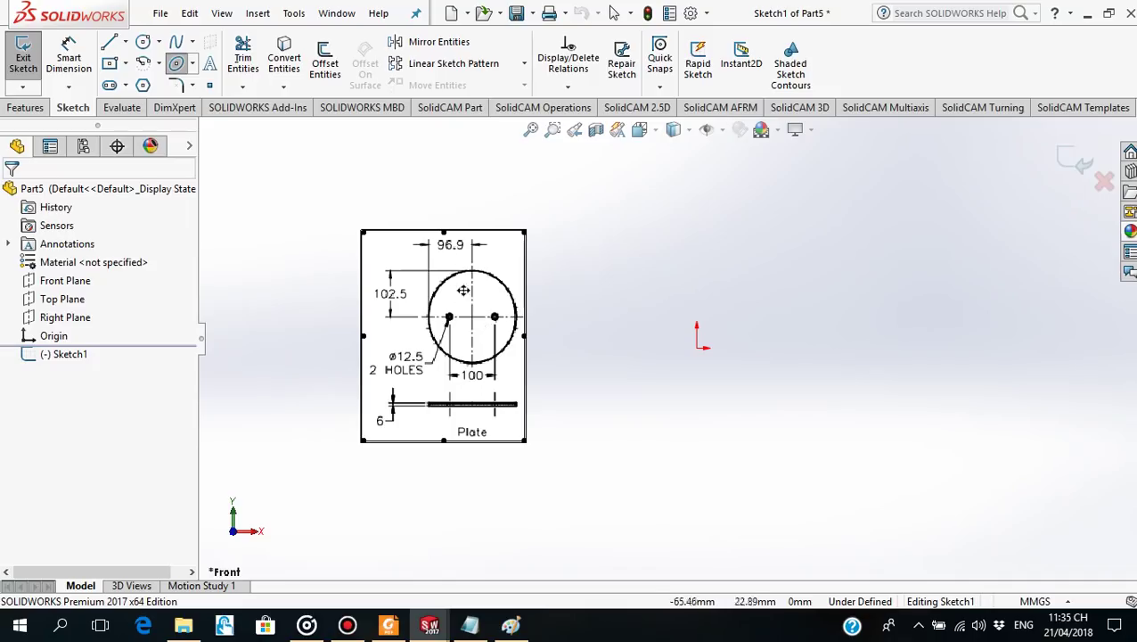
left_click(698, 349)
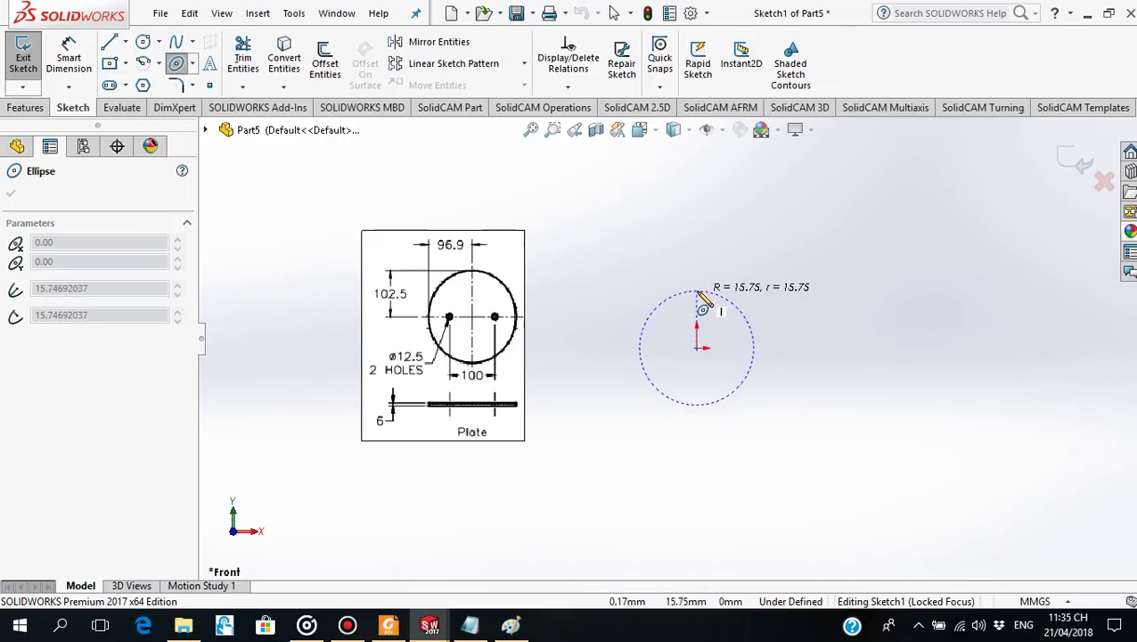
left_click(697, 271)
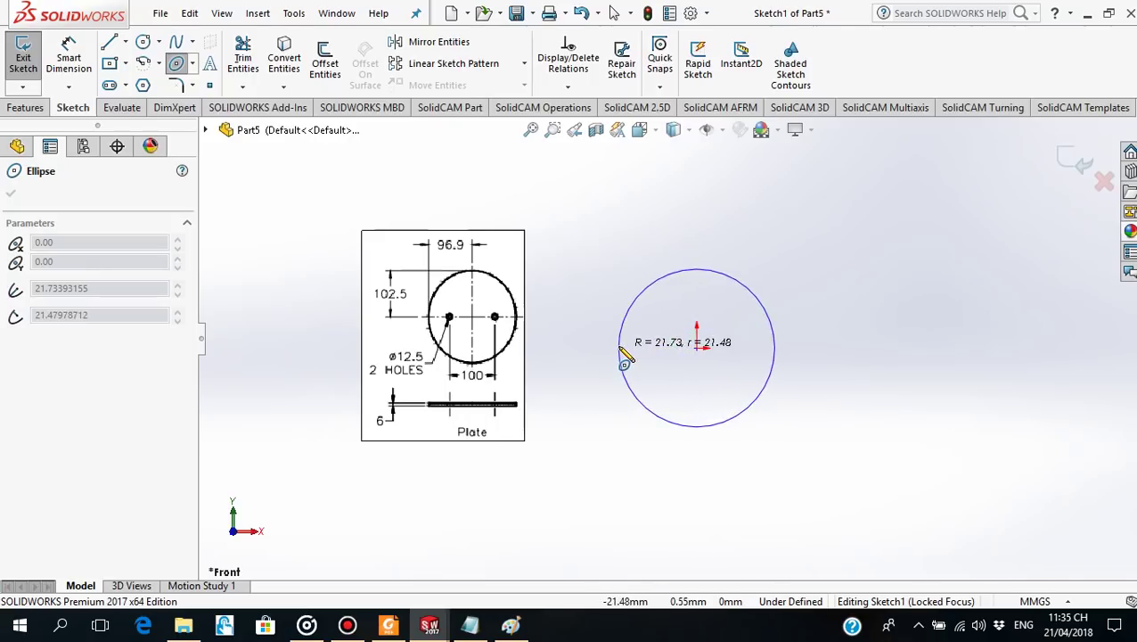
left_click(612, 353)
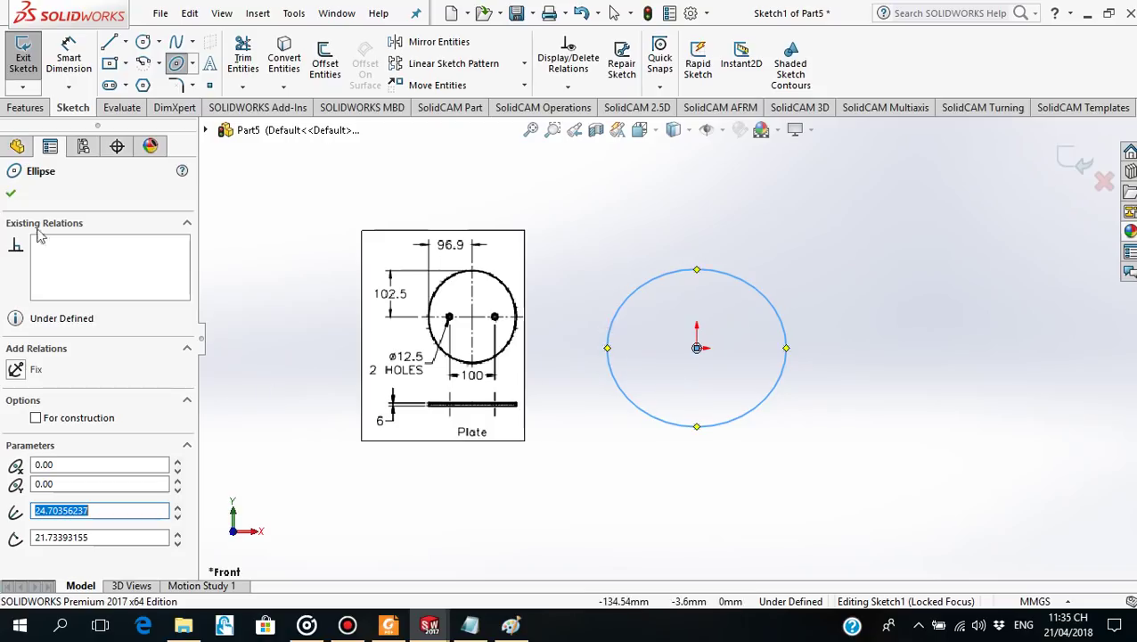
left_click(11, 195)
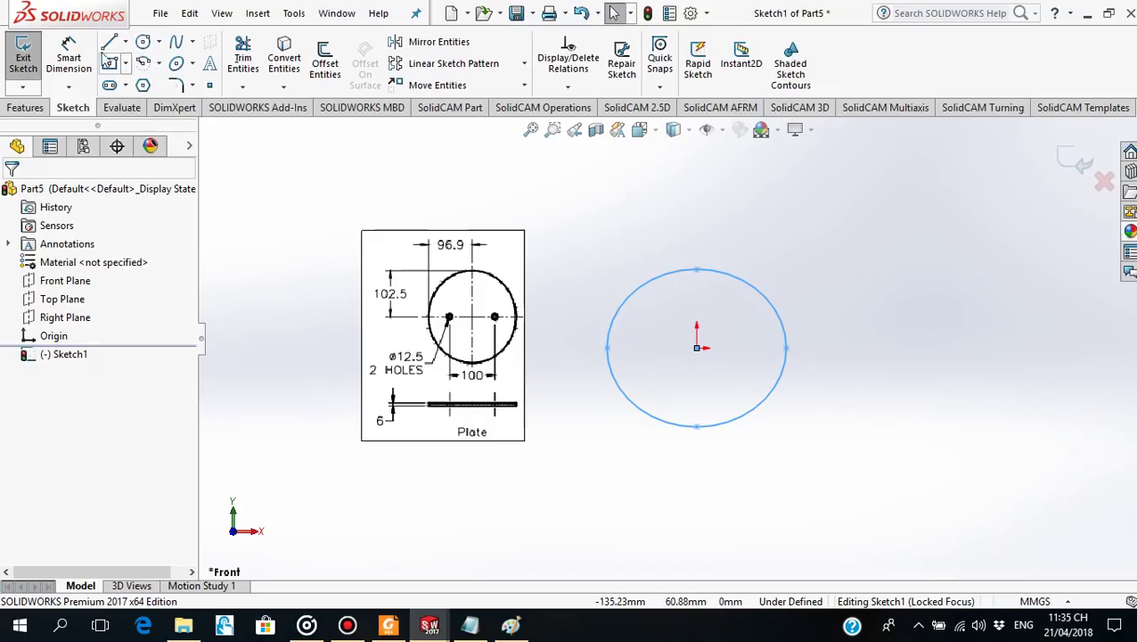
left_click(69, 49)
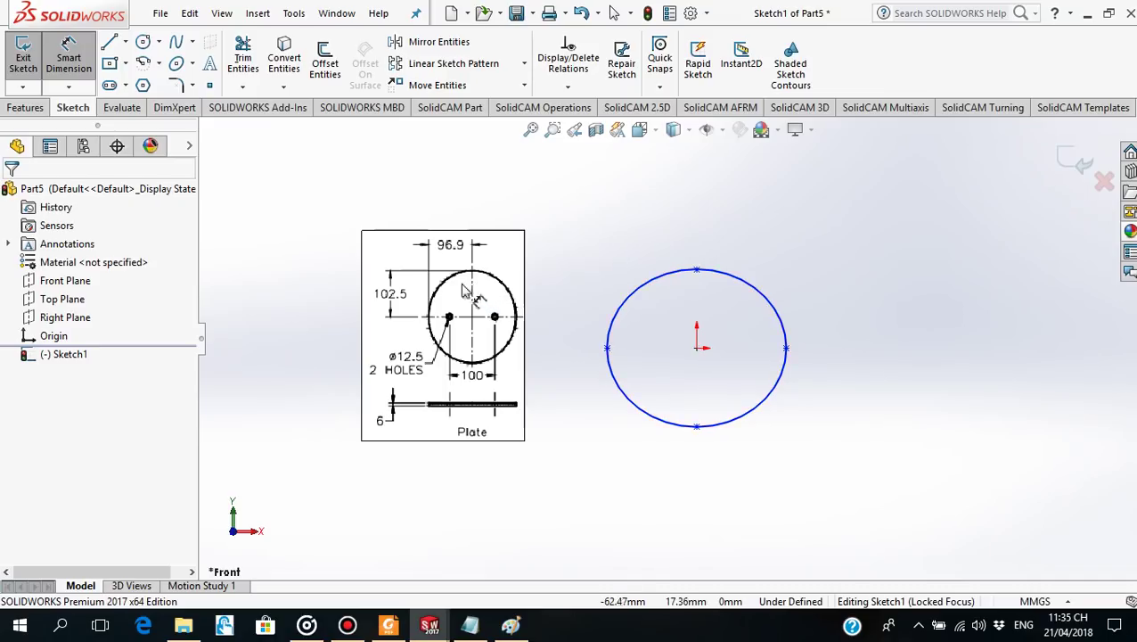
key("Escape")
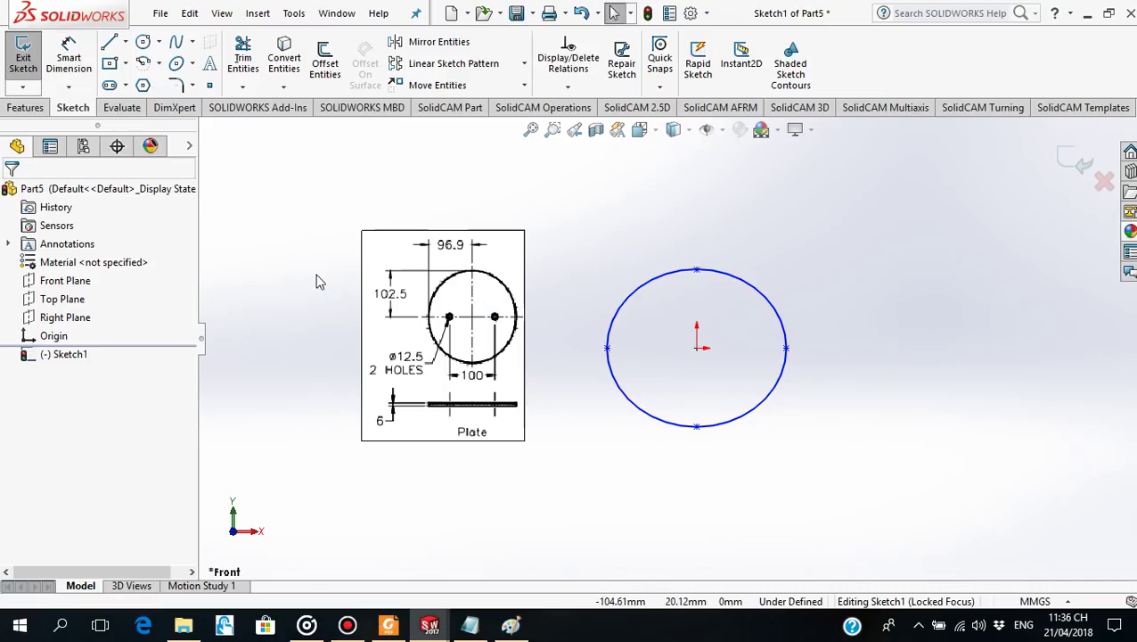
Draw vertical and horizontal construction centerlines crossing at the origin through the ellipse.
left_click(126, 41)
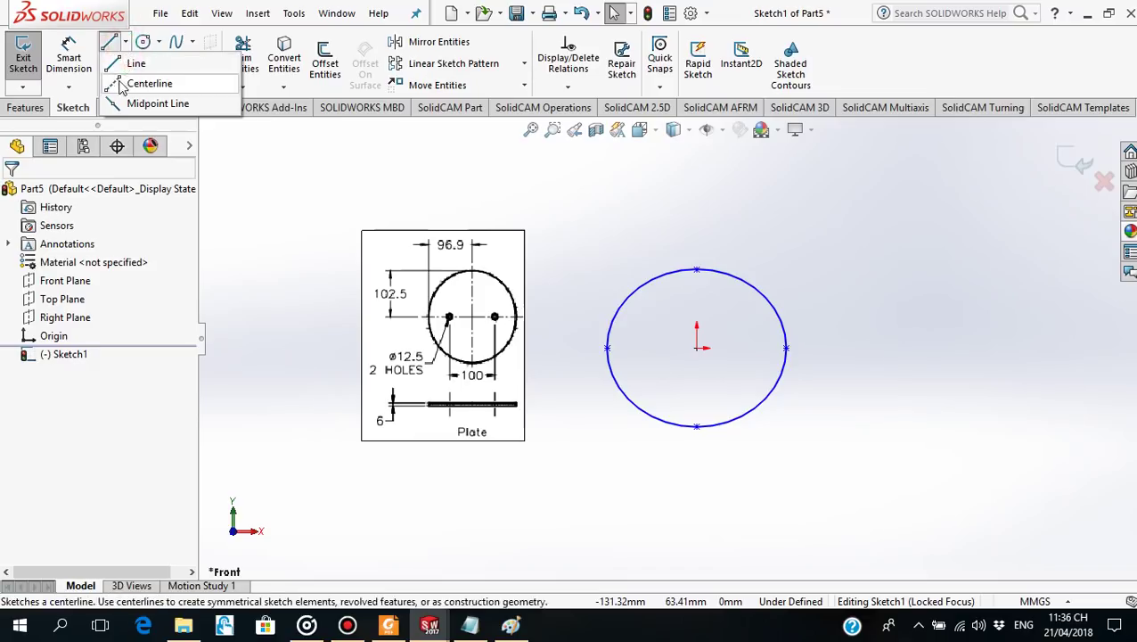
left_click(123, 83)
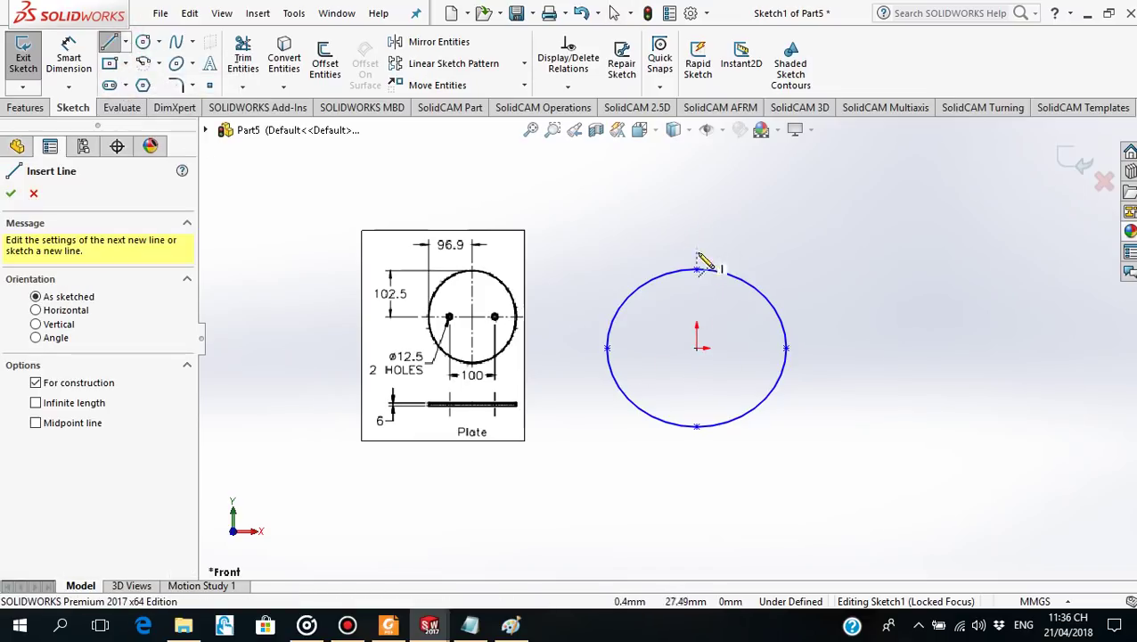
left_click(697, 230)
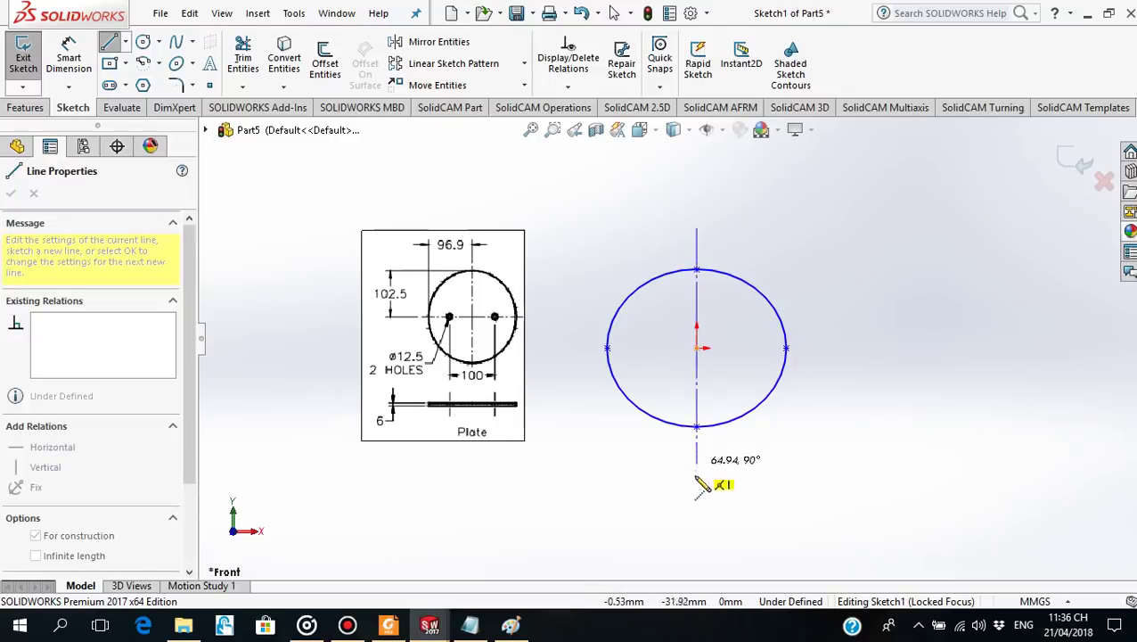
left_click(697, 477)
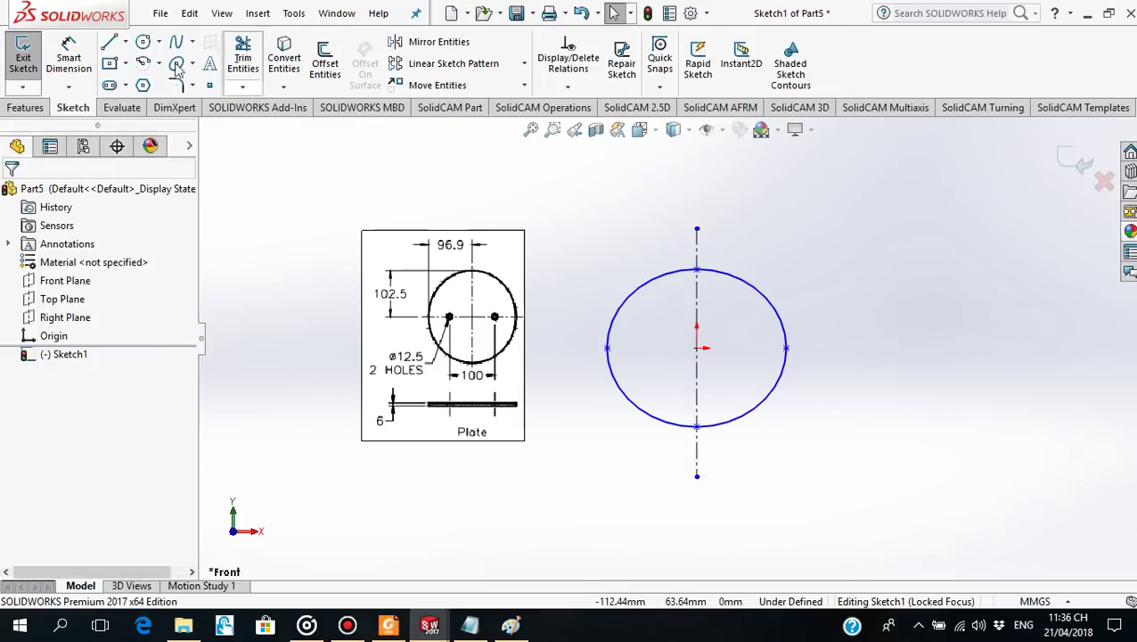
left_click(125, 42)
left_click(125, 84)
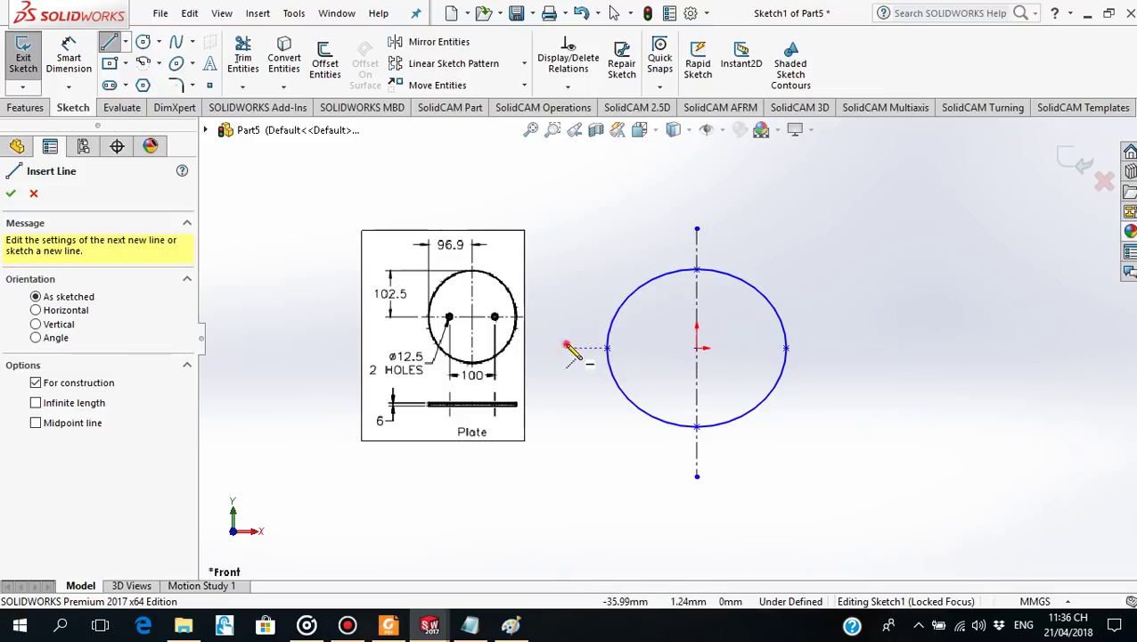
left_click(567, 347)
left_click(834, 347)
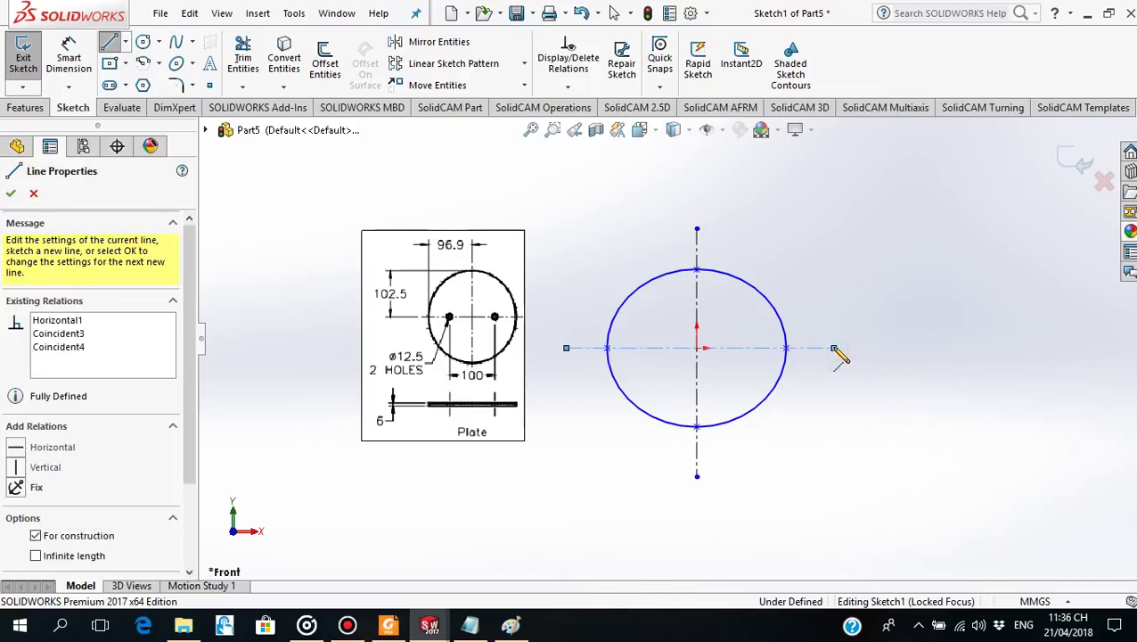
key("Escape")
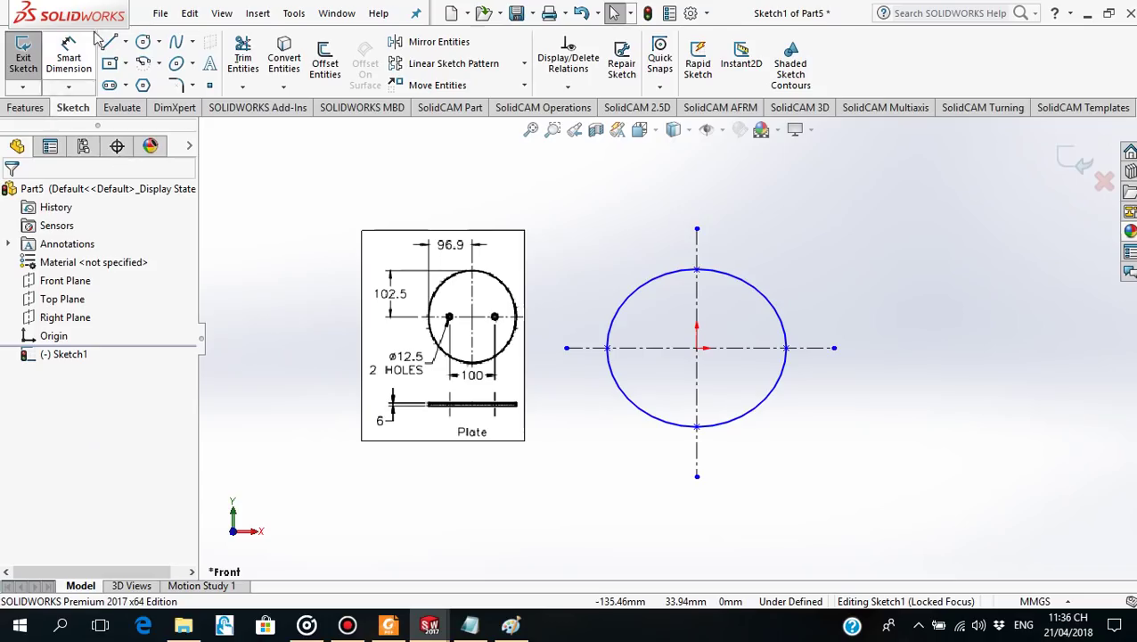
Dimension the ellipse's top point 102.5 mm above the origin.
left_click(68, 56)
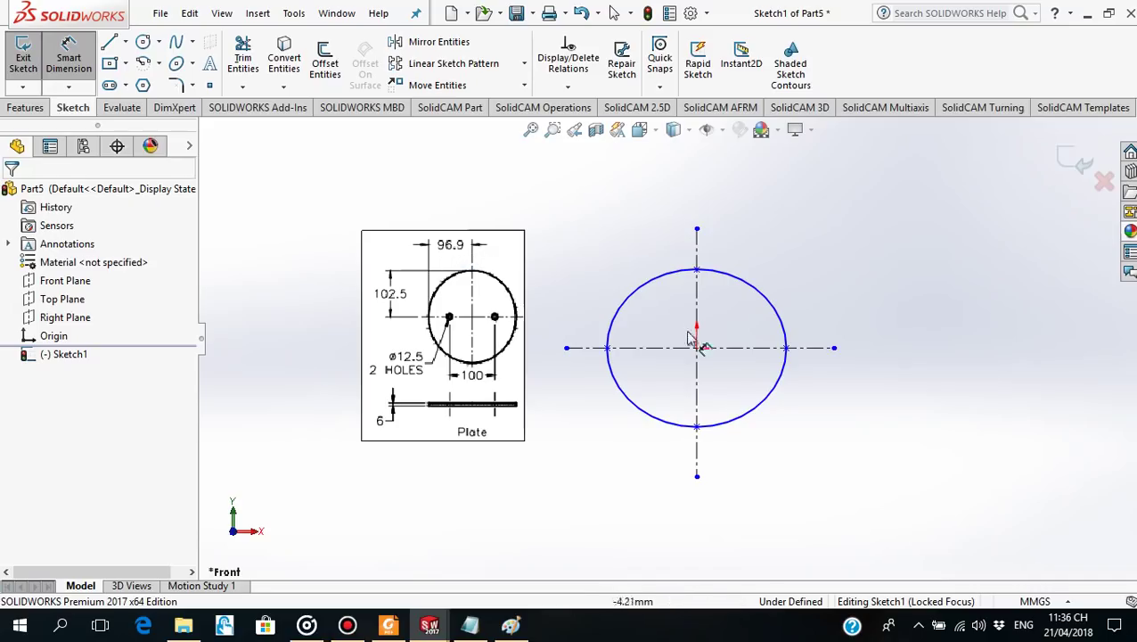
left_click(697, 270)
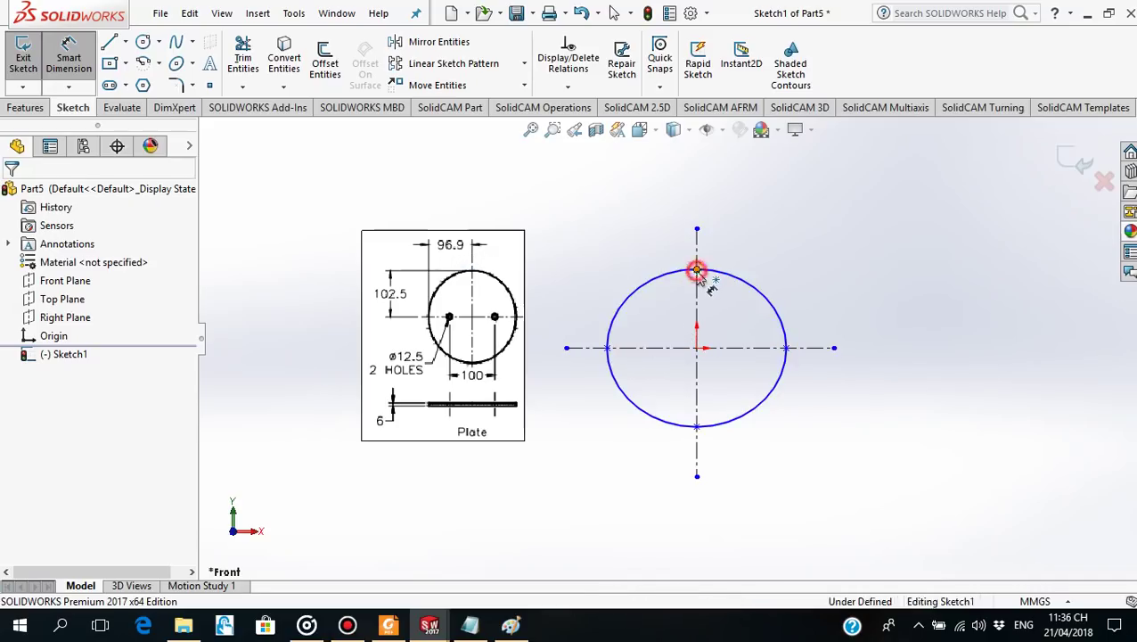
left_click(698, 348)
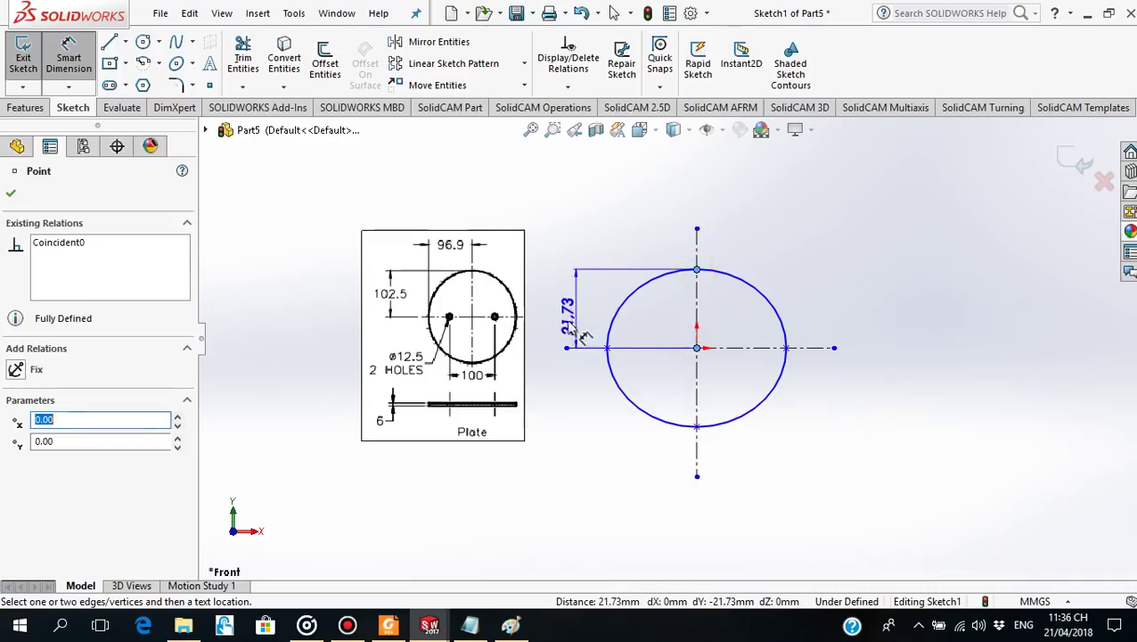
left_click(566, 332)
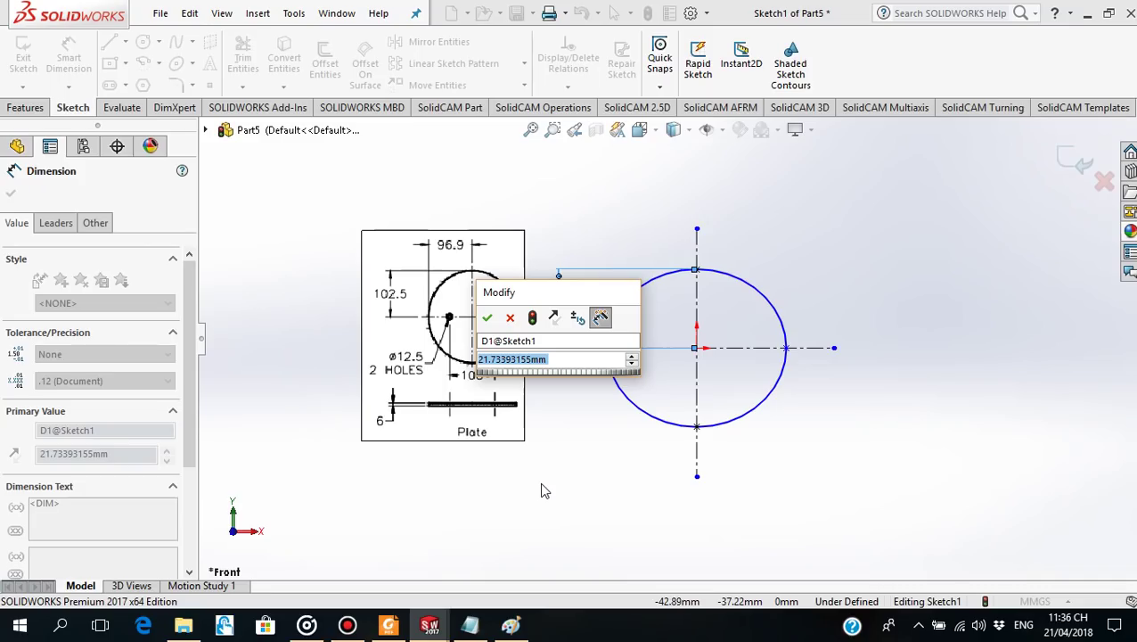
type("102.5")
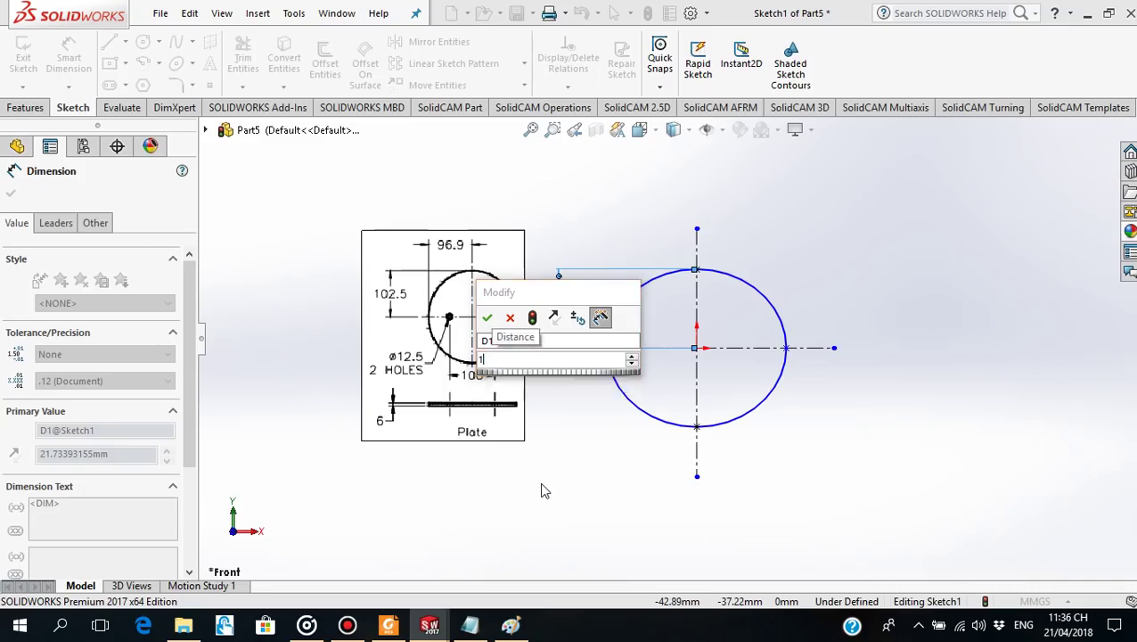
key("Return")
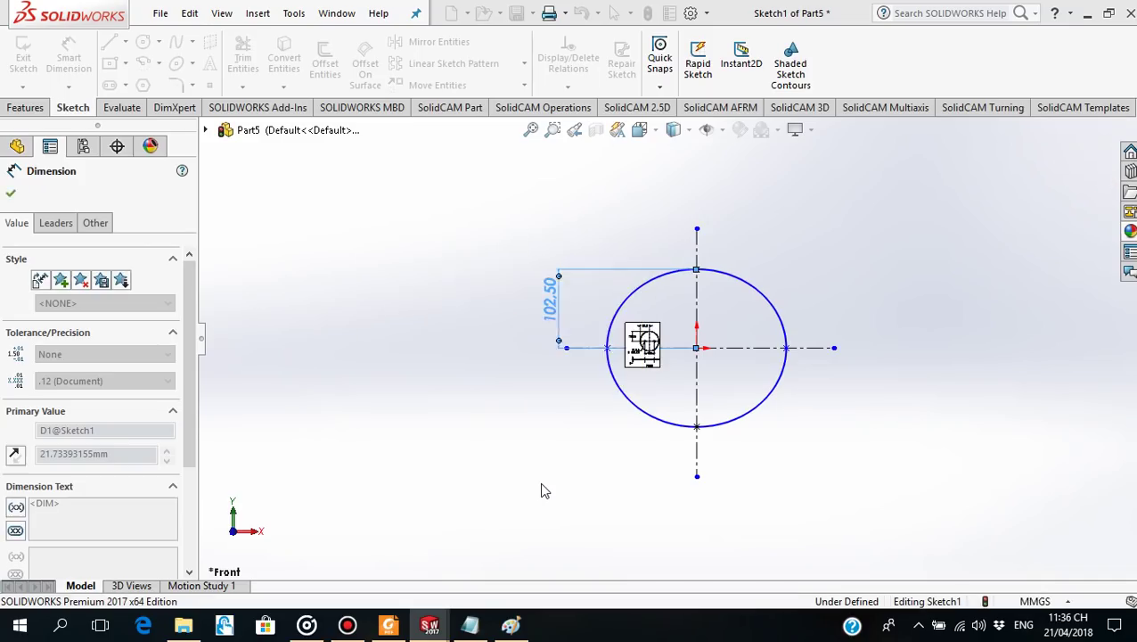
key("Escape")
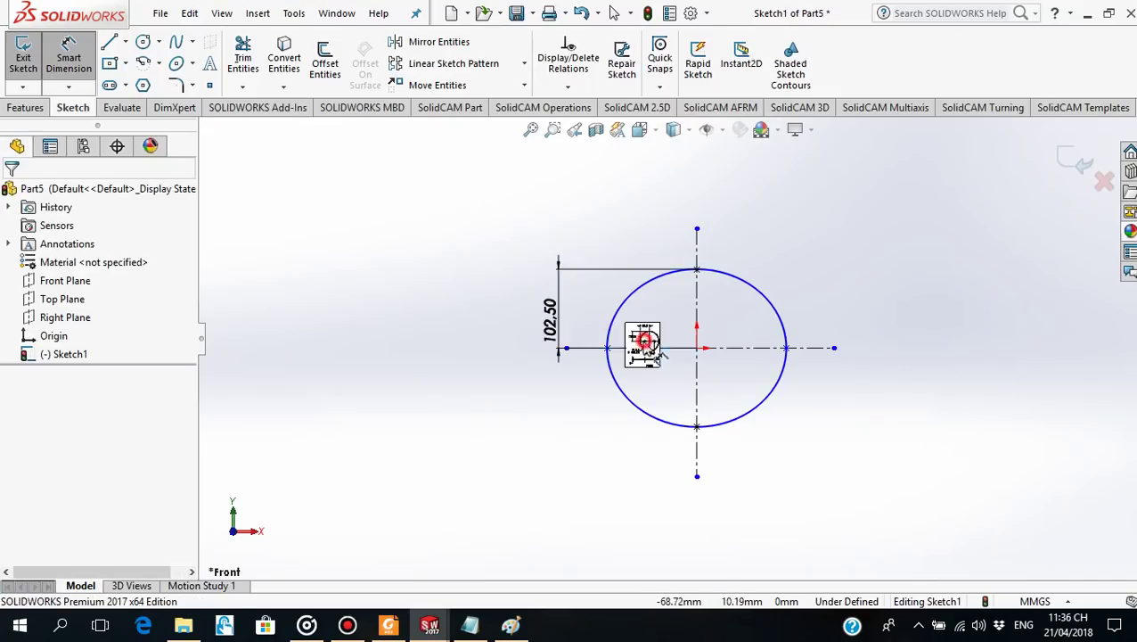
key("Escape")
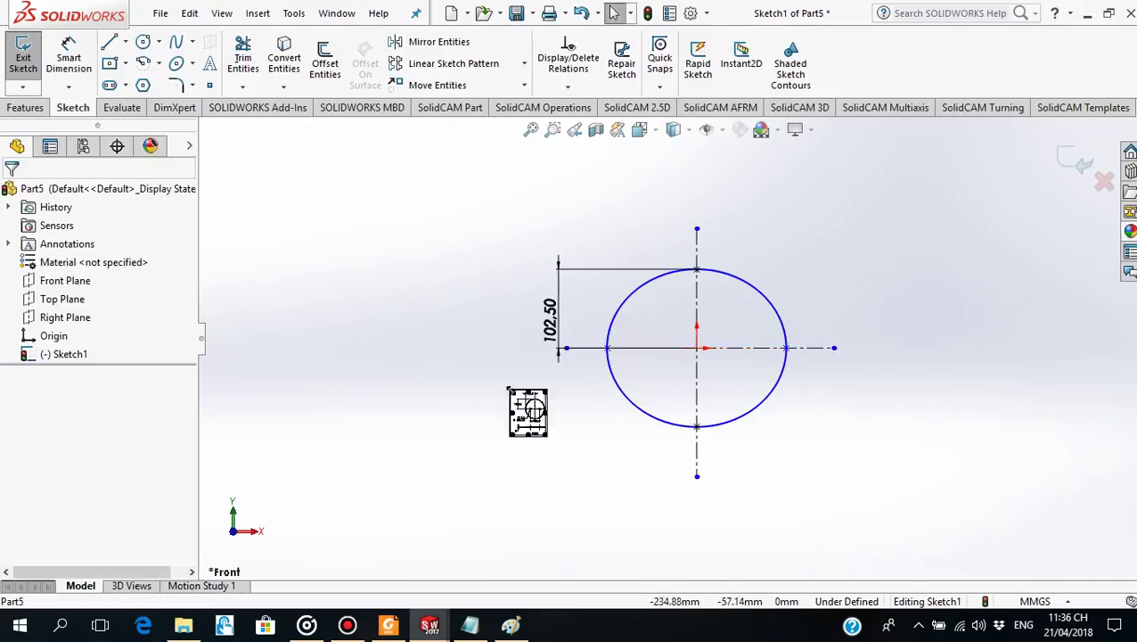
Resize the Plate reference picture beside the ellipse.
left_click_drag(510, 390, 435, 290)
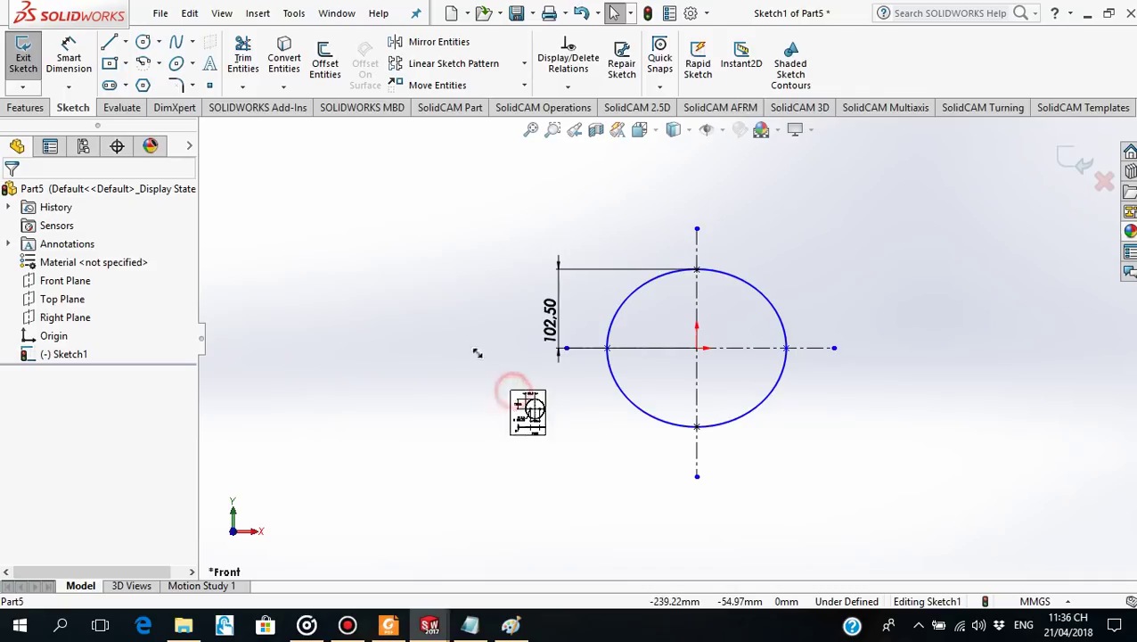
left_click(606, 423)
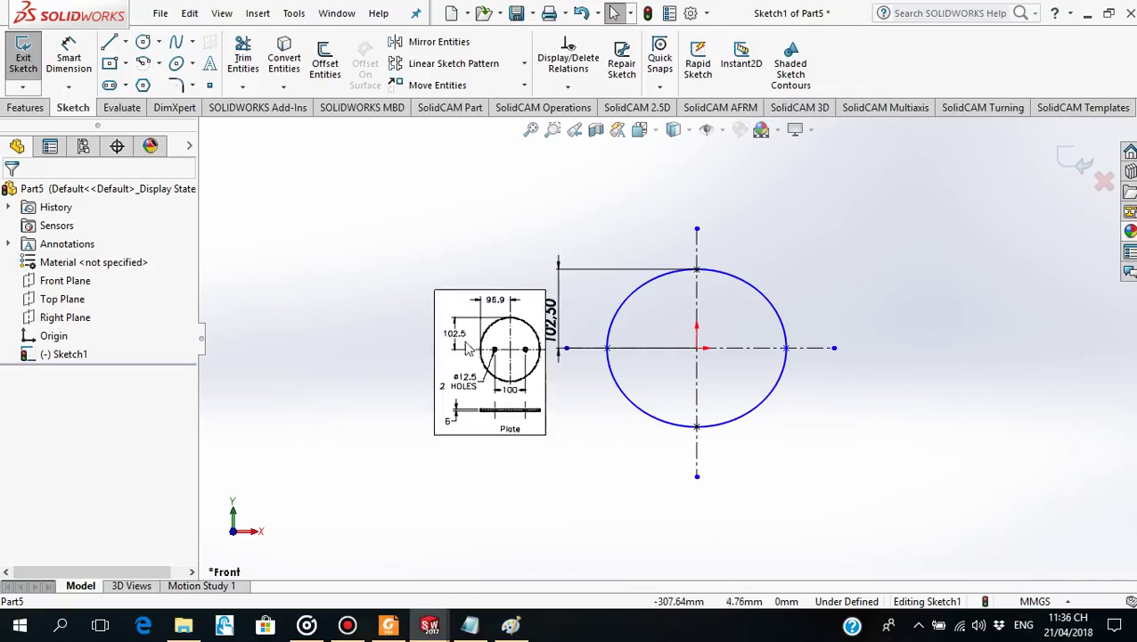
left_click(69, 58)
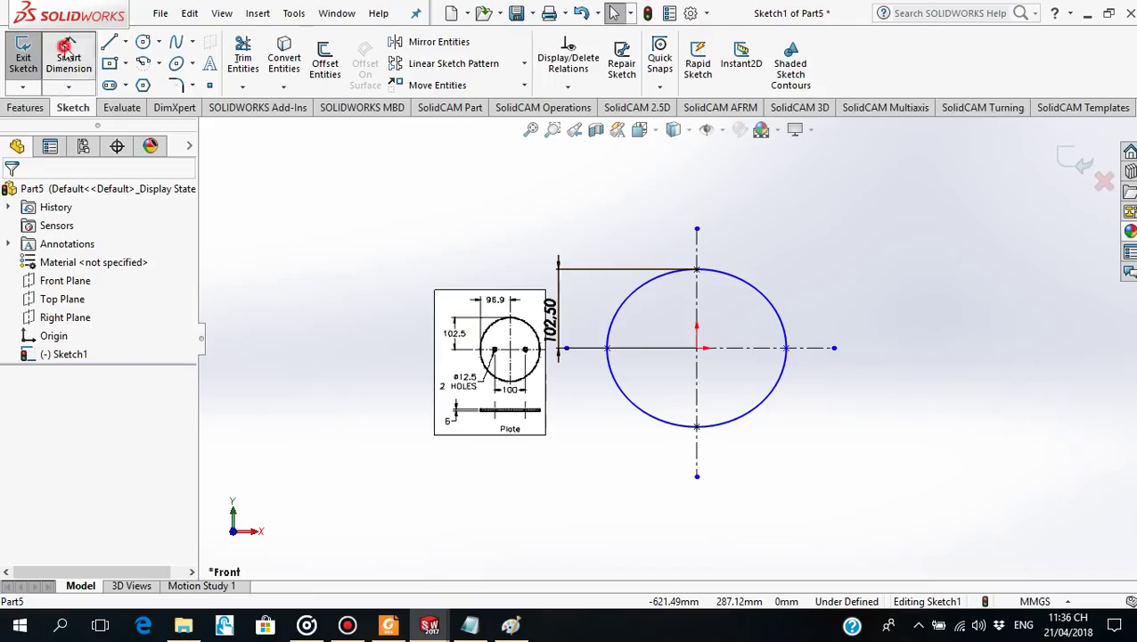
Add a 96.9 mm horizontal dimension from the origin to the ellipse's left point.
left_click(608, 348)
left_click(698, 349)
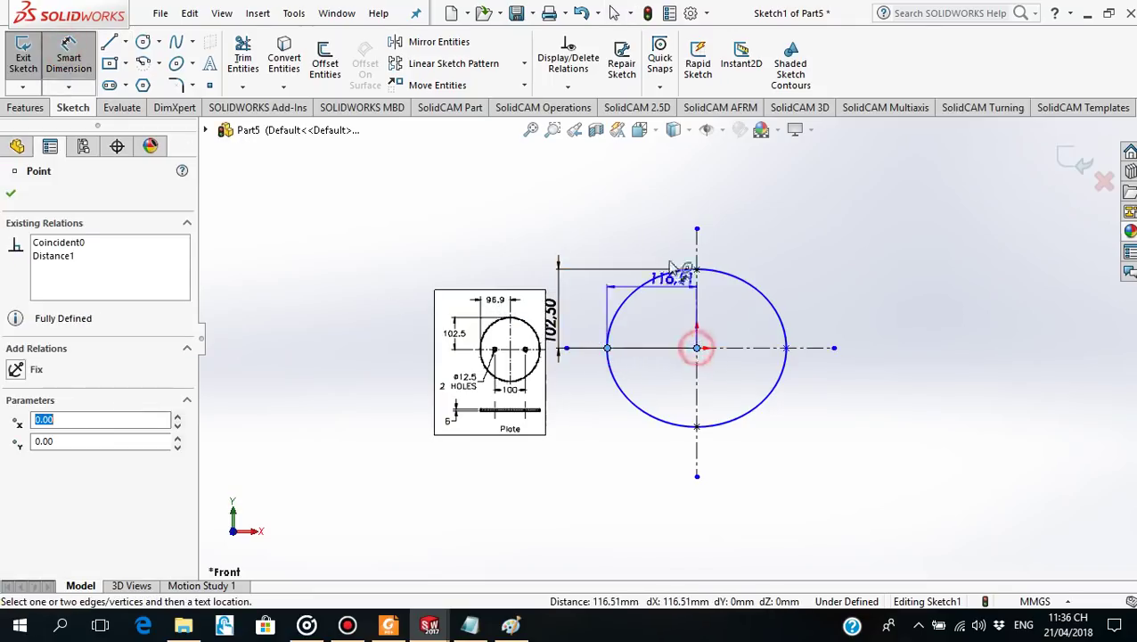
left_click(653, 219)
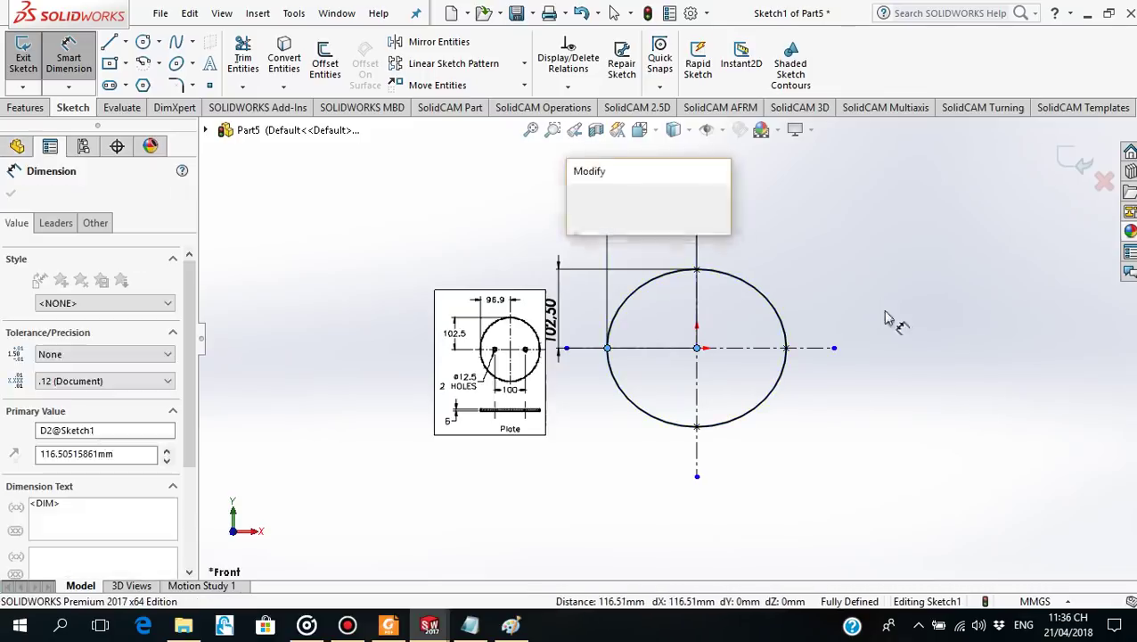
type("96.9")
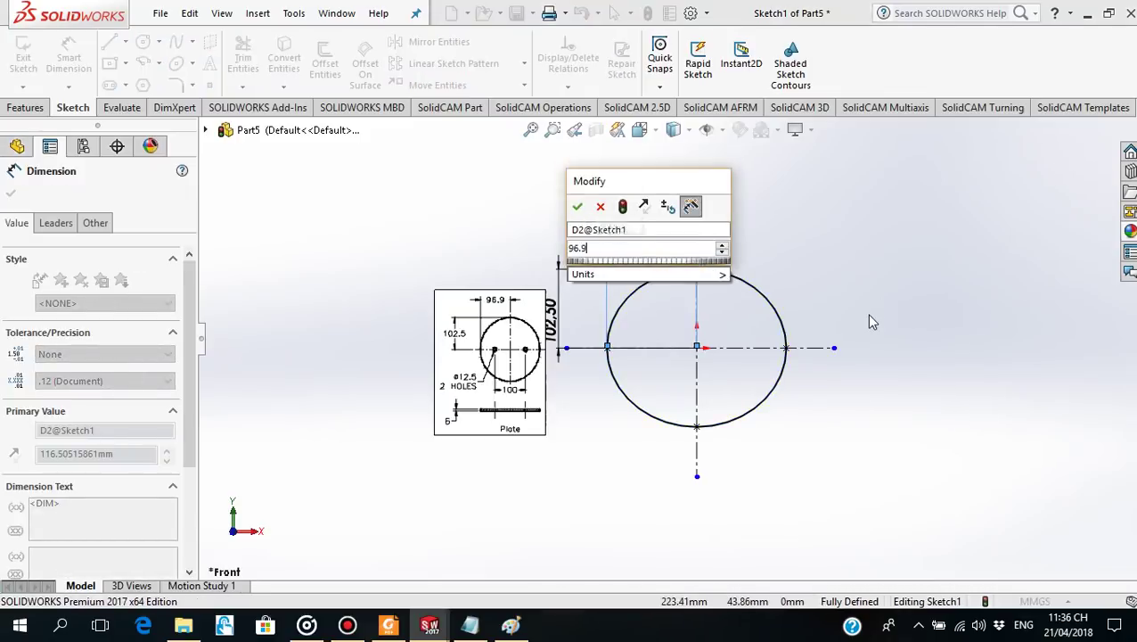
key("Return")
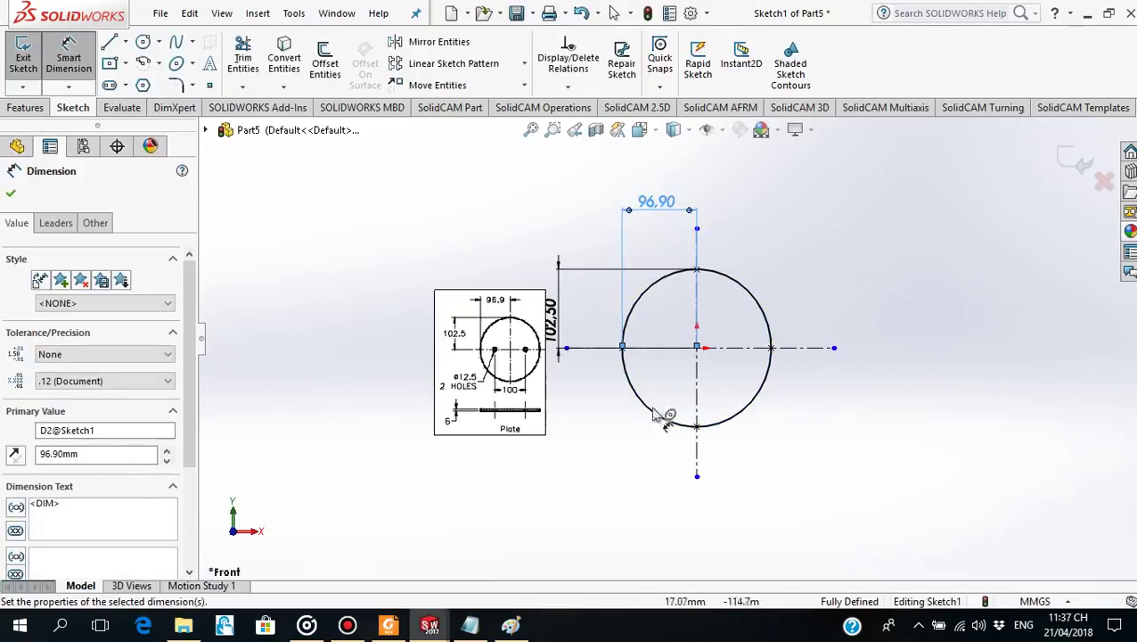
left_click(12, 195)
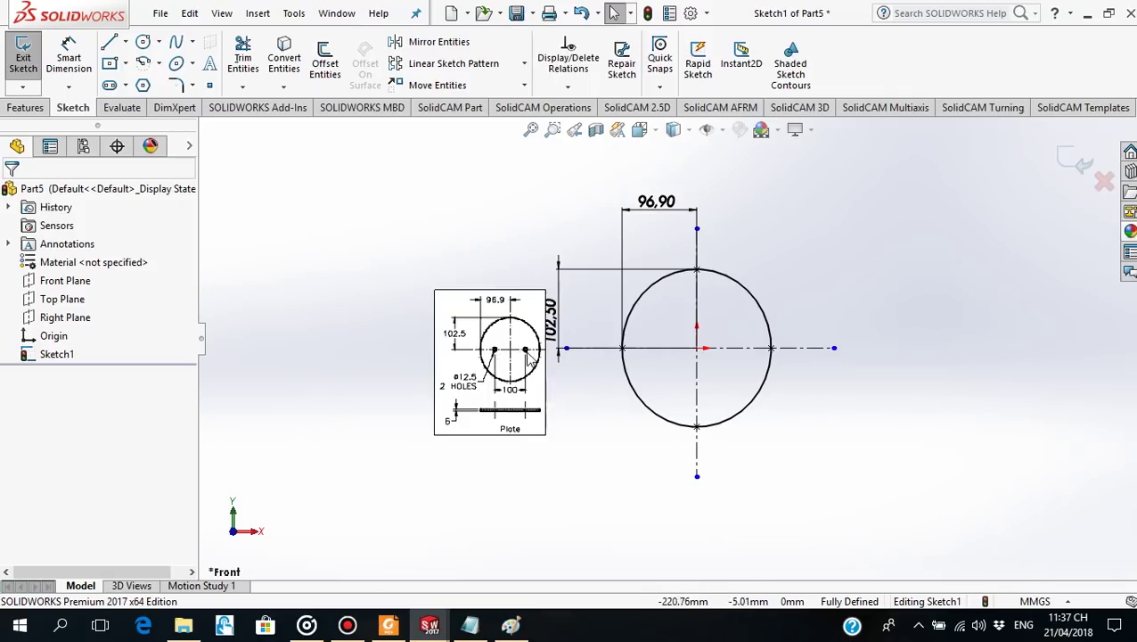
scroll(524, 355, "down", 2)
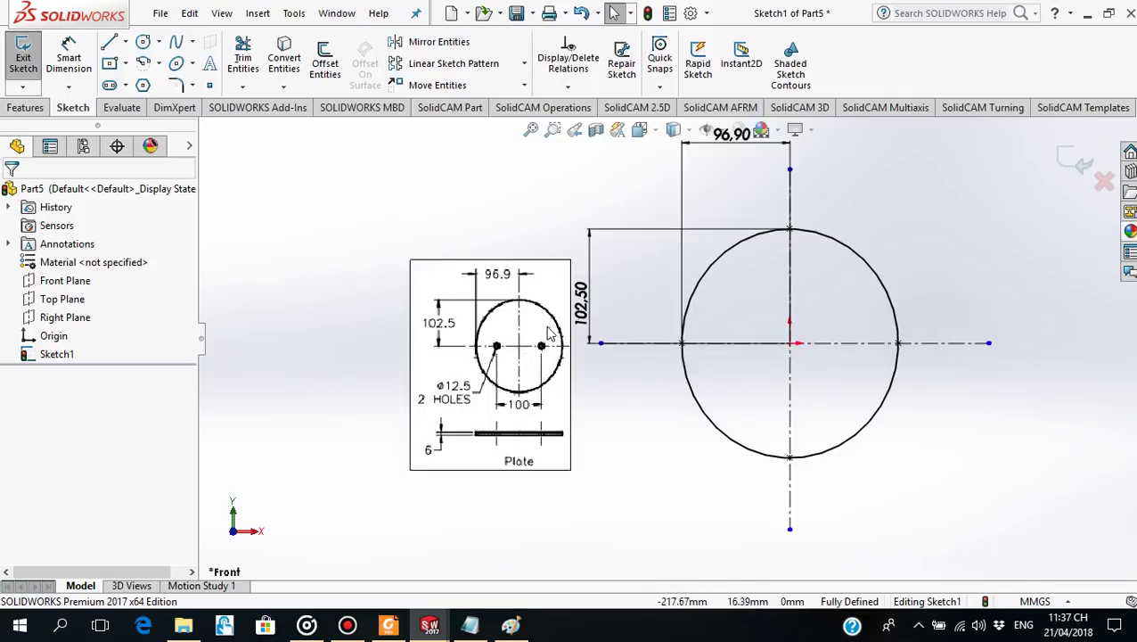
scroll(550, 334, "down", 2)
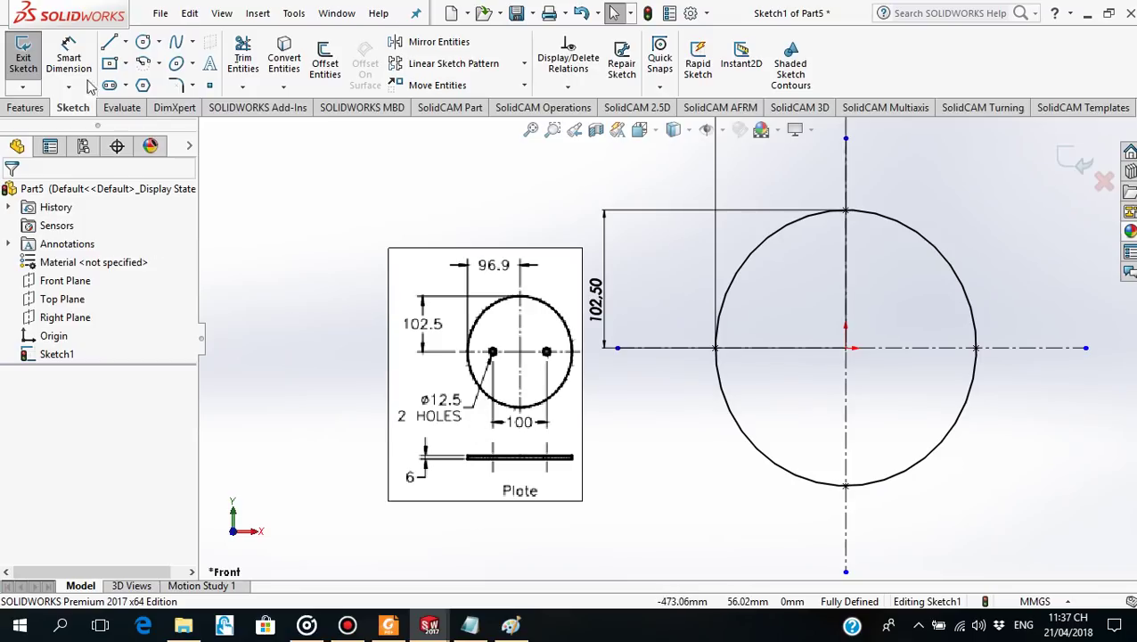
left_click(142, 42)
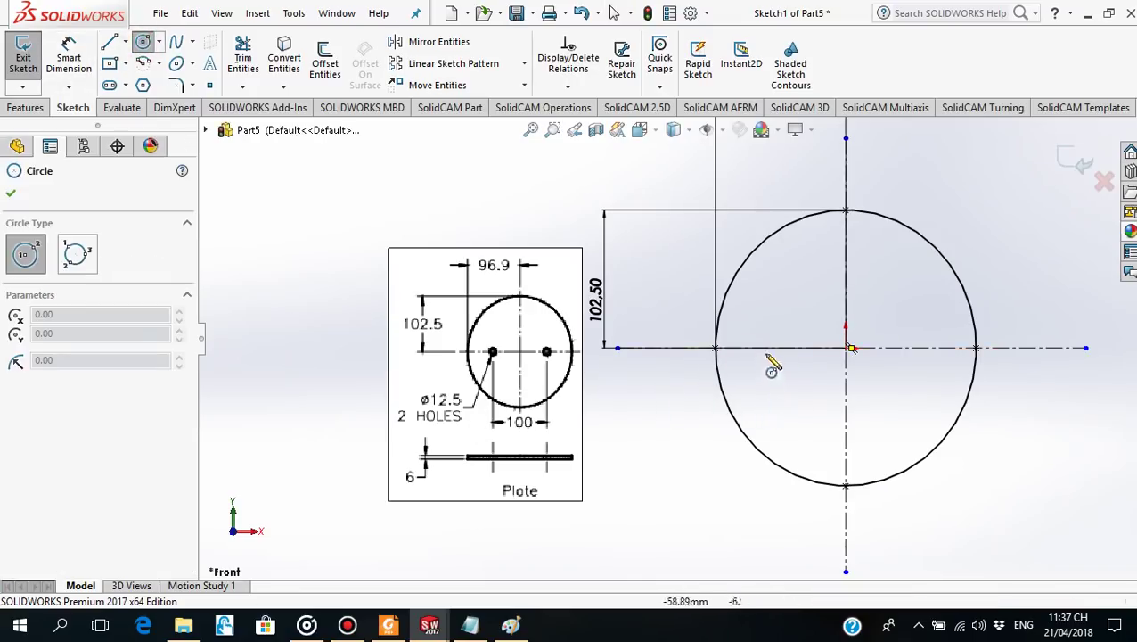
Draw two small hole circles on either side of the origin and make them Equal.
left_click(762, 348)
left_click(790, 331)
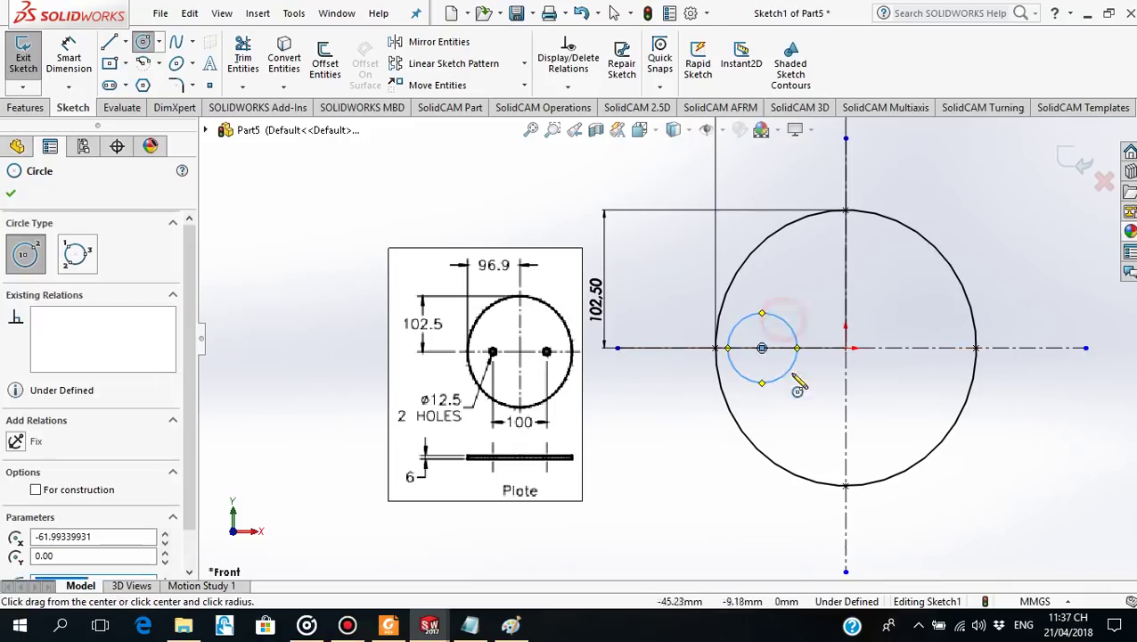
left_click(917, 348)
left_click(929, 318)
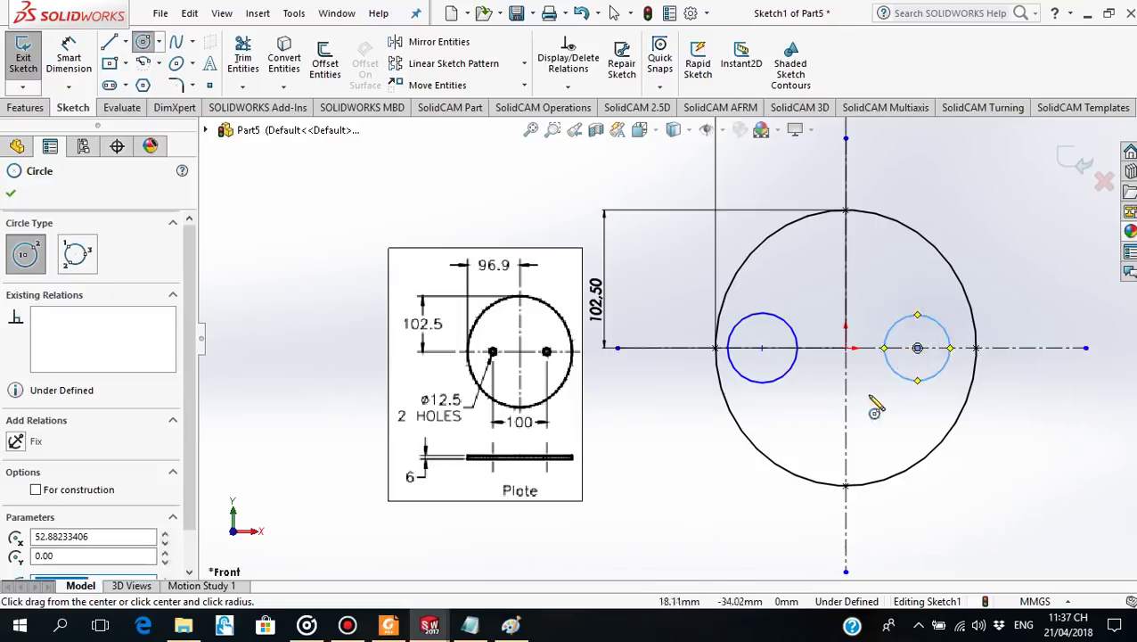
key("Escape")
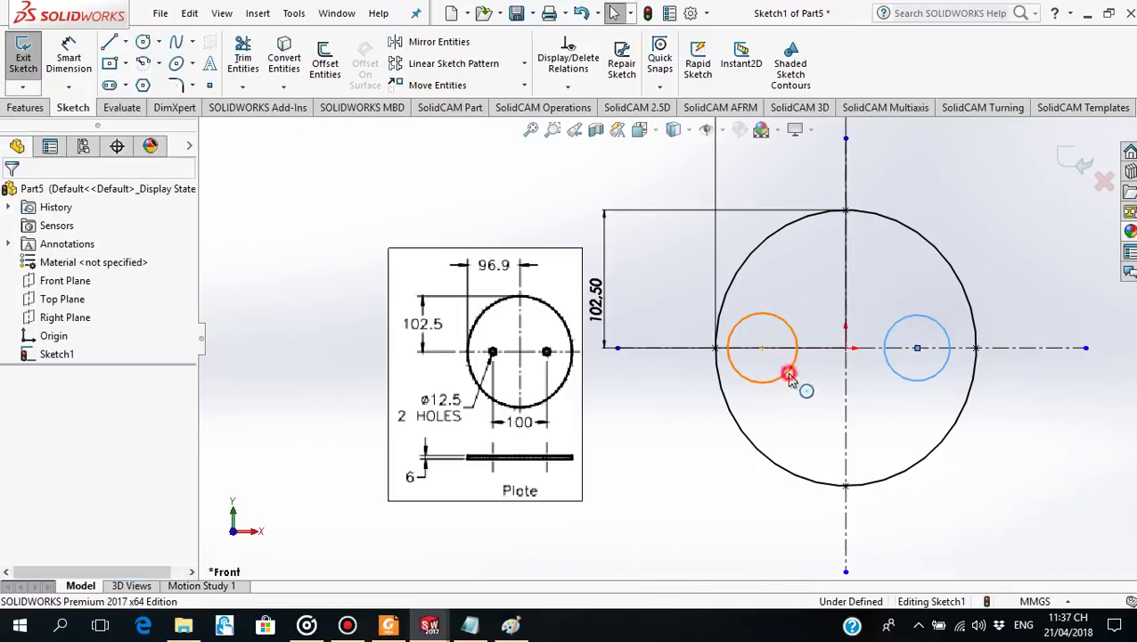
left_click(785, 374)
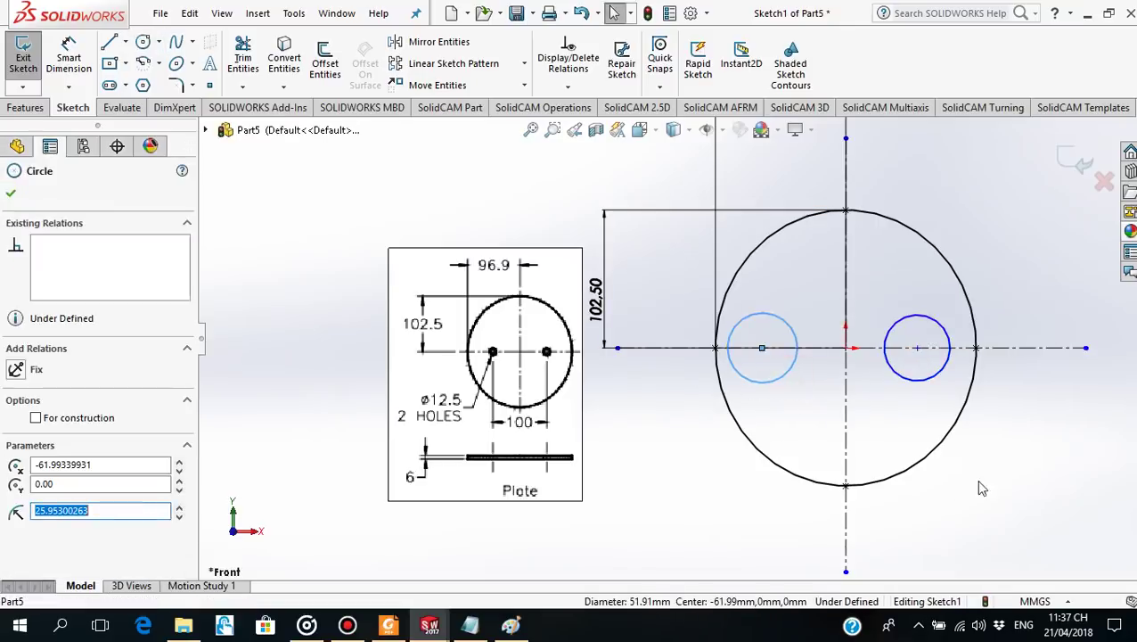
left_click(932, 378, "ctrl")
left_click(19, 524)
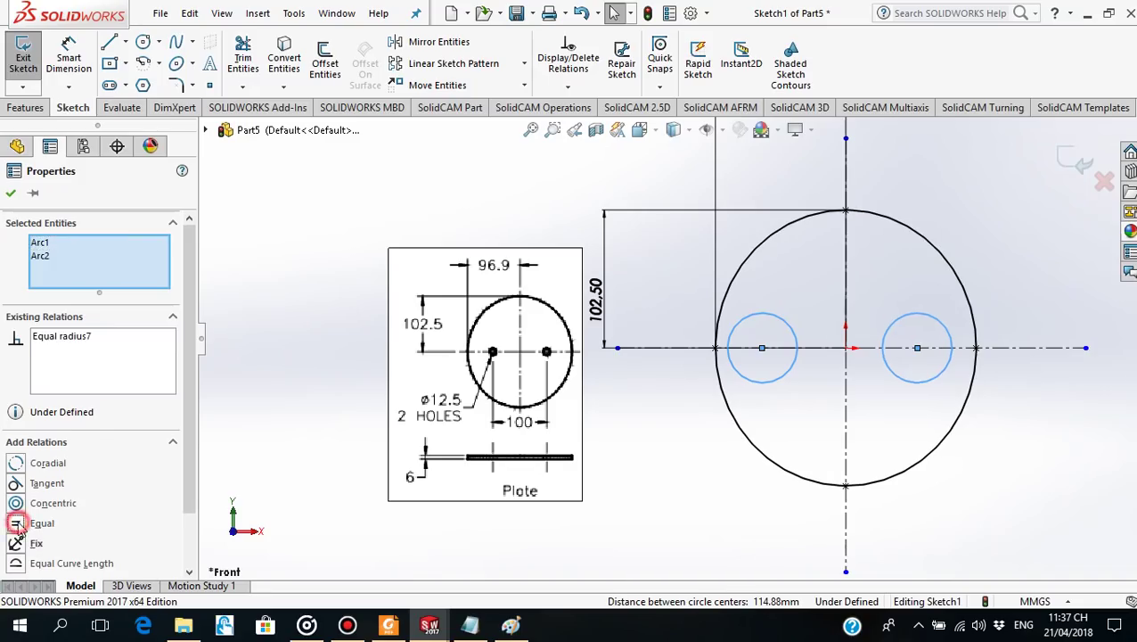
left_click(11, 193)
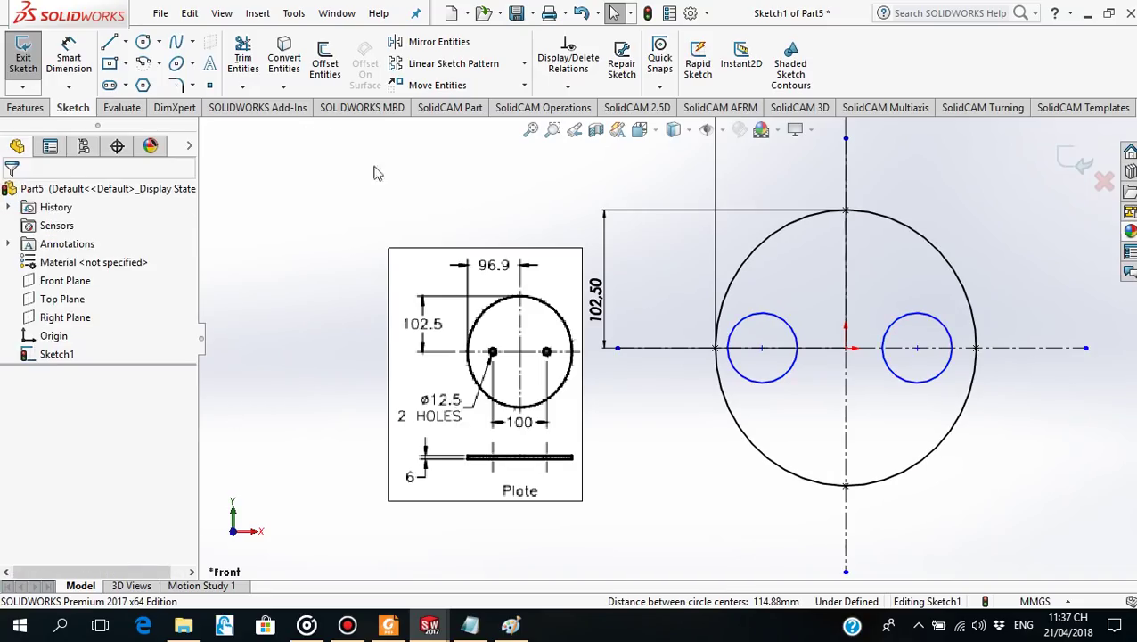
Dimension the left hole's diameter as 12.5 mm.
left_click(67, 44)
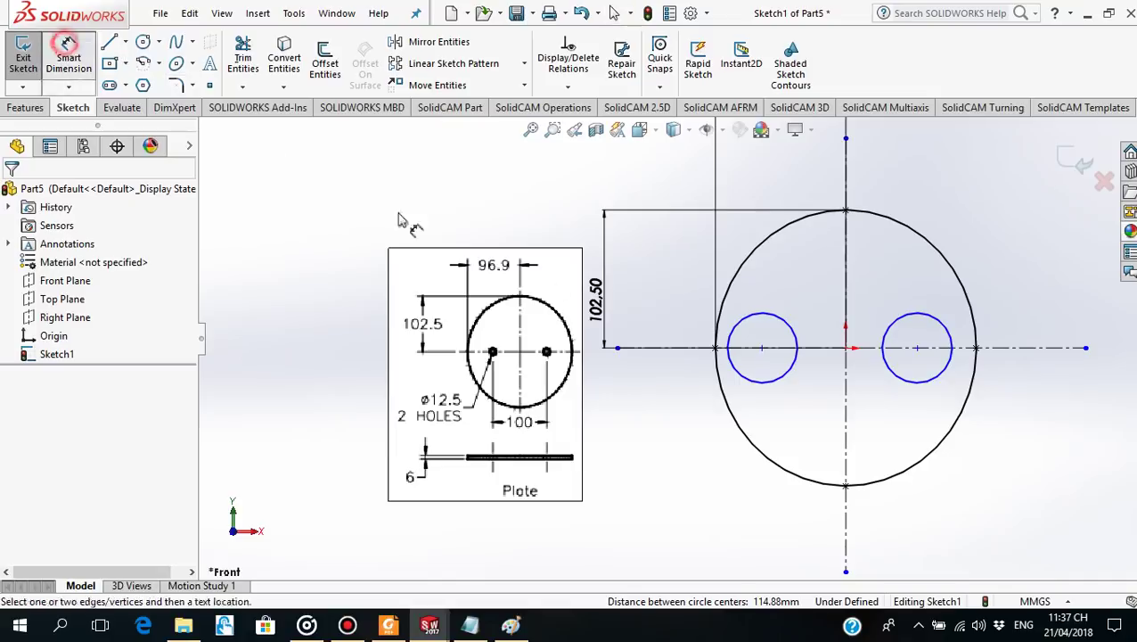
left_click(789, 328)
left_click(774, 294)
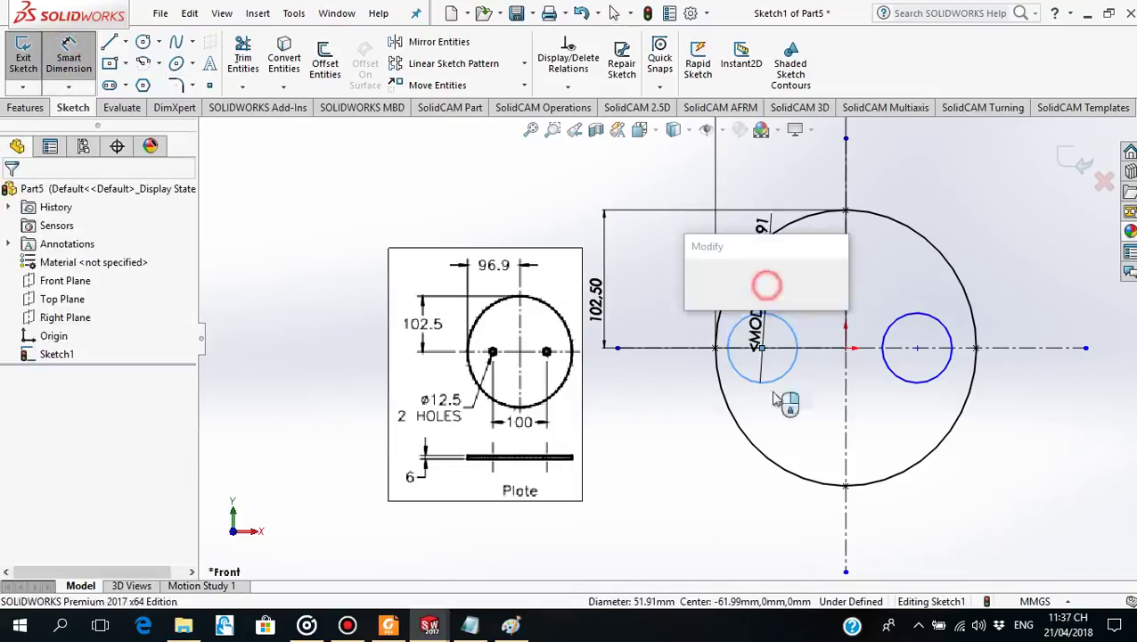
type("12.")
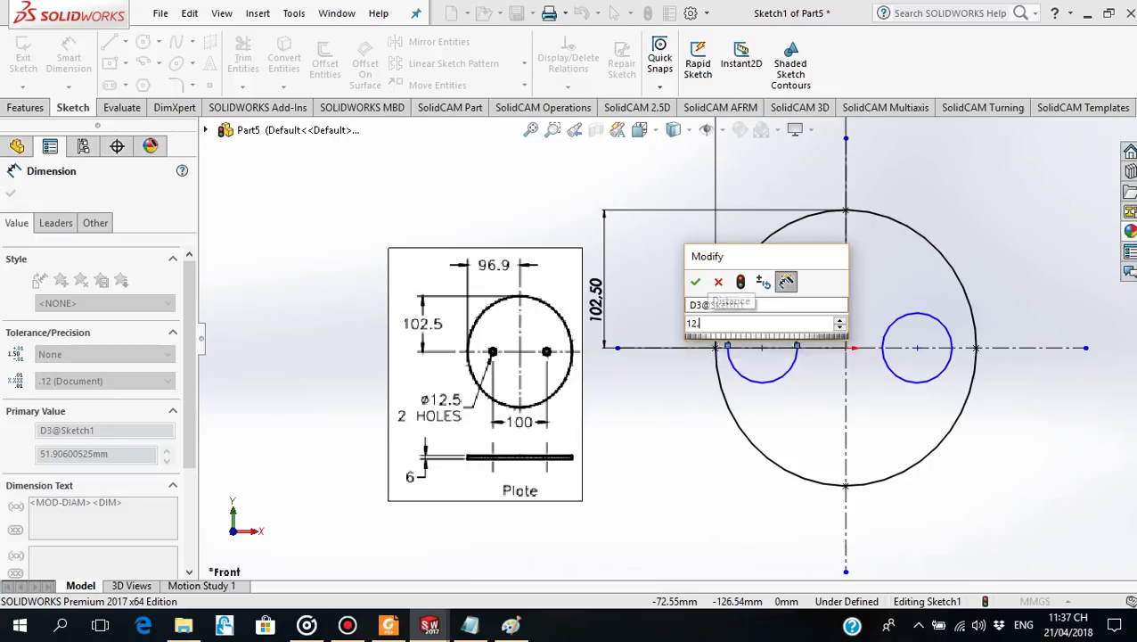
type("5")
key("Return")
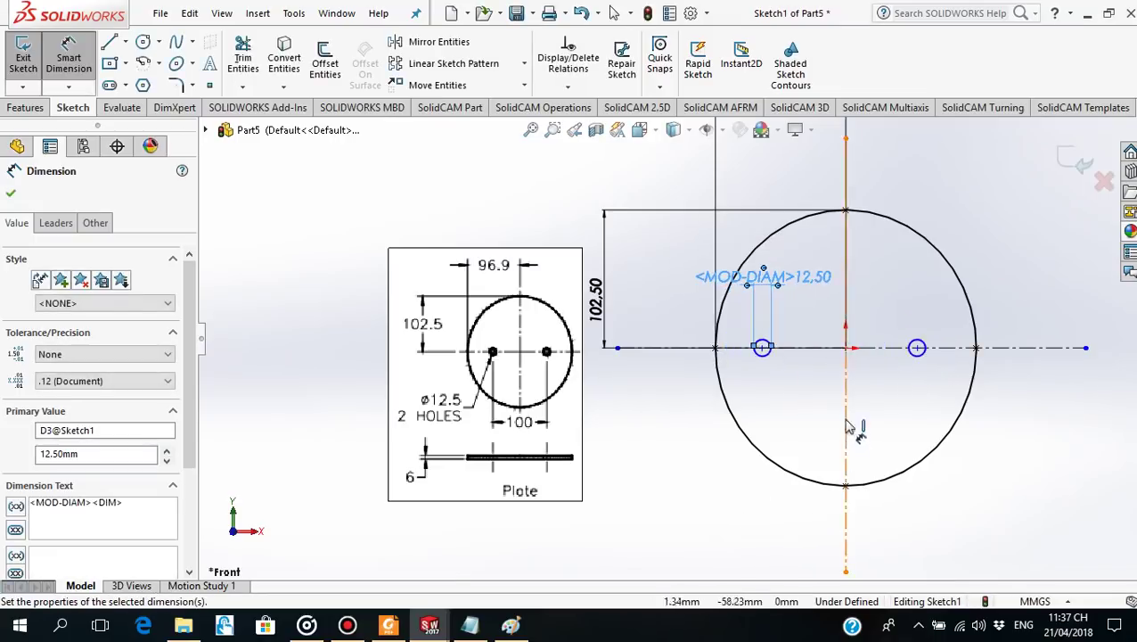
scroll(818, 339, "down", 2)
scroll(811, 347, "down", 1)
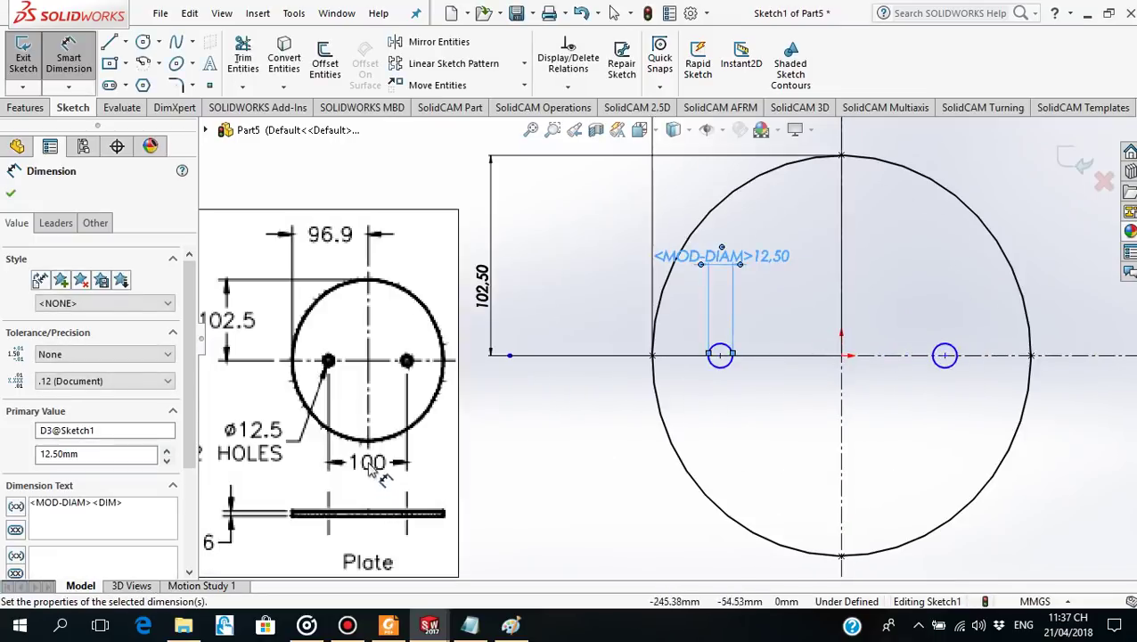
left_click(11, 196)
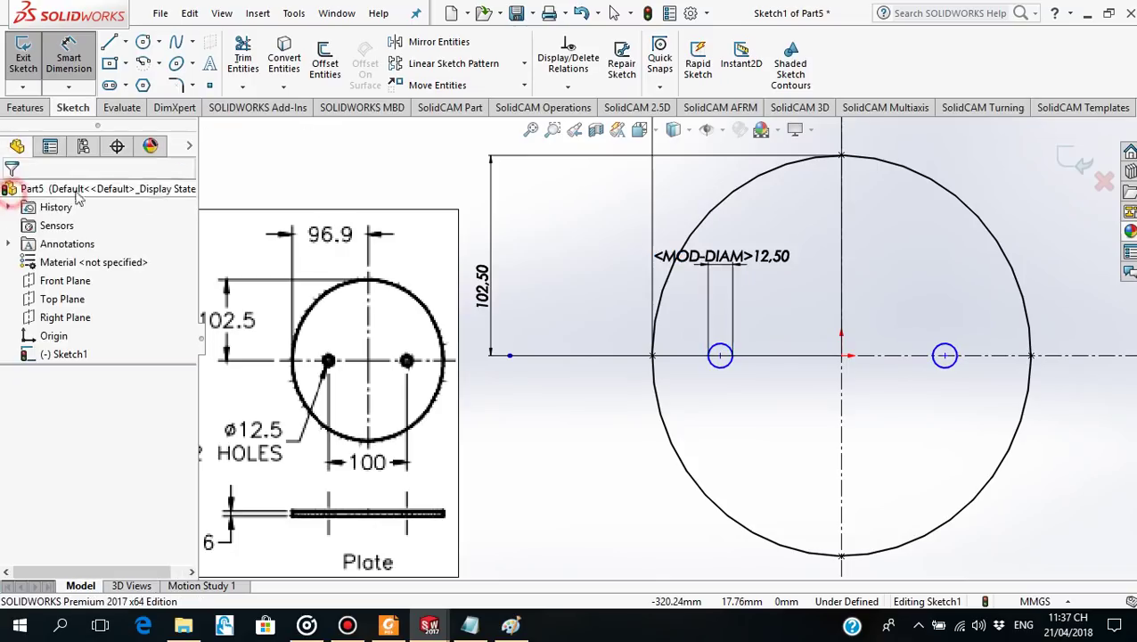
Make the two hole centres Symmetric about the vertical centerline.
left_click(721, 356)
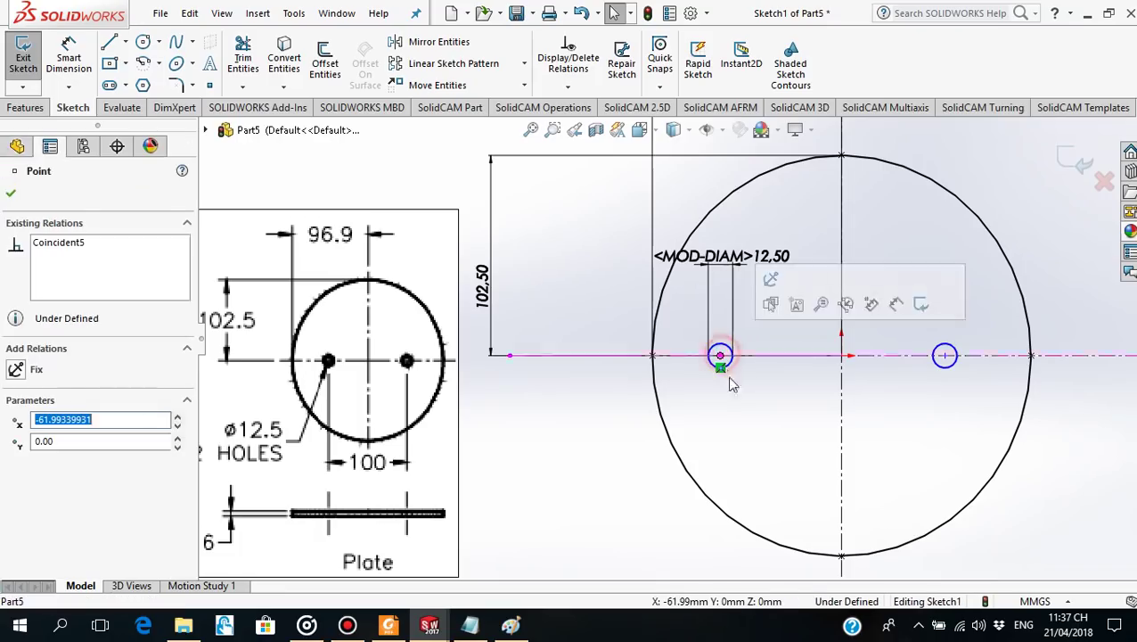
left_click(944, 357, "ctrl")
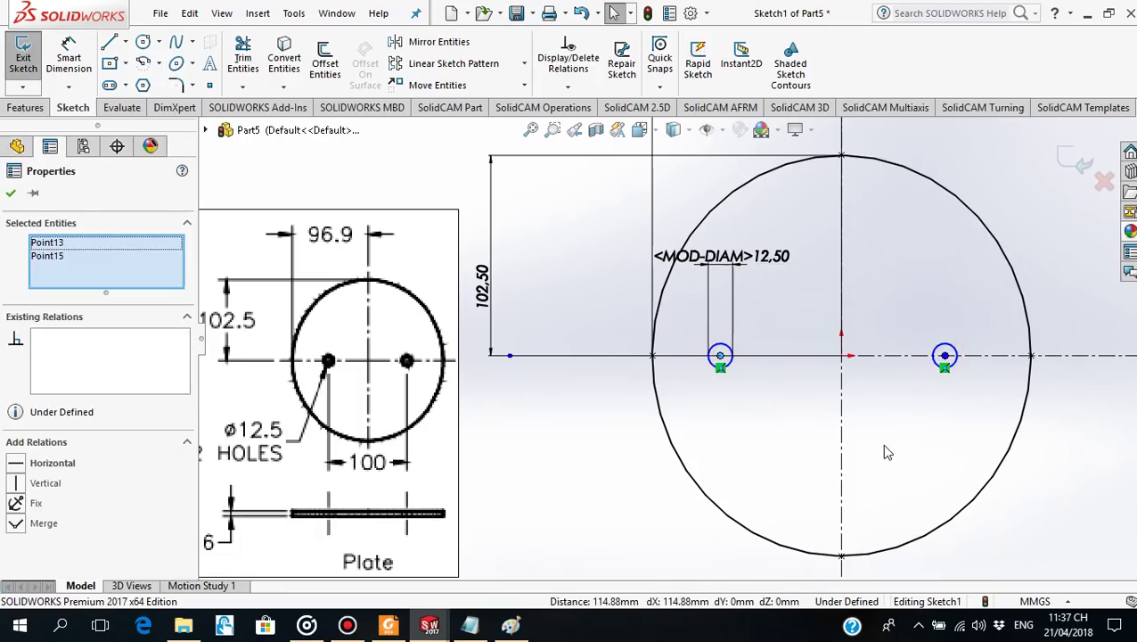
left_click(842, 419, "ctrl")
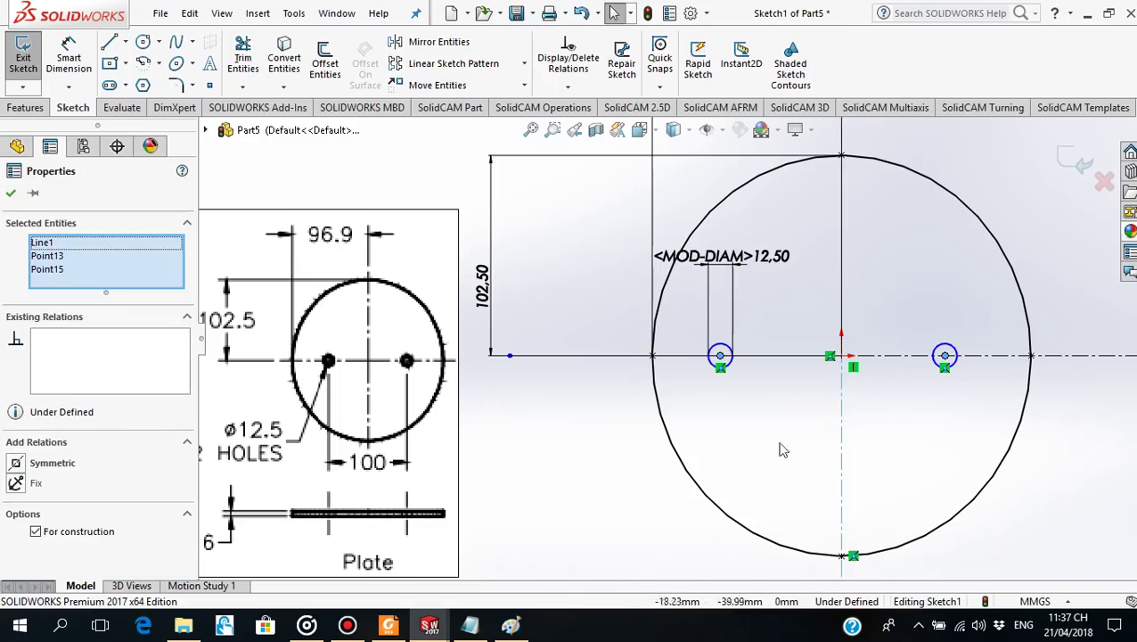
left_click(15, 465)
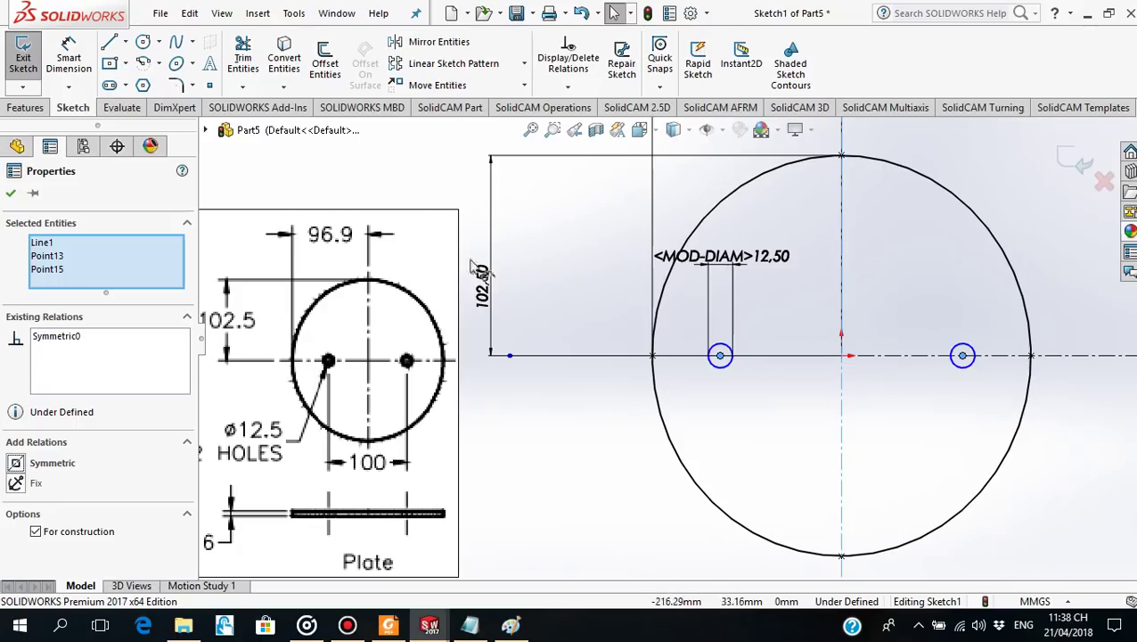
left_click(12, 196)
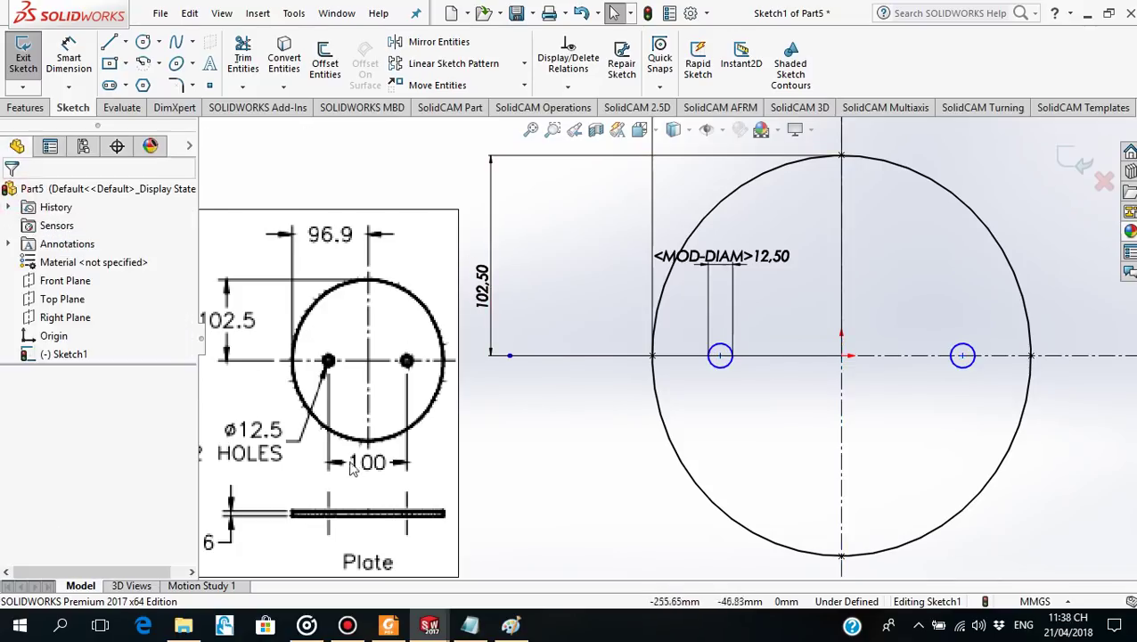
Dimension the spacing between the two hole centres as 100 mm.
left_click(69, 56)
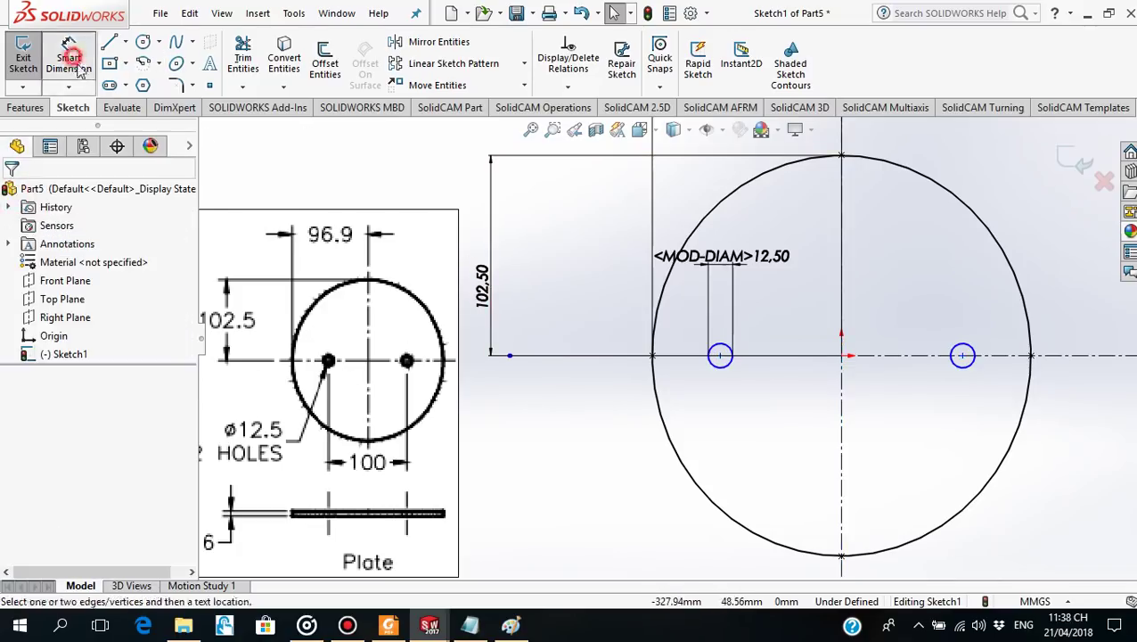
left_click(721, 356)
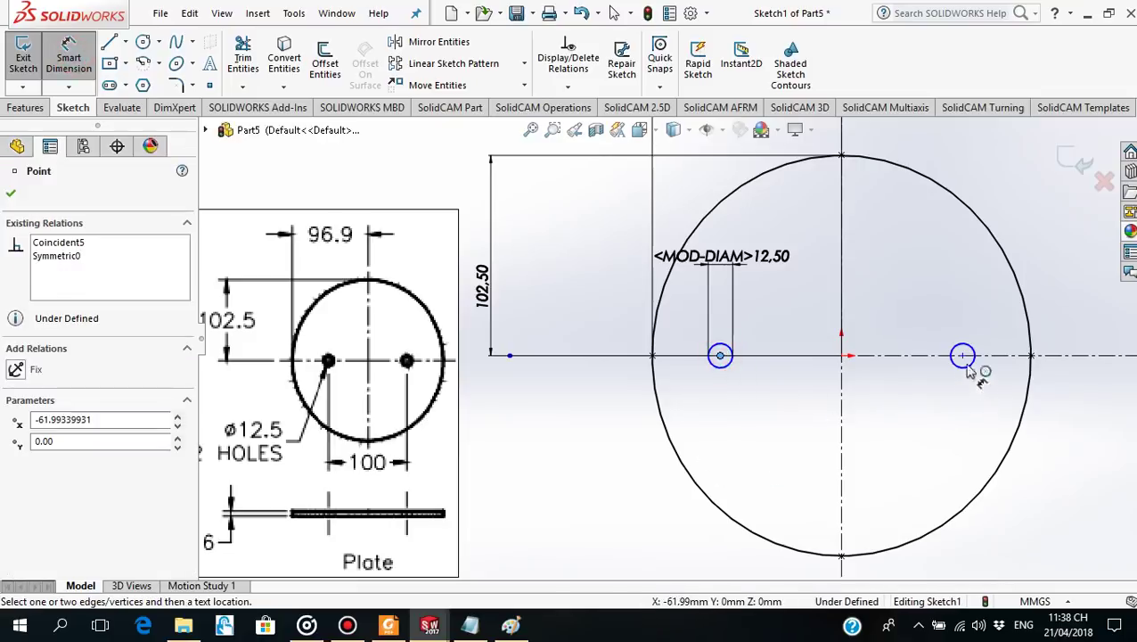
left_click(963, 355)
left_click(854, 425)
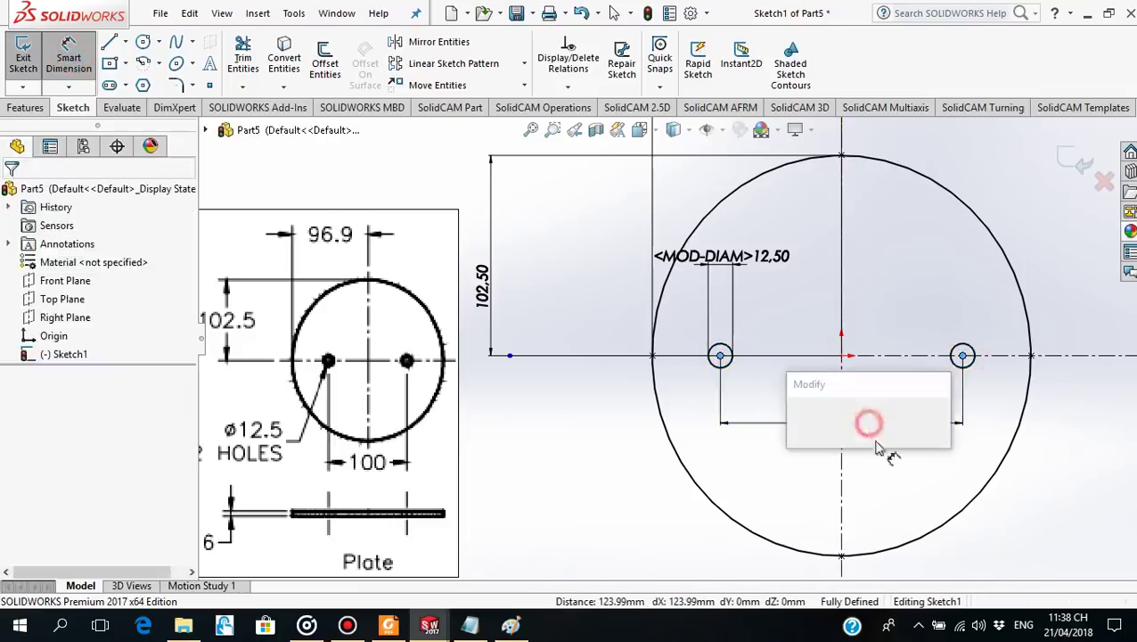
type("100")
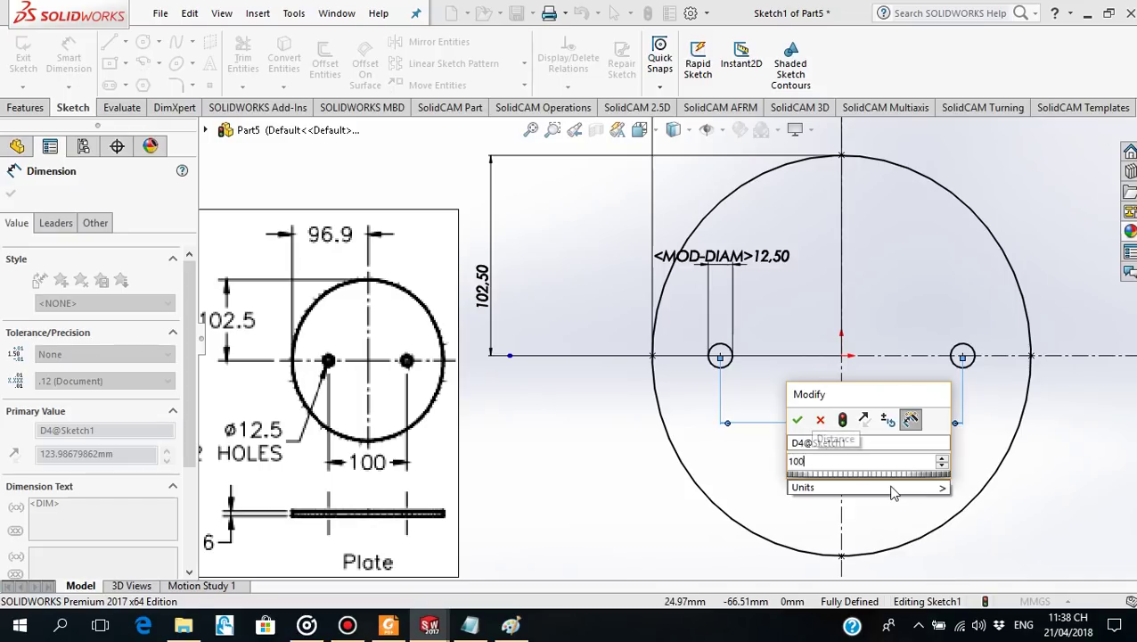
key("Return")
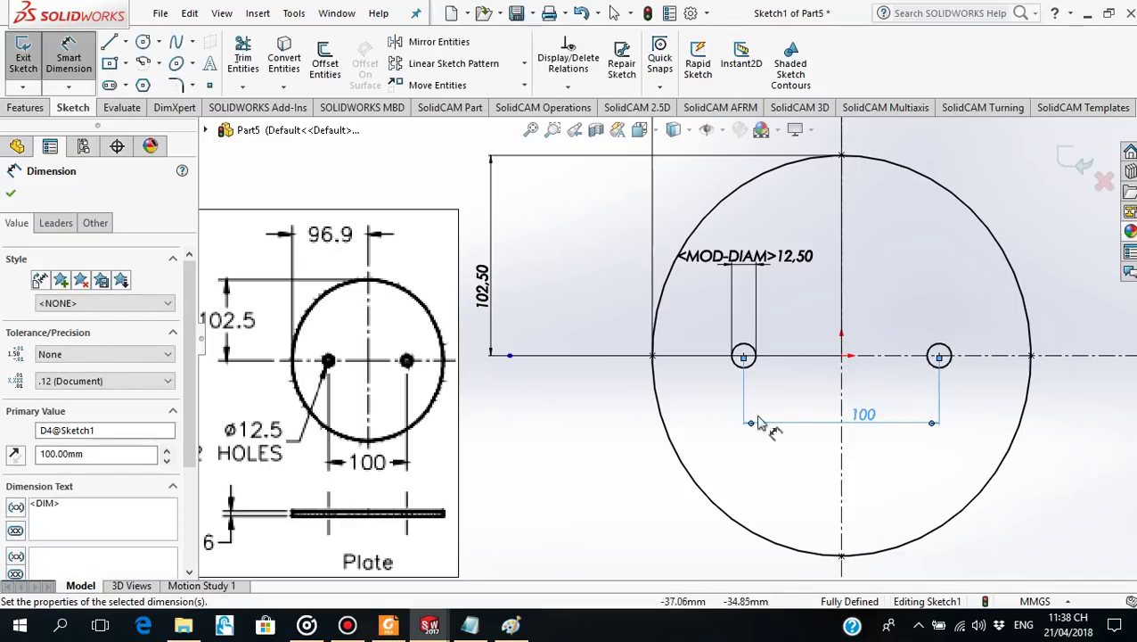
left_click(12, 195)
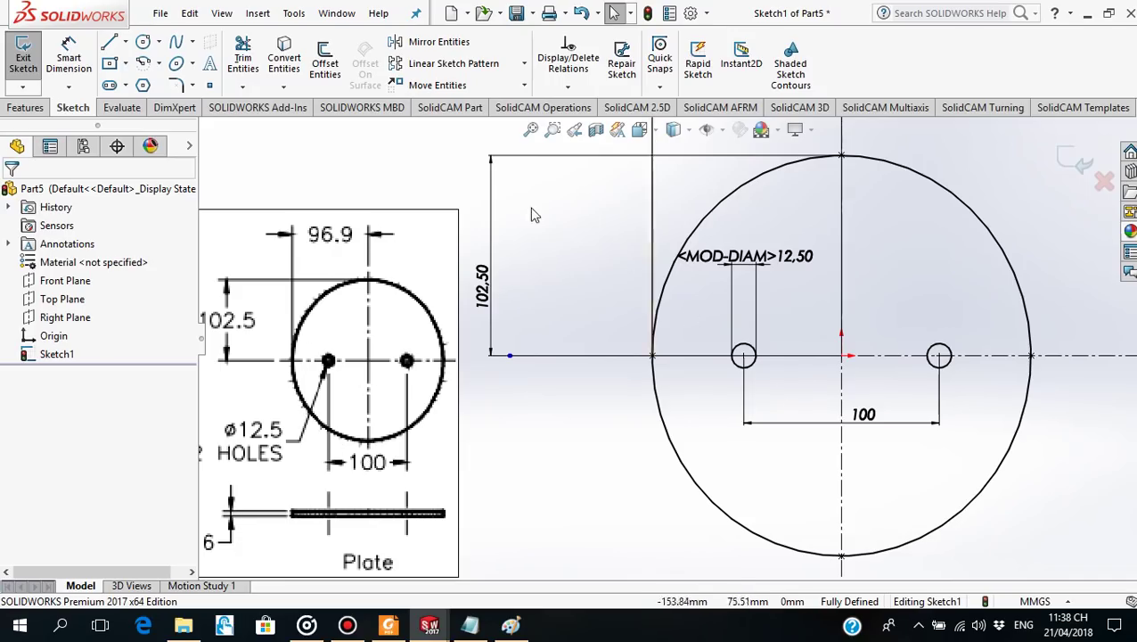
Create Boss-Extrude1 with a 6 mm Blind depth, then rotate to inspect the disc.
left_click(26, 107)
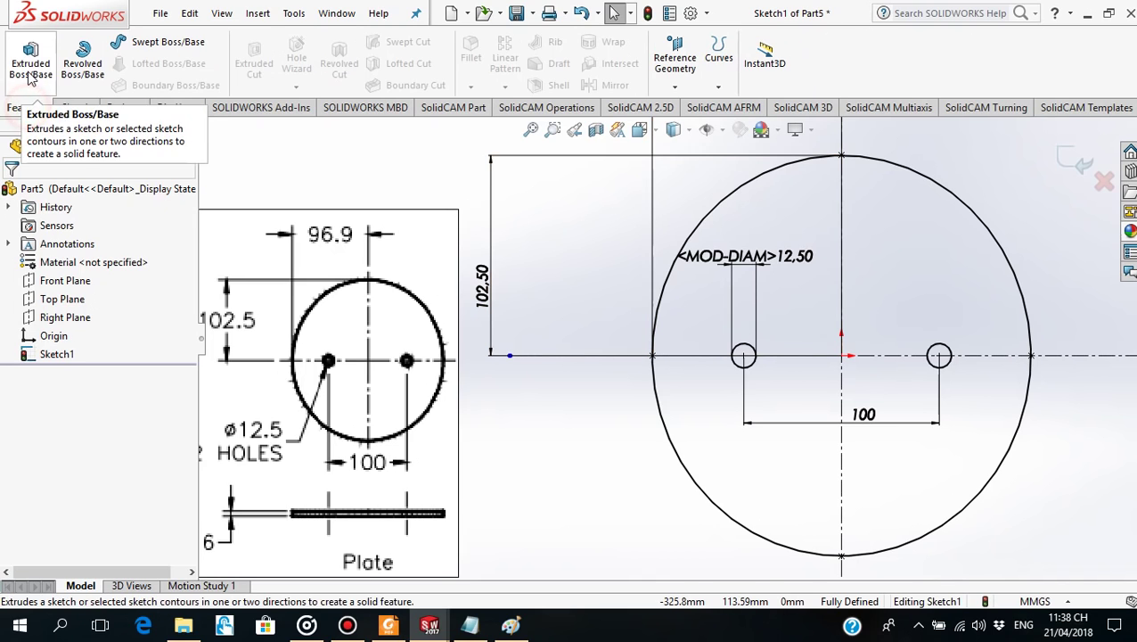
left_click(31, 58)
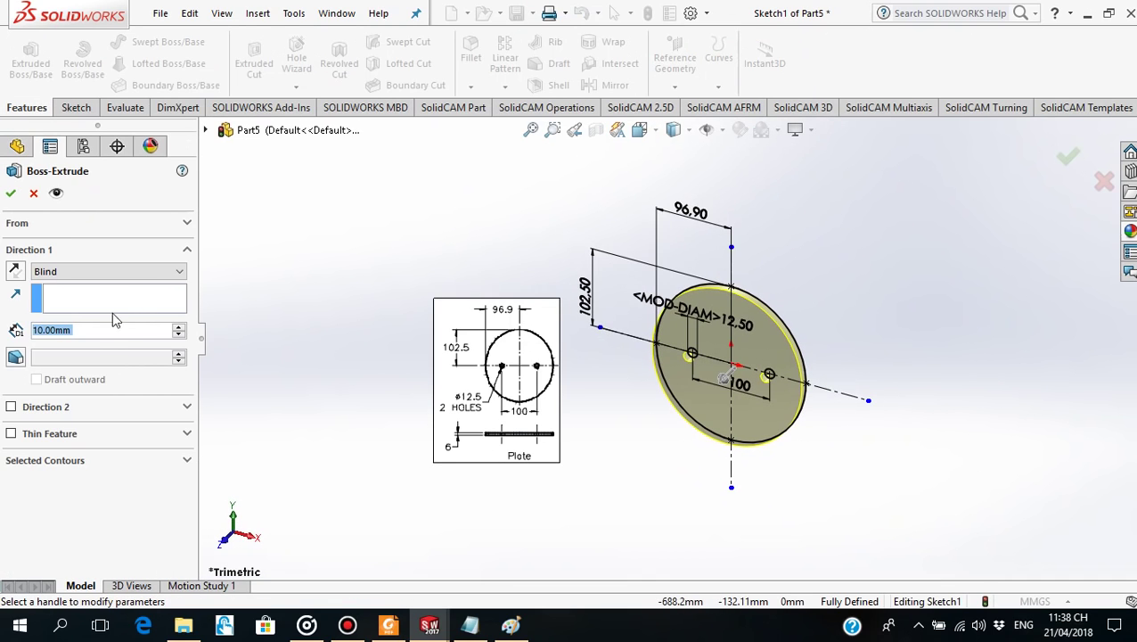
left_click(105, 332)
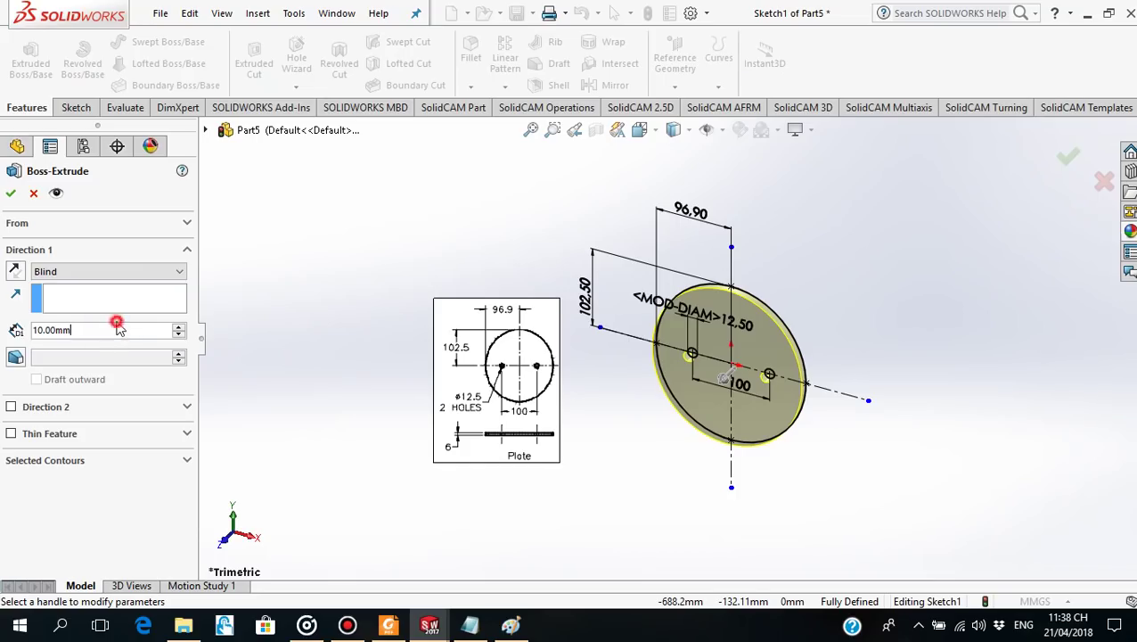
double_click(79, 330)
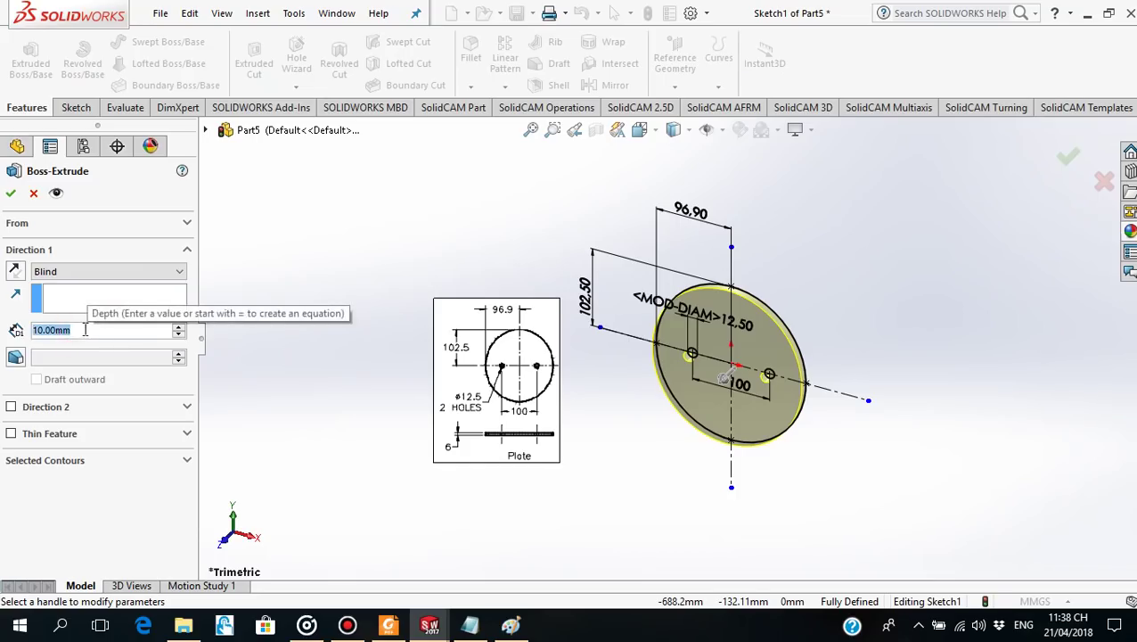
type("6")
key("Return")
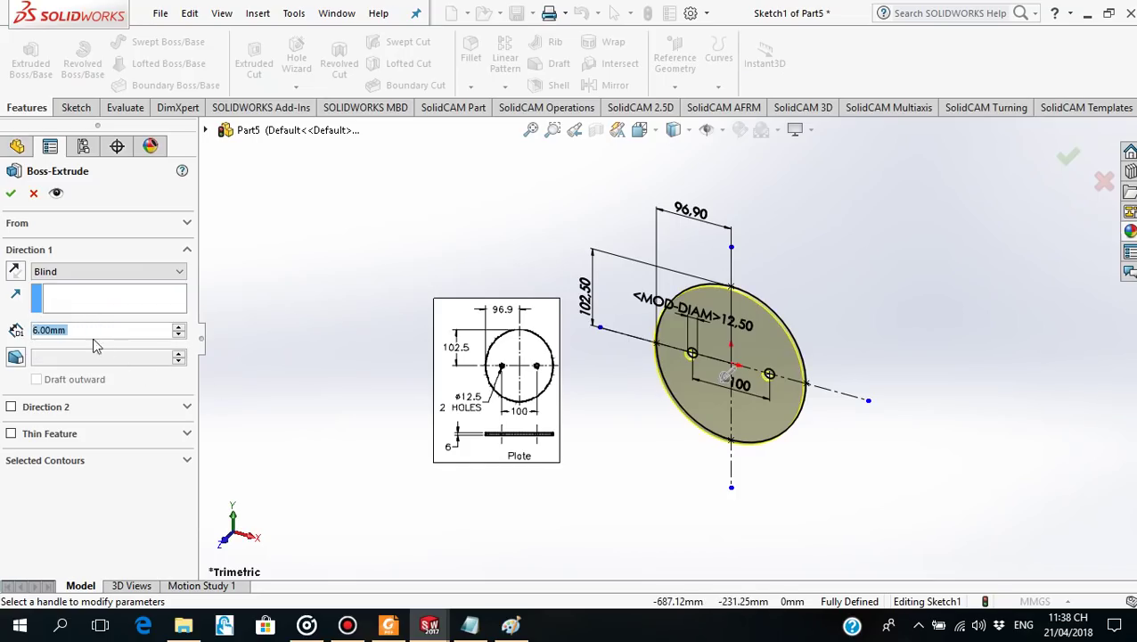
left_click(12, 195)
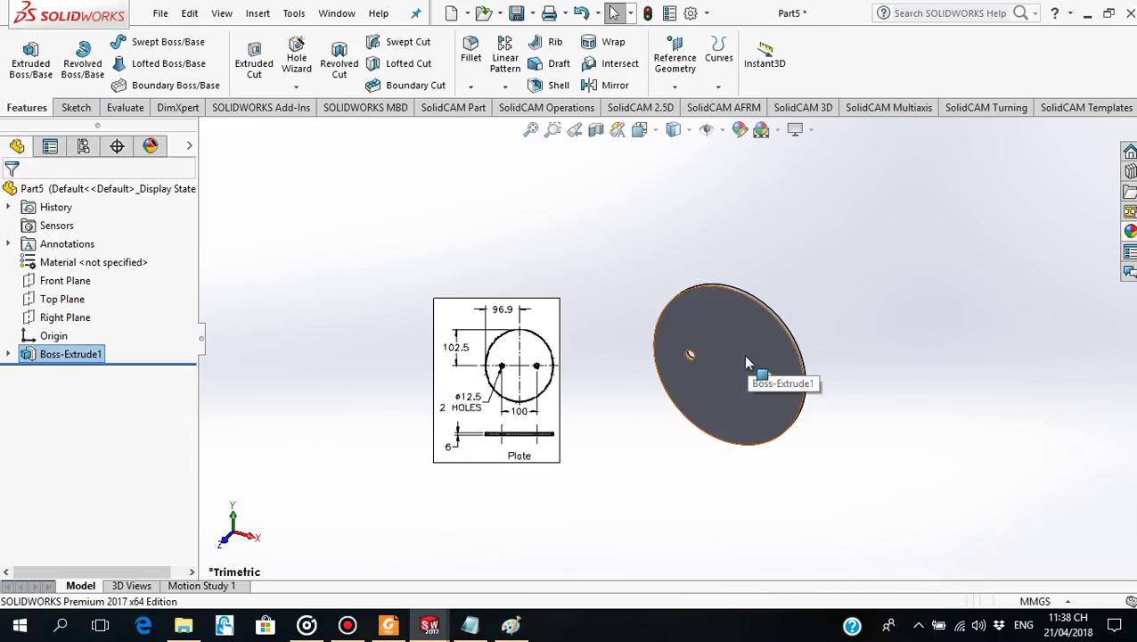
mouse_move(747, 363)
middle_mouse_down()
mouse_move(753, 337)
mouse_move(759, 346)
middle_mouse_up()
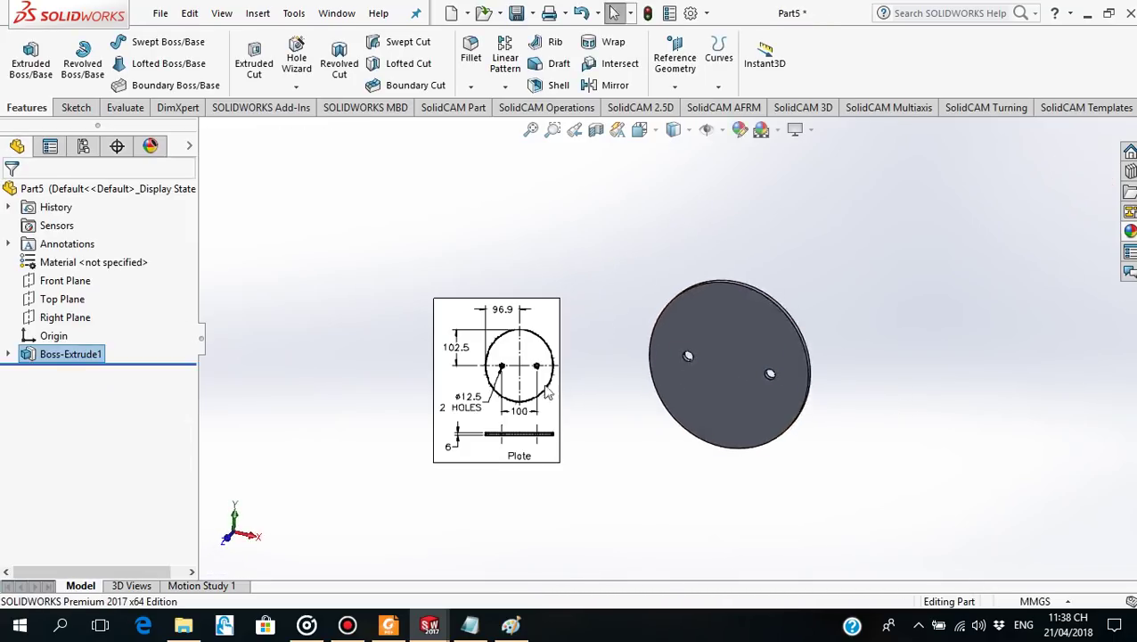
Delete the Plate reference picture, confirming with Yes, and start saving the plate part.
left_click(535, 384)
key("Delete")
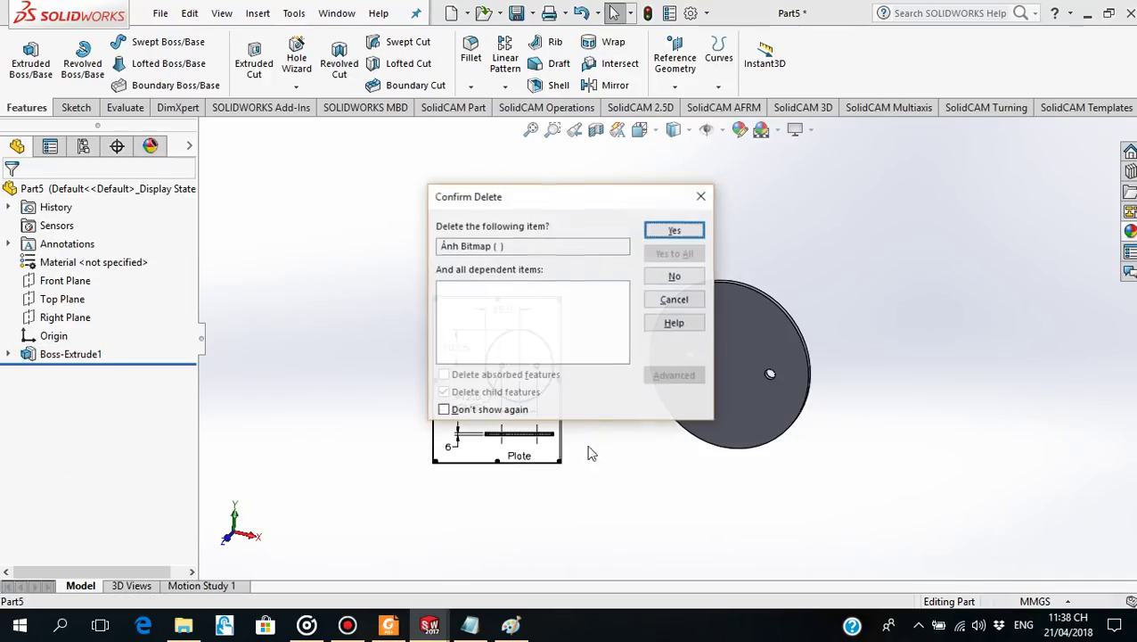
left_click(674, 228)
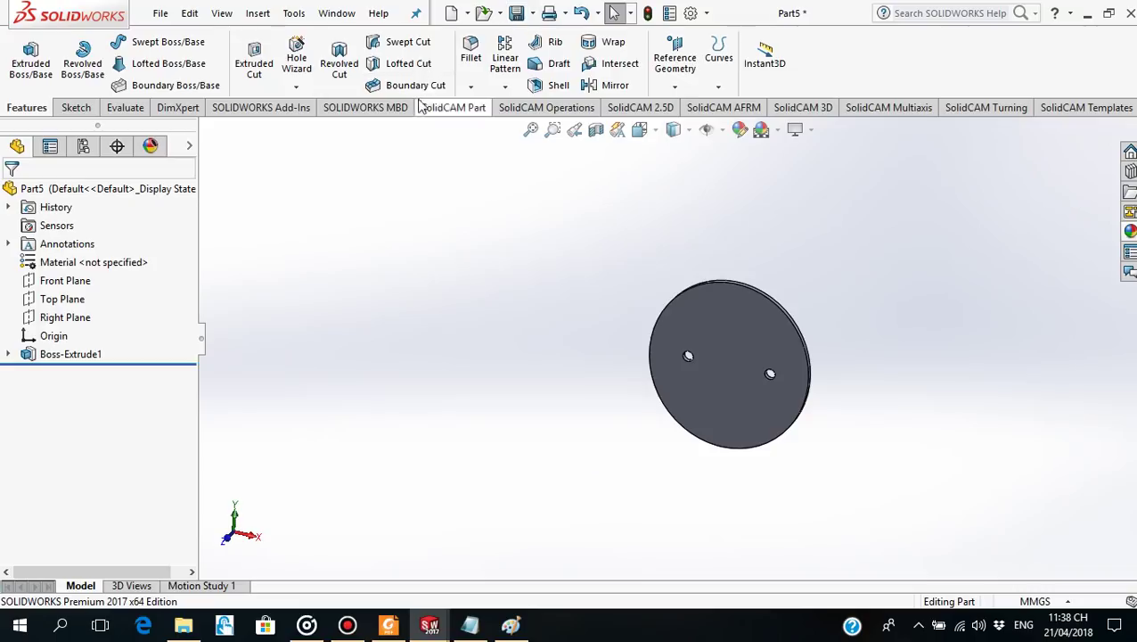
left_click(517, 15)
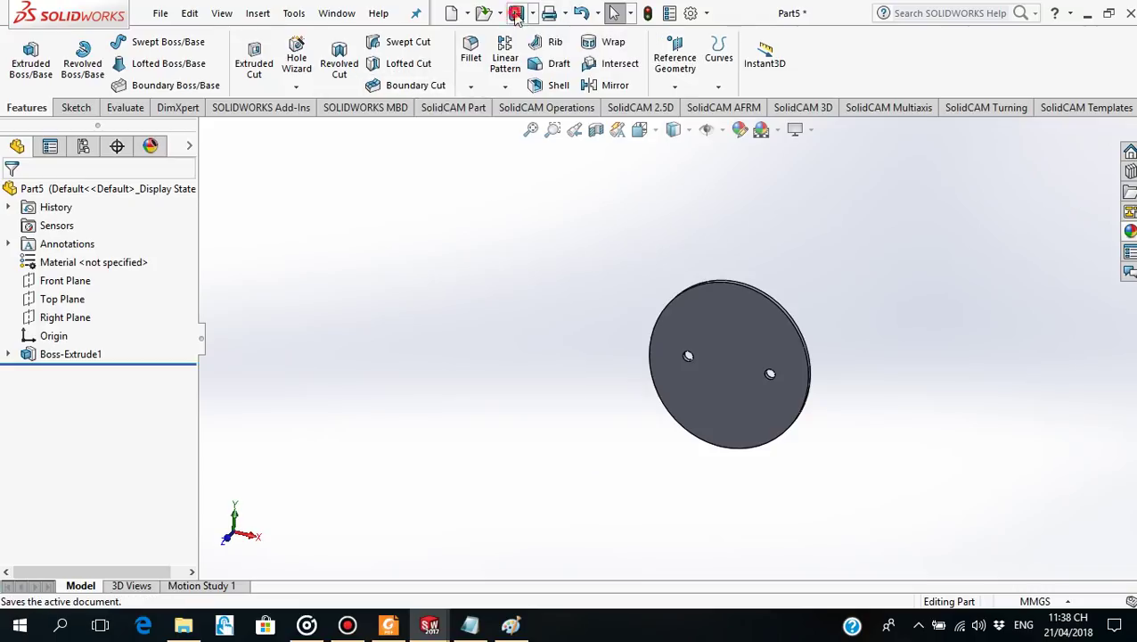
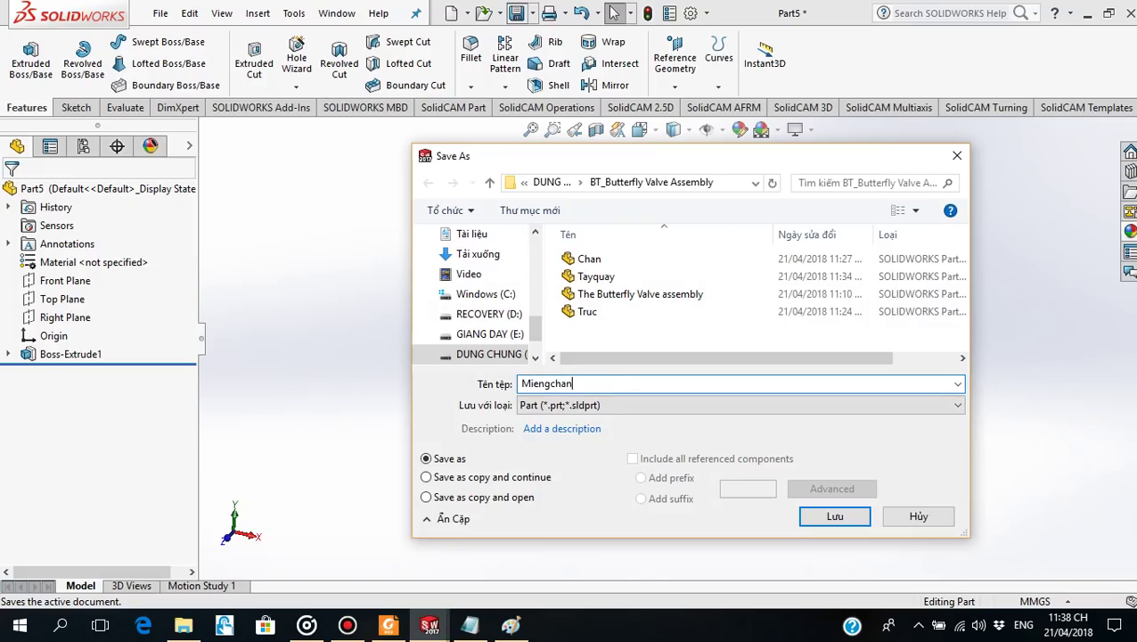
Save the plate part as Miengchan, then create a new blank part, Part6.
left_click(818, 519)
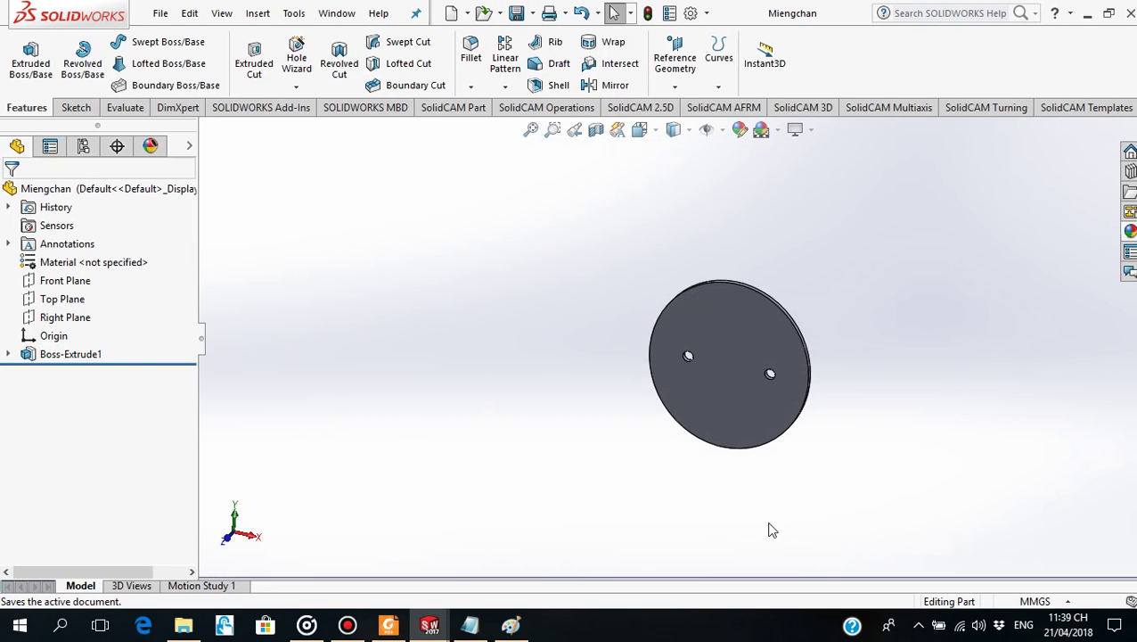
left_click(388, 625)
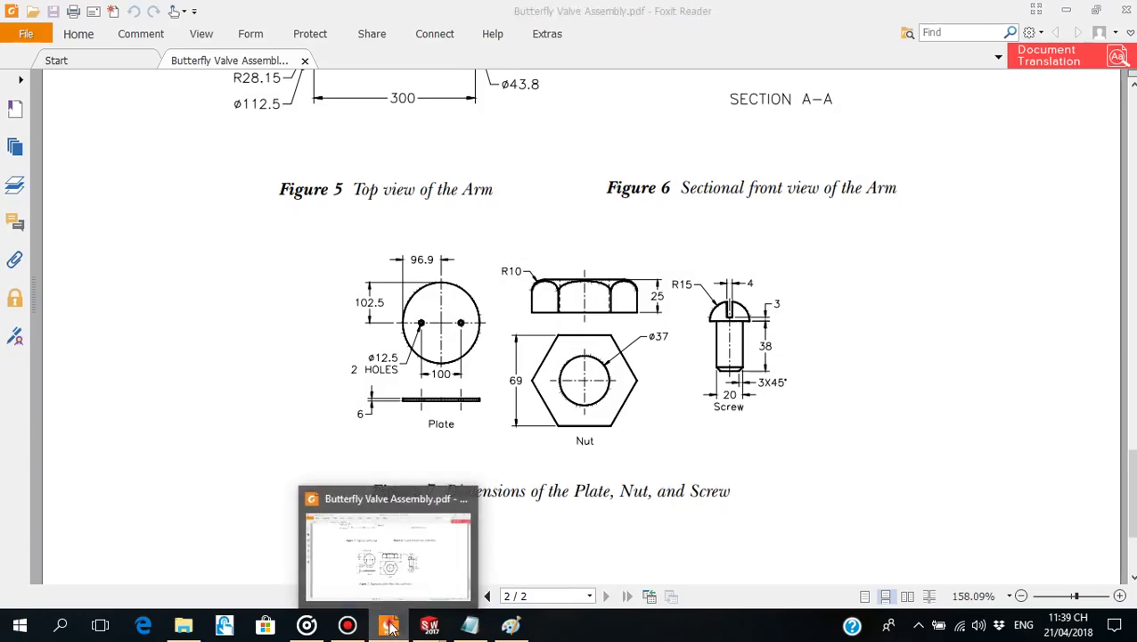
left_click(429, 625)
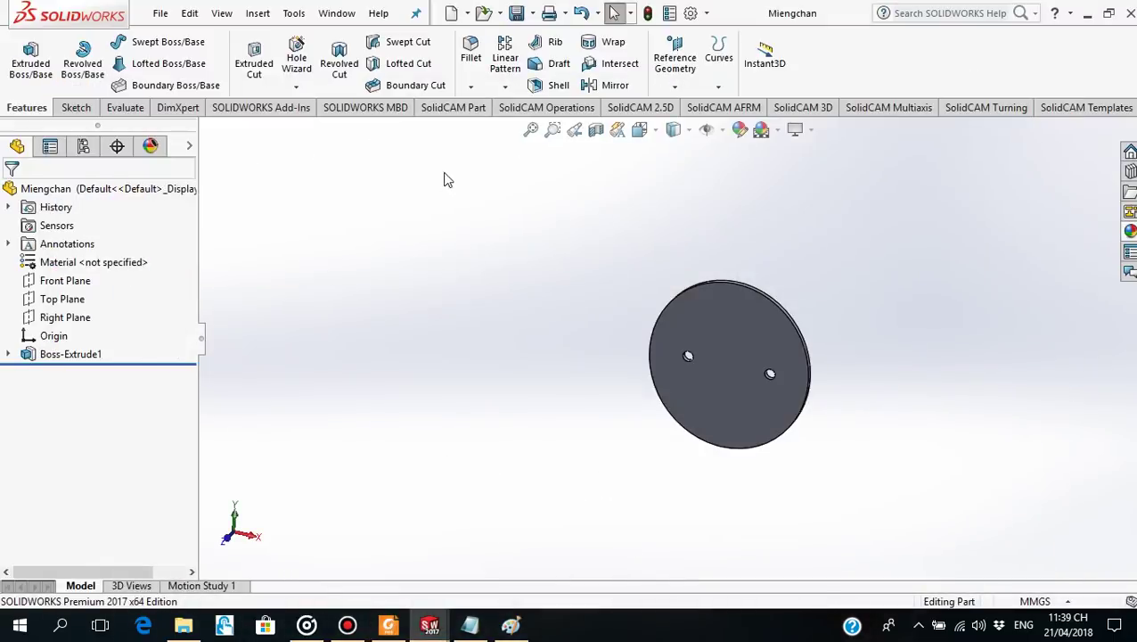
left_click(452, 14)
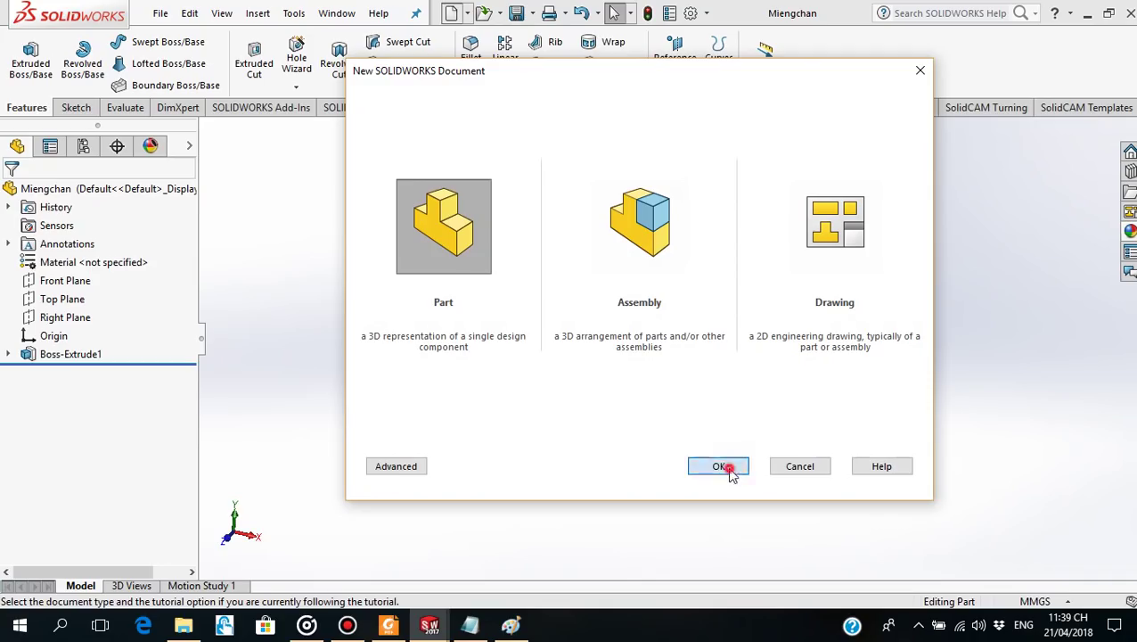
left_click(724, 467)
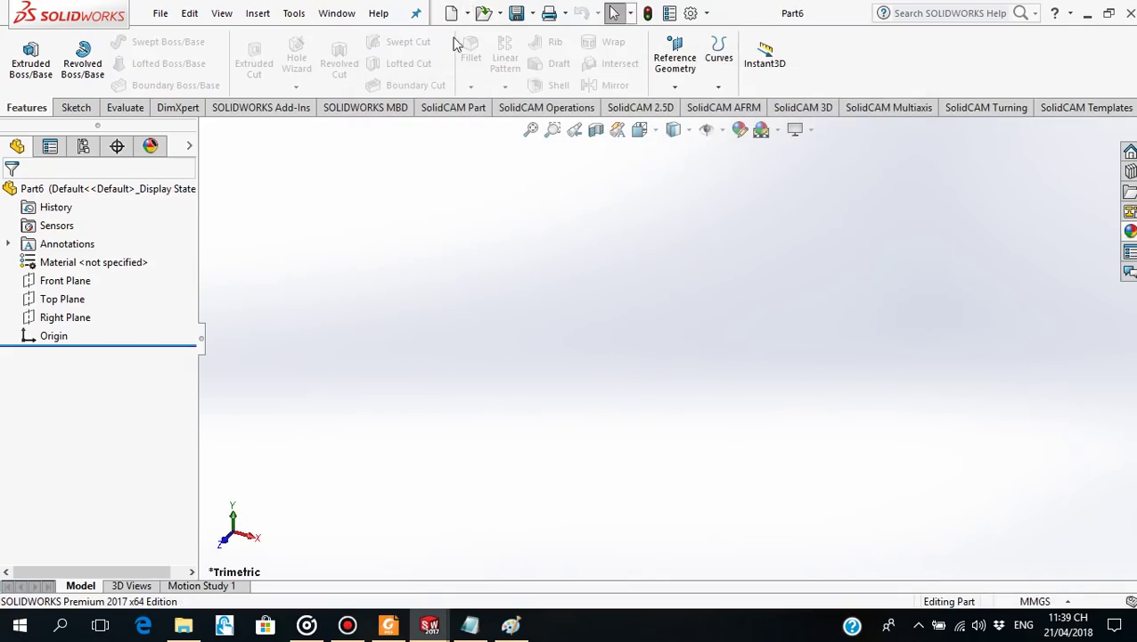
Start a sketch on the Front Plane and draw a hexagon centred on the origin.
left_click(73, 285)
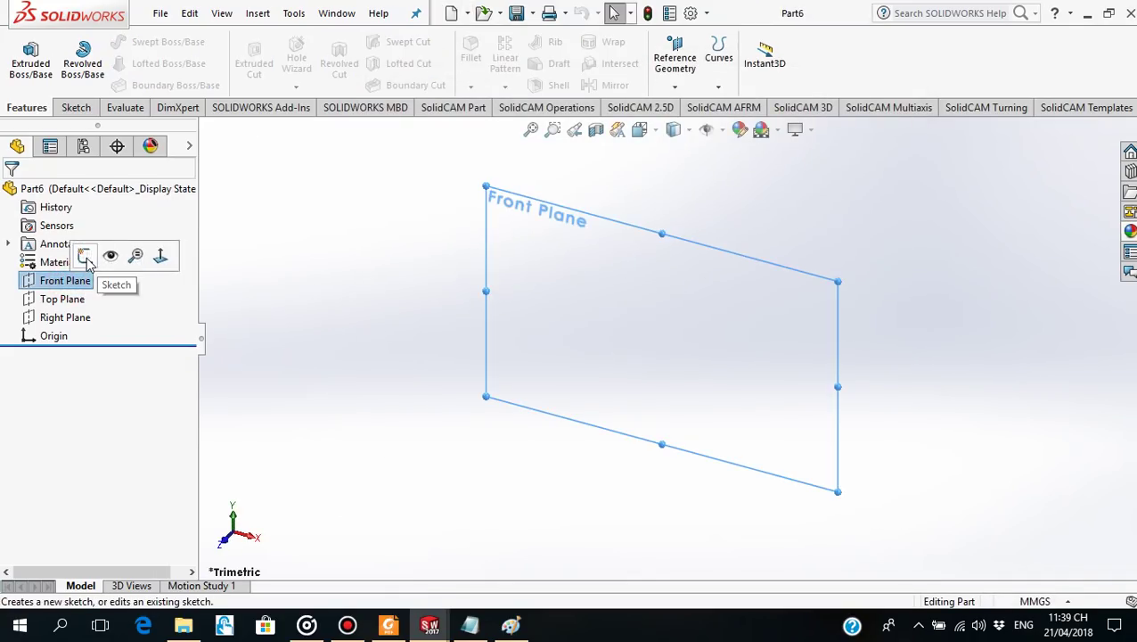
left_click(161, 256)
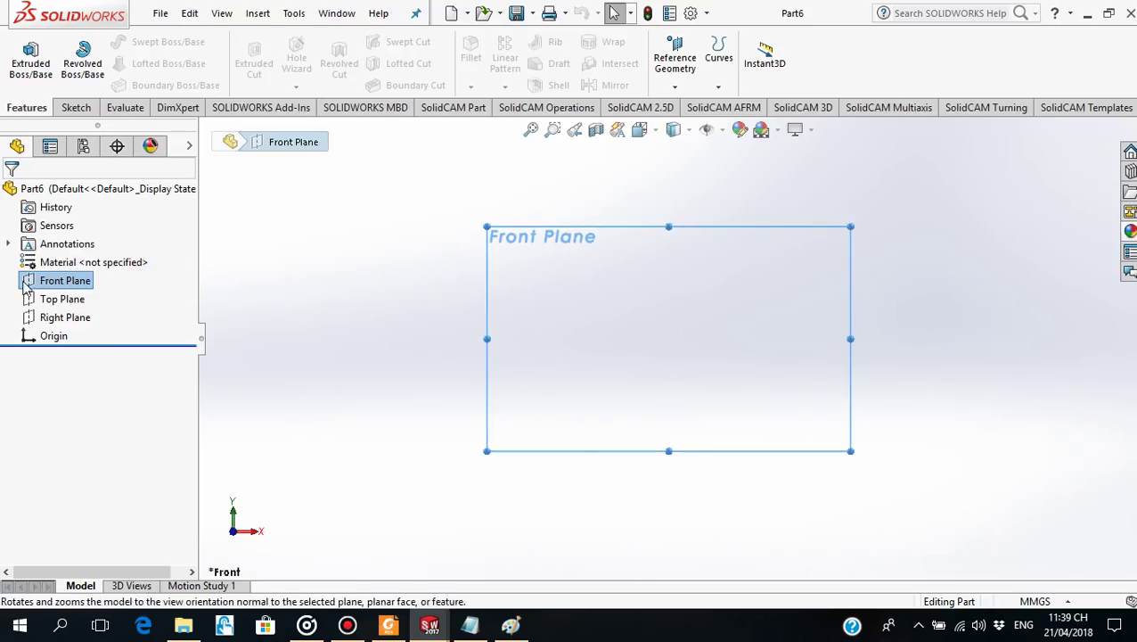
left_click(38, 257)
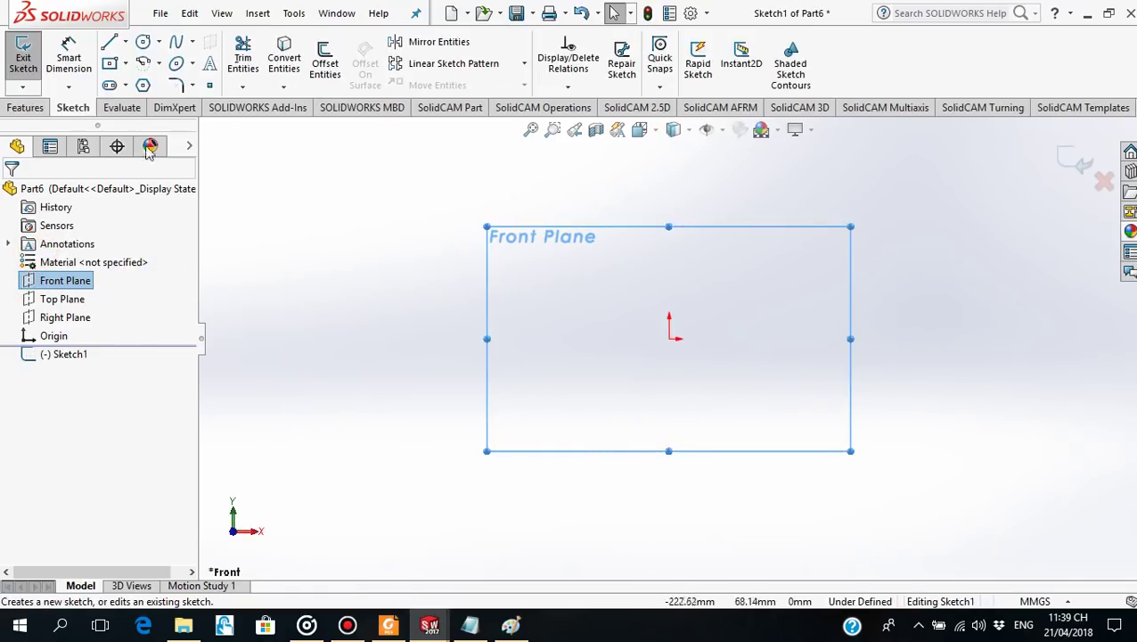
left_click(143, 86)
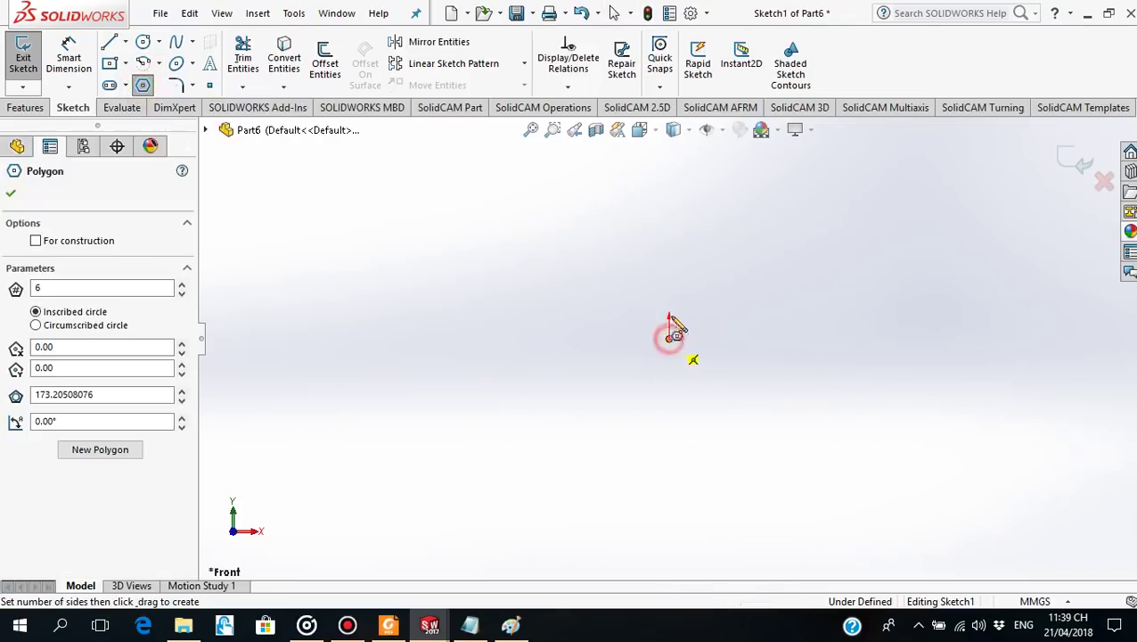
left_click_drag(670, 336, 751, 275)
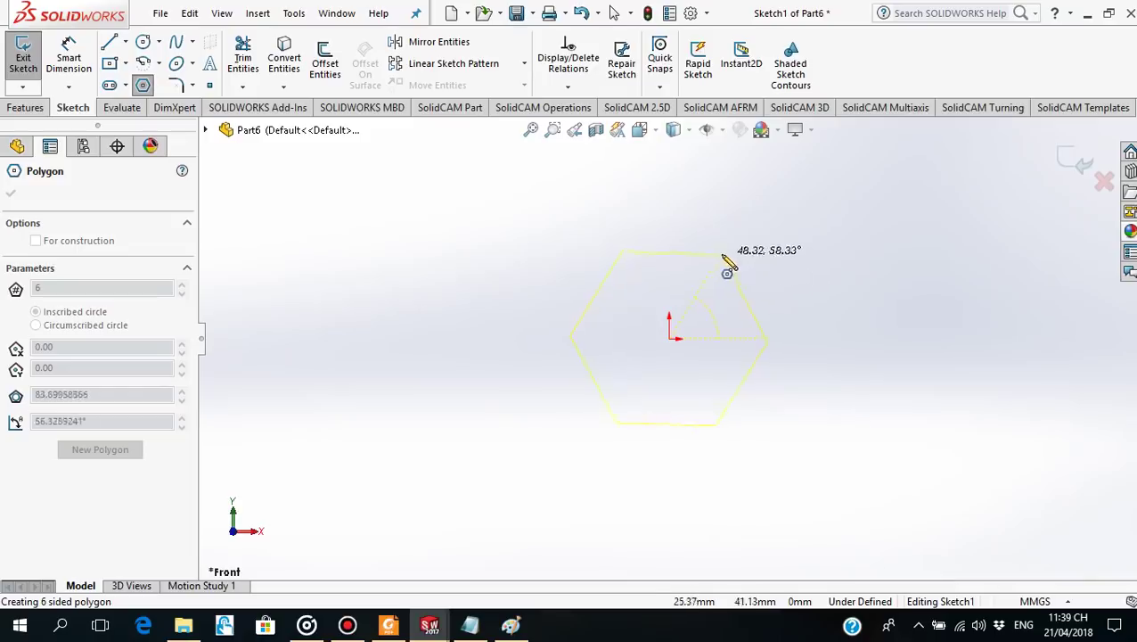
left_click(730, 263)
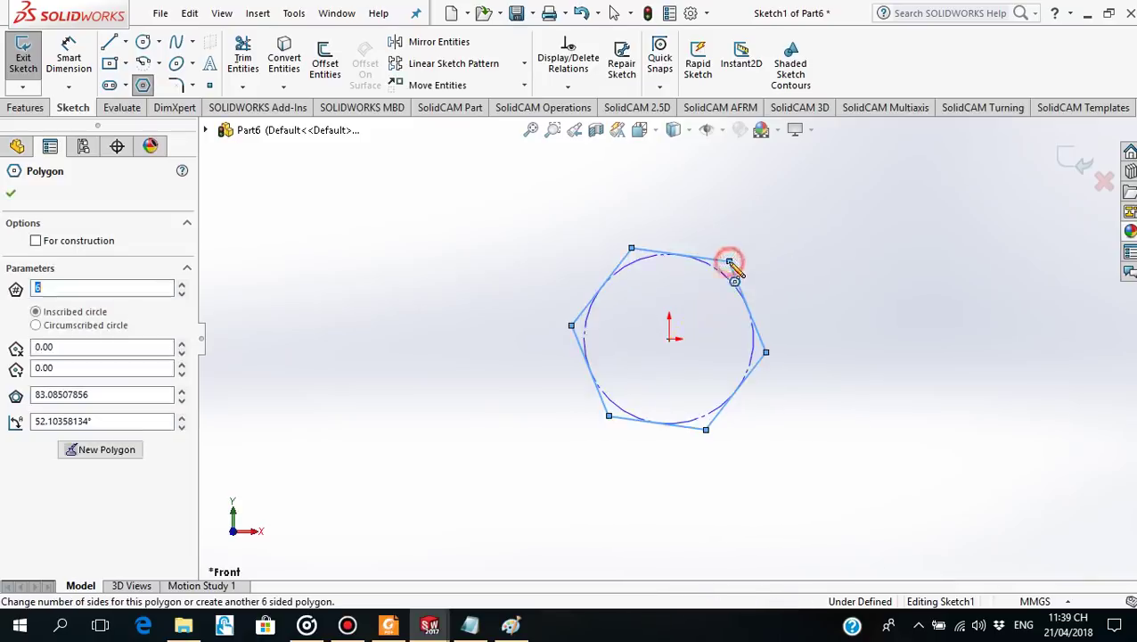
left_click(12, 196)
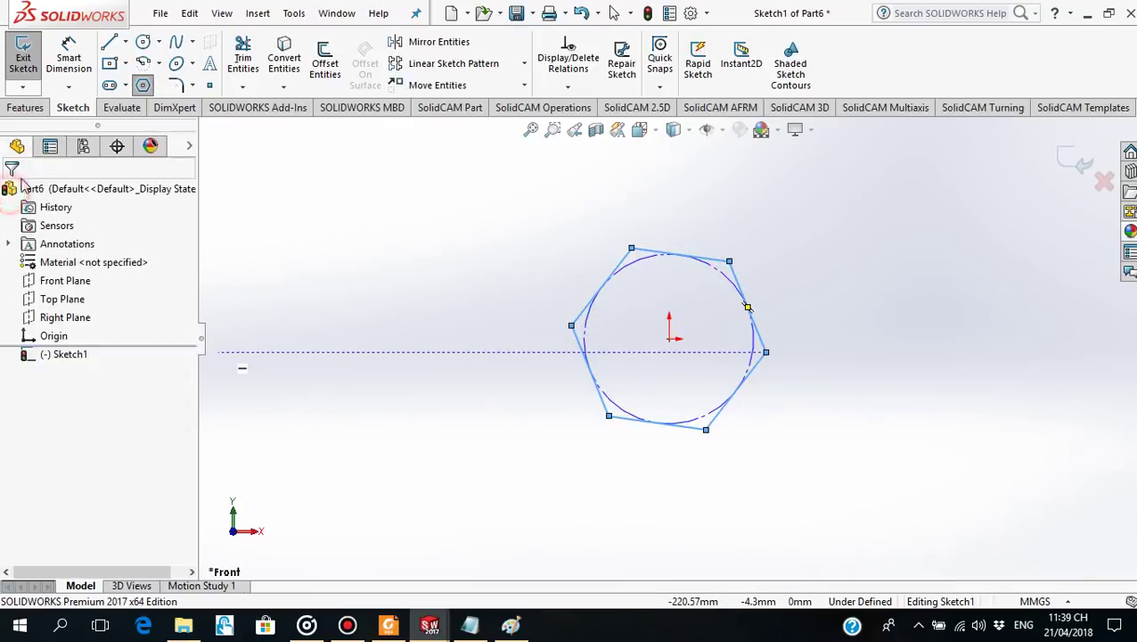
Add two origin-centred circles: one through the hexagon corners and a smaller inner one.
left_click(143, 42)
left_click(670, 337)
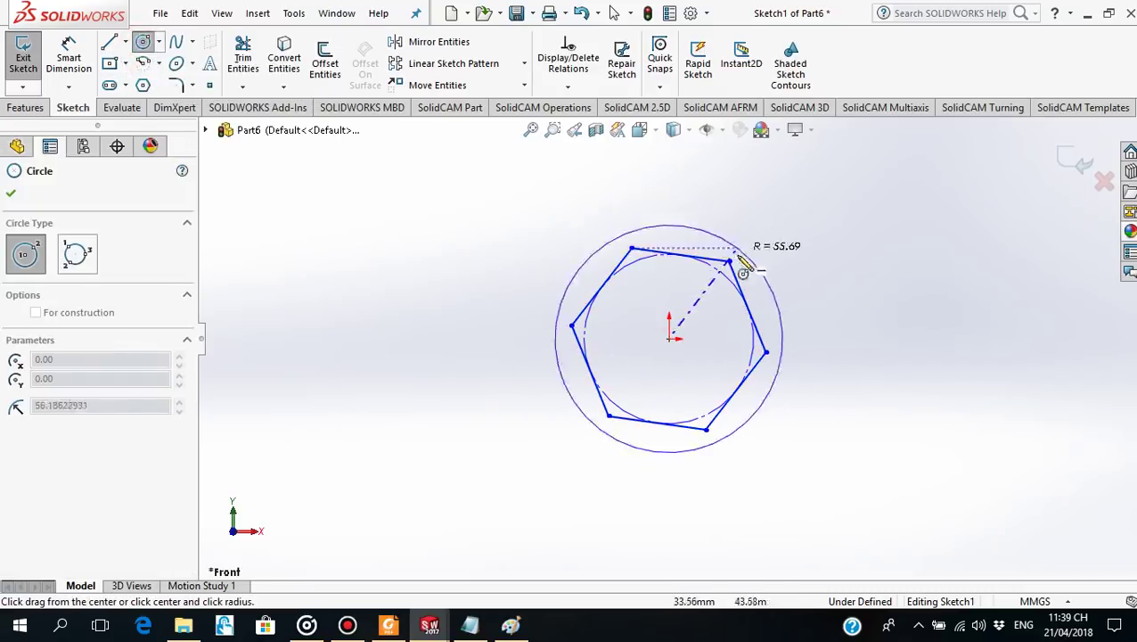
left_click(731, 262)
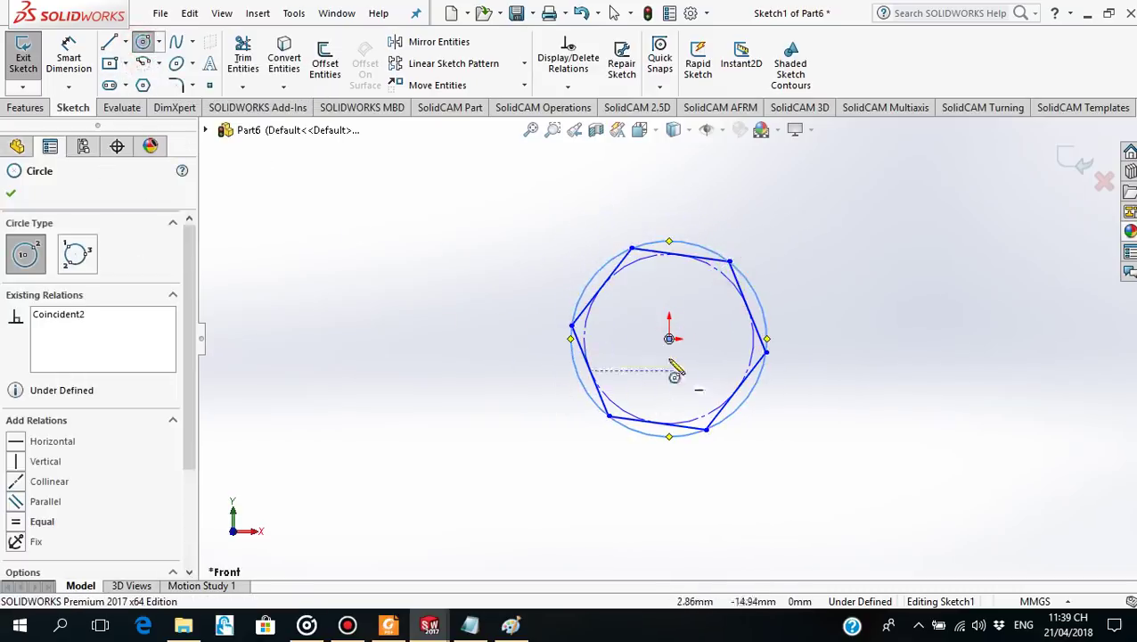
left_click(670, 339)
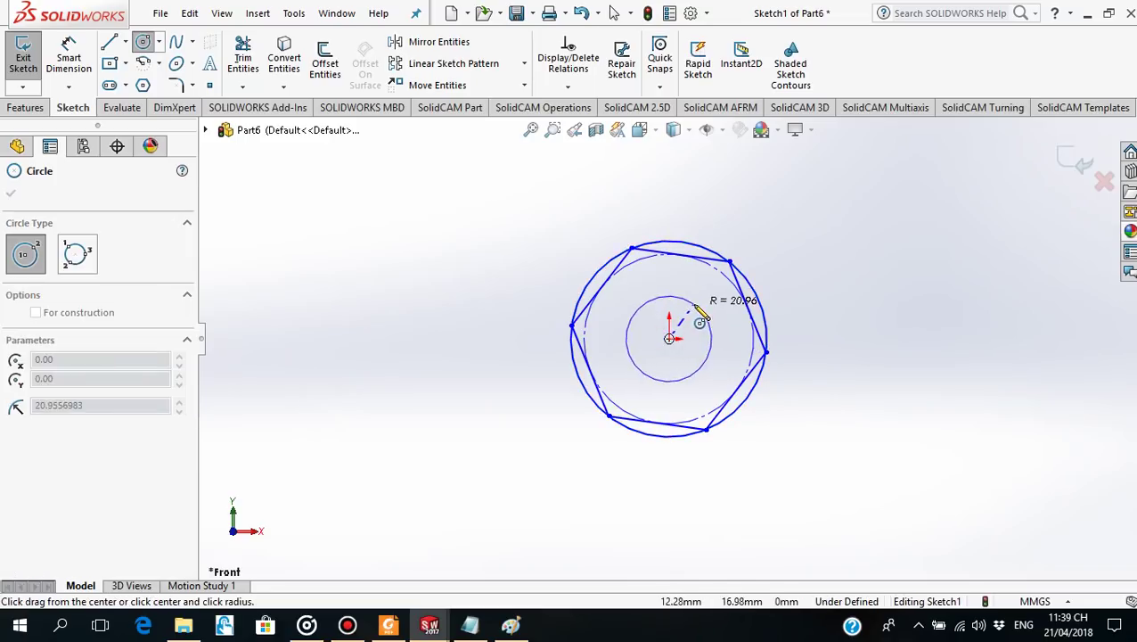
left_click(698, 310)
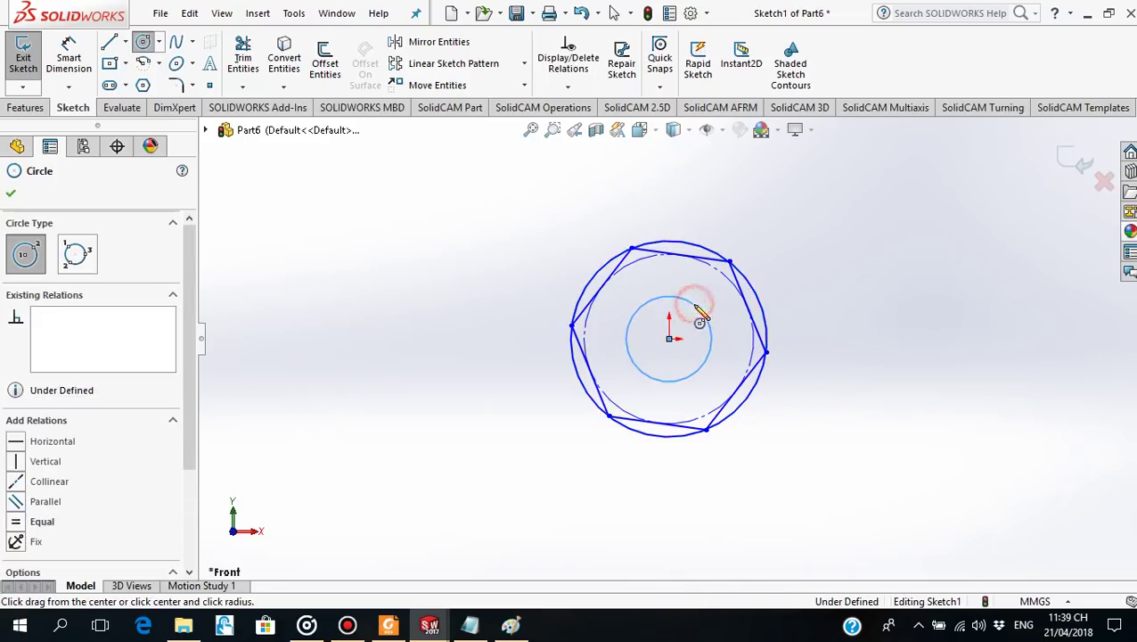
left_click(11, 196)
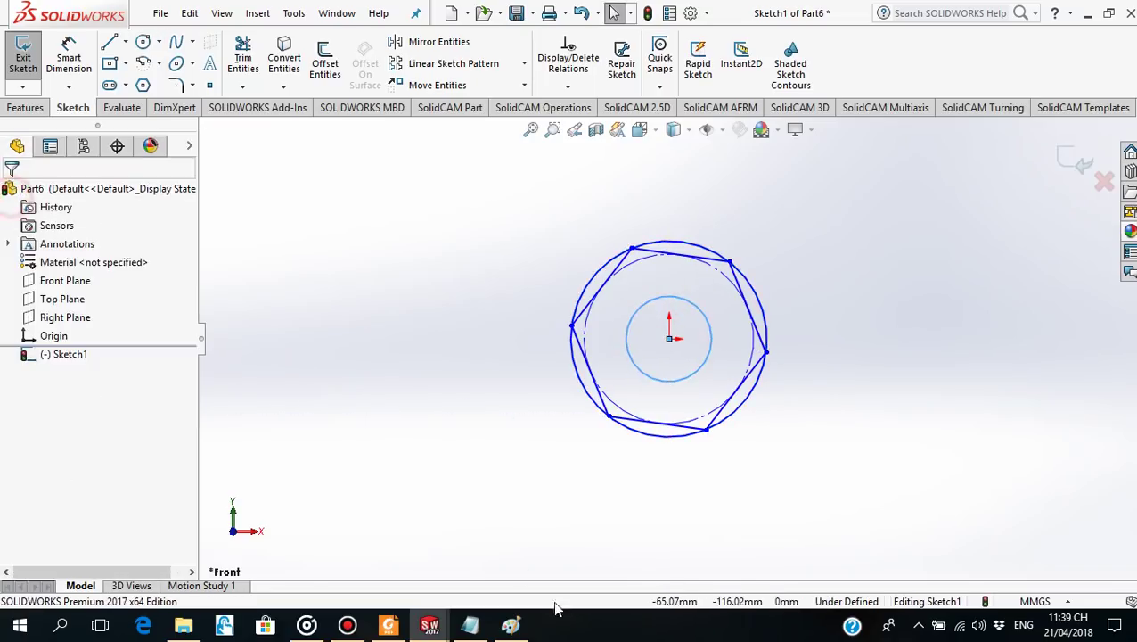
Give the hexagon's top edge a Horizontal relation, checking the nut drawing.
left_click(389, 625)
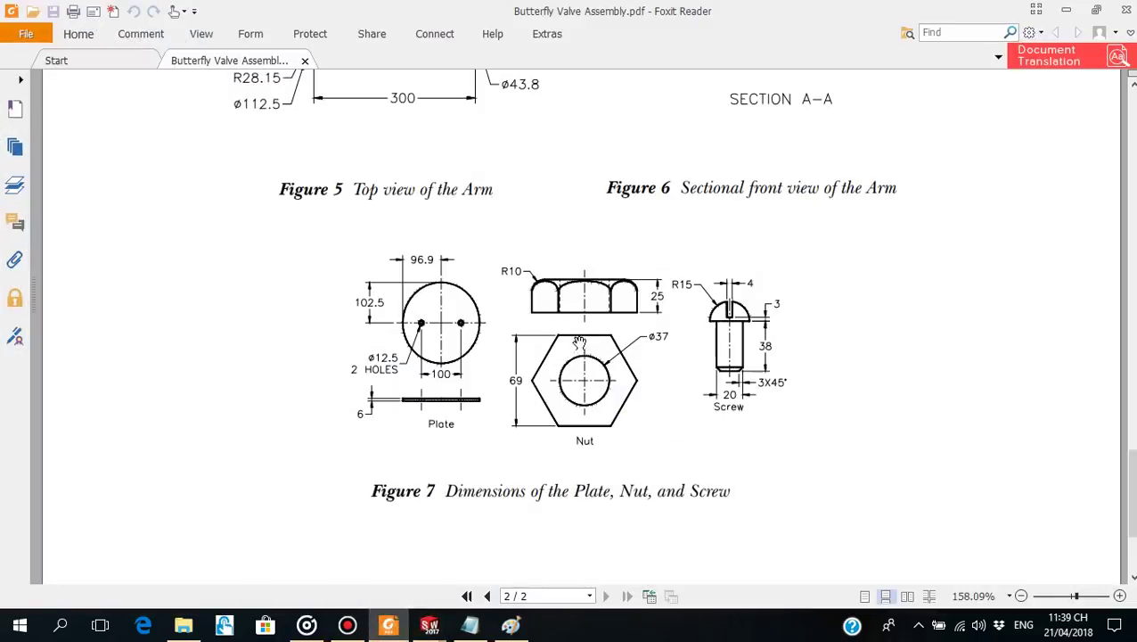
left_click(389, 625)
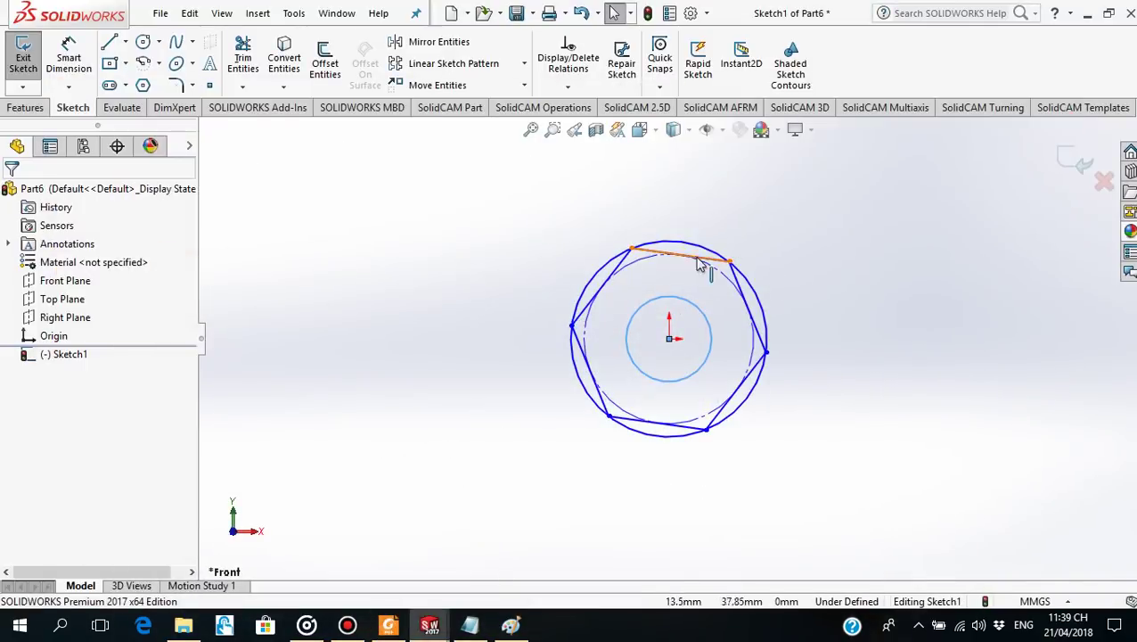
left_click(696, 258)
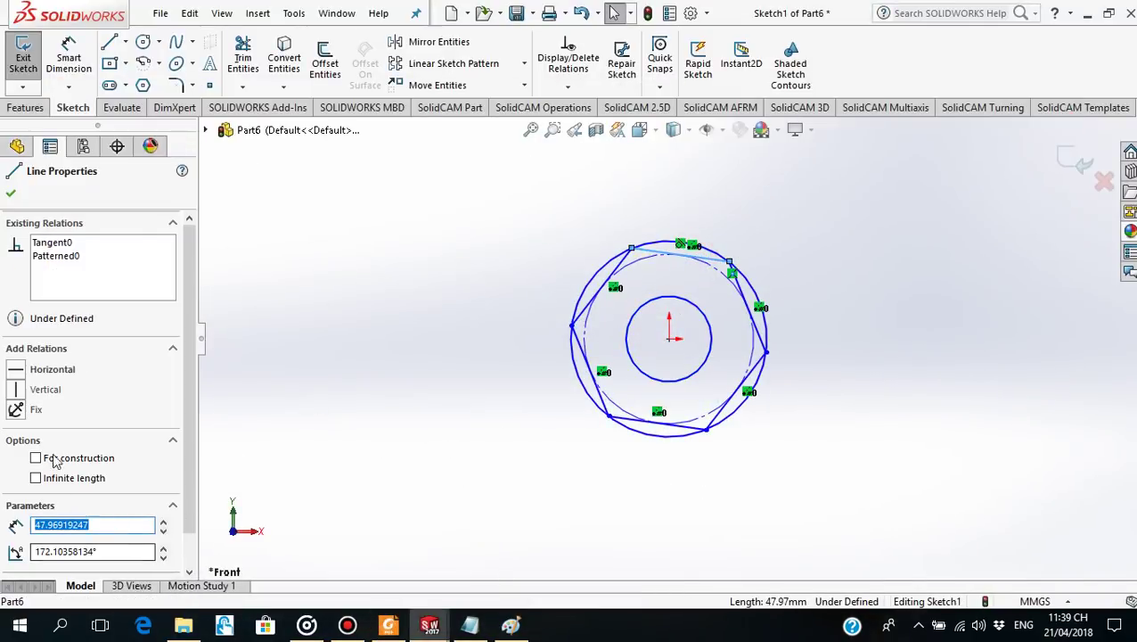
left_click(16, 373)
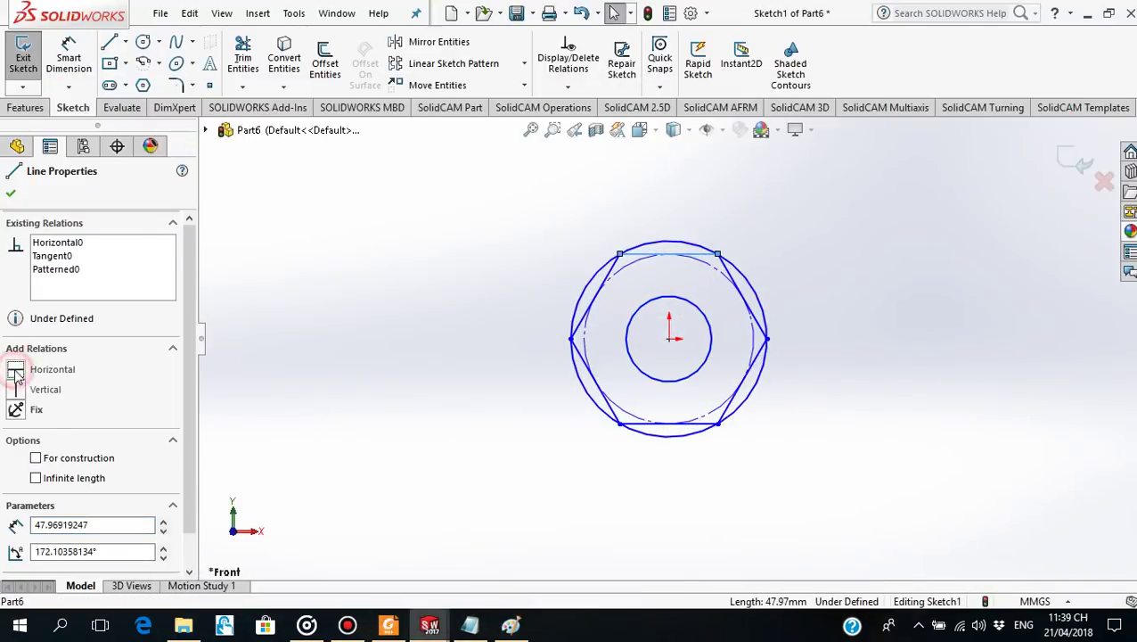
left_click(11, 194)
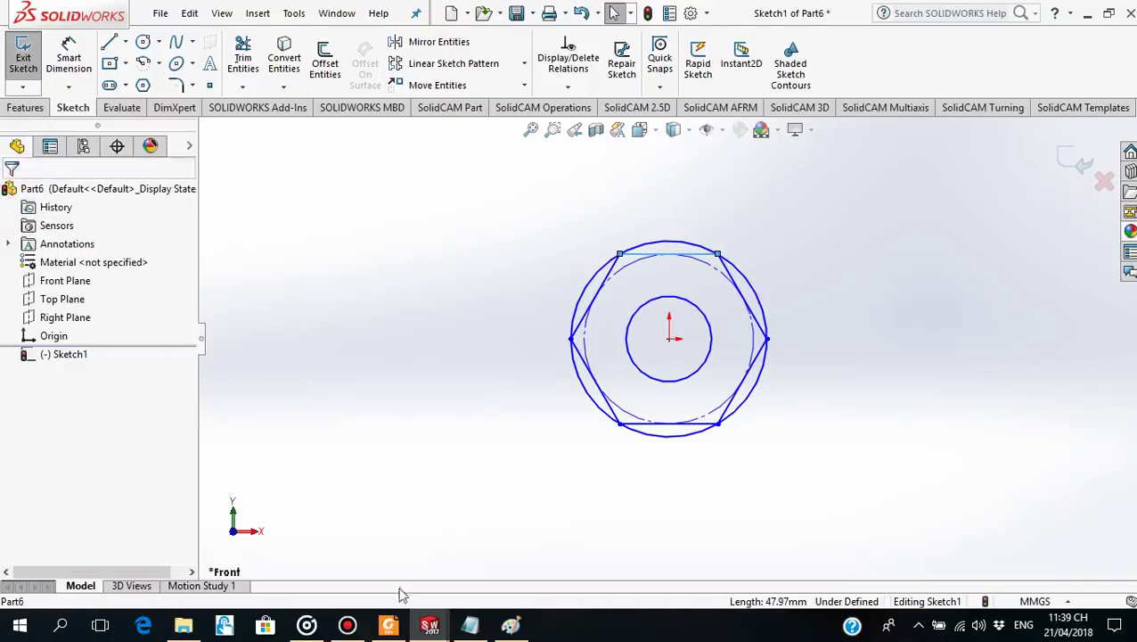
left_click(389, 627)
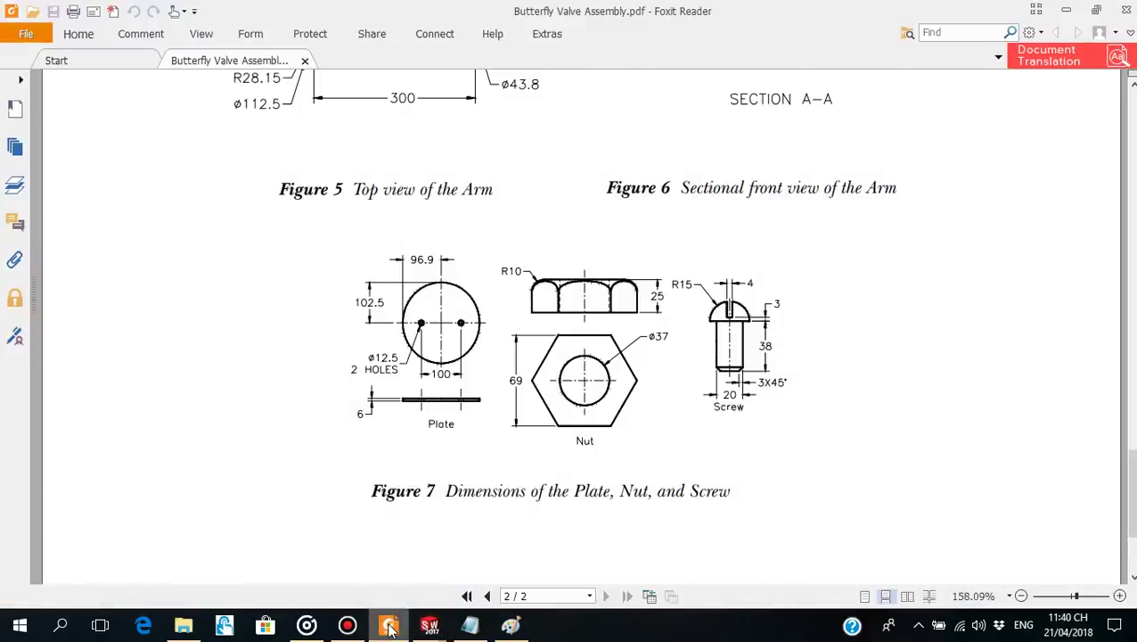
left_click(390, 627)
left_click(68, 58)
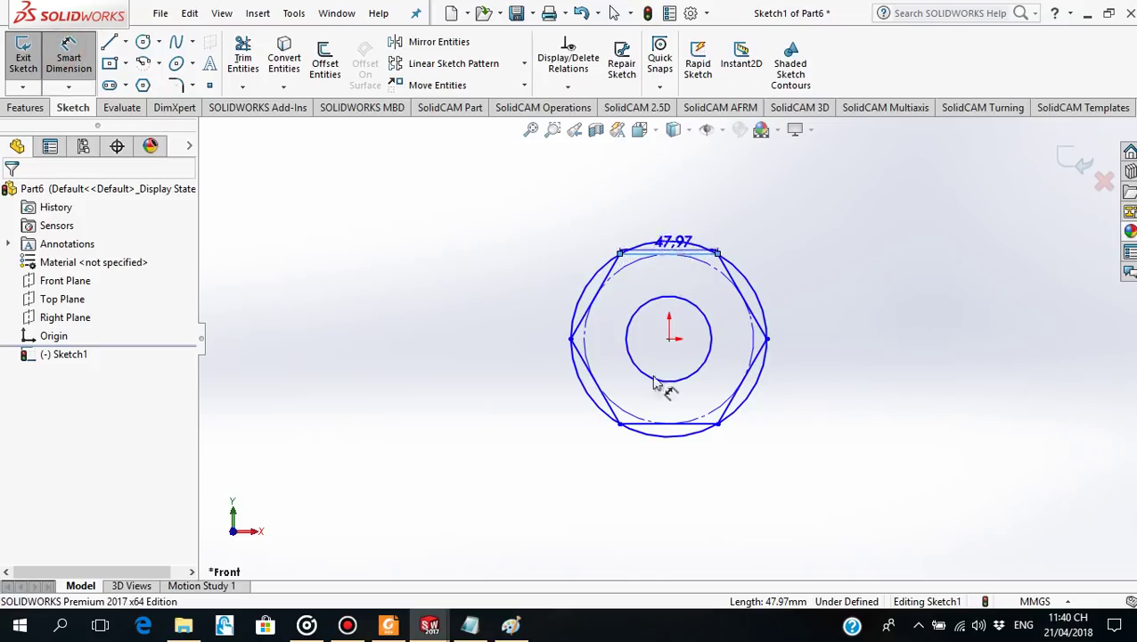
Dimension the hexagon 69 mm across the flats.
left_click(660, 426)
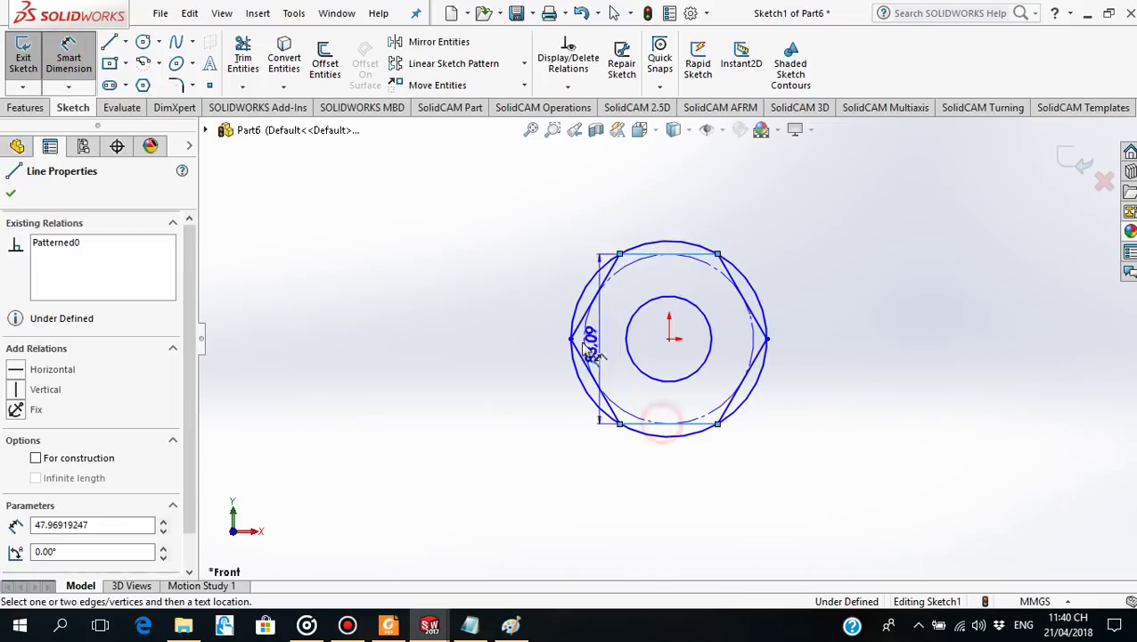
left_click(514, 345)
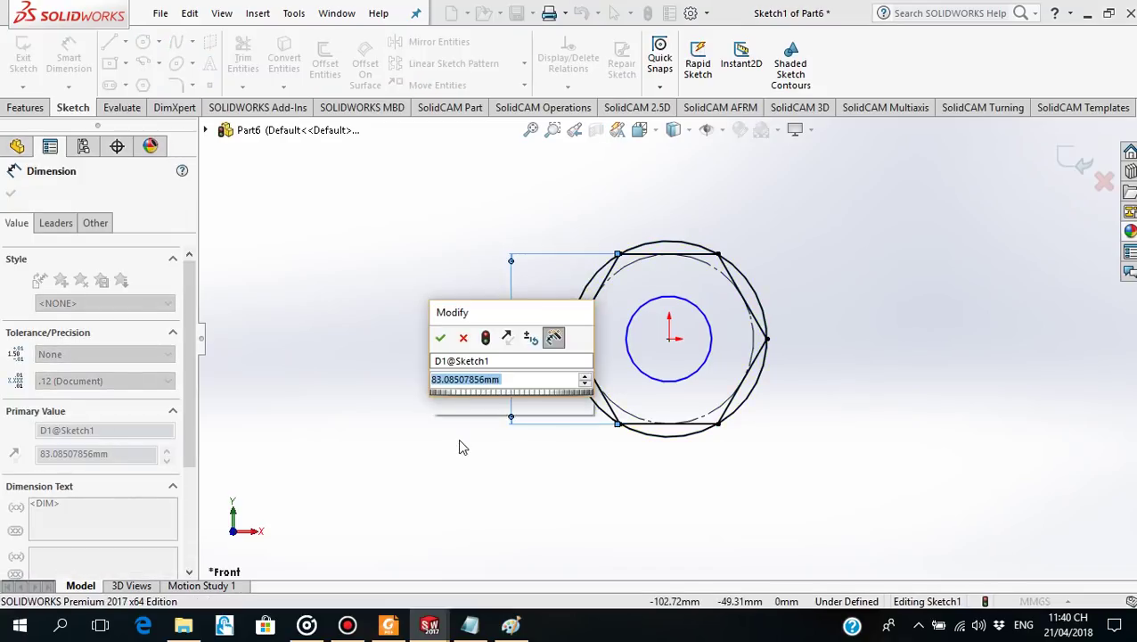
type("69")
key("Return")
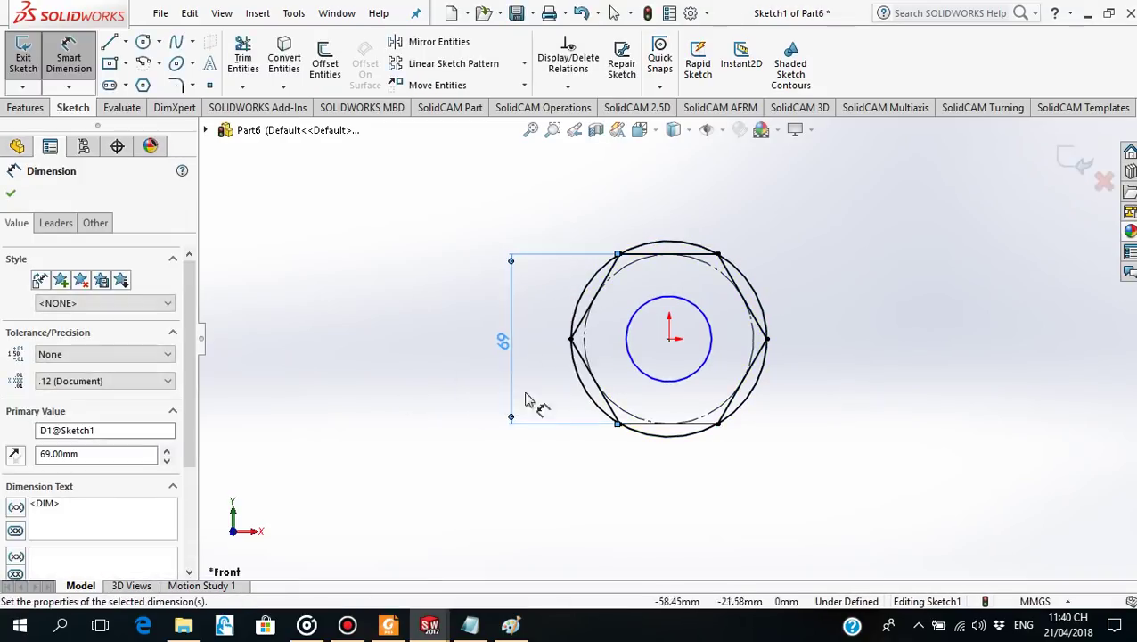
left_click(391, 627)
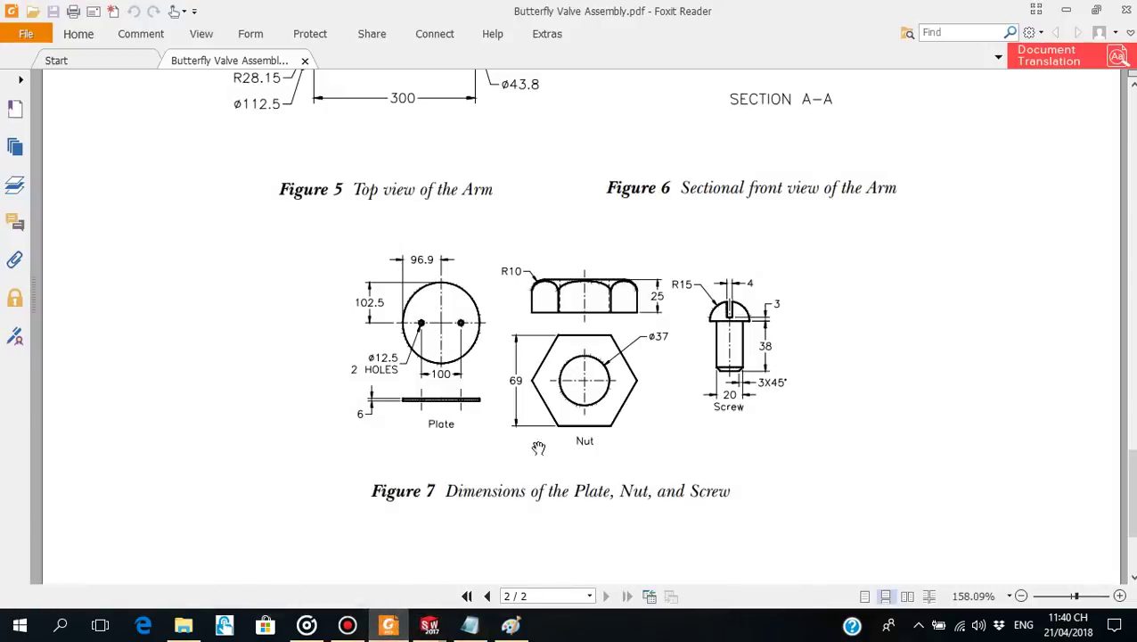
left_click(394, 627)
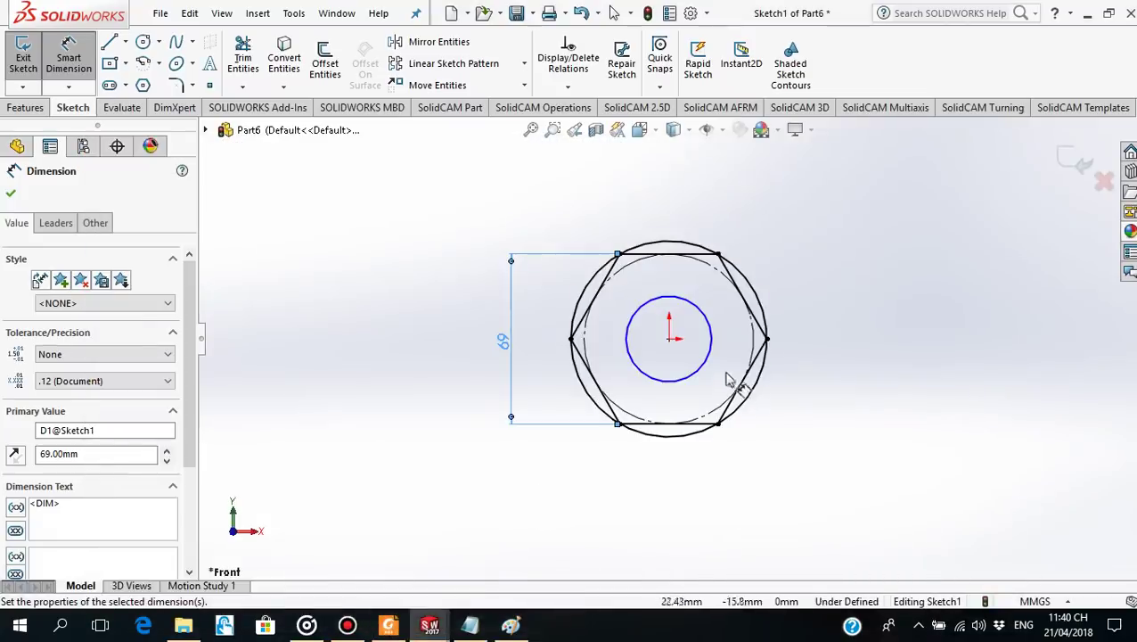
Give the inner circle a 37 mm diameter and close the dimensioning.
left_click(710, 362)
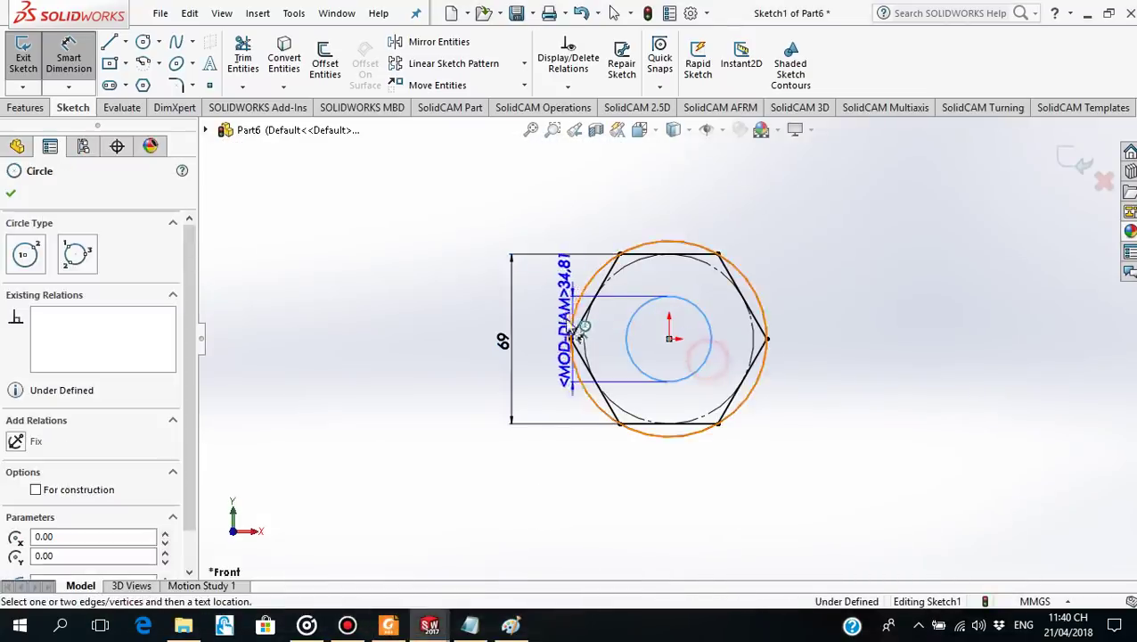
left_click(543, 347)
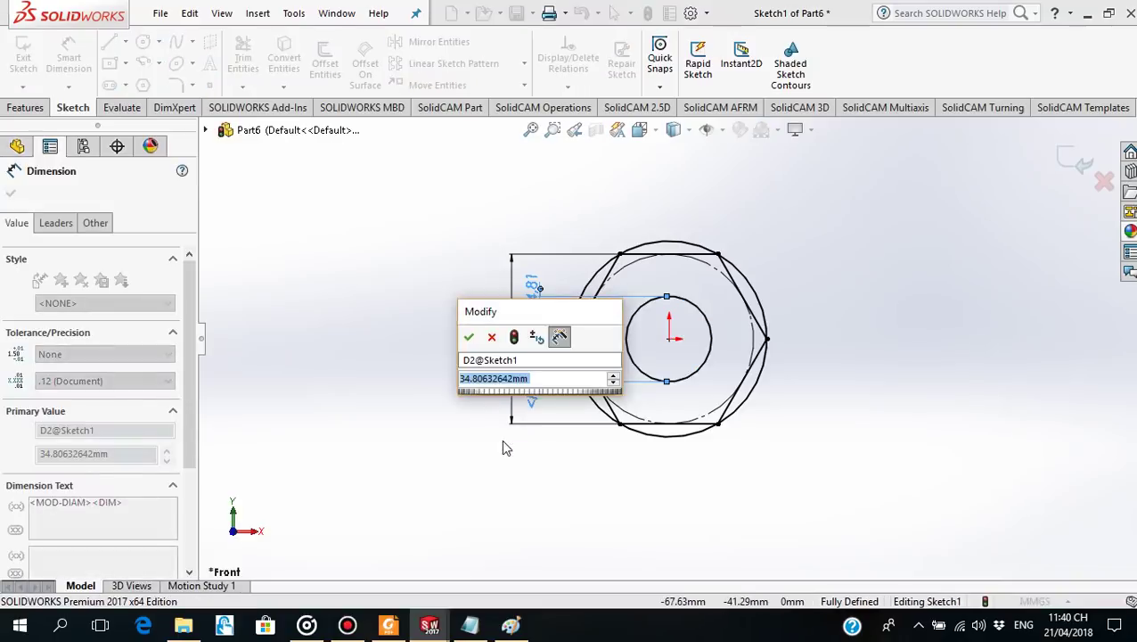
type("37")
key("Return")
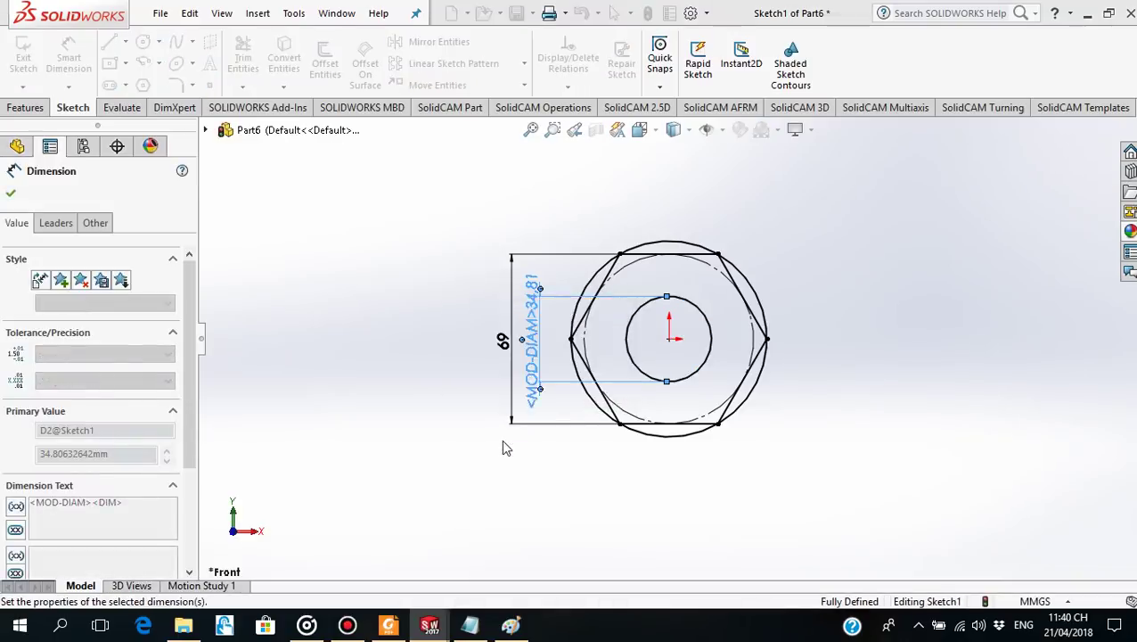
left_click(8, 197)
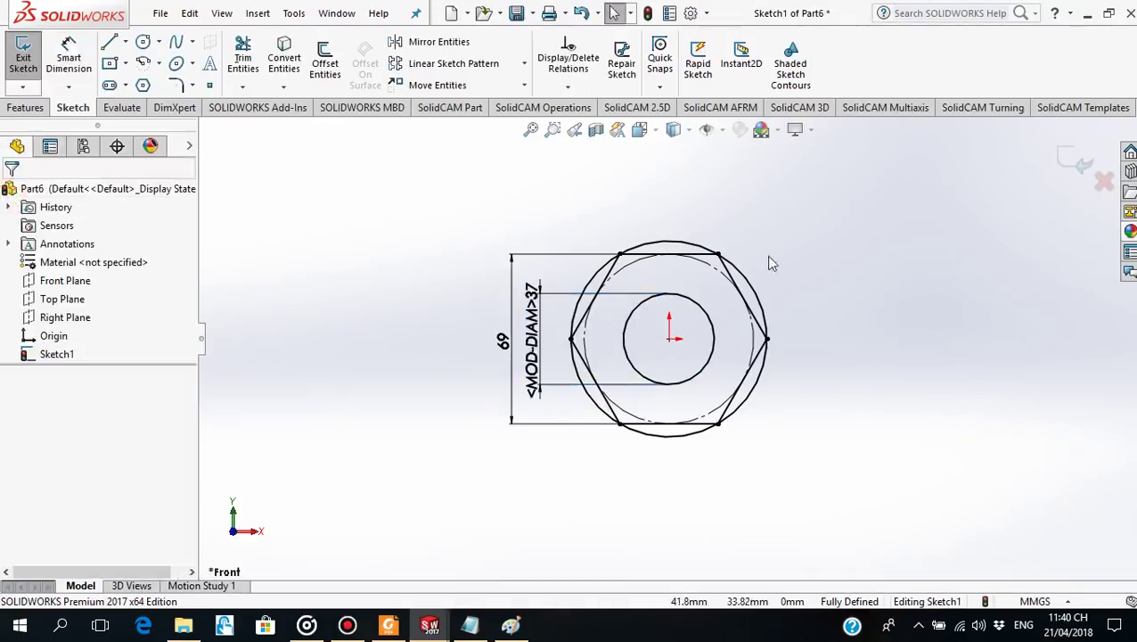
left_click(389, 627)
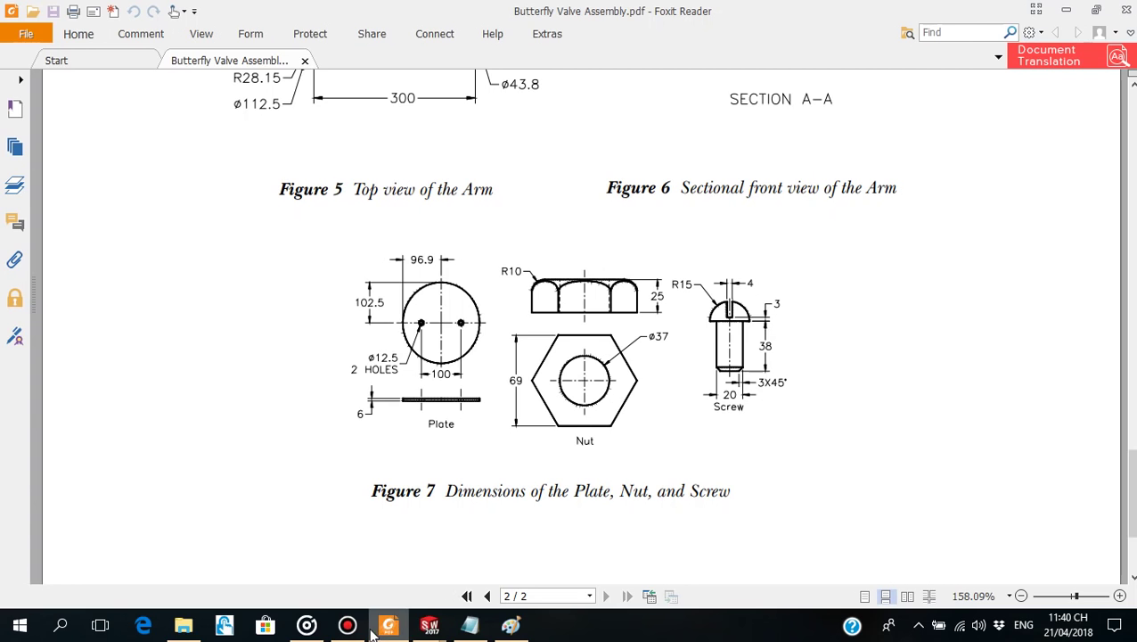
left_click(429, 627)
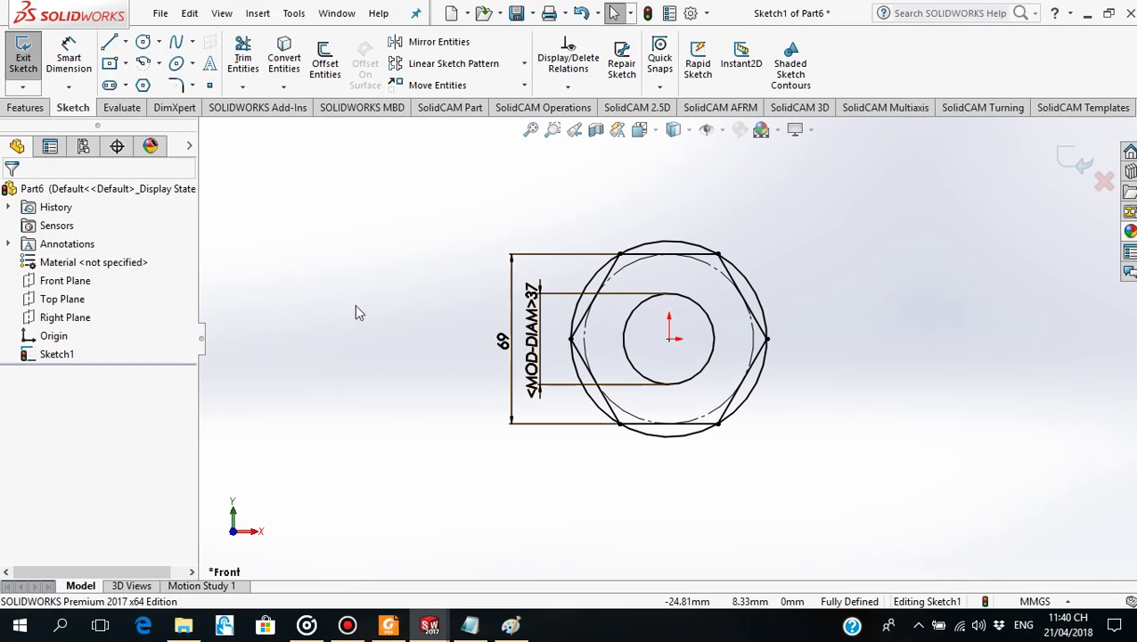
left_click(41, 109)
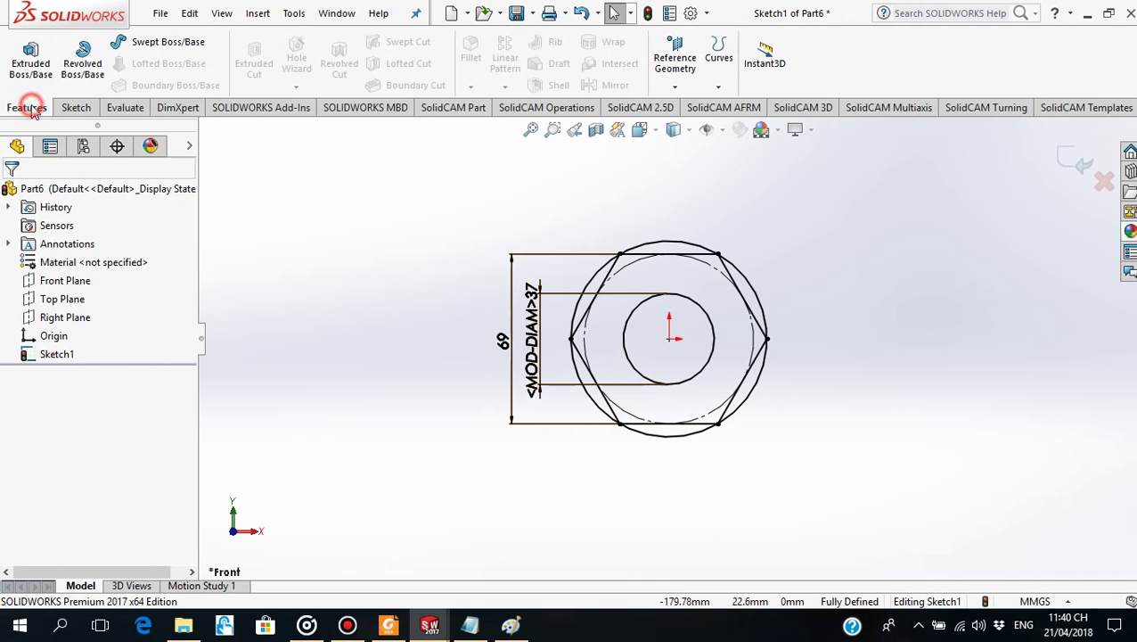
Start an Extruded Boss with 25 mm depth in the reversed direction.
left_click(30, 57)
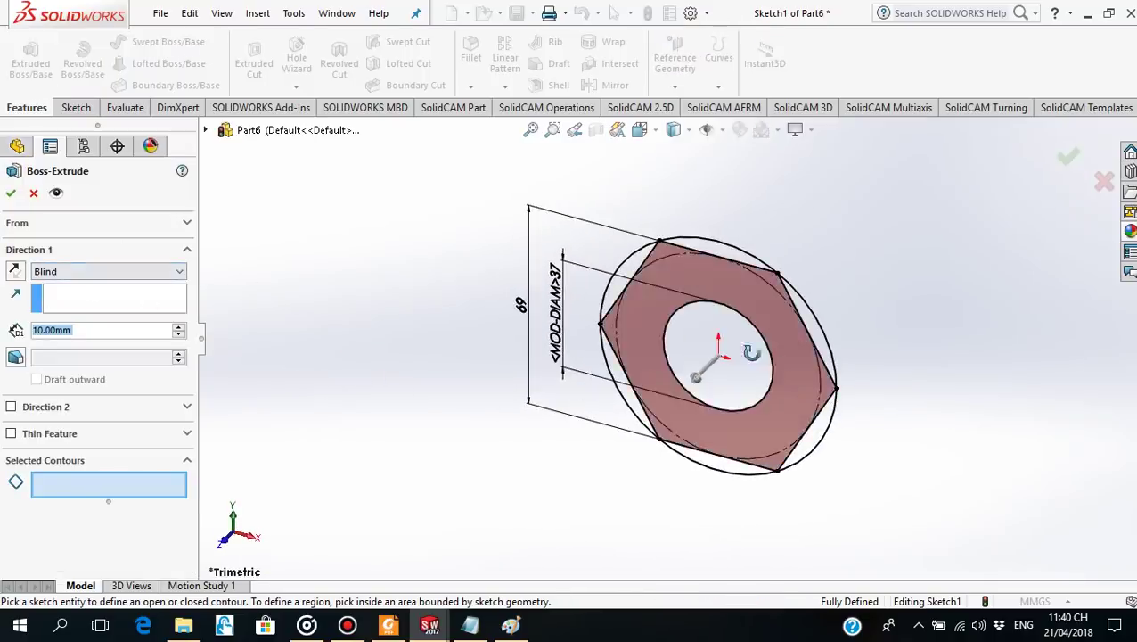
middle_click_drag(784, 352, 387, 410)
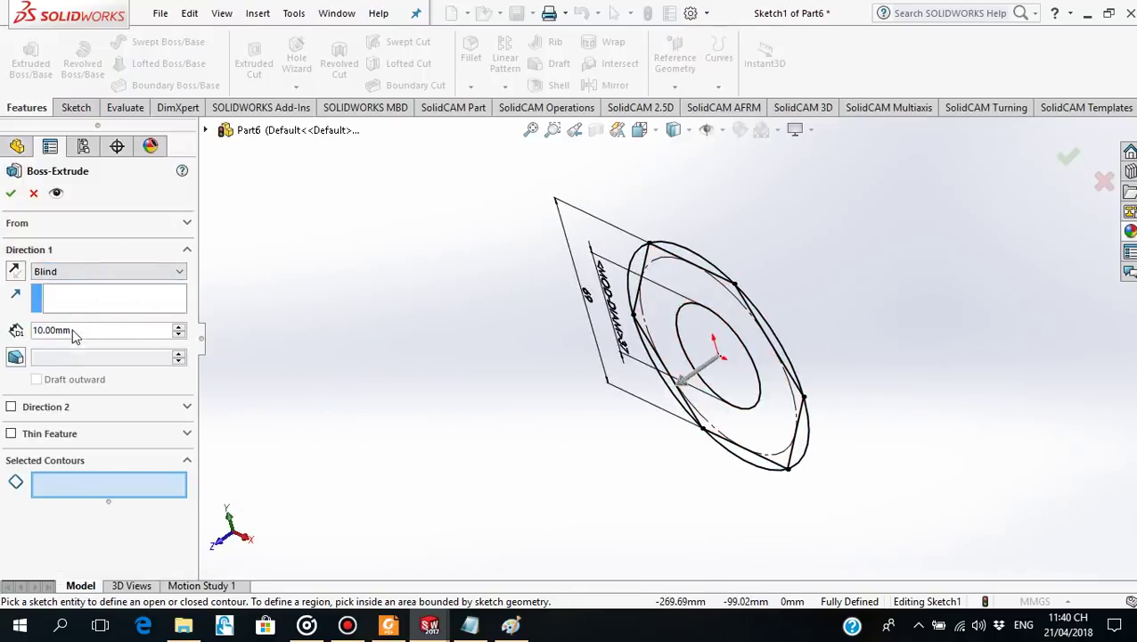
type("2")
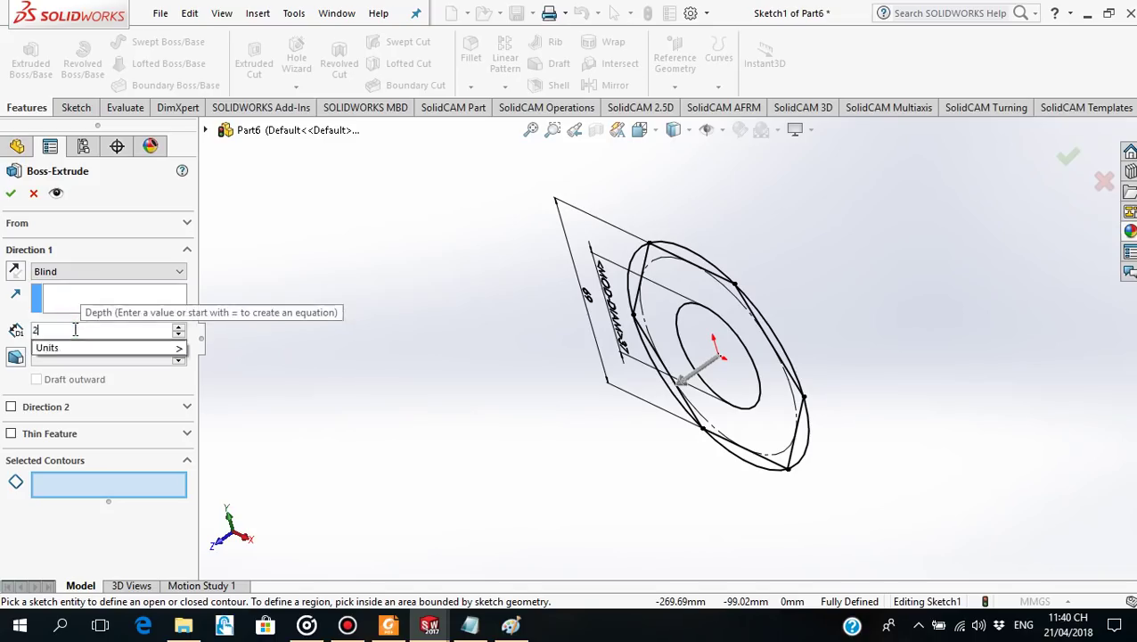
type("5.00mm")
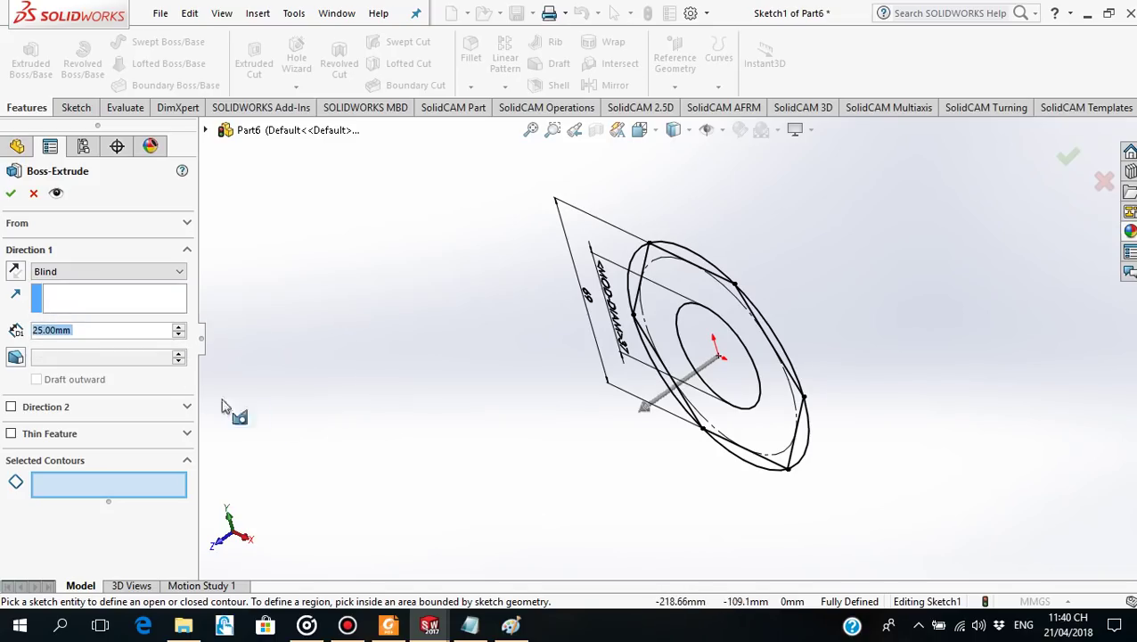
left_click(15, 273)
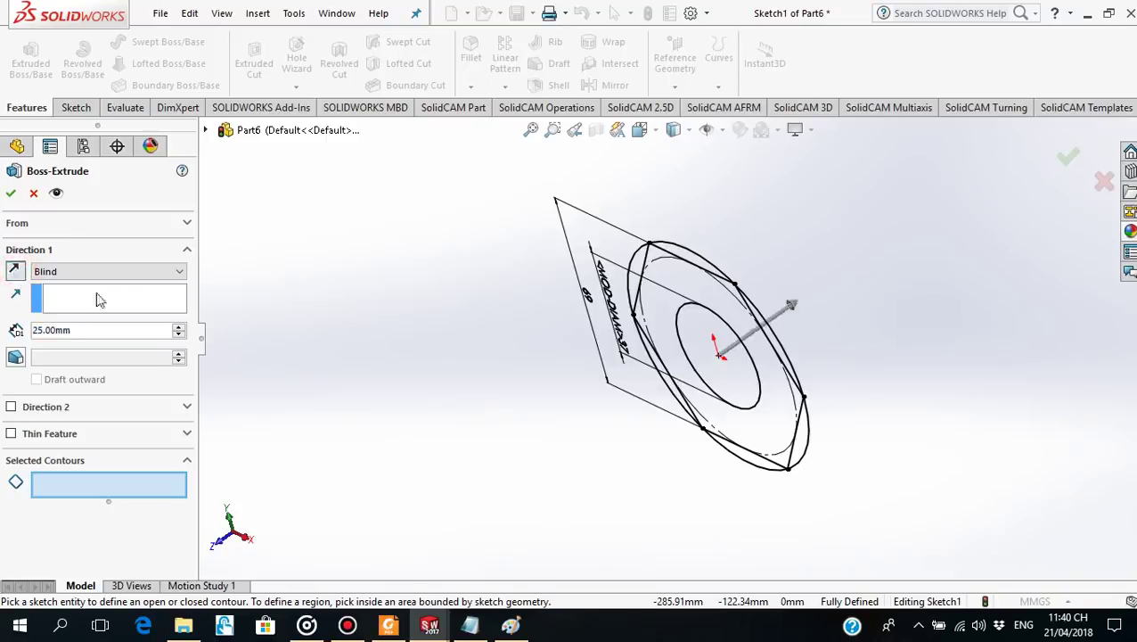
mouse_move(570, 452)
middle_mouse_down()
mouse_move(563, 410)
mouse_move(620, 337)
middle_mouse_up()
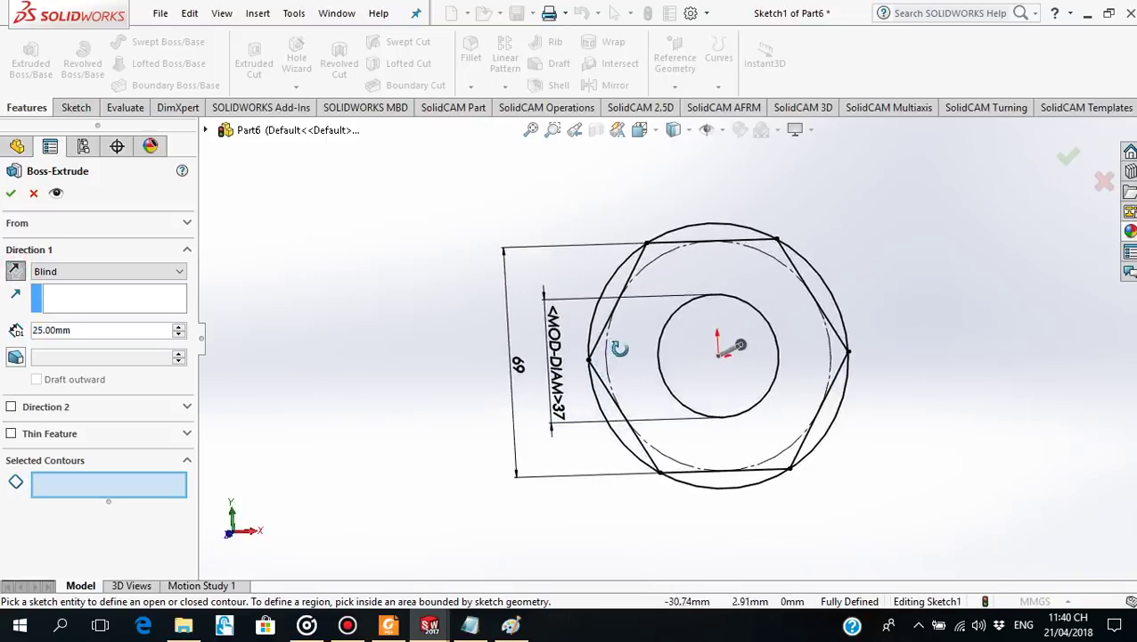
Include all seven sketch regions, crescents and ring, and confirm the 25 mm extrusion.
left_click(635, 286)
left_click(706, 234)
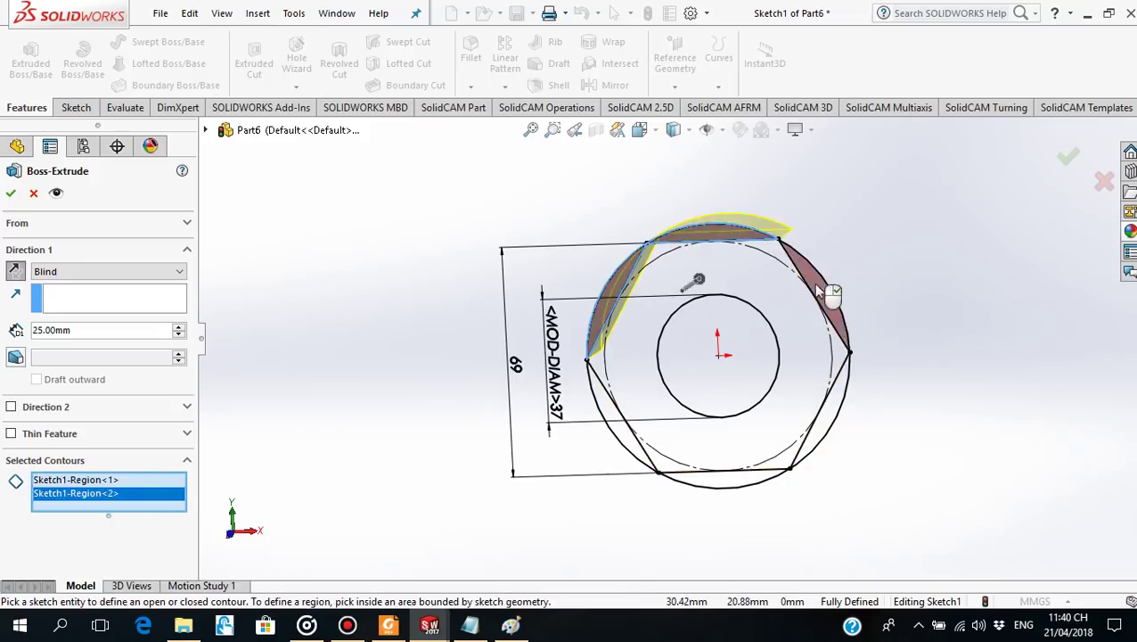
left_click(824, 297)
left_click(838, 398)
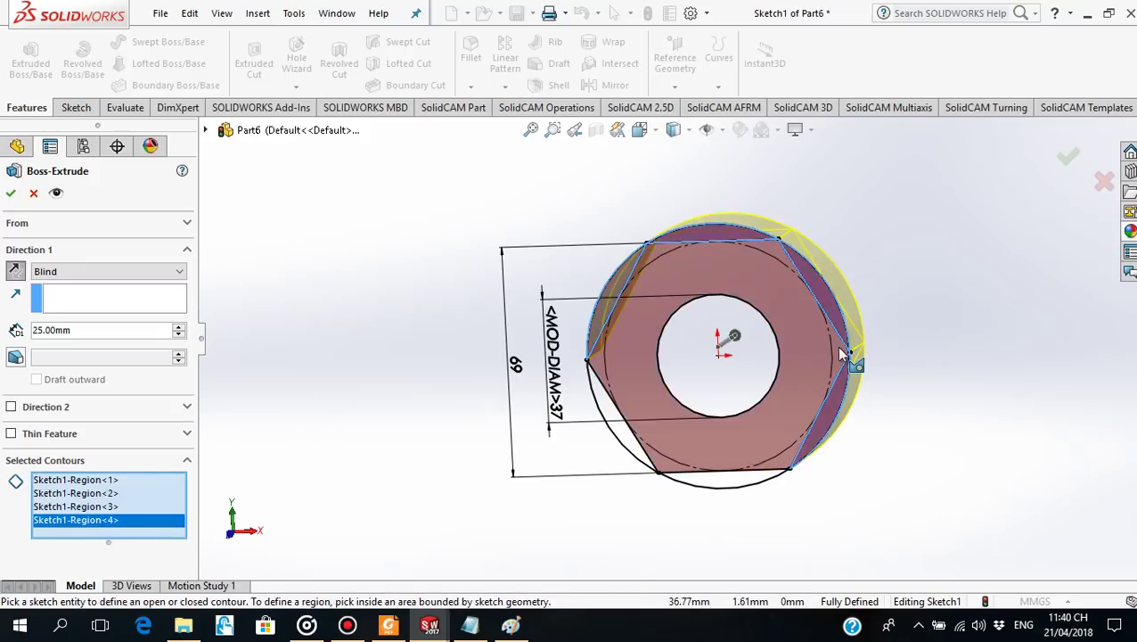
left_click(839, 355)
left_click(741, 481)
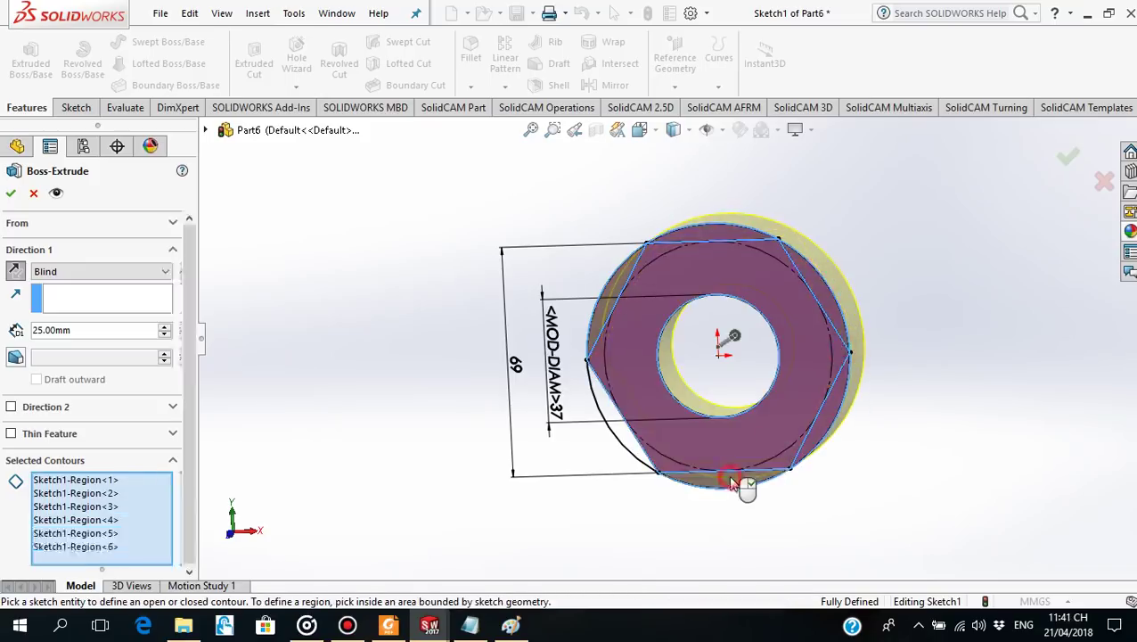
left_click(624, 443)
mouse_move(921, 363)
middle_mouse_down()
mouse_move(775, 459)
mouse_move(906, 353)
mouse_move(924, 283)
mouse_move(922, 304)
middle_mouse_up()
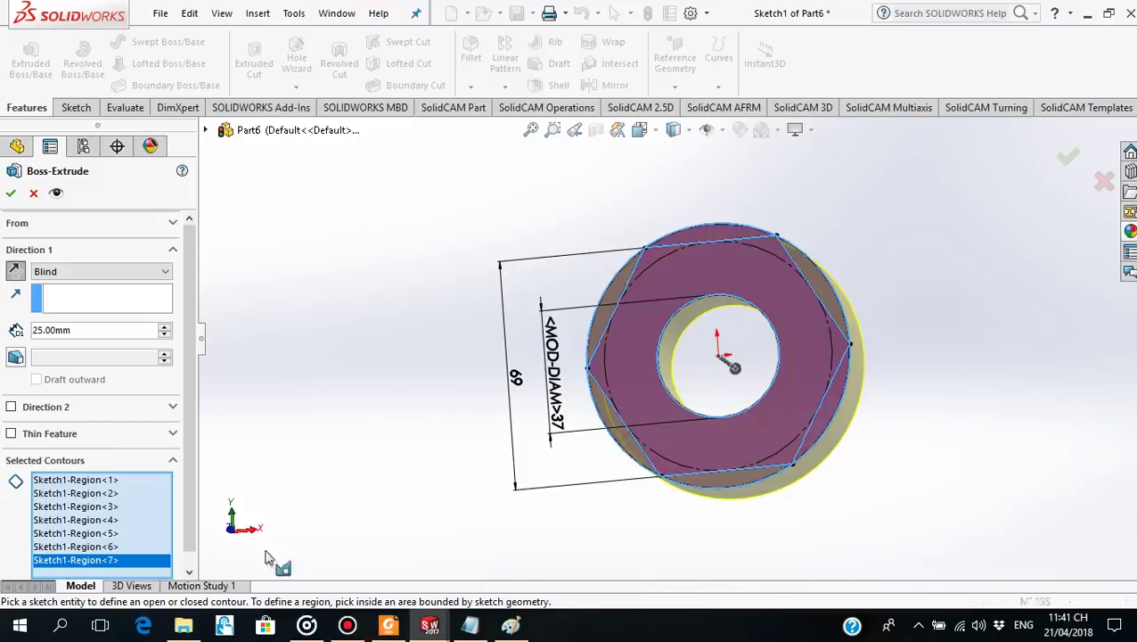
left_click(387, 628)
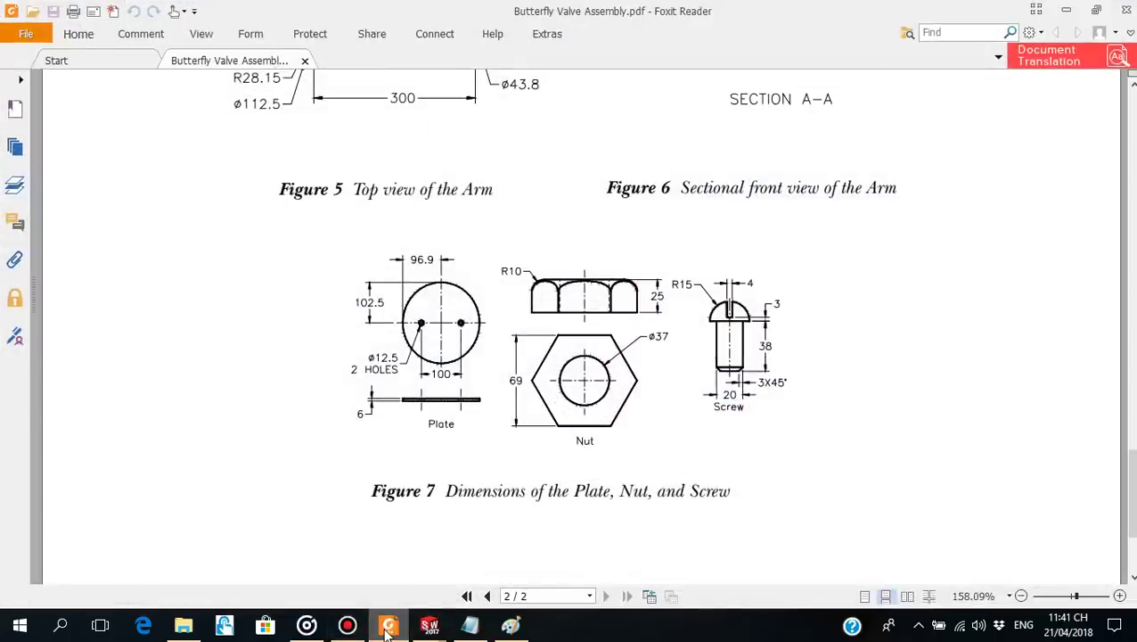
left_click(387, 628)
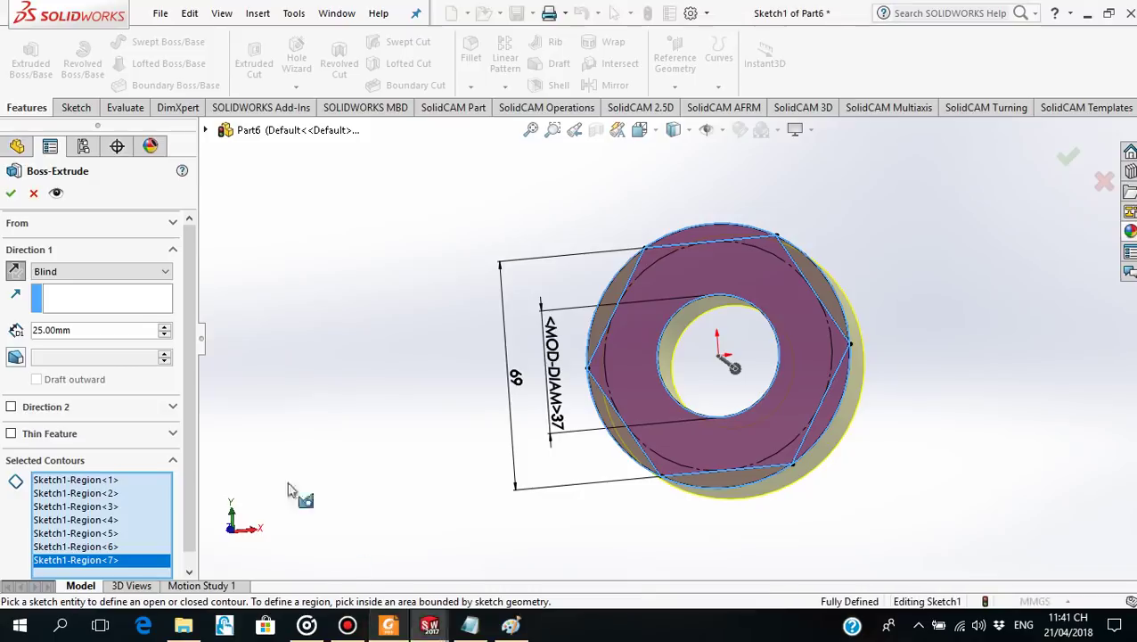
left_click(13, 193)
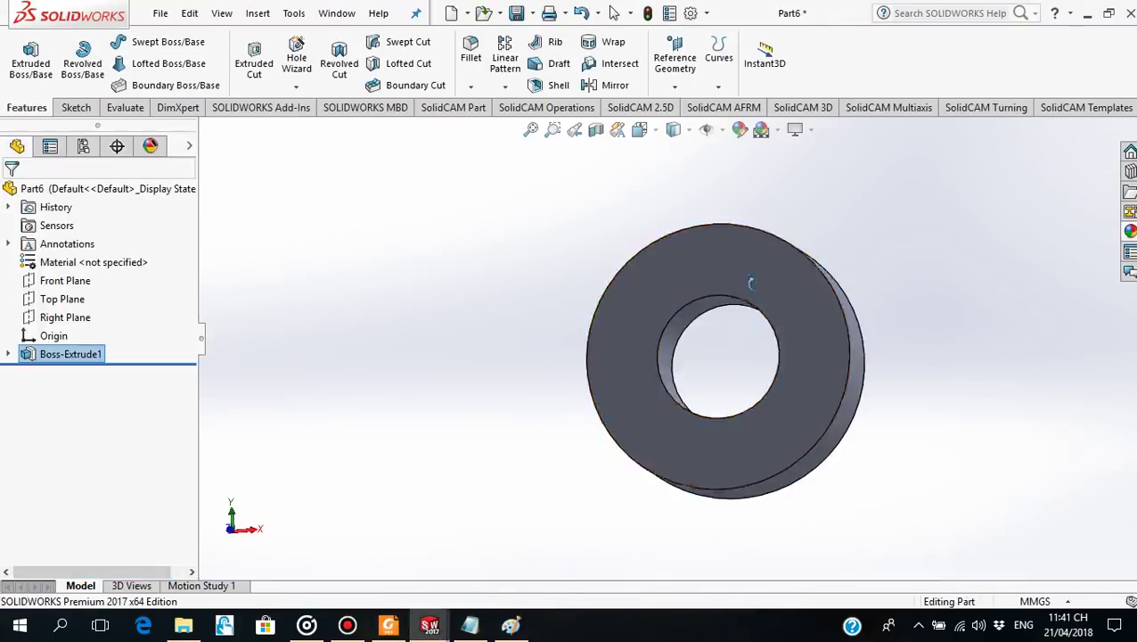
Round the ring's outer circular edge with a 10 mm fillet.
mouse_move(754, 275)
middle_mouse_down()
mouse_move(636, 311)
mouse_move(654, 357)
middle_mouse_up()
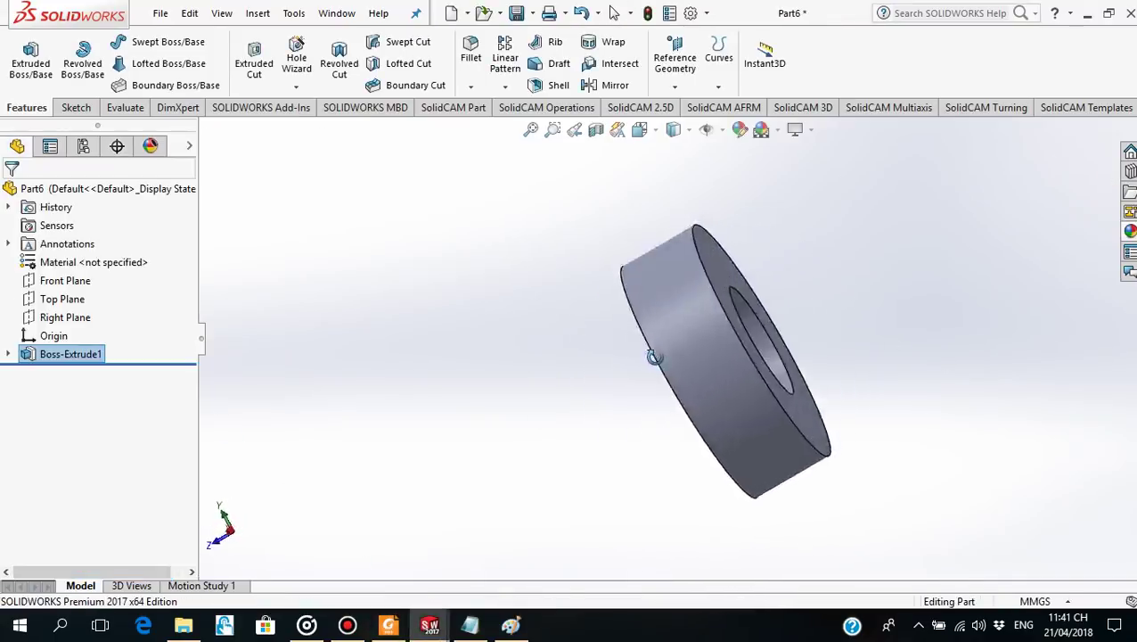
left_click(470, 55)
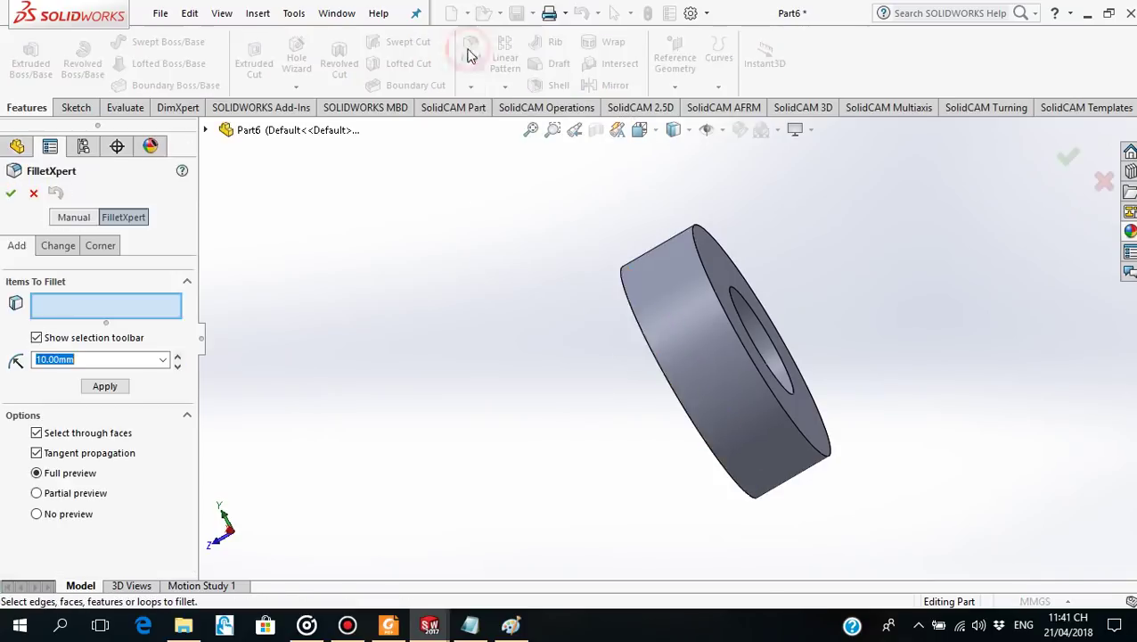
left_click(711, 287)
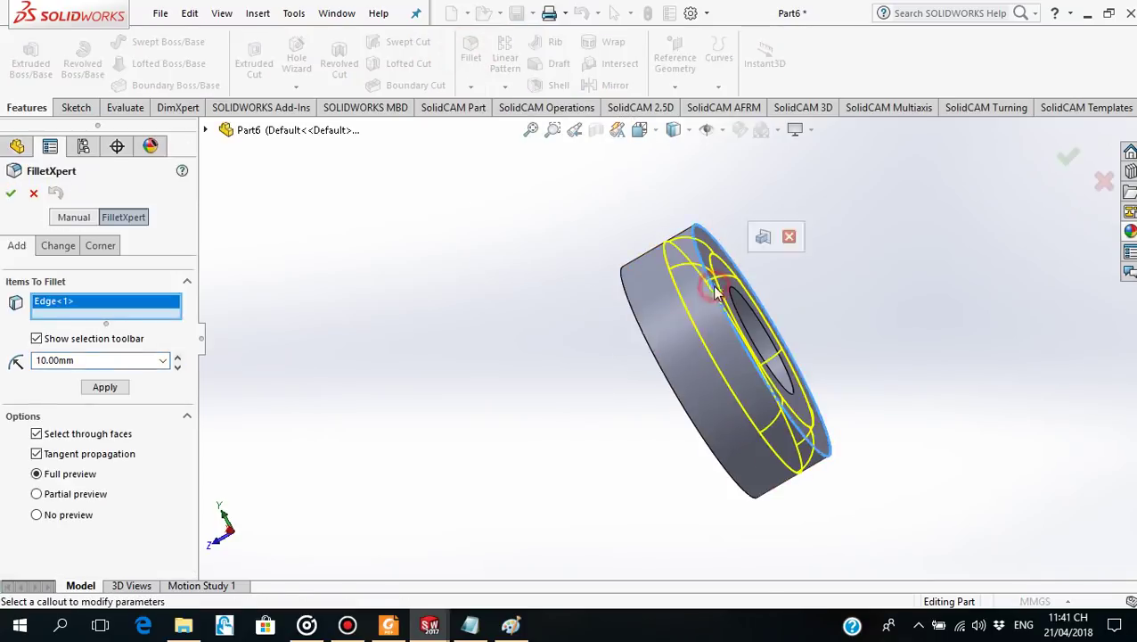
left_click(102, 386)
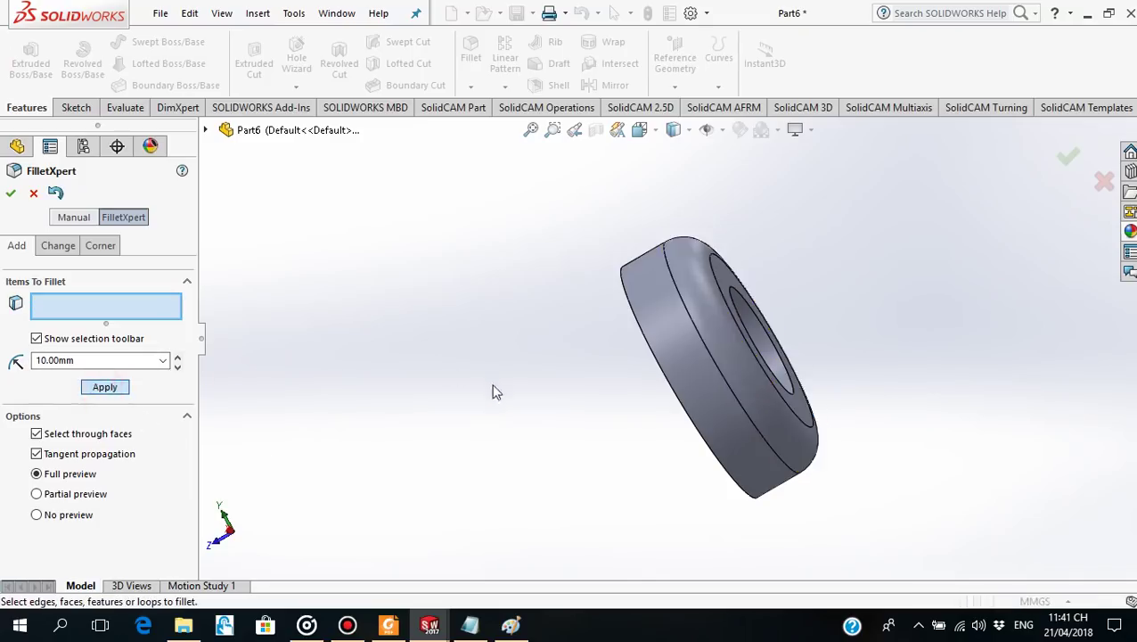
mouse_move(494, 388)
middle_mouse_down()
mouse_move(556, 363)
mouse_move(508, 363)
mouse_move(535, 350)
mouse_move(404, 238)
middle_mouse_up()
left_click(11, 195)
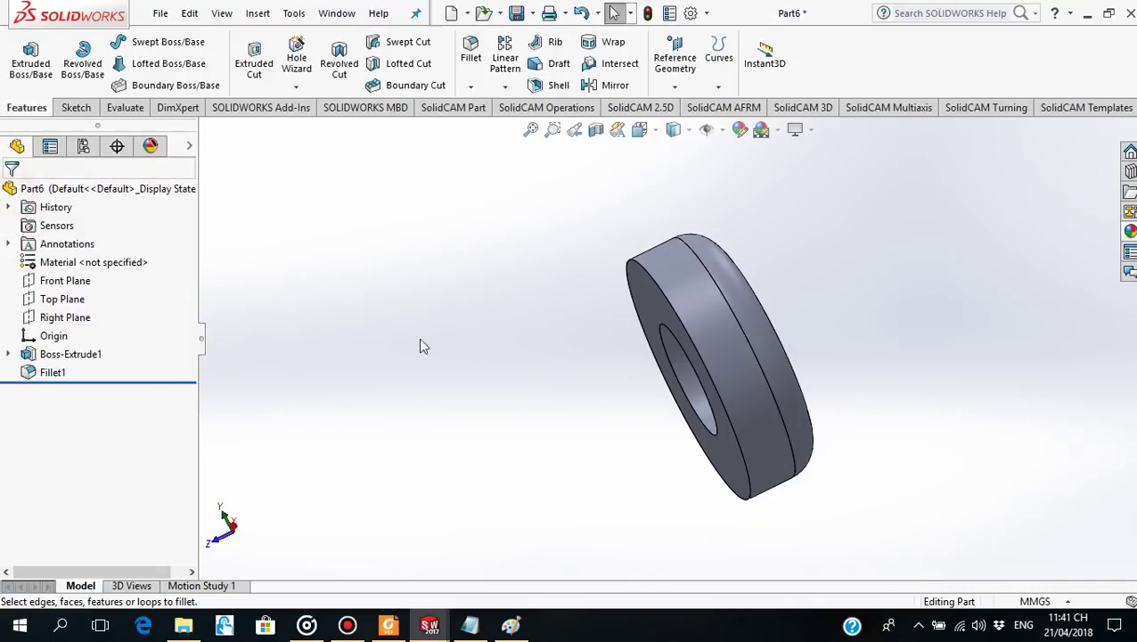
mouse_move(496, 370)
middle_mouse_down()
mouse_move(436, 401)
mouse_move(528, 345)
mouse_move(526, 314)
mouse_move(462, 389)
mouse_move(526, 378)
mouse_move(568, 345)
middle_mouse_up()
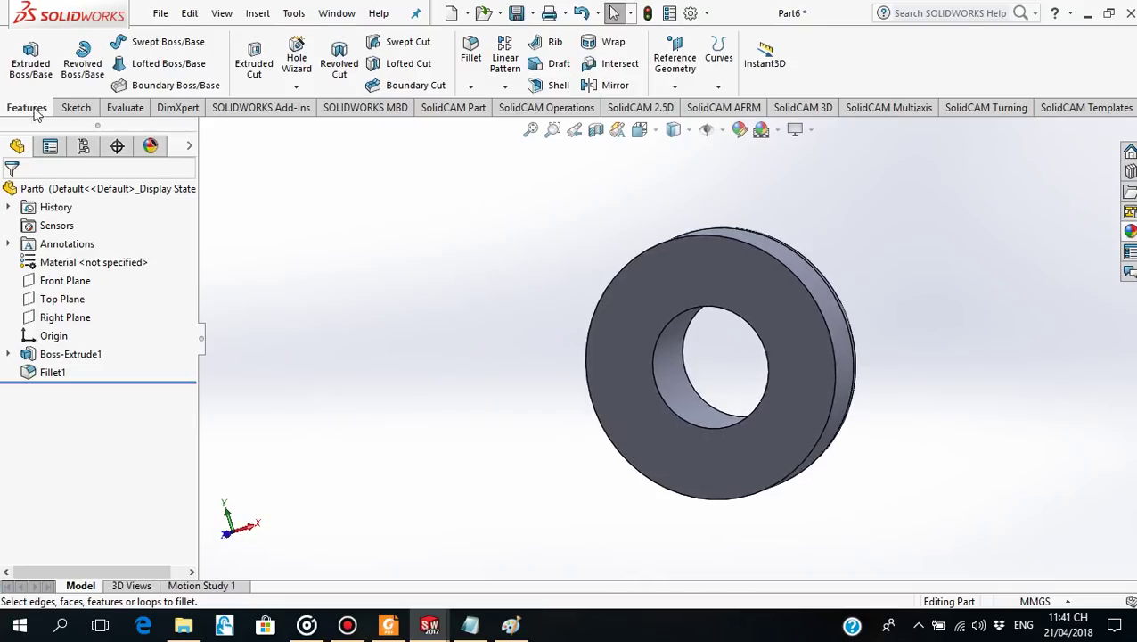
Start a Cut-Extrude using Sketch1 from Boss-Extrude1 as the profile.
left_click(255, 79)
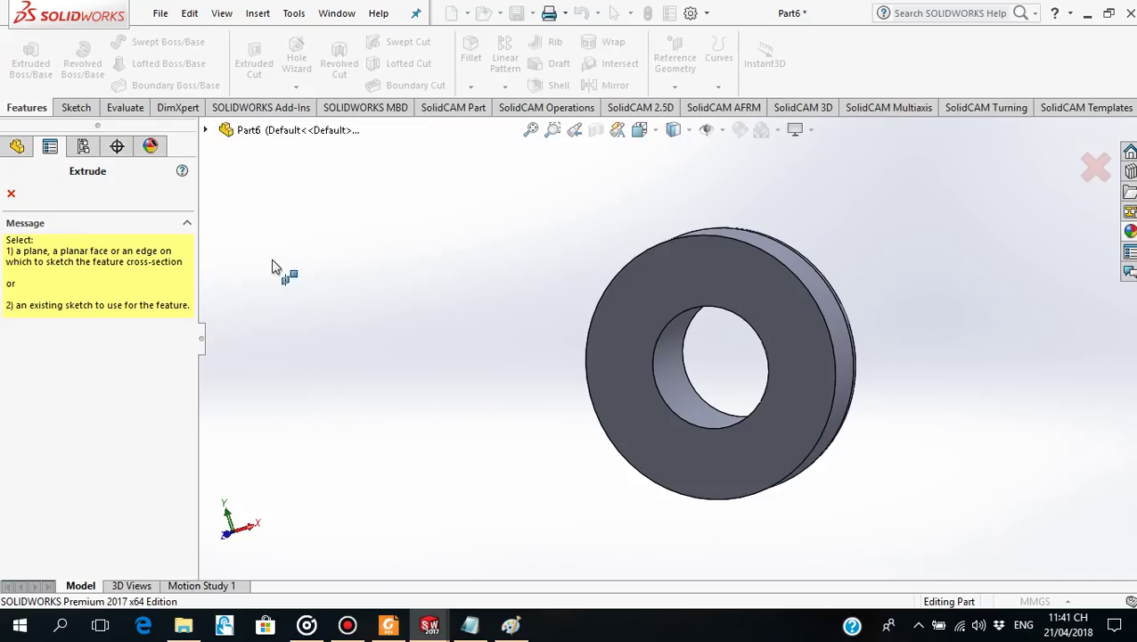
left_click(206, 131)
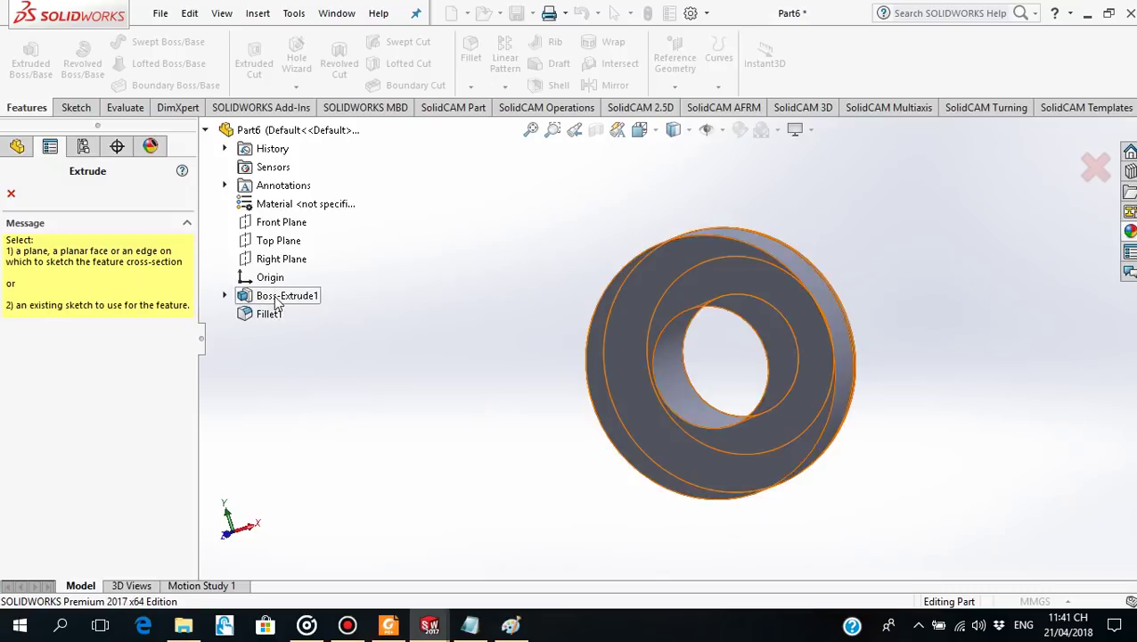
left_click(224, 296)
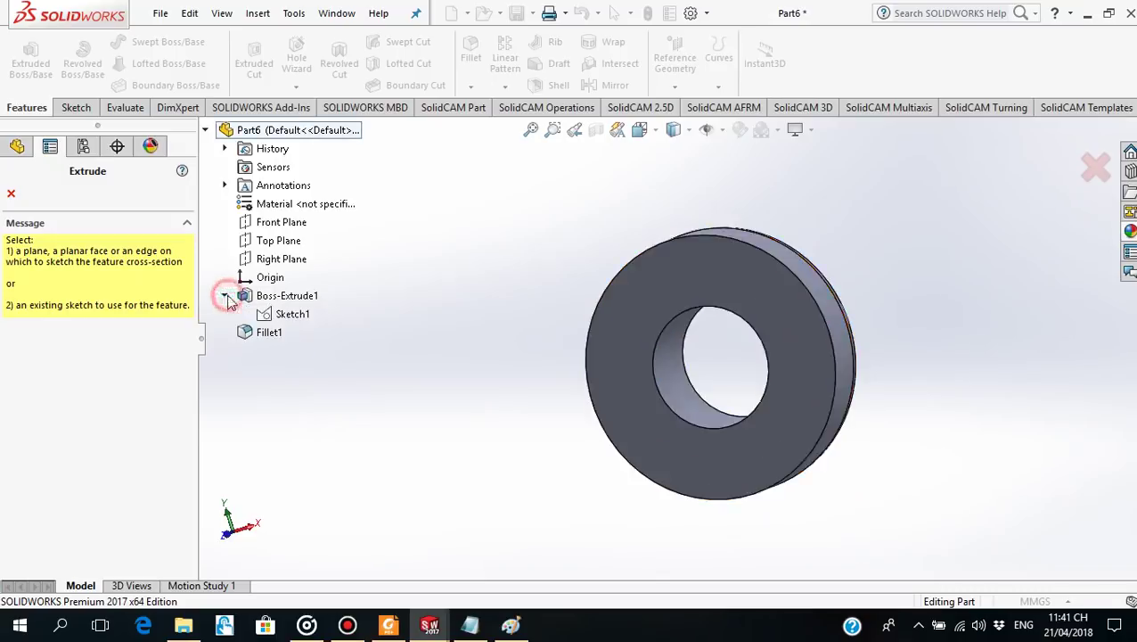
left_click(284, 314)
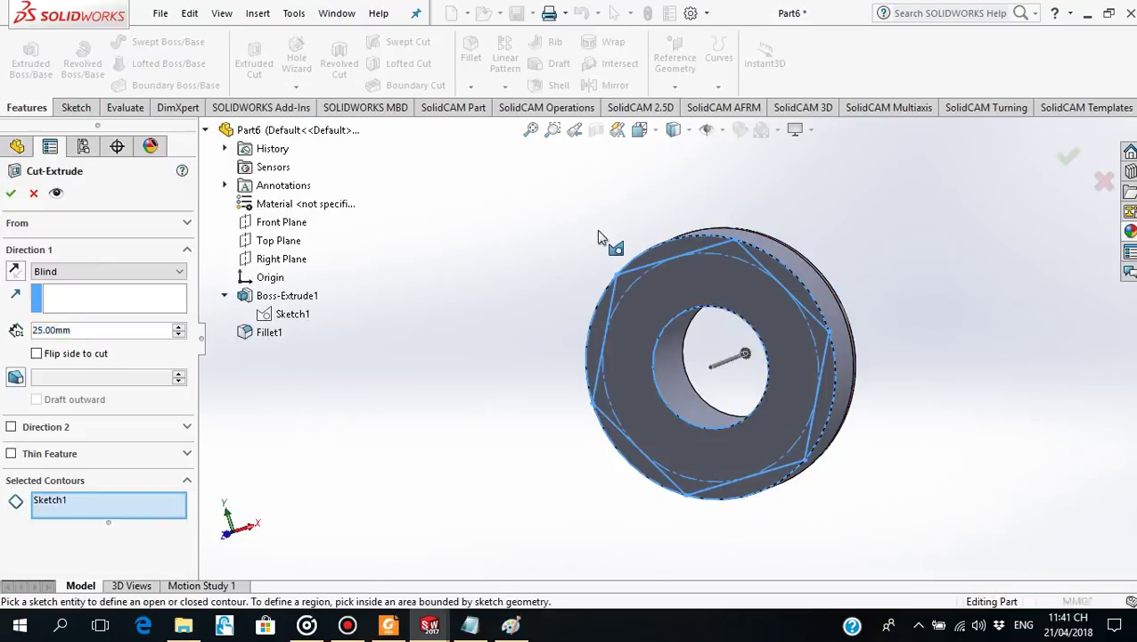
mouse_move(596, 229)
middle_mouse_down()
mouse_move(545, 299)
mouse_move(585, 233)
middle_mouse_up()
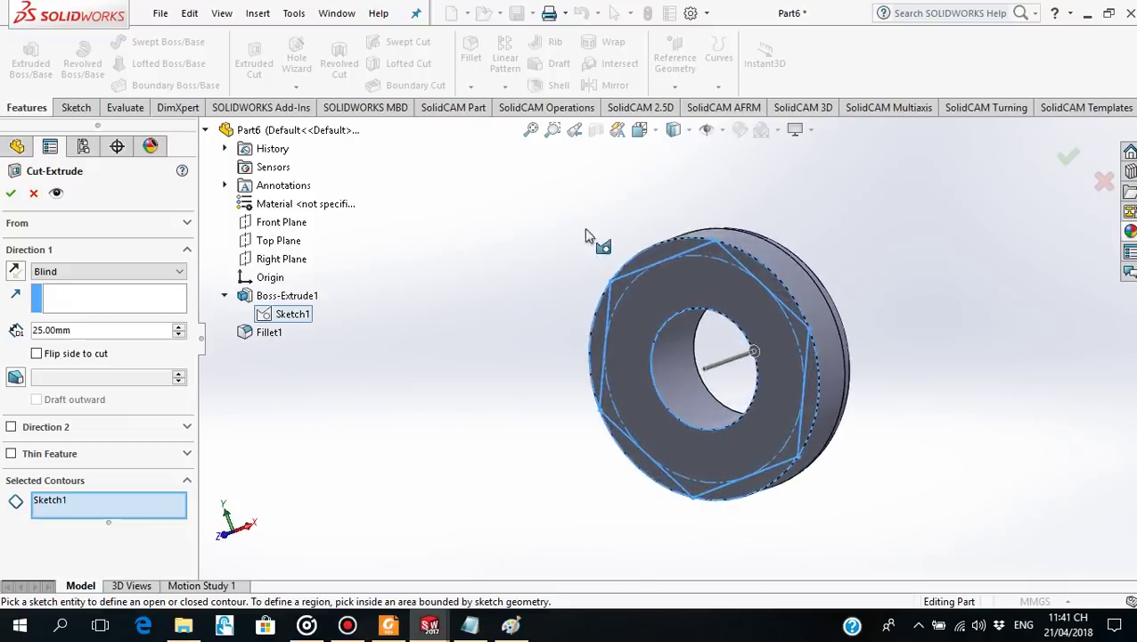
Cut the six regions between hexagon and outer circle Through All.
left_click(648, 257)
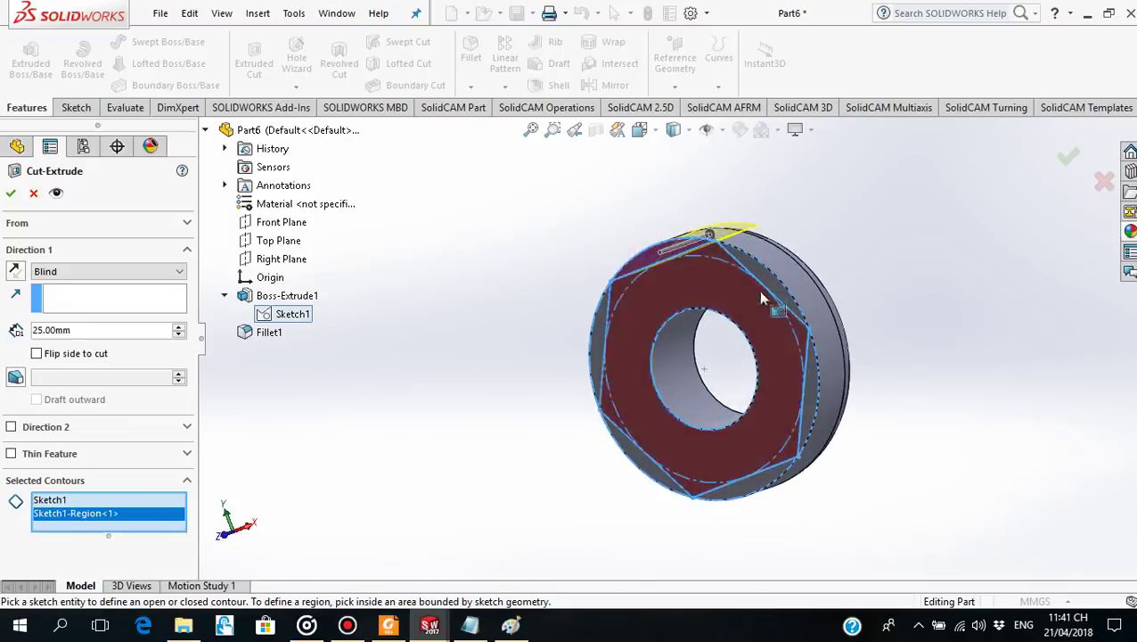
left_click(776, 307)
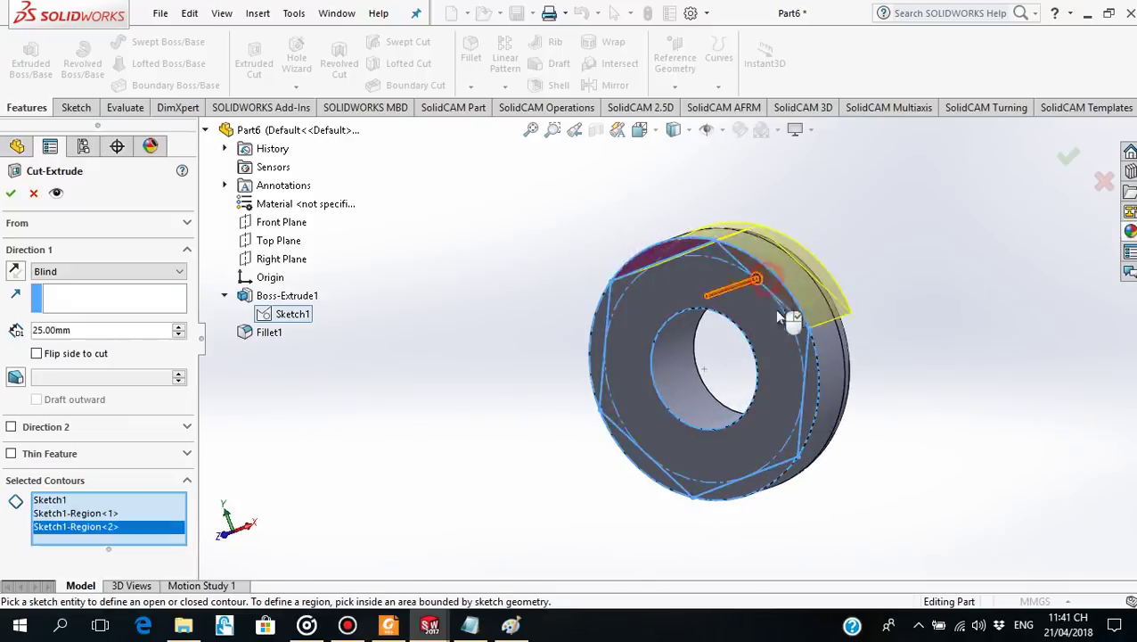
left_click(809, 395)
left_click(764, 486)
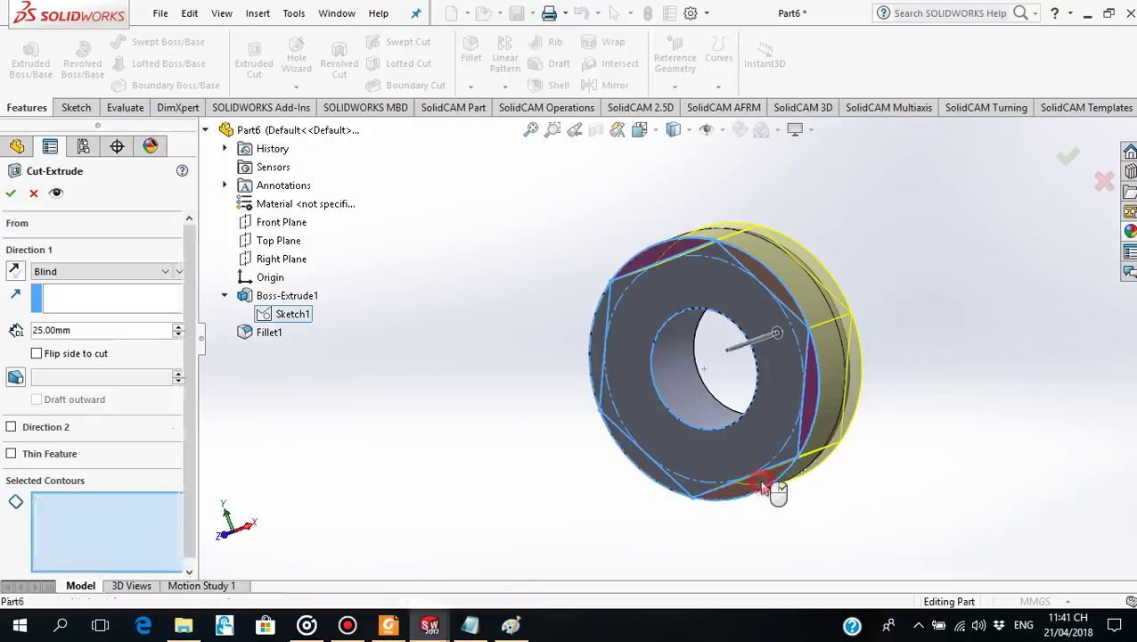
left_click(664, 475)
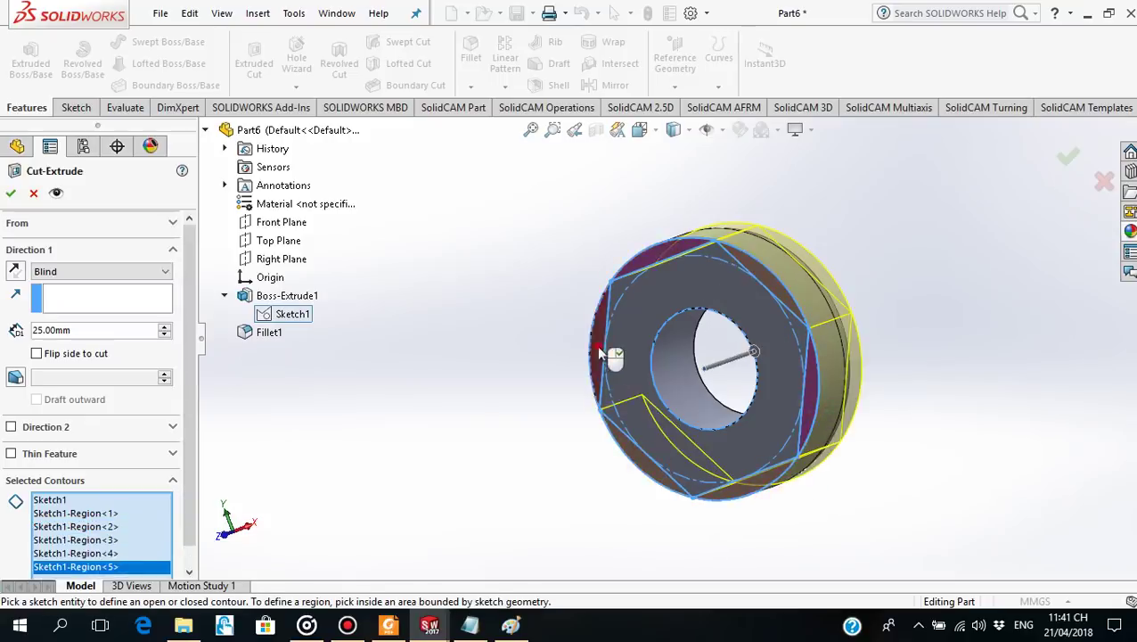
left_click(599, 349)
mouse_move(876, 283)
middle_mouse_down()
mouse_move(841, 297)
mouse_move(919, 291)
mouse_move(894, 251)
middle_mouse_up()
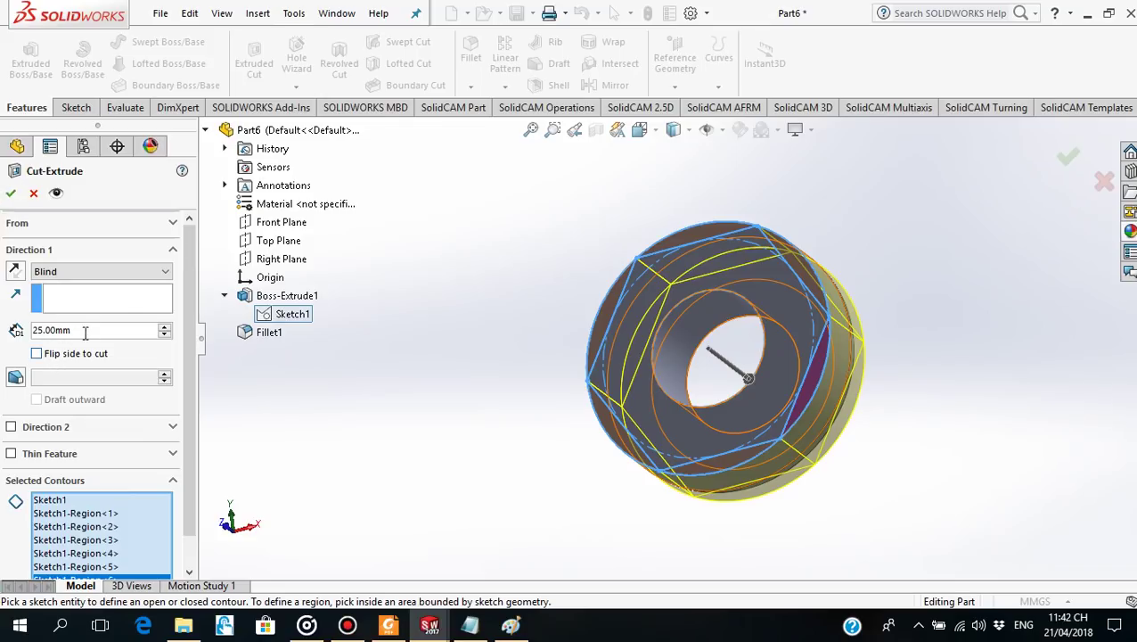
left_click(165, 273)
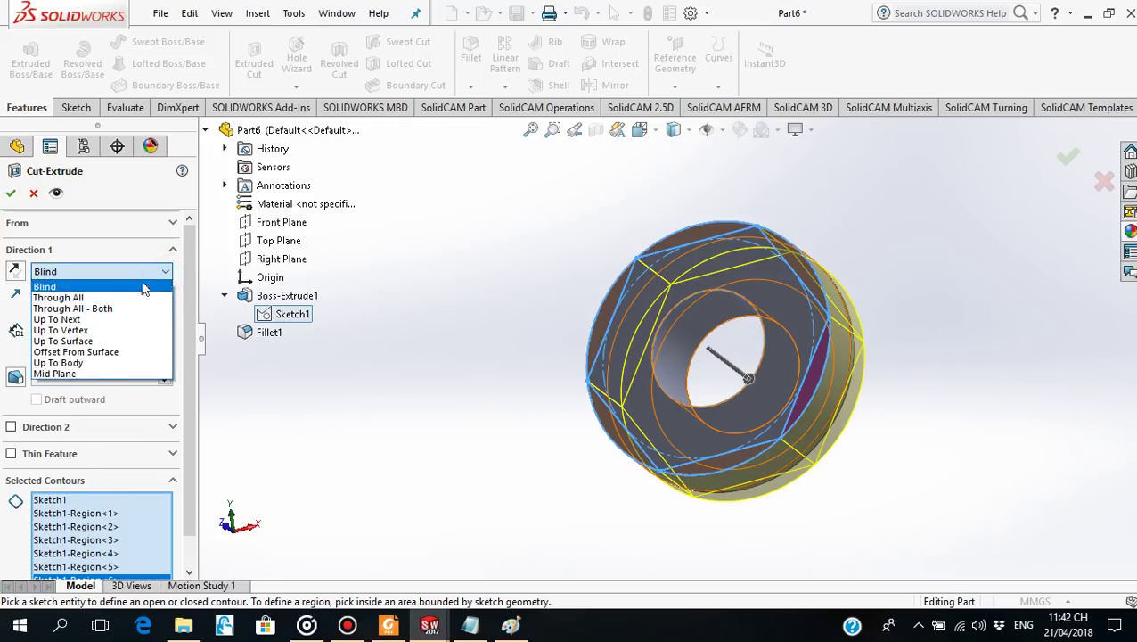
left_click(82, 298)
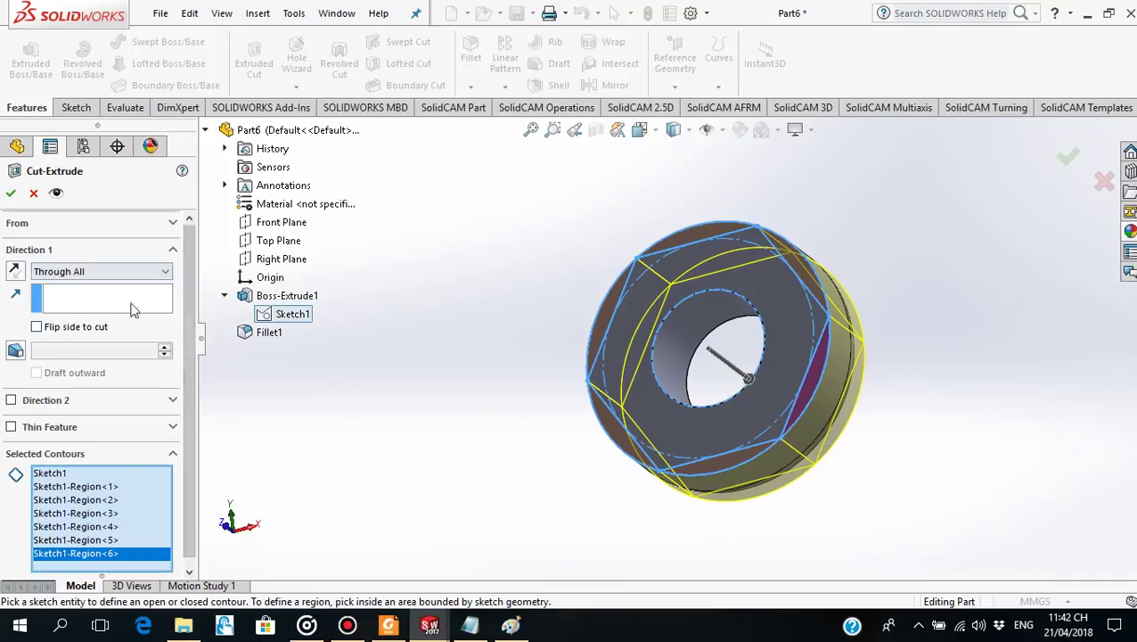
left_click(10, 196)
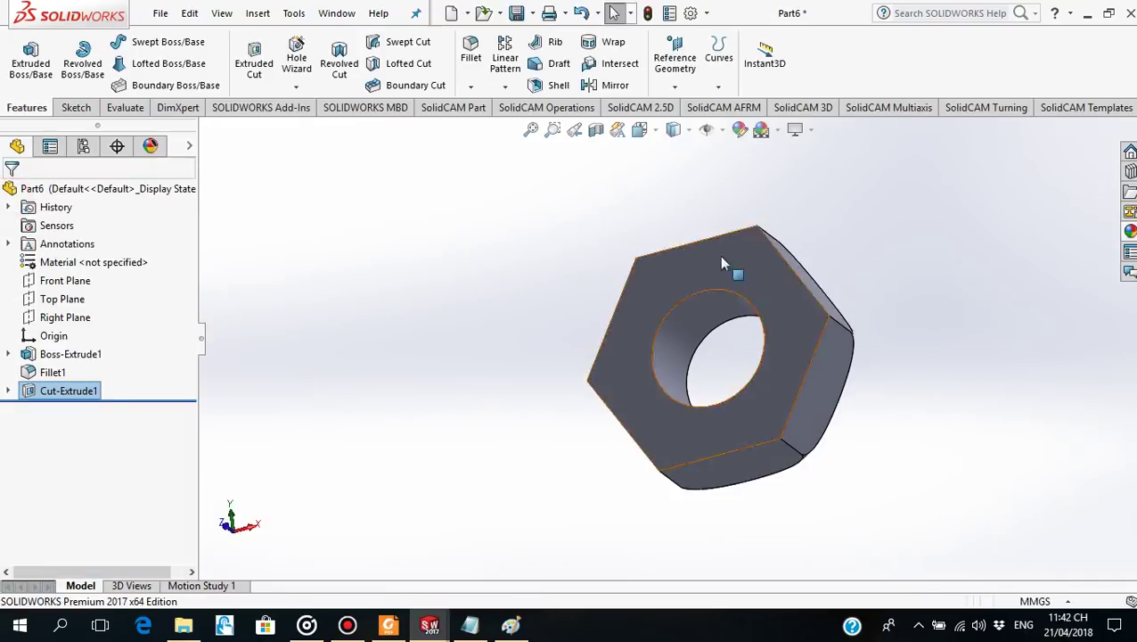
mouse_move(660, 314)
middle_mouse_down()
mouse_move(569, 324)
mouse_move(553, 312)
mouse_move(727, 297)
mouse_move(784, 204)
mouse_move(860, 279)
mouse_move(928, 262)
mouse_move(905, 279)
mouse_move(722, 283)
mouse_move(827, 244)
mouse_move(682, 269)
middle_mouse_up()
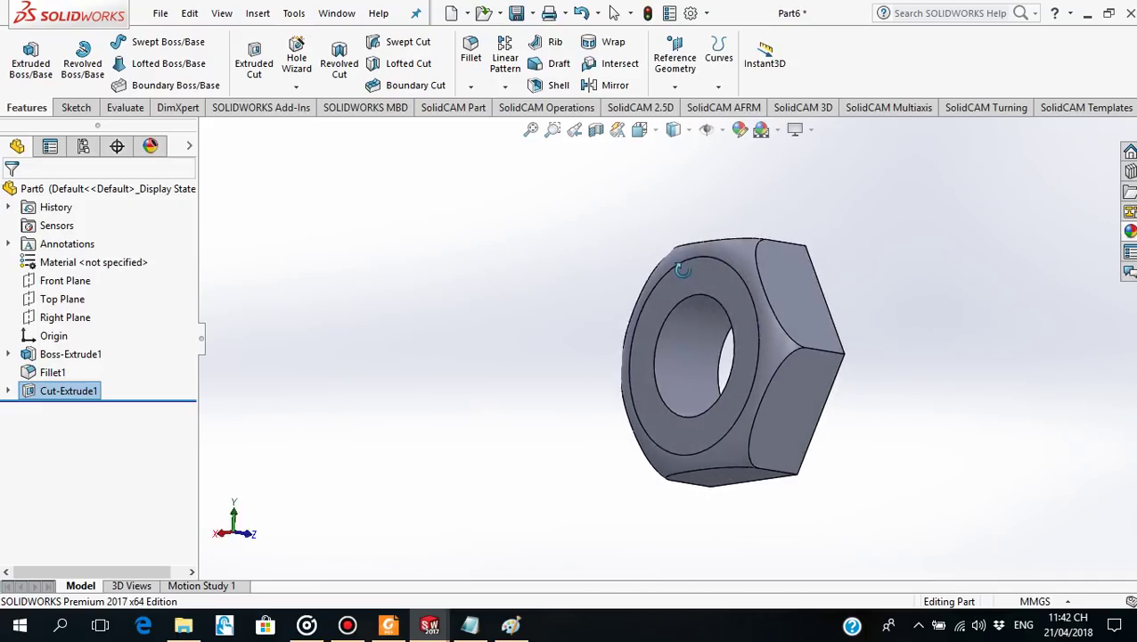
left_click(655, 134)
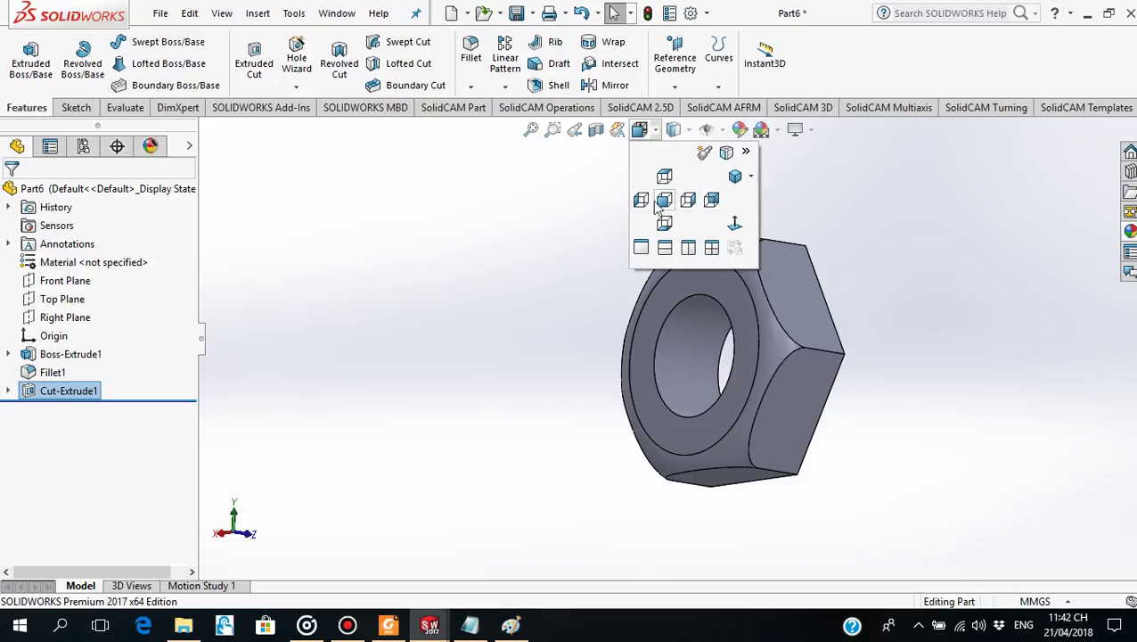
left_click(734, 223)
scroll(680, 355, "up", 2)
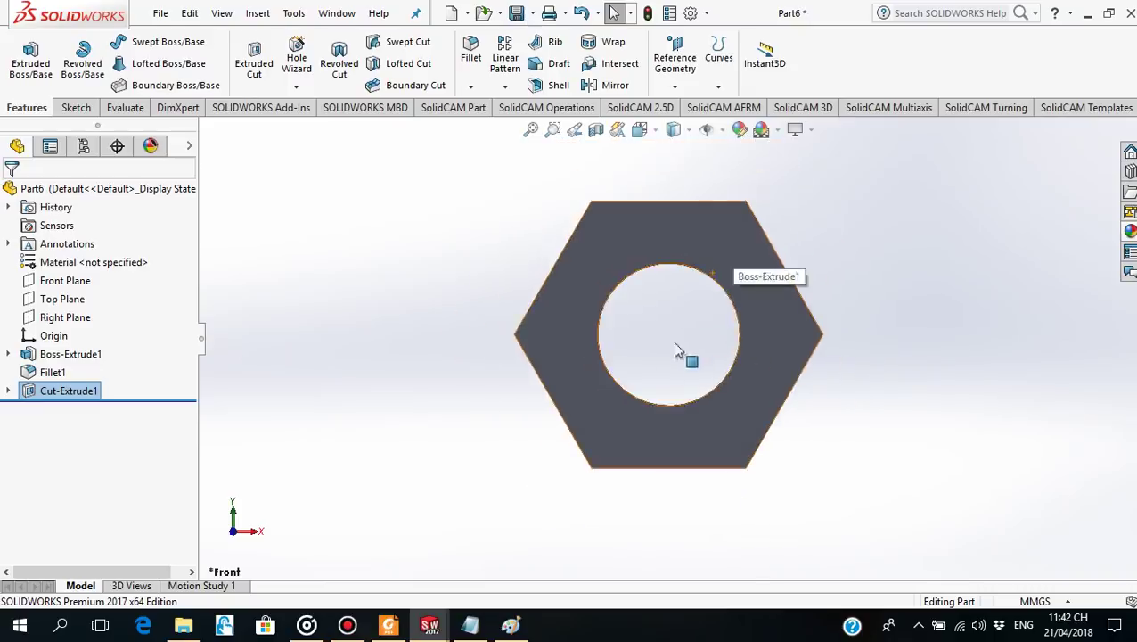
mouse_move(680, 355)
middle_mouse_down()
mouse_move(771, 343)
mouse_move(731, 183)
middle_mouse_up()
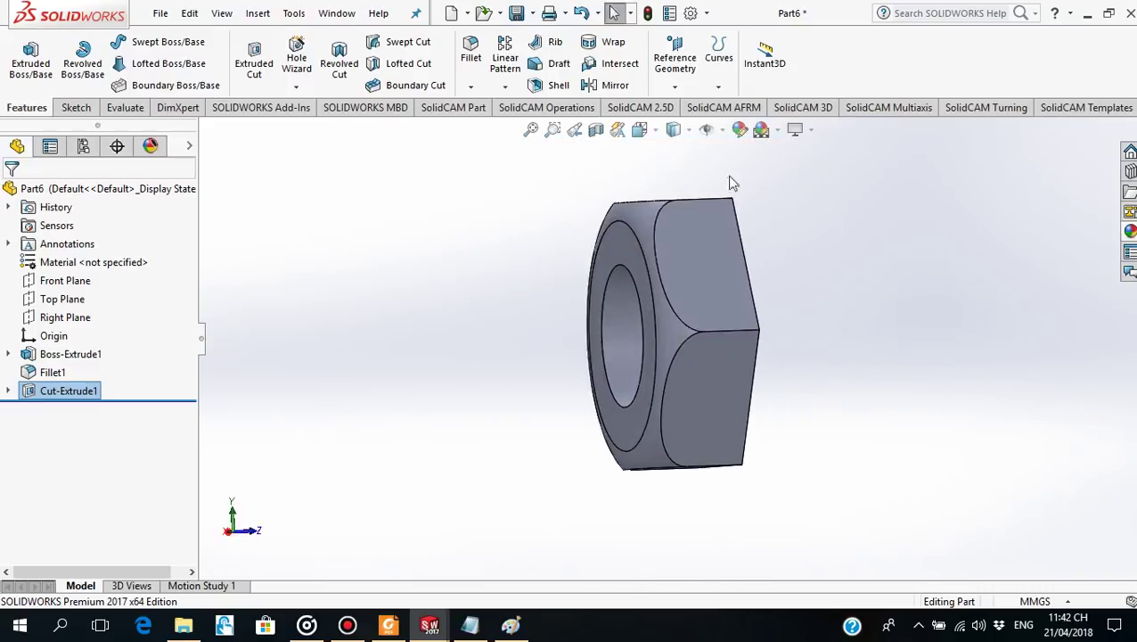
left_click(675, 129)
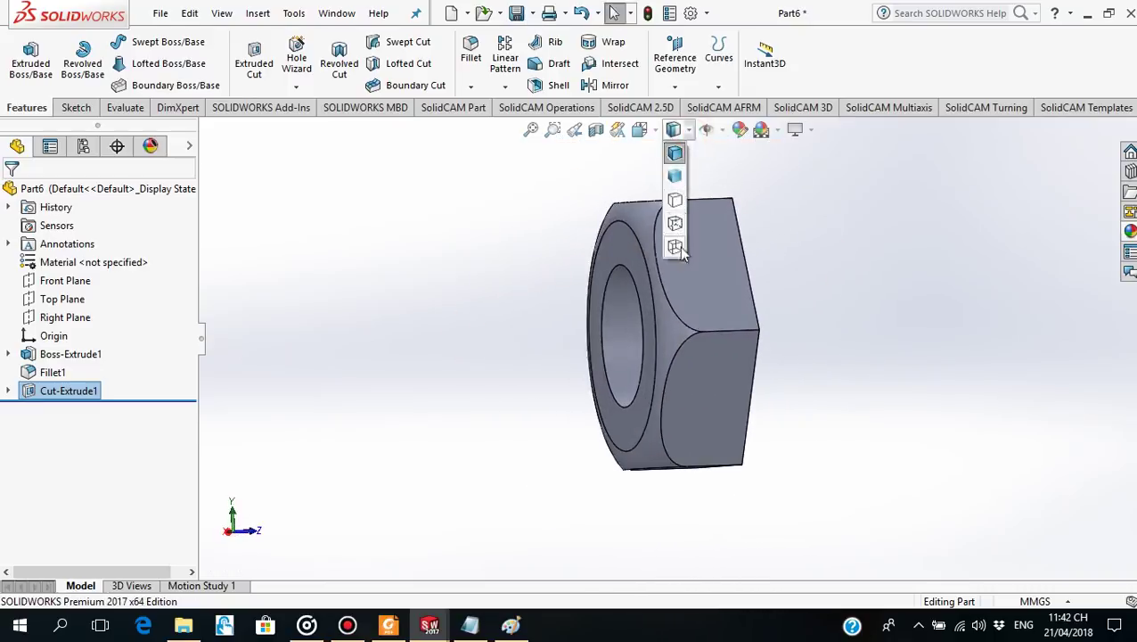
mouse_move(664, 276)
middle_mouse_down()
mouse_move(782, 254)
mouse_move(782, 282)
mouse_move(843, 294)
mouse_move(705, 295)
mouse_move(706, 254)
mouse_move(744, 234)
mouse_move(806, 297)
mouse_move(838, 296)
mouse_move(767, 294)
mouse_move(818, 276)
middle_mouse_up()
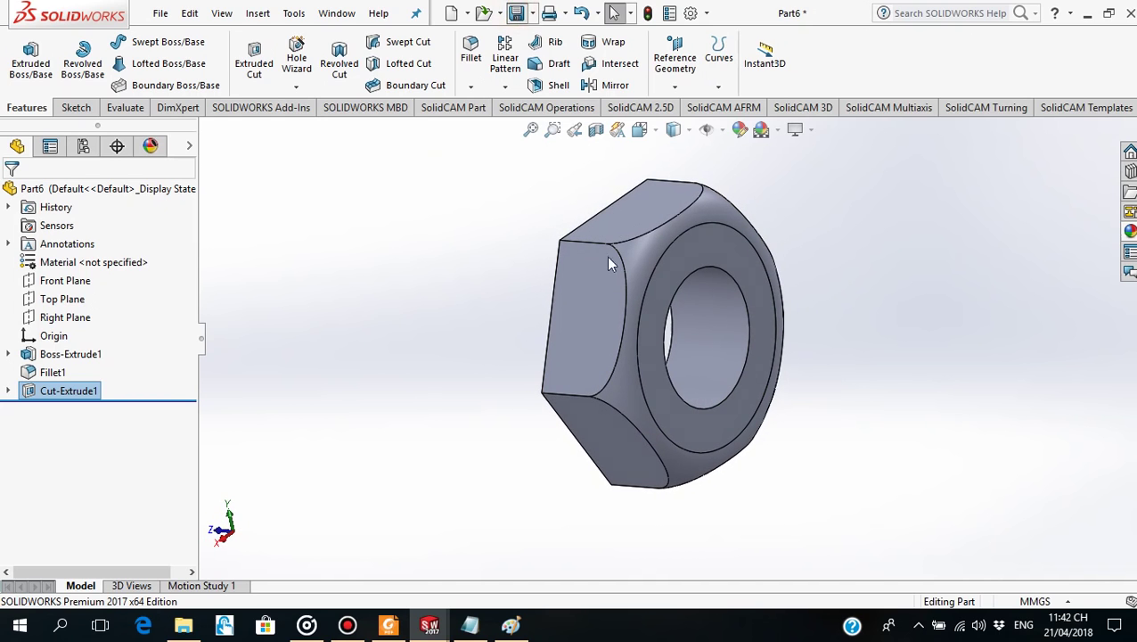
Save the hex nut as Daioc and bring up the Butterfly Valve Assembly PDF.
key("ctrl+s")
type("Daioc")
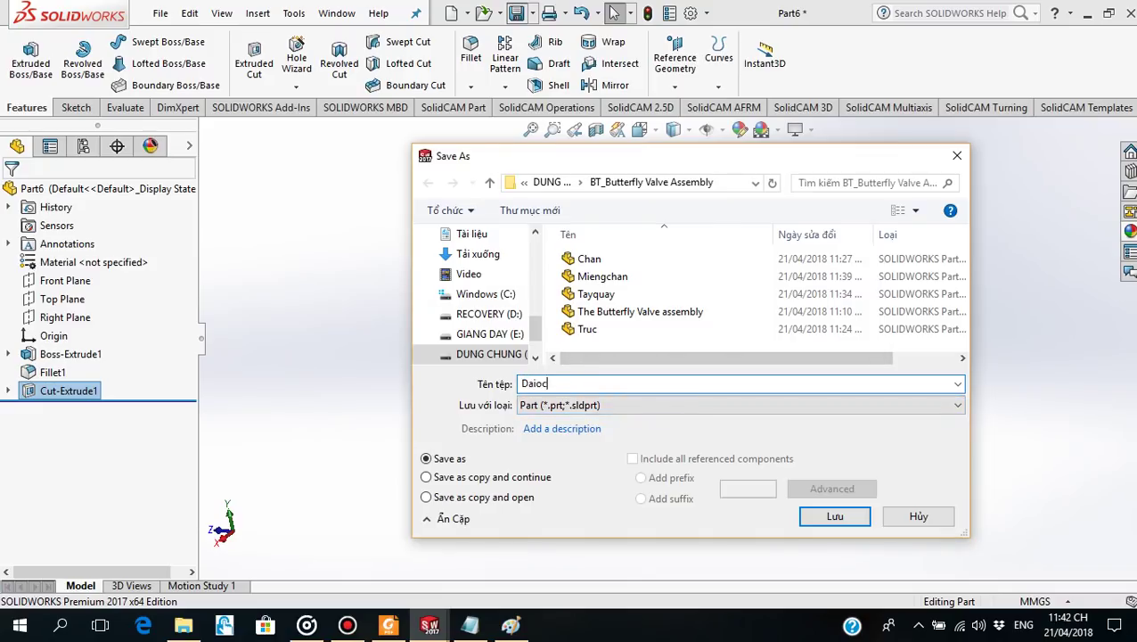
left_click(846, 519)
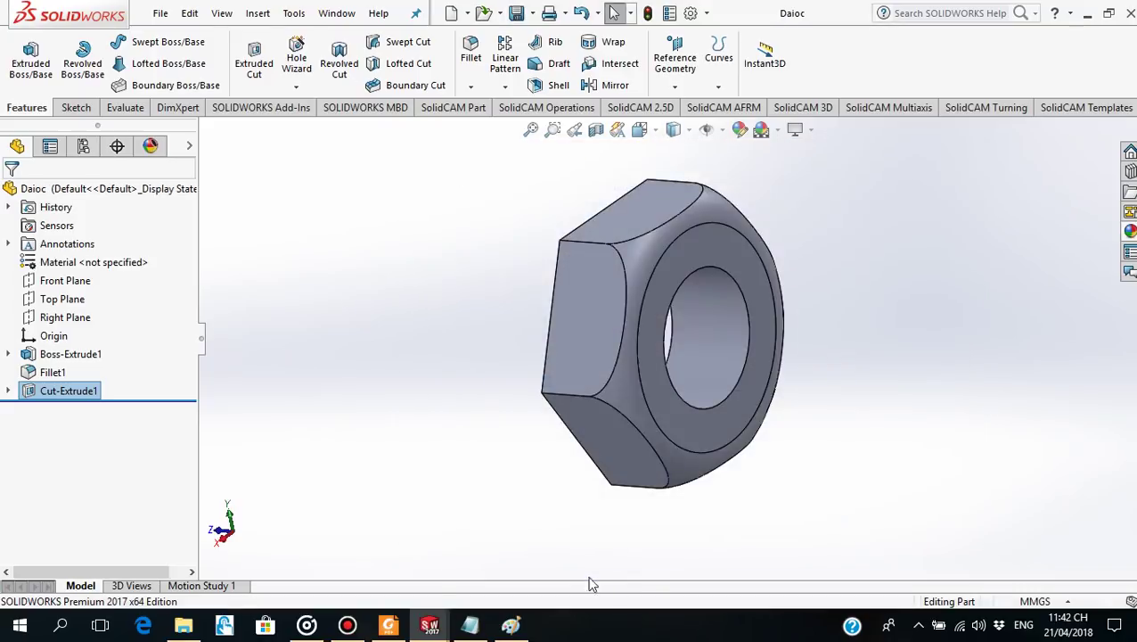
left_click(390, 622)
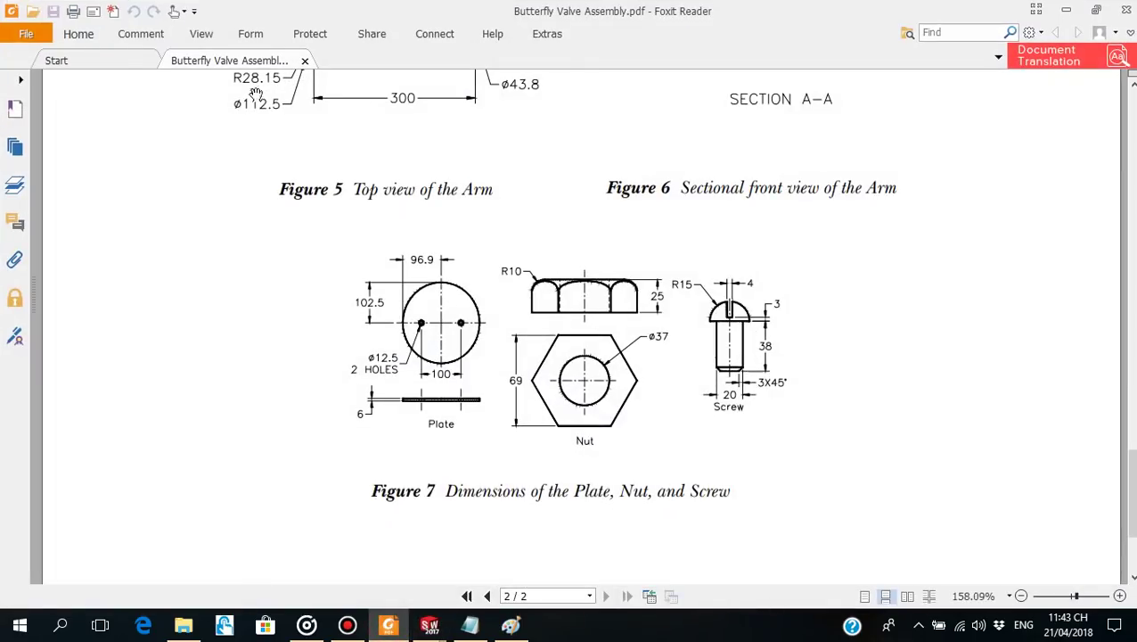
In Paint, cut the Screw drawing from the Figure 7 copy, then return to SOLIDWORKS.
left_click(526, 634)
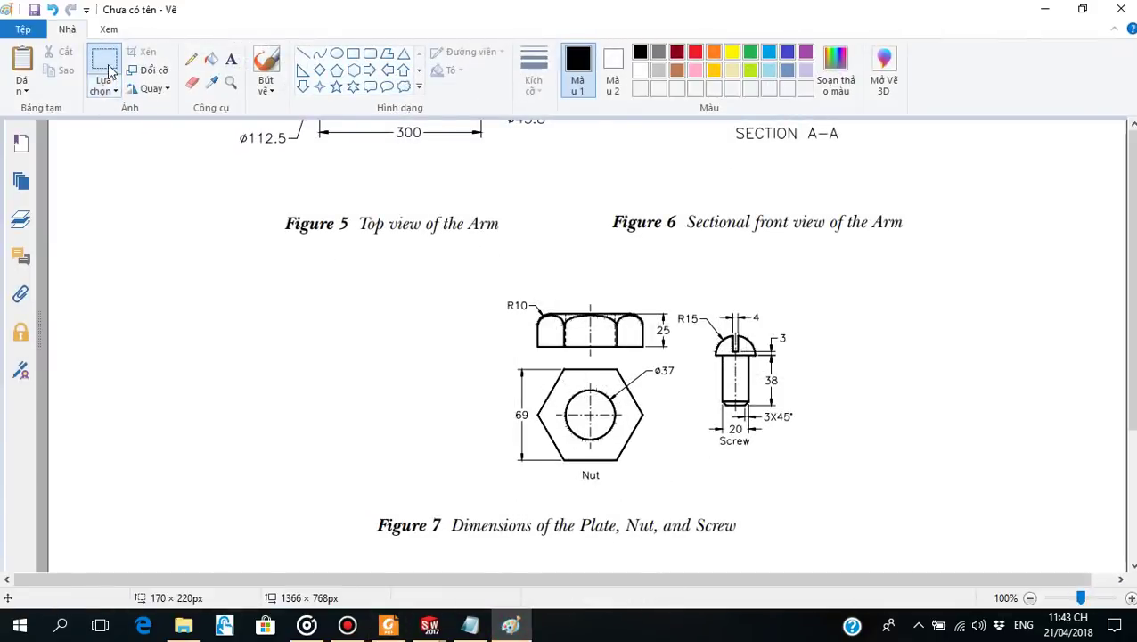
left_click(104, 60)
mouse_move(676, 304)
left_mouse_down()
mouse_move(802, 449)
mouse_move(805, 438)
mouse_move(800, 448)
left_mouse_up()
right_click(751, 379)
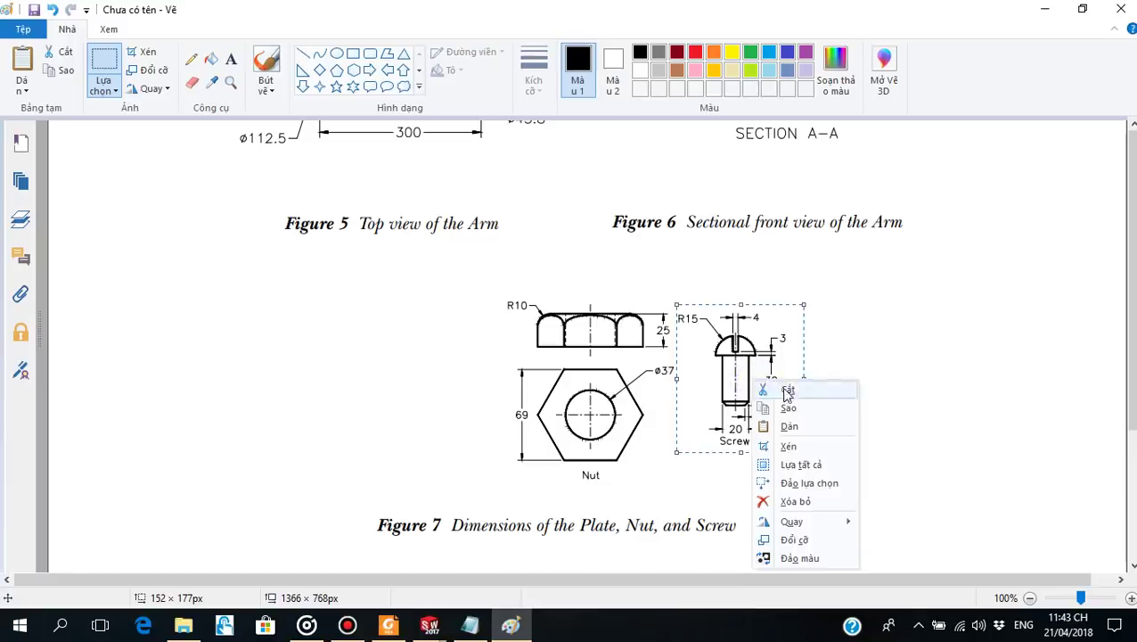
left_click(777, 389)
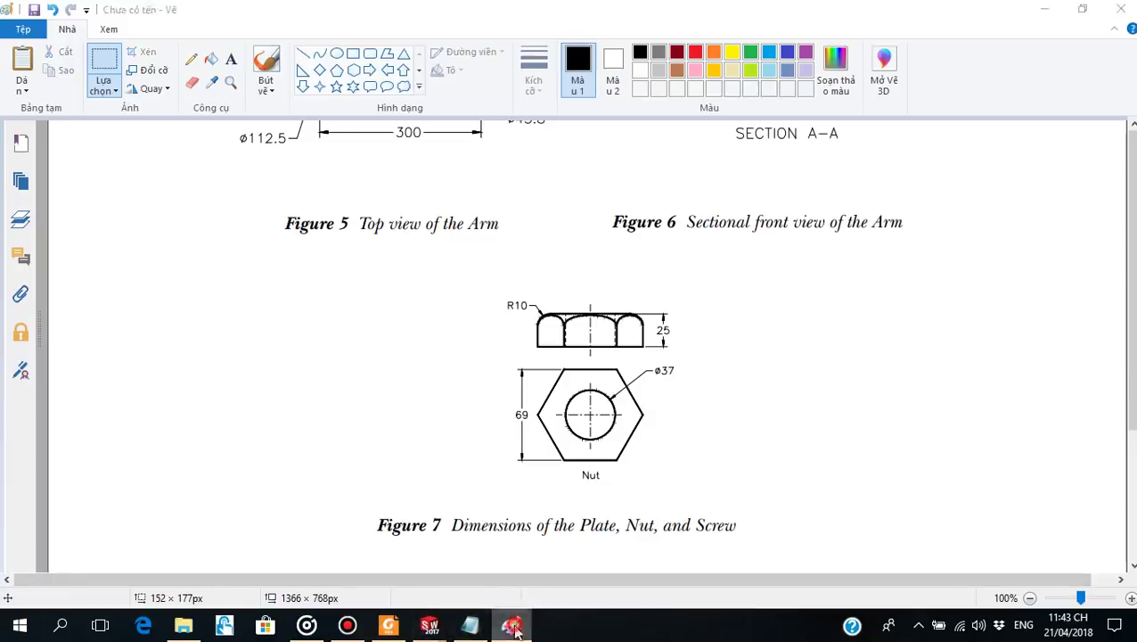
left_click(389, 624)
left_click(430, 627)
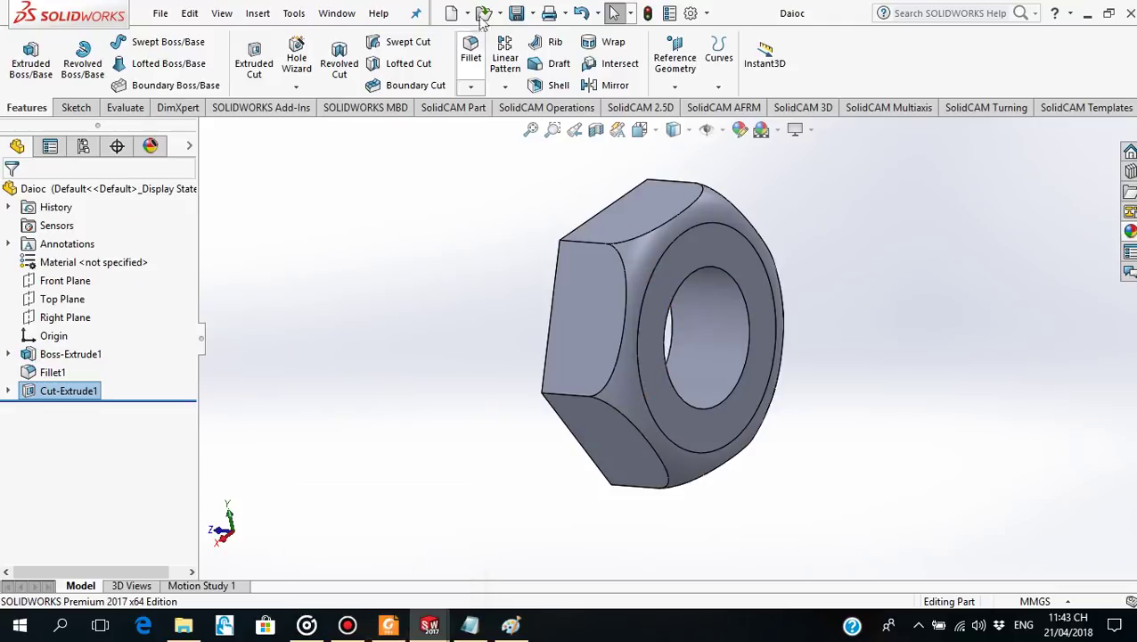
Create new part Part7 and begin Sketch1 on its Front Plane, viewed face-on.
left_click(451, 13)
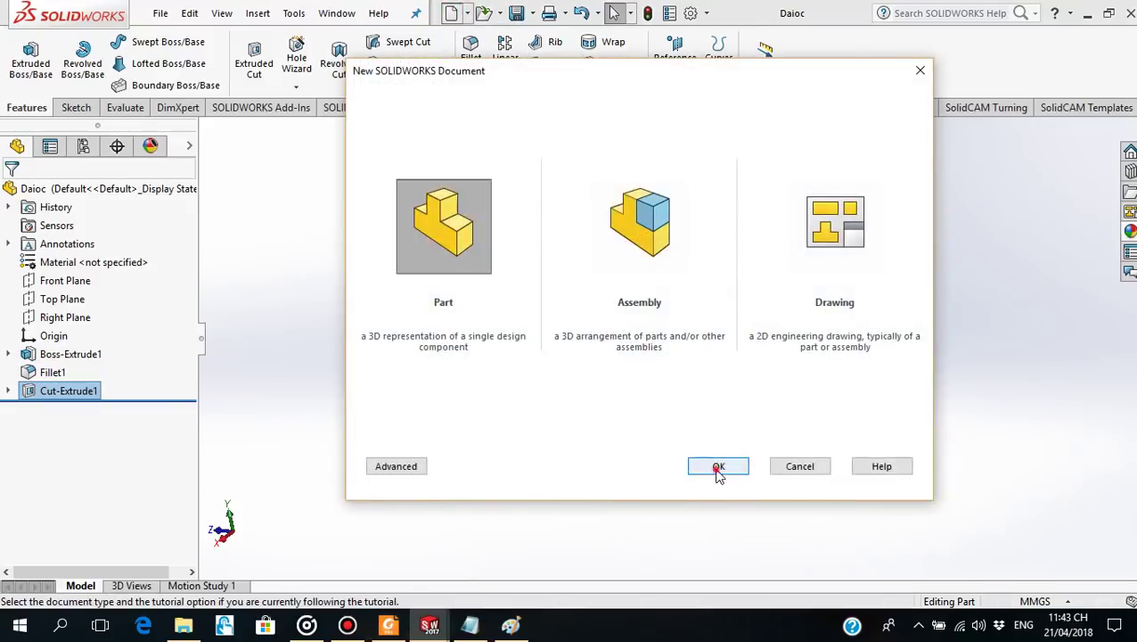
left_click(719, 468)
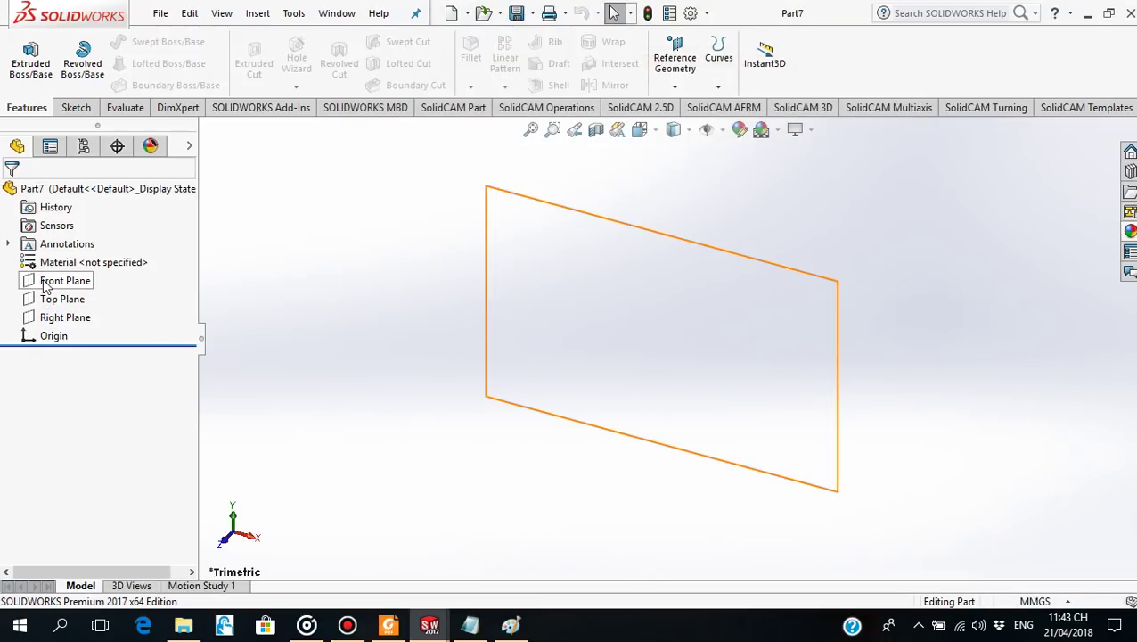
left_click(26, 282)
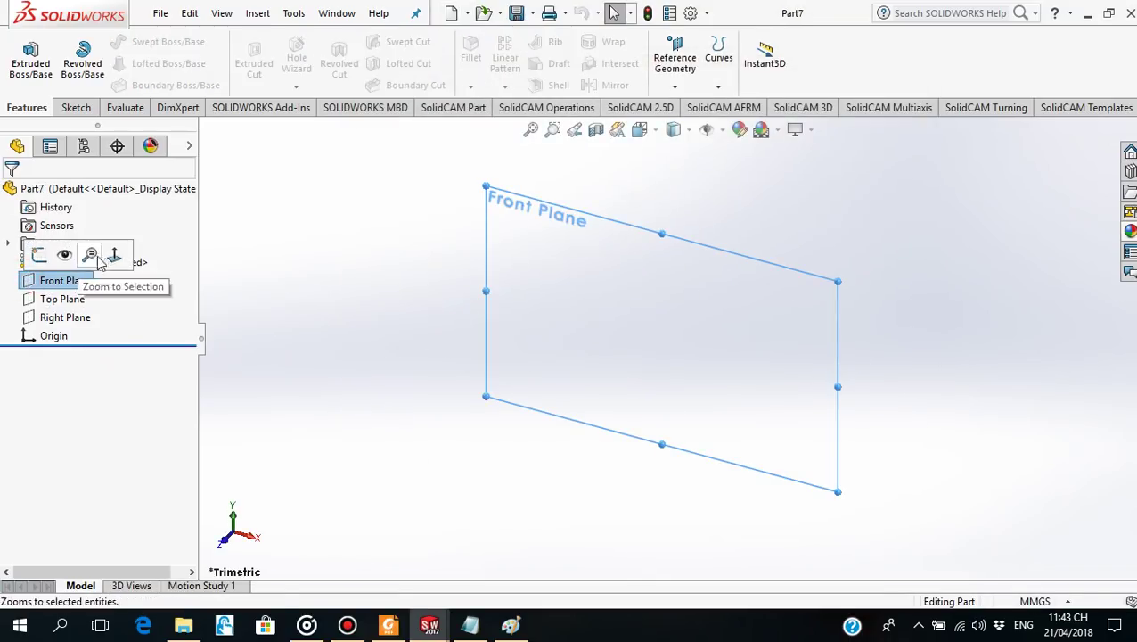
left_click(109, 253)
left_click(26, 280)
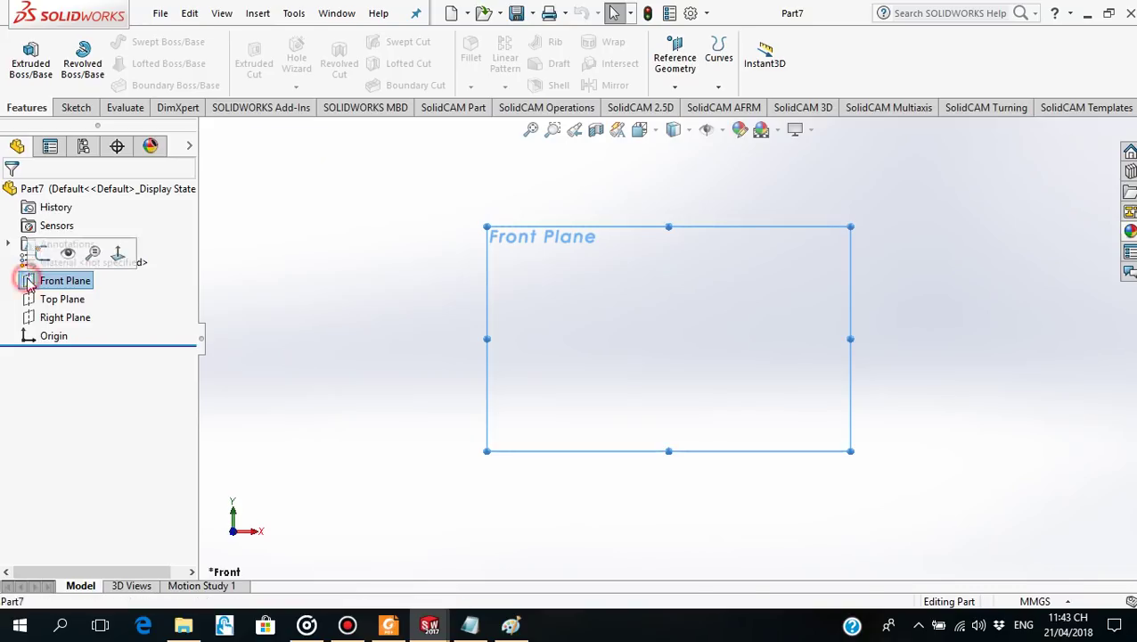
left_click(43, 253)
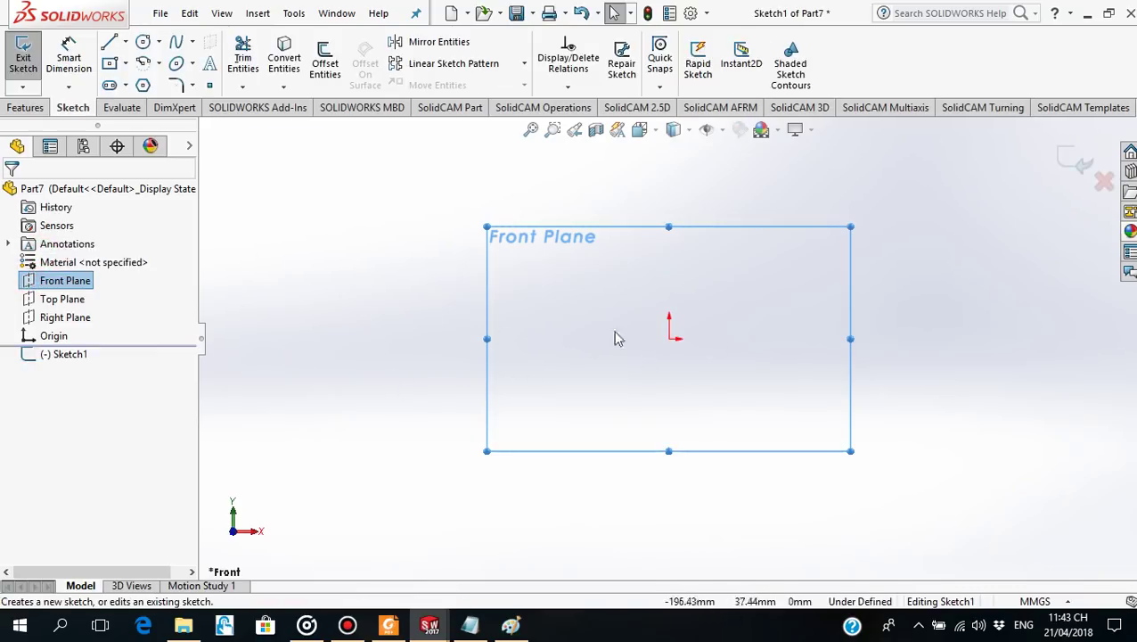
left_click(389, 351)
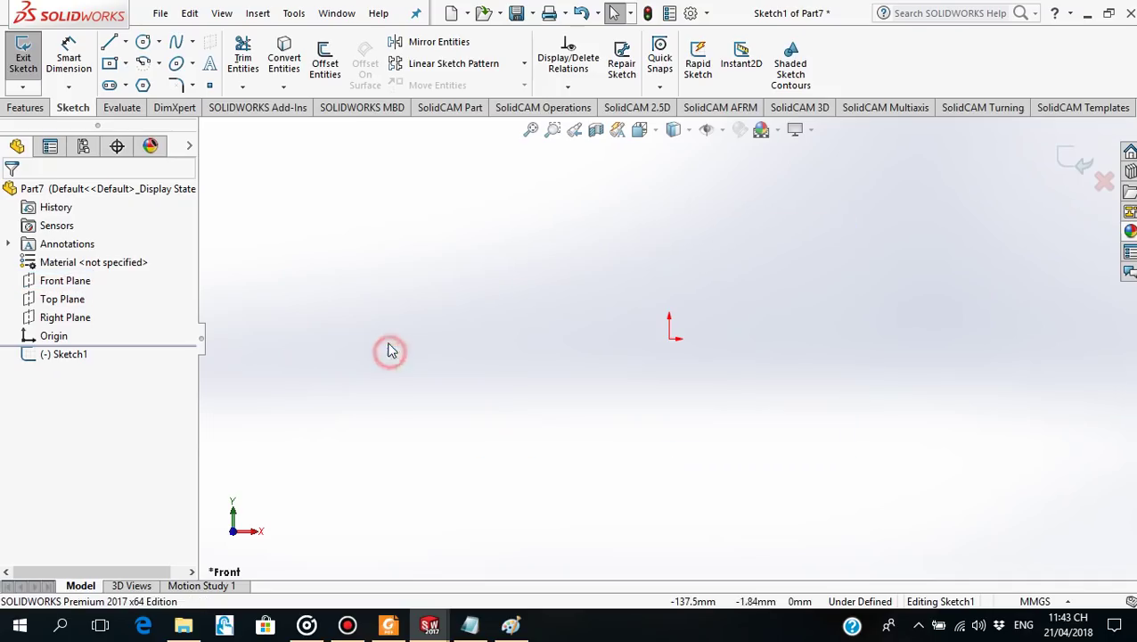
left_click(610, 431)
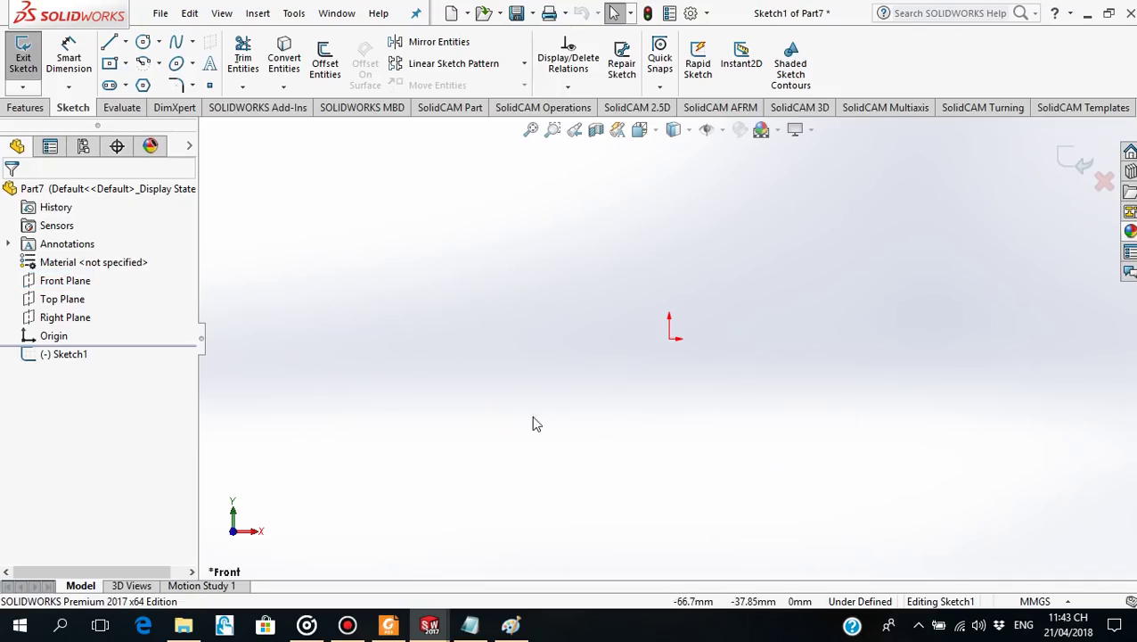
scroll(531, 415, "down", 2)
Place the pasted screw drawing in the sketch and shift it right of the origin.
mouse_move(295, 178)
left_mouse_down()
mouse_move(603, 340)
mouse_move(616, 323)
left_mouse_up()
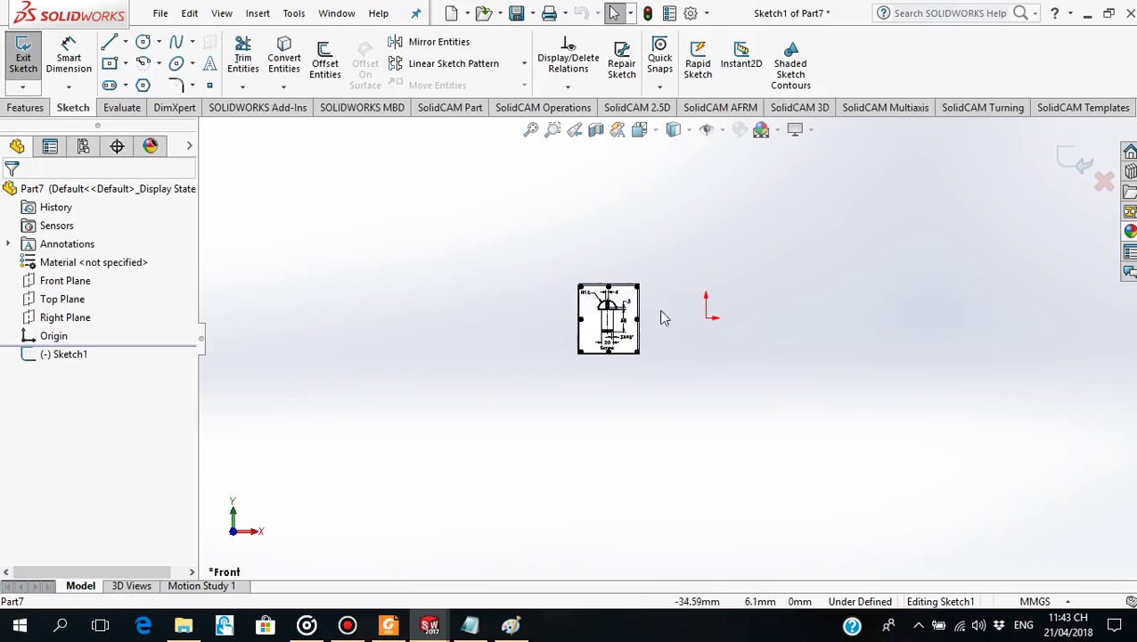
left_click_drag(436, 337, 525, 331)
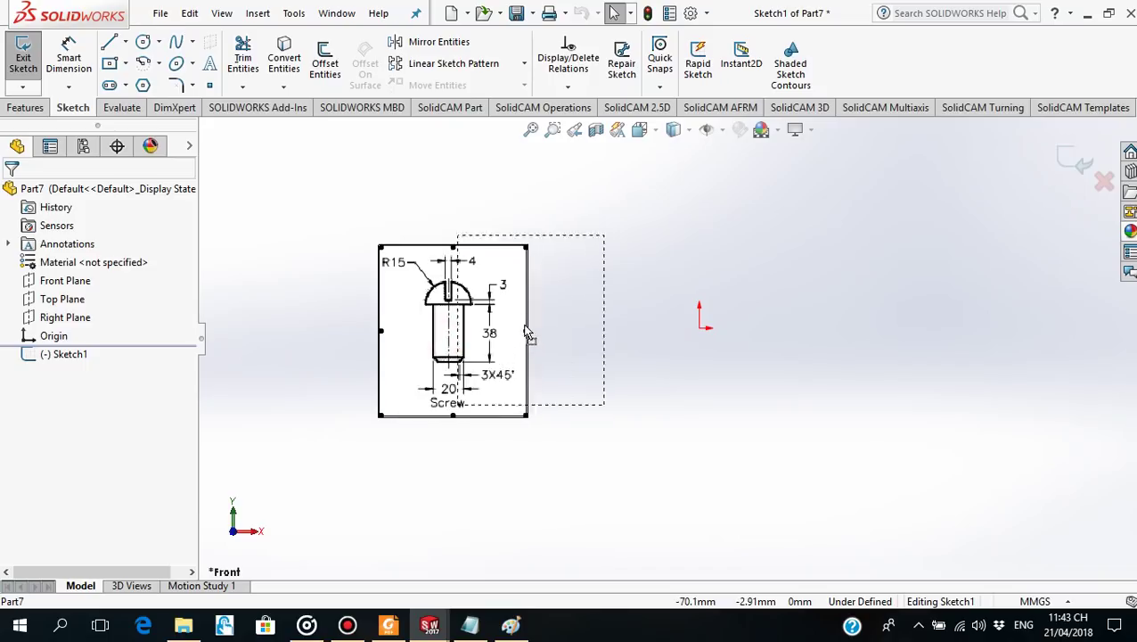
scroll(826, 334, "down", 1)
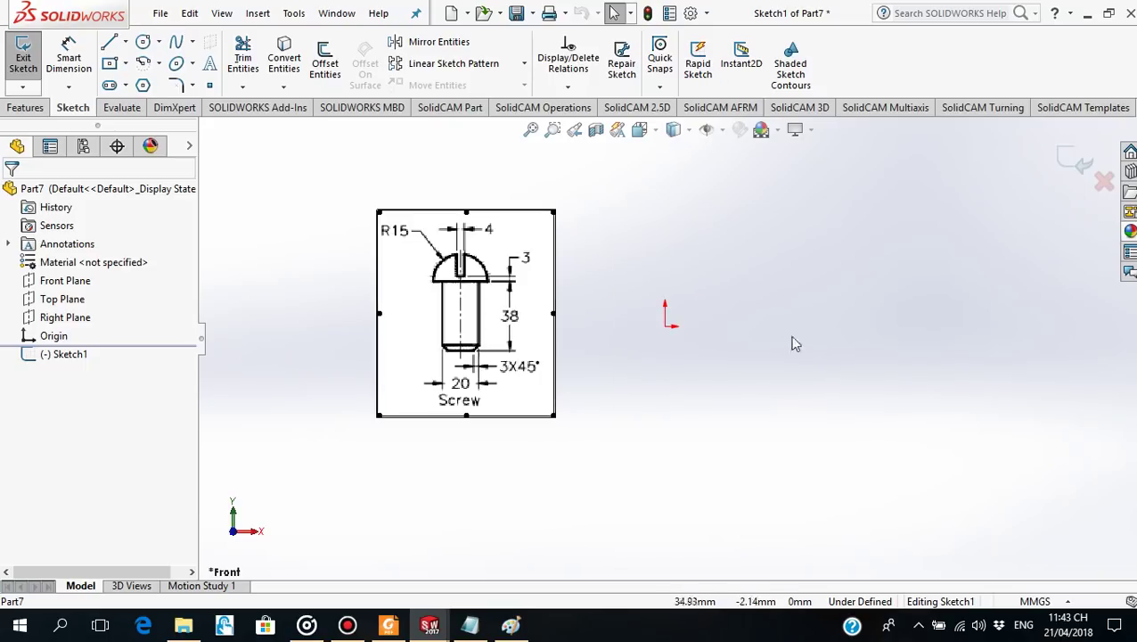
Draw a vertical centerline through the origin as the revolve axis.
left_click(126, 43)
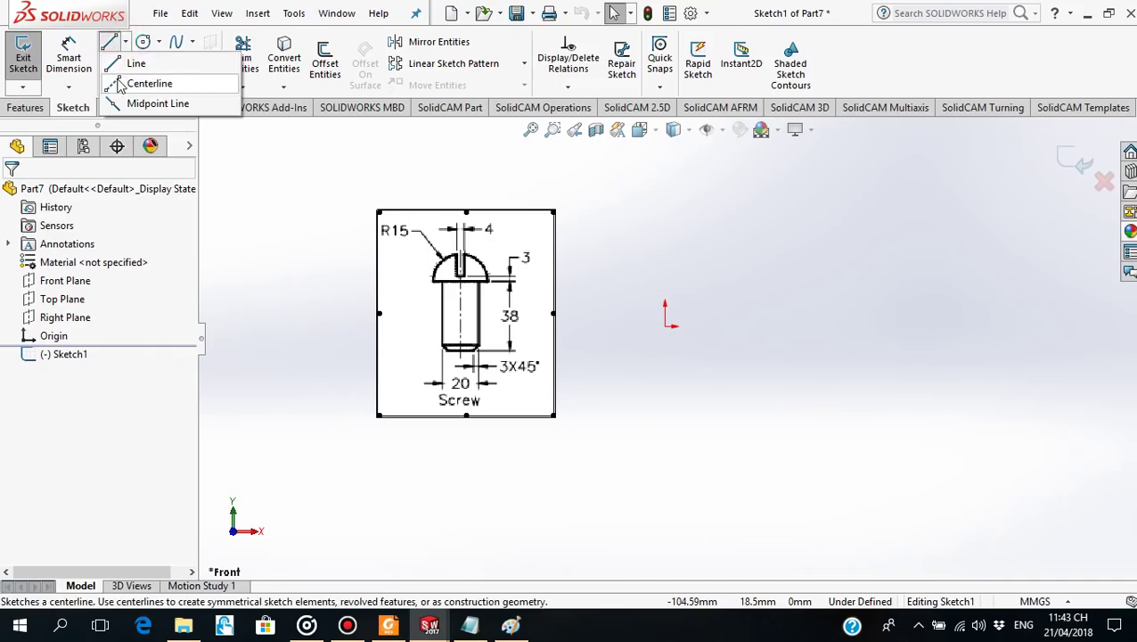
left_click(147, 83)
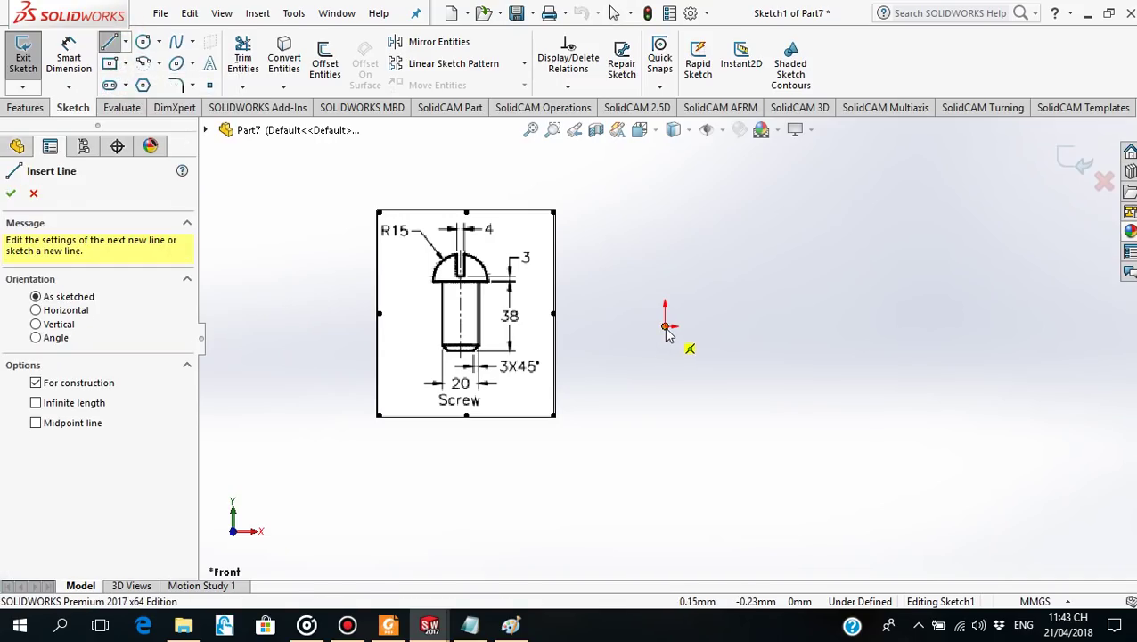
left_click(664, 221)
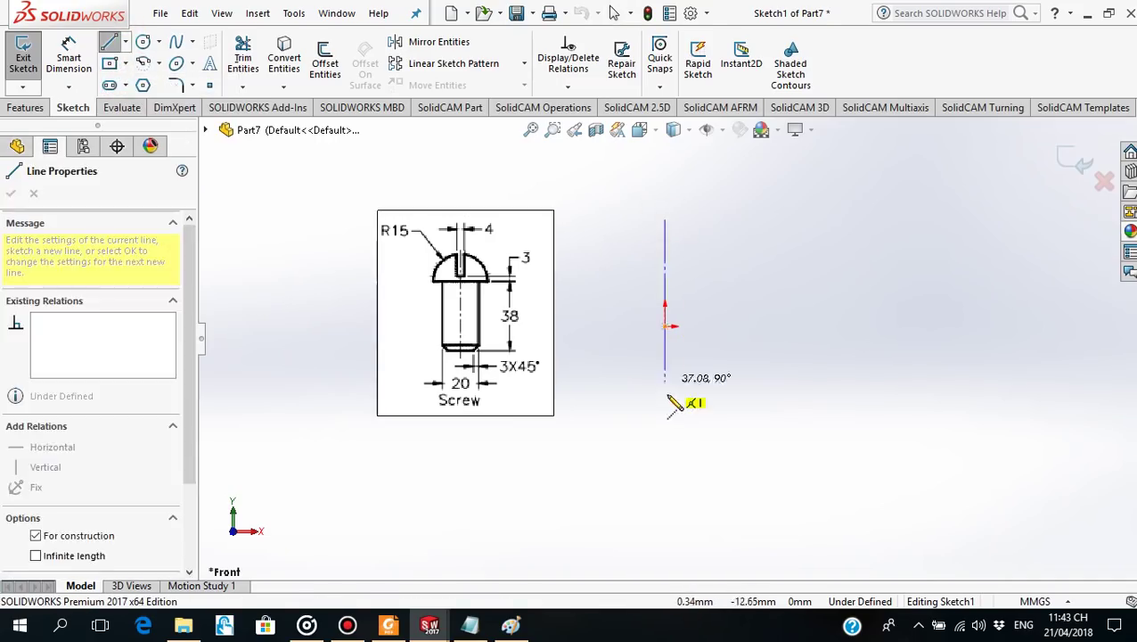
left_click(664, 426)
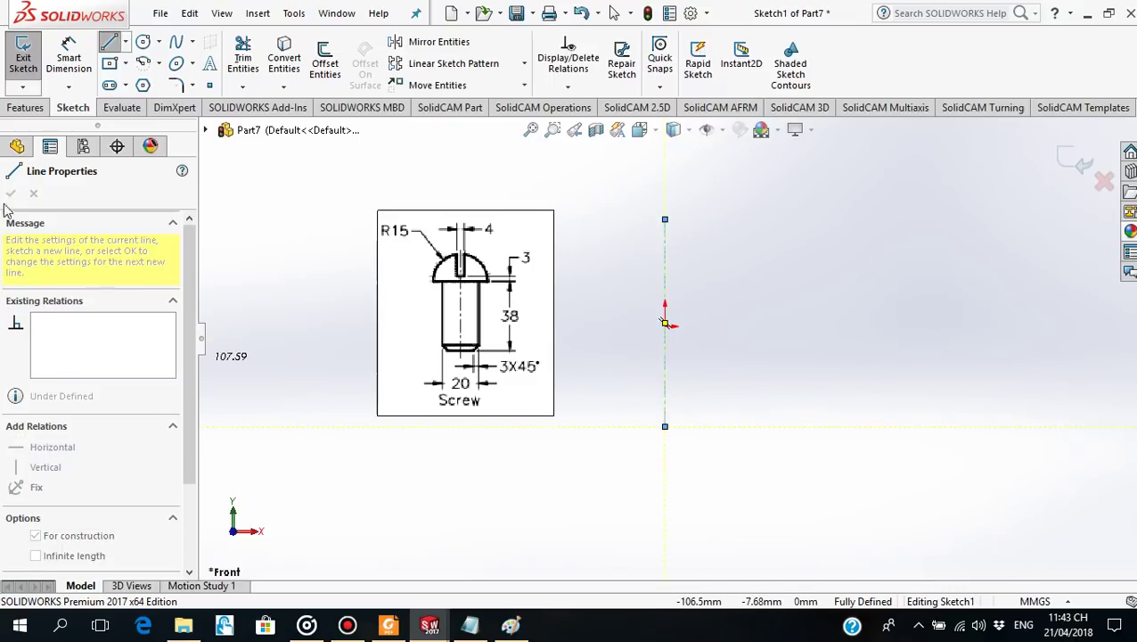
key("Escape")
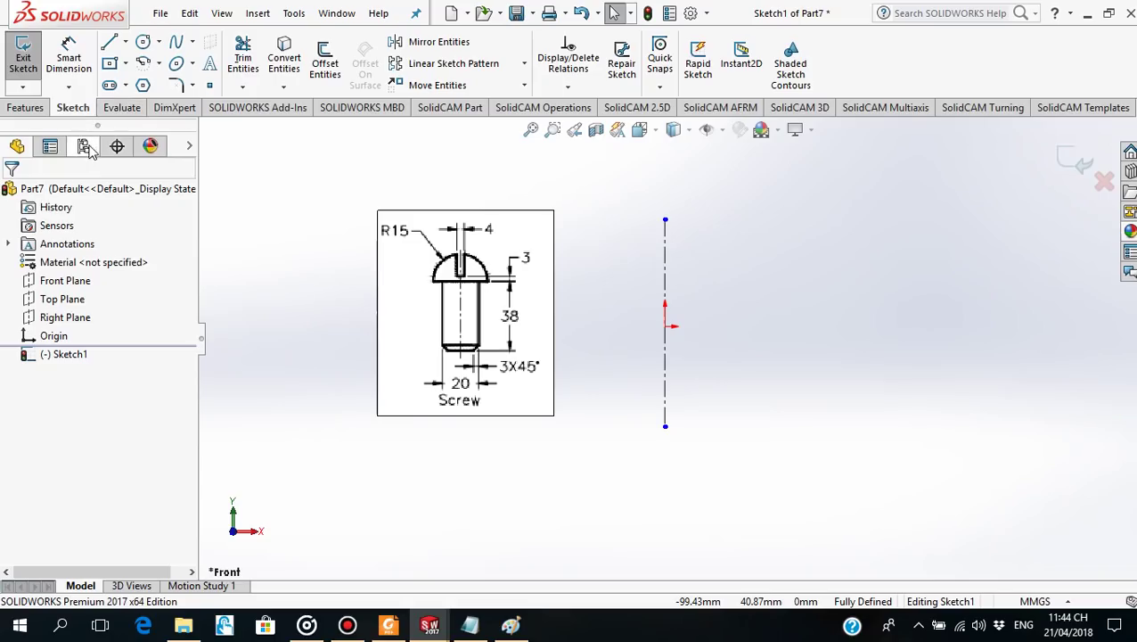
Draw the short horizontal bottom line and the vertical shank side line from the centerline.
left_click(112, 44)
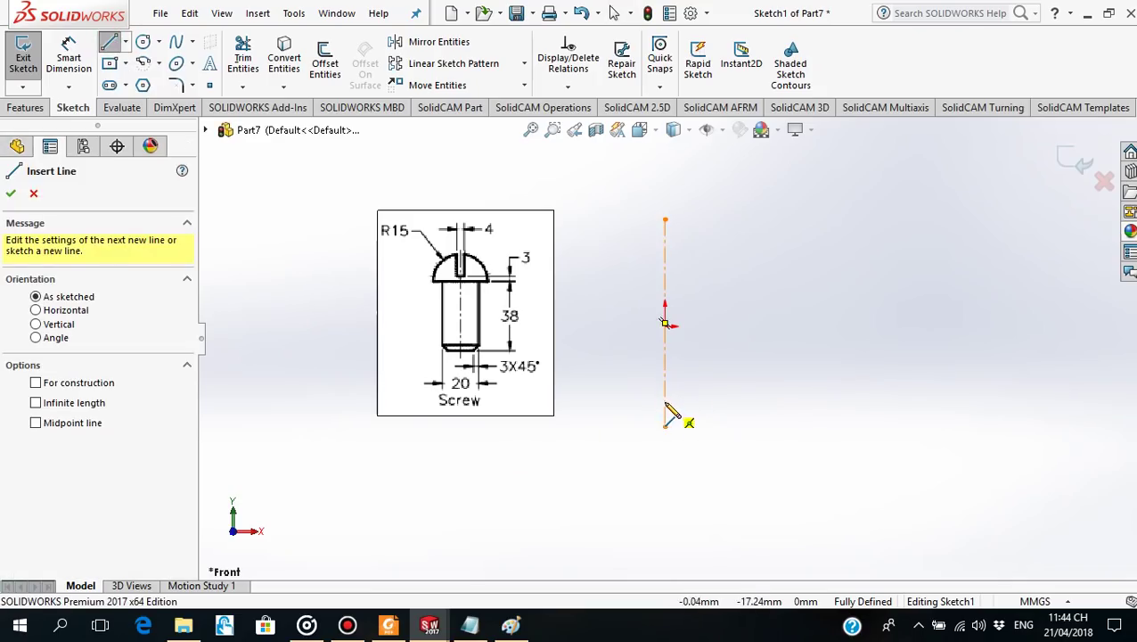
left_click(665, 402)
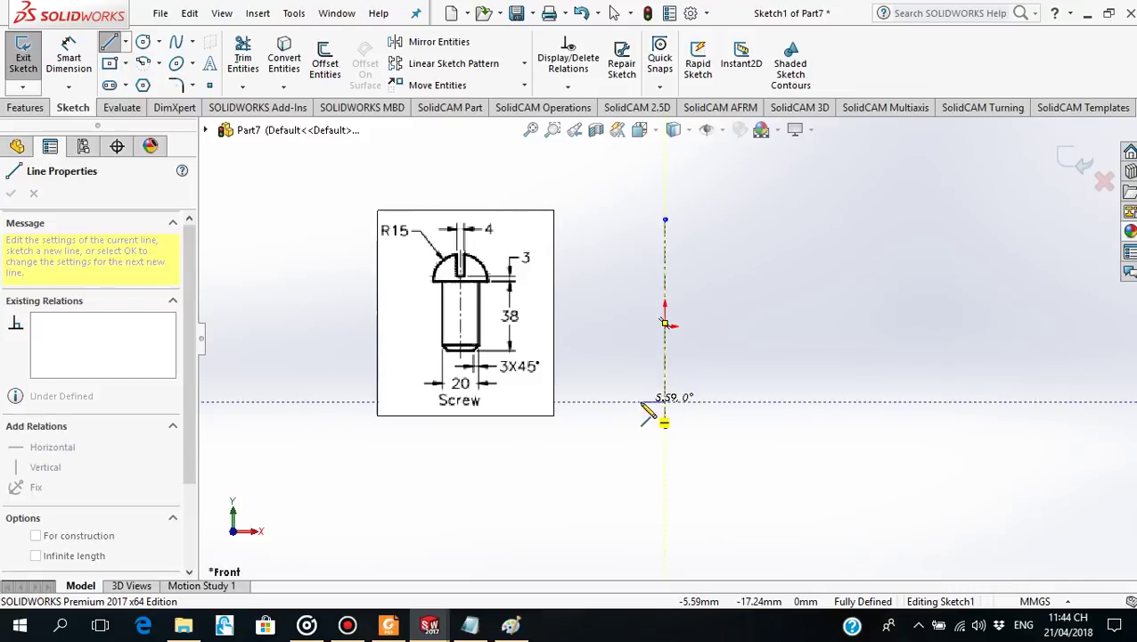
left_click(642, 402)
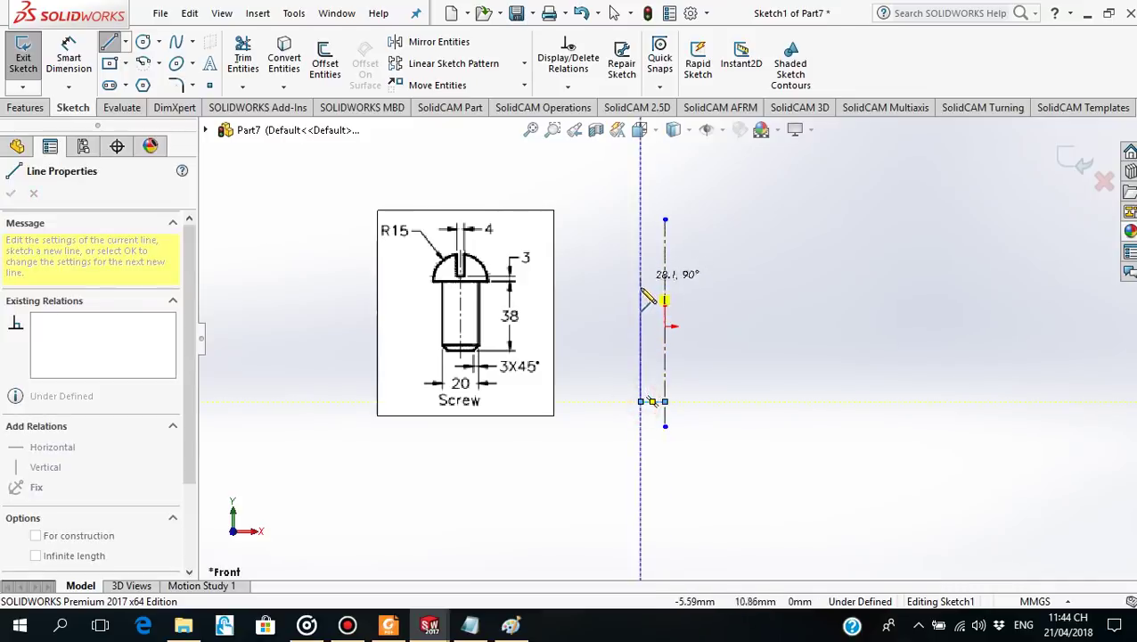
left_click(641, 300)
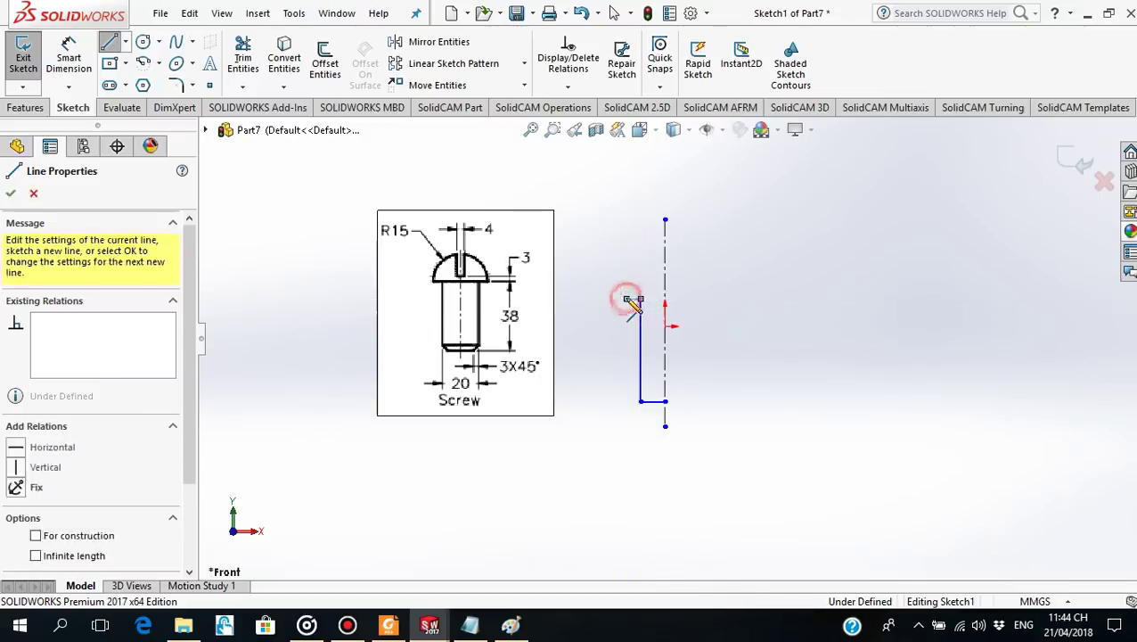
double_click(628, 298)
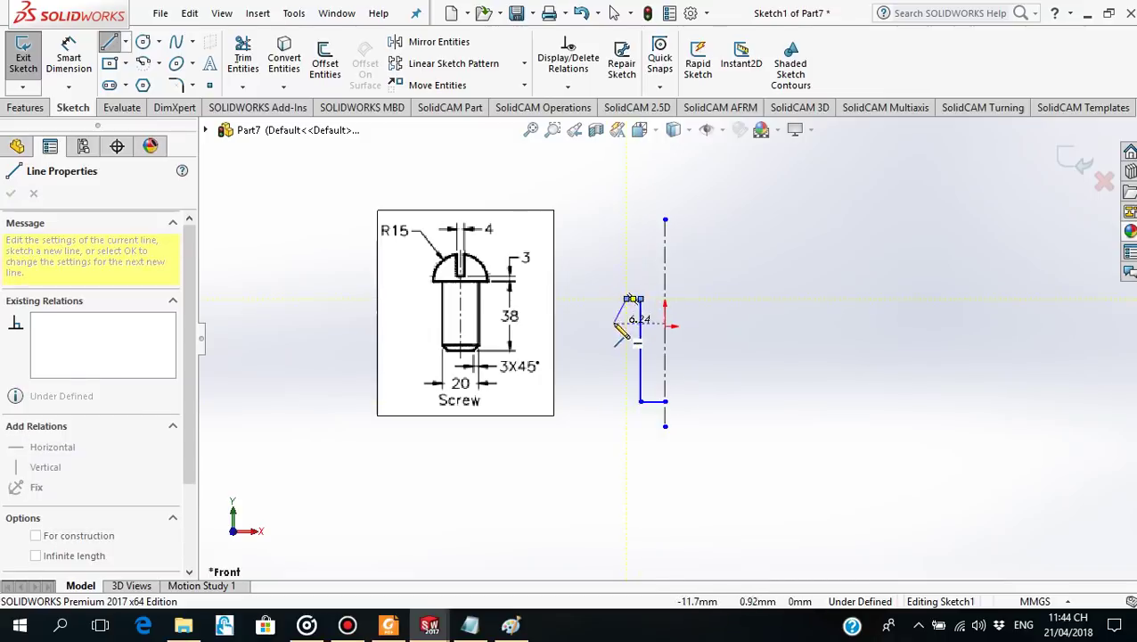
key("Escape")
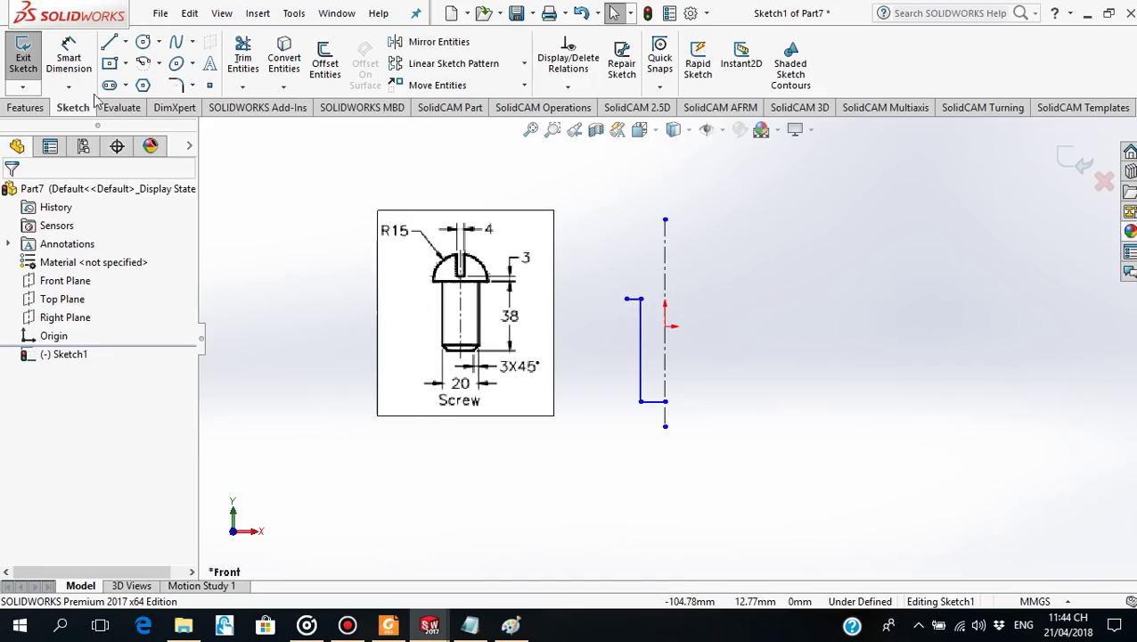
Add a centerpoint head arc centred on the centerline, running from the side line's top back to the centerline.
left_click(159, 66)
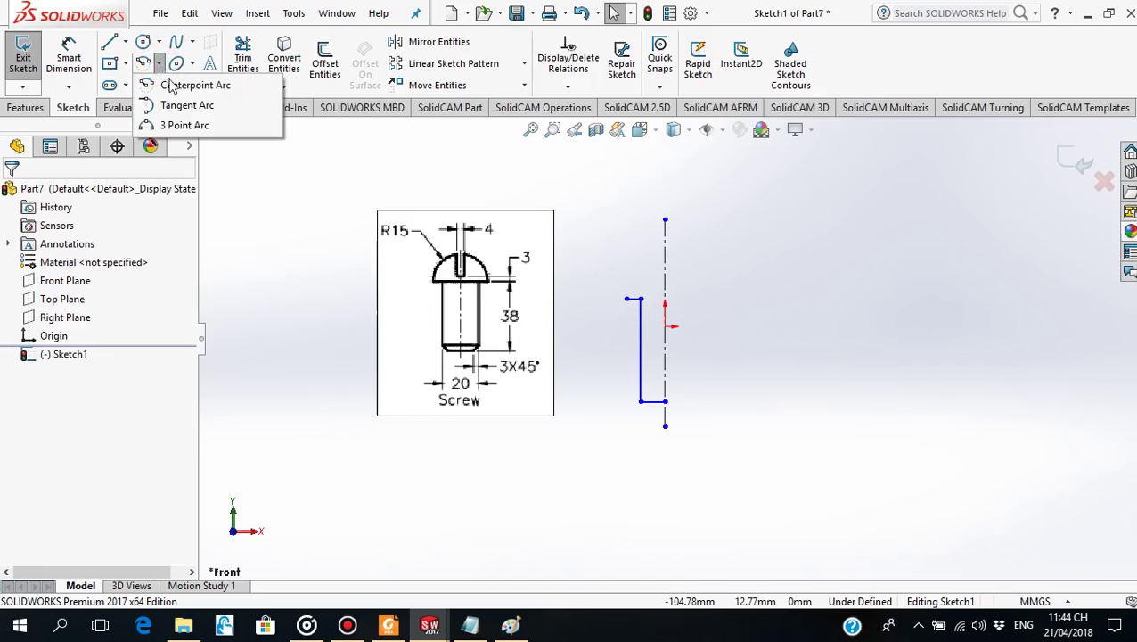
left_click(184, 85)
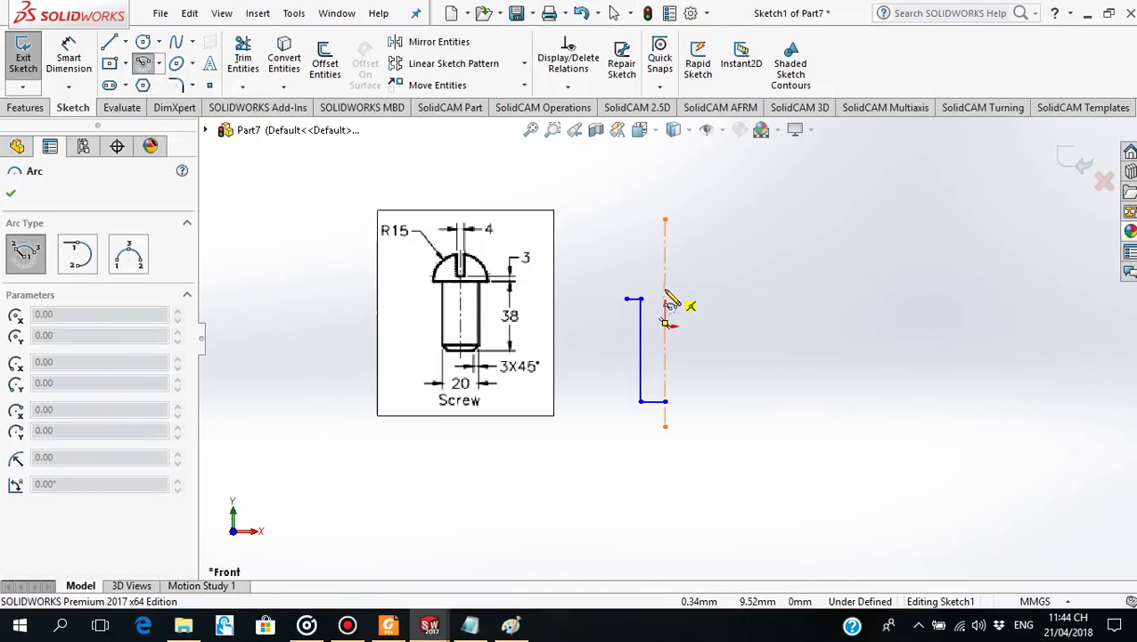
left_click(665, 285)
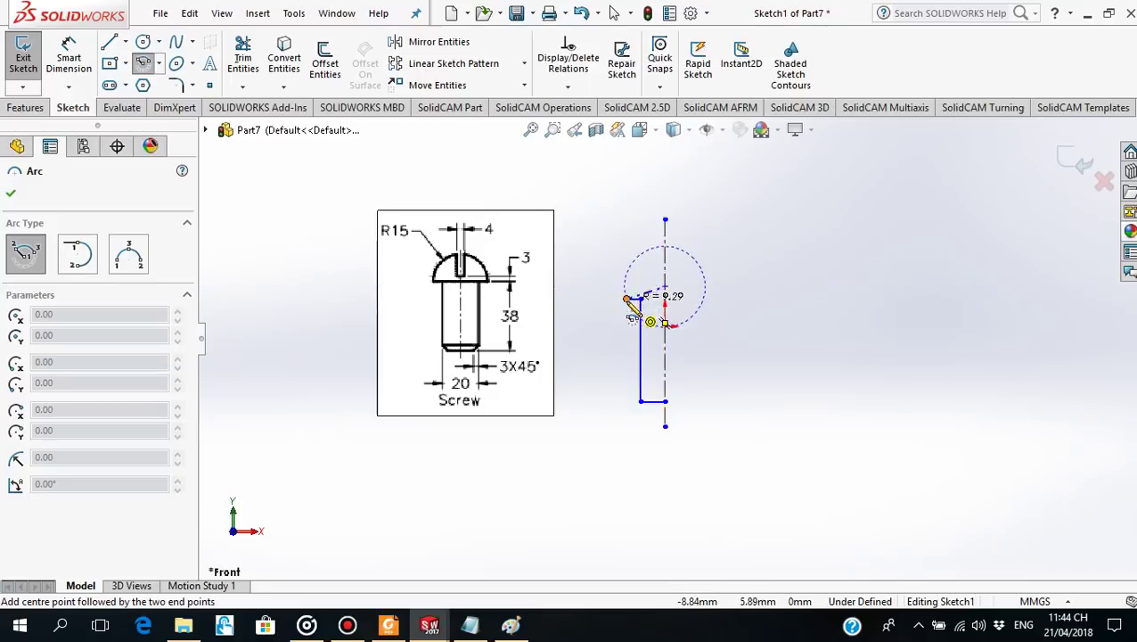
left_click(626, 296)
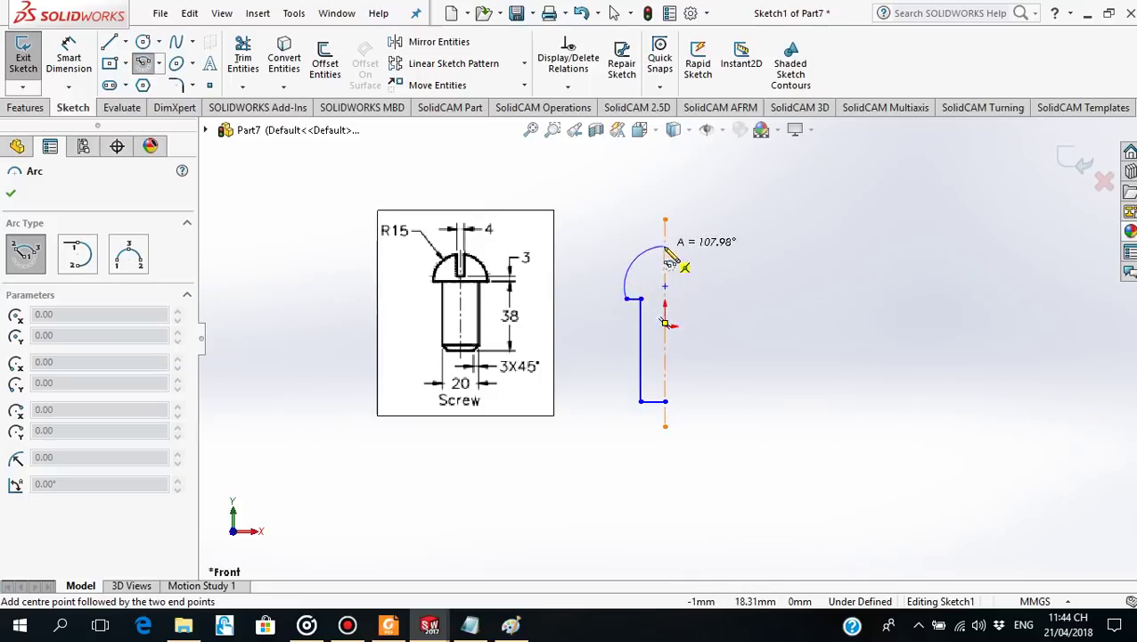
left_click(665, 246)
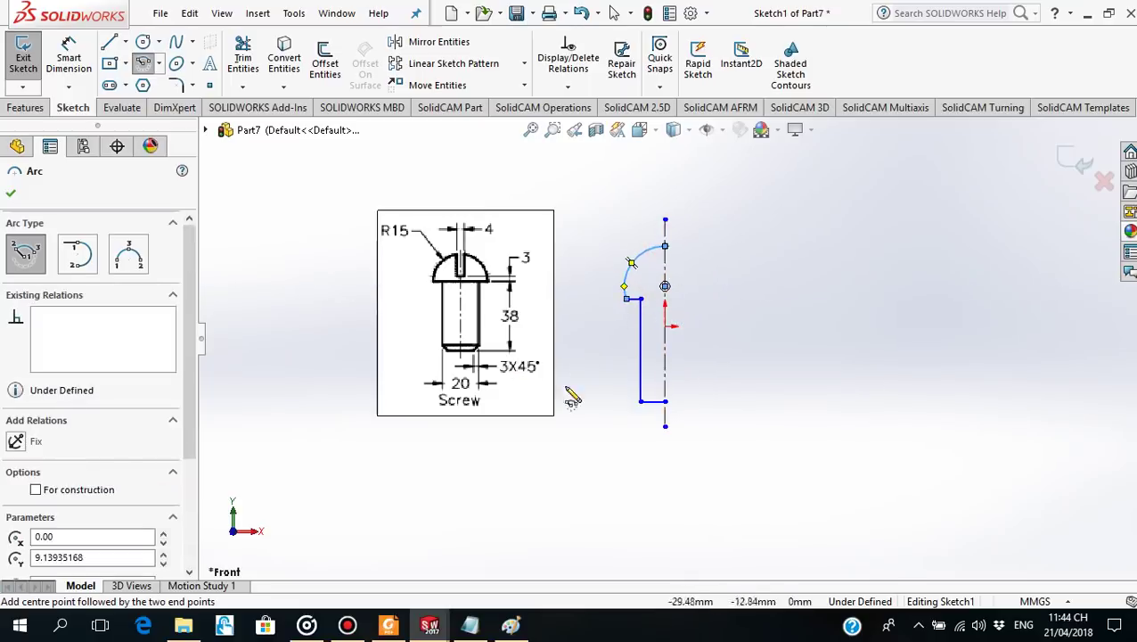
left_click(13, 194)
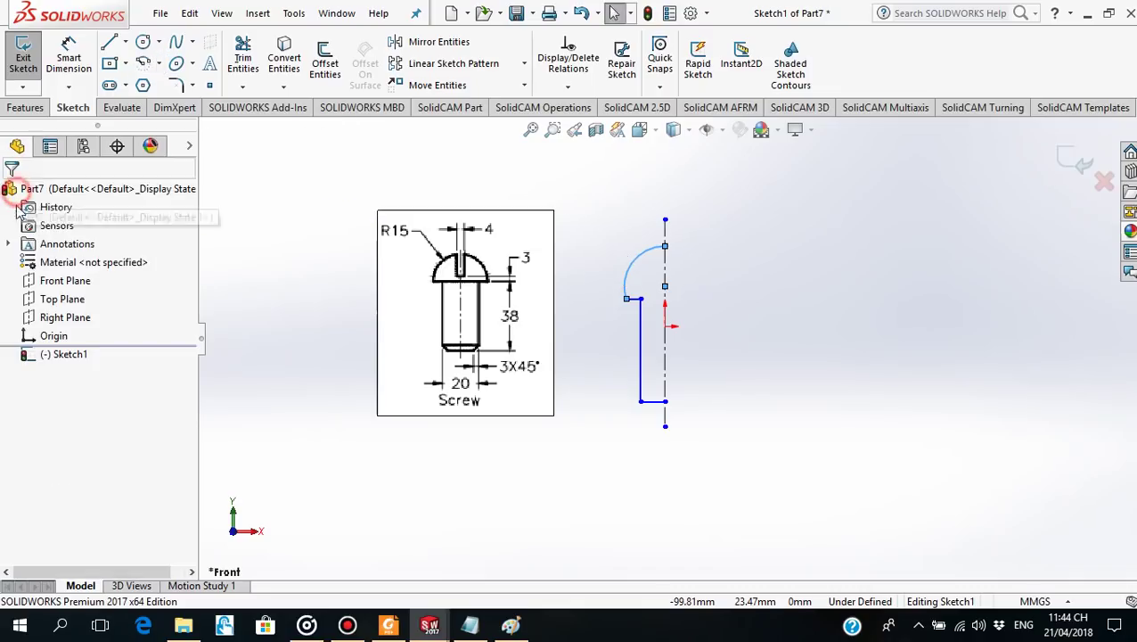
Dimension the shank side line 20 mm from the centerline.
left_click(69, 58)
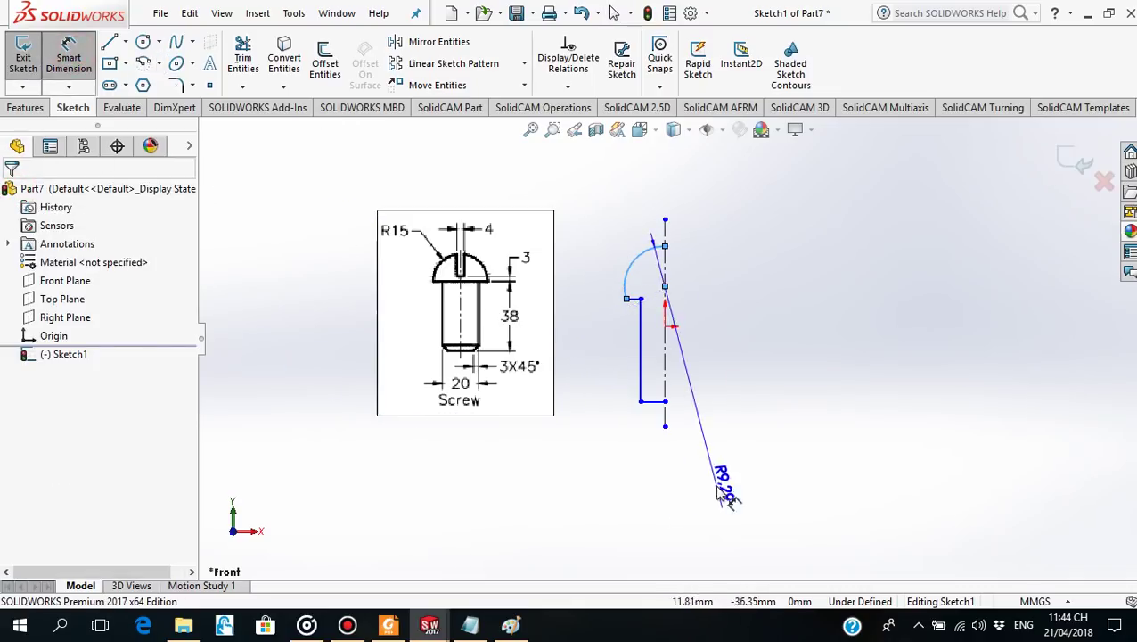
key("Escape")
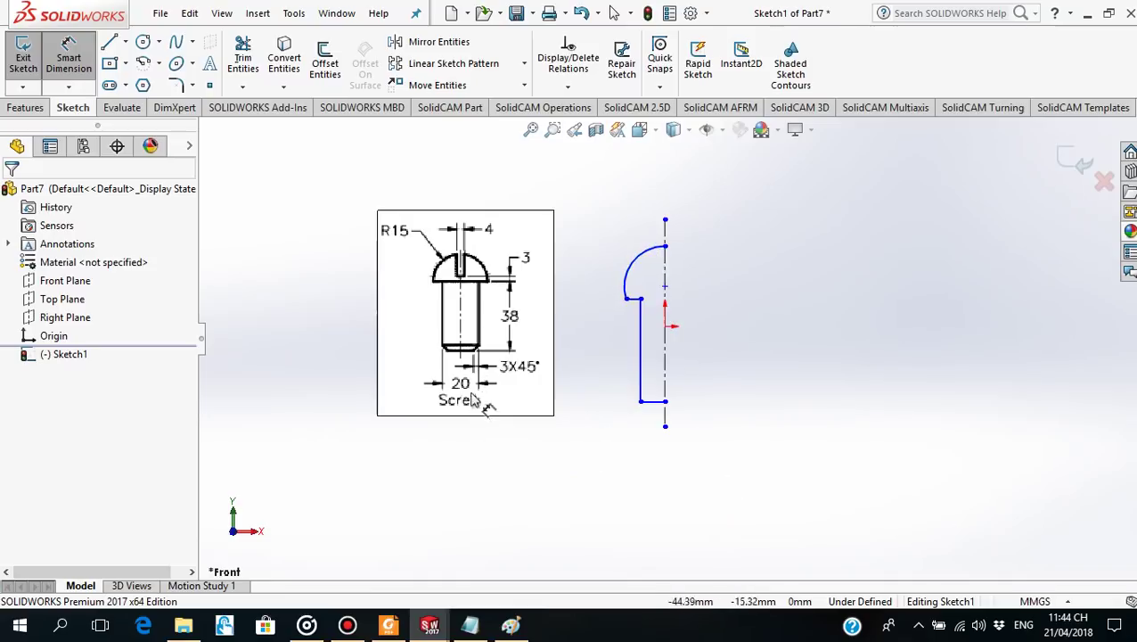
left_click(642, 387)
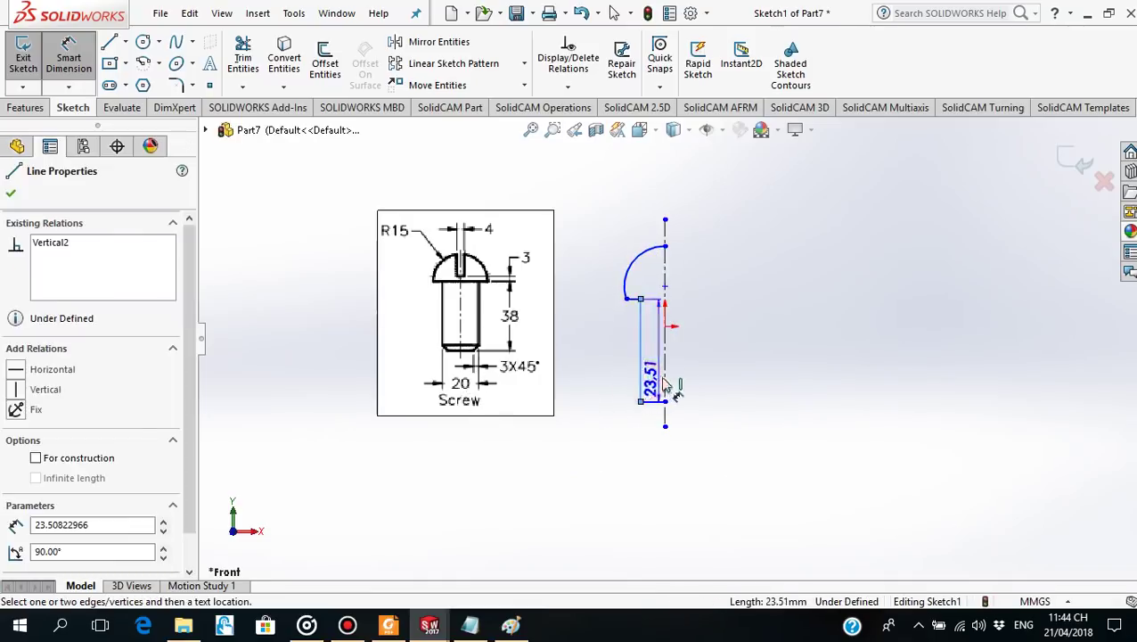
left_click(665, 381)
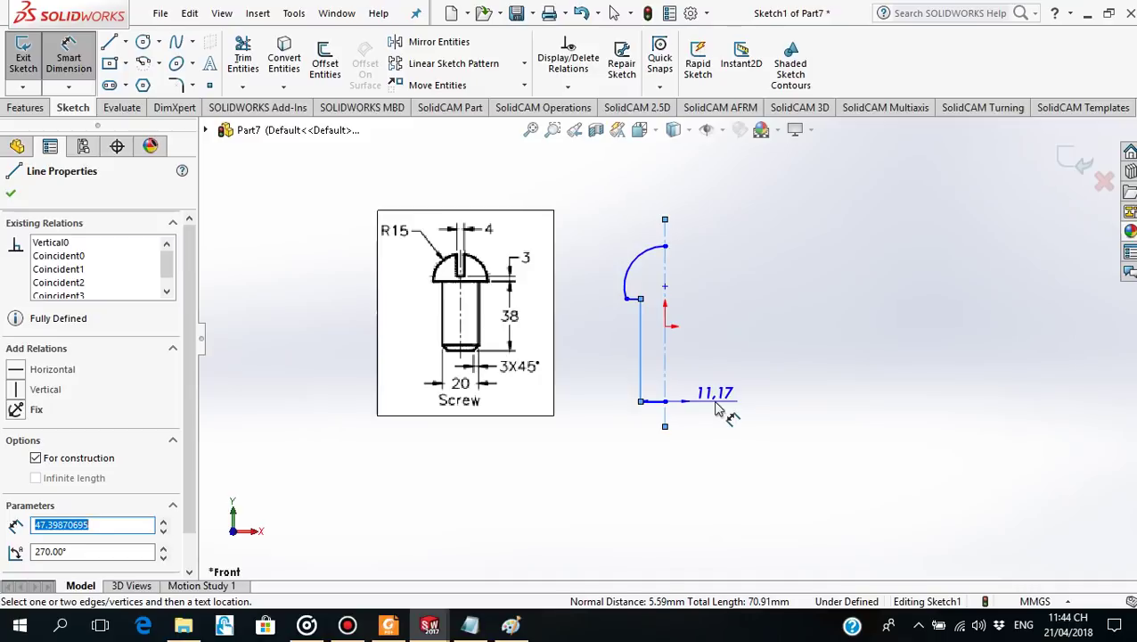
left_click(713, 412)
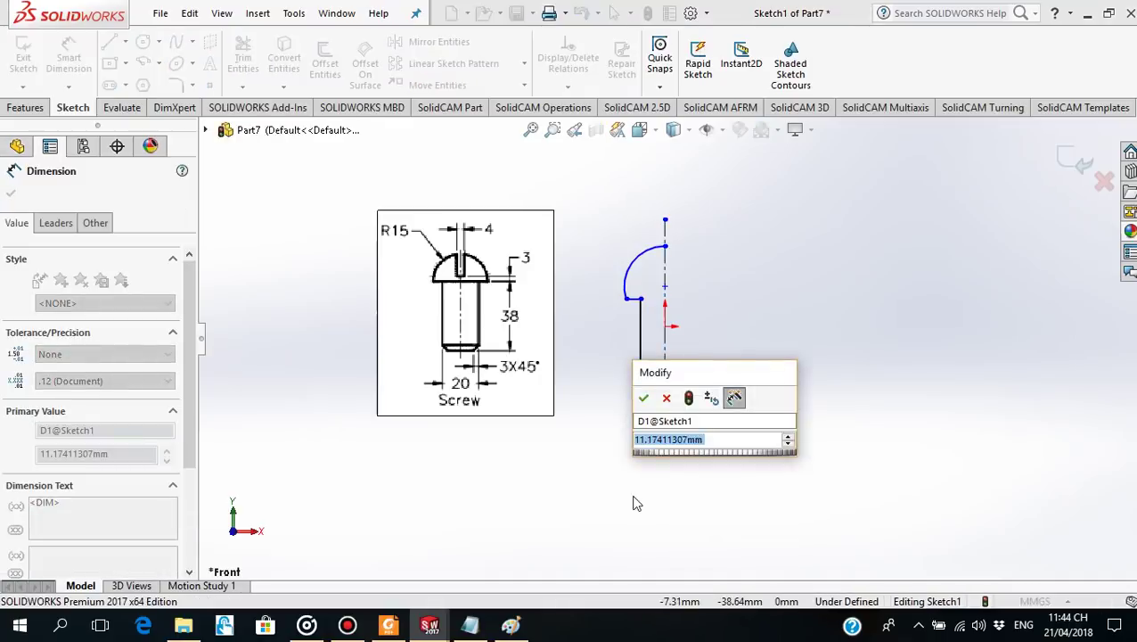
type("20")
key("Return")
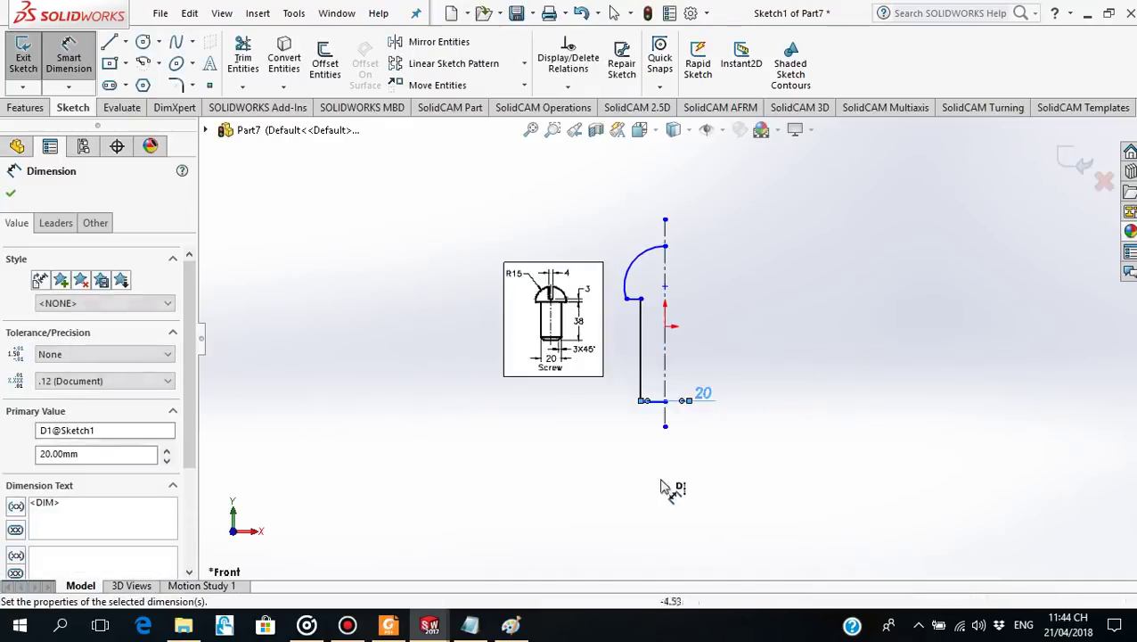
Set the shank side line's length to 38 mm.
scroll(579, 338, "down", 2)
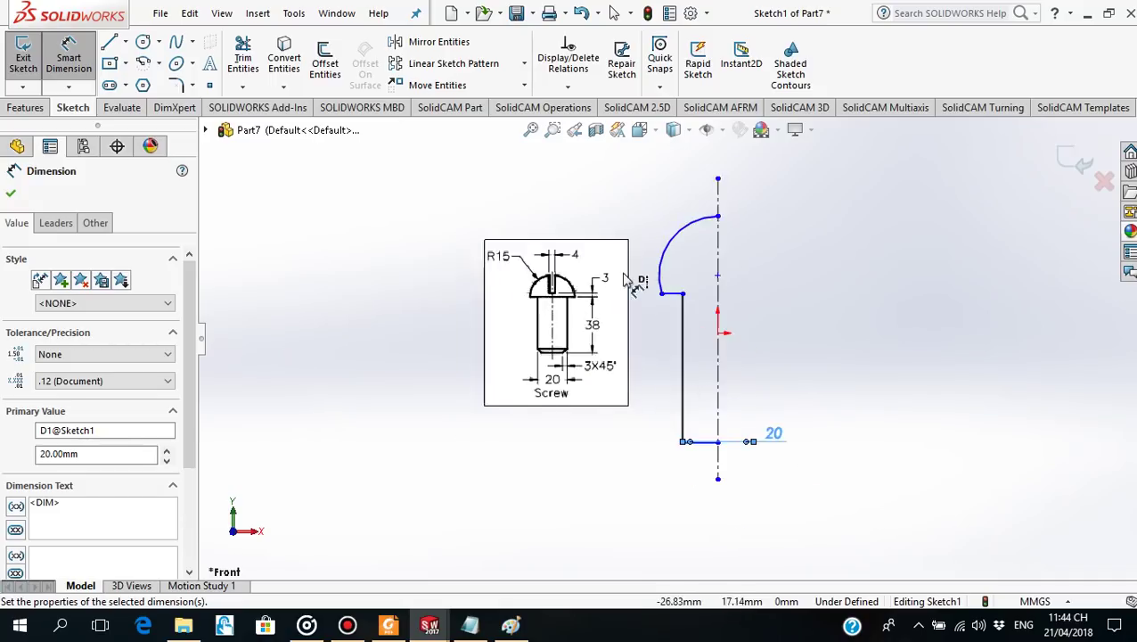
scroll(634, 284, "down", 1)
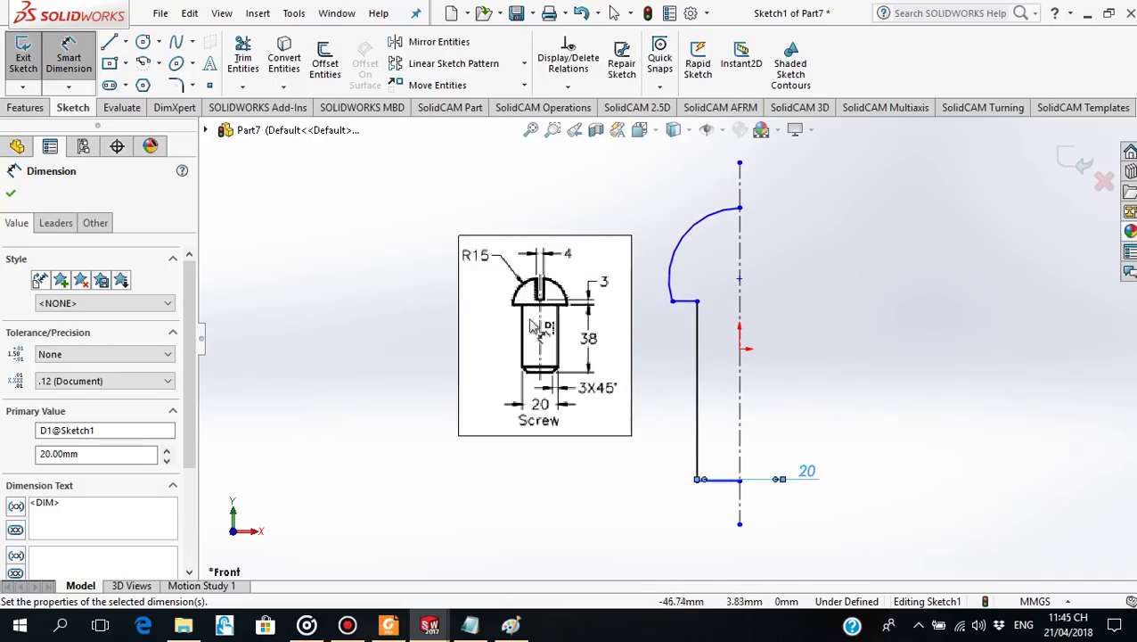
left_click(700, 385)
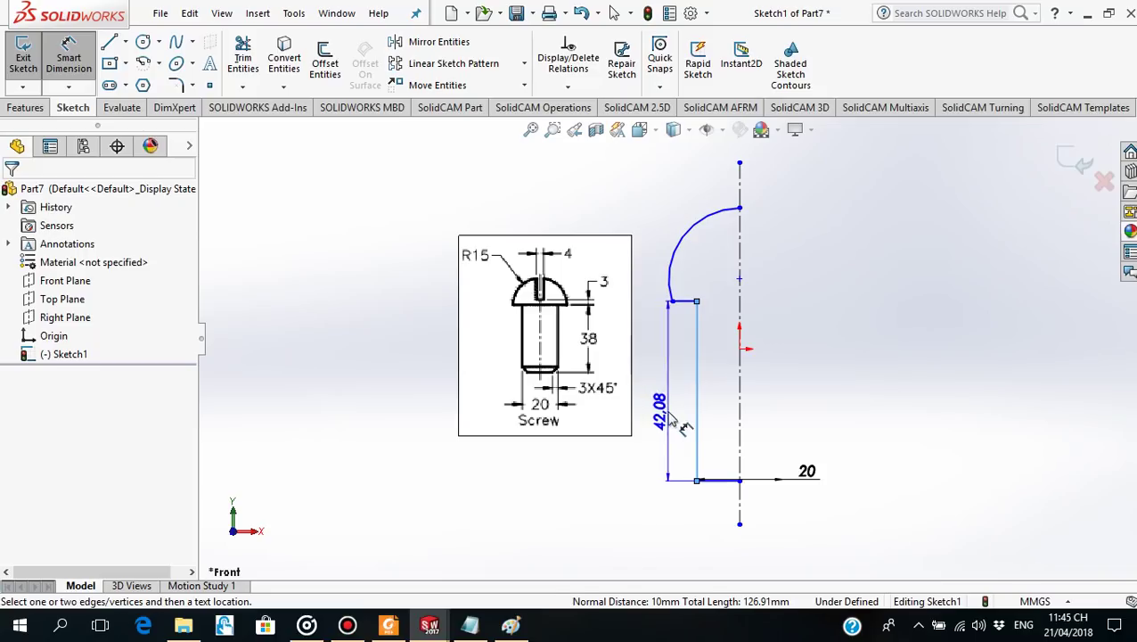
left_click(662, 410)
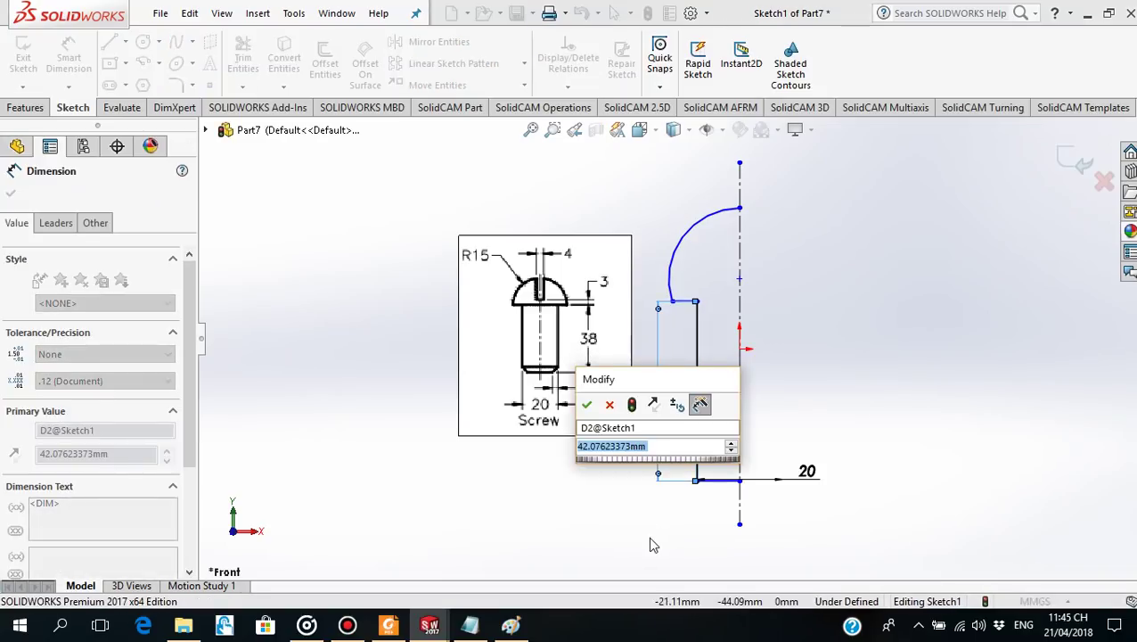
type("38")
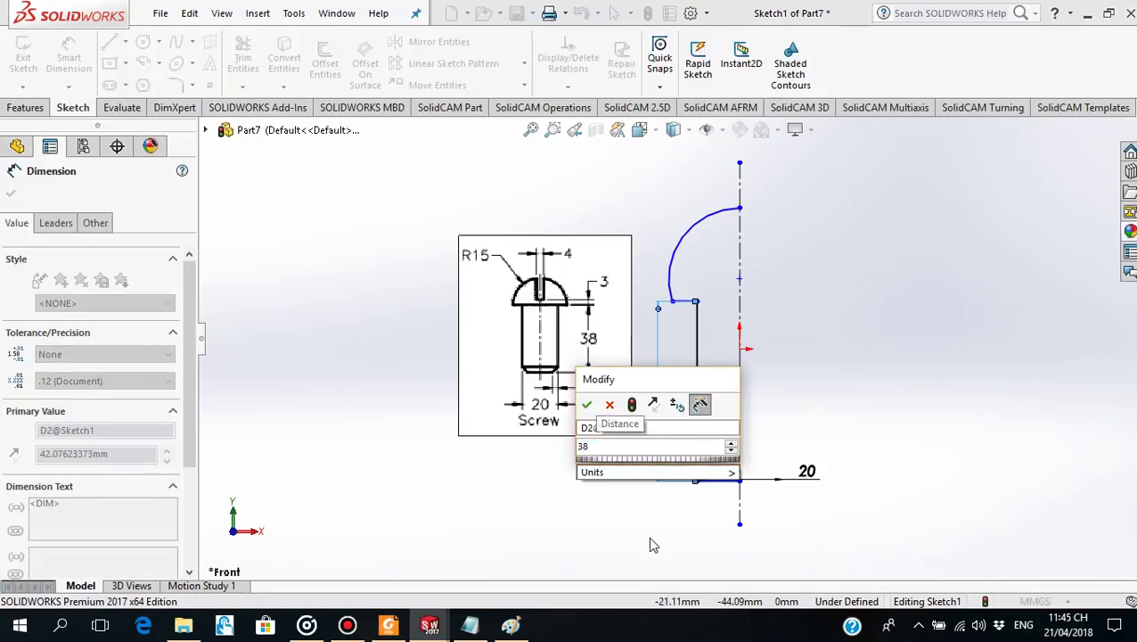
key("Return")
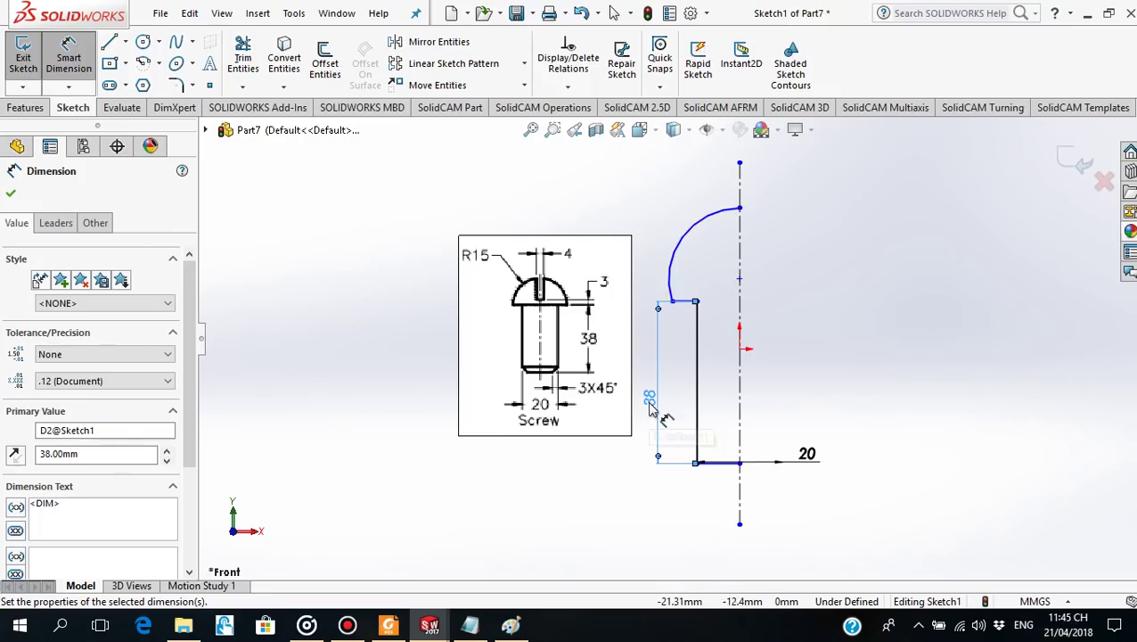
Give the head arc a 30 mm diameter measured across the centreline.
left_click(673, 303)
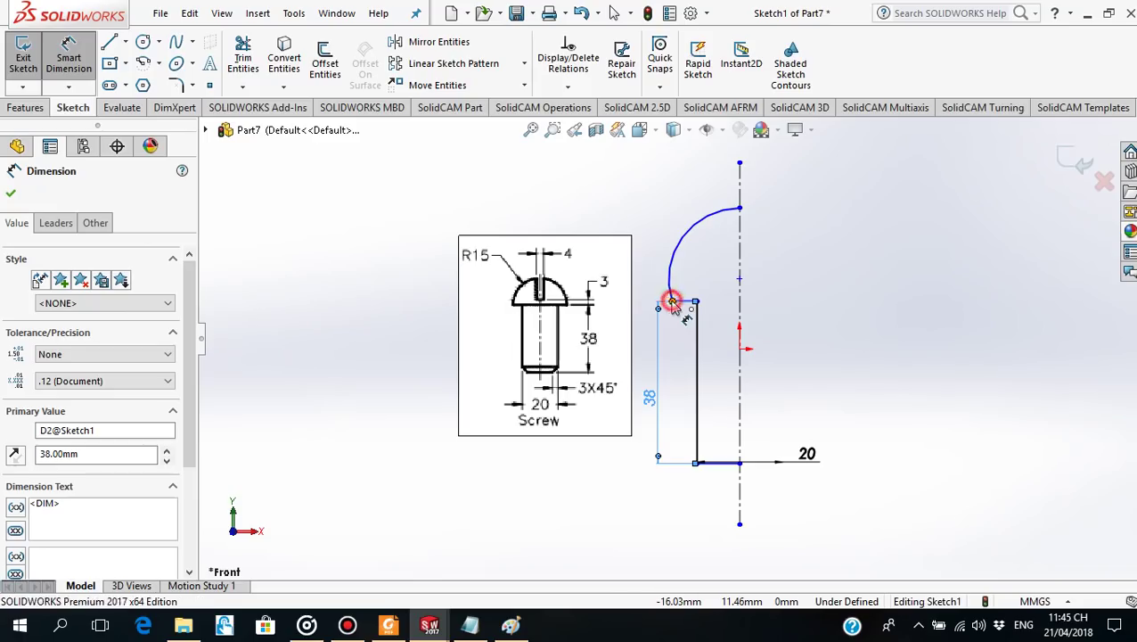
left_click(739, 312)
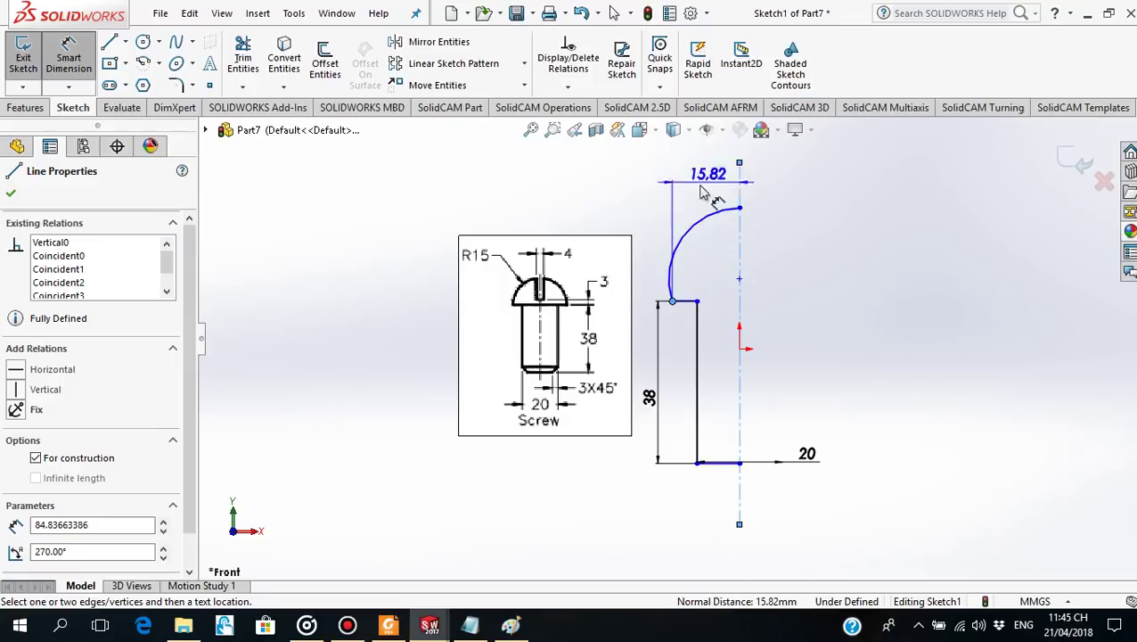
left_click(796, 201)
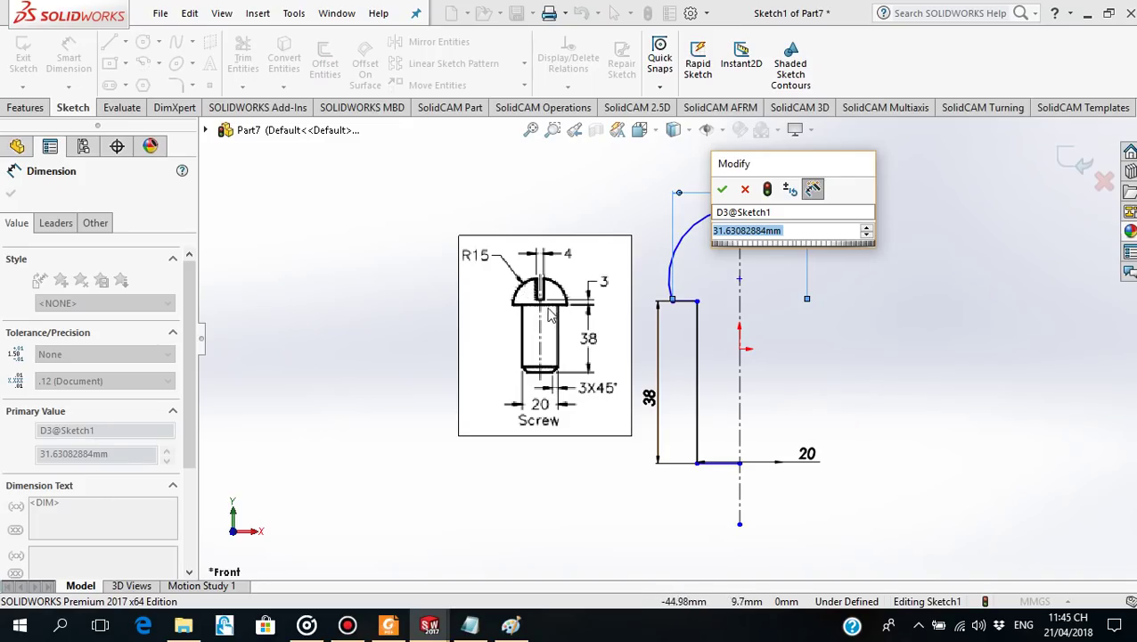
type("3")
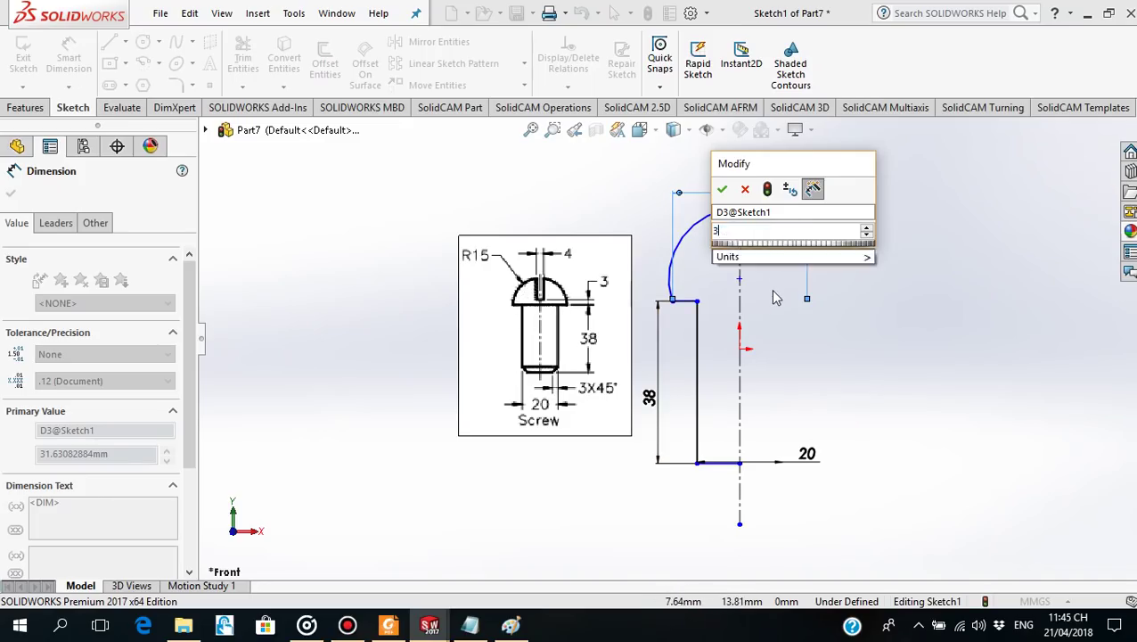
type("0")
key("Return")
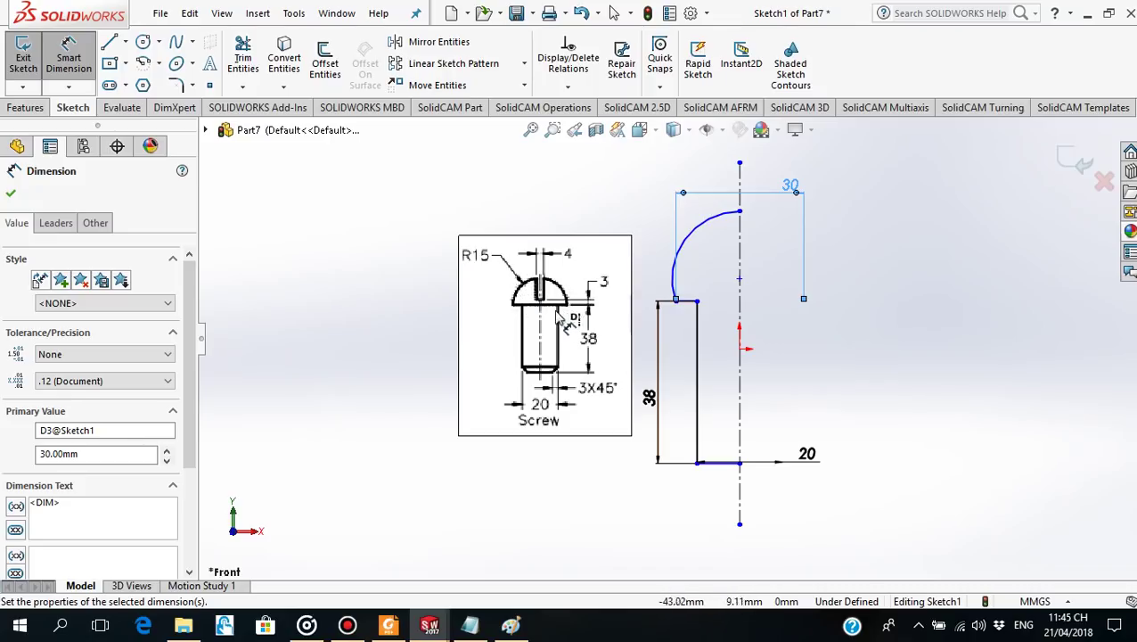
left_click(14, 191)
left_click(739, 279)
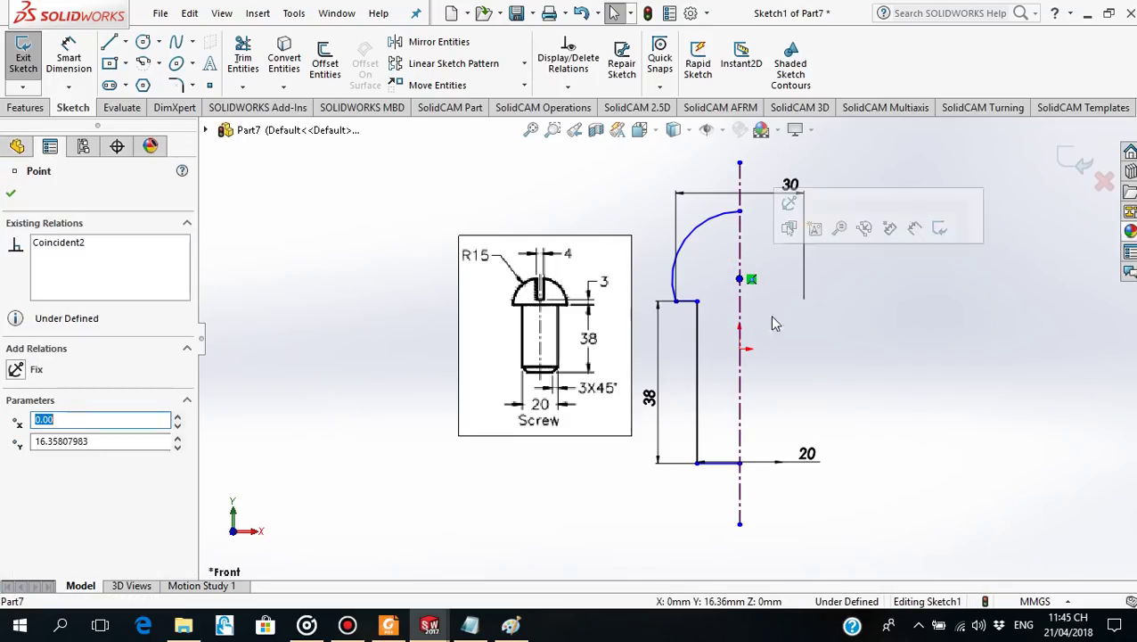
Add a Horizontal relation between the centreline point and the head arc's lower endpoint.
left_click(676, 303, "ctrl")
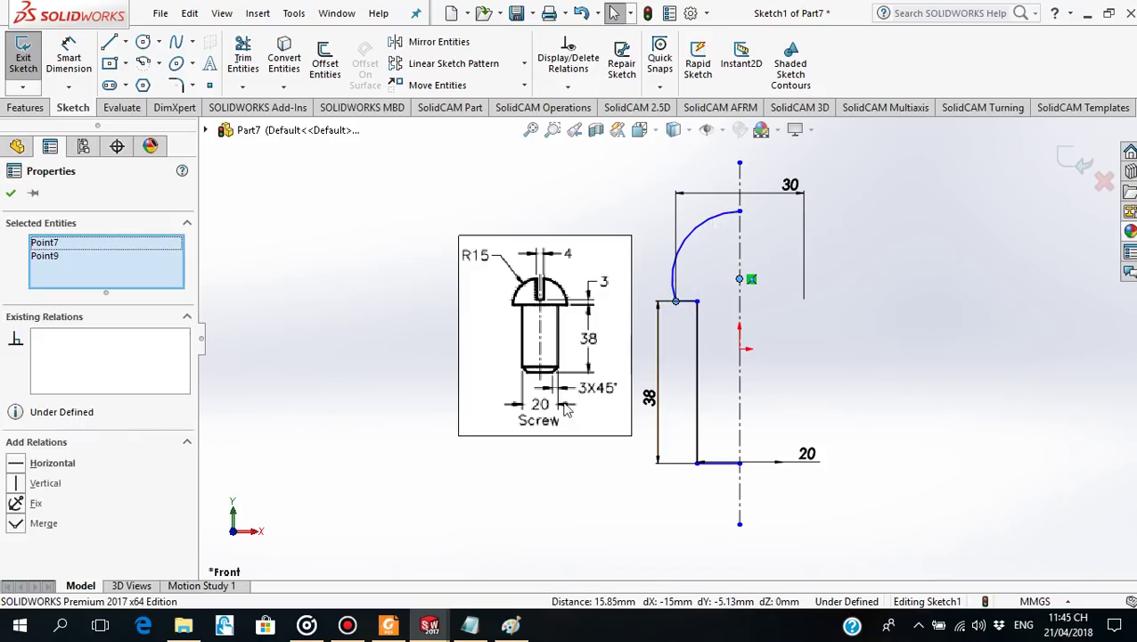
left_click(16, 466)
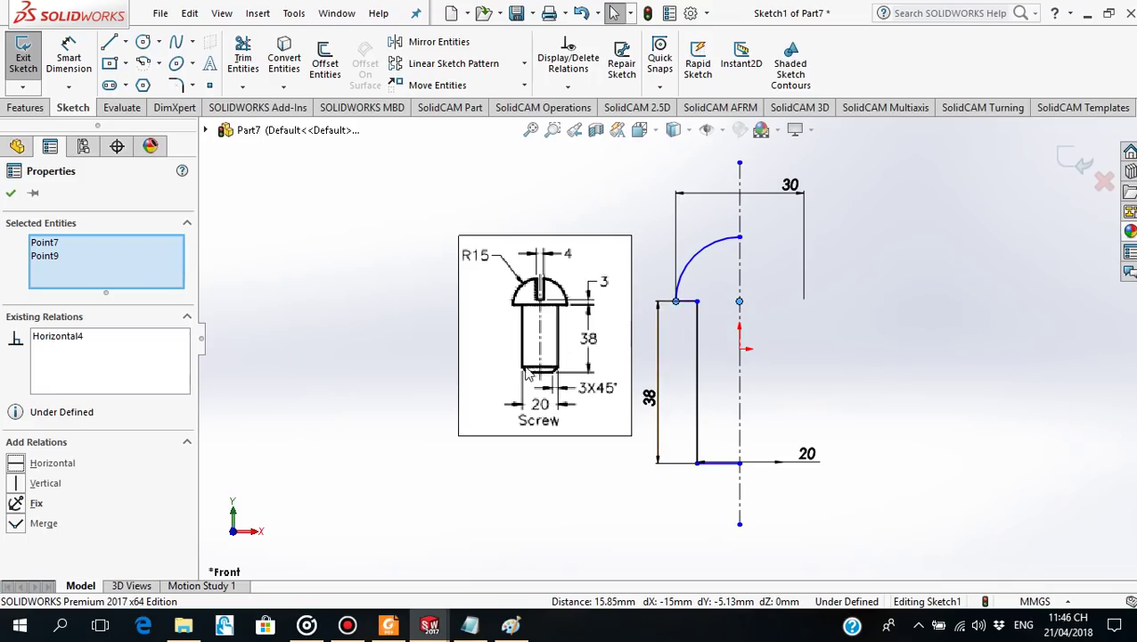
left_click(11, 194)
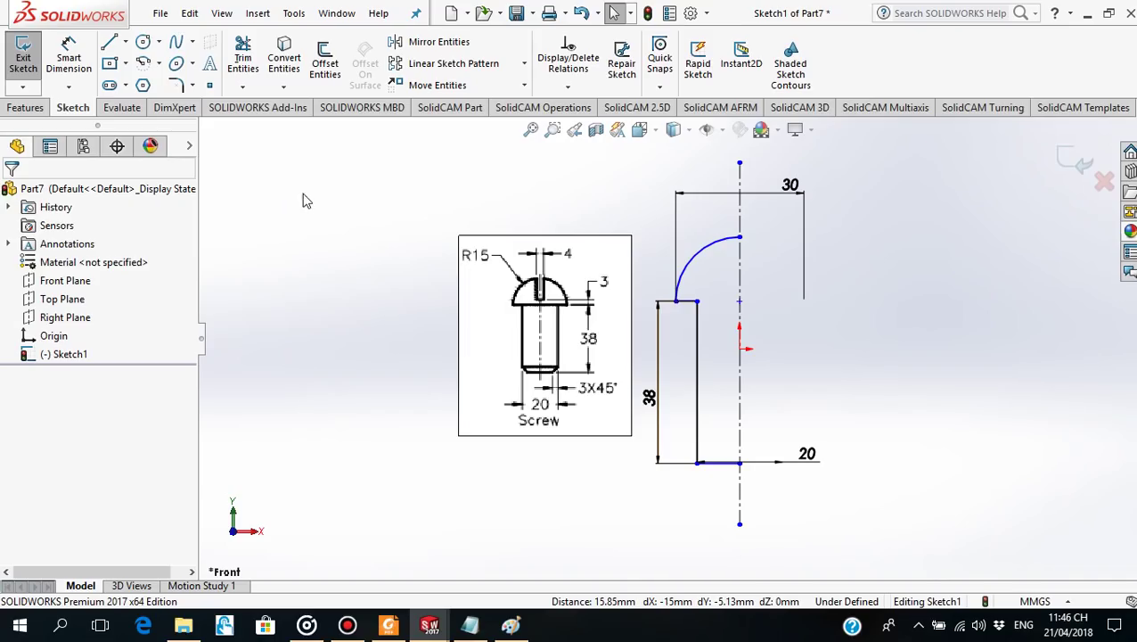
Chamfer the shank's bottom corner at 3 mm × 45°.
left_click(192, 85)
left_click(207, 128)
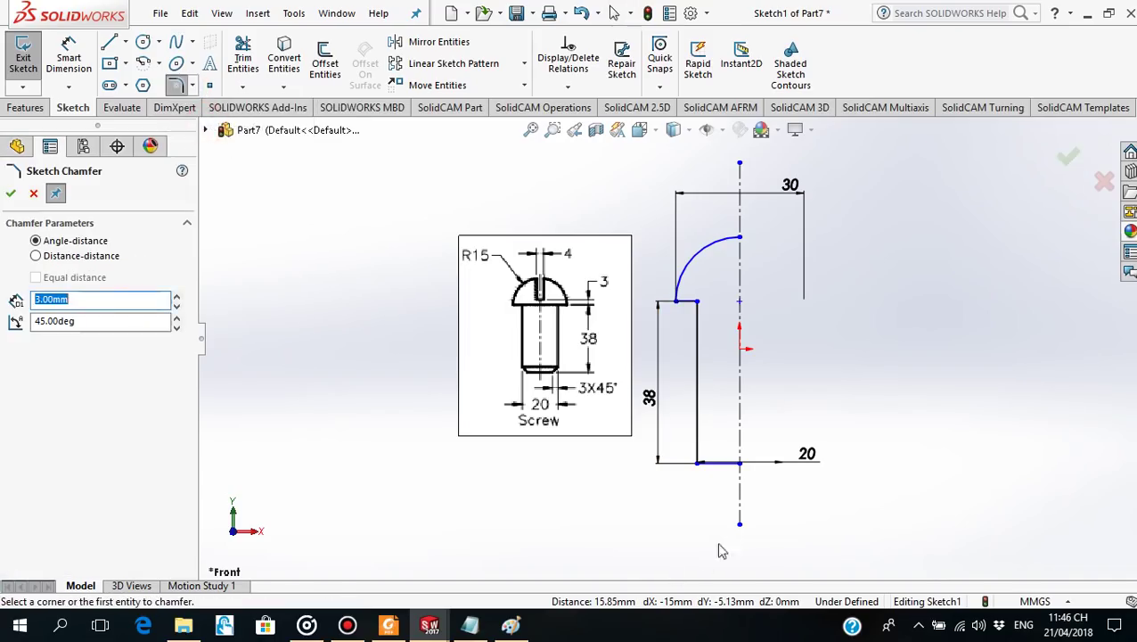
left_click(714, 464)
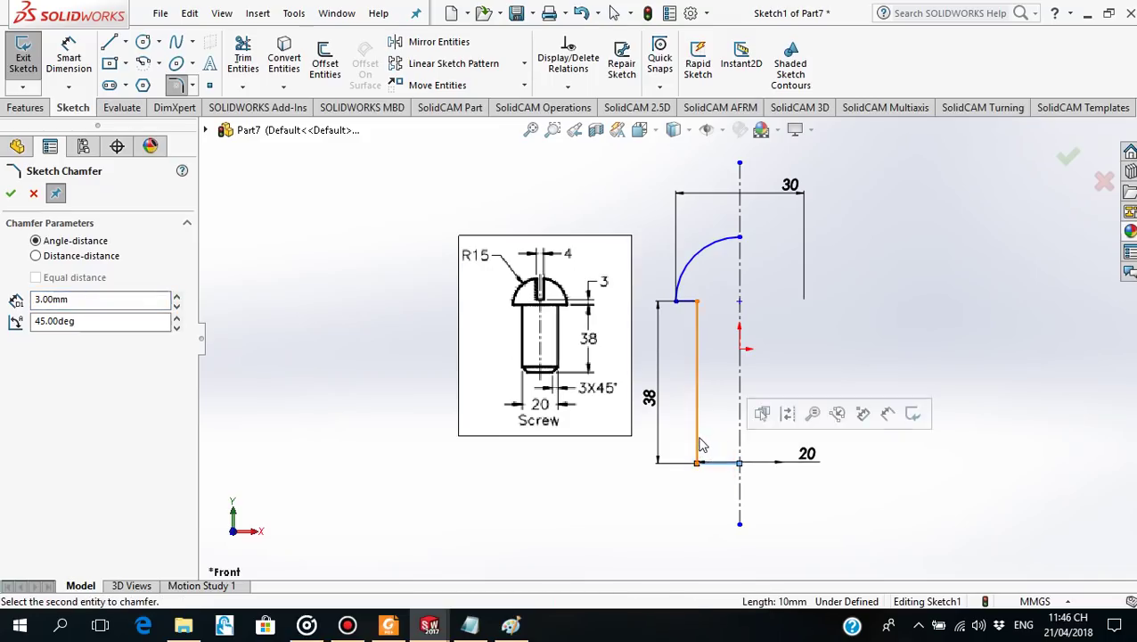
left_click(698, 445)
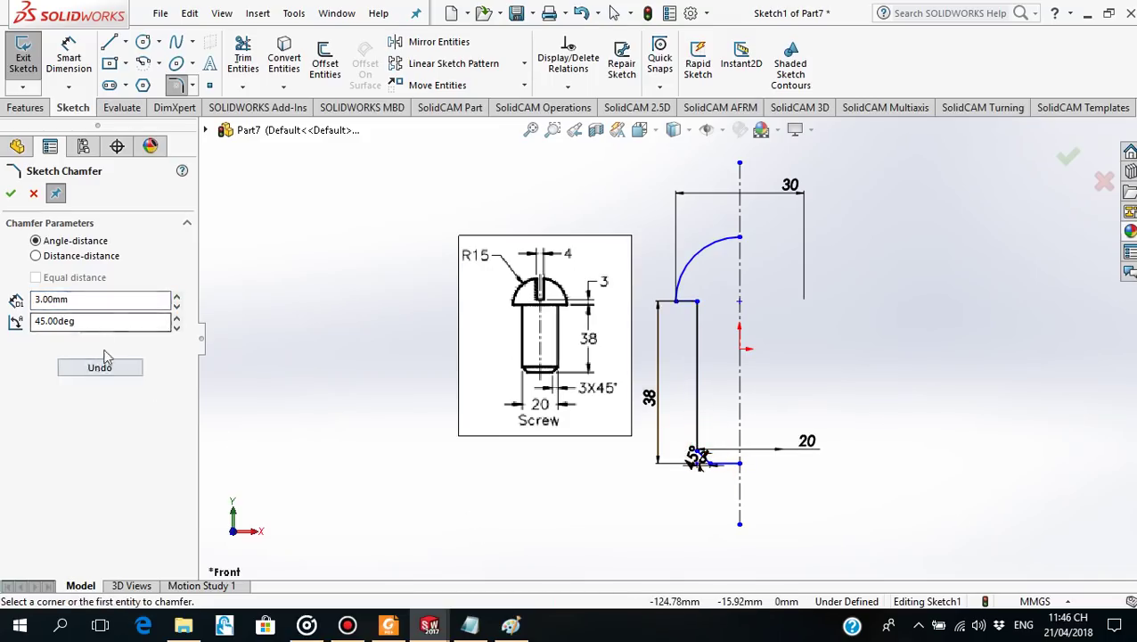
left_click(10, 194)
Move the reference screw image further to the left.
scroll(739, 465, "down", 1)
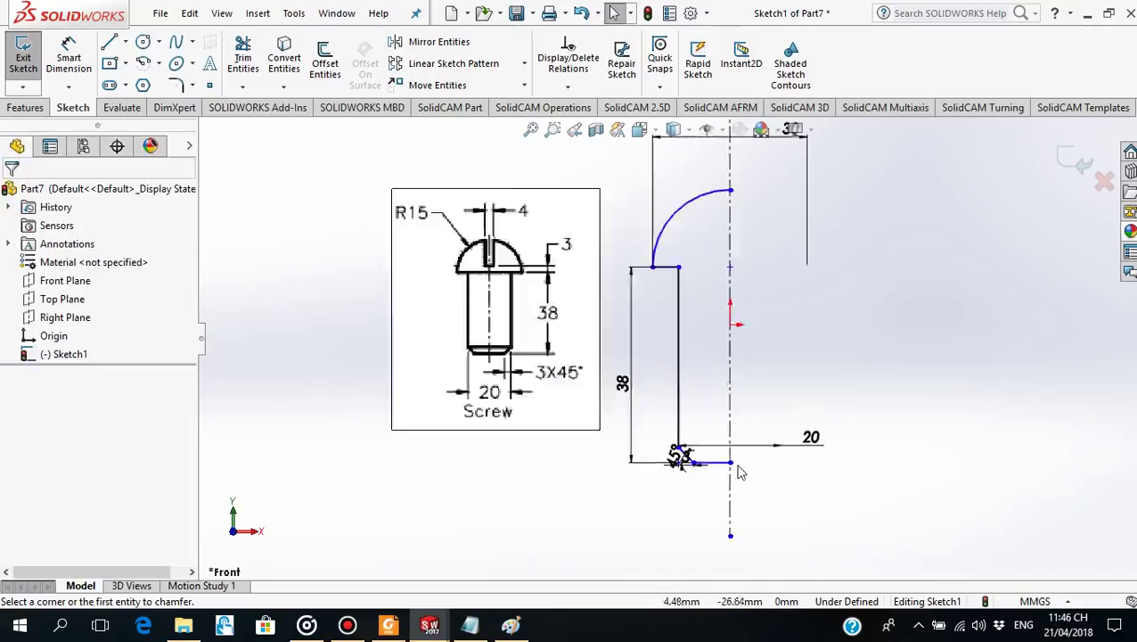
scroll(739, 464, "down", 2)
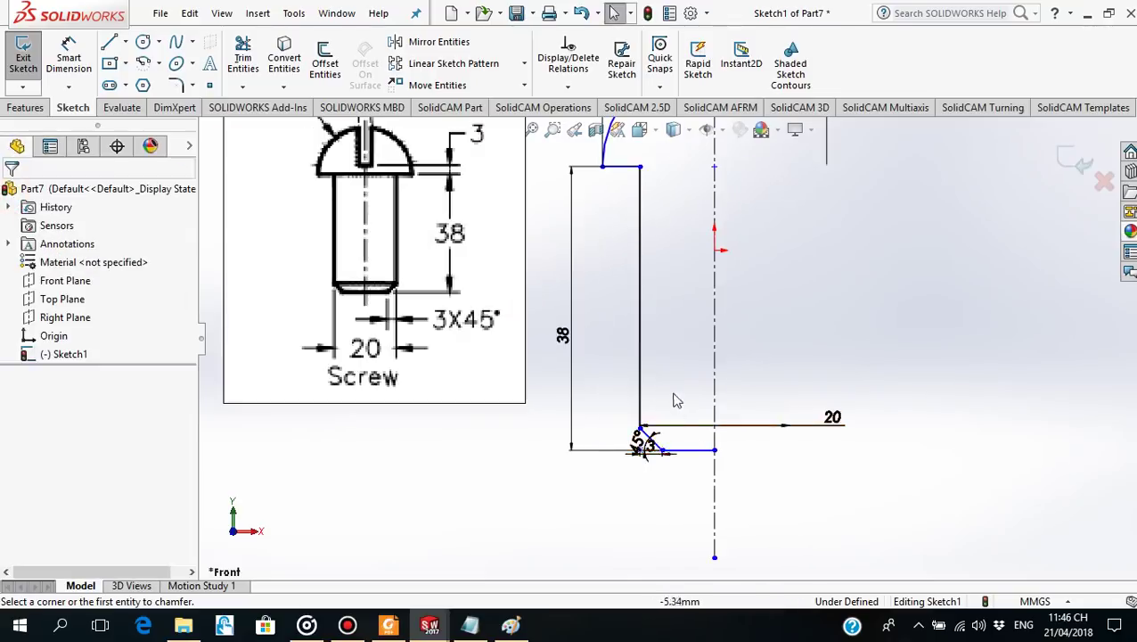
scroll(673, 398, "up", 3)
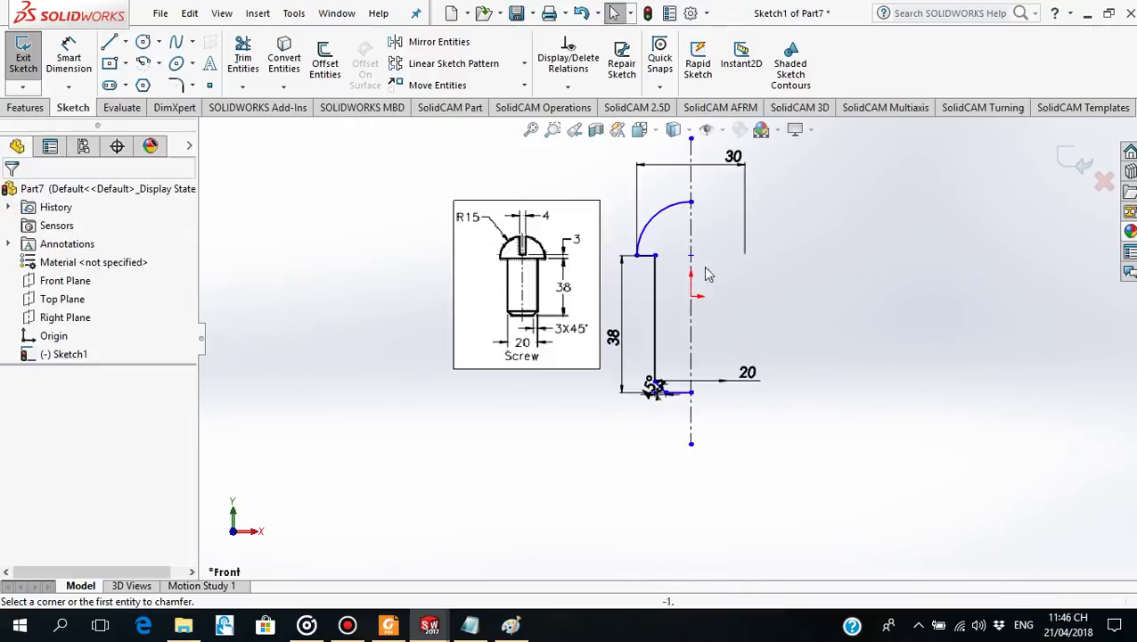
left_click(530, 292)
left_click_drag(452, 299, 366, 303)
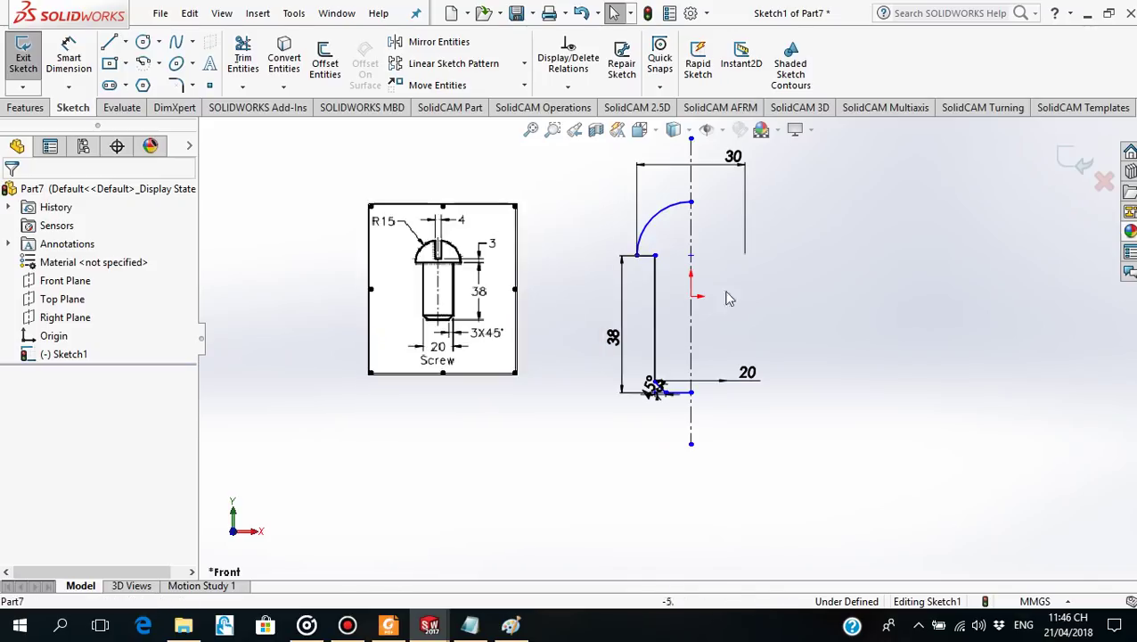
Revolve the auto-closed Sketch1 profile 360° about Line1 into a solid screw.
left_click(27, 108)
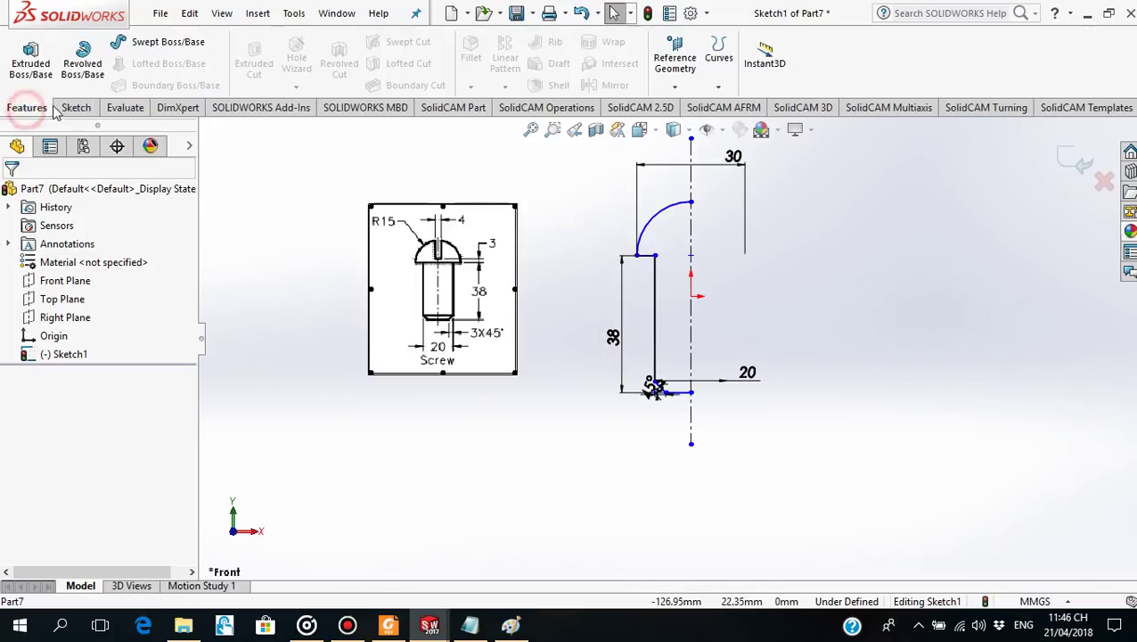
left_click(82, 64)
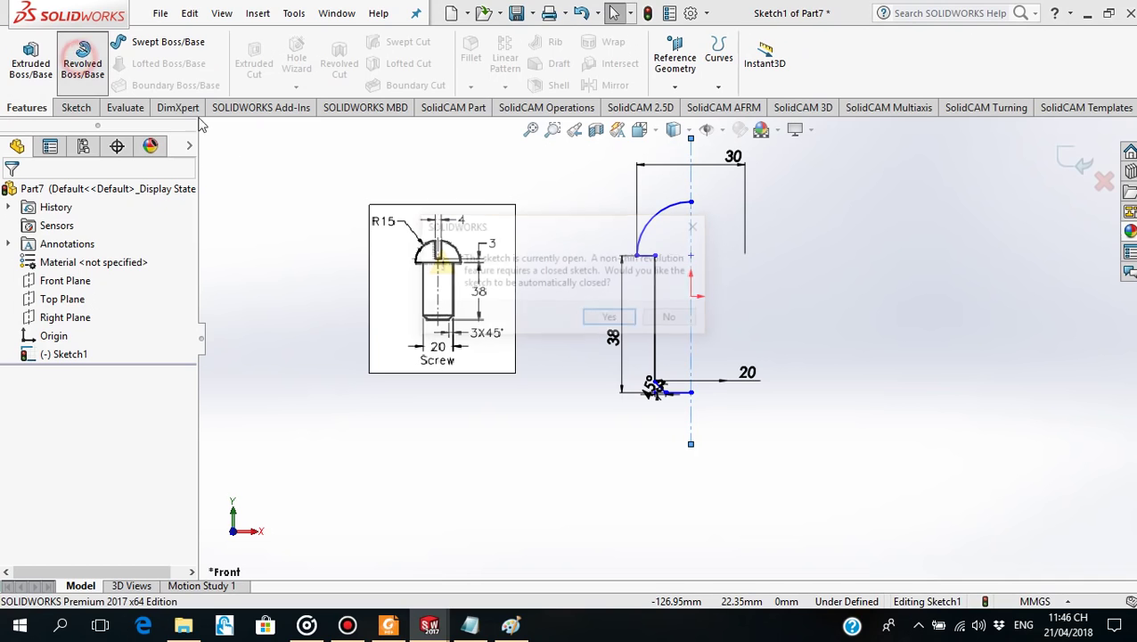
left_click(624, 317)
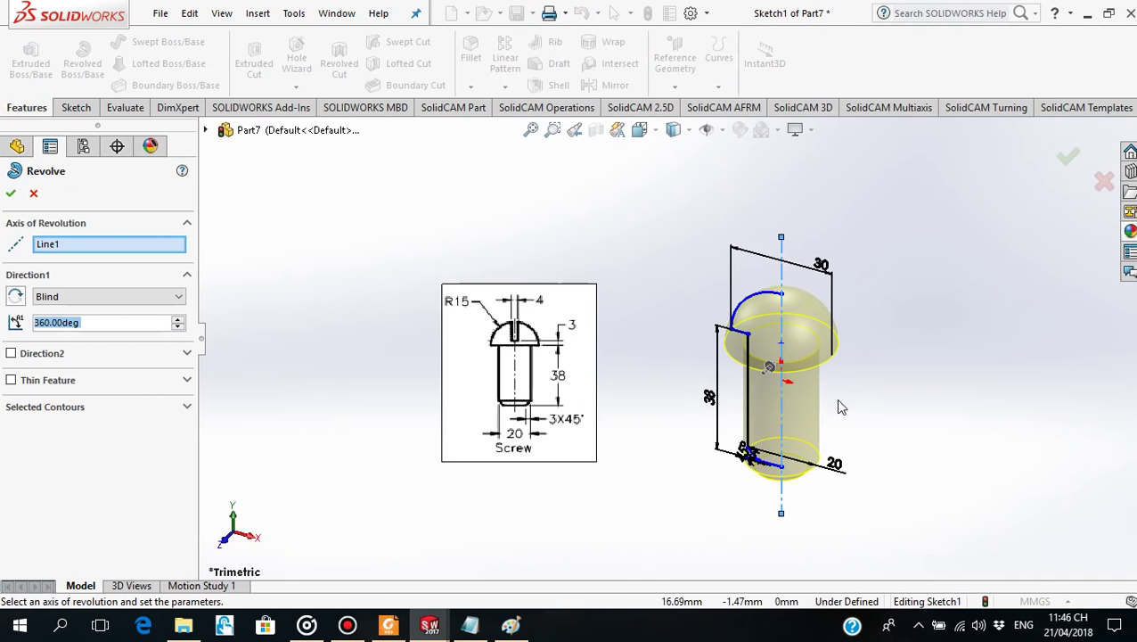
middle_click_drag(853, 310, 857, 285)
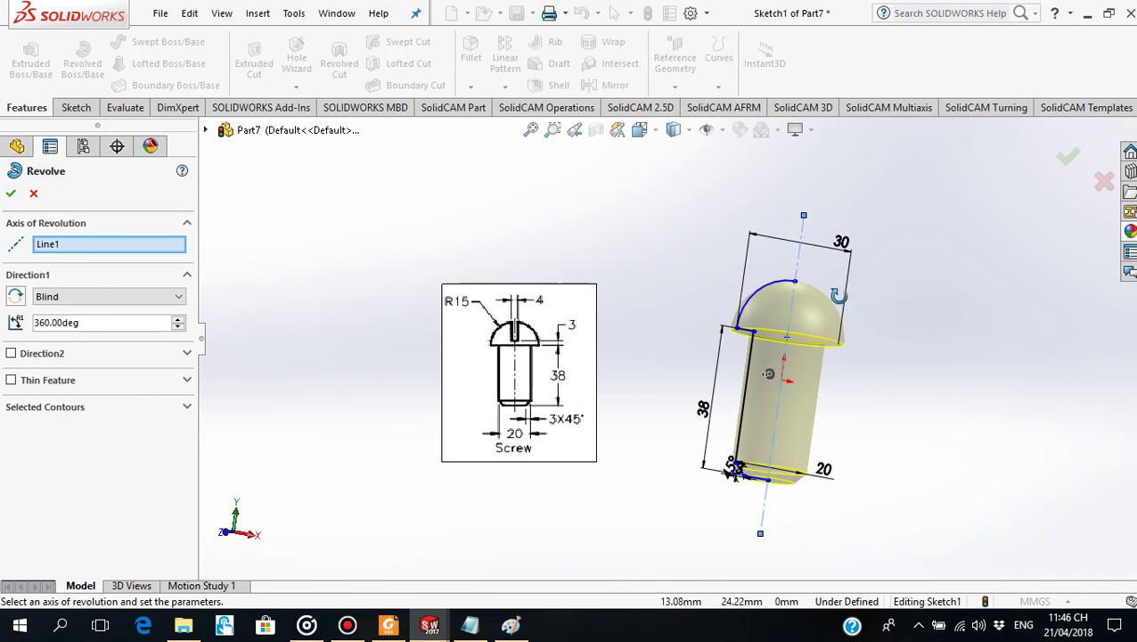
left_click(10, 193)
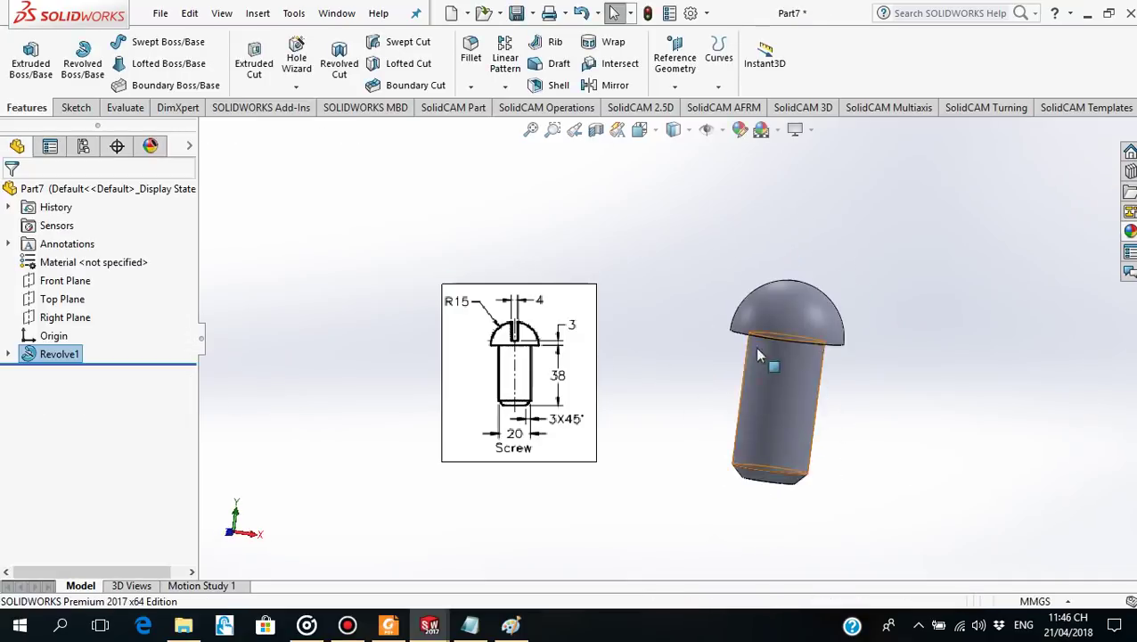
Sketch a centre rectangle on the Front Plane over the top of the screw's dome.
left_click(66, 282)
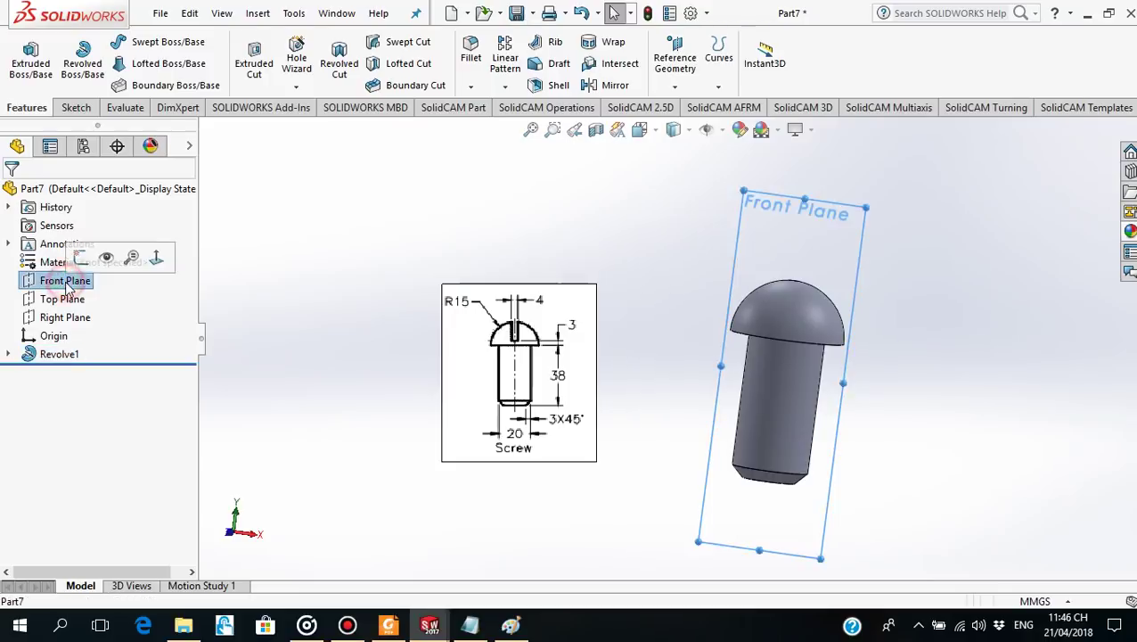
left_click(157, 259)
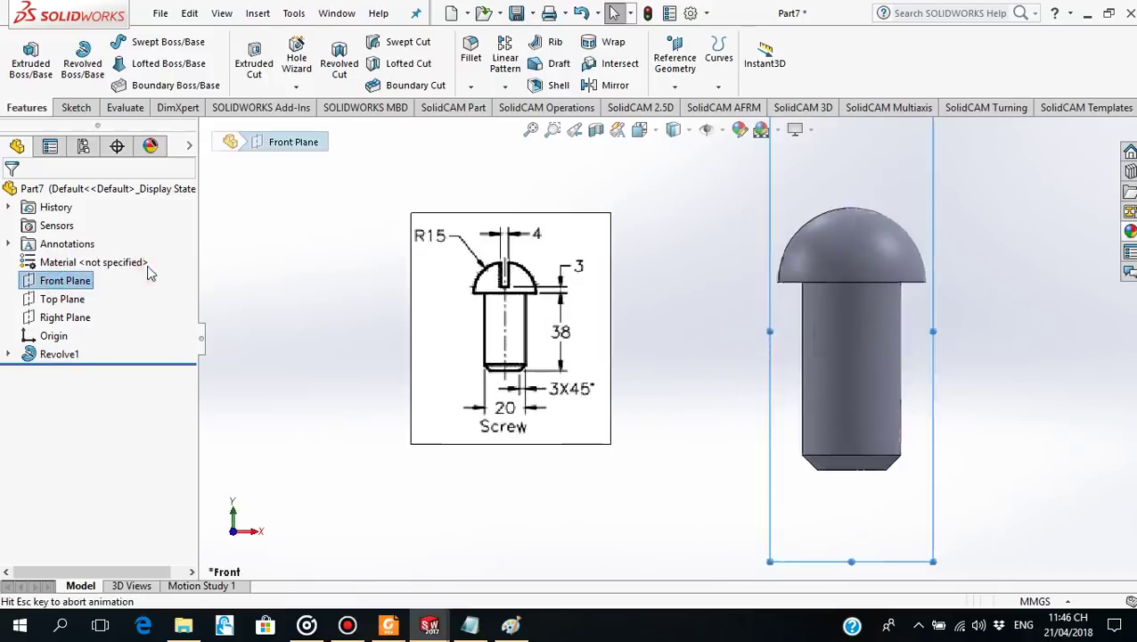
left_click(50, 260)
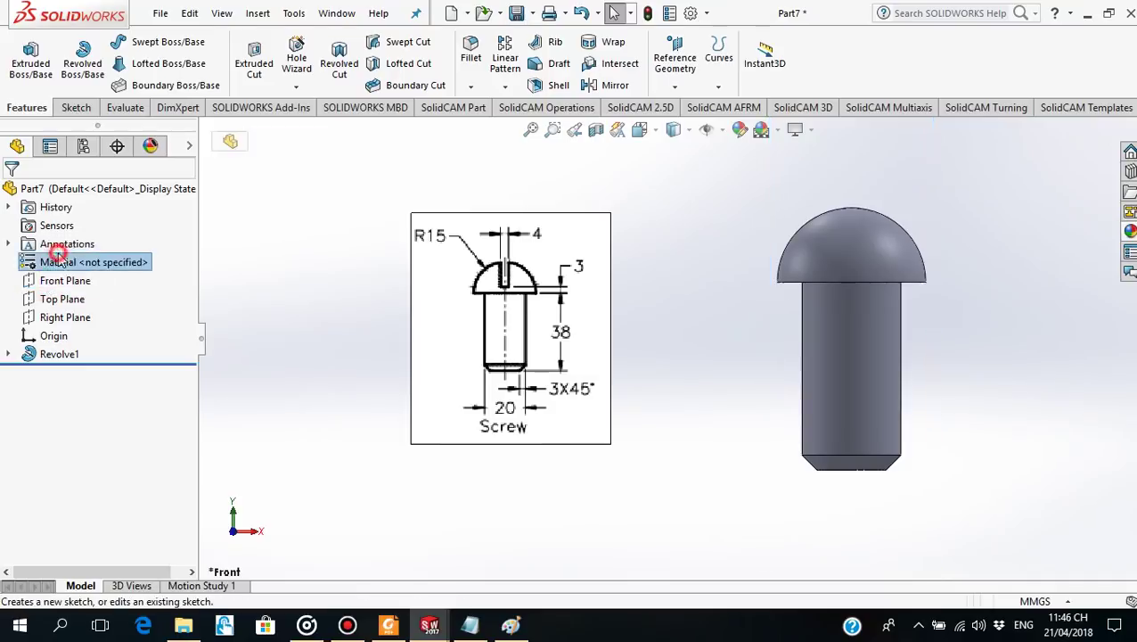
left_click(37, 282)
left_click(52, 248)
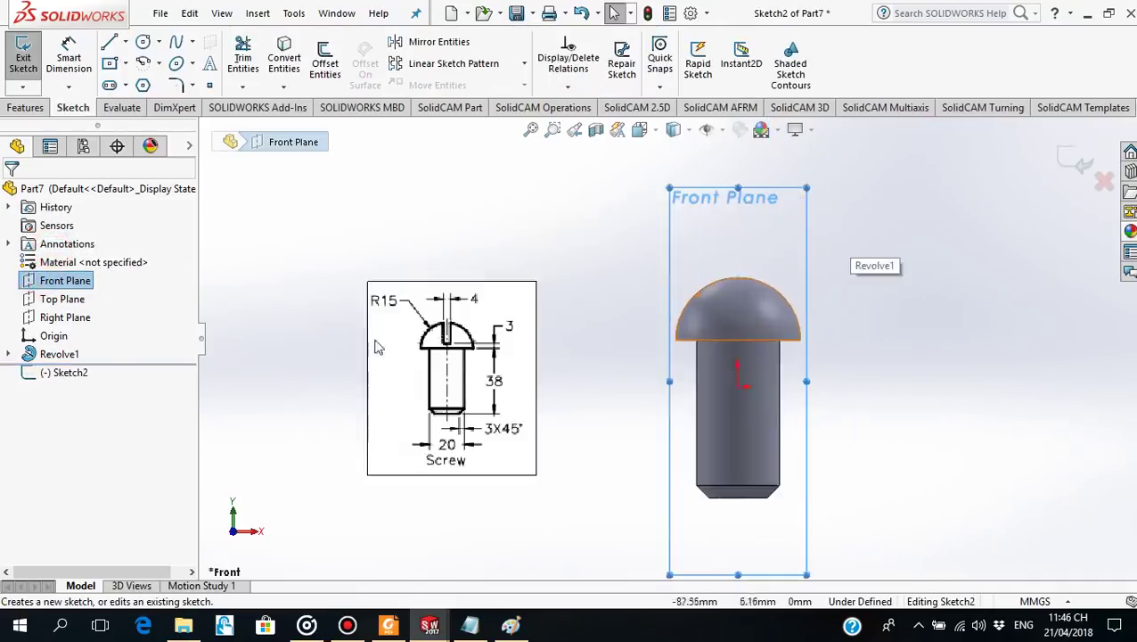
left_click(109, 63)
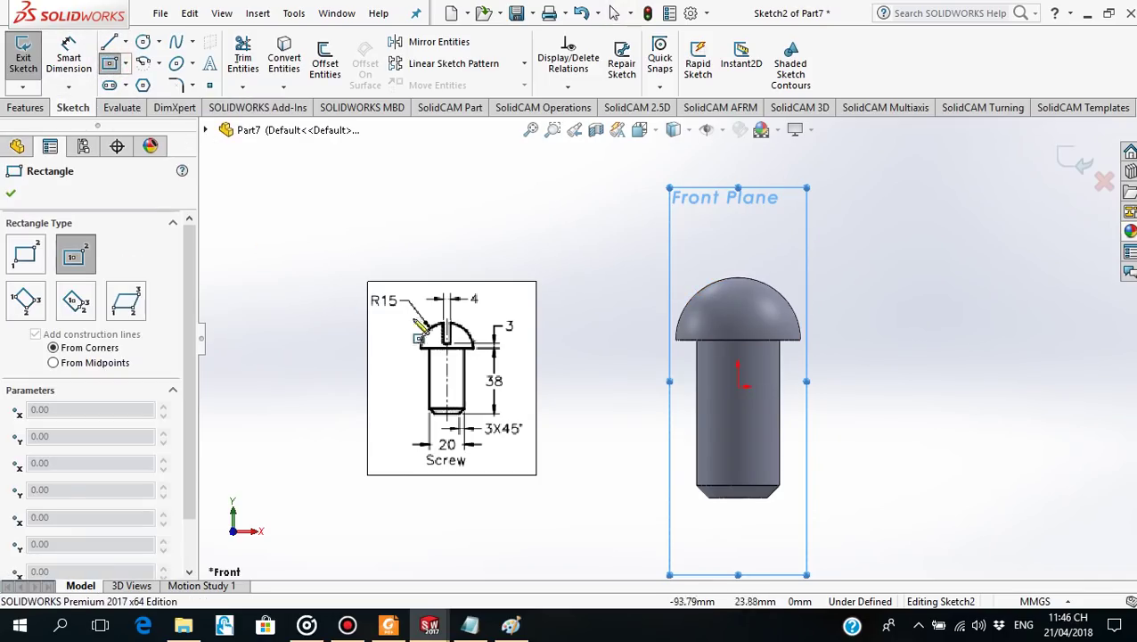
left_click(737, 277)
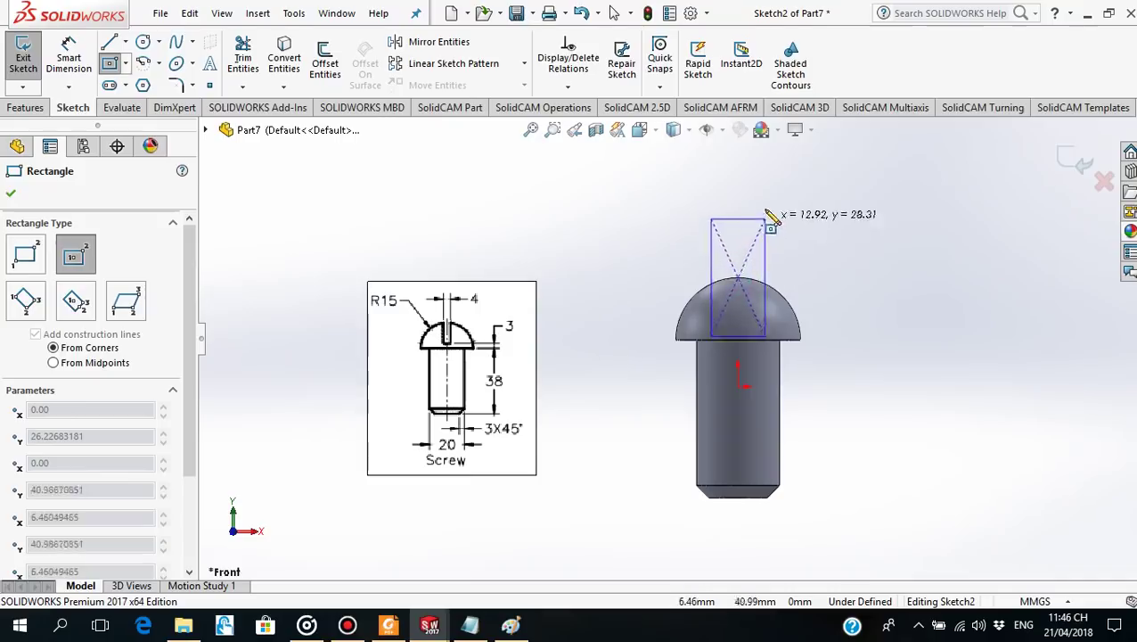
left_click(755, 237)
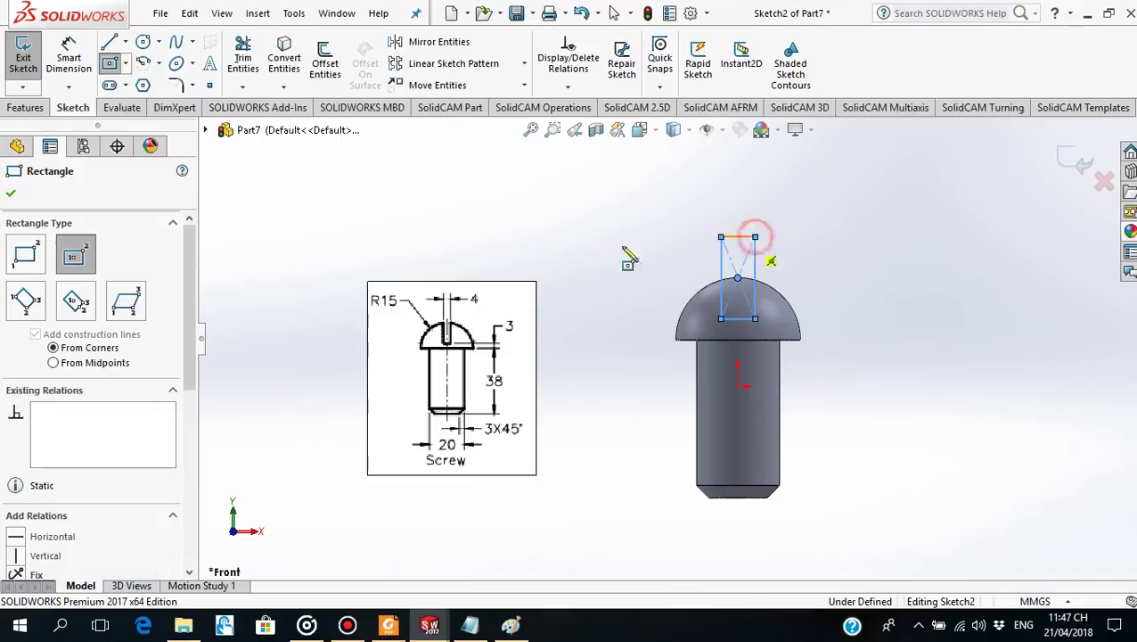
left_click(12, 194)
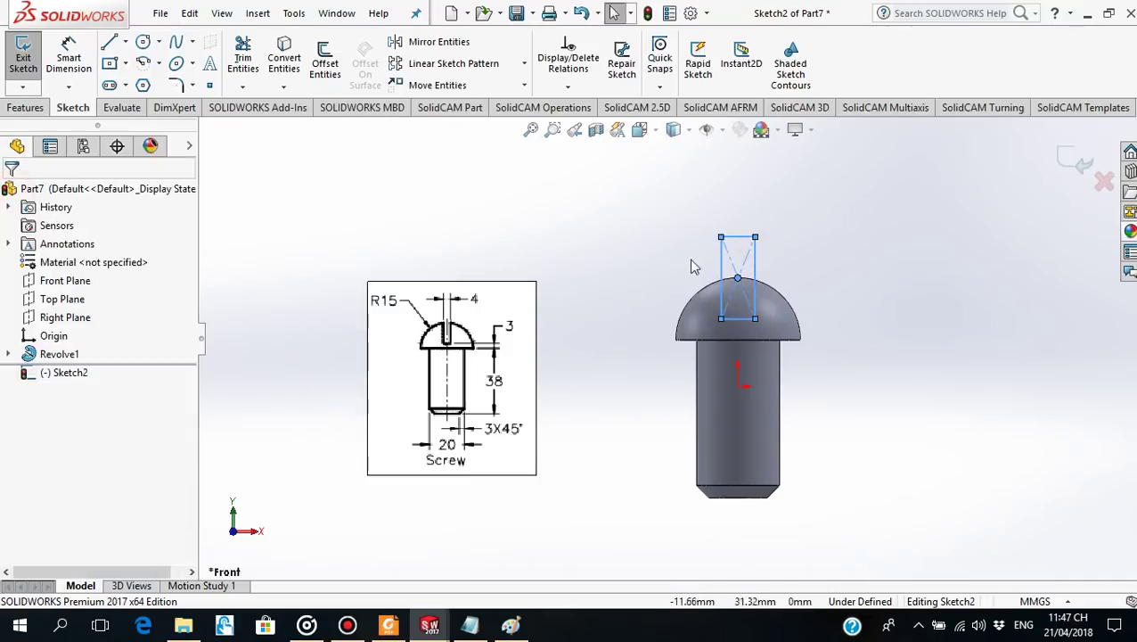
Dimension the slot rectangle 4 mm wide and 3 mm deep from the head's flat edge.
left_click(69, 52)
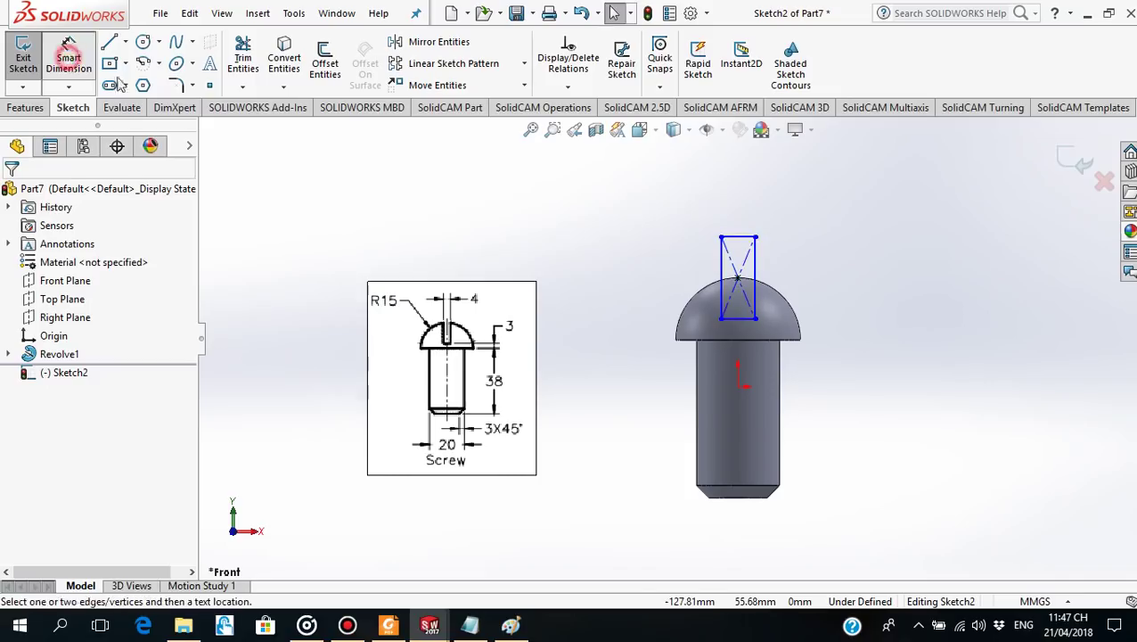
left_click(739, 237)
left_click(740, 209)
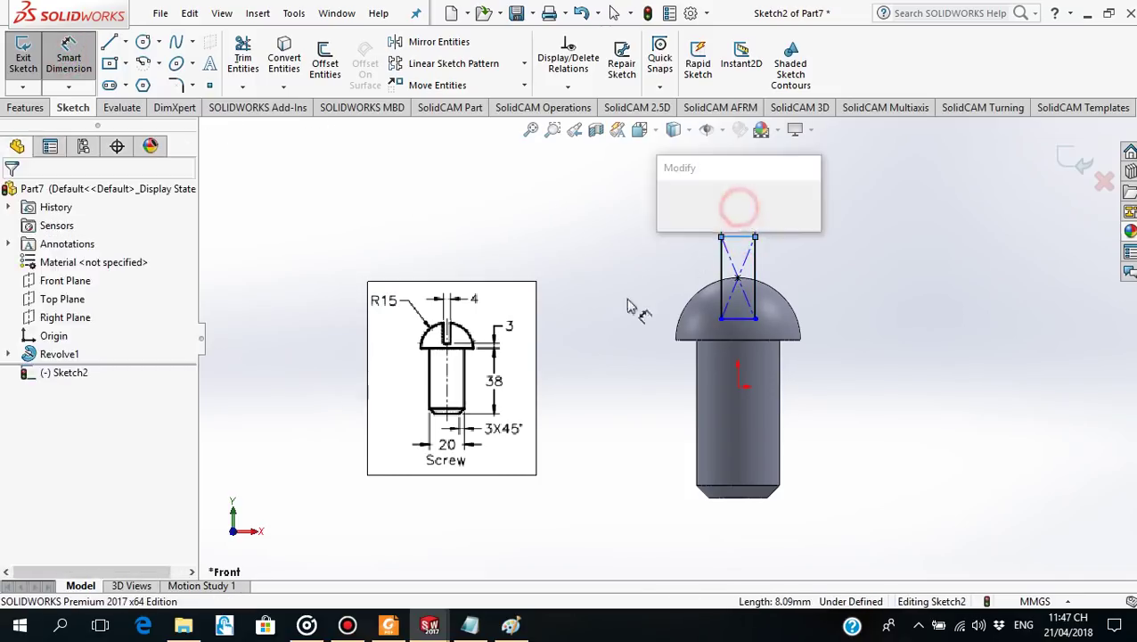
type("4")
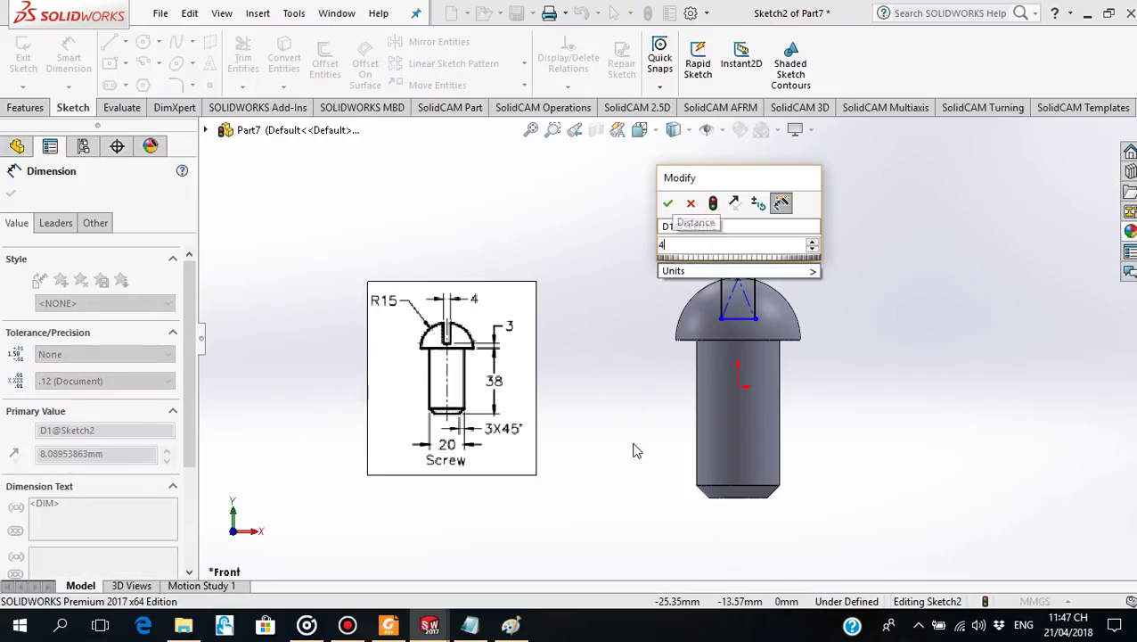
key("Return")
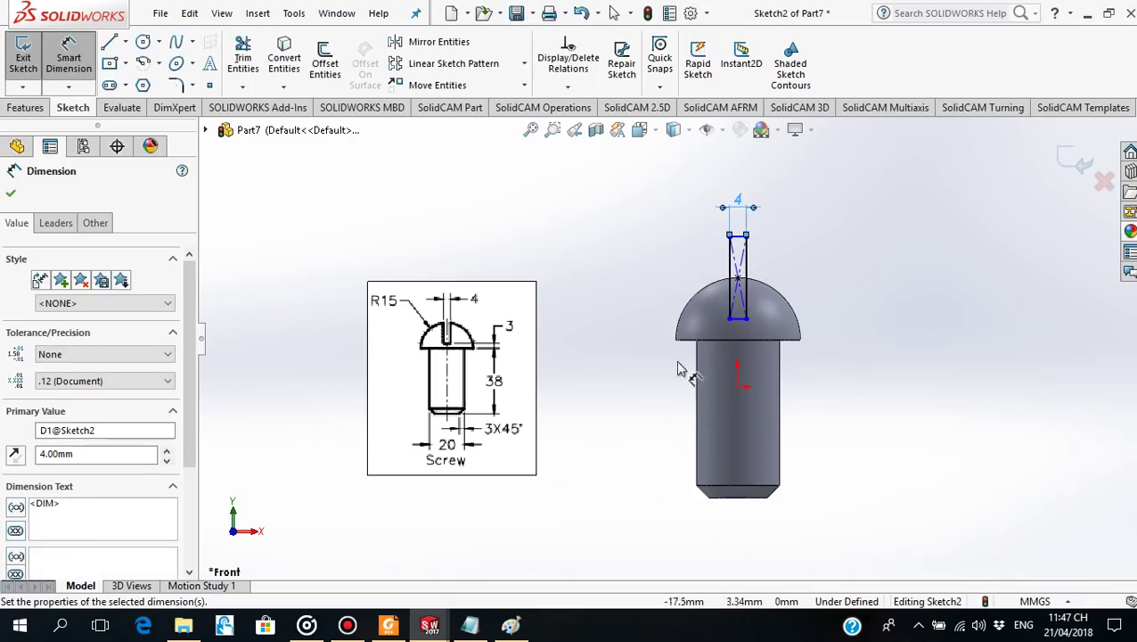
left_click(737, 319)
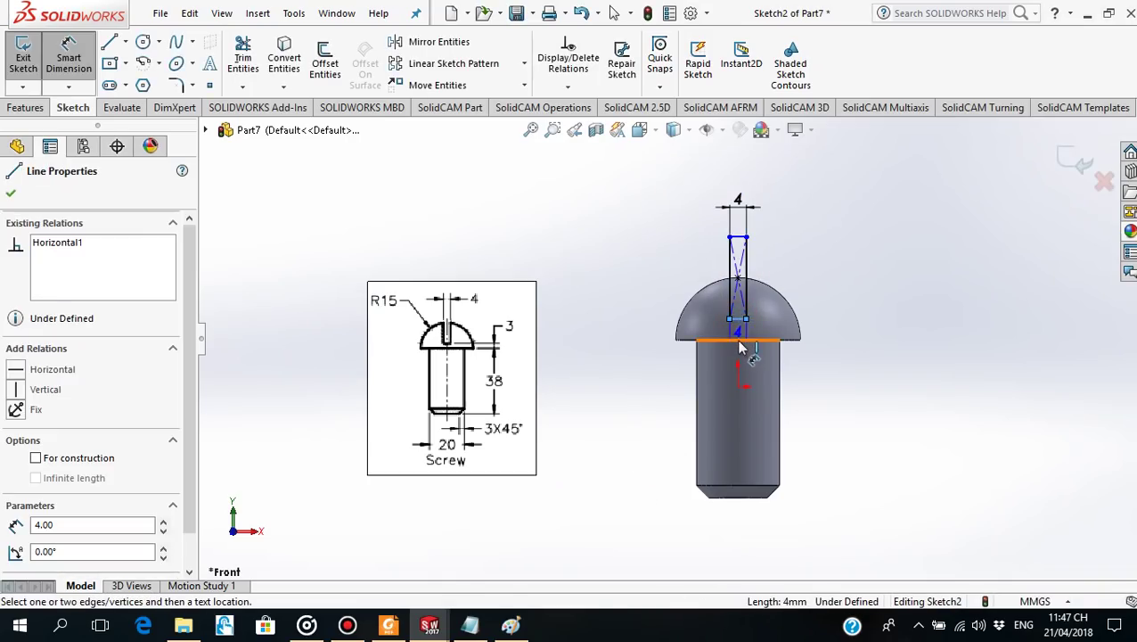
left_click(741, 340)
left_click(878, 343)
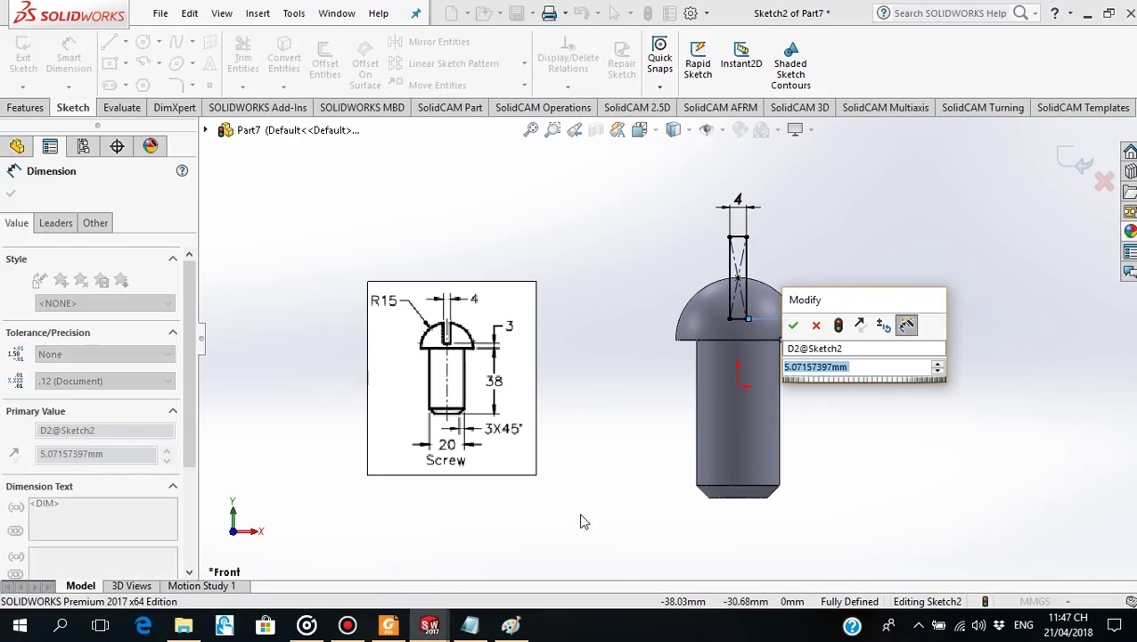
type("3")
key("Return")
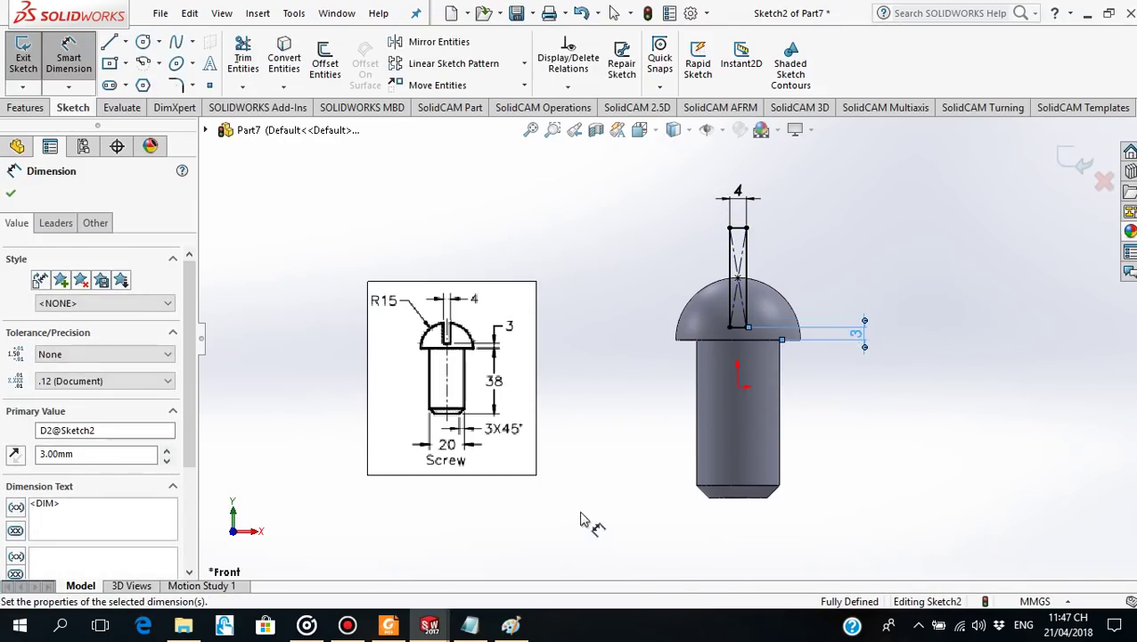
left_click(11, 196)
mouse_move(856, 330)
middle_mouse_down()
mouse_move(749, 404)
mouse_move(746, 374)
middle_mouse_up()
Extrude-cut the slot sketch Through All - Both directions across the screw head.
left_click(27, 107)
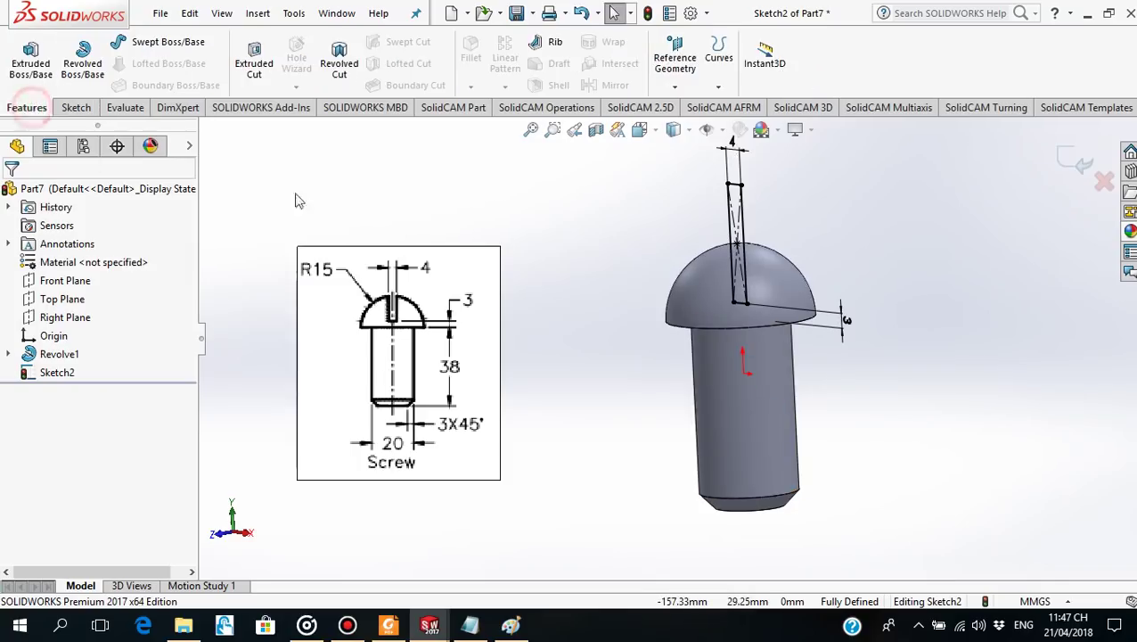
left_click(254, 58)
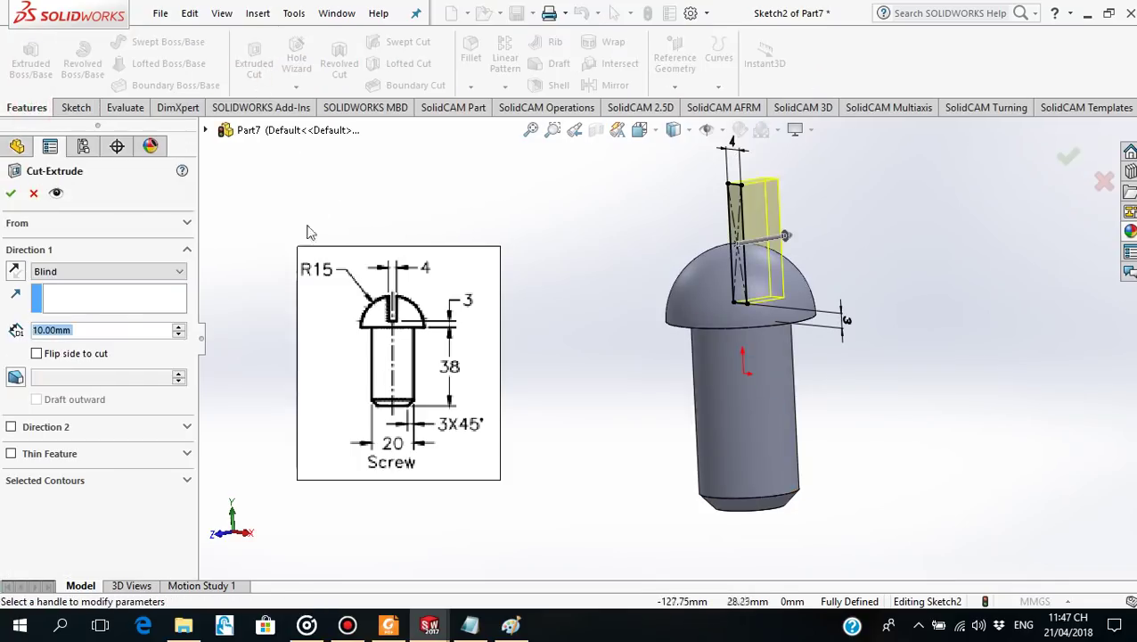
left_click(180, 273)
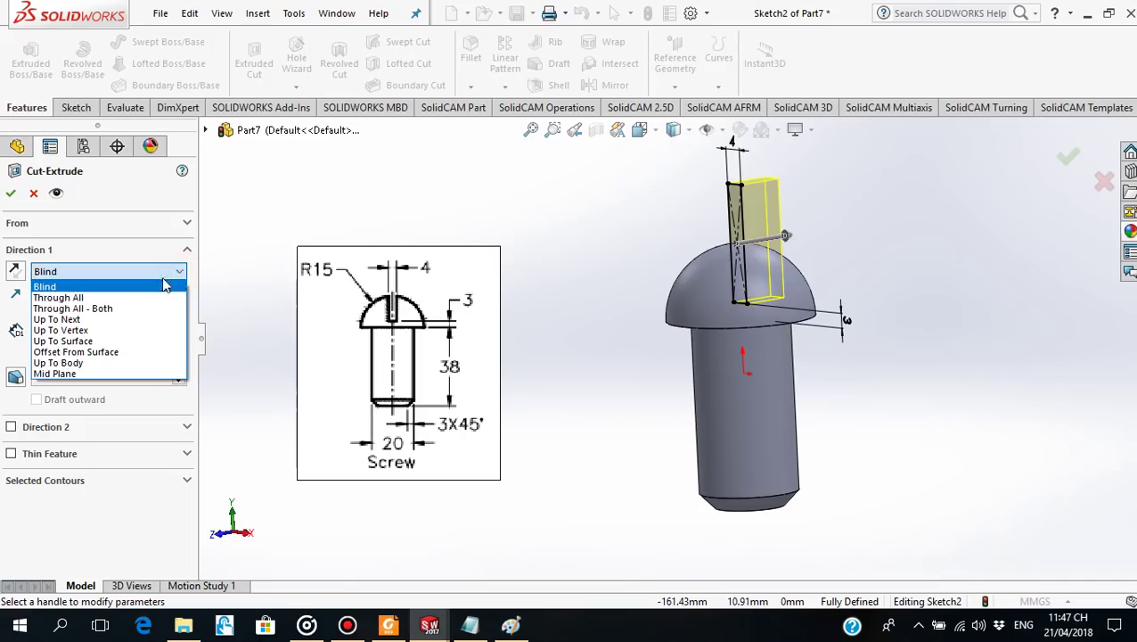
left_click(99, 302)
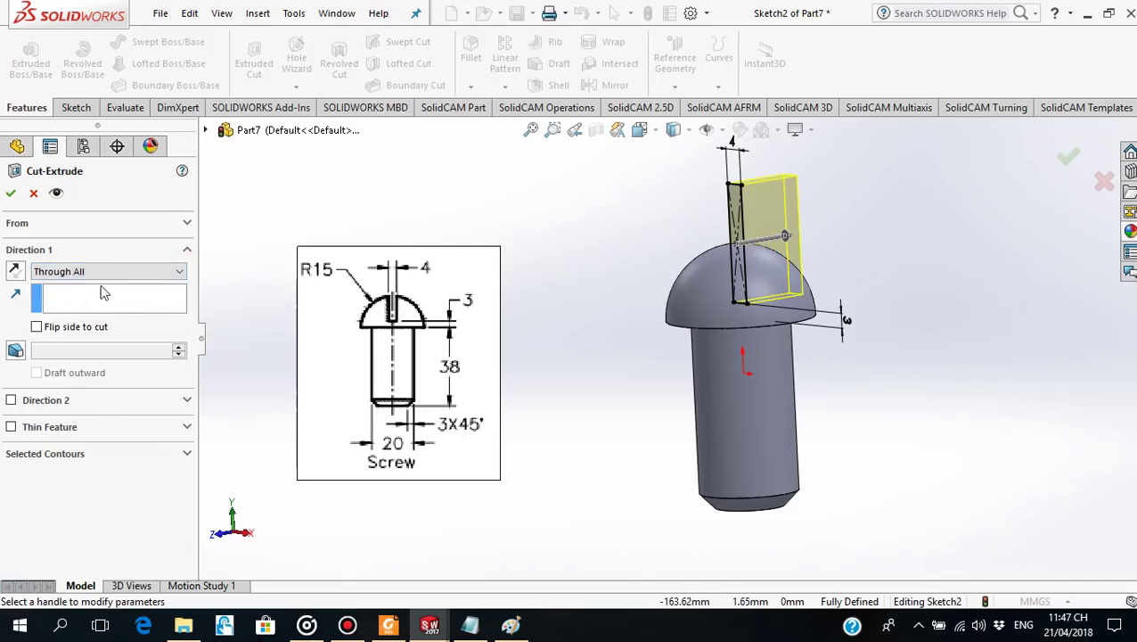
left_click(179, 273)
left_click(85, 308)
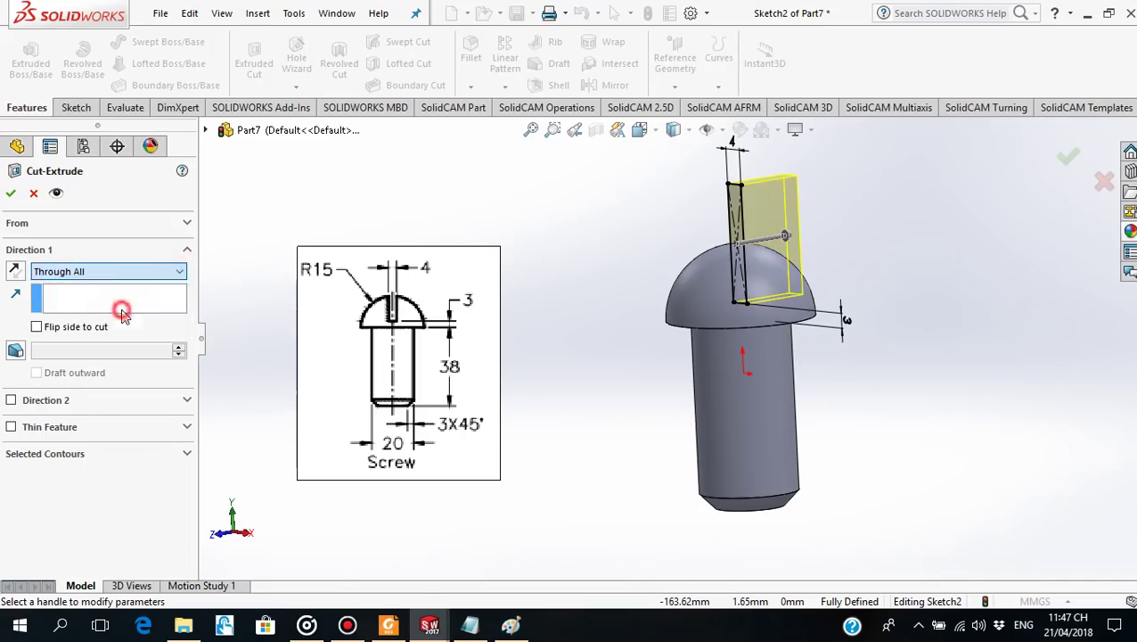
middle_click_drag(921, 344, 871, 360)
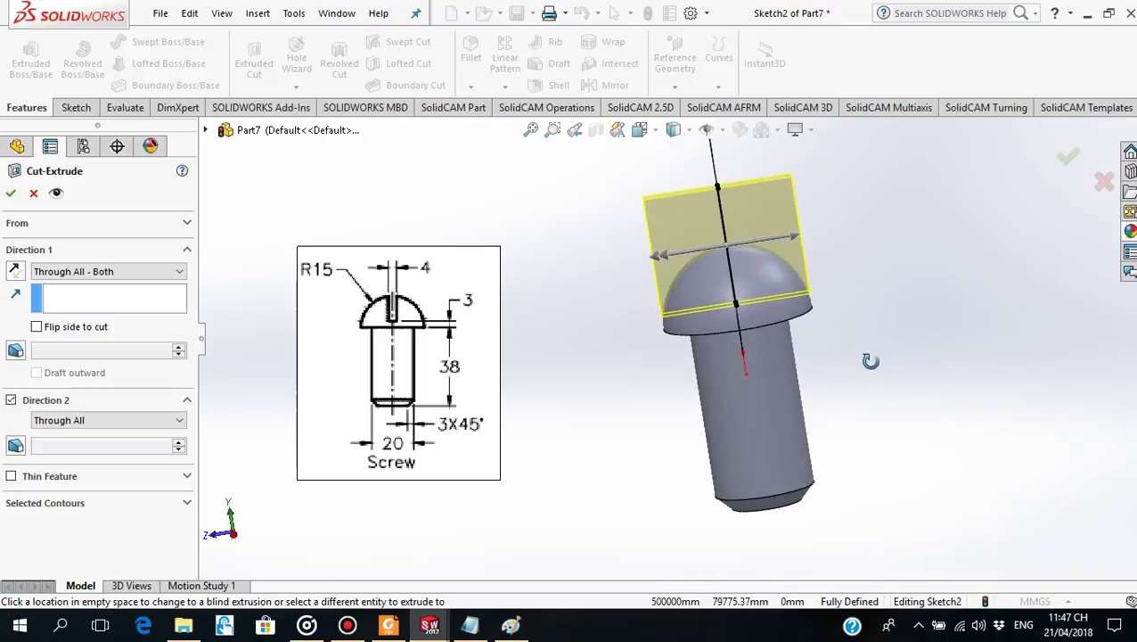
left_click(10, 194)
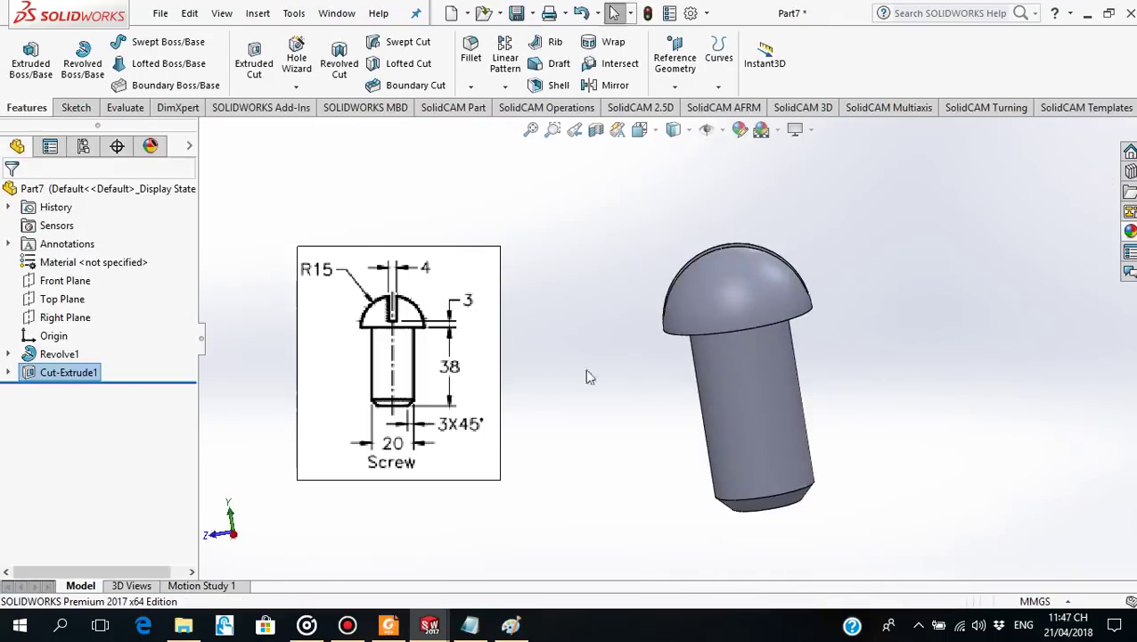
mouse_move(718, 417)
middle_mouse_down()
mouse_move(745, 389)
mouse_move(749, 344)
middle_mouse_up()
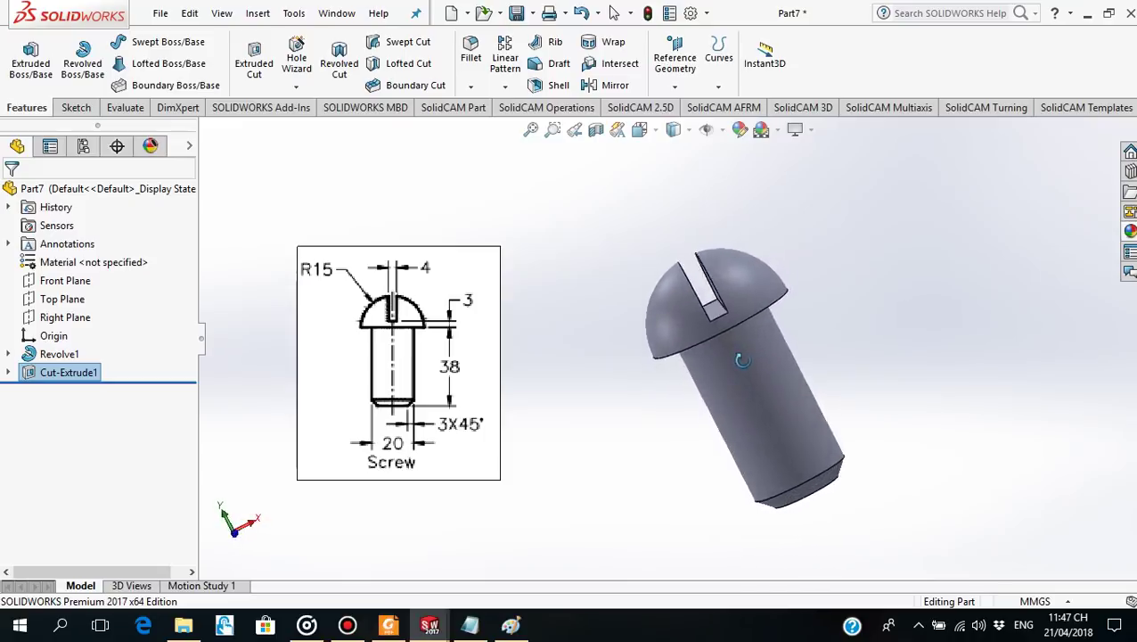
Delete the reference drawing picture from the scene.
left_click(481, 374)
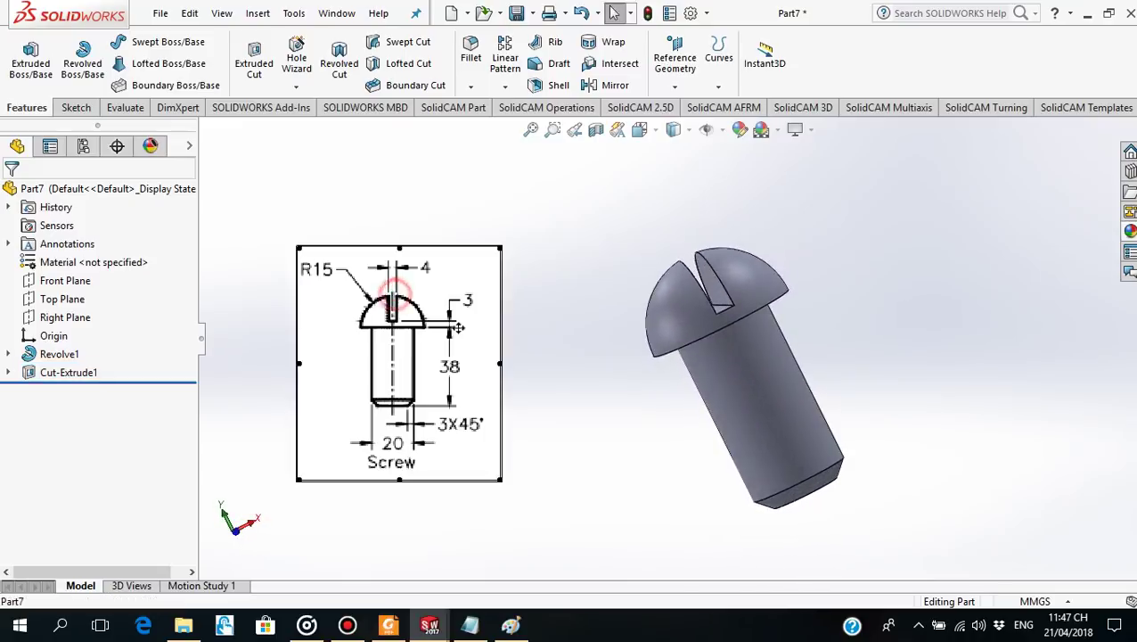
key("Delete")
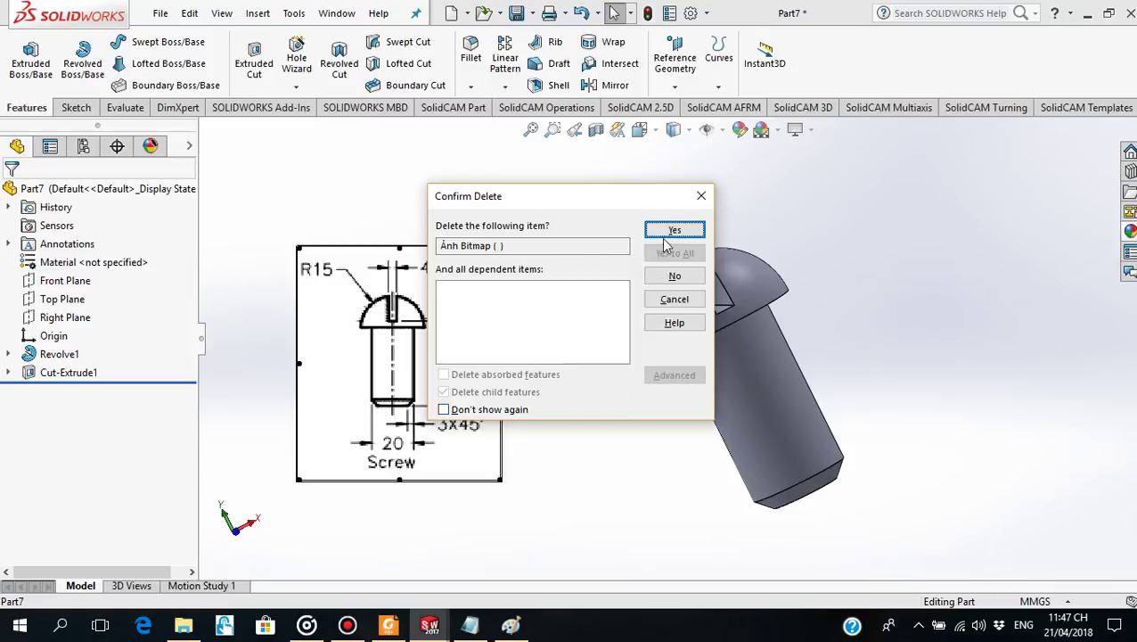
left_click(668, 230)
mouse_move(622, 341)
middle_mouse_down()
mouse_move(624, 408)
mouse_move(611, 368)
mouse_move(592, 383)
mouse_move(620, 479)
mouse_move(663, 360)
mouse_move(668, 297)
mouse_move(627, 261)
mouse_move(602, 333)
mouse_move(619, 337)
middle_mouse_up()
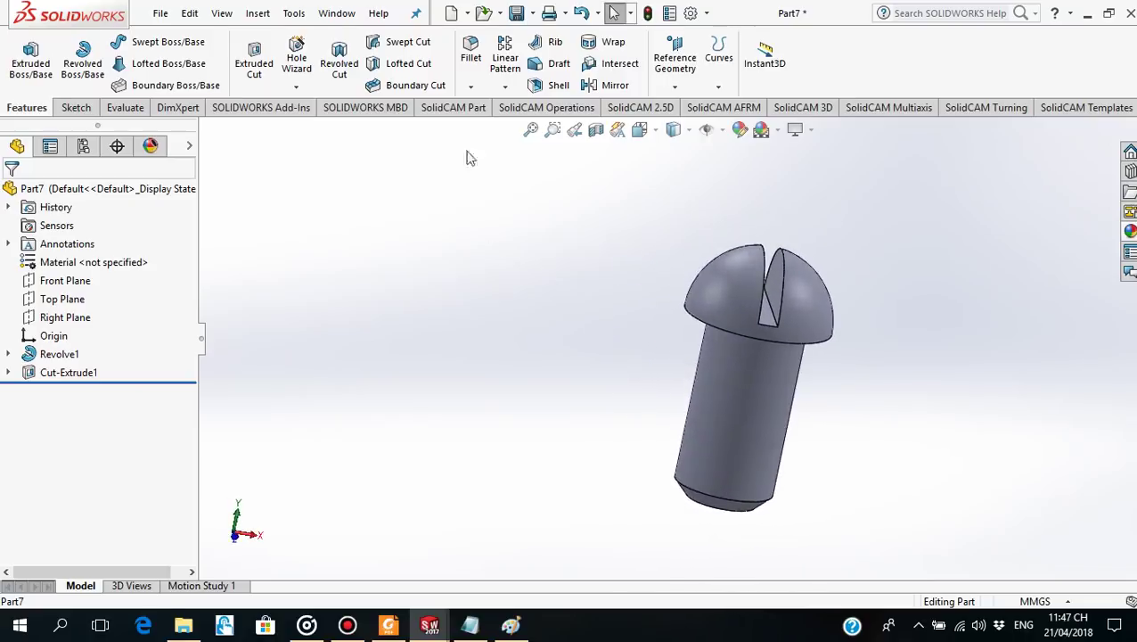
Save the slotted screw part as Vit.
left_click(517, 14)
type("Vit")
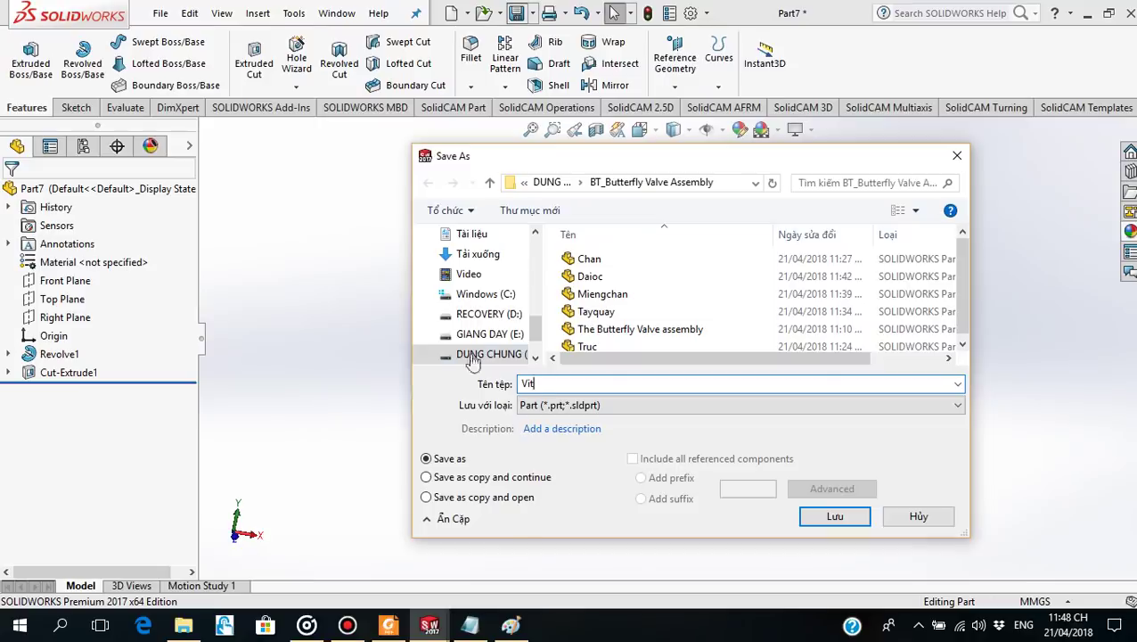
left_click(833, 519)
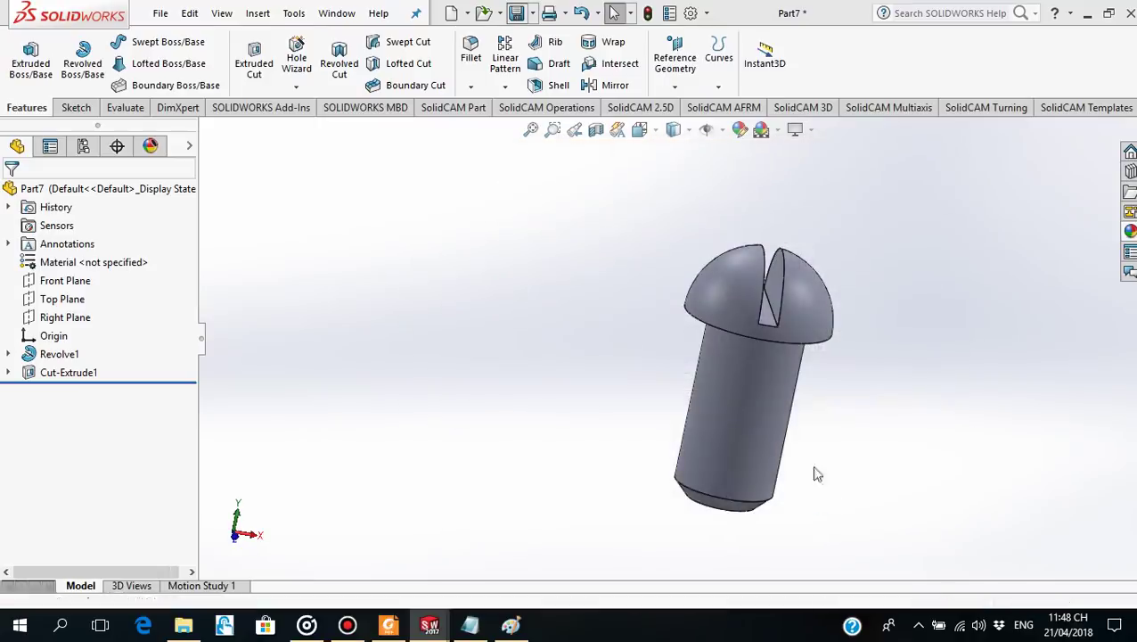
mouse_move(741, 349)
middle_mouse_down()
mouse_move(734, 410)
mouse_move(820, 284)
mouse_move(853, 429)
mouse_move(893, 363)
mouse_move(918, 486)
mouse_move(894, 409)
mouse_move(939, 477)
middle_mouse_up()
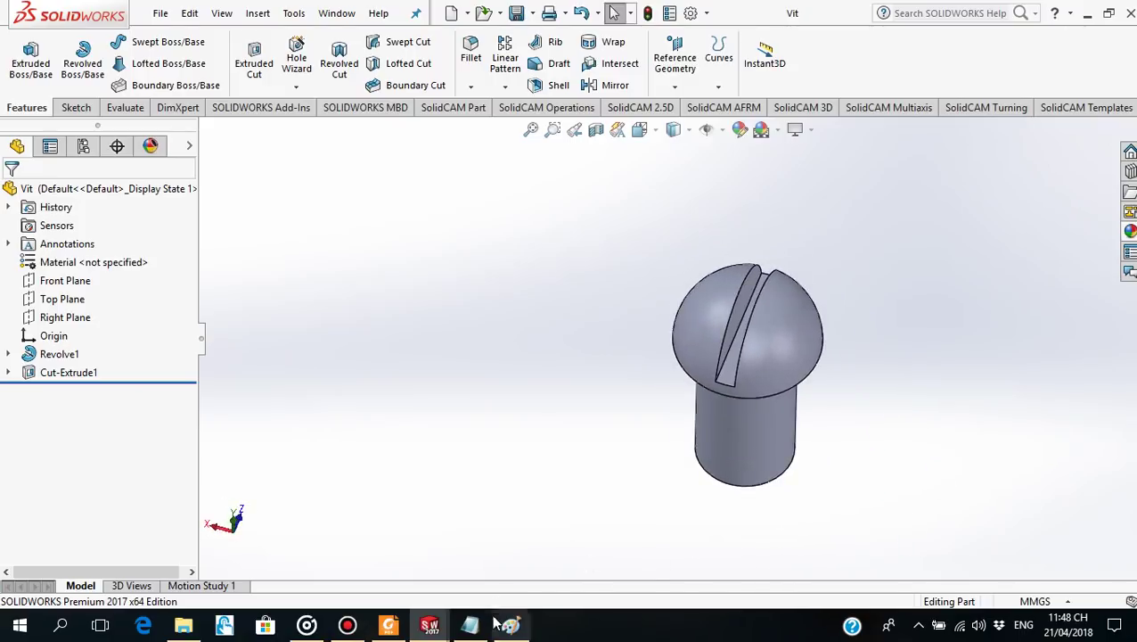
Switch to Foxit Reader and scroll through the Screw drawing in Figure 7.
left_click(390, 625)
scroll(677, 468, "down", 4)
scroll(678, 464, "up", 4)
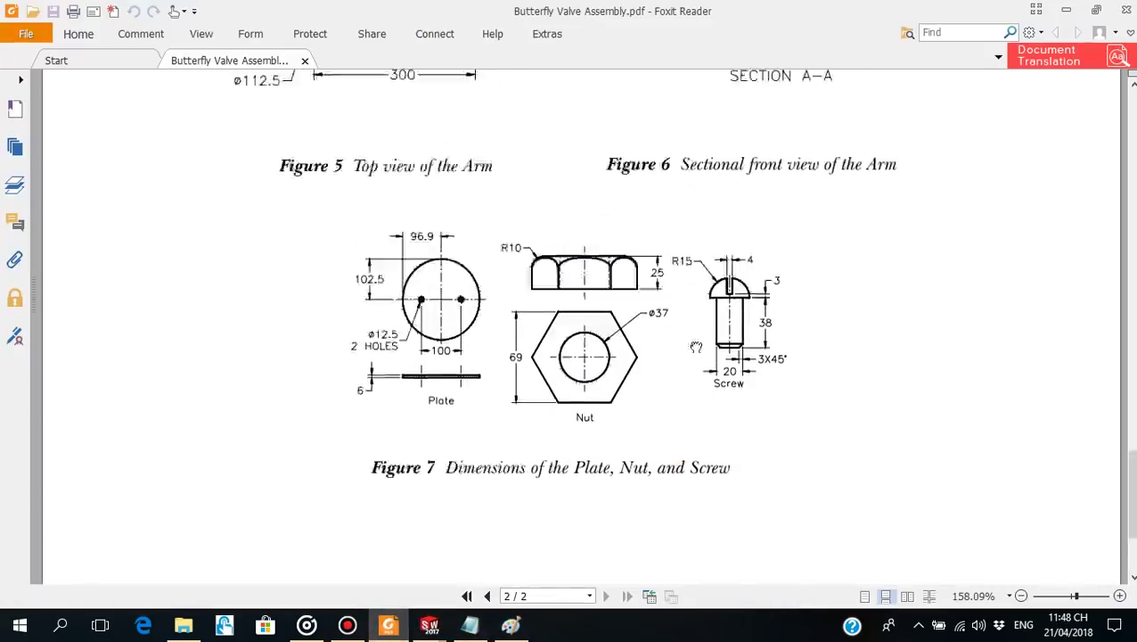
scroll(767, 348, "up", 3)
scroll(704, 311, "down", 2)
scroll(706, 310, "down", 2)
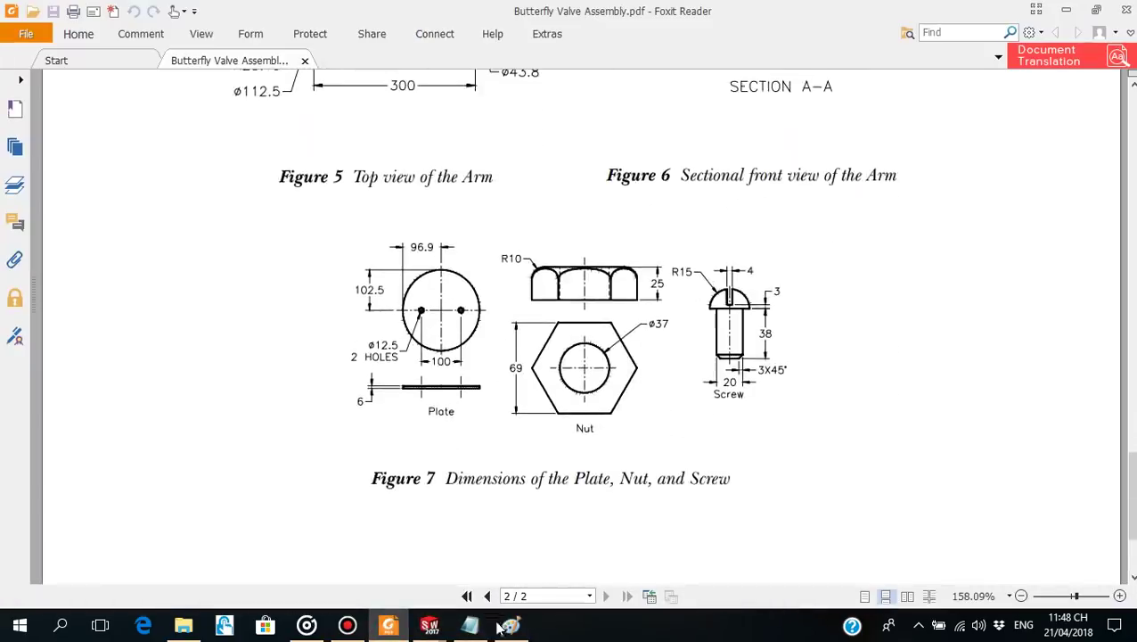
Bring up the Notepad notes, then minimize Foxit Reader and SOLIDWORKS to reveal the desktop.
left_click(470, 626)
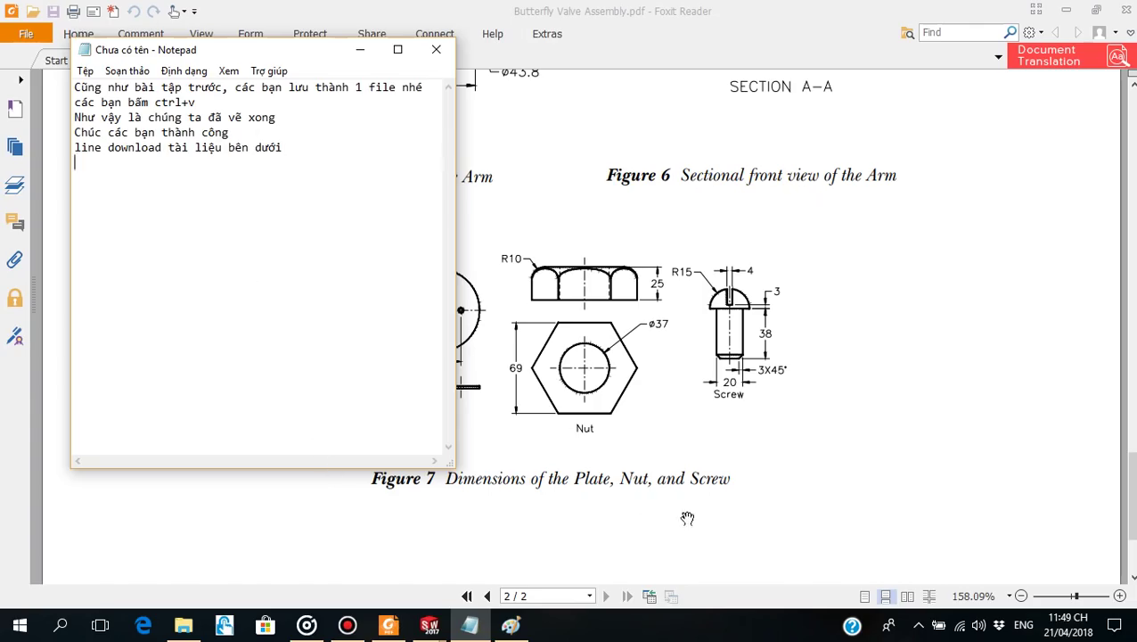
left_click_drag(322, 54, 424, 136)
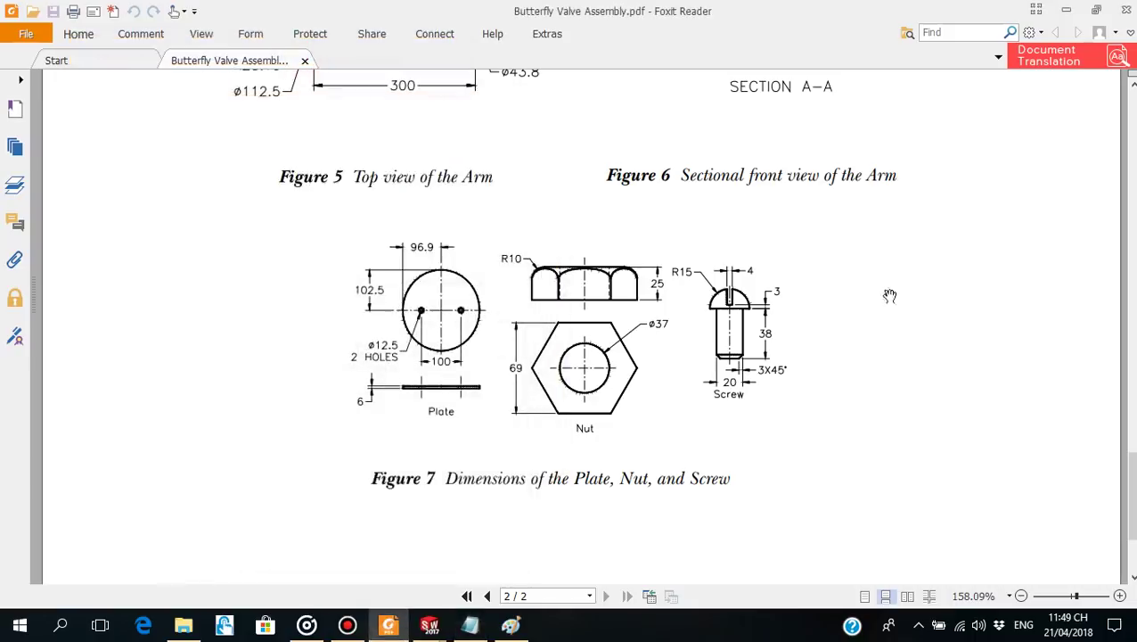
left_click(1066, 9)
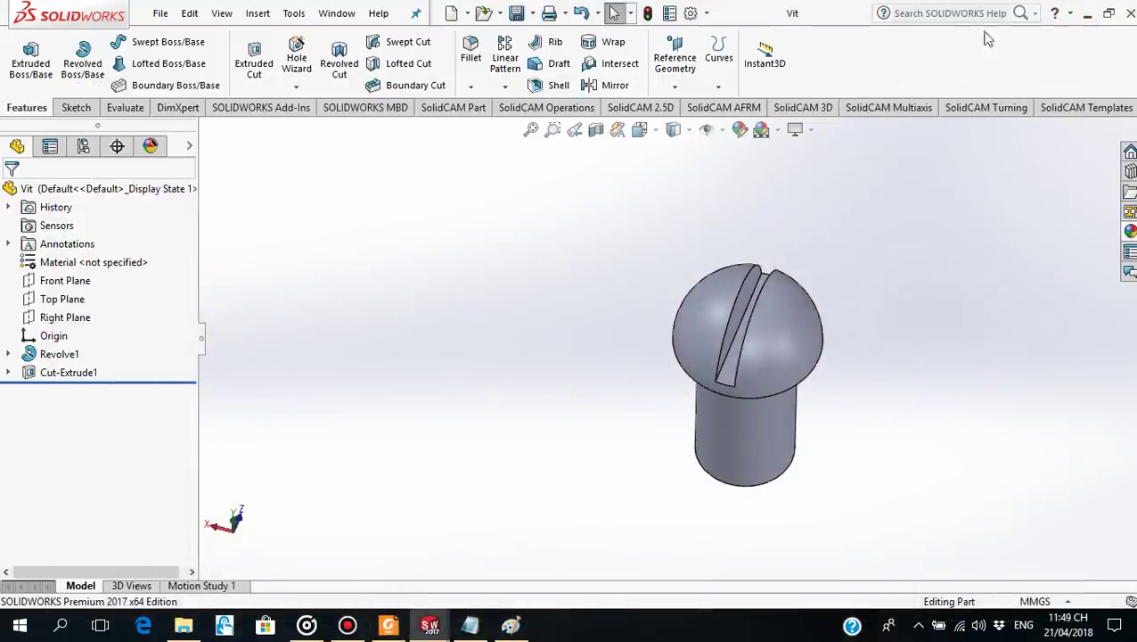
left_click(1087, 14)
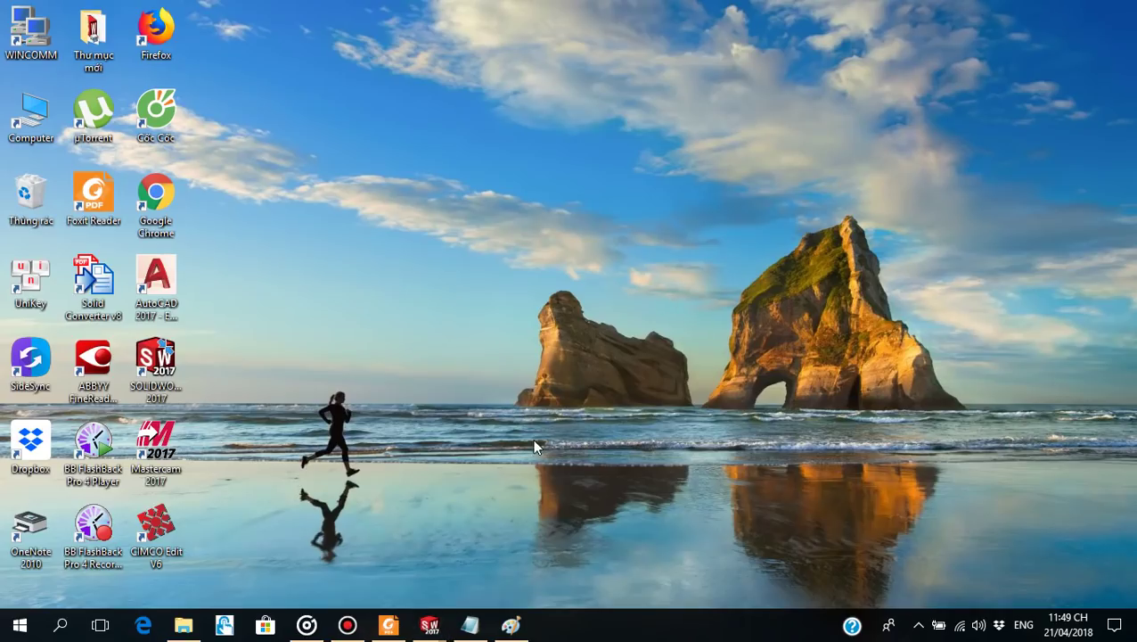